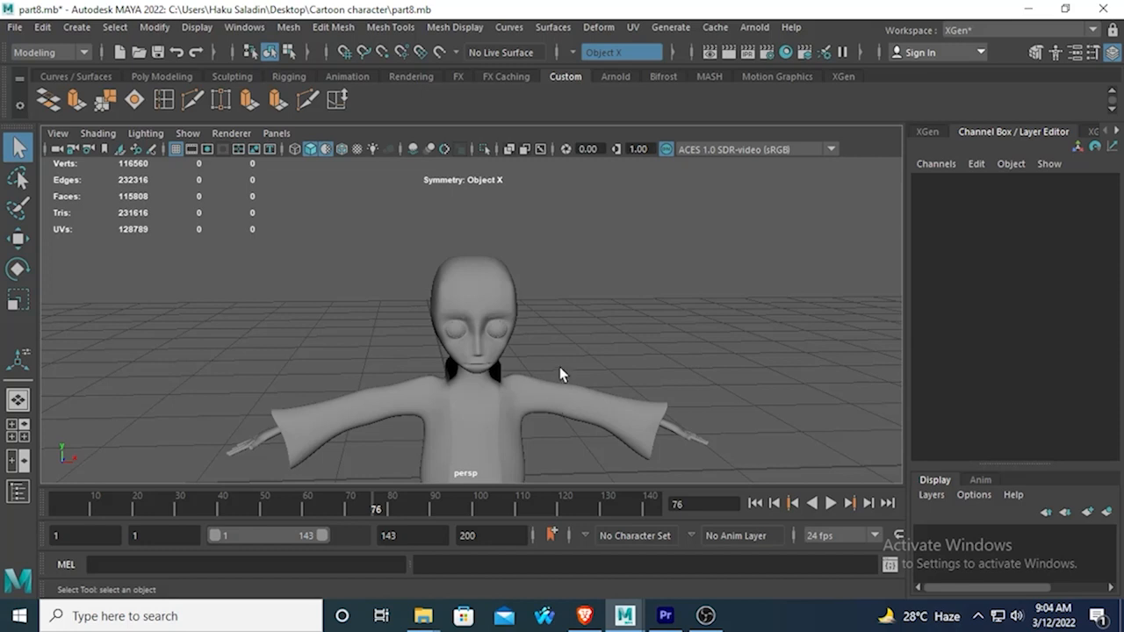
Examine the cartoon character's head and body from the front and the side.
scroll(559, 366, "up", 2)
scroll(465, 319, "down", 2)
scroll(467, 336, "down", 2)
left_click_drag(343, 337, 450, 349, "alt")
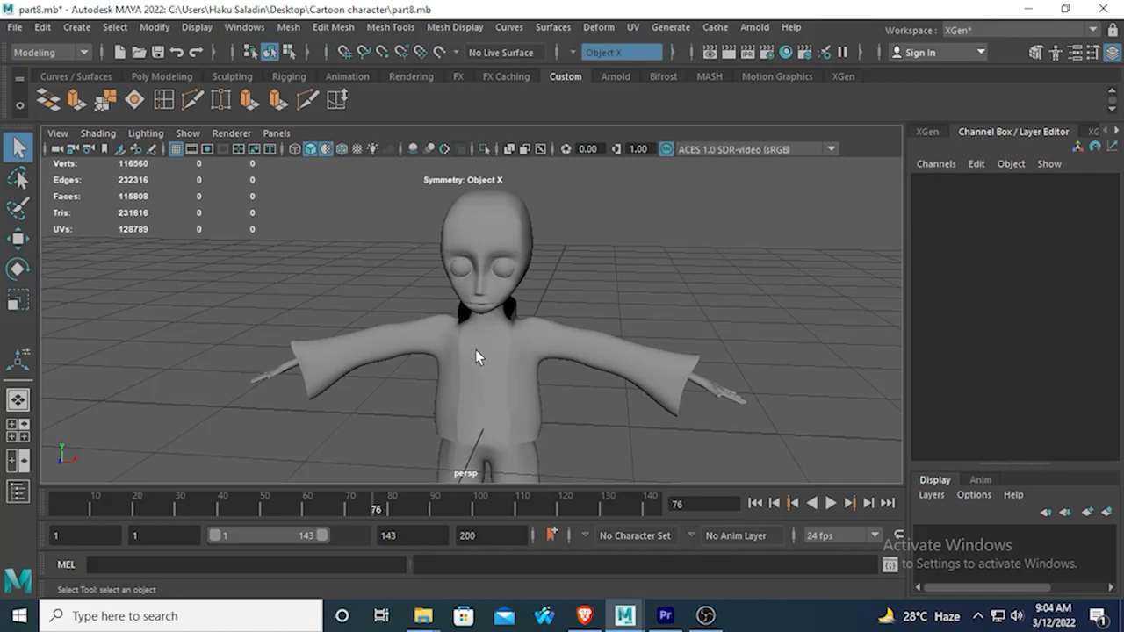
left_click(467, 230)
left_click_drag(508, 245, 428, 263, "alt")
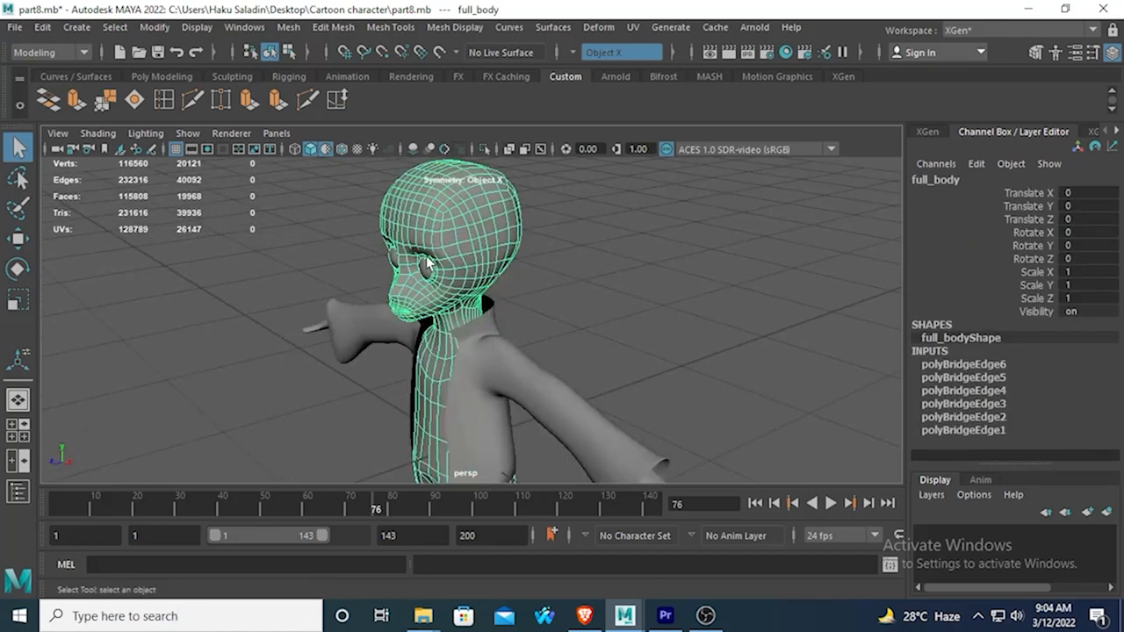
left_click(290, 243)
scroll(453, 240, "down", 8)
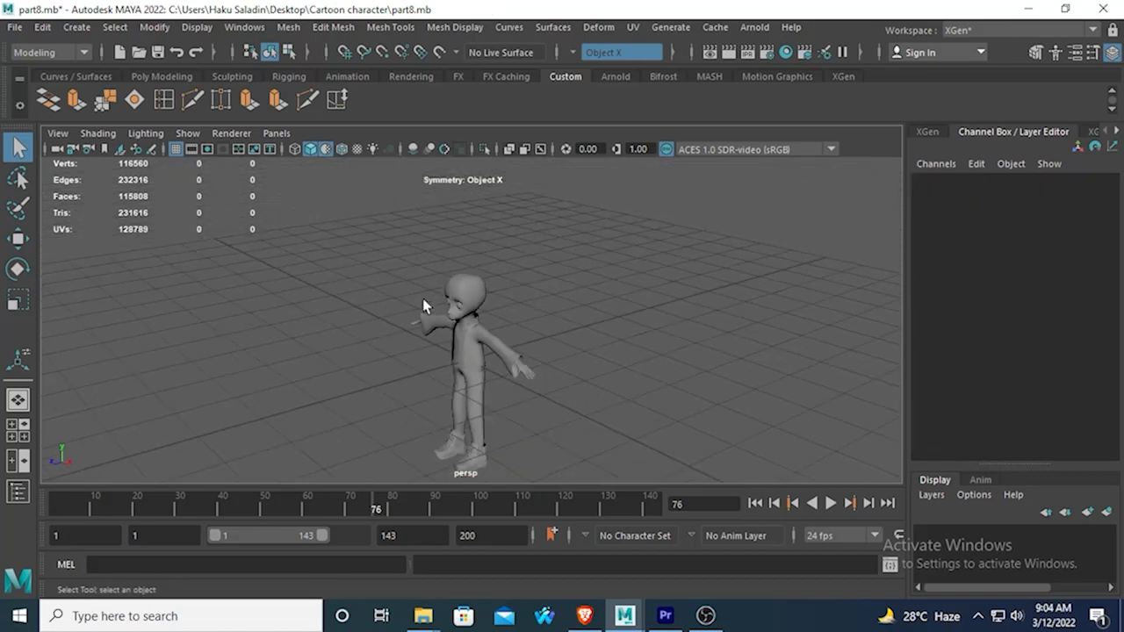
scroll(430, 284, "up", 5)
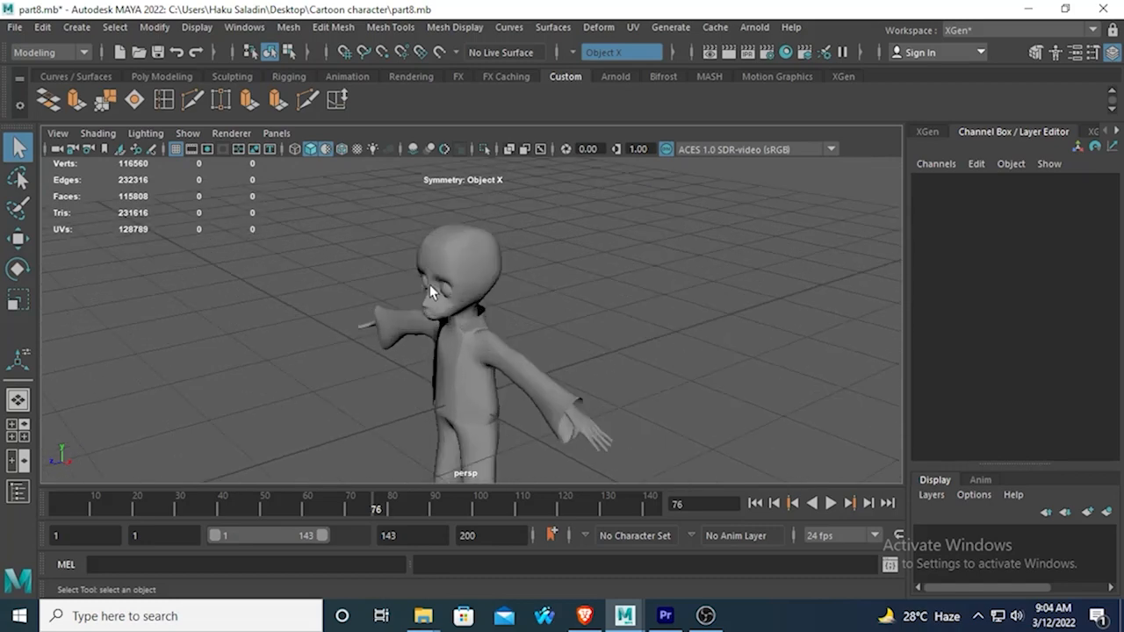
scroll(429, 284, "down", 5)
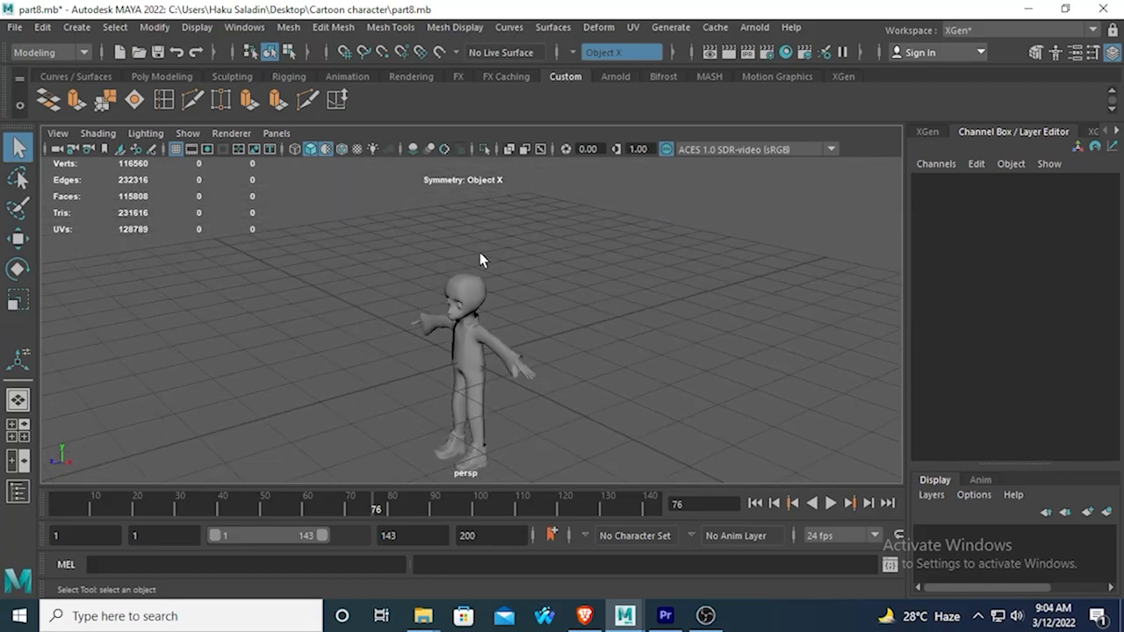
Select all of the character's meshes and hide them.
left_click_drag(331, 234, 674, 501)
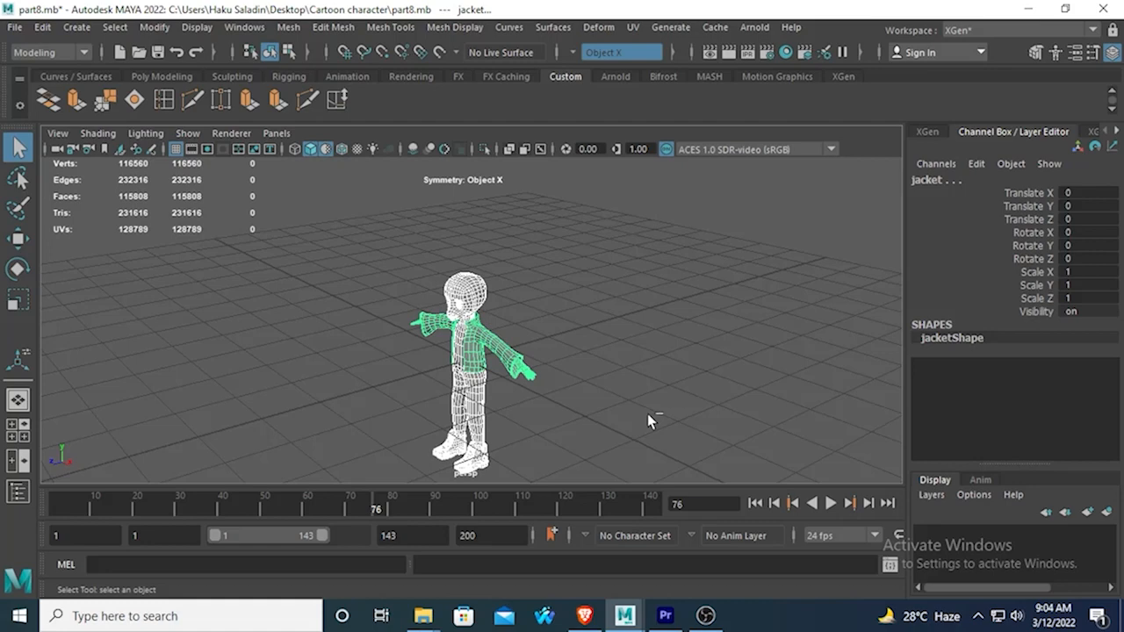
key("ctrl+h")
left_click_drag(609, 377, 419, 366, "alt")
Switch from the perspective view to a full-size side view.
key("space")
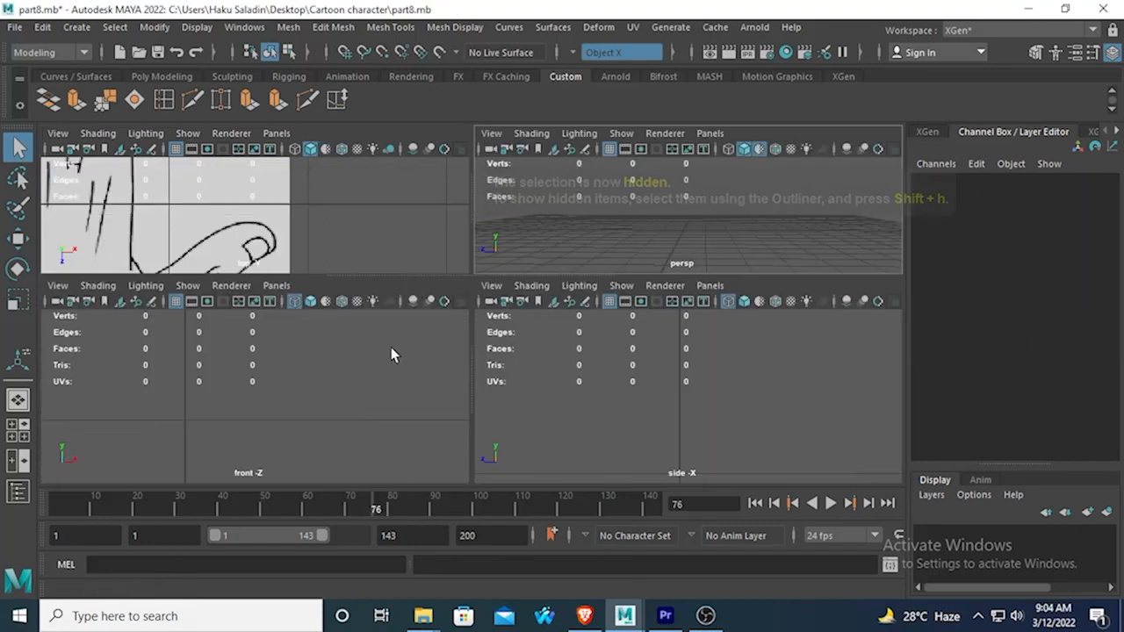
key("space")
key("space")
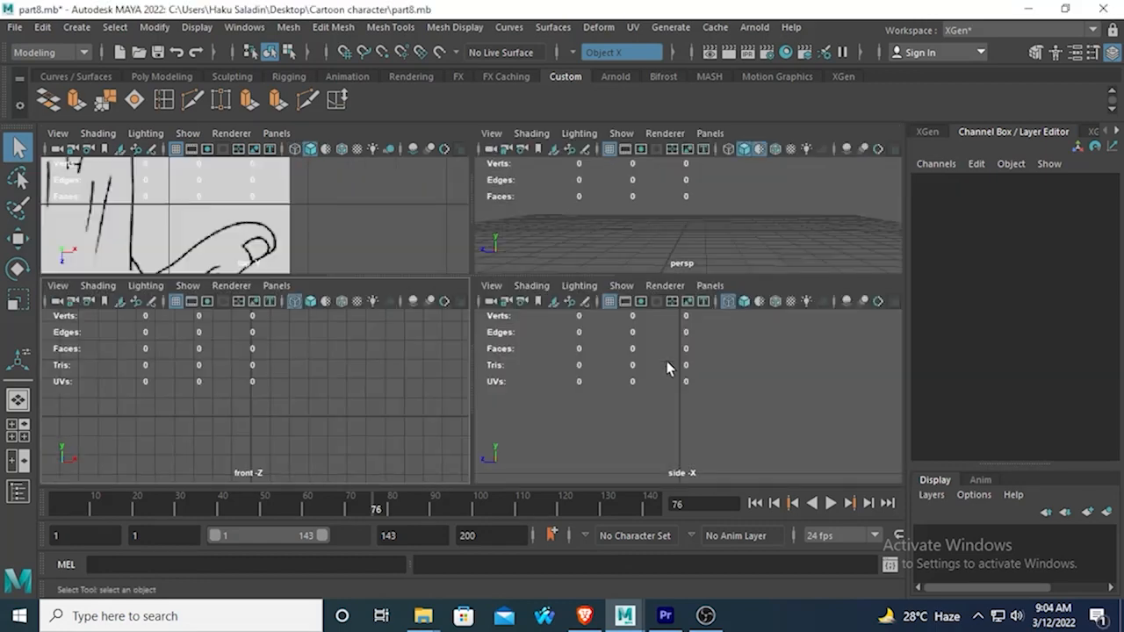
key("space")
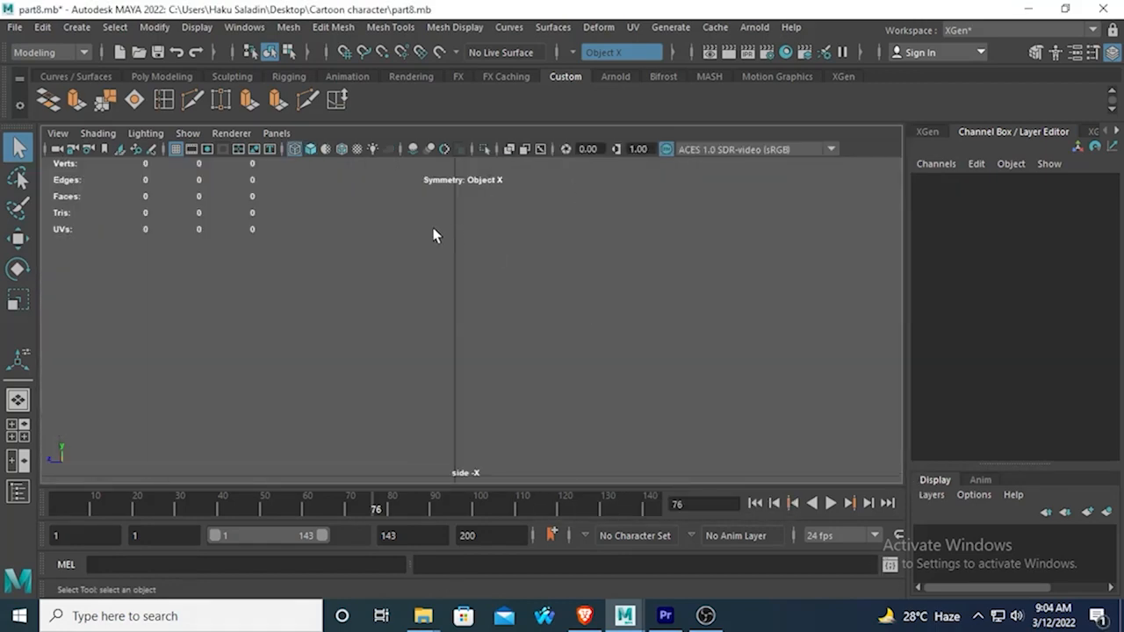
Load "ear side view.jpg" from the Pictures folder as an image plane in the side view.
left_click(113, 147)
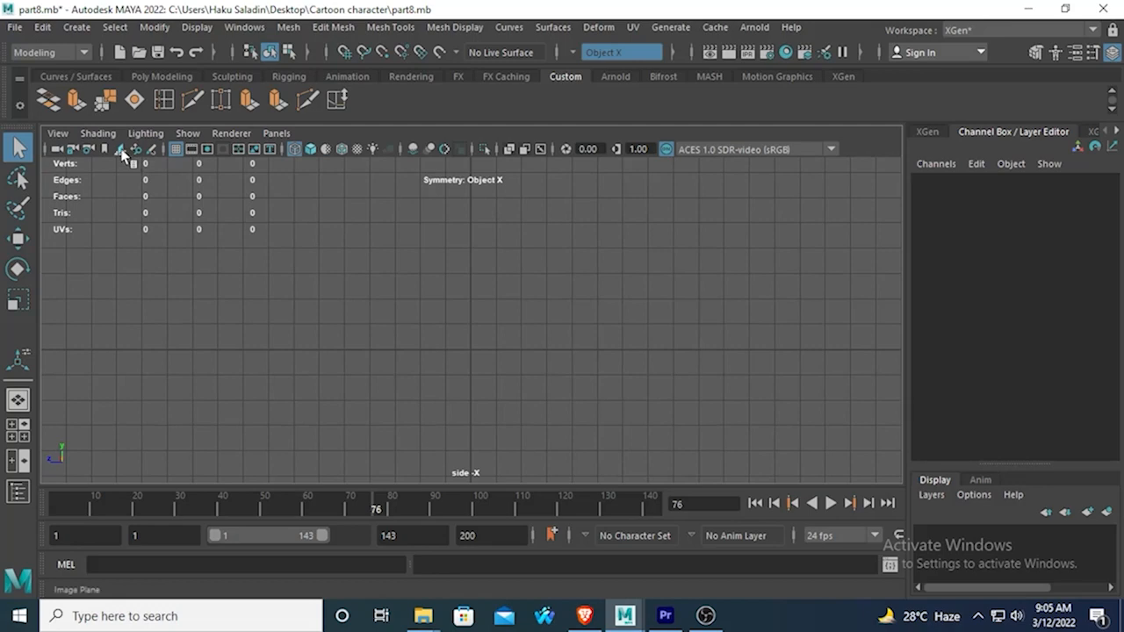
left_click(121, 149)
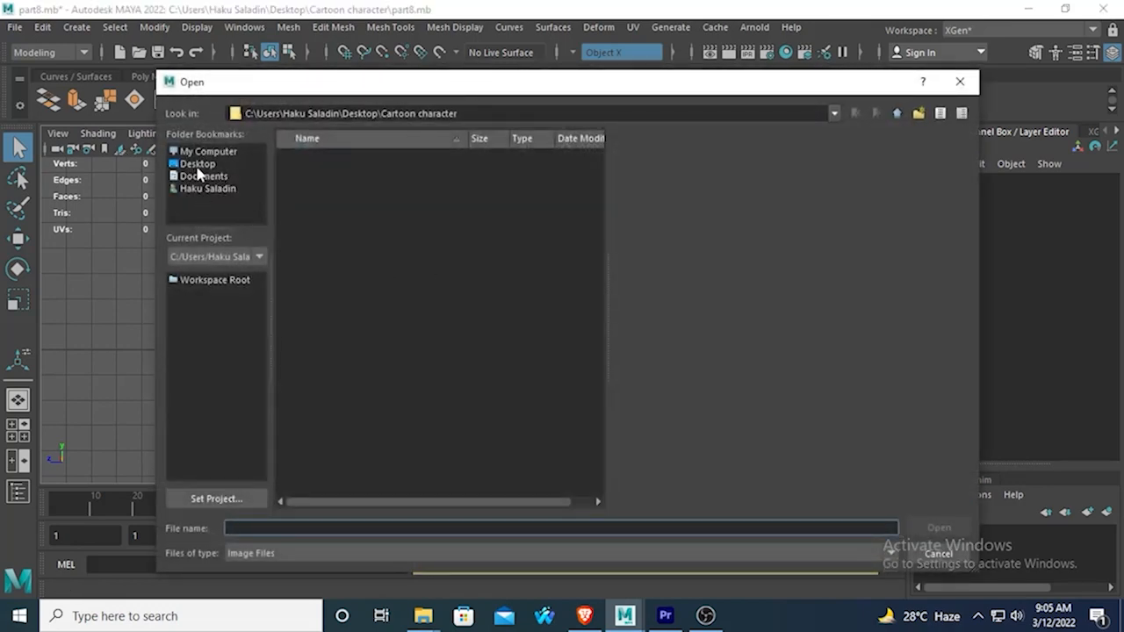
left_click(204, 176)
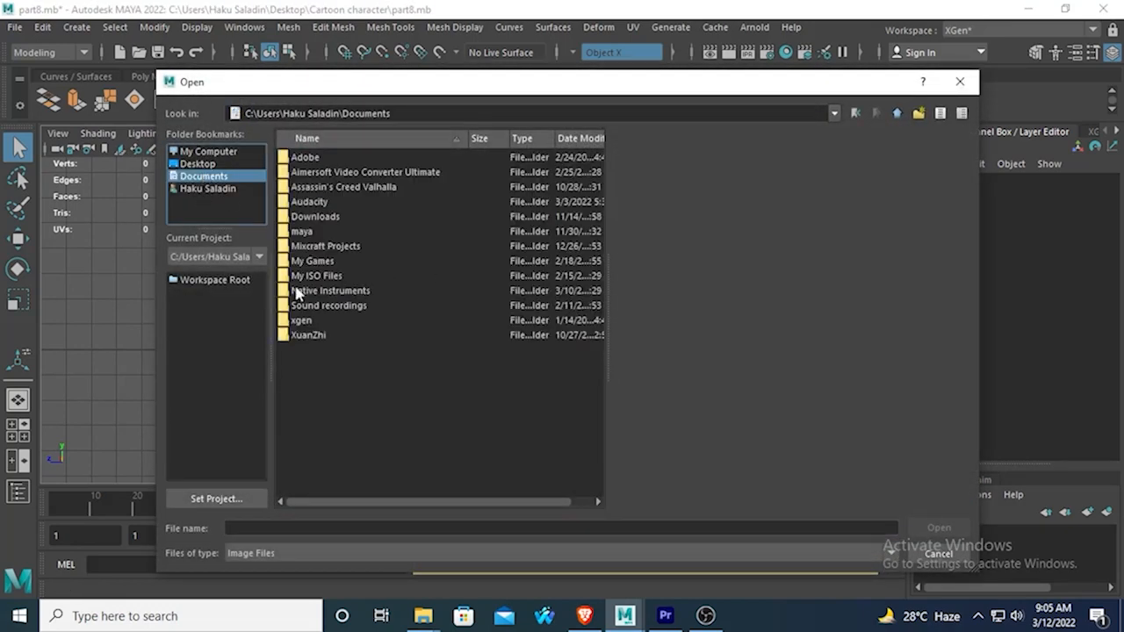
left_click(198, 188)
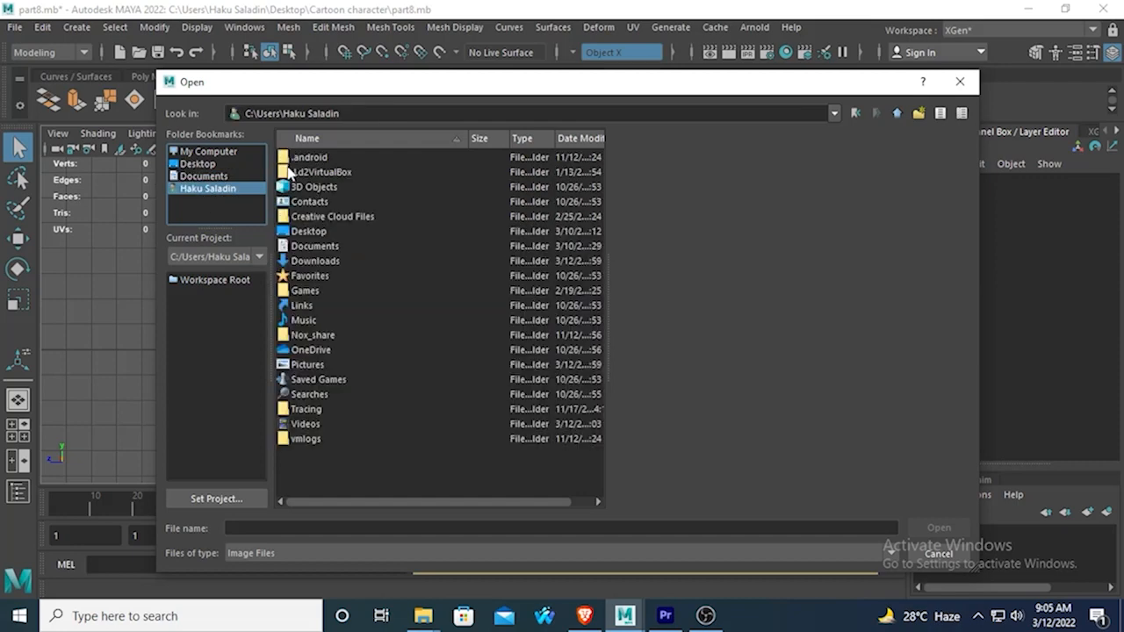
double_click(302, 364)
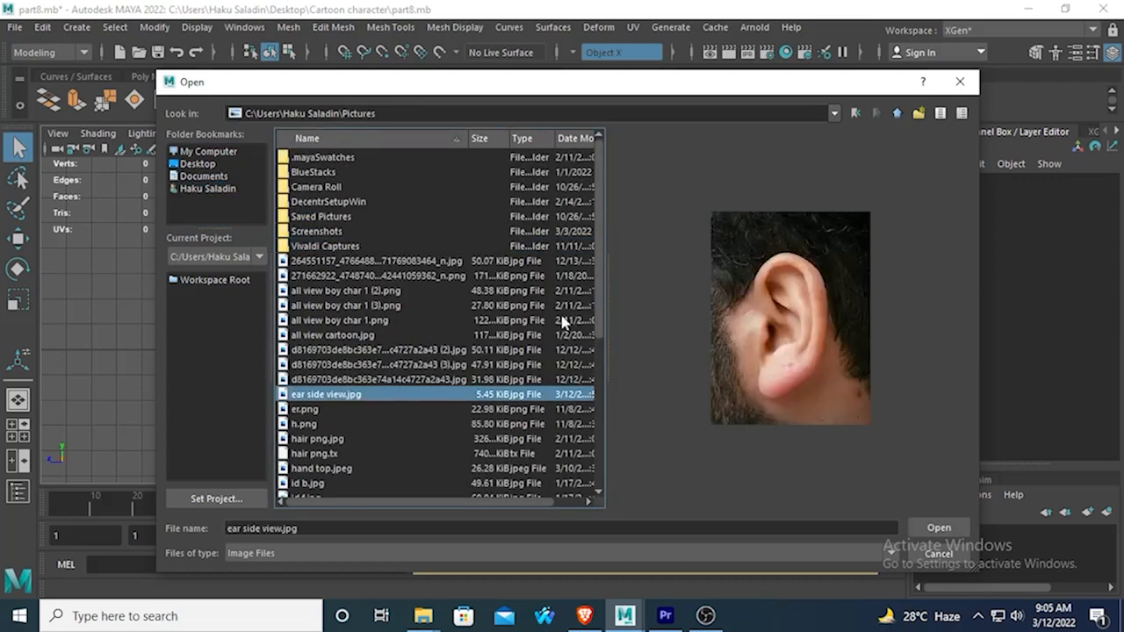
left_click(938, 527)
Draw a four-sided polygon with Create Polygon on the upper front part of the ear's outer rim.
scroll(574, 313, "up", 5)
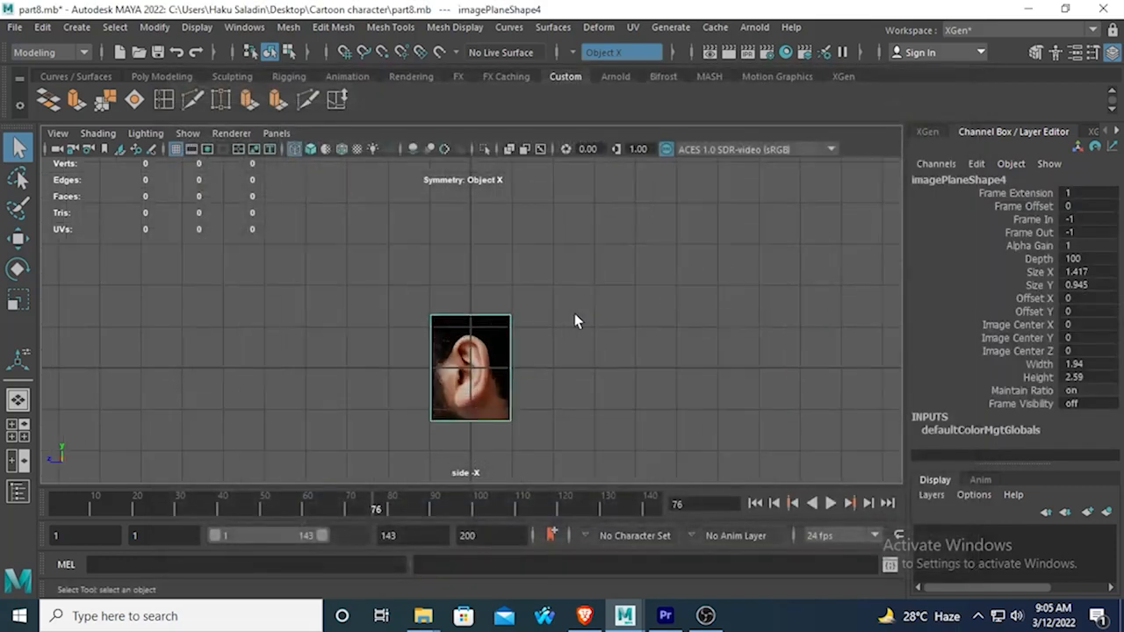
scroll(359, 327, "up", 1)
scroll(360, 325, "up", 3)
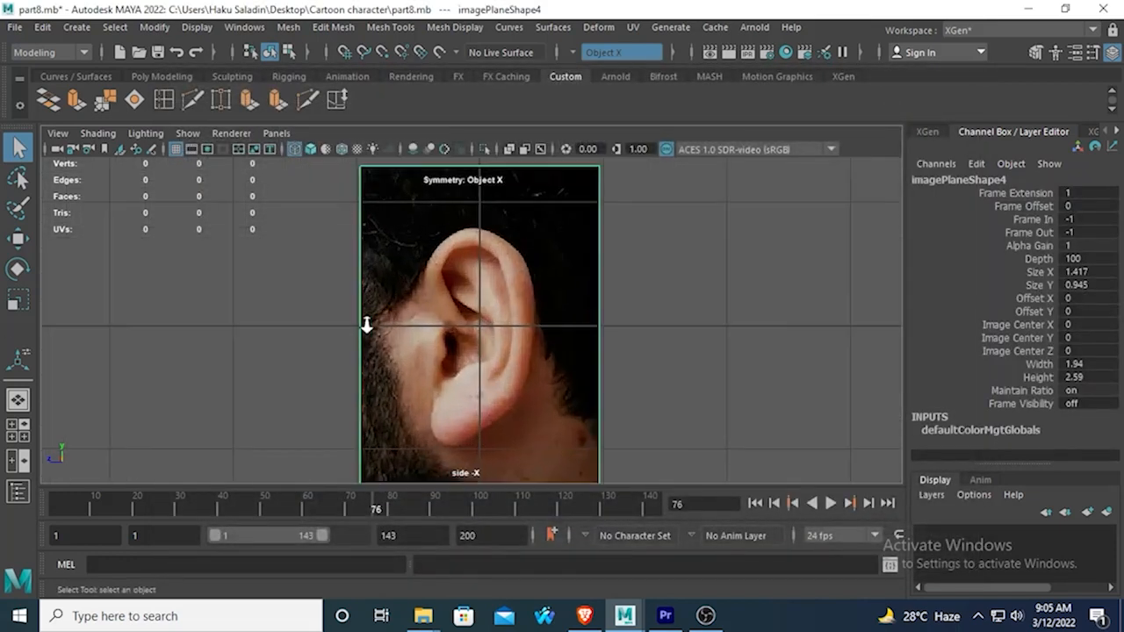
scroll(395, 327, "down", 1)
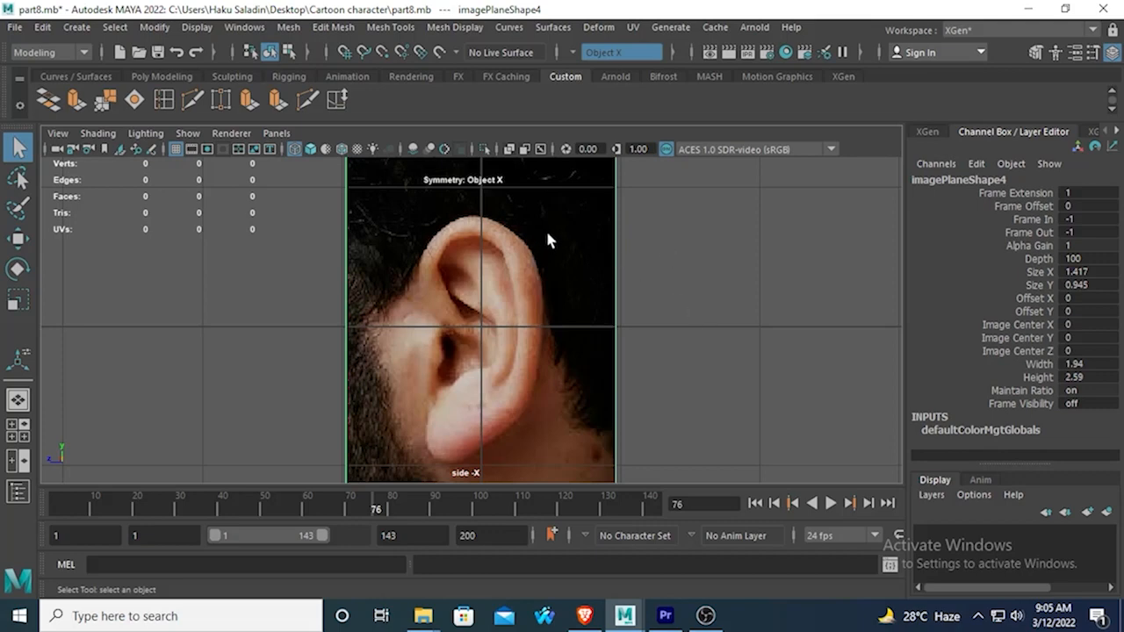
scroll(560, 226, "up", 2)
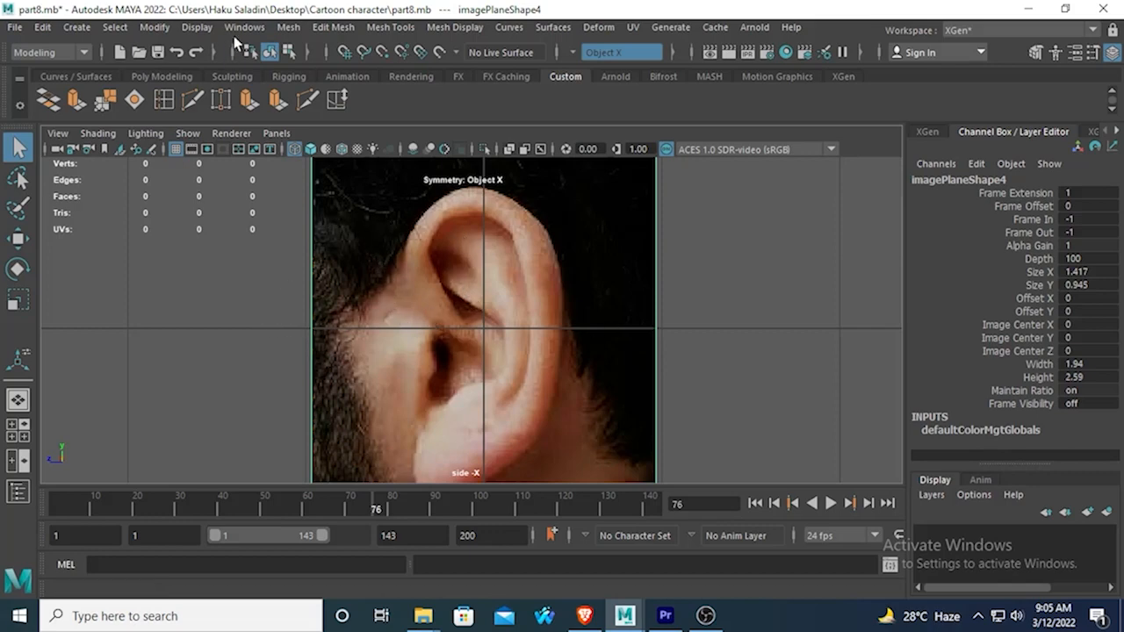
left_click(289, 30)
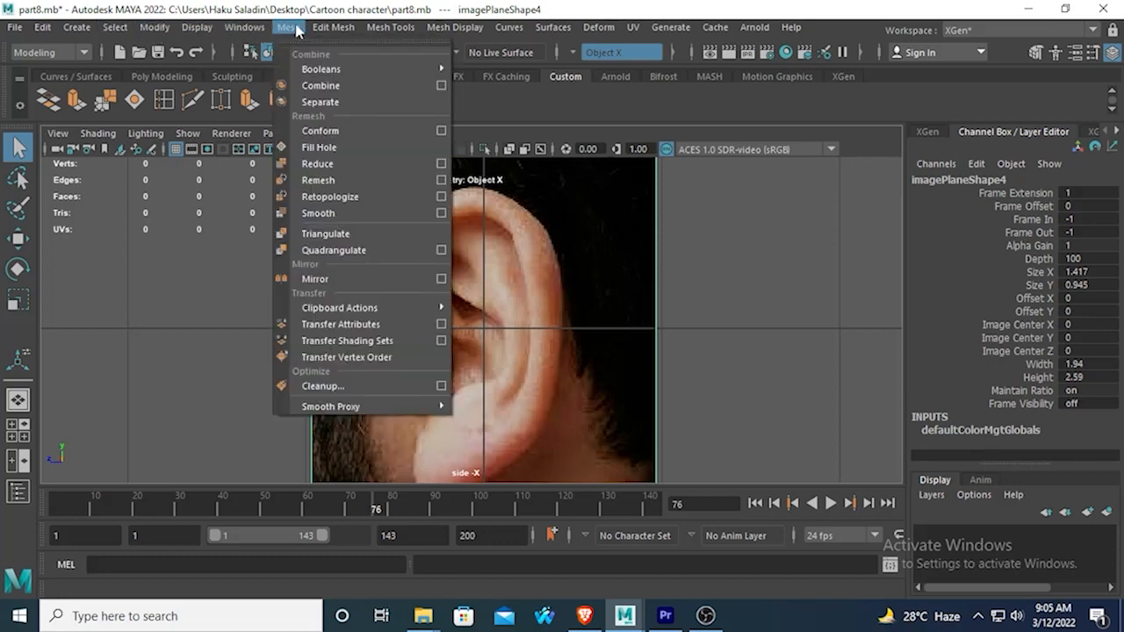
mouse_move(395, 31)
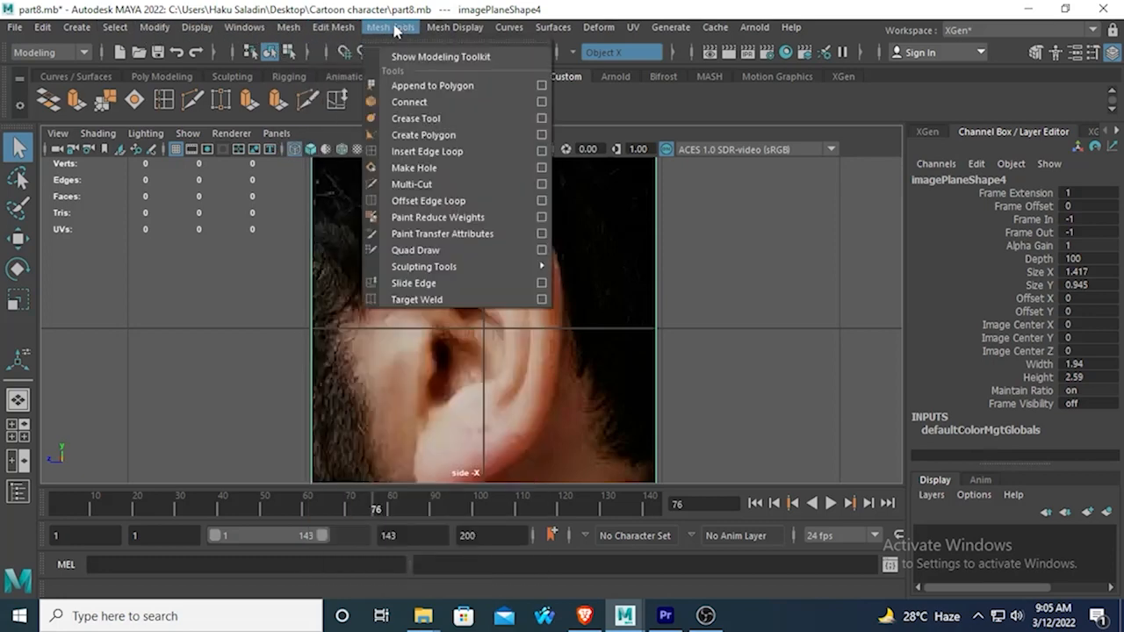
left_click(428, 145)
scroll(478, 285, "up", 5)
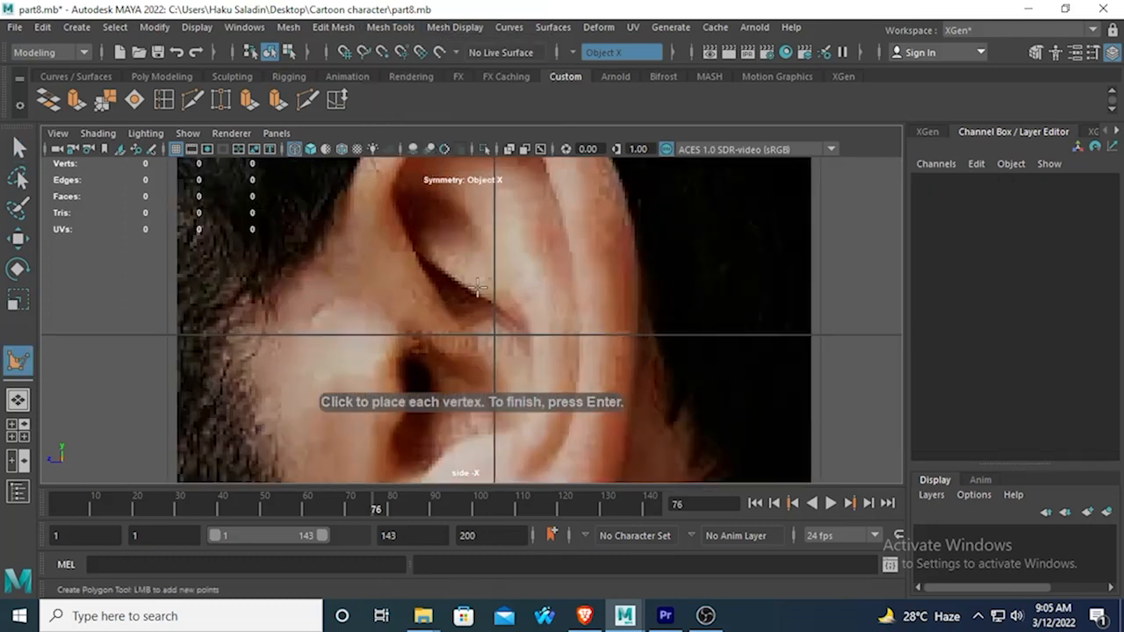
scroll(410, 245, "down", 3)
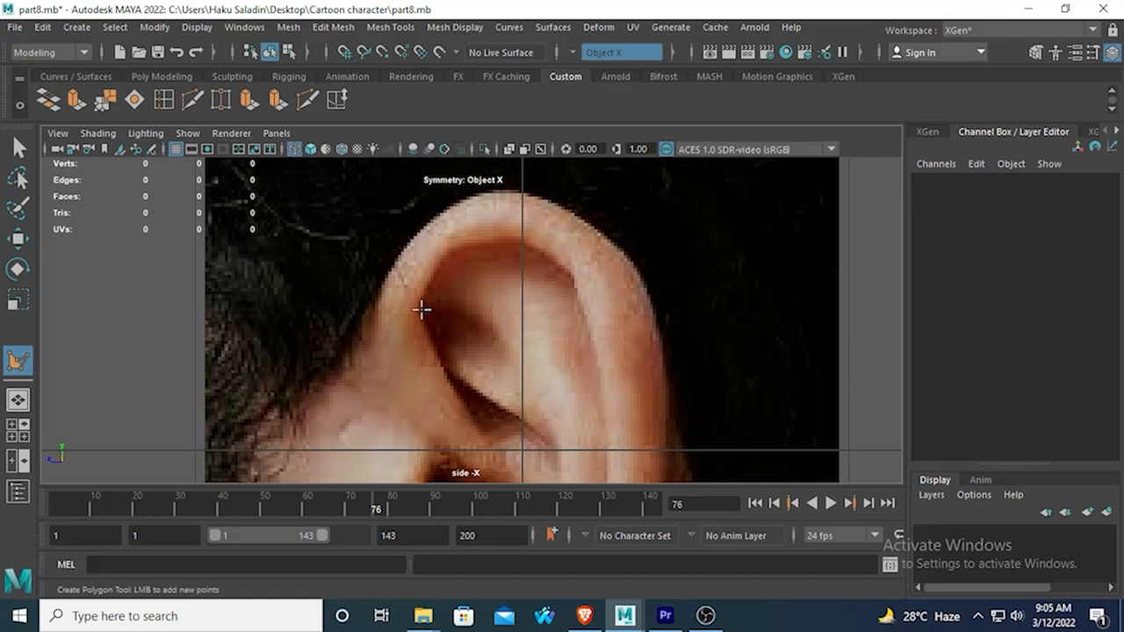
left_click(422, 310)
left_click(378, 300)
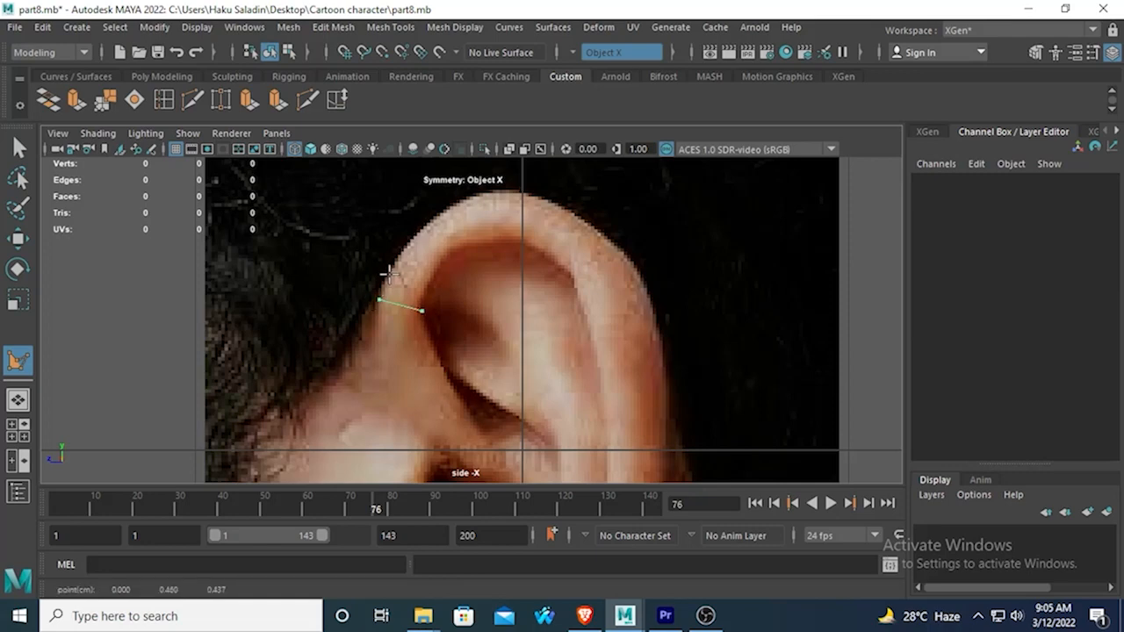
left_click(401, 252)
left_click(439, 265)
key("q")
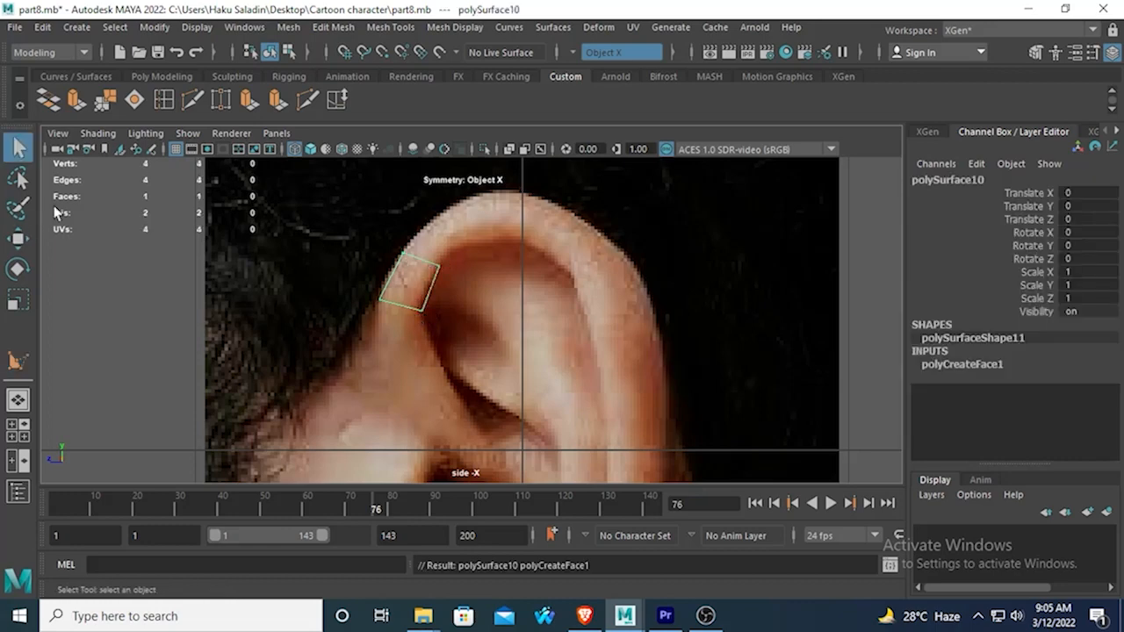
Extrude the upper edge of the new polygon and turn symmetry off.
right_click_drag(413, 256, 407, 166)
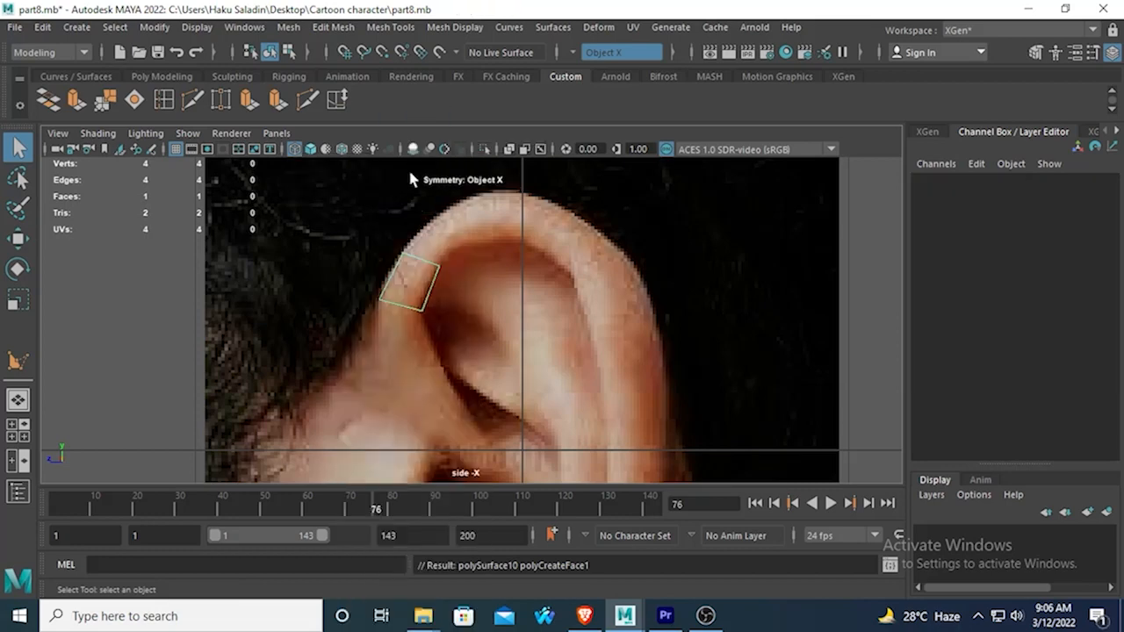
left_click(421, 279)
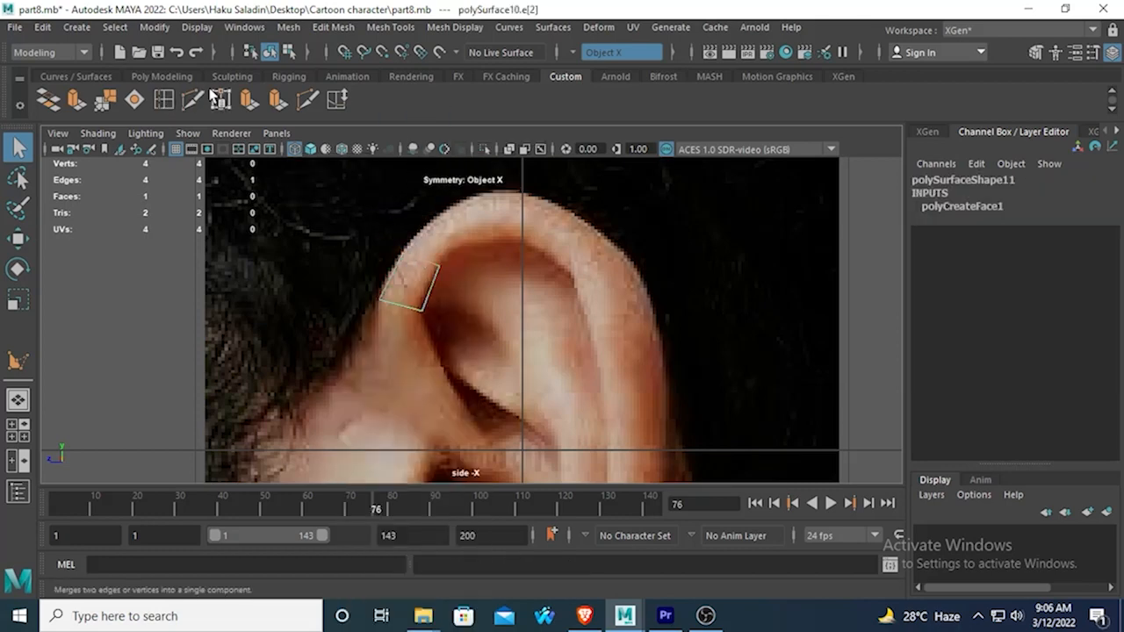
left_click(76, 99)
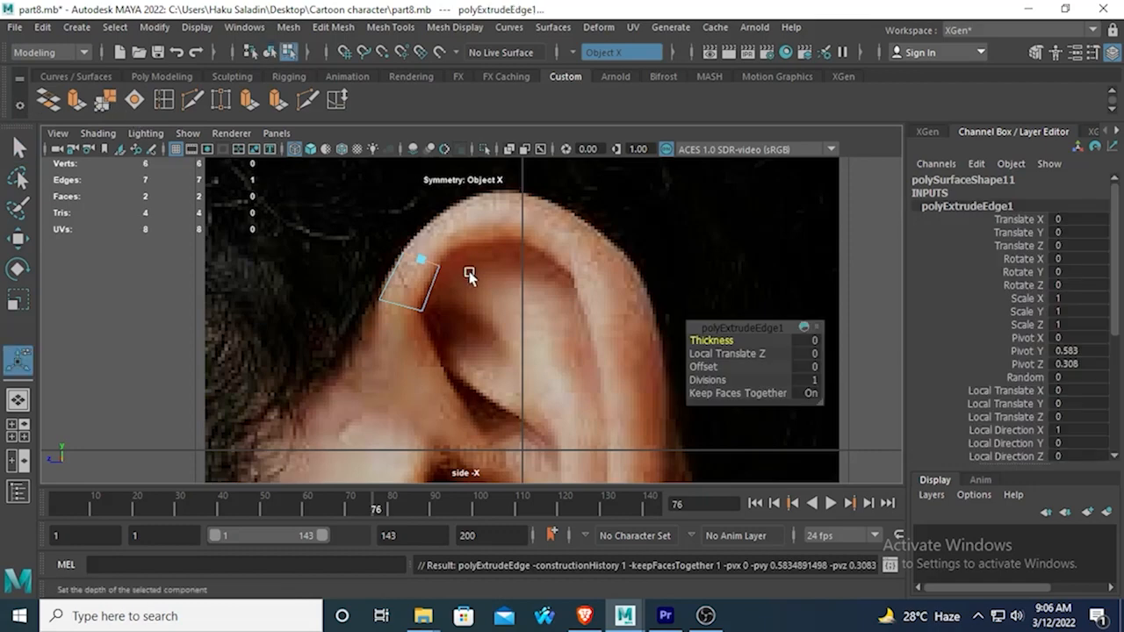
left_click(14, 241)
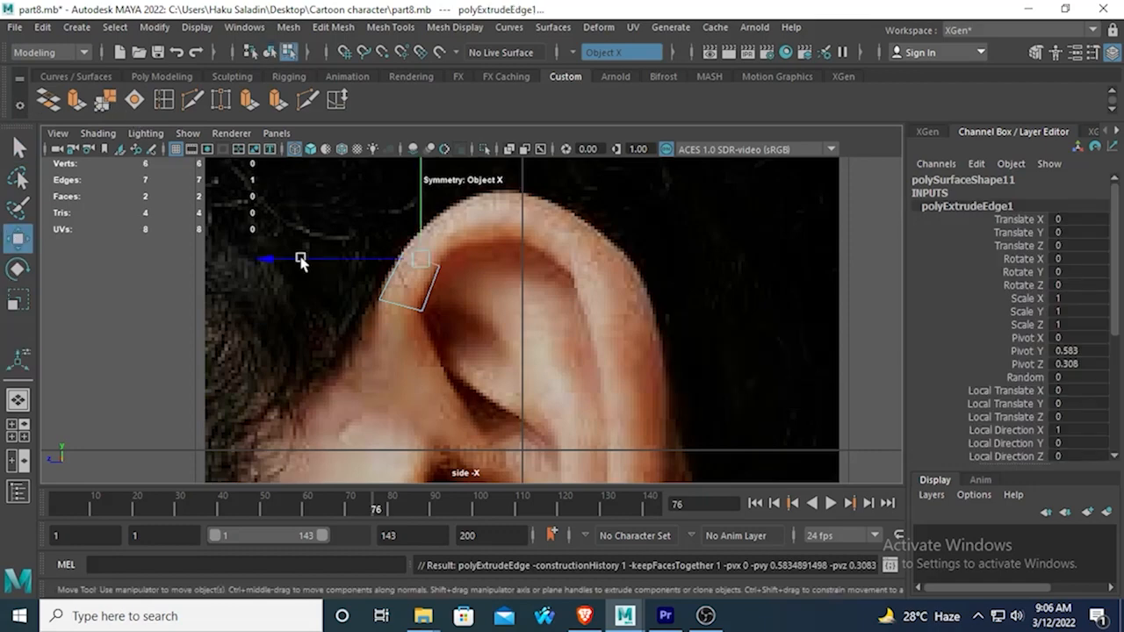
left_click(589, 52)
left_click(597, 60)
Move the extruded edge up and toward the back of the head, following the ear's outer rim.
middle_click_drag(468, 304, 464, 349, "alt")
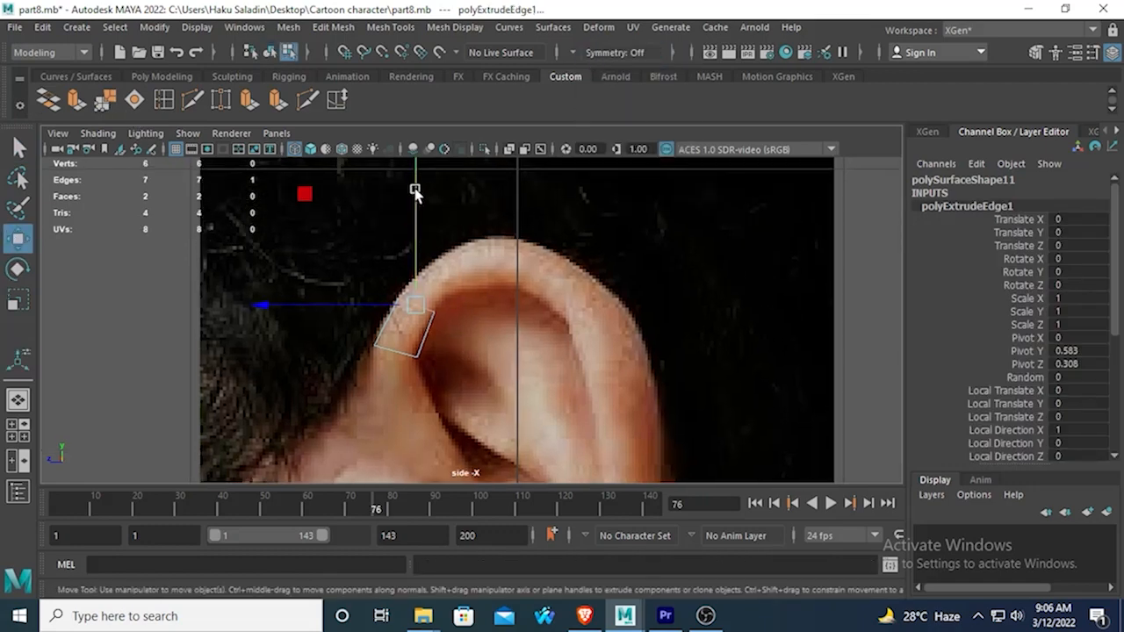
left_click_drag(414, 188, 414, 138)
left_click_drag(306, 256, 340, 258)
scroll(439, 281, "down", 5)
scroll(461, 334, "up", 5)
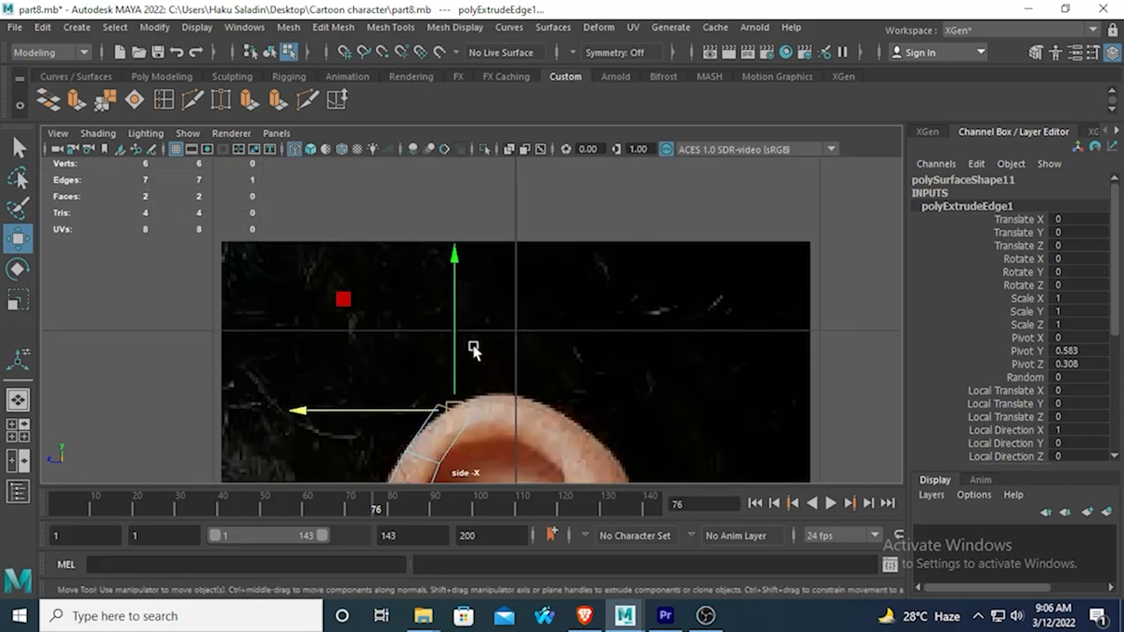
scroll(473, 348, "up", 2)
middle_click_drag(470, 340, 464, 266, "alt")
mouse_move(443, 239)
left_mouse_down()
mouse_move(443, 277)
mouse_move(437, 258)
left_mouse_up()
Rotate the extruded edge across the ear rim and scale it vertically to fit the rim's width.
left_click(17, 269)
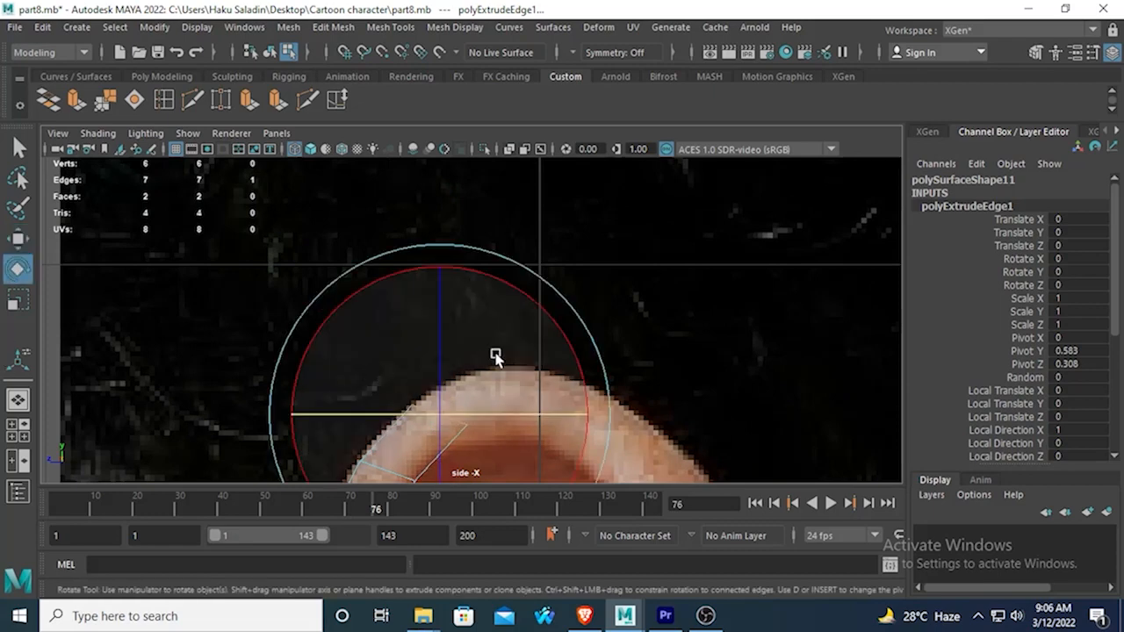
left_click_drag(529, 304, 558, 388)
left_click(18, 302)
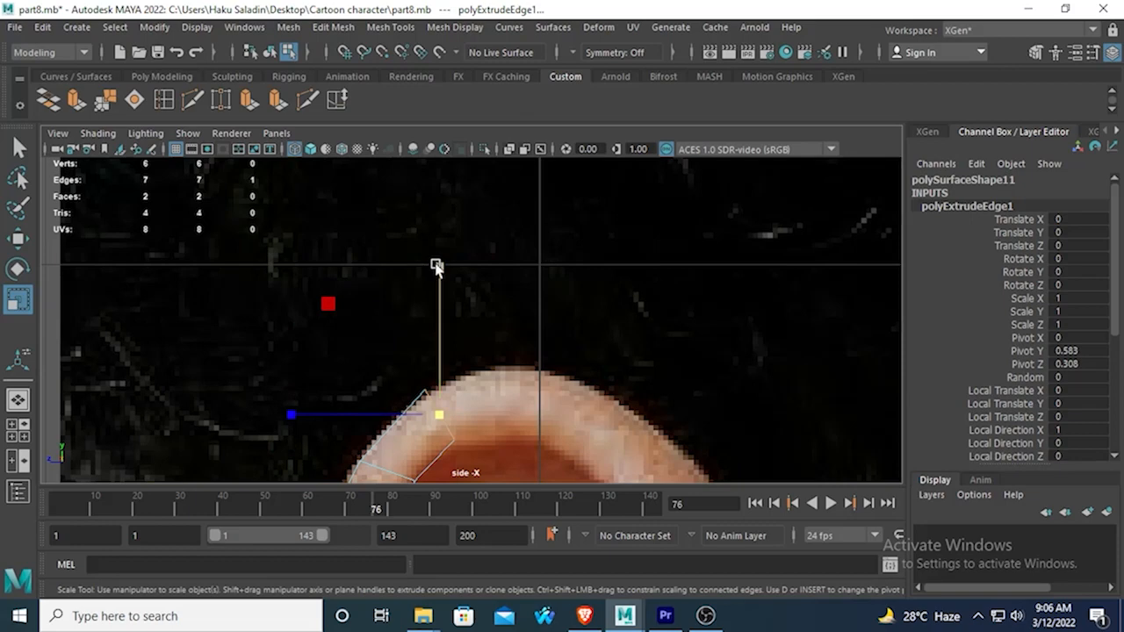
left_click_drag(438, 267, 441, 283)
Extrude the open end edge of the rim strip and move it back and slightly up to the top of the ear.
middle_click_drag(437, 357, 421, 321, "alt")
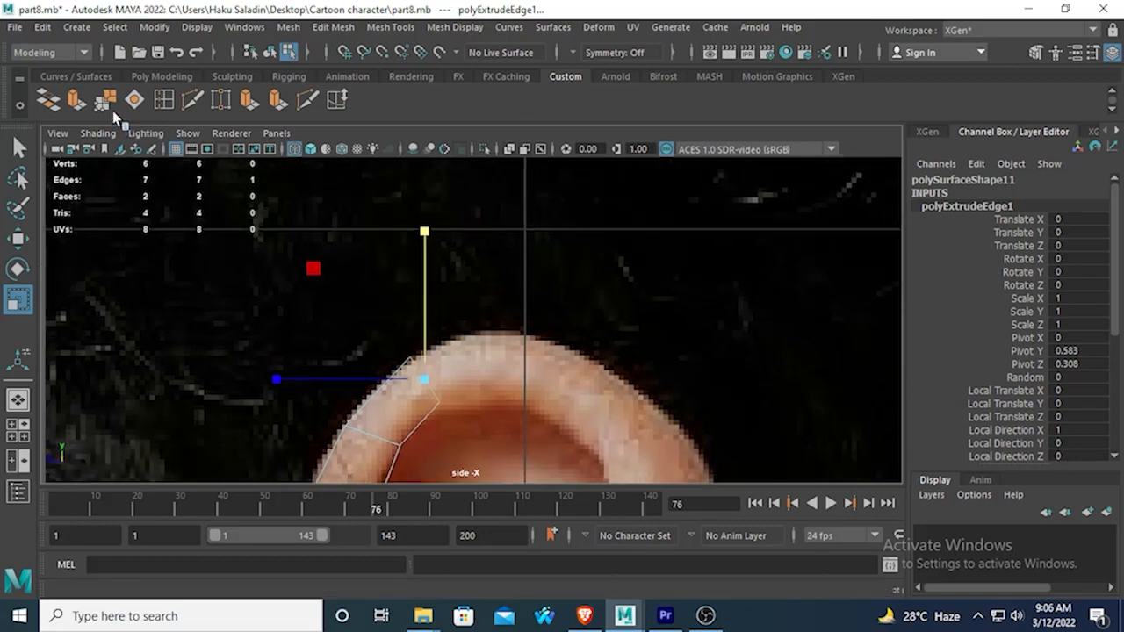
left_click(76, 100)
key("w")
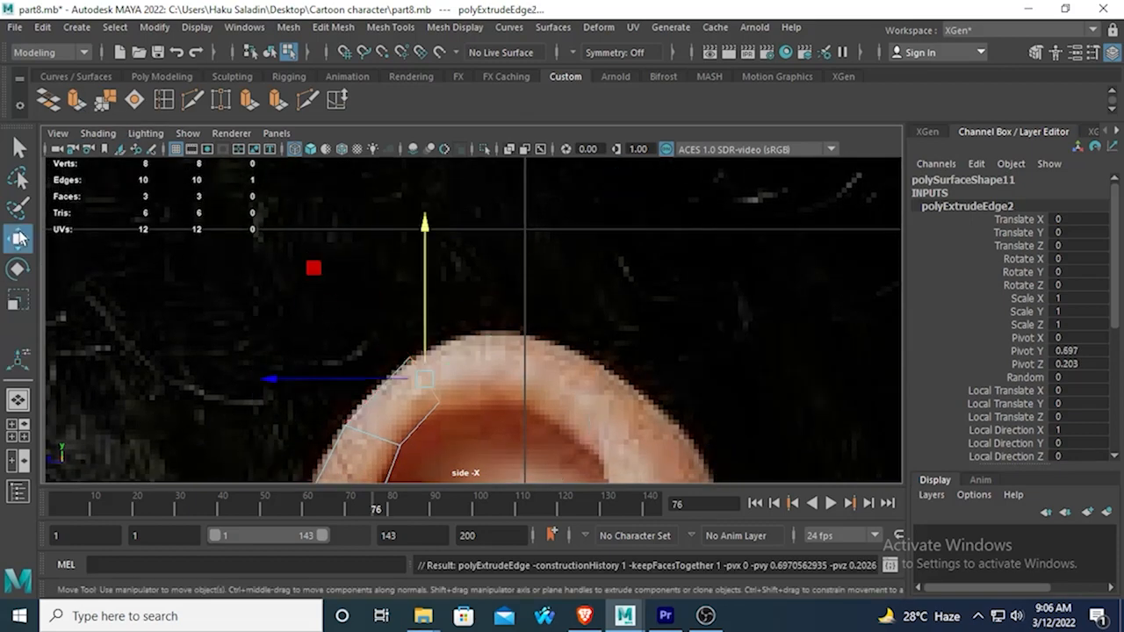
left_click_drag(311, 397, 381, 372)
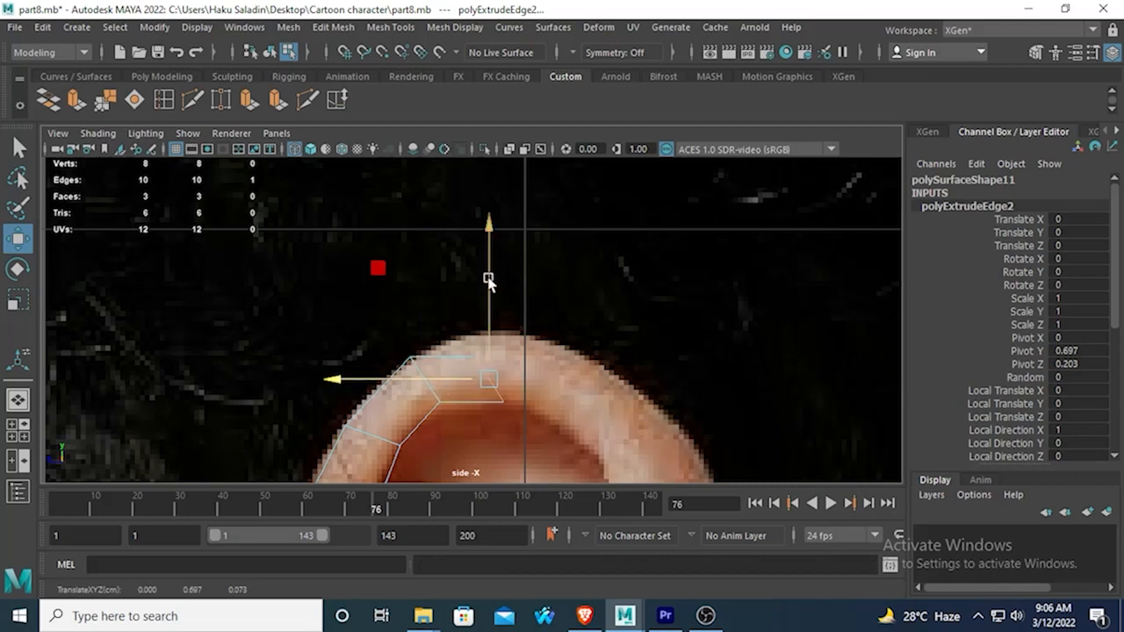
left_click_drag(486, 276, 486, 254)
Rotate the new edge at the top of the ear to vertical and scale it vertically to span the rim.
key("e")
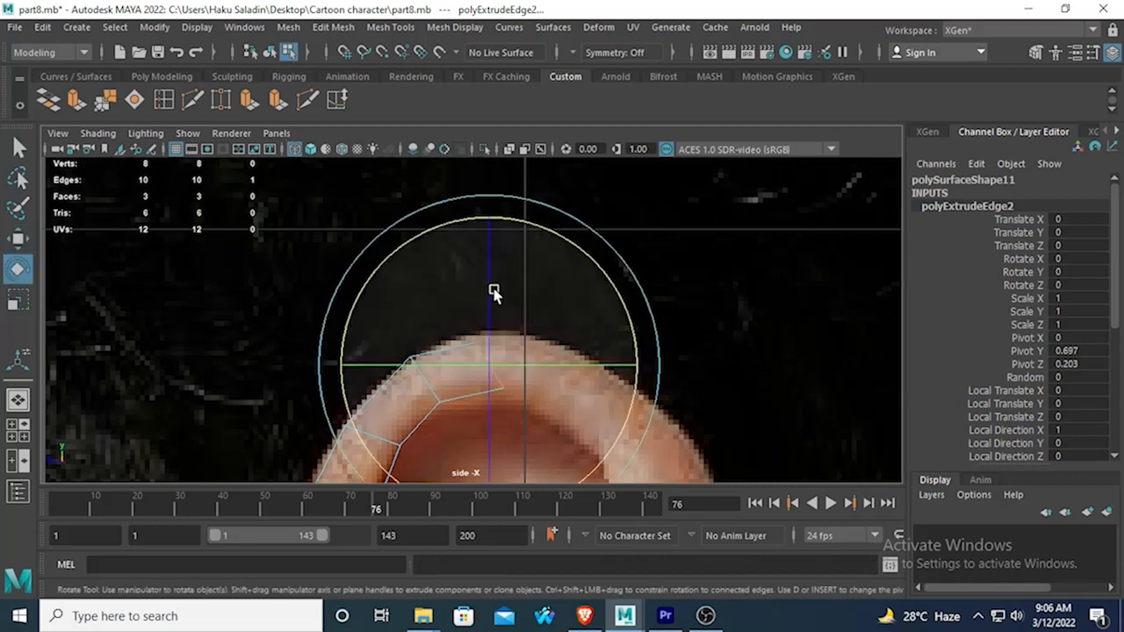
left_click_drag(596, 273, 623, 347)
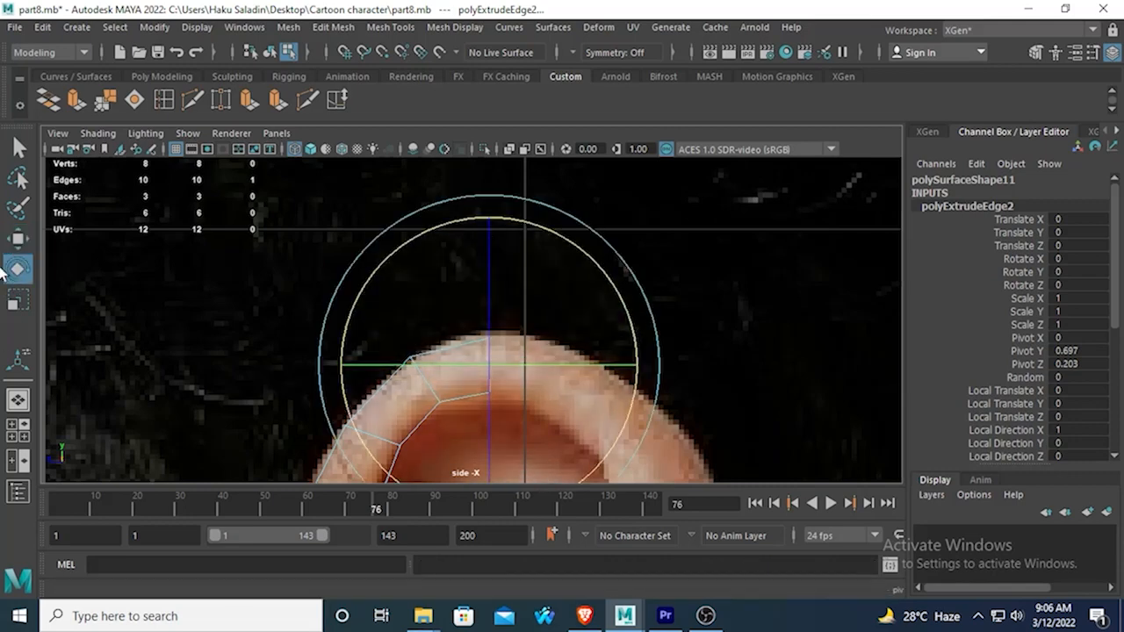
left_click(18, 242)
left_click(18, 300)
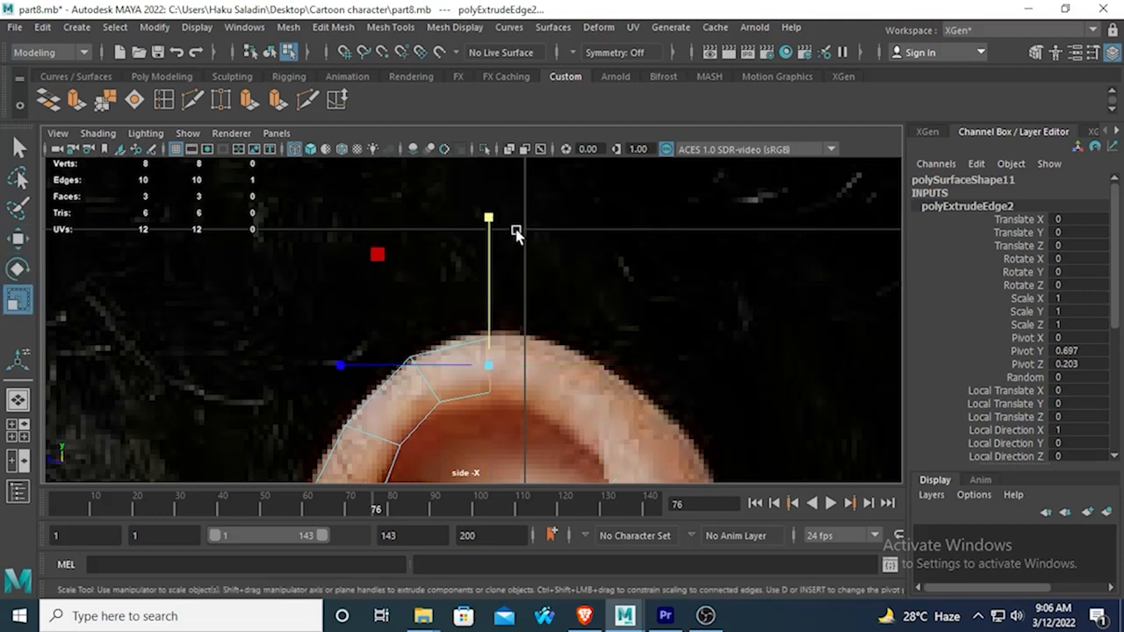
mouse_move(497, 221)
left_mouse_down()
mouse_move(488, 185)
mouse_move(492, 217)
left_mouse_up()
left_click(18, 241)
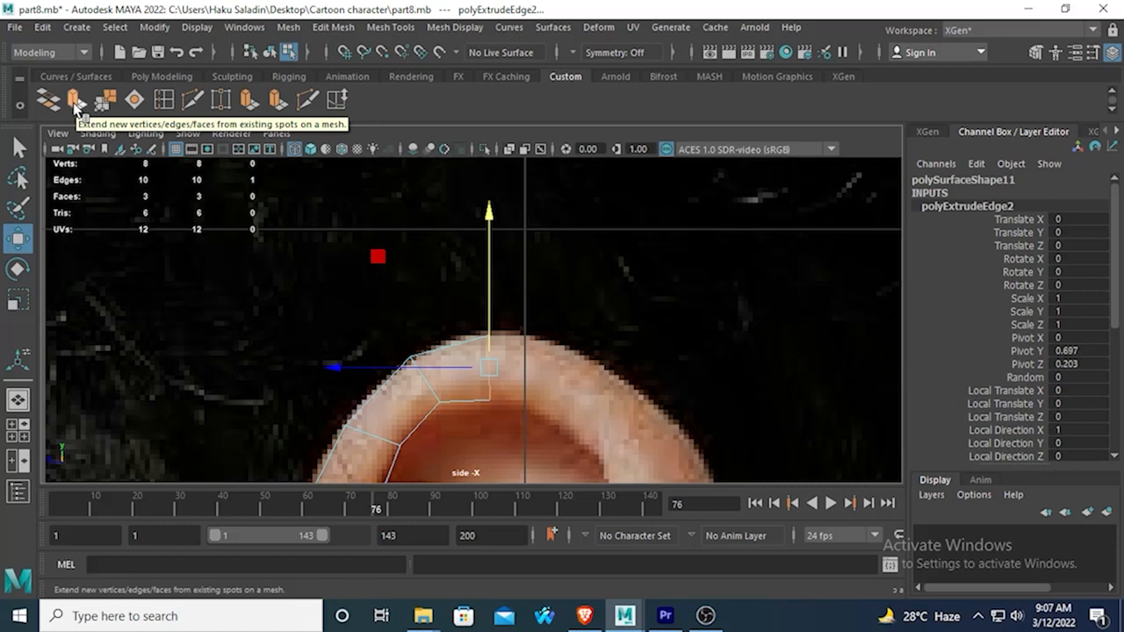
Extrude the vertical top edge back and slightly down past the ear's peak, and rotate it across the rim.
left_click(75, 104)
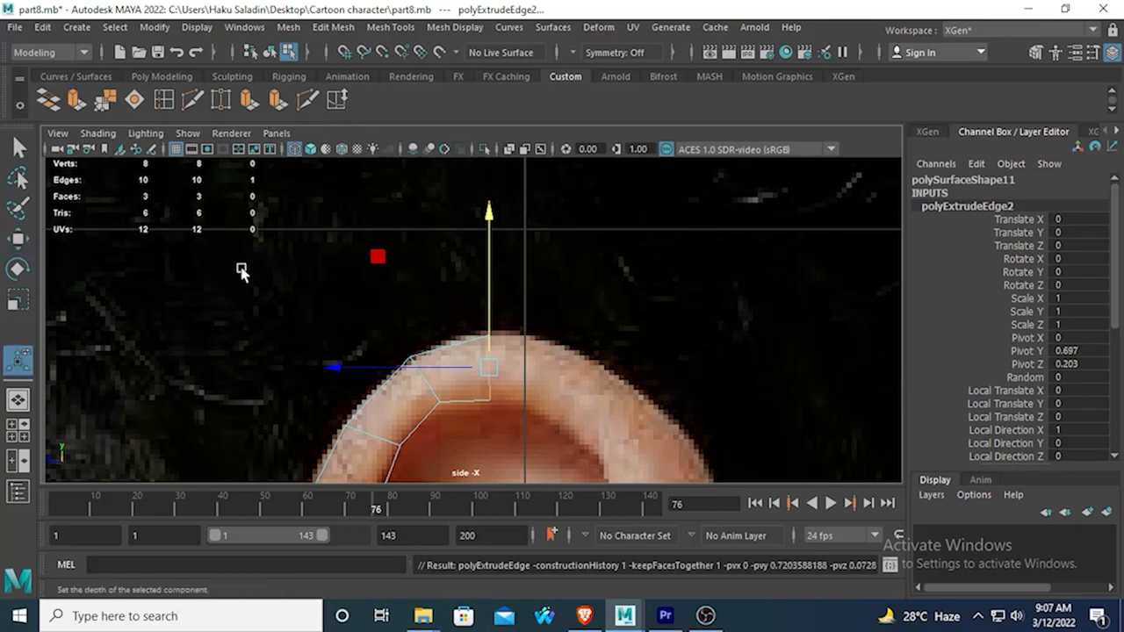
key("w")
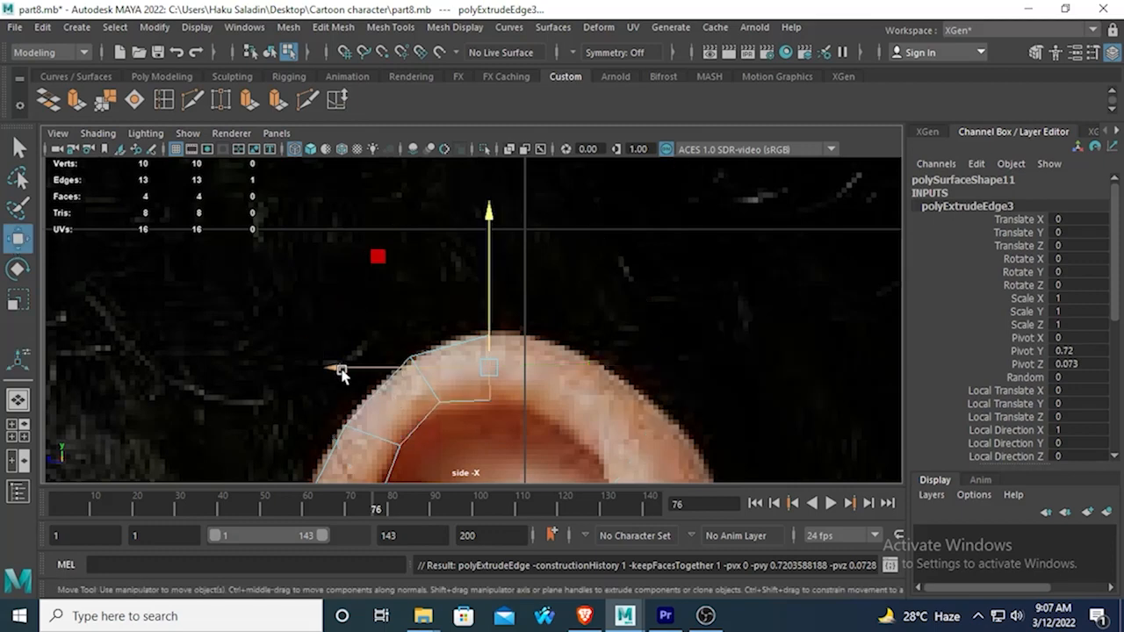
left_click_drag(338, 372, 421, 369)
left_click_drag(555, 214, 563, 232)
left_click(17, 270)
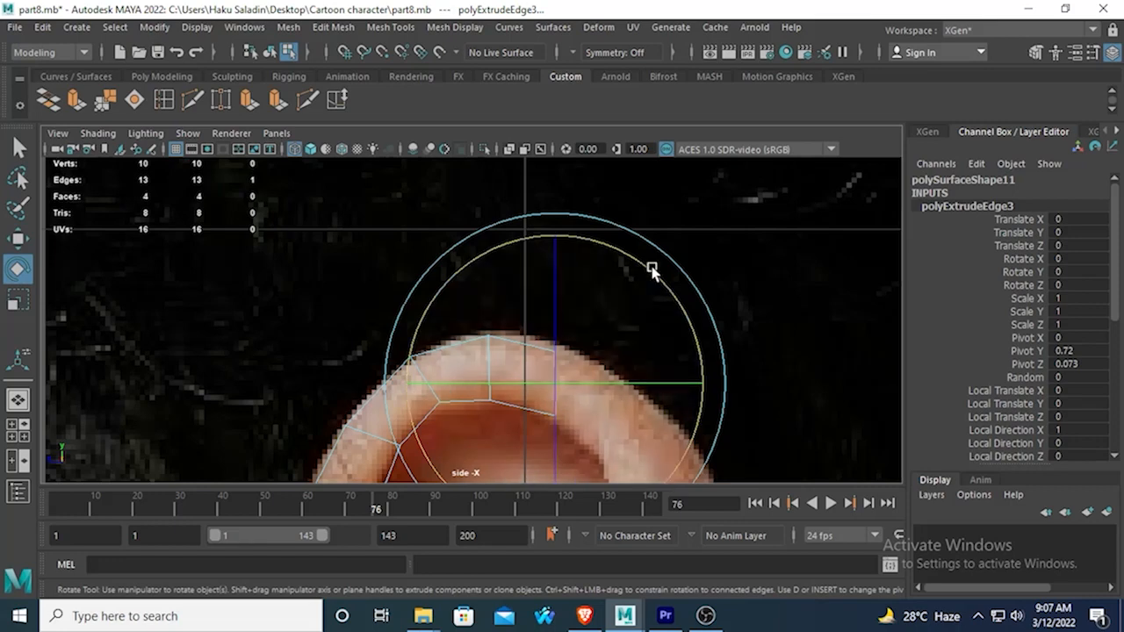
left_click_drag(649, 269, 681, 346)
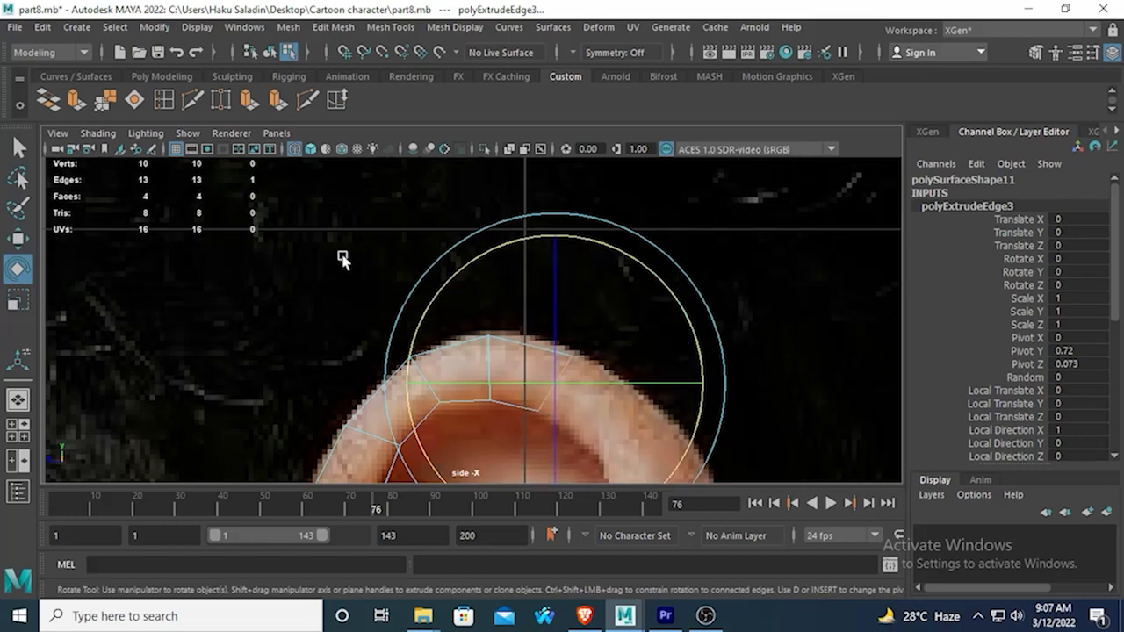
Extrude the end edge again and move it back and down along the rim's upper rear curve.
middle_click_drag(376, 308, 339, 251, "alt")
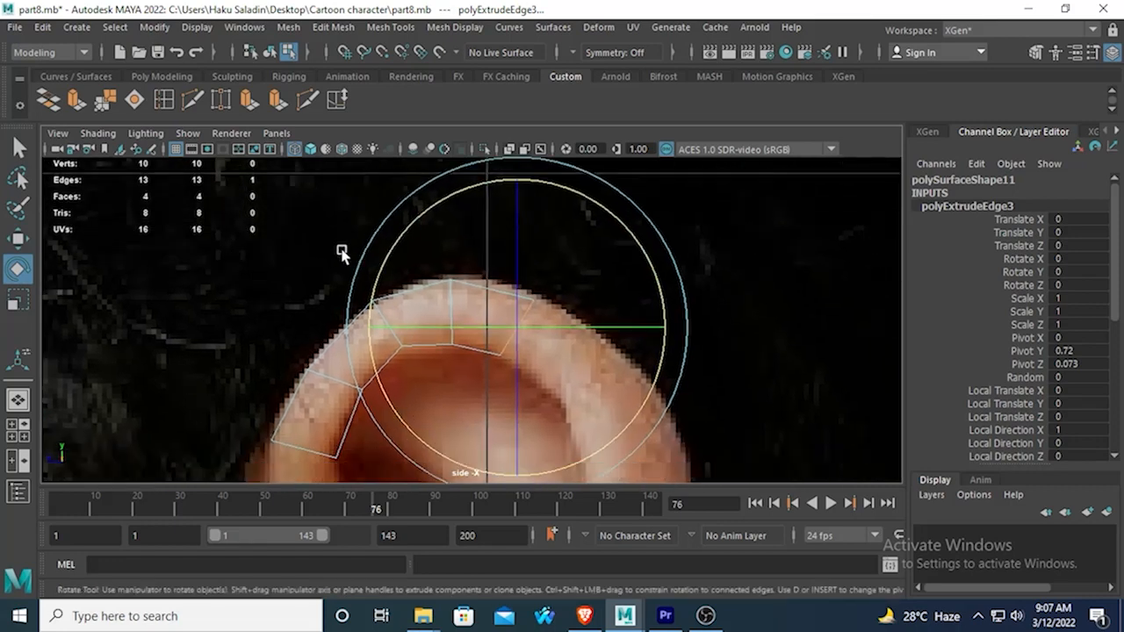
left_click(77, 101)
left_click(10, 239)
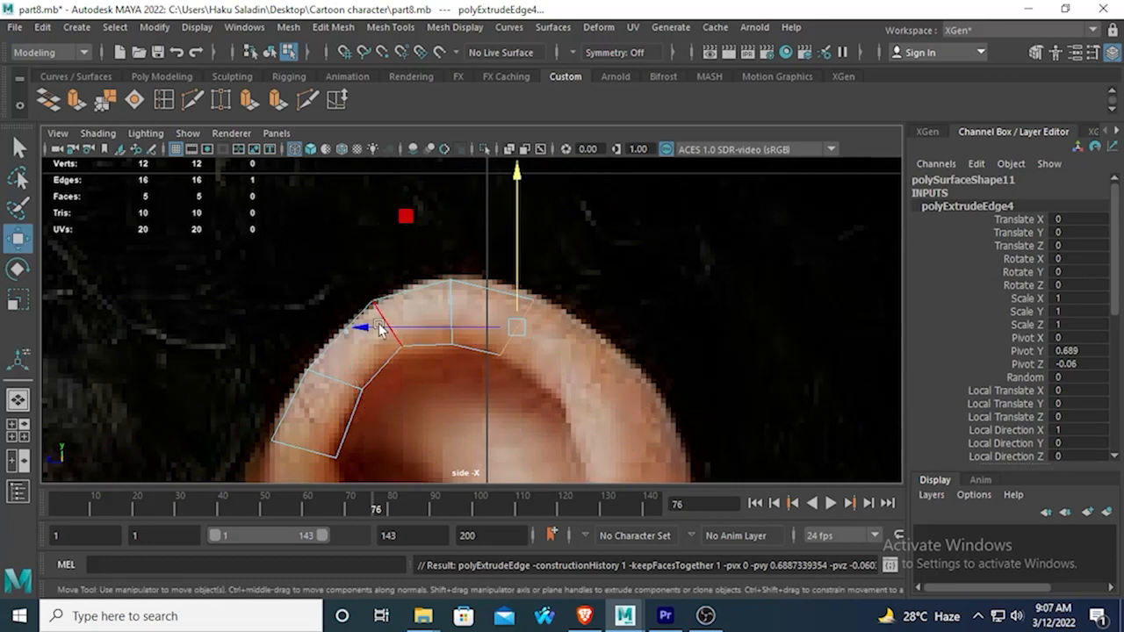
left_click_drag(373, 325, 428, 338)
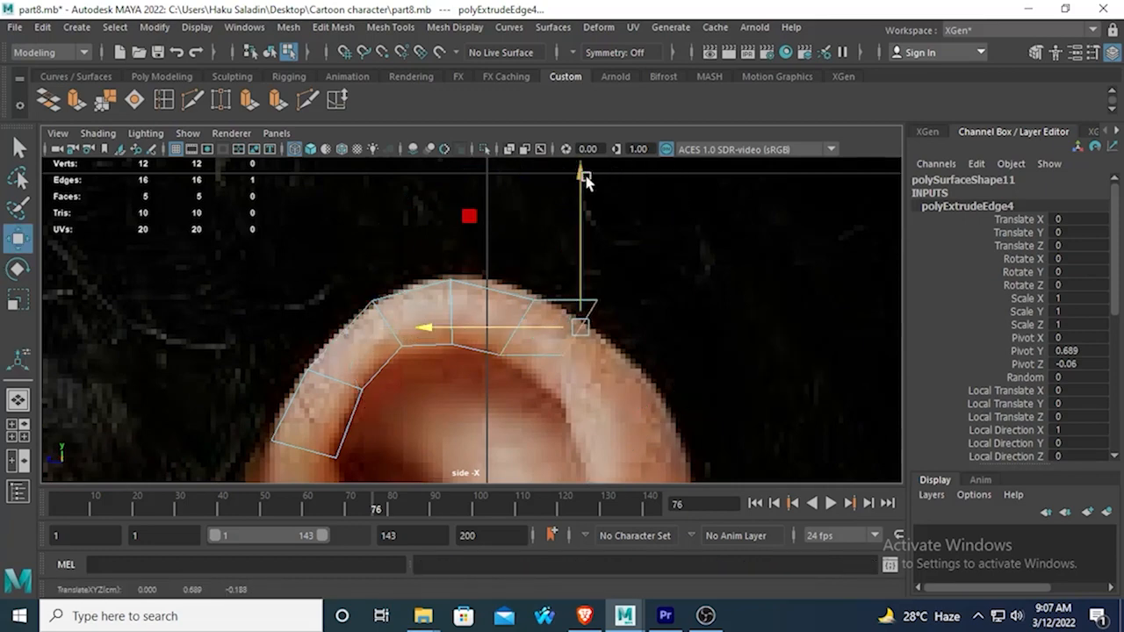
left_click_drag(586, 180, 585, 220)
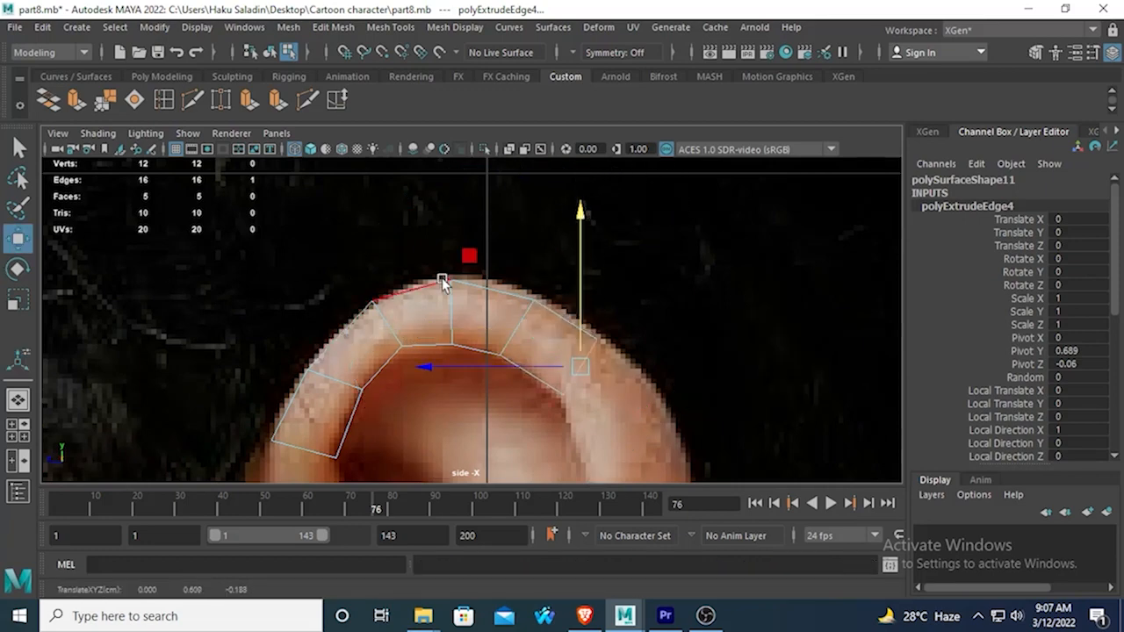
Extrude another segment from the end edge and move it down the rear curve to the ear's back side.
left_click(77, 99)
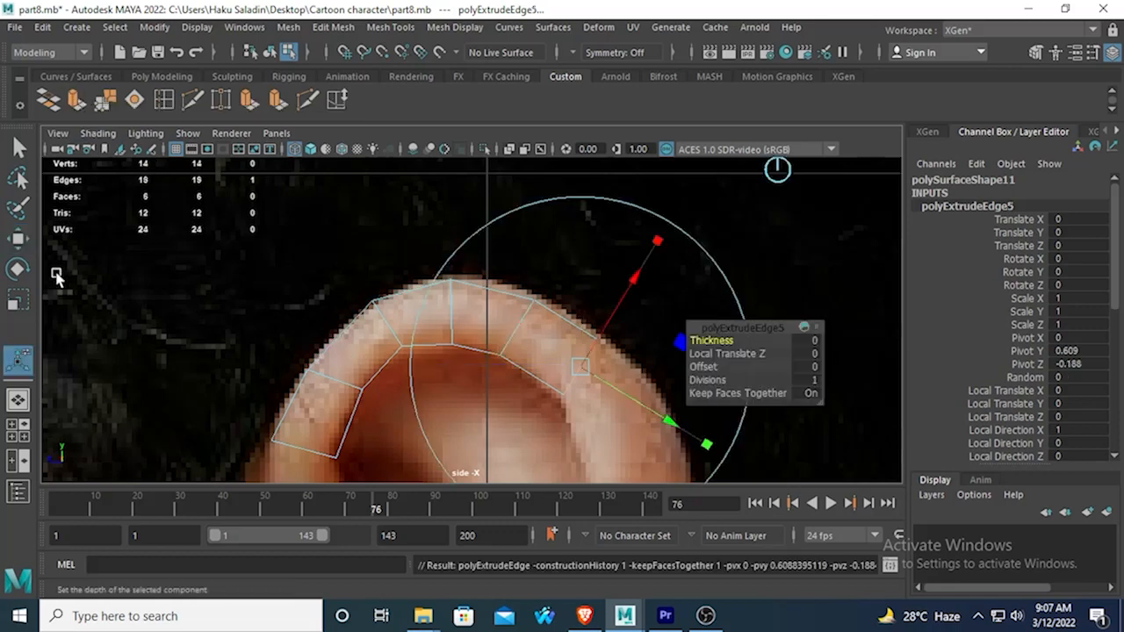
left_click(18, 240)
left_click_drag(469, 372, 644, 366)
left_click_drag(647, 214, 649, 291)
middle_click_drag(580, 337, 547, 265, "alt")
Rotate the newest edge across the rear rim, shift it slightly toward the face, and scale it horizontally to the rim's width.
left_click(17, 269)
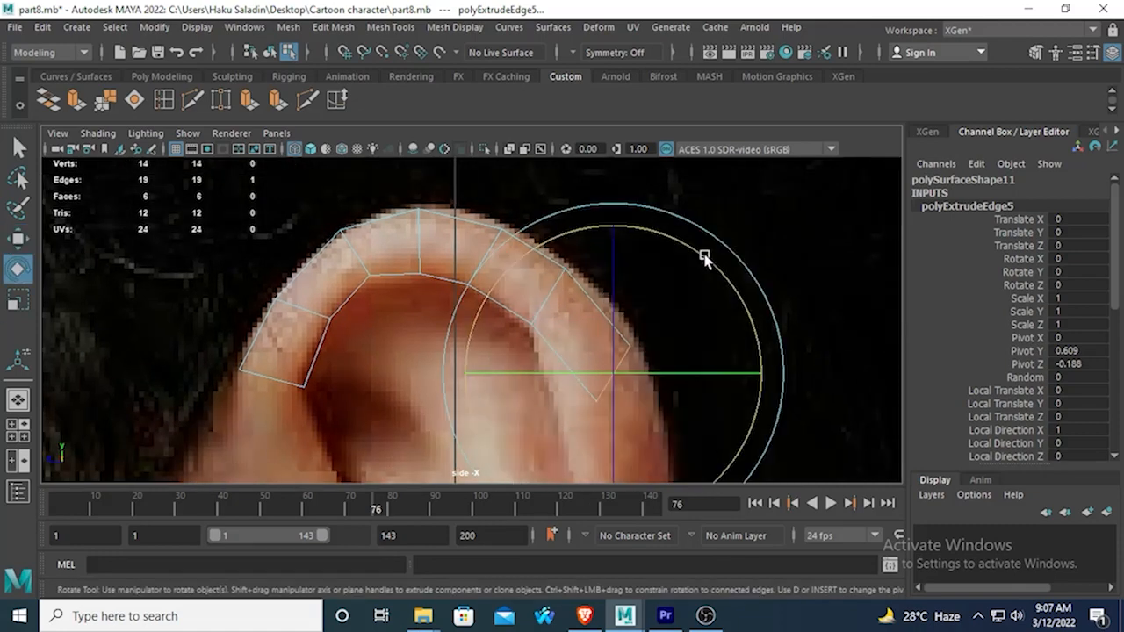
left_click_drag(707, 254, 746, 360)
left_click(18, 240)
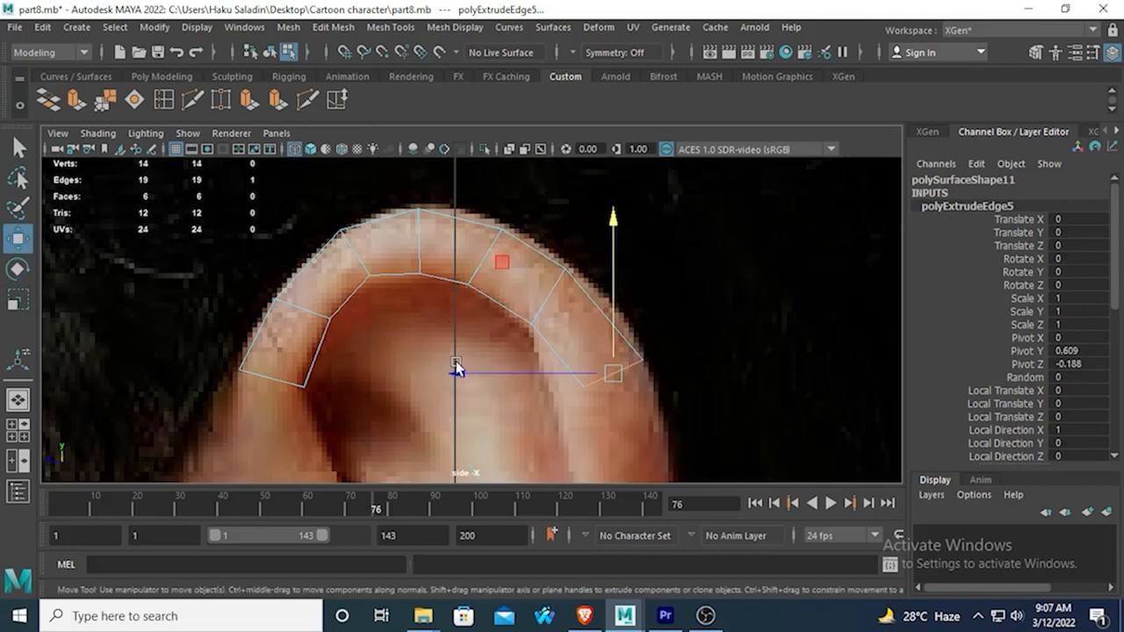
left_click_drag(456, 368, 370, 372)
left_click(14, 307)
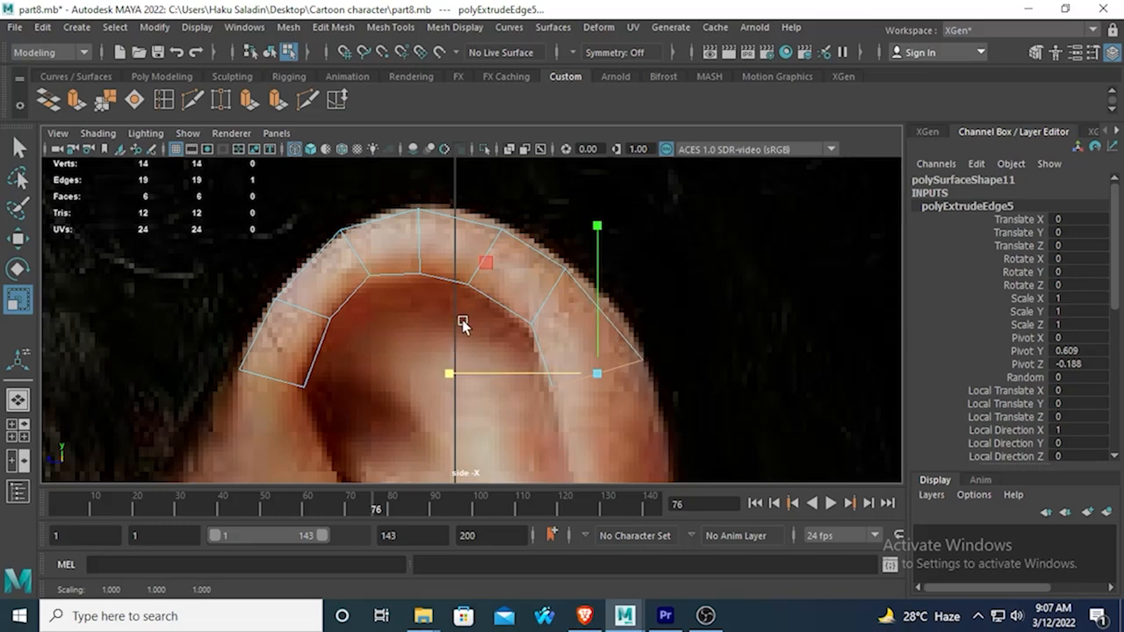
Extrude the end edge down the back of the ear and shift it slightly backward to follow the rim.
scroll(463, 325, "down", 3)
key("ctrl+e")
scroll(381, 246, "up", 4)
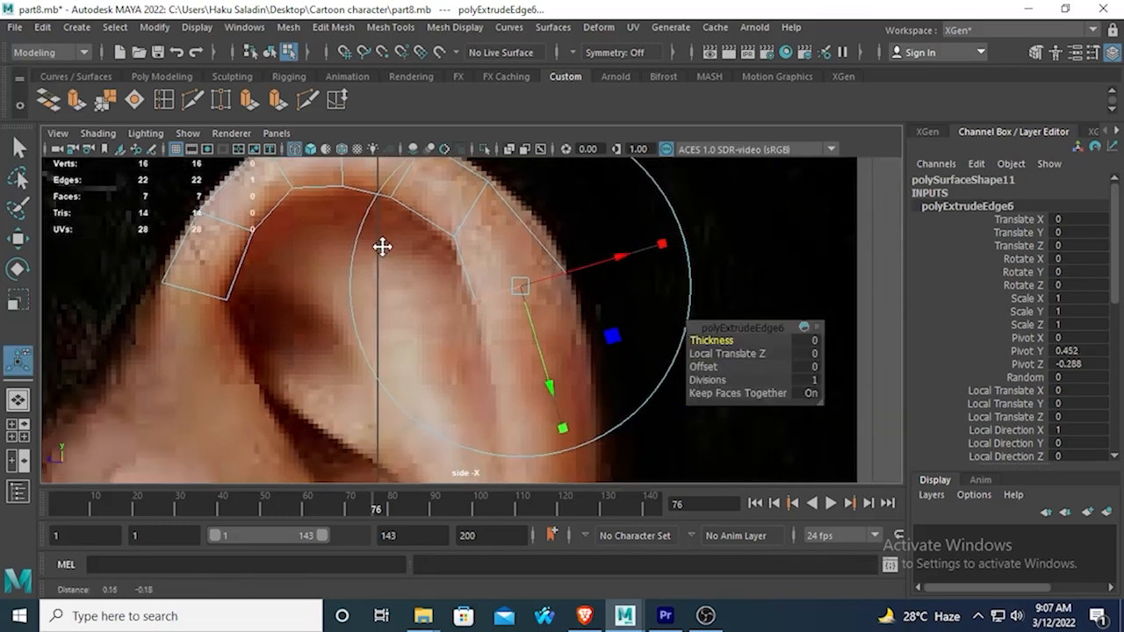
left_click(17, 237)
scroll(490, 254, "down", 5)
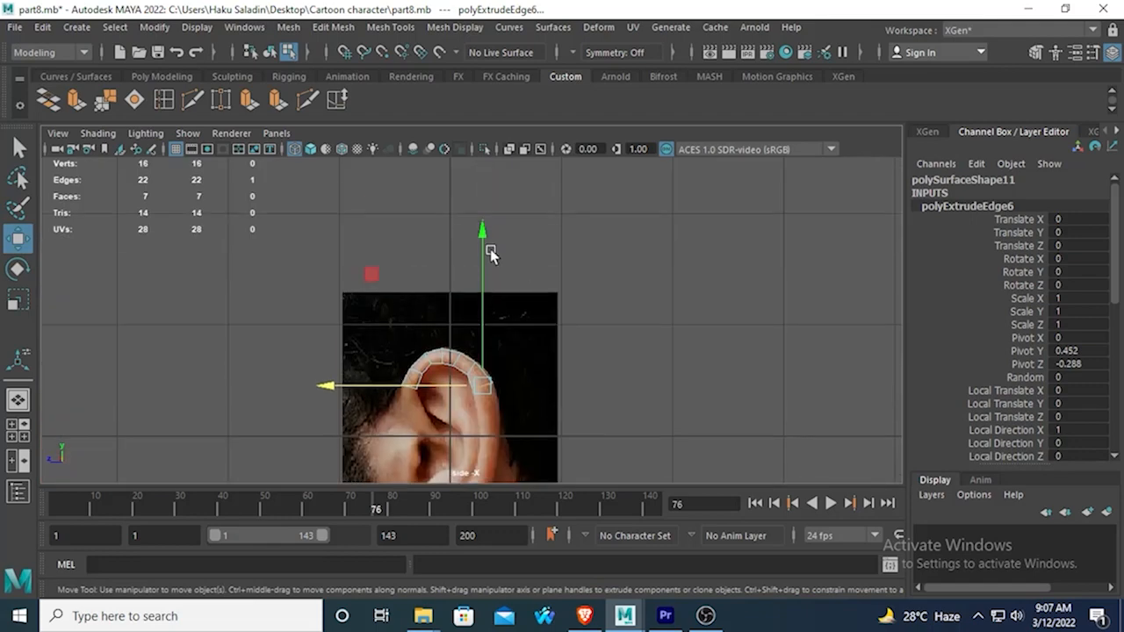
scroll(490, 254, "up", 5)
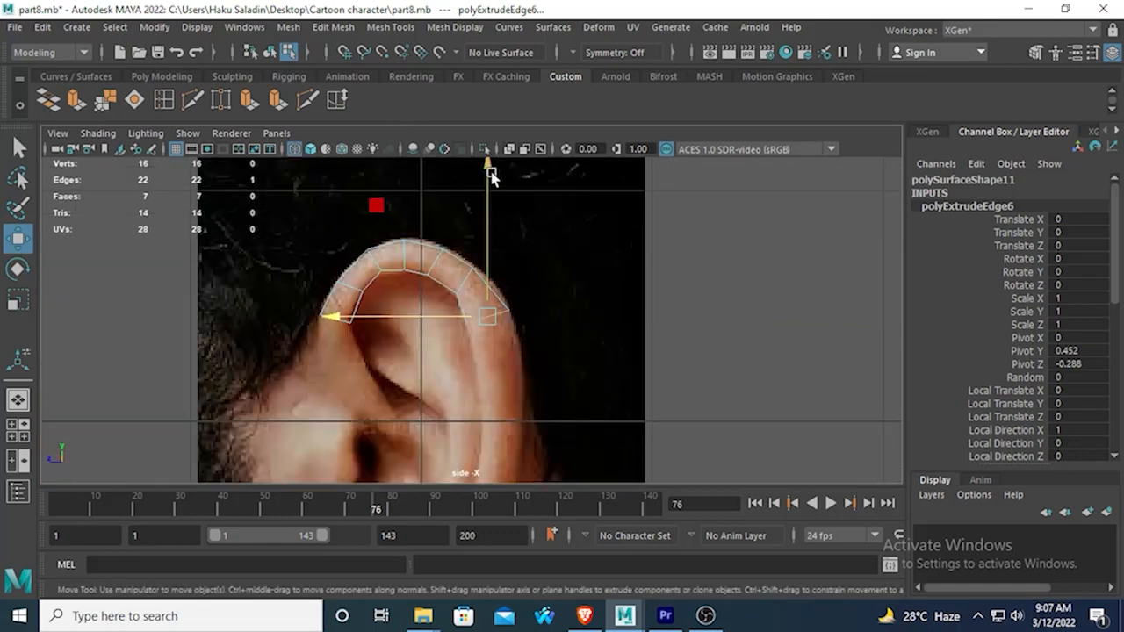
scroll(488, 307, "up", 4)
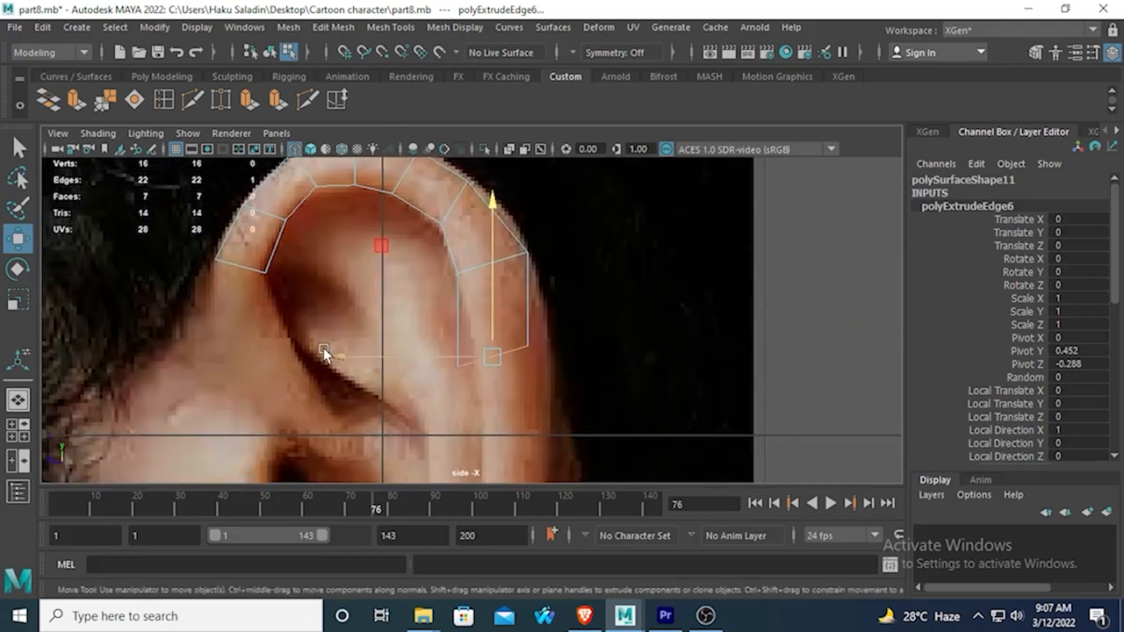
left_click_drag(323, 348, 361, 360)
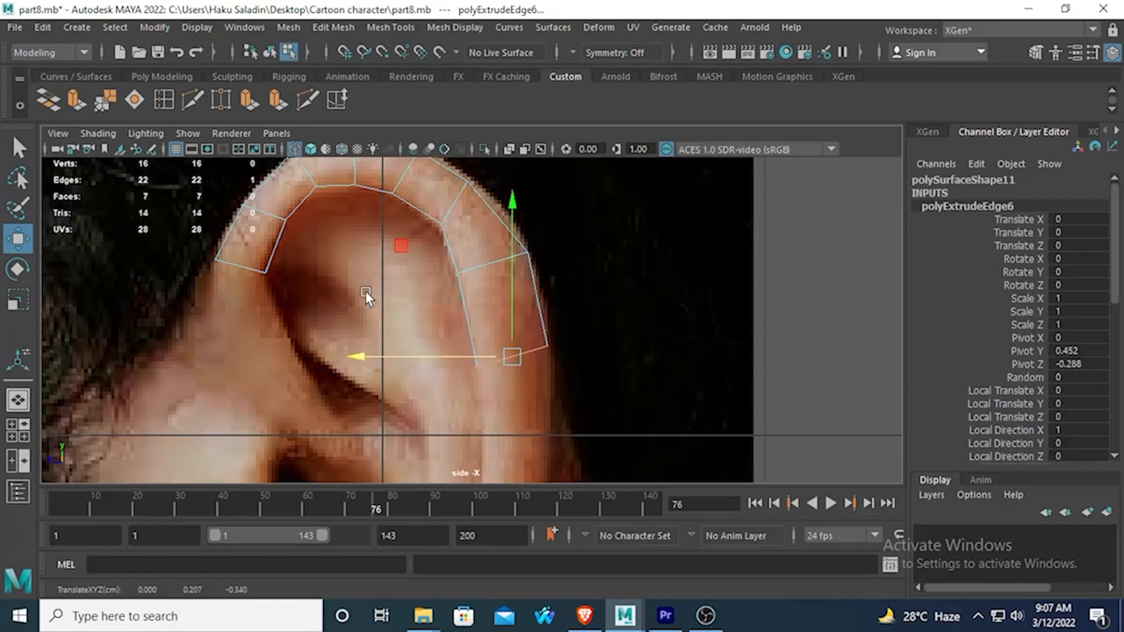
Extrude the end edge straight down the rear rim to about the middle of the ear.
left_click(77, 99)
scroll(360, 281, "up", 3)
left_click(18, 239)
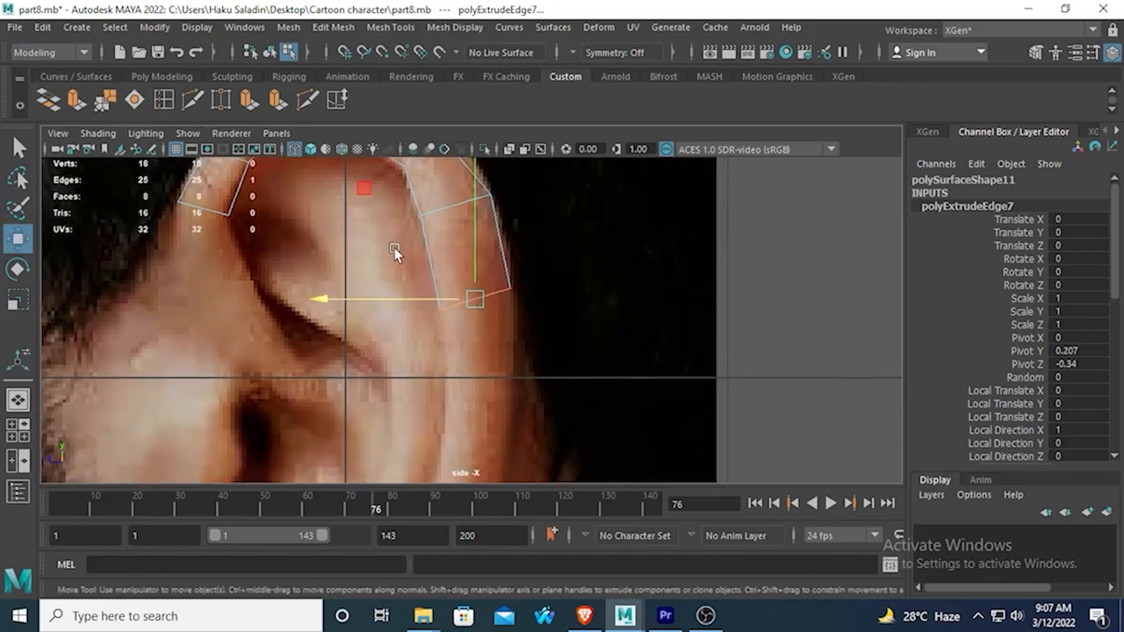
scroll(421, 253, "down", 3)
left_click_drag(472, 231, 477, 322)
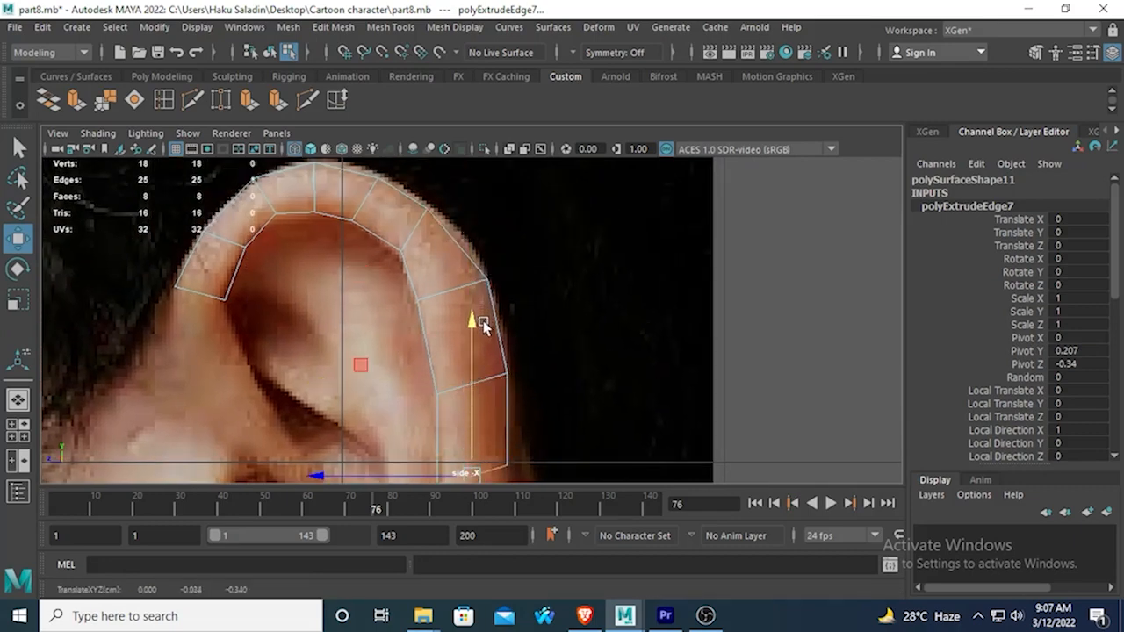
Narrow the mid-ear edge horizontally to match the rim's width and align it with the rim.
scroll(477, 321, "up", 3)
left_click(18, 301)
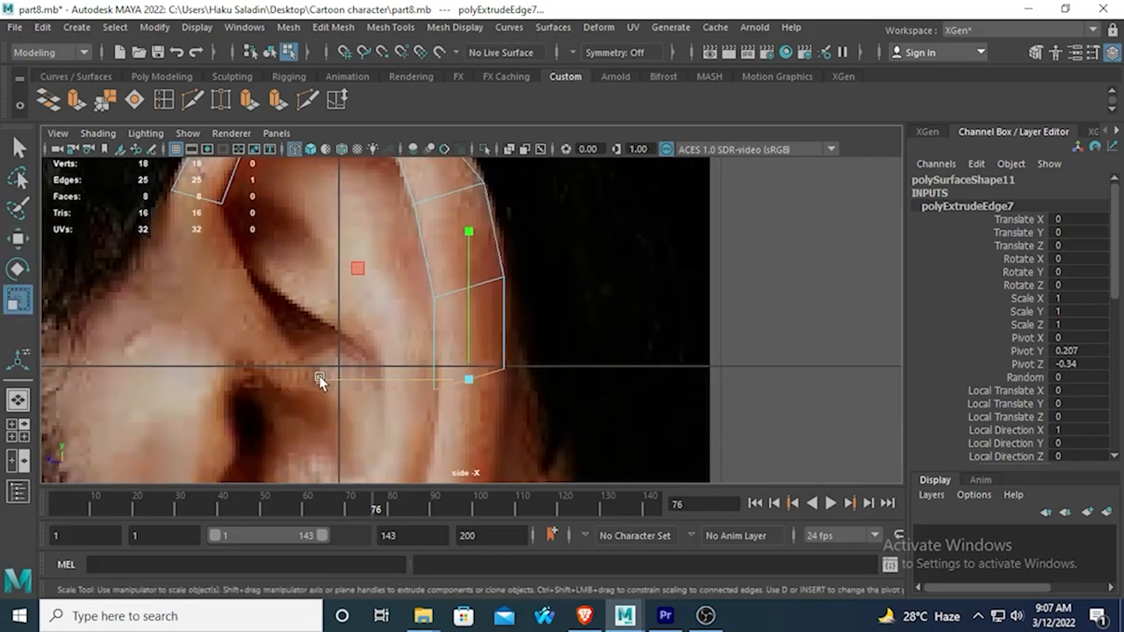
mouse_move(319, 379)
left_mouse_down()
mouse_move(346, 381)
mouse_move(324, 380)
left_mouse_up()
left_click(17, 239)
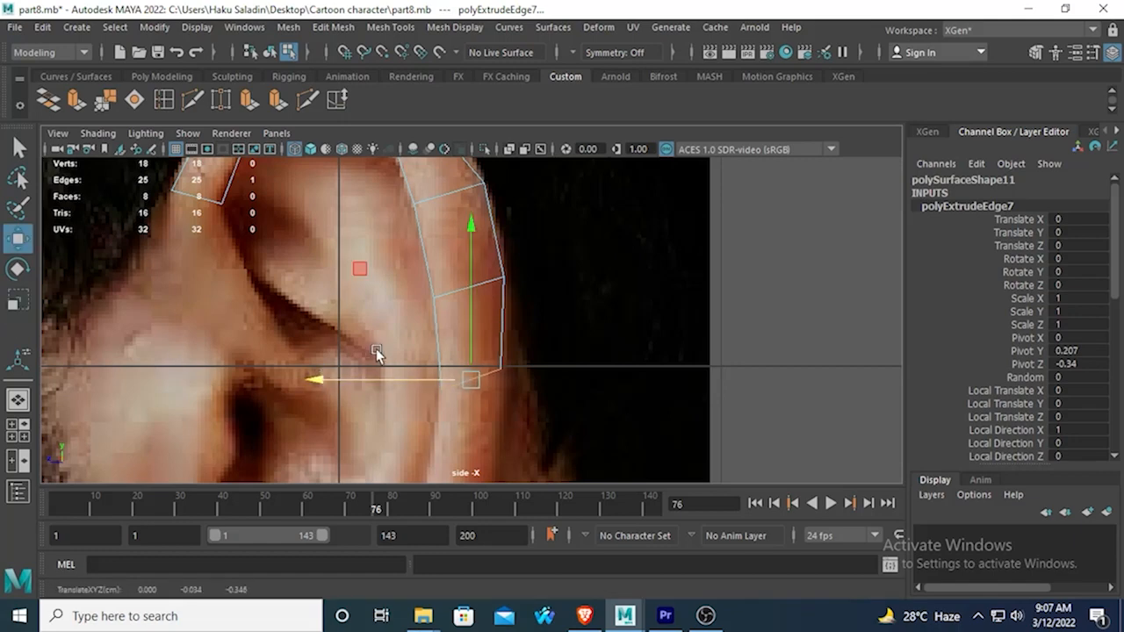
Extrude the mid-ear edge downward and shift it slightly toward the face along the lower rear rim.
left_click(77, 99)
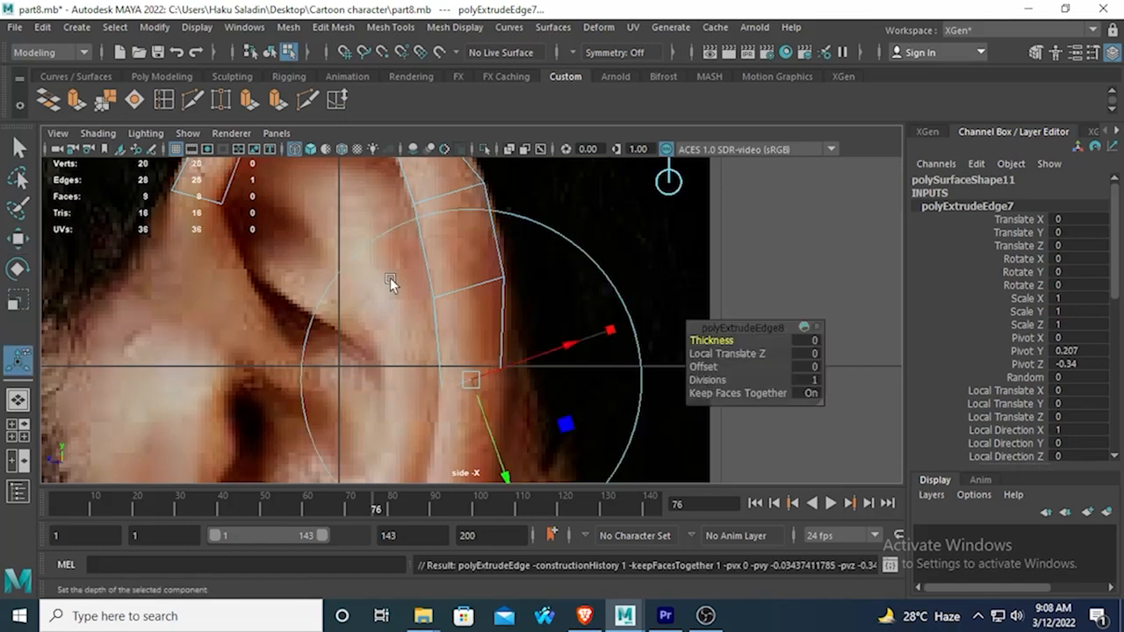
left_click(17, 239)
left_click_drag(469, 225, 470, 316)
middle_click_drag(460, 377, 537, 187, "alt")
left_click_drag(394, 276, 381, 277)
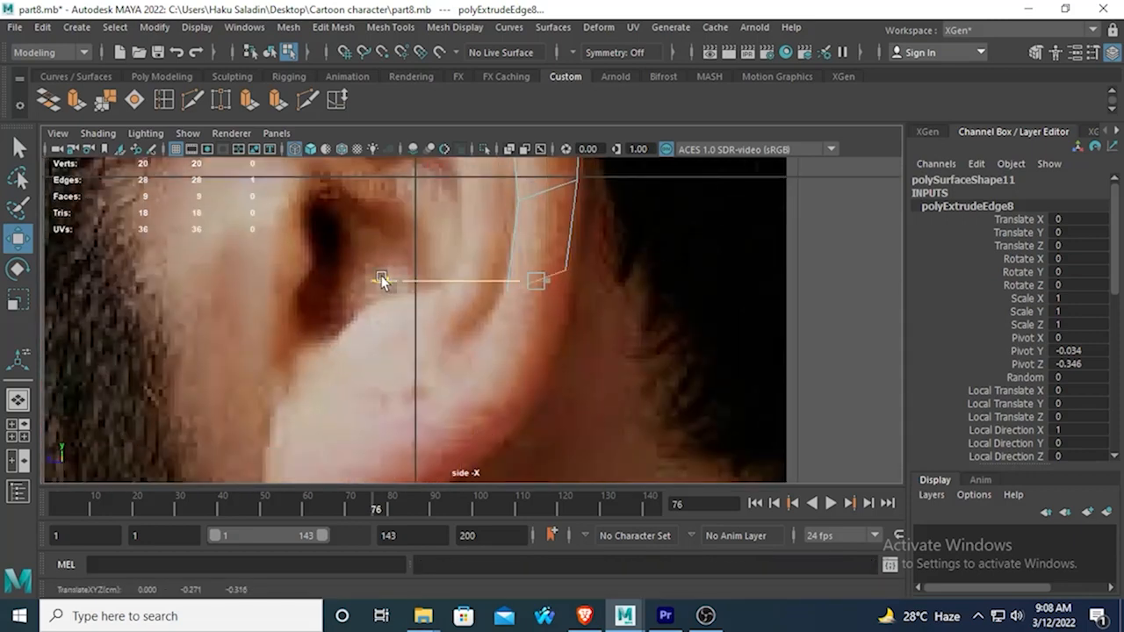
Rotate the lower rear edge so its outer end tilts down, and nudge it slightly backward onto the rim.
left_click(16, 270)
left_click_drag(627, 213, 676, 296)
left_click(18, 239)
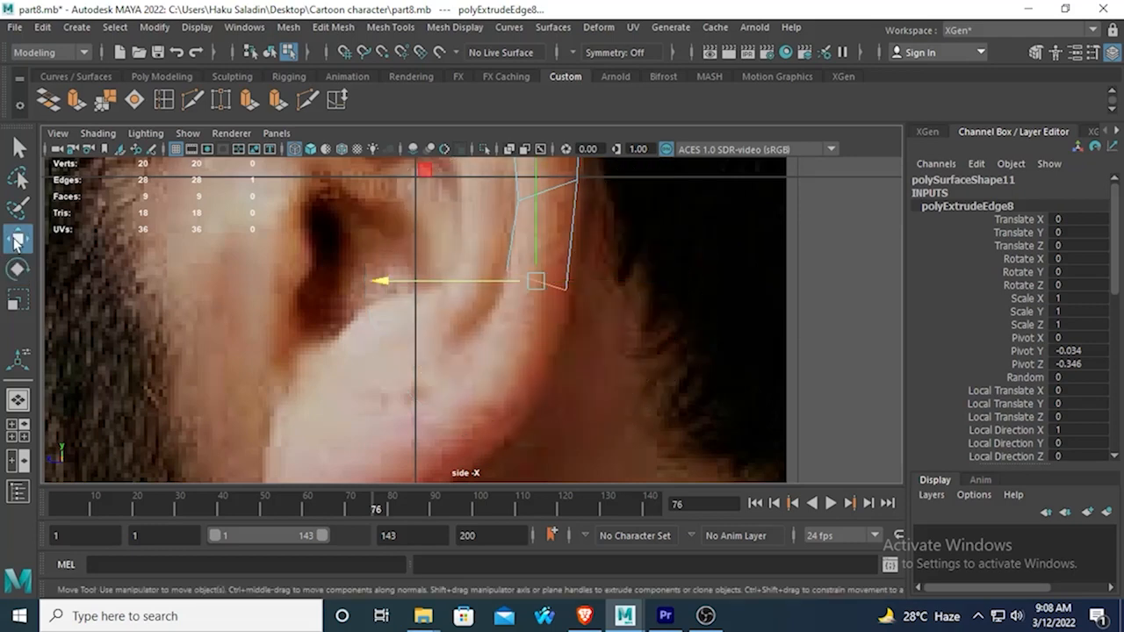
left_click_drag(375, 277, 378, 275)
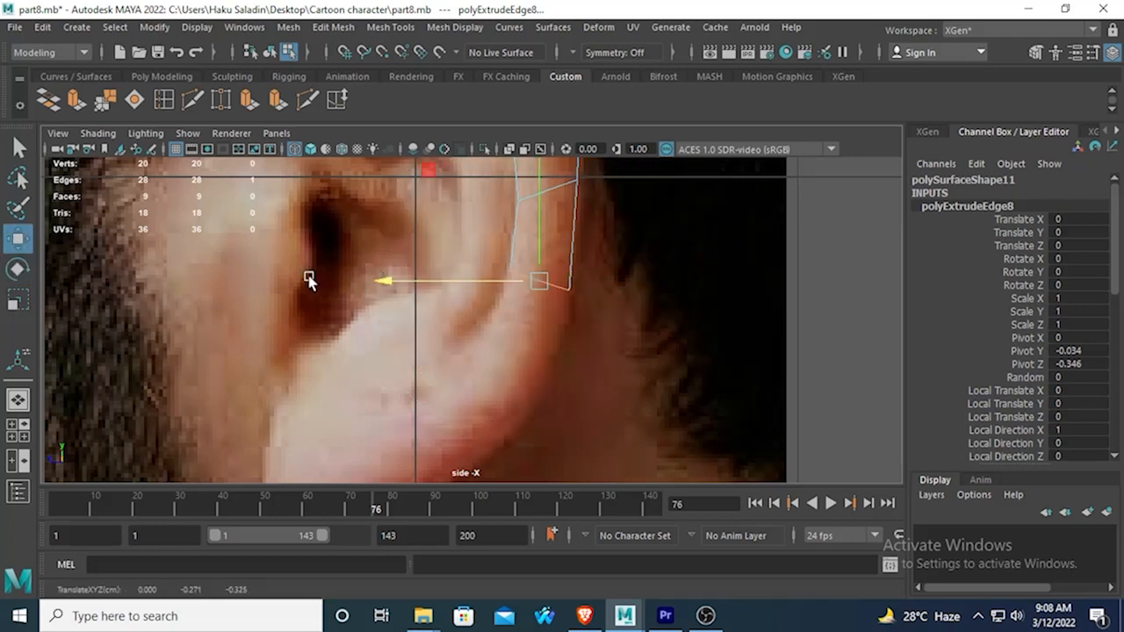
Extrude the end edge down and forward toward the earlobe and rotate it across the rim.
left_click(74, 101)
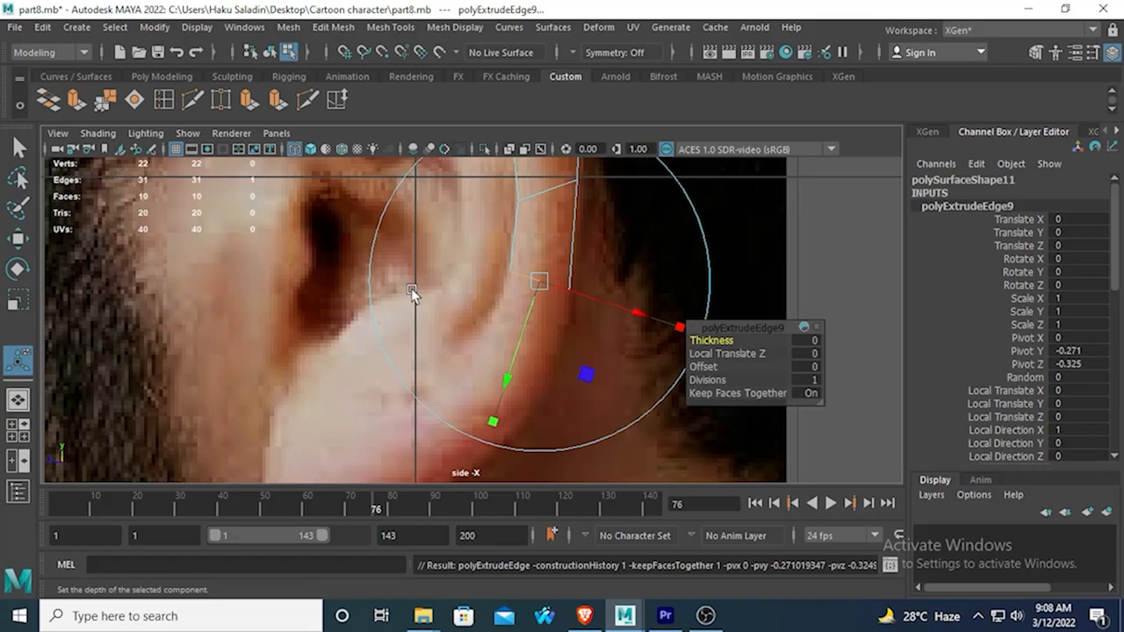
left_click(14, 238)
middle_click_drag(416, 251, 382, 329, "alt")
left_click_drag(503, 215, 500, 295)
middle_click_drag(440, 389, 435, 301, "alt")
left_click_drag(345, 354, 320, 345)
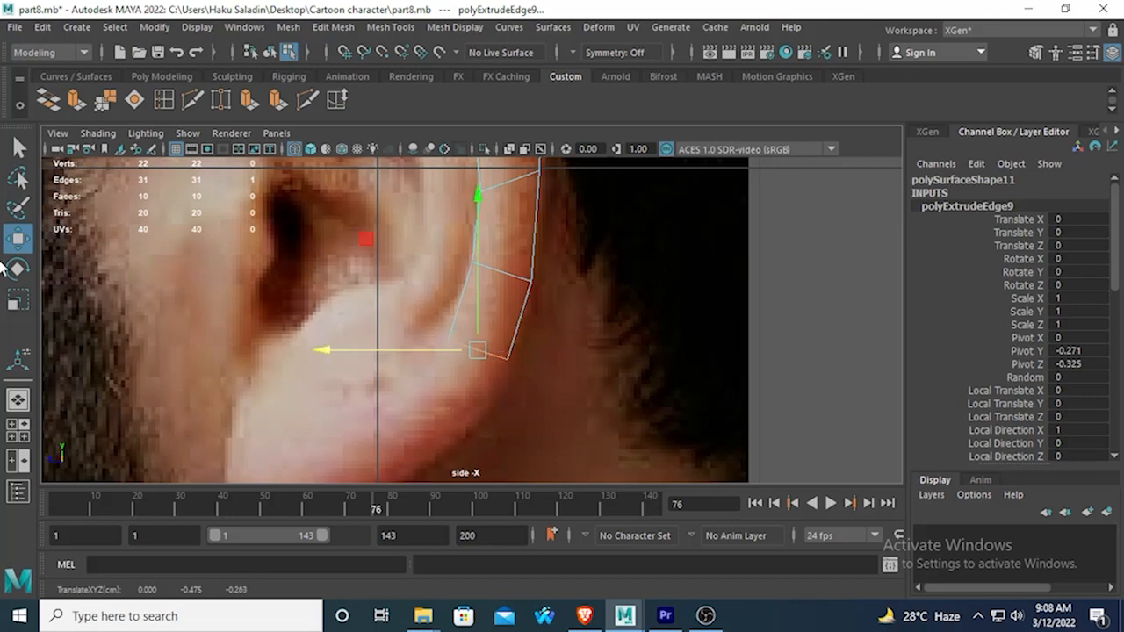
left_click(14, 274)
left_click_drag(568, 260, 602, 304)
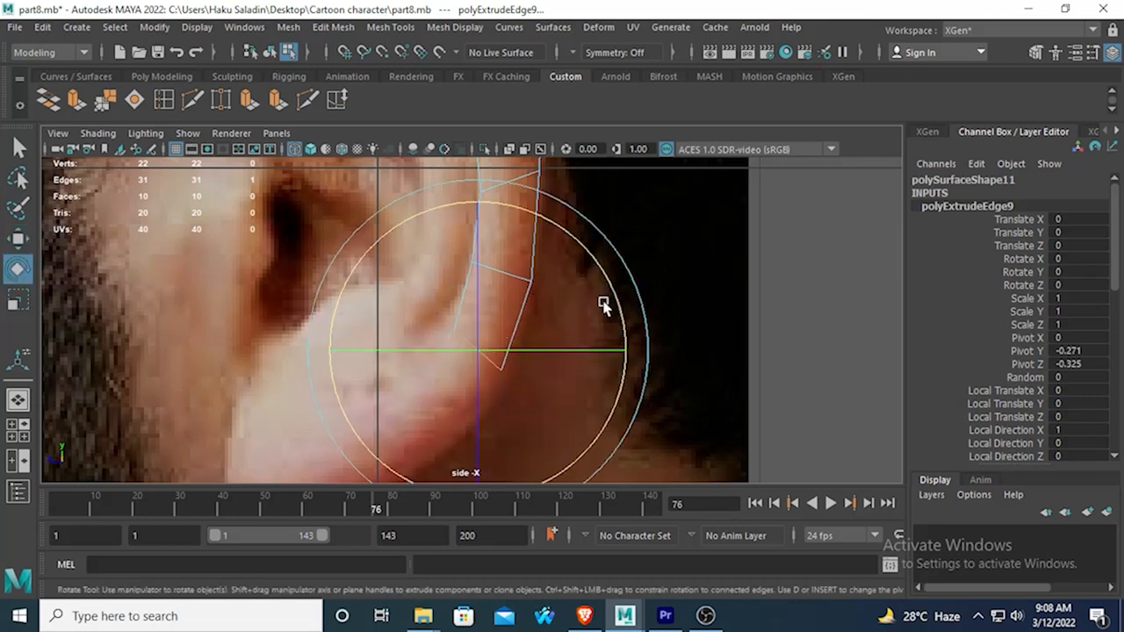
Widen the end edge horizontally to span the lower rear rim and shift it slightly toward the face.
left_click(17, 300)
mouse_move(319, 351)
left_mouse_down()
mouse_move(266, 342)
mouse_move(322, 350)
left_mouse_up()
left_click(17, 237)
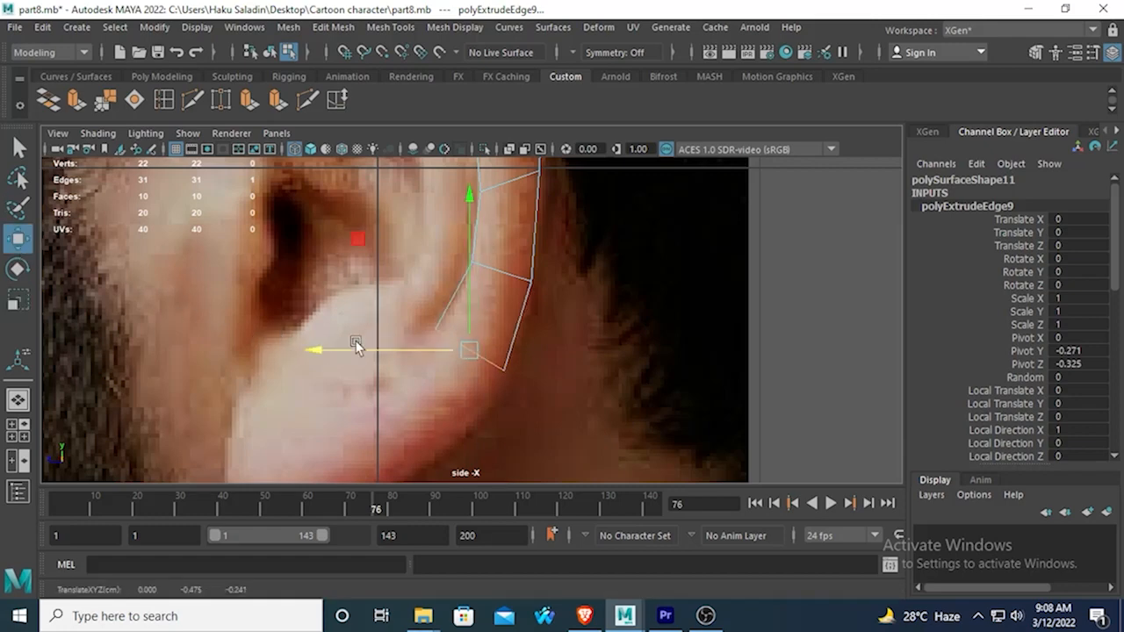
Extrude the end edge down and forward onto the rear of the earlobe and rotate it more upright across the rim.
scroll(369, 345, "down", 5)
scroll(497, 321, "up", 4)
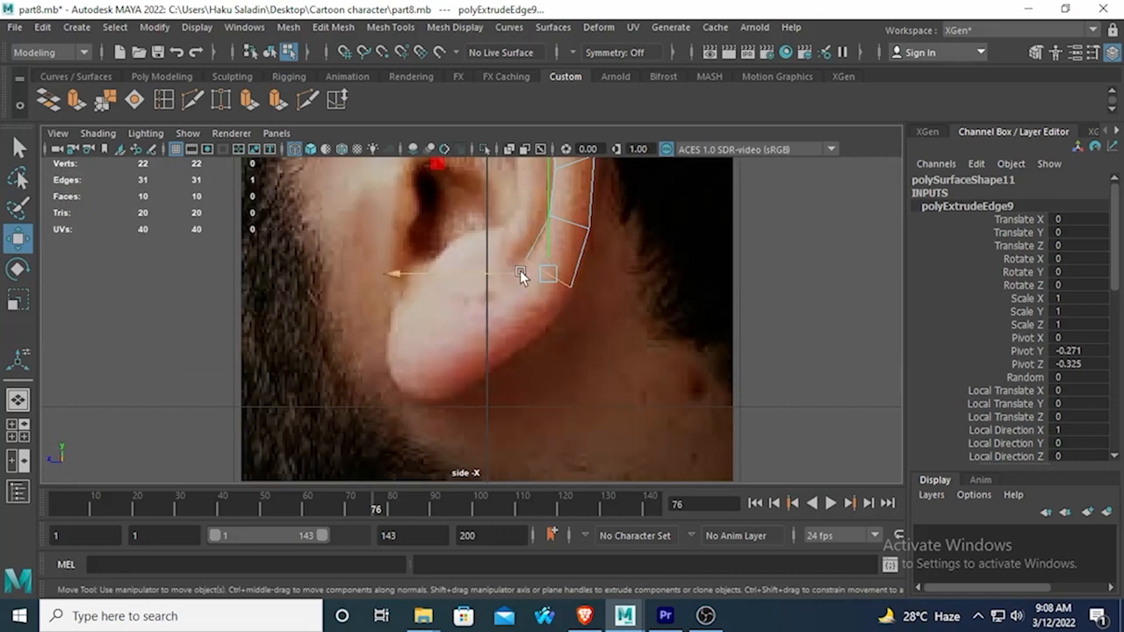
middle_click_drag(533, 239, 445, 355, "alt")
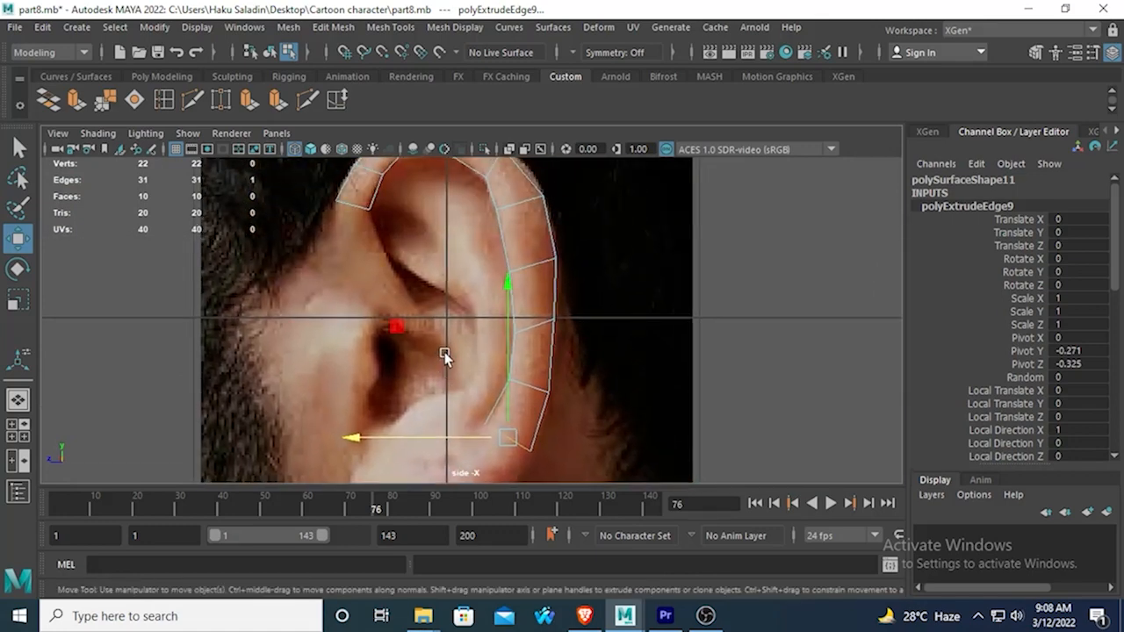
middle_click_drag(392, 351, 399, 301, "alt")
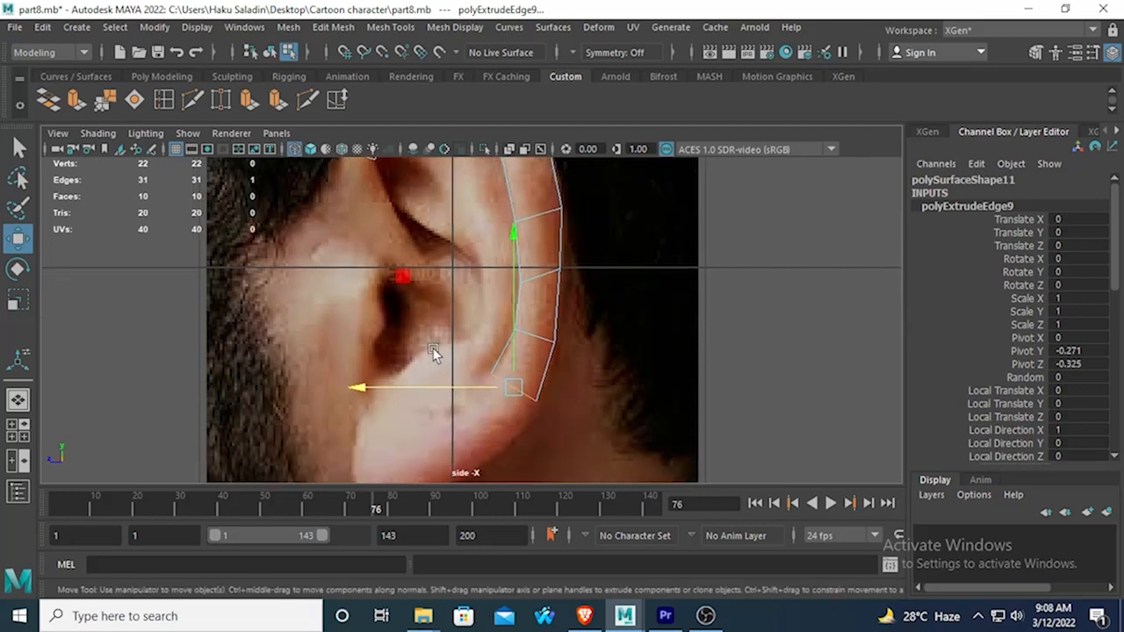
left_click(74, 99)
left_click(17, 238)
middle_click_drag(404, 318, 407, 250, "alt")
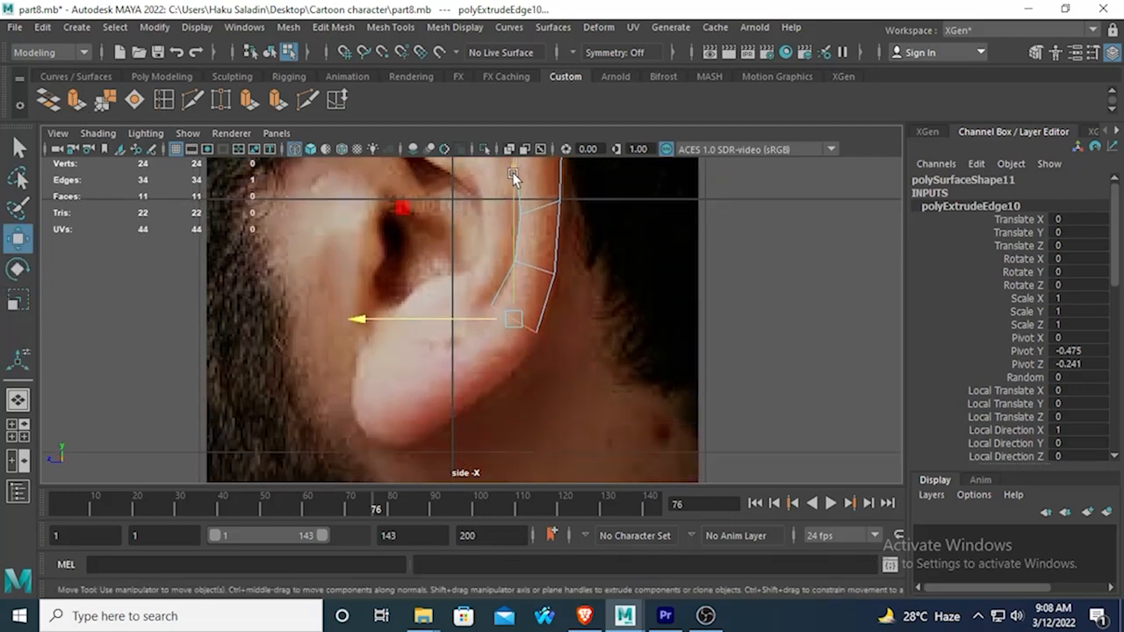
left_click_drag(513, 175, 514, 238)
left_click_drag(376, 388, 326, 347)
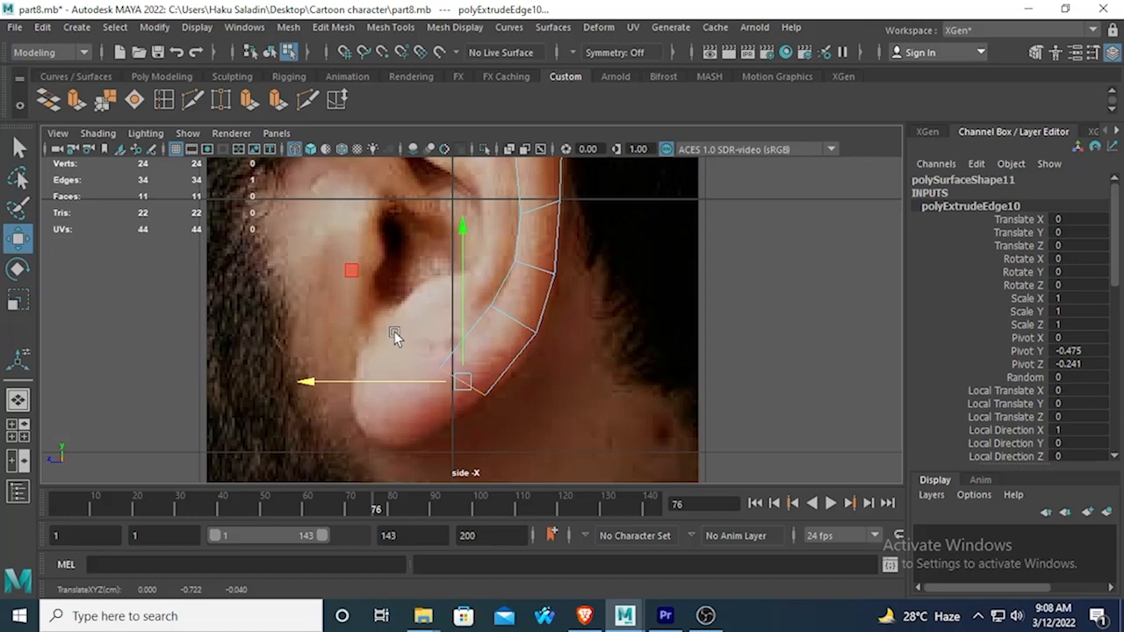
left_click(17, 269)
mouse_move(568, 280)
left_mouse_down()
mouse_move(606, 337)
mouse_move(602, 351)
left_mouse_up()
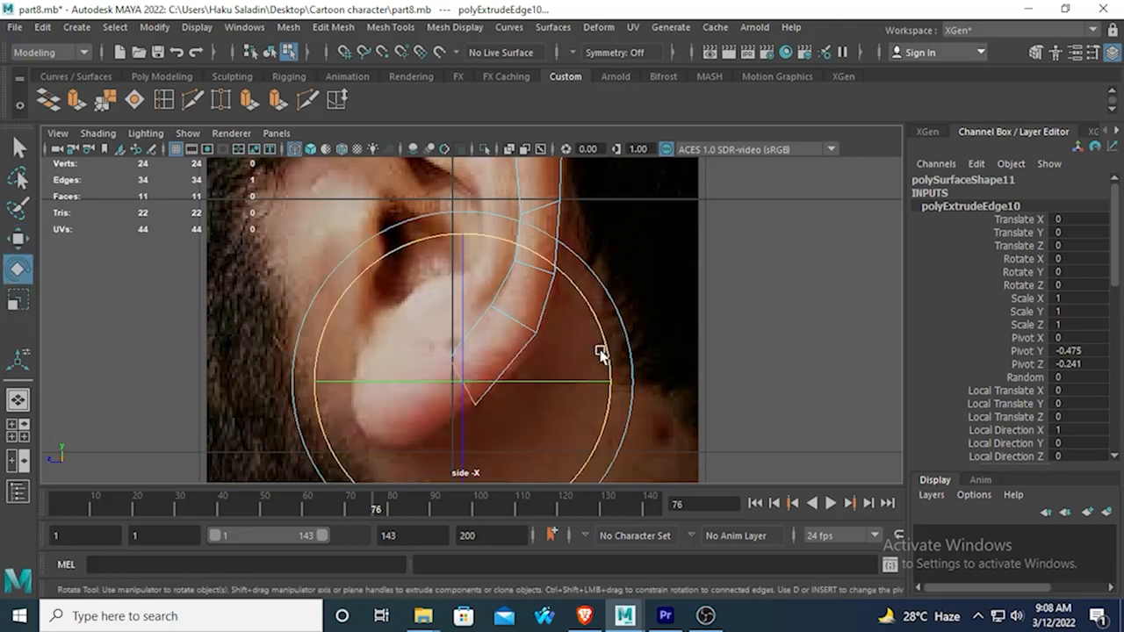
Extrude the earlobe edge forward and slightly down so the new face follows the earlobe's lower contour.
left_click(76, 100)
left_click(18, 238)
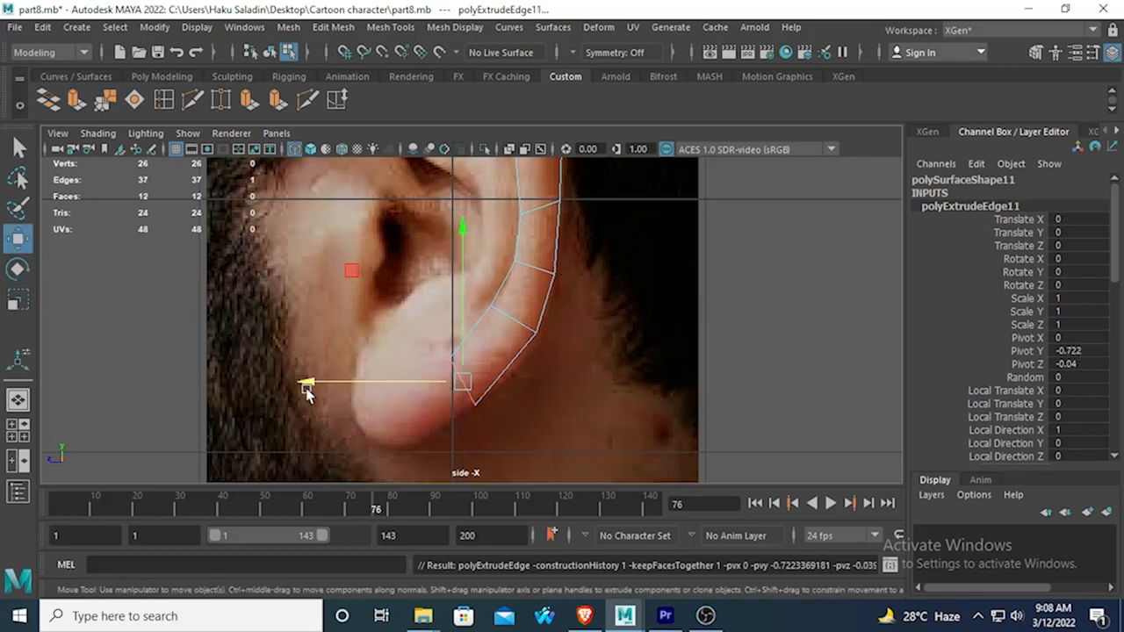
left_click(253, 378)
key("ctrl+z")
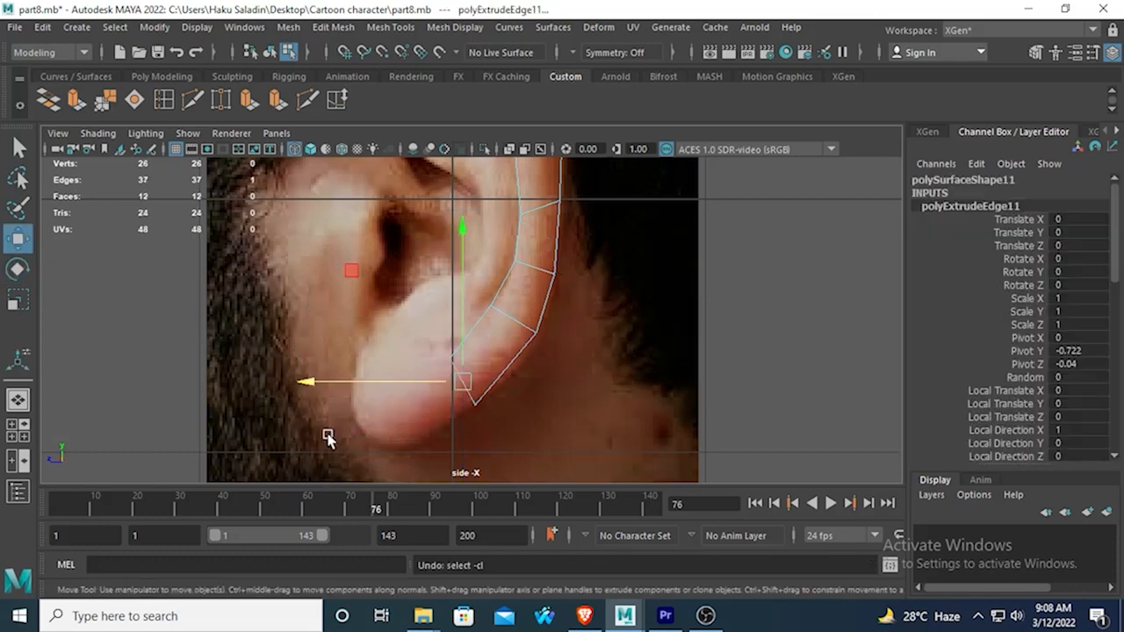
left_click_drag(308, 381, 235, 382)
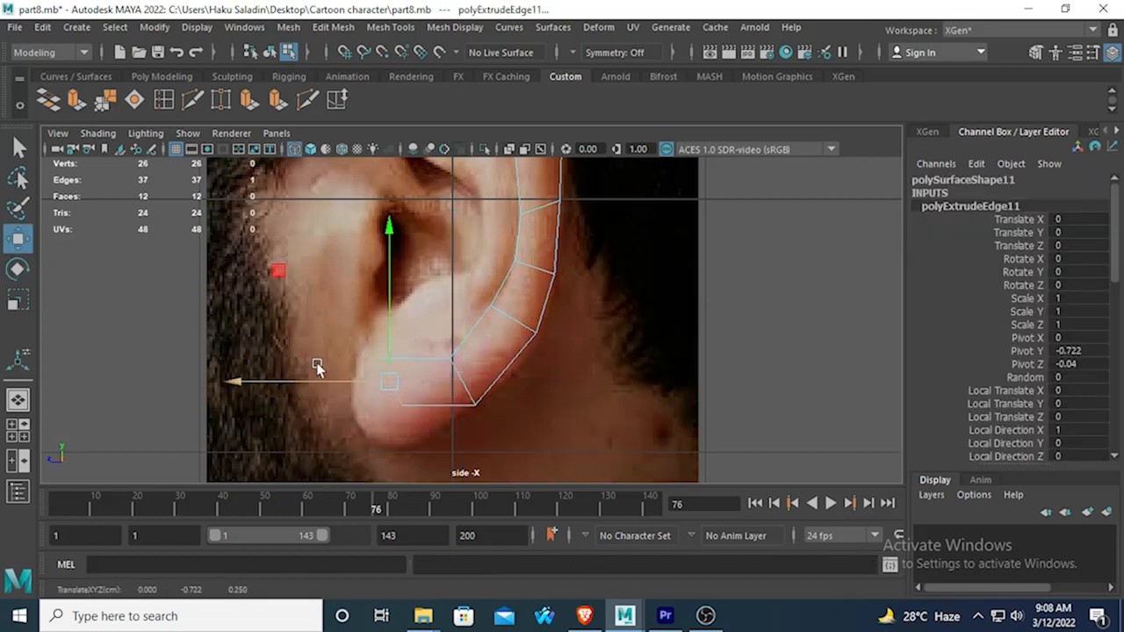
left_click_drag(385, 247, 376, 272)
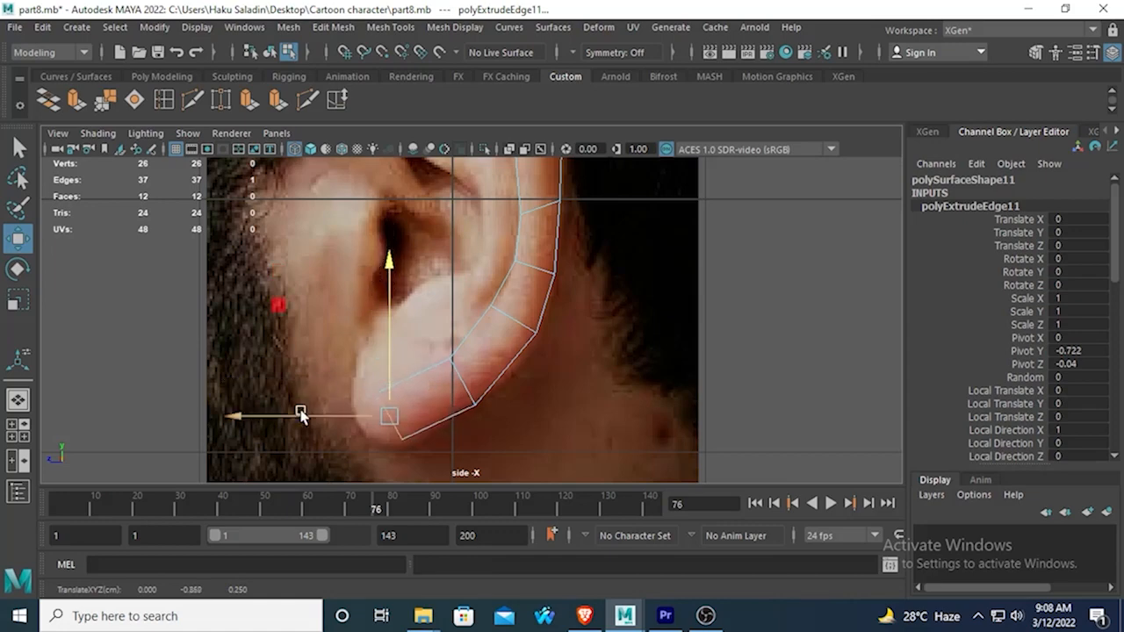
mouse_move(233, 423)
left_mouse_down()
mouse_move(211, 421)
mouse_move(250, 425)
left_mouse_up()
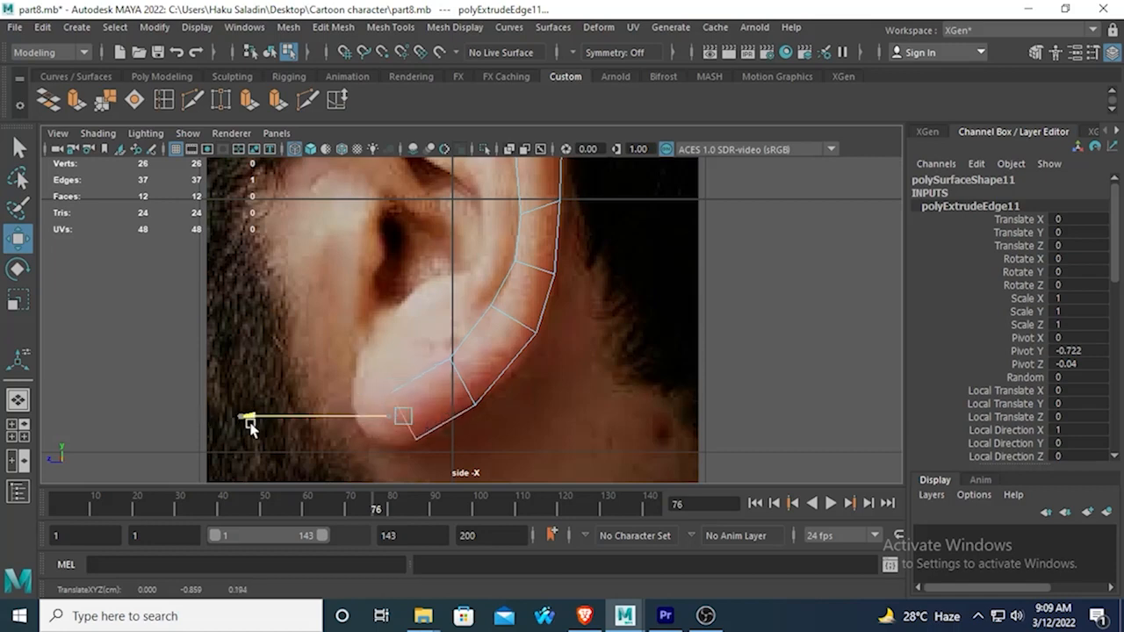
Extrude the earlobe edge forward to the front tip of the lobe and rotate it upright.
left_click(76, 99)
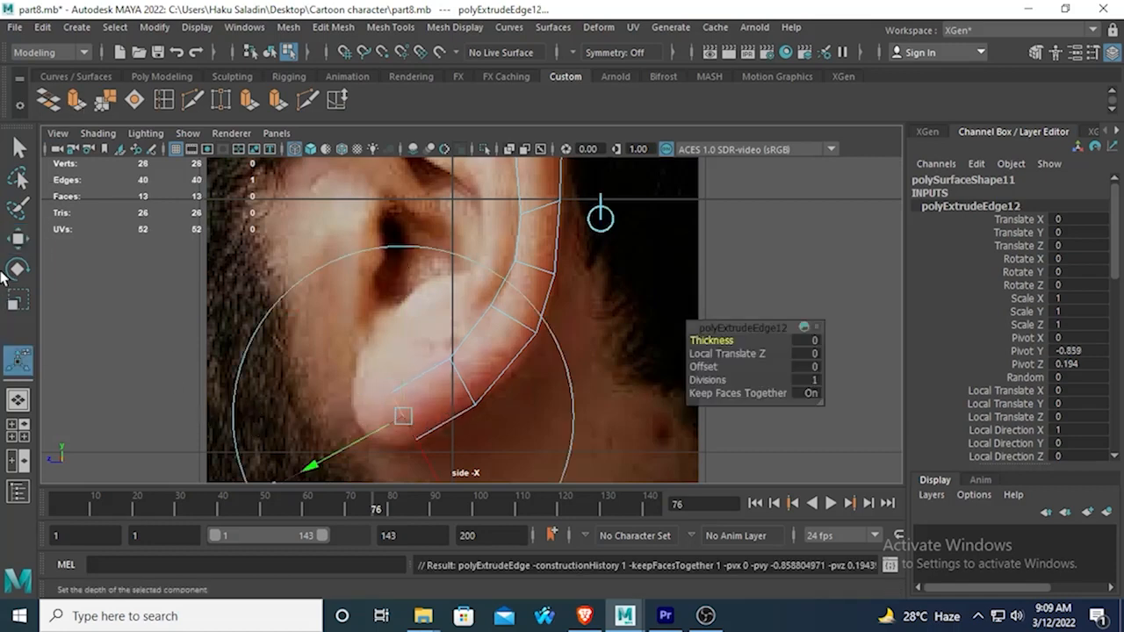
key("w")
left_click_drag(254, 416, 229, 416)
left_click(17, 267)
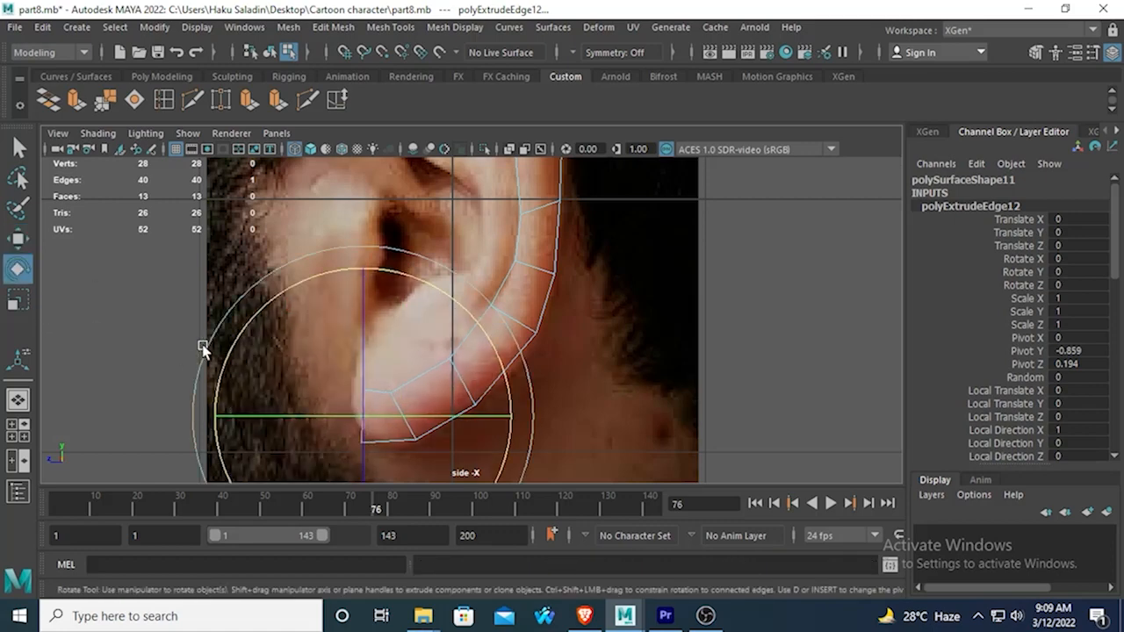
Tilt the front earlobe edge so its upper end leans toward the face, and reposition it on the lobe's lower tip.
left_click(21, 239)
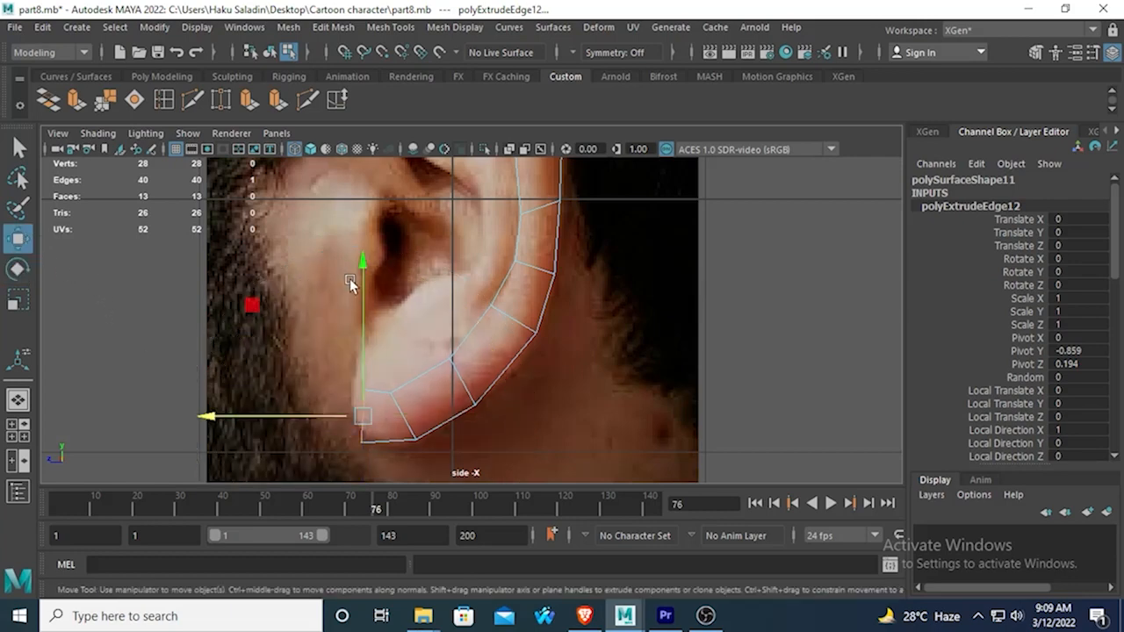
left_click_drag(353, 273, 349, 250)
left_click_drag(225, 390, 225, 394)
left_click(29, 271)
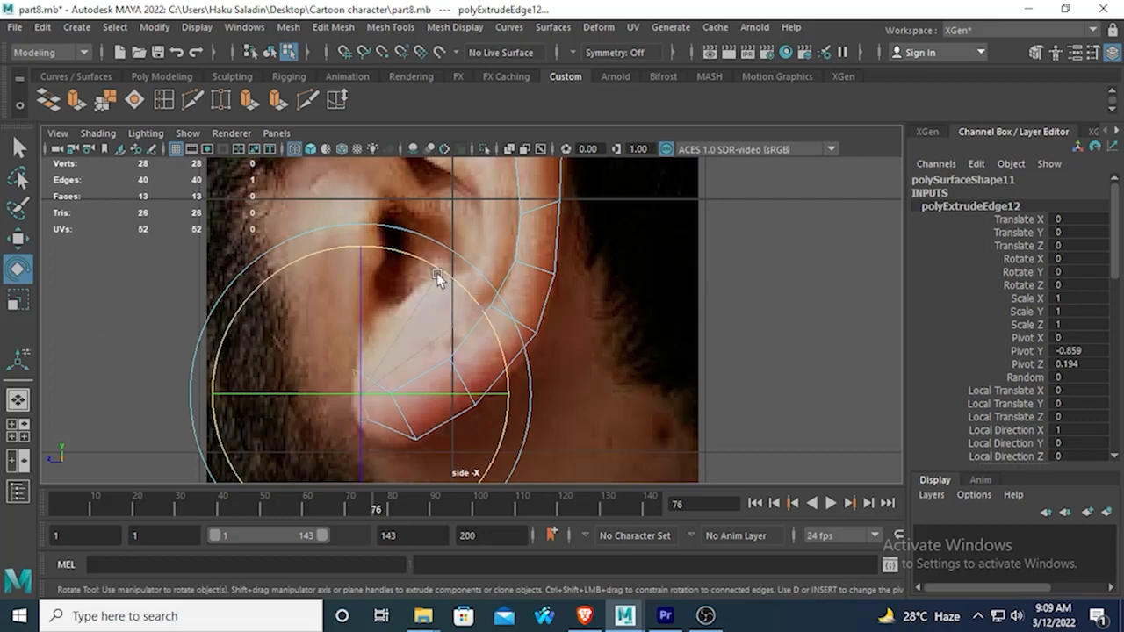
key("w")
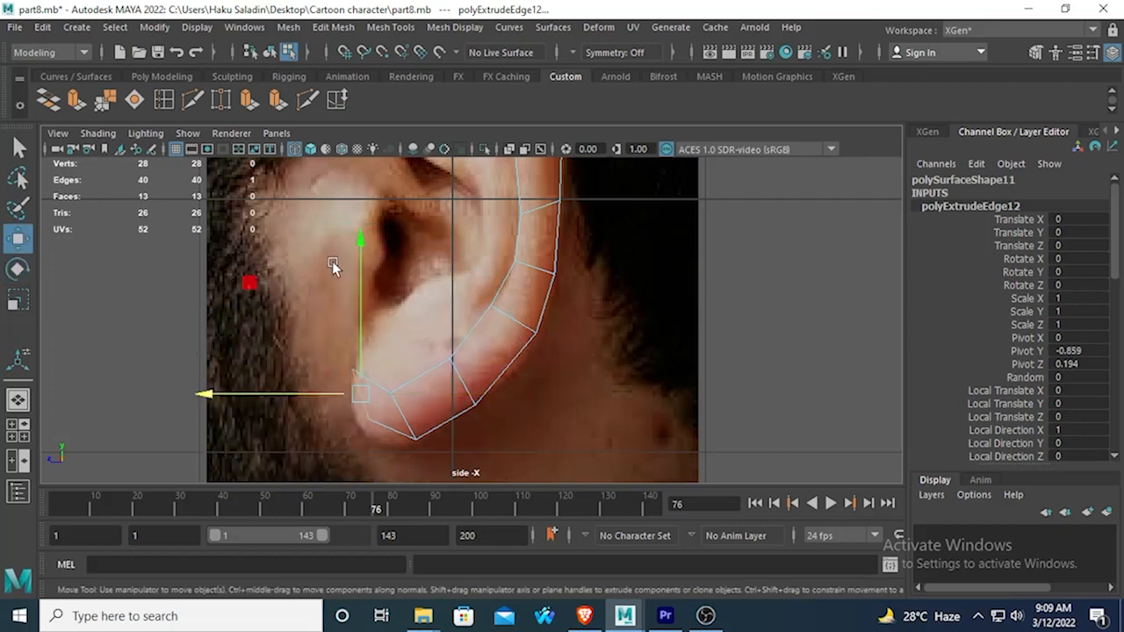
left_click_drag(364, 239, 366, 263)
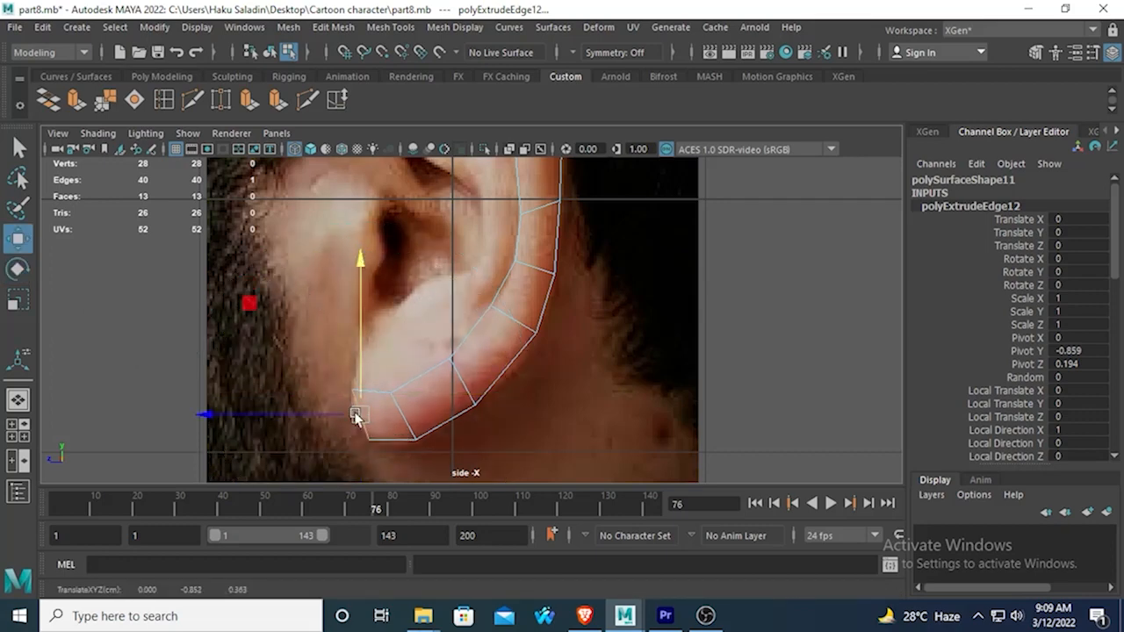
Extrude the open front edge of the upper rim straight down along the front of the ear.
middle_click_drag(438, 275, 494, 417, "alt")
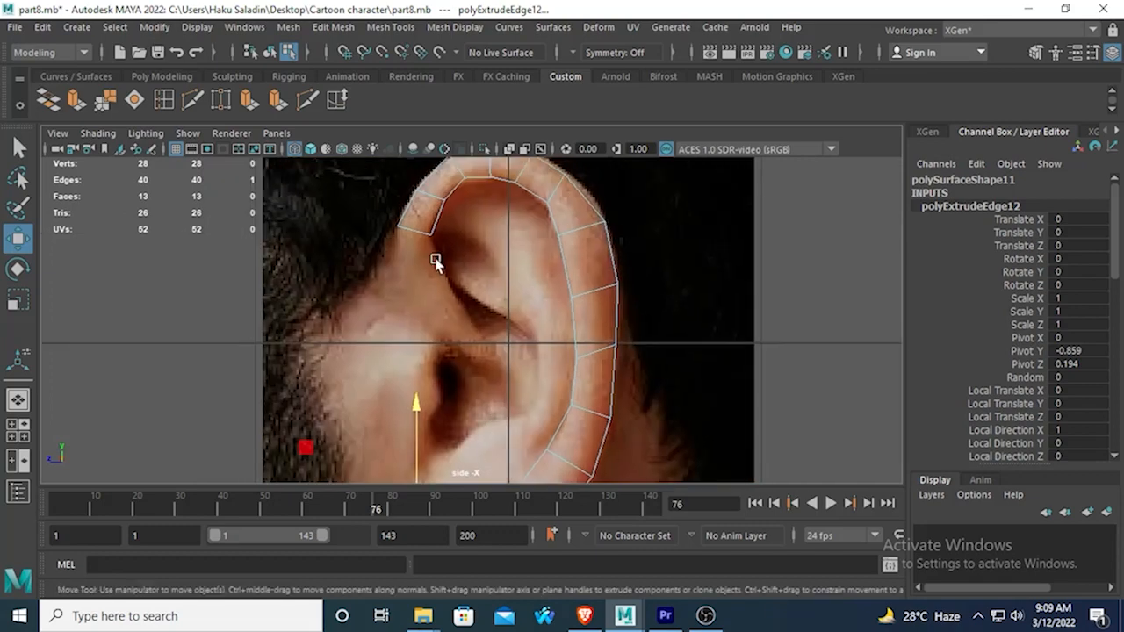
left_click(409, 237)
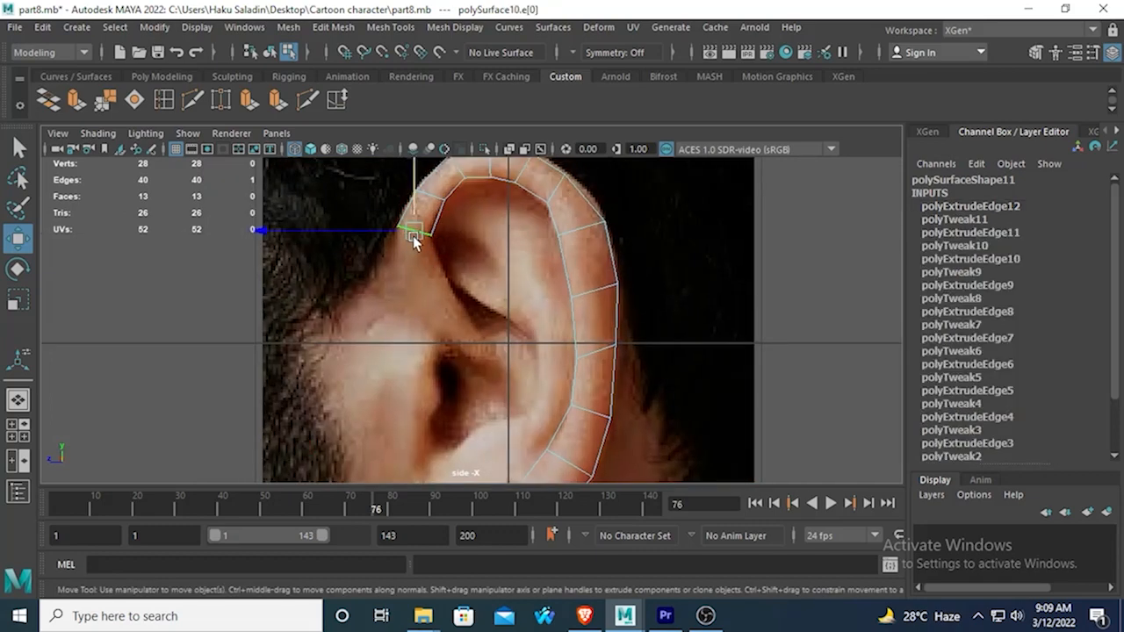
left_click(75, 101)
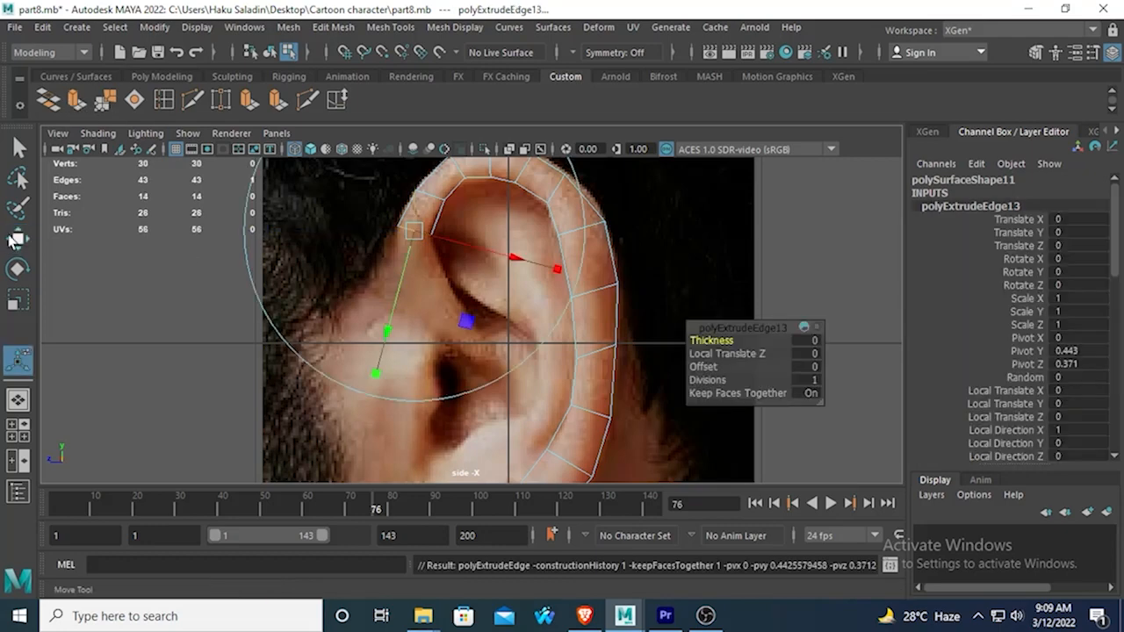
middle_click_drag(413, 234, 412, 417, "alt")
left_click_drag(415, 259, 418, 343)
middle_click_drag(396, 479, 409, 386, "alt")
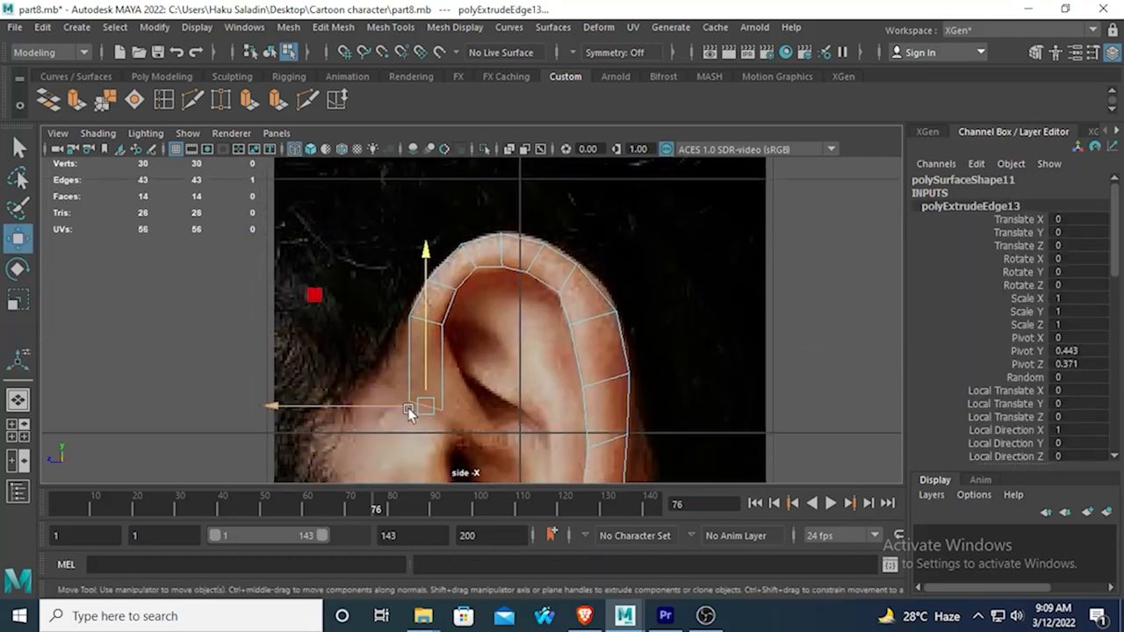
Shift the new front edge backward and slightly up along the inner fold, and rotate it so its rear end tilts up.
scroll(400, 421, "down", 5)
scroll(396, 384, "up", 5)
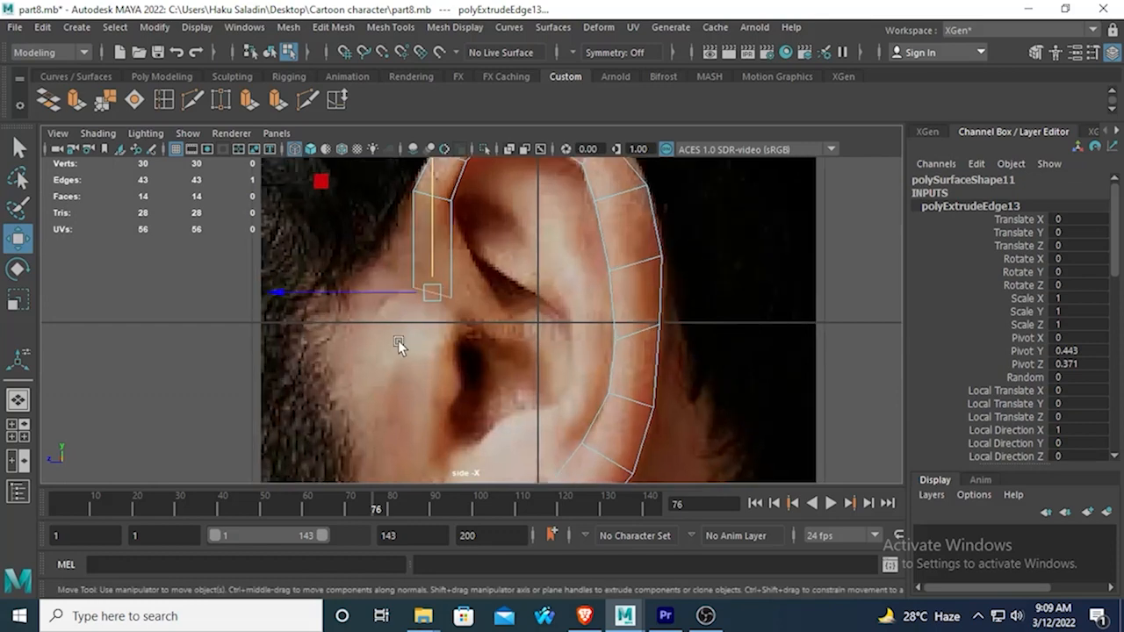
left_click_drag(282, 301, 323, 293)
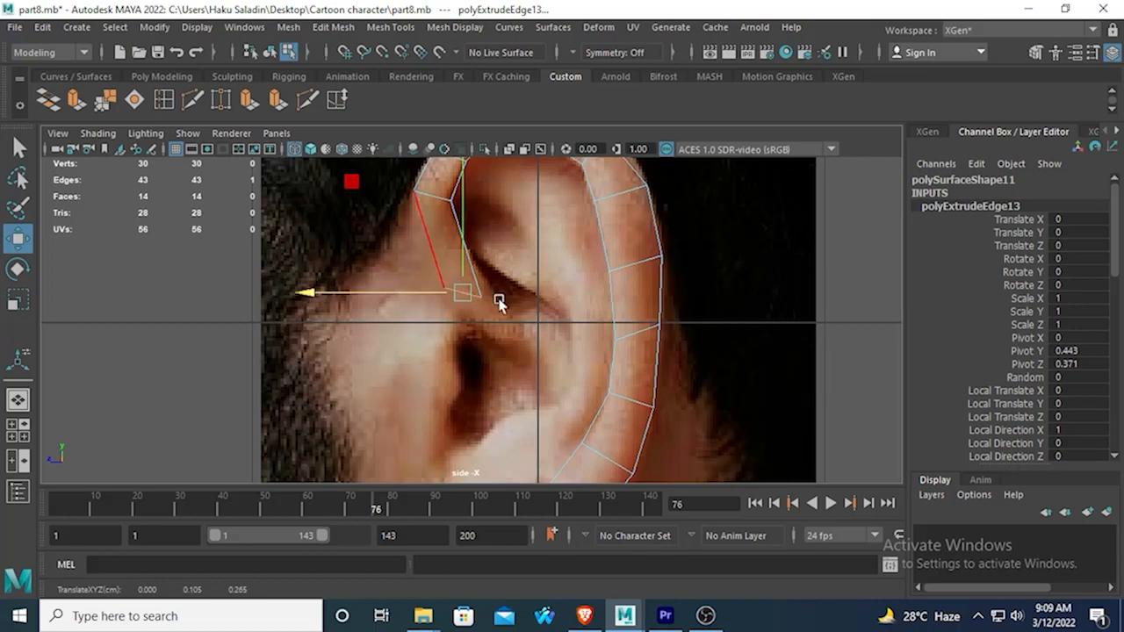
left_click_drag(439, 292, 333, 296)
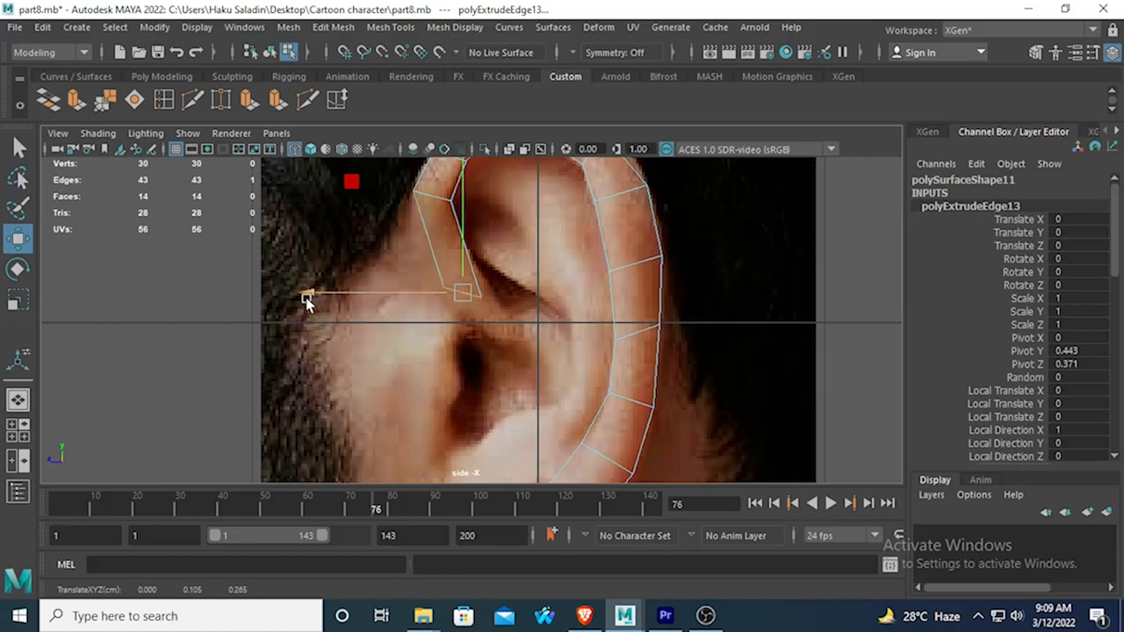
middle_click_drag(409, 249, 397, 301, "alt")
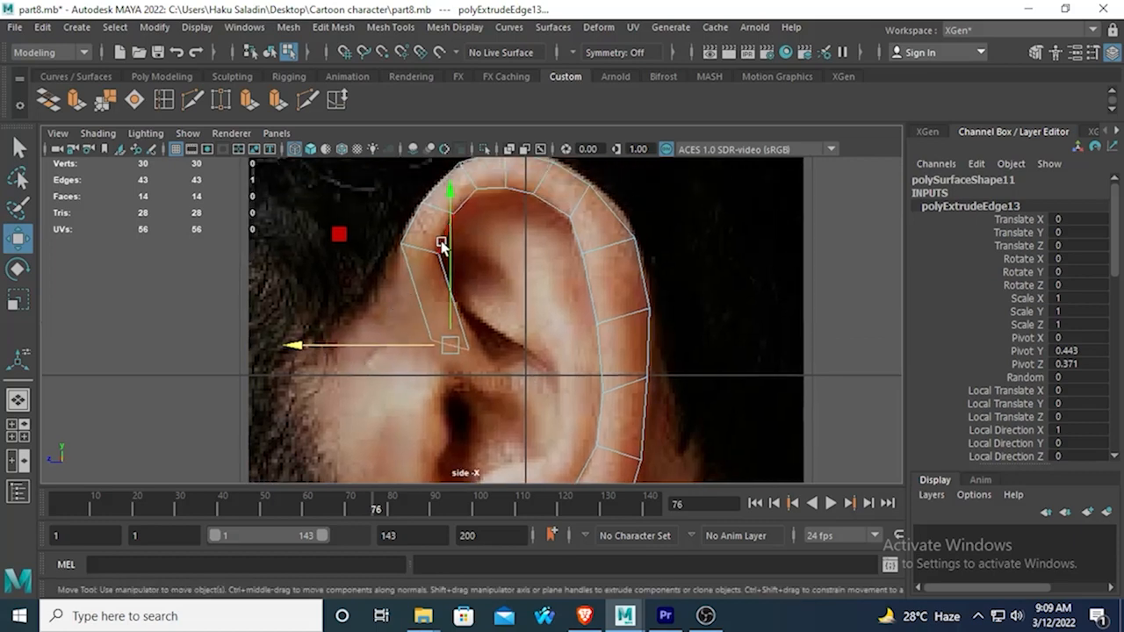
left_click_drag(445, 204, 446, 179)
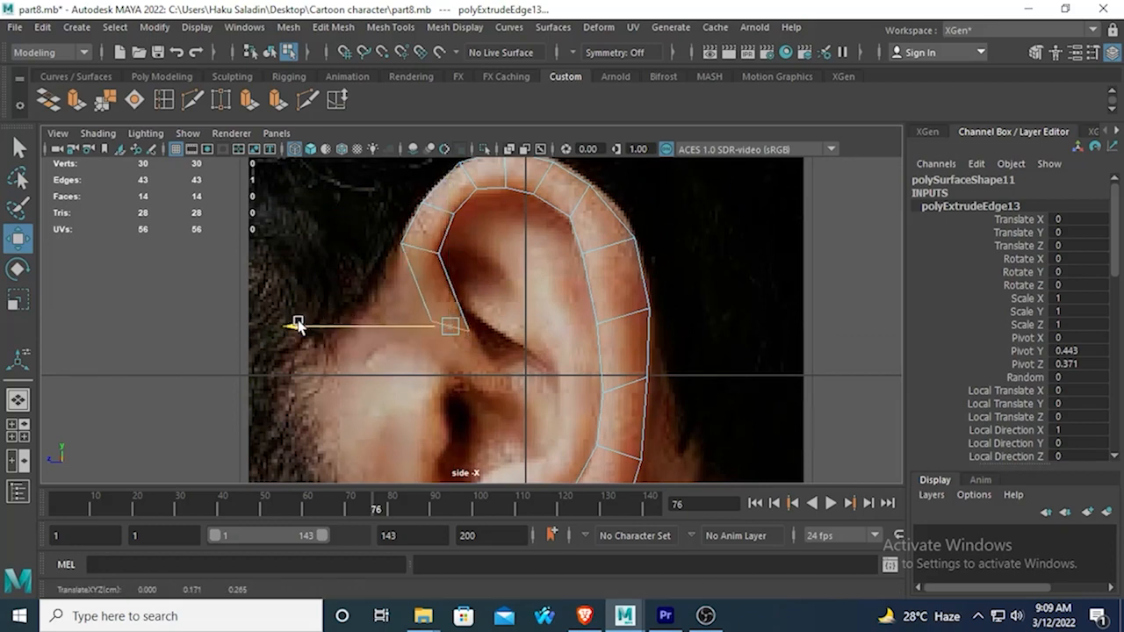
left_click(18, 268)
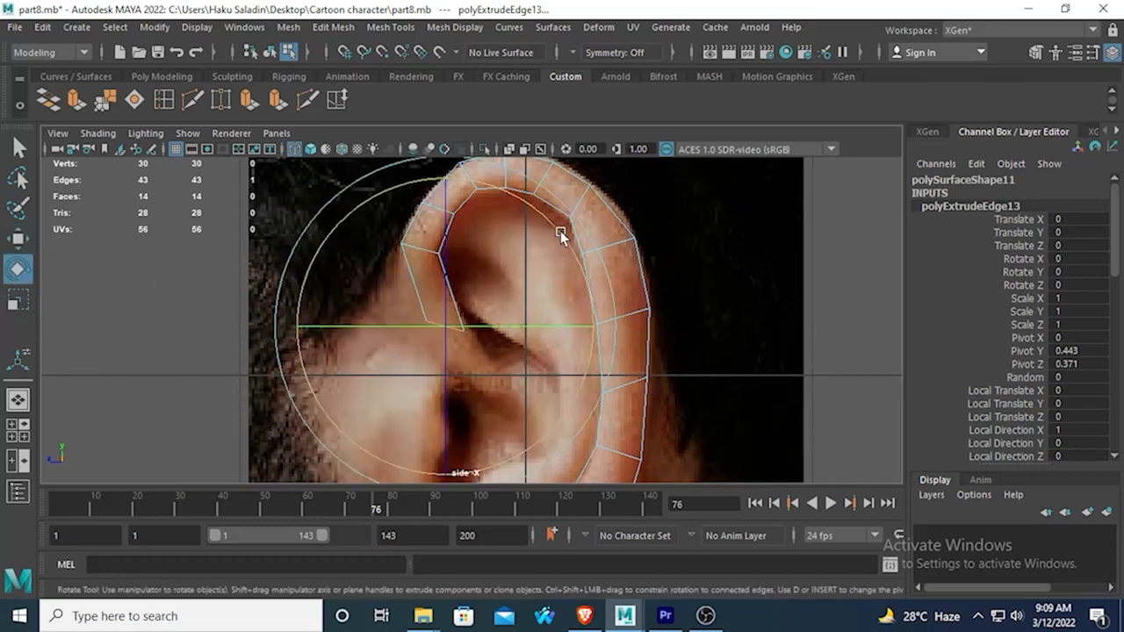
left_click_drag(559, 231, 498, 194)
Extrude the front edge down and forward toward the face, ending just above the ear canal.
middle_click_drag(384, 367, 379, 304, "alt")
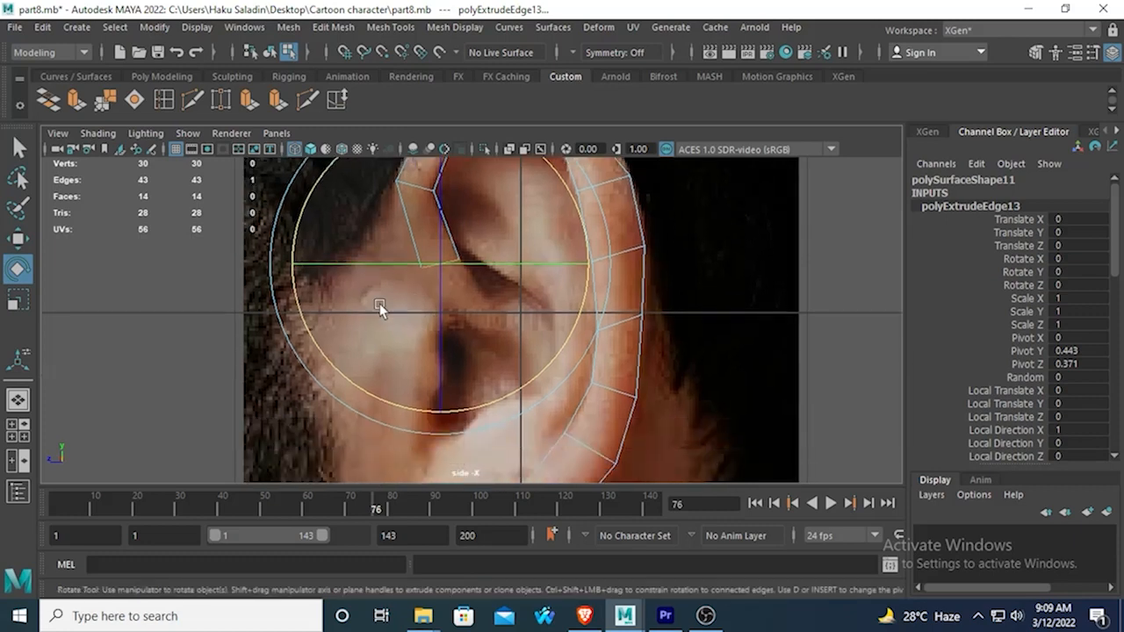
left_click(76, 101)
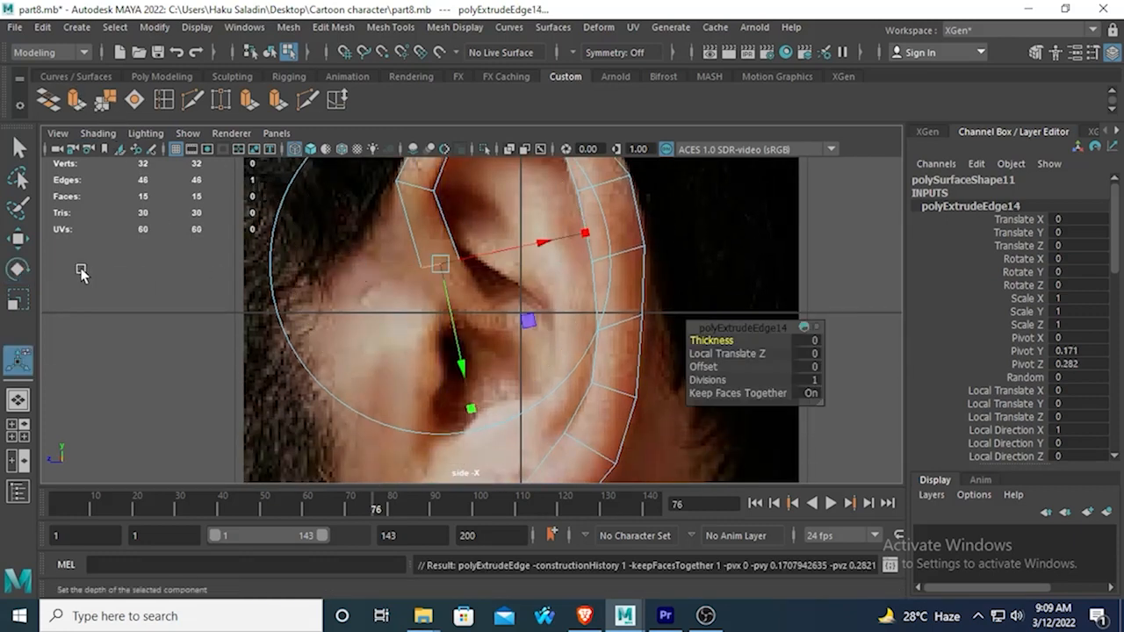
left_click(18, 237)
left_click_drag(440, 171, 440, 219)
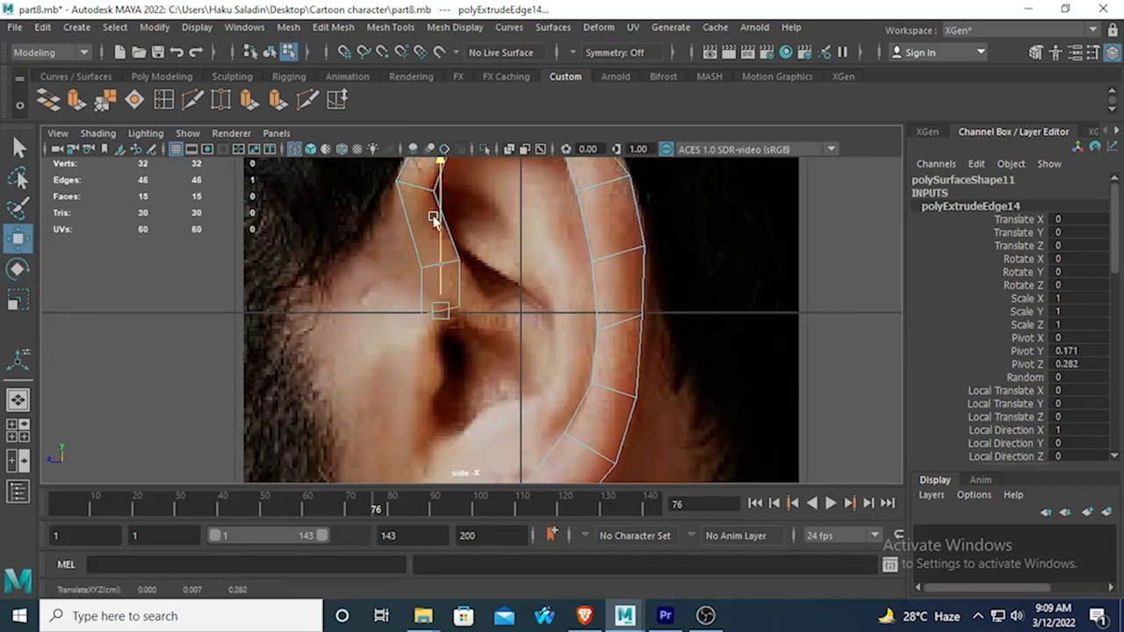
left_click_drag(280, 313, 264, 322)
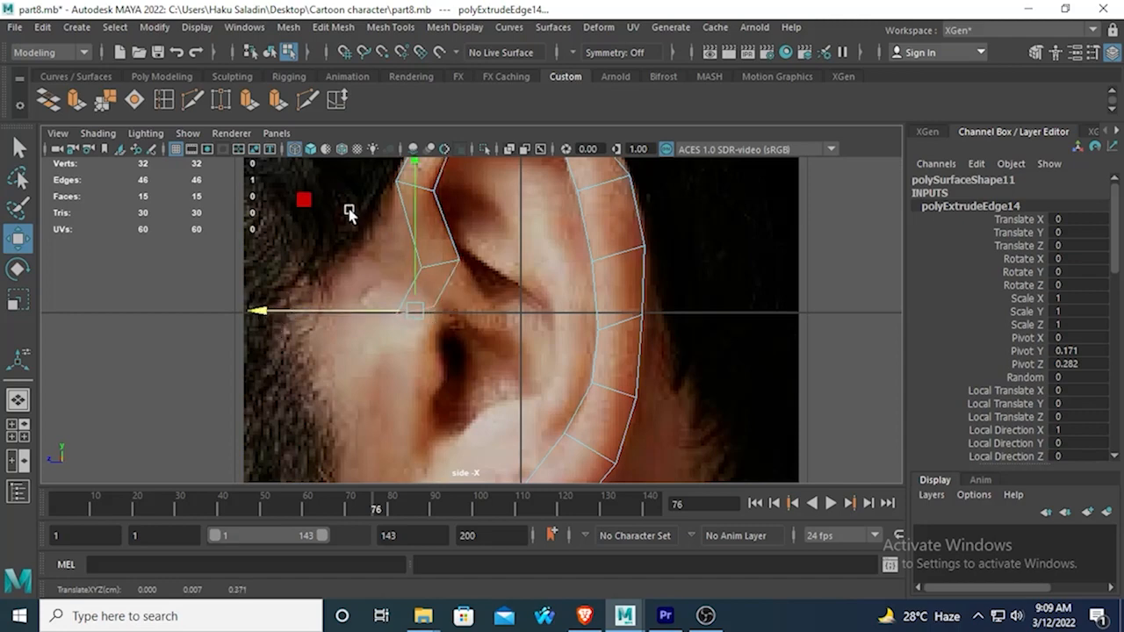
Extrude the end edge straight down in front of the ear canal and flatten it level with vertical scaling.
left_click(76, 101)
key("w")
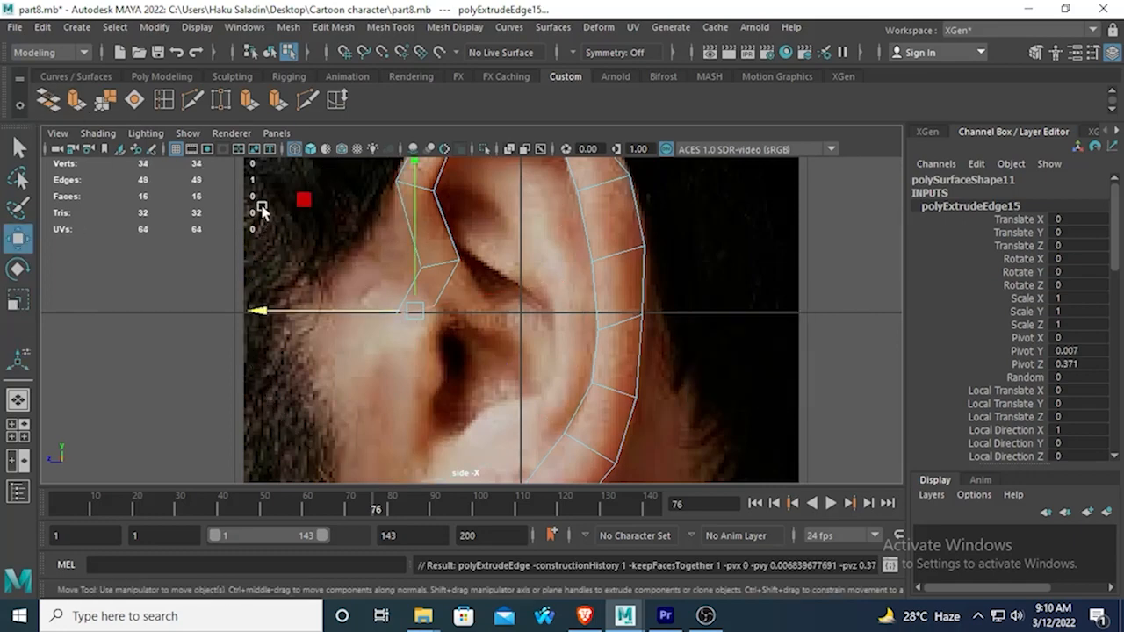
left_click_drag(413, 178, 415, 236)
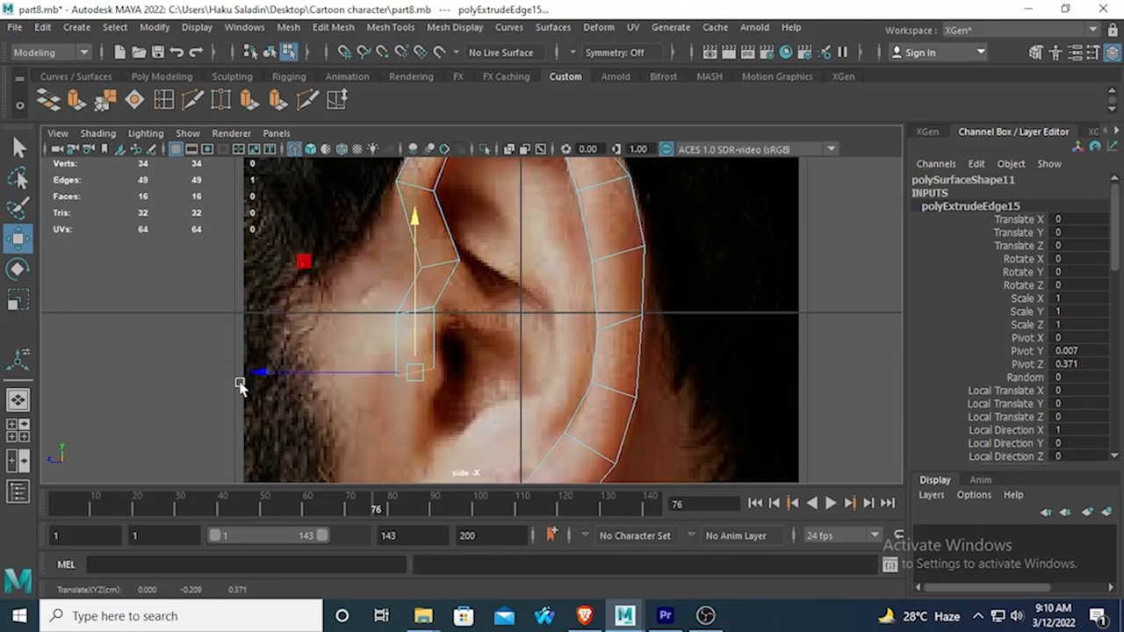
key("r")
left_click_drag(420, 273, 421, 340)
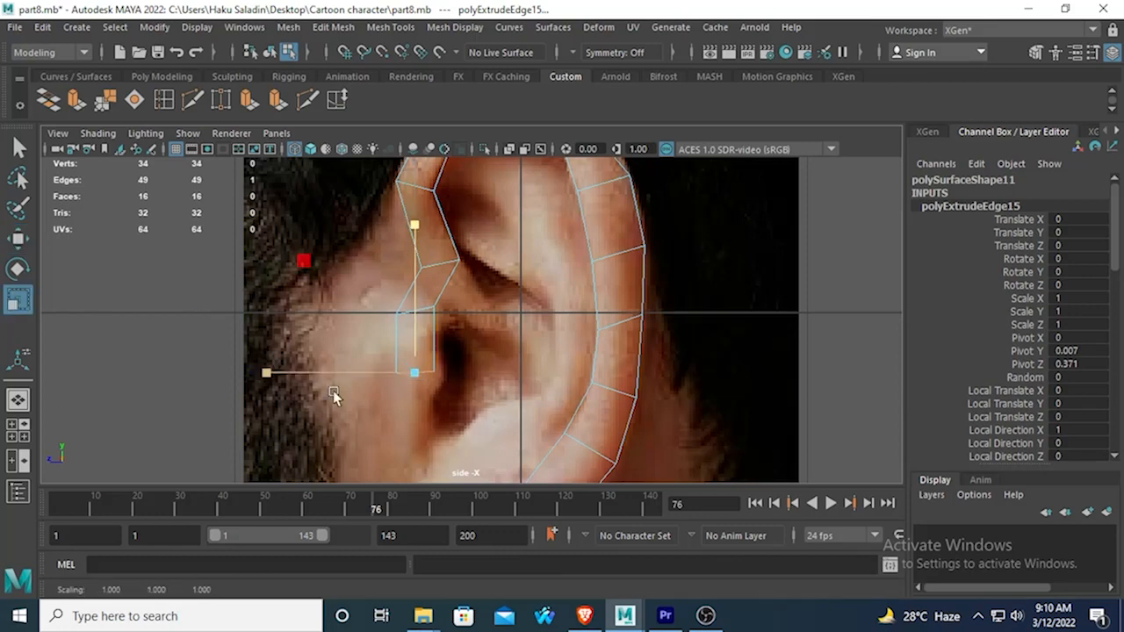
Extrude the front strip's end edge down past the ear canal and shift it slightly forward toward the face.
middle_click_drag(333, 391, 316, 305, "alt")
left_click(77, 101)
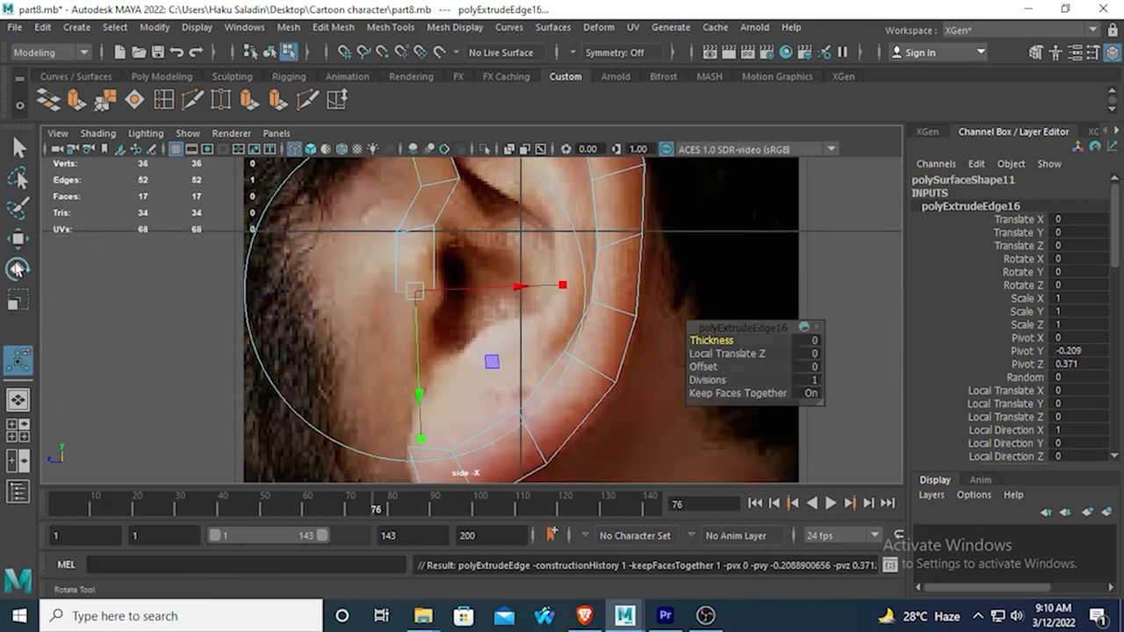
key("w")
left_click_drag(415, 169, 409, 292)
left_click_drag(278, 384, 263, 376)
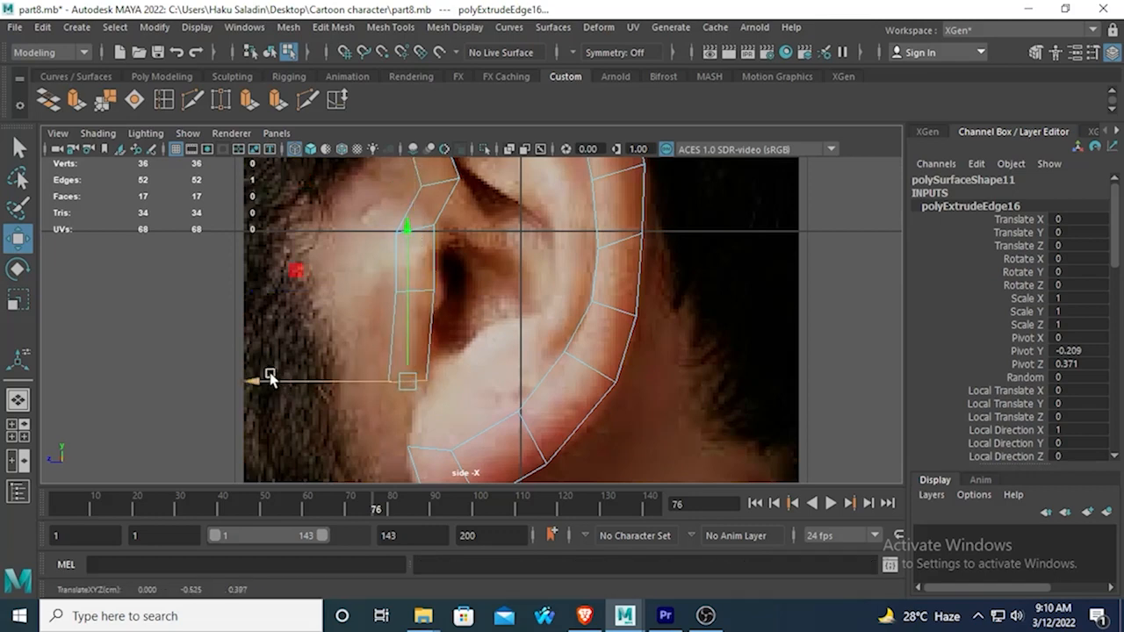
middle_click_drag(359, 345, 346, 293, "alt")
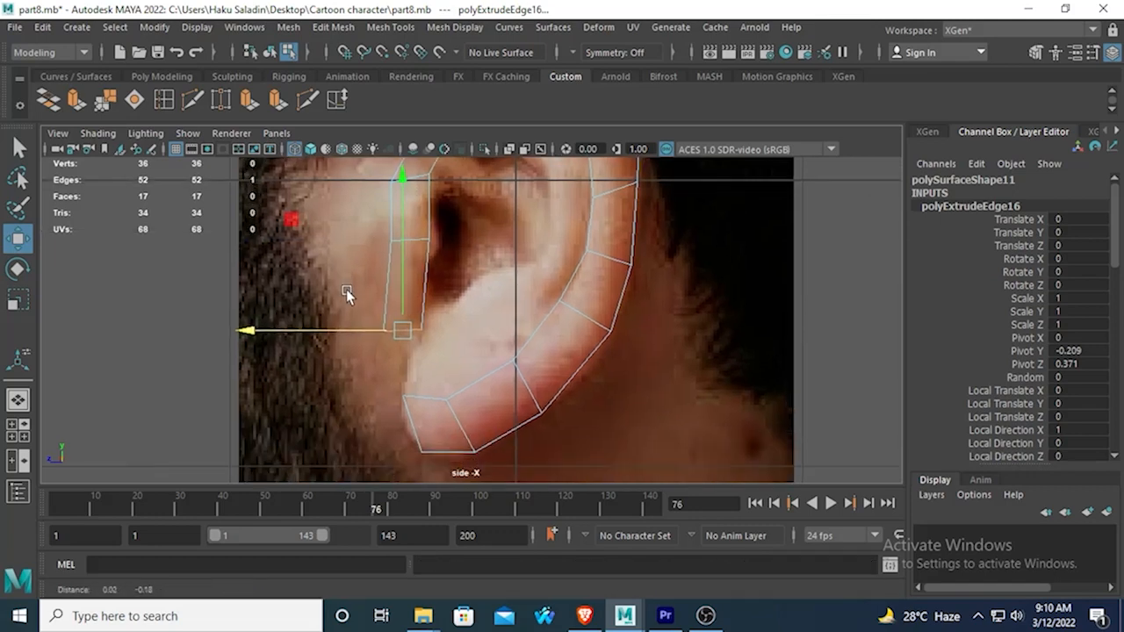
left_click(422, 399, "shift")
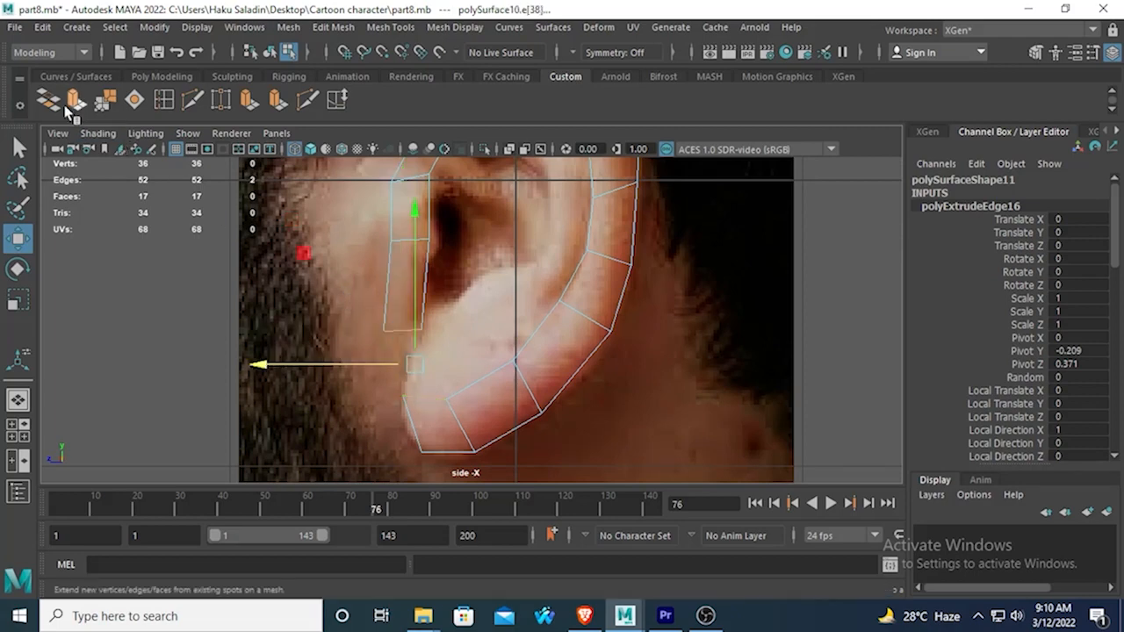
left_click(74, 102)
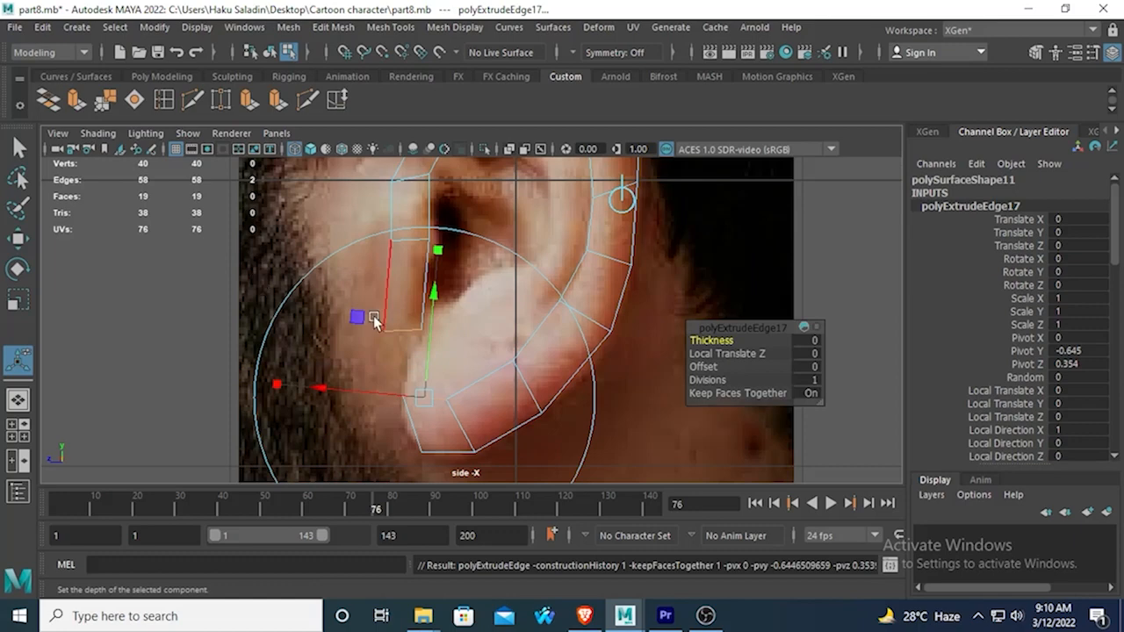
key("ctrl+z")
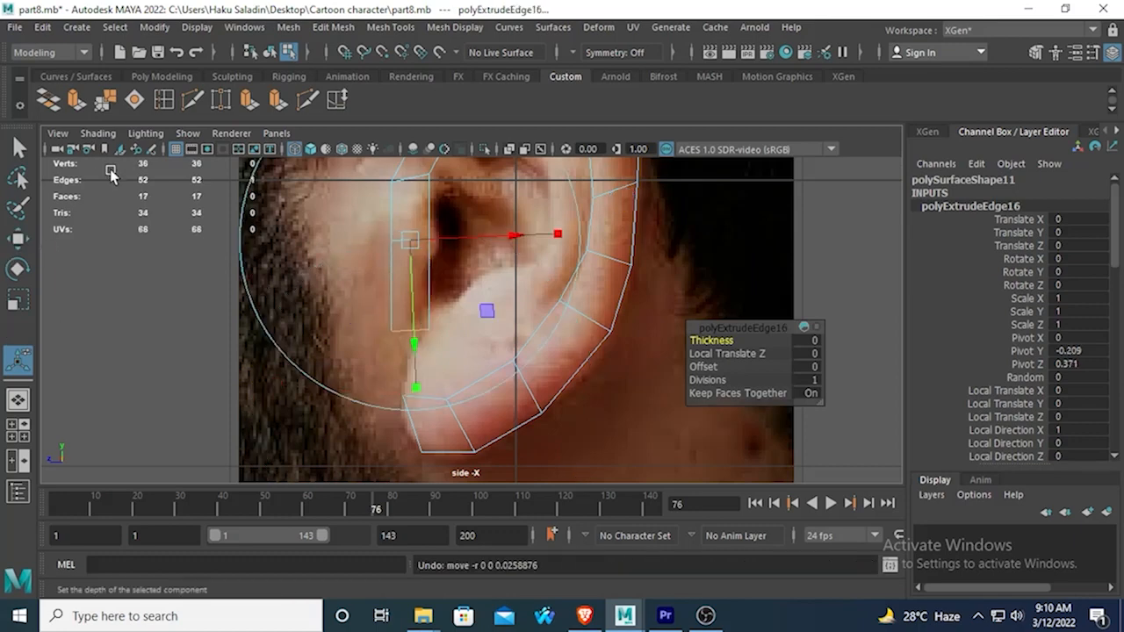
Undo the end edge's earlier placement and move it down below the ear canal and slightly forward, stopping a little higher than before.
key("ctrl+z")
key("w")
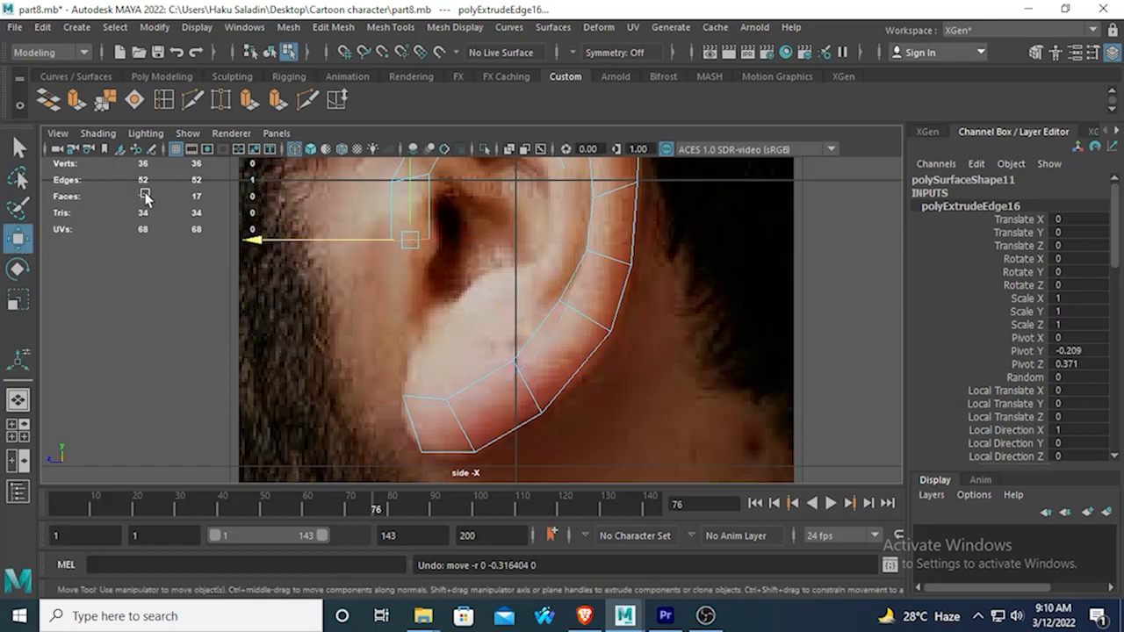
key("ctrl+z")
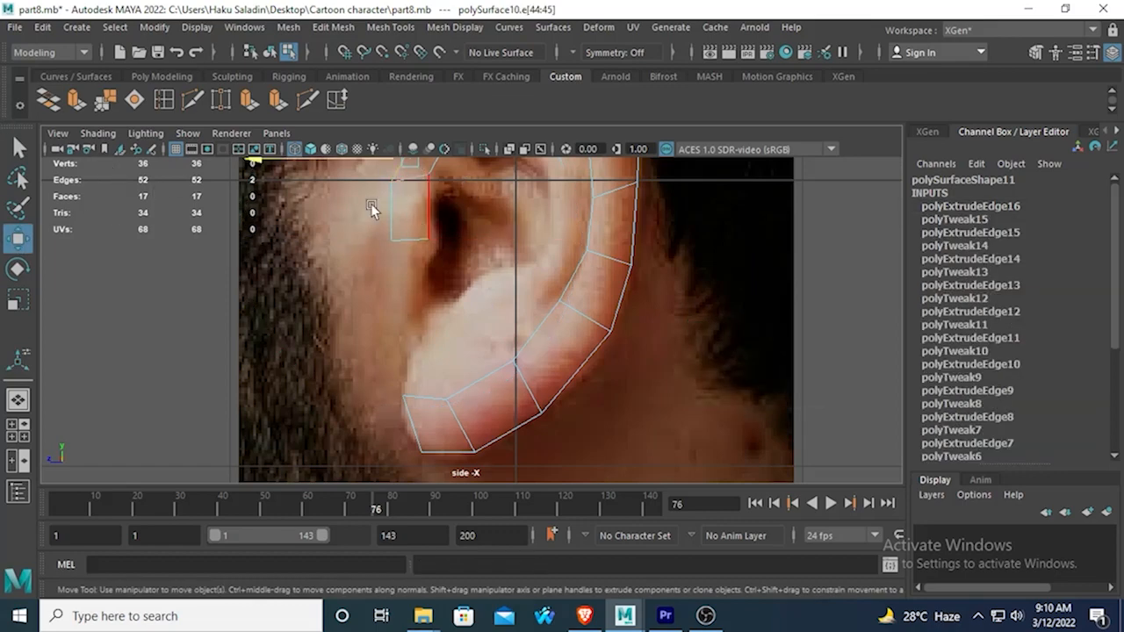
left_click_drag(410, 185, 421, 254)
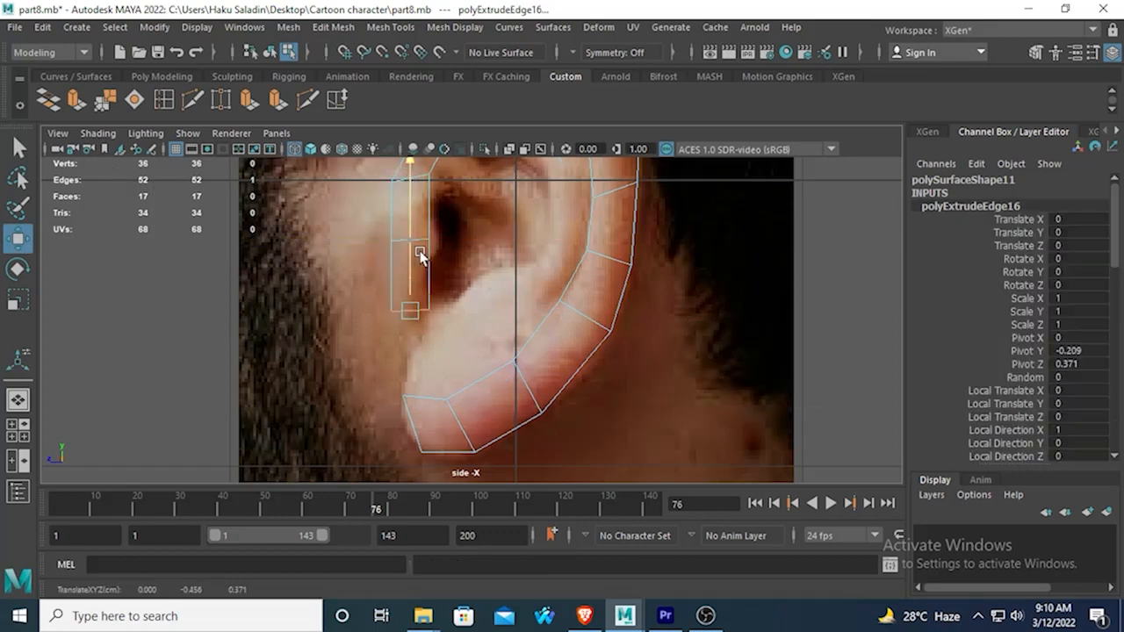
mouse_move(253, 309)
left_mouse_down()
mouse_move(231, 311)
mouse_move(250, 314)
left_mouse_up()
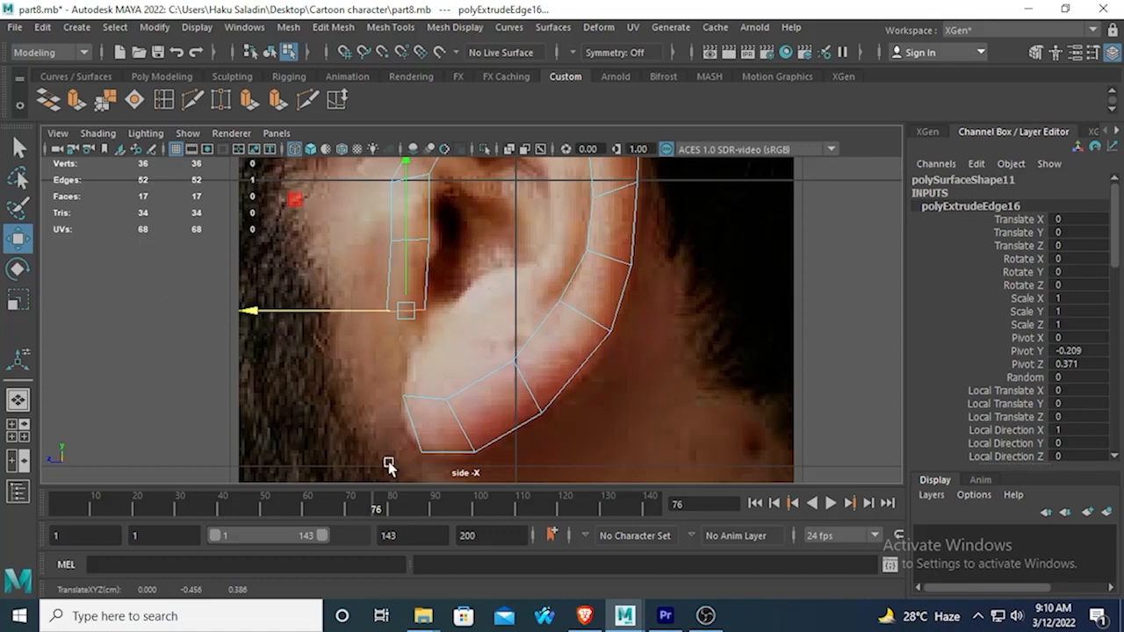
Bridge the front strip's end edge with the open earlobe edge to close the ring around the ear.
left_click(430, 402)
left_click(400, 311, "shift")
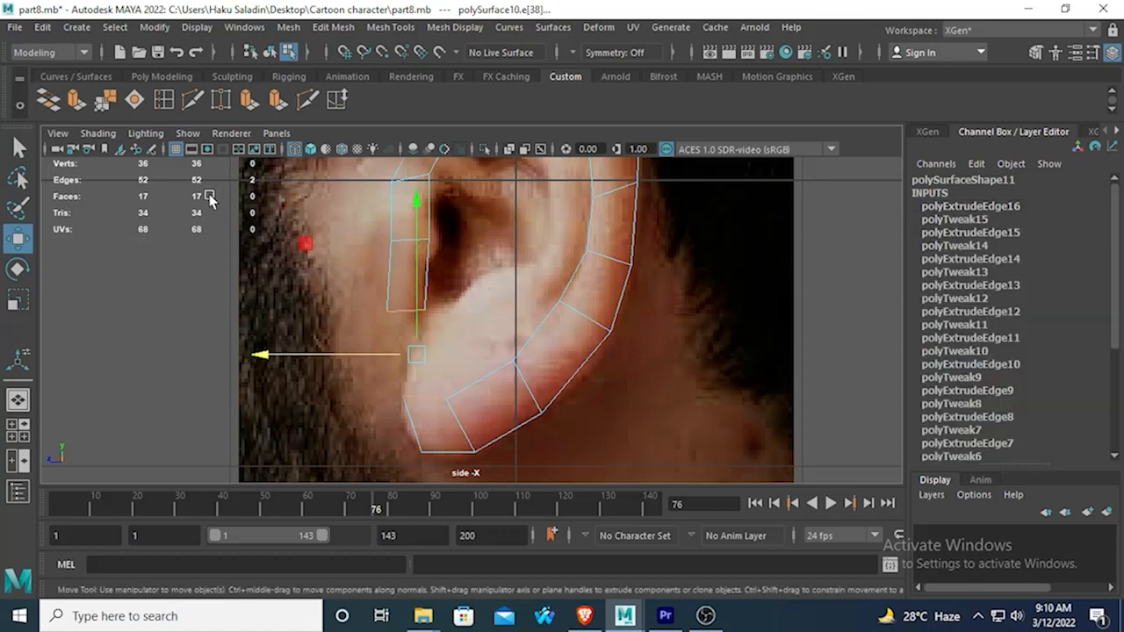
left_click(48, 99)
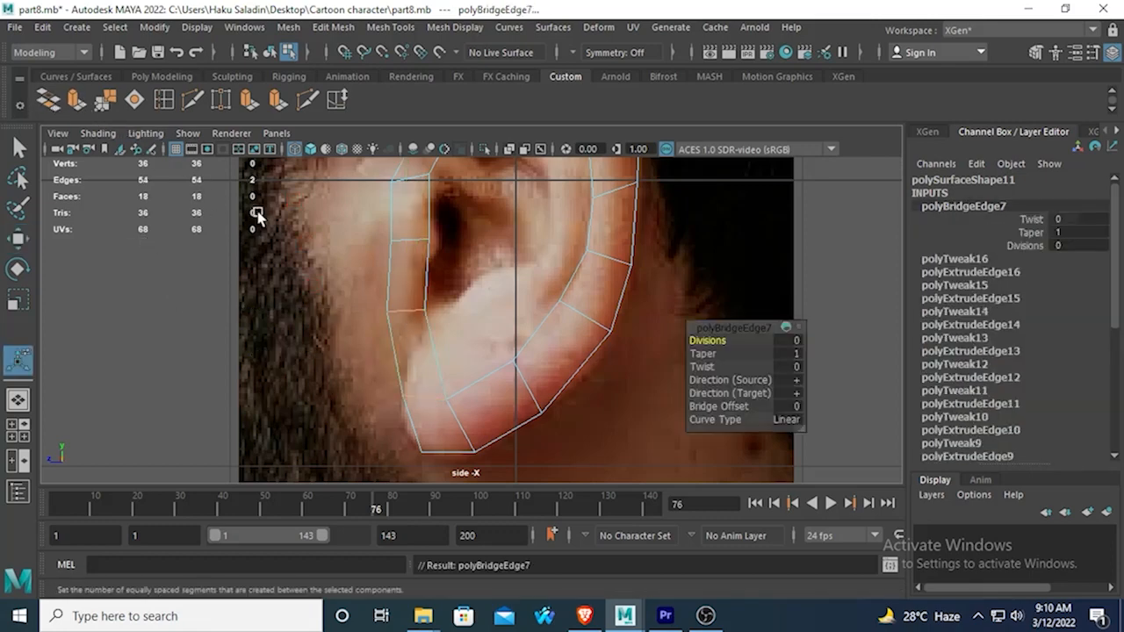
Examine the closed ear ring in the perspective view and follow its rim in the side view.
scroll(431, 325, "down", 3)
scroll(441, 315, "up", 1)
key("space")
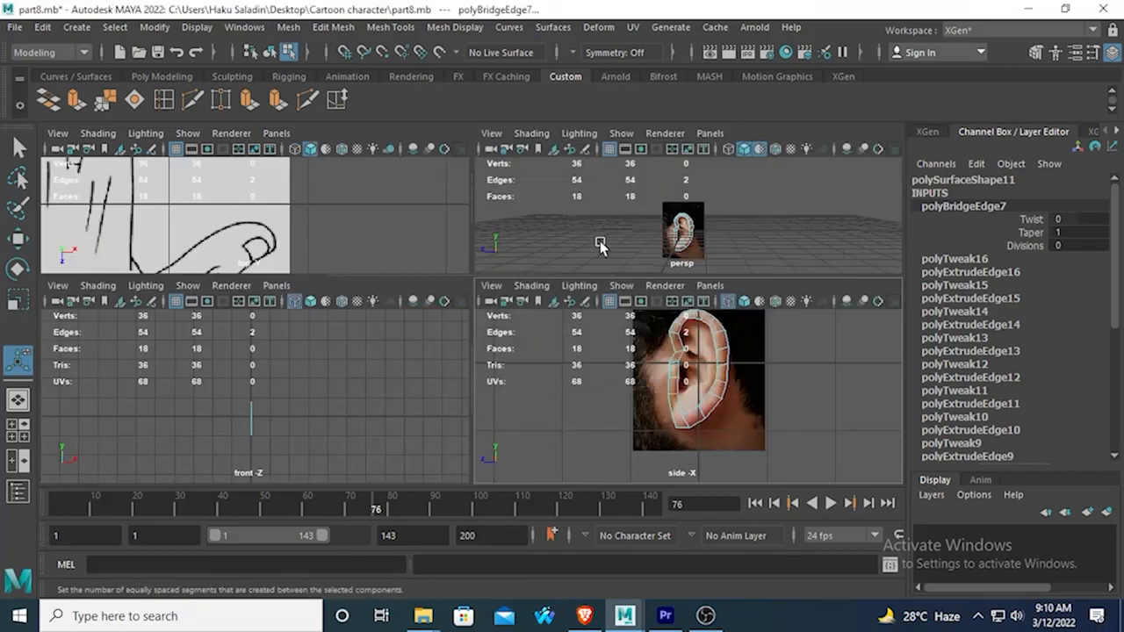
key("space")
left_click_drag(534, 296, 435, 316, "alt")
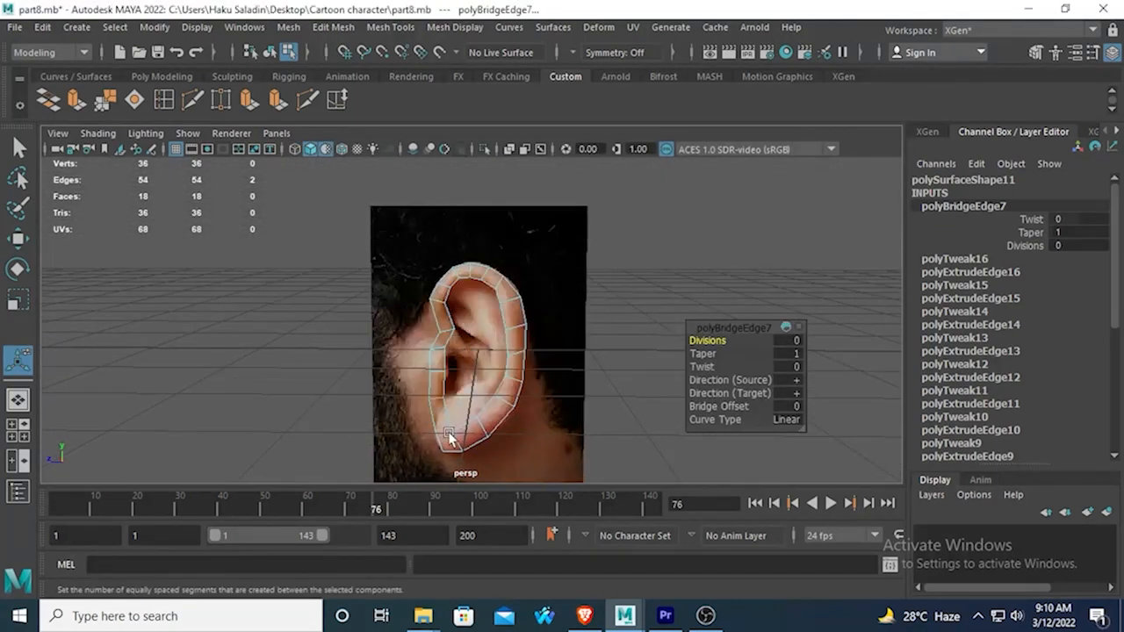
key("space")
key("space")
scroll(601, 348, "up", 4)
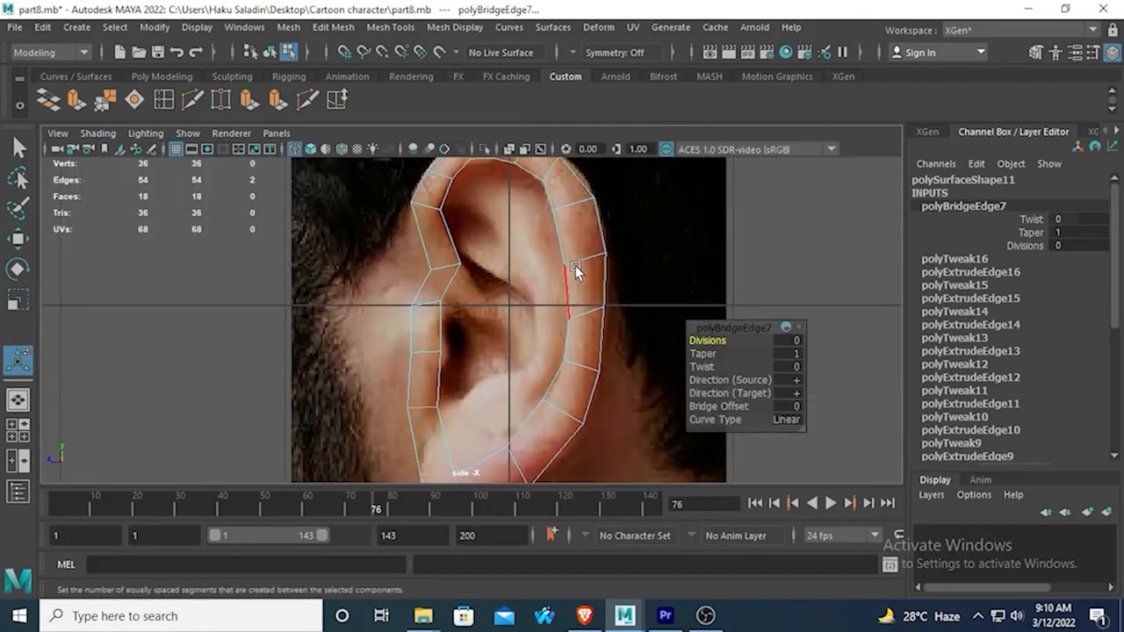
middle_click_drag(575, 266, 566, 345, "alt")
scroll(474, 323, "up", 1)
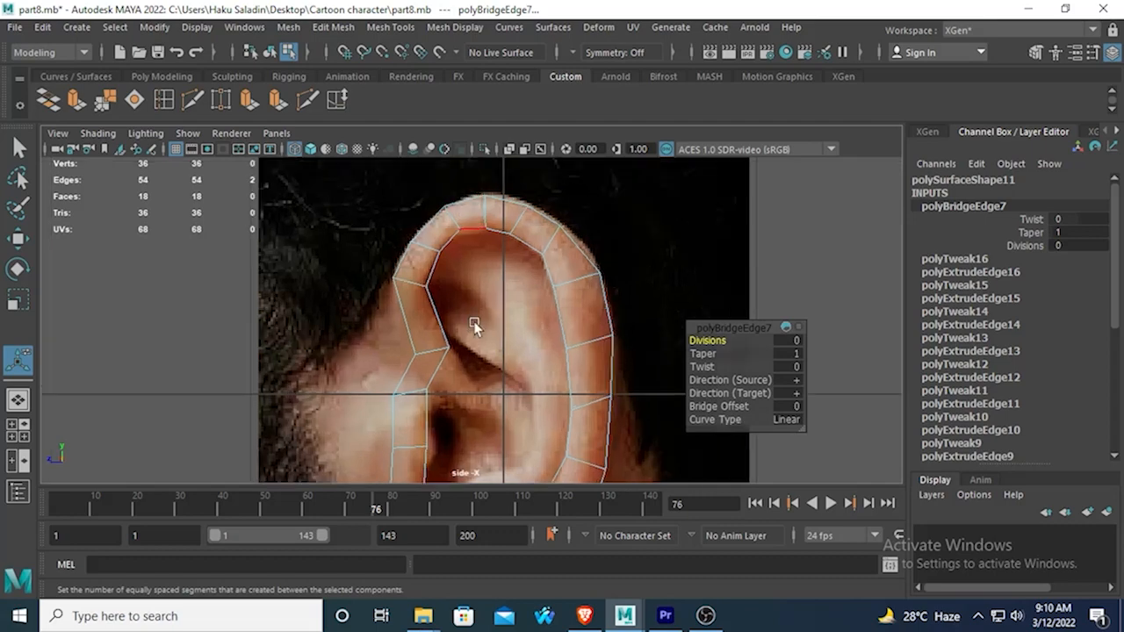
scroll(474, 323, "up", 1)
middle_click_drag(474, 323, 497, 260, "alt")
middle_click_drag(404, 359, 423, 314, "alt")
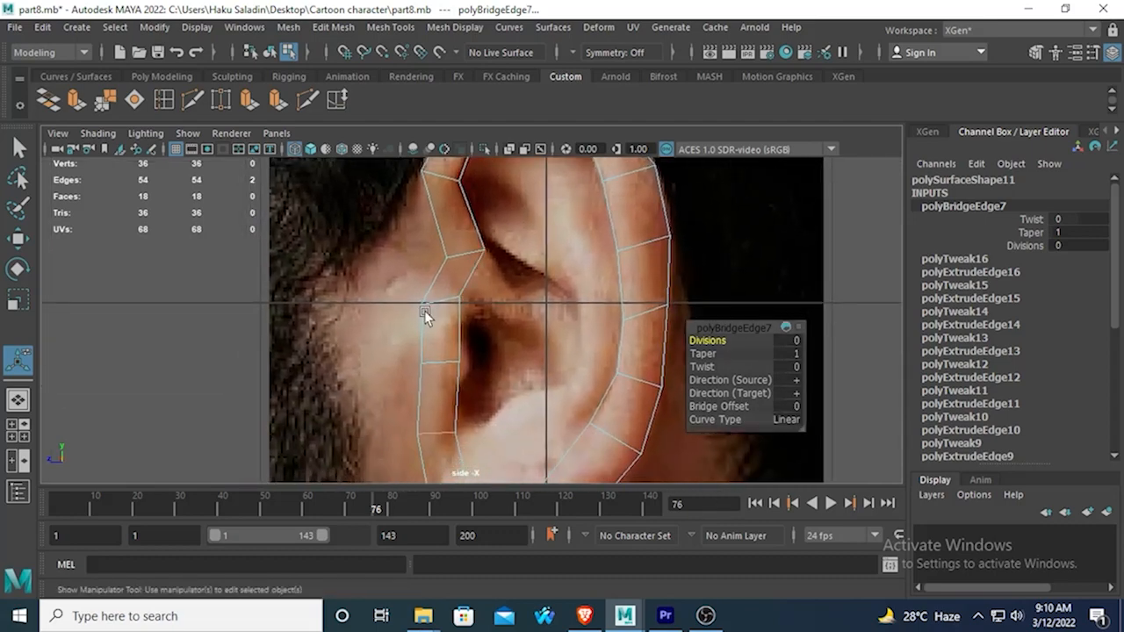
Extrude the ring's entire outer border edge loop and scale it uniformly outward to form a second band around the ear.
double_click(427, 279)
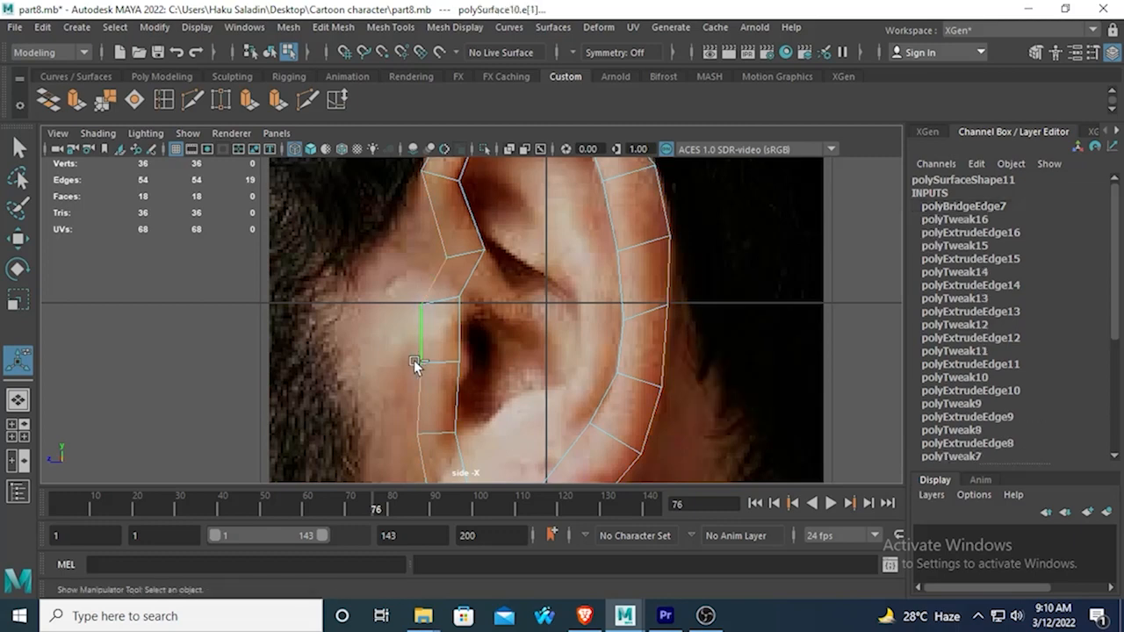
left_click(48, 99)
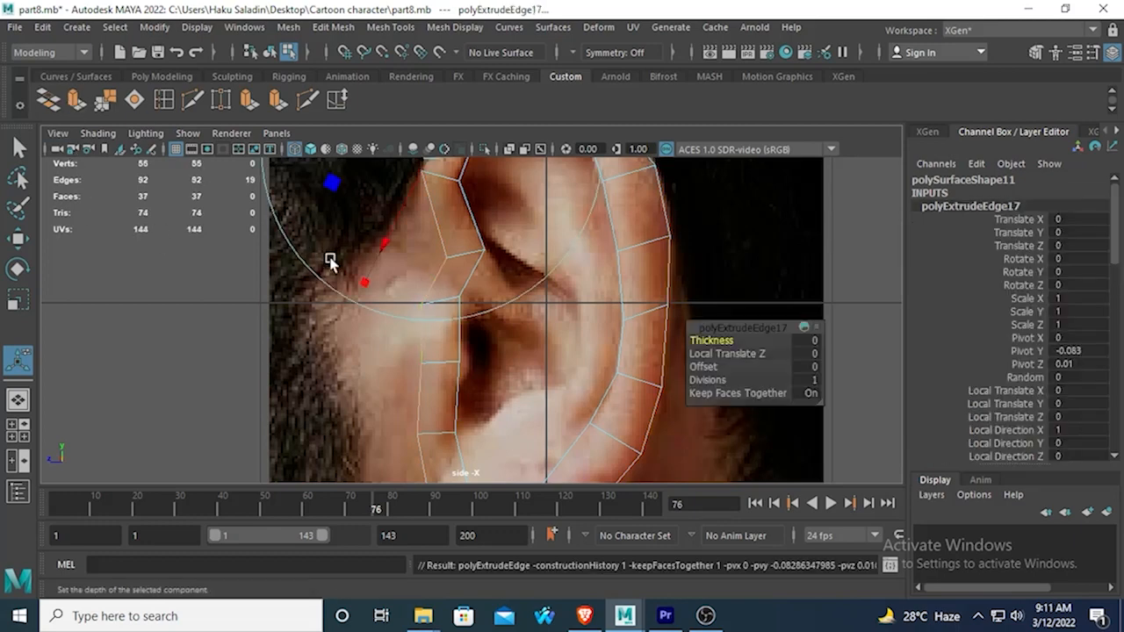
left_click(17, 299)
scroll(492, 329, "down", 8)
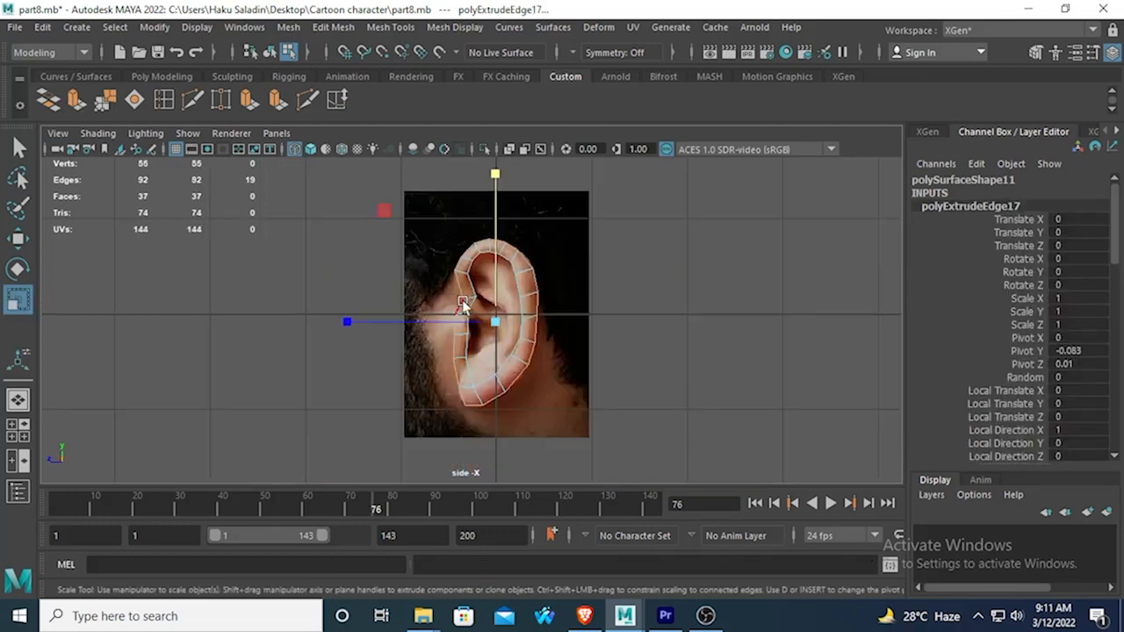
scroll(500, 334, "up", 2)
left_click_drag(500, 331, 529, 335)
Examine the new outer band in the perspective view and against the ear reference in the side view.
key("space")
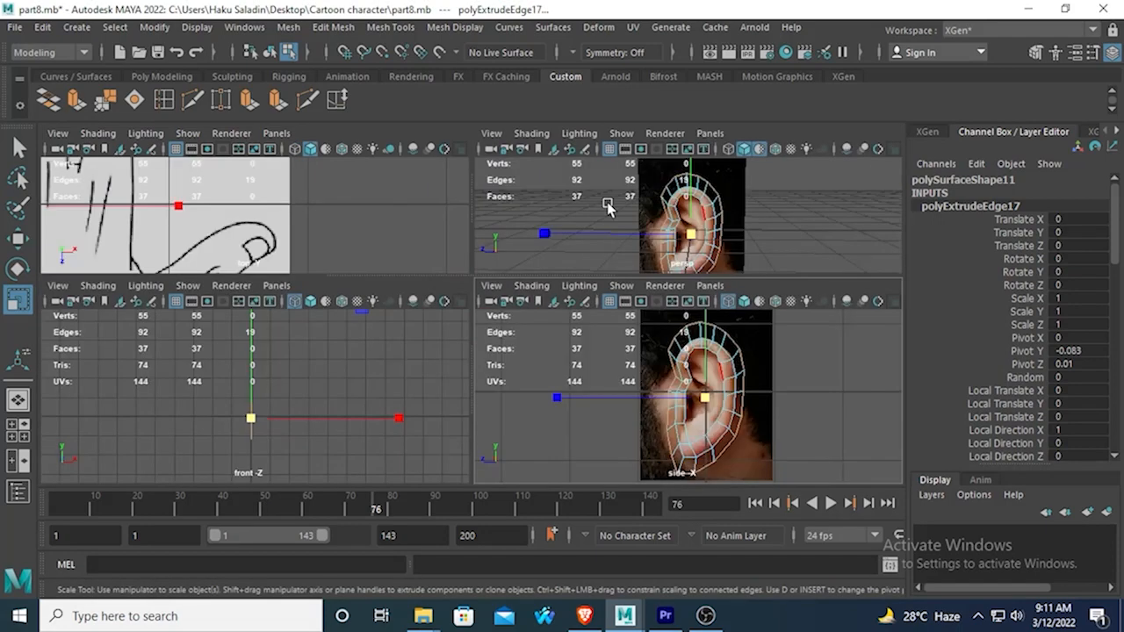
key("space")
left_click_drag(556, 258, 446, 309, "alt")
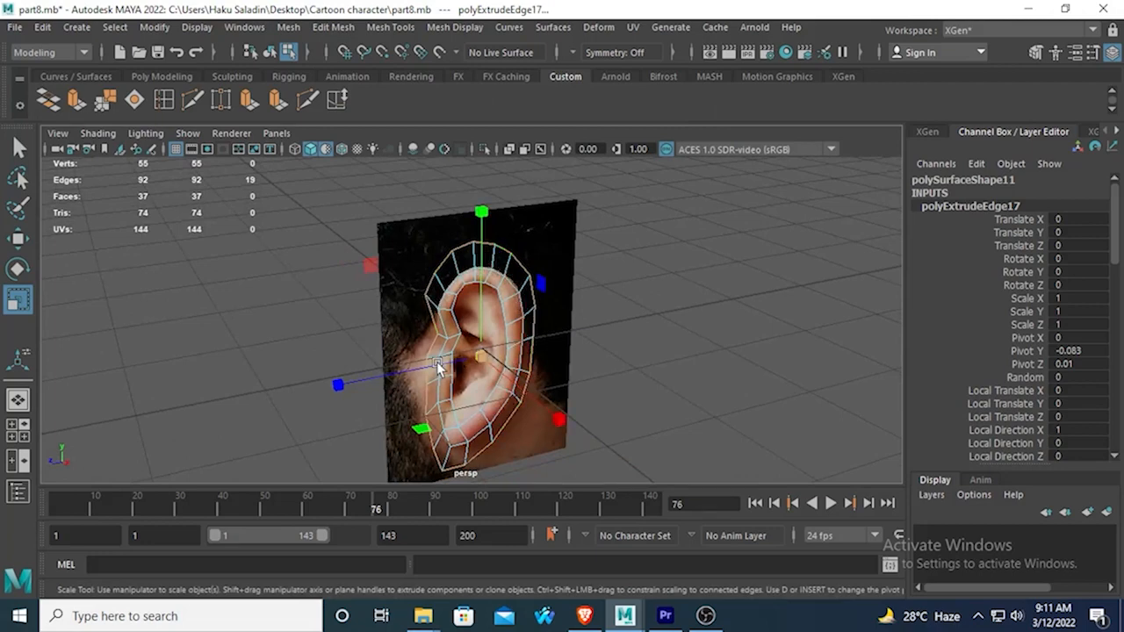
left_click_drag(432, 360, 428, 365, "alt")
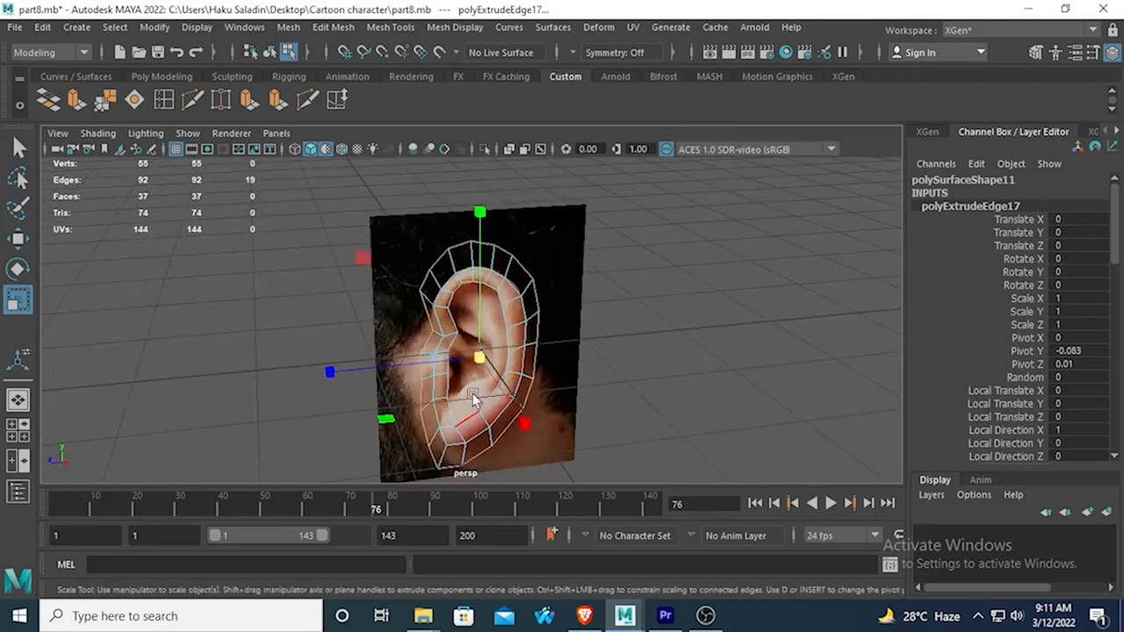
scroll(472, 393, "up", 3)
key("space")
key("space")
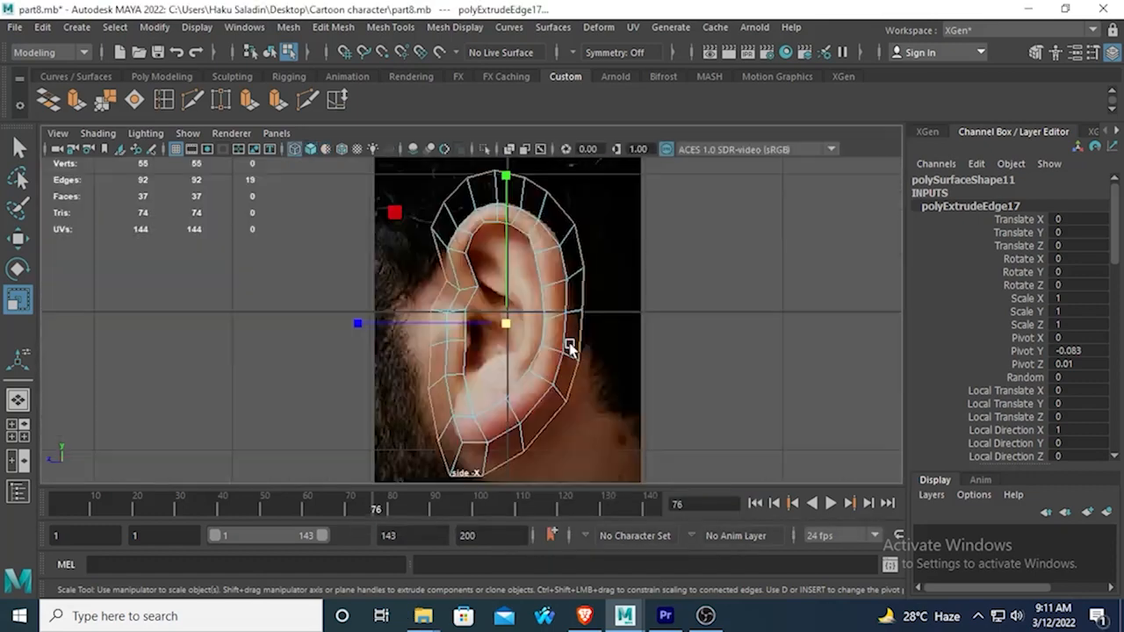
scroll(454, 373, "up", 5)
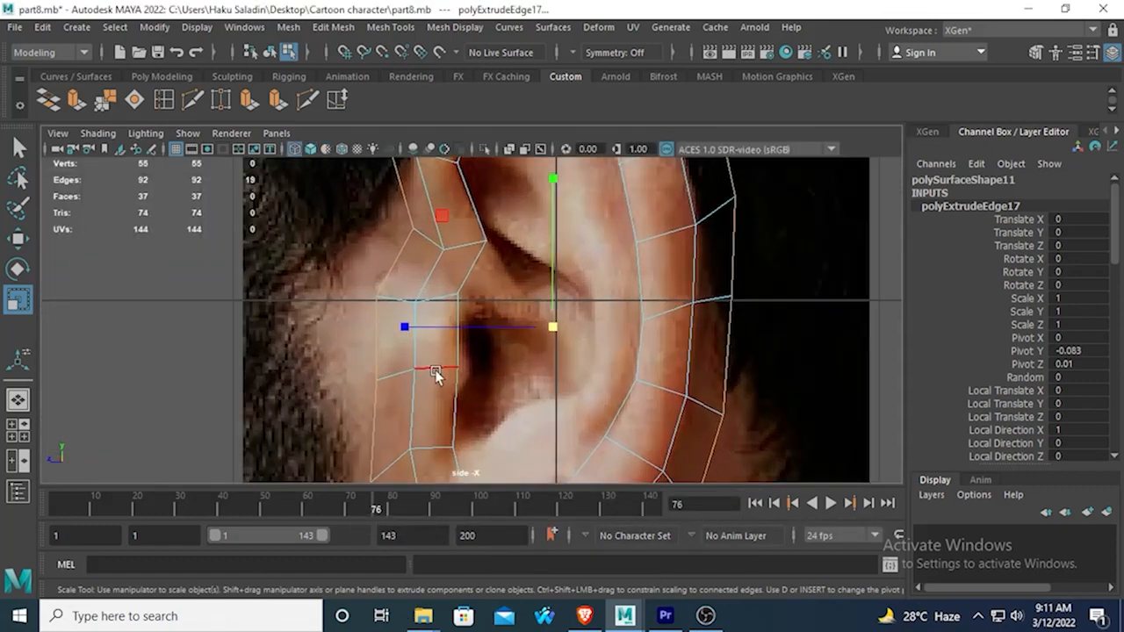
middle_click_drag(436, 373, 442, 353, "alt")
Switch to face selection and select the lowest inner-ring face of the front upper rim, just above the bend toward the ear canal.
right_click_drag(439, 272, 439, 211)
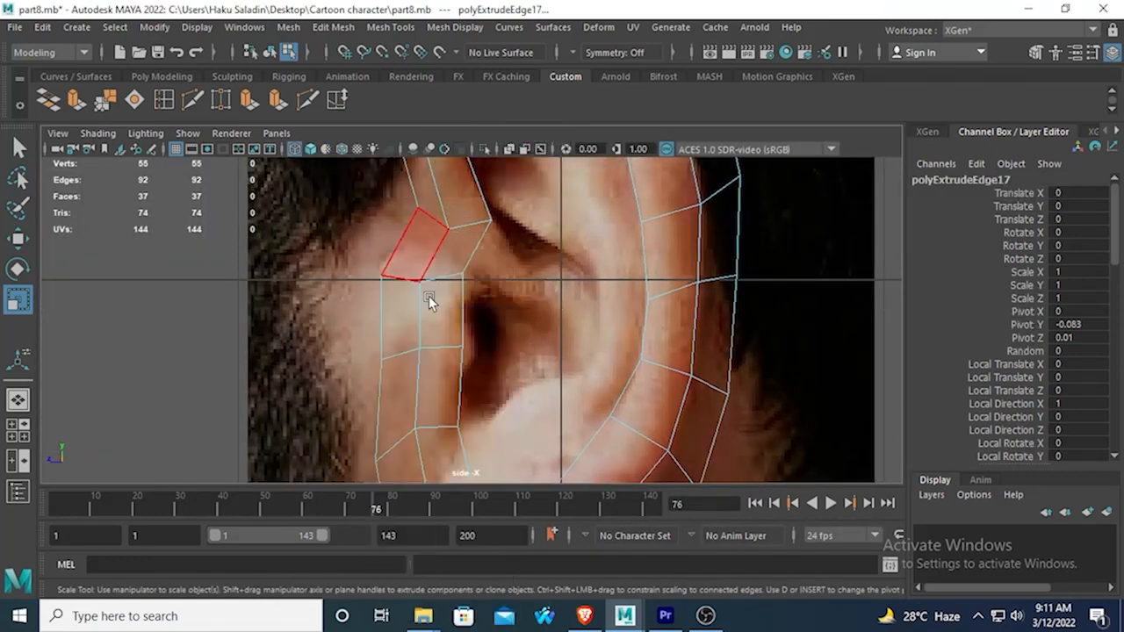
left_click(430, 324)
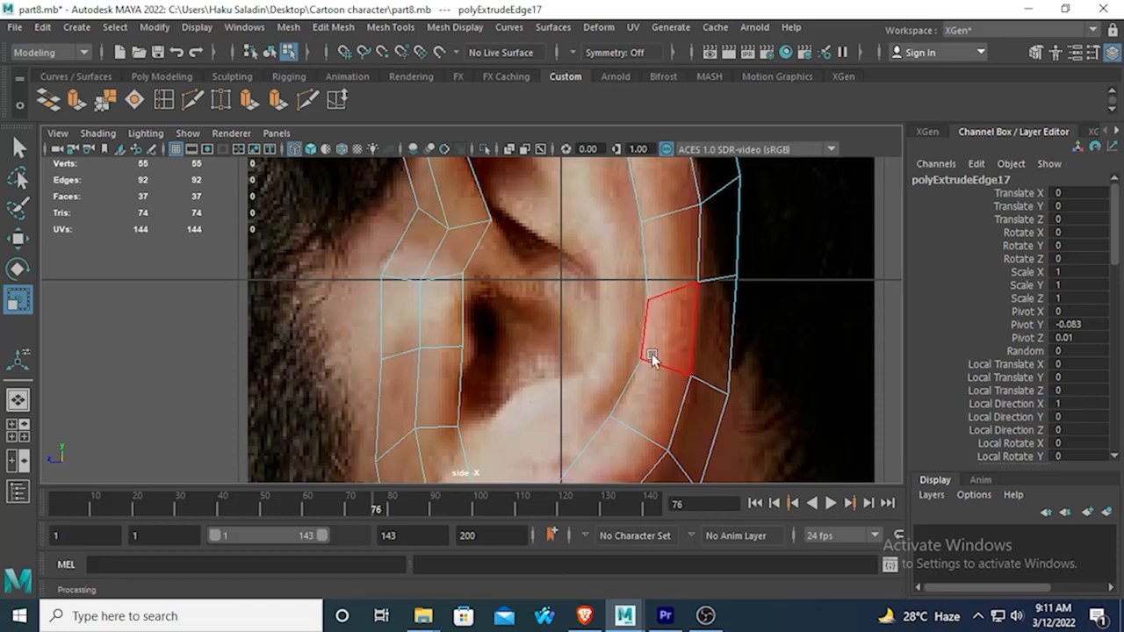
scroll(444, 326, "down", 5)
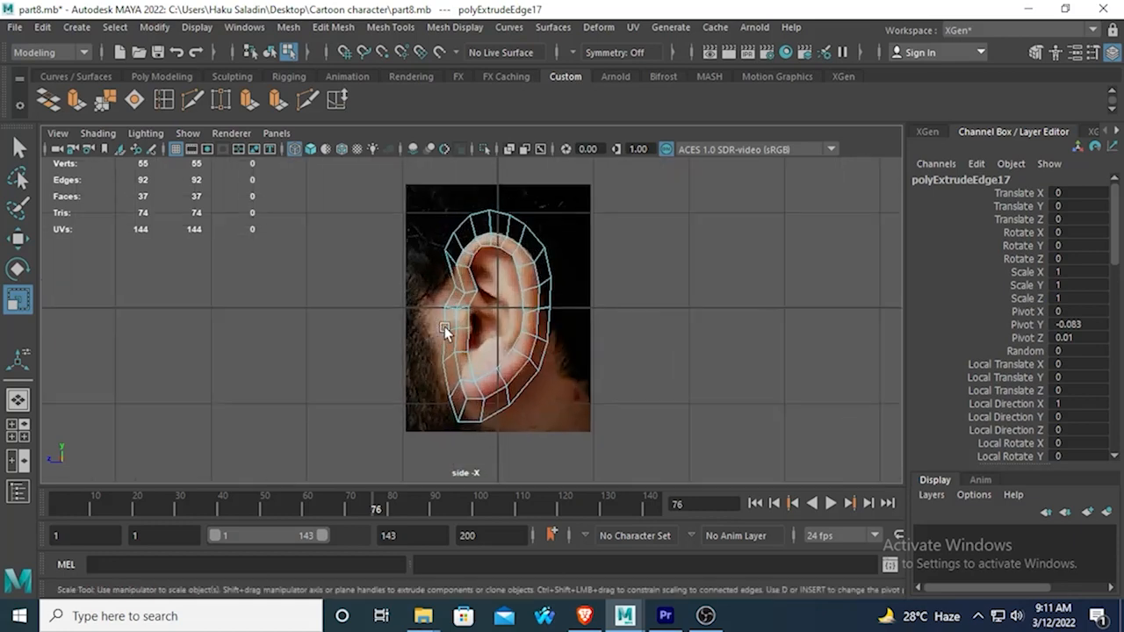
scroll(451, 326, "up", 2)
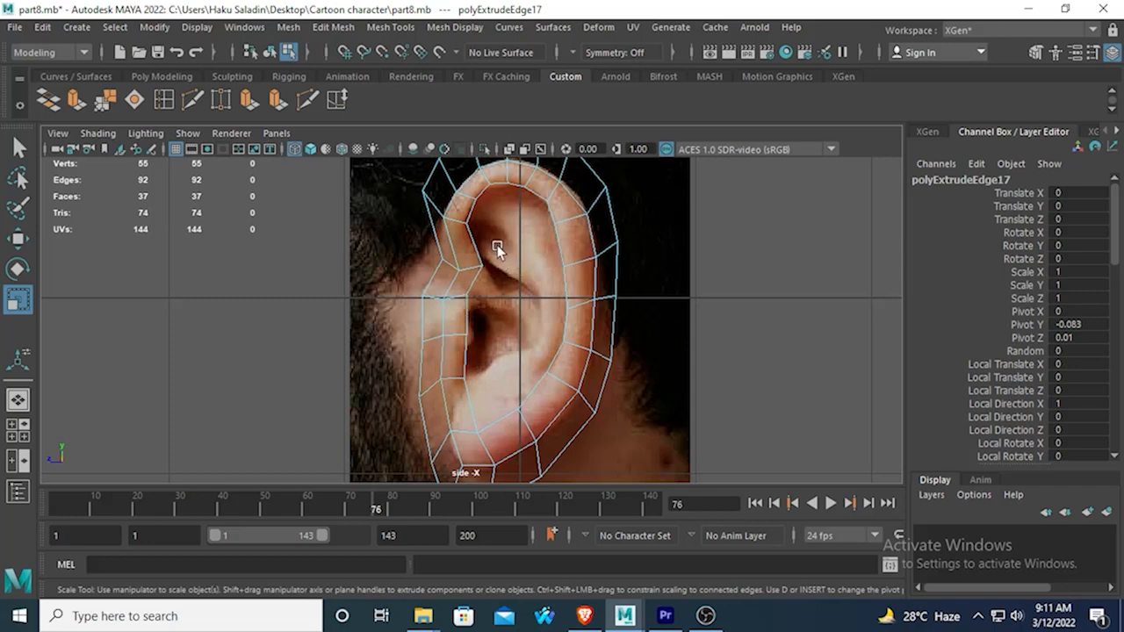
left_click(456, 295)
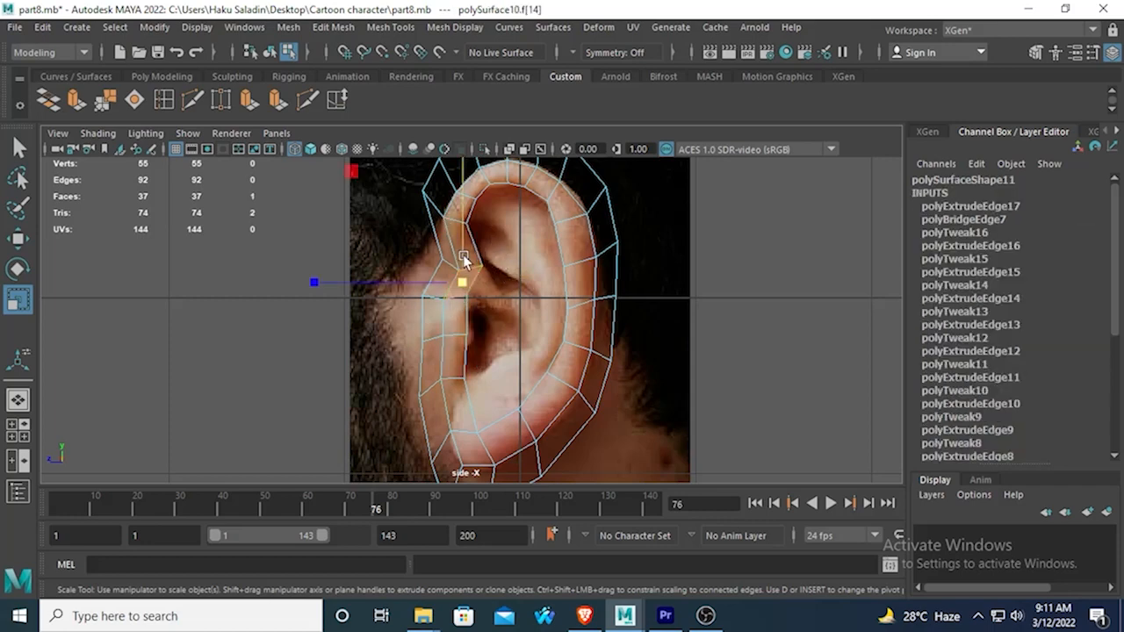
left_click(450, 235)
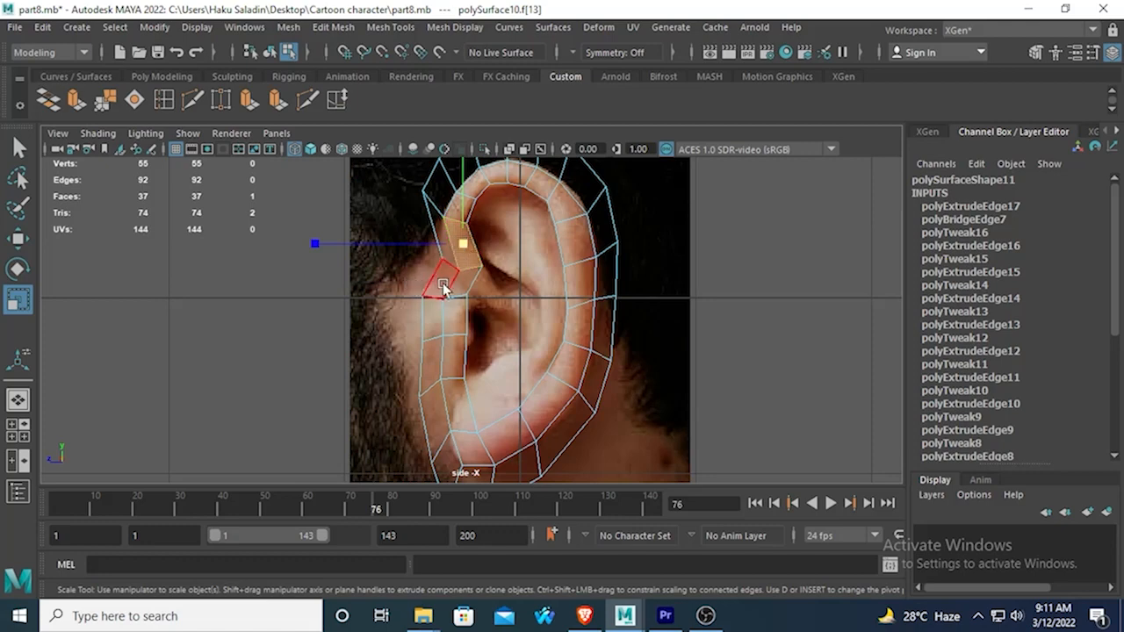
key("q")
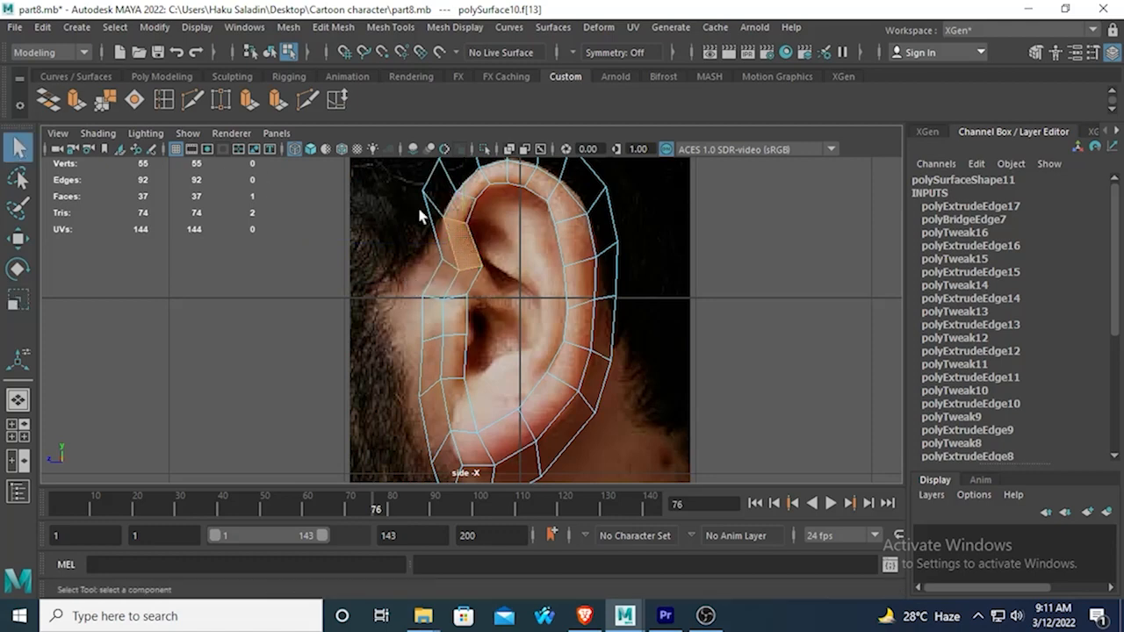
Add the inner-ring faces over the top of the ear and down its back edge to the selection.
left_click(464, 205, "shift")
left_click(476, 183, "shift")
left_click(499, 173, "shift")
left_click(517, 174, "shift")
left_click(540, 181, "shift")
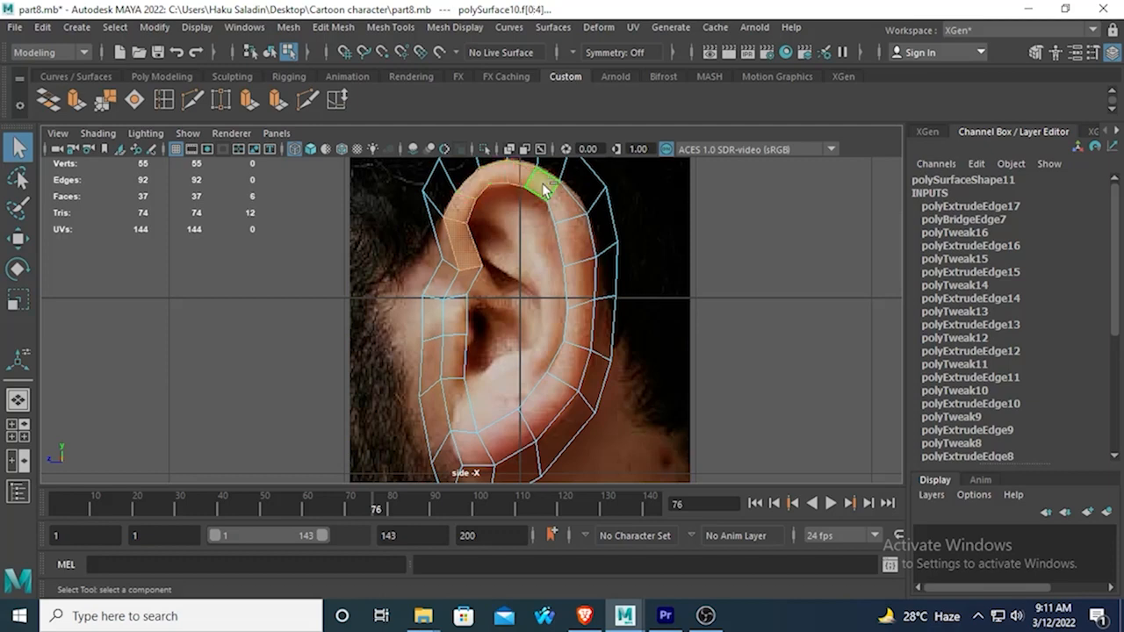
left_click(568, 204, "shift")
left_click(581, 240, "shift")
left_click(586, 280, "shift")
left_click(583, 321, "shift")
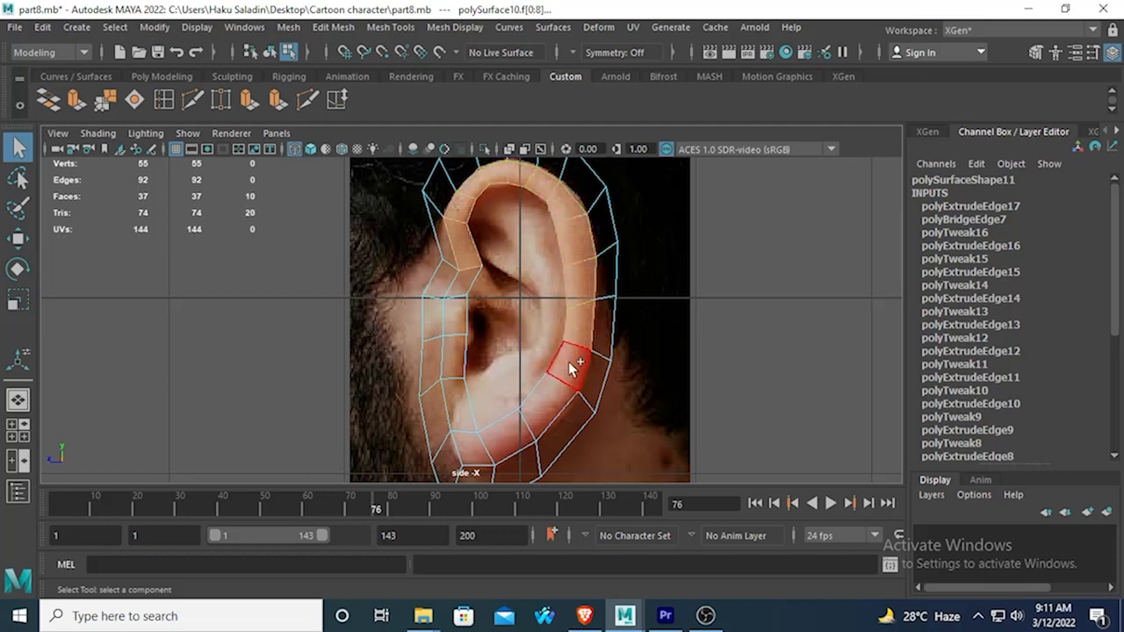
Extend the face selection around the earlobe and up to the bridged face at the lower front of the ear.
left_click(571, 369, "shift")
left_click(531, 422, "shift")
left_click(496, 449, "shift")
left_click(445, 451, "shift")
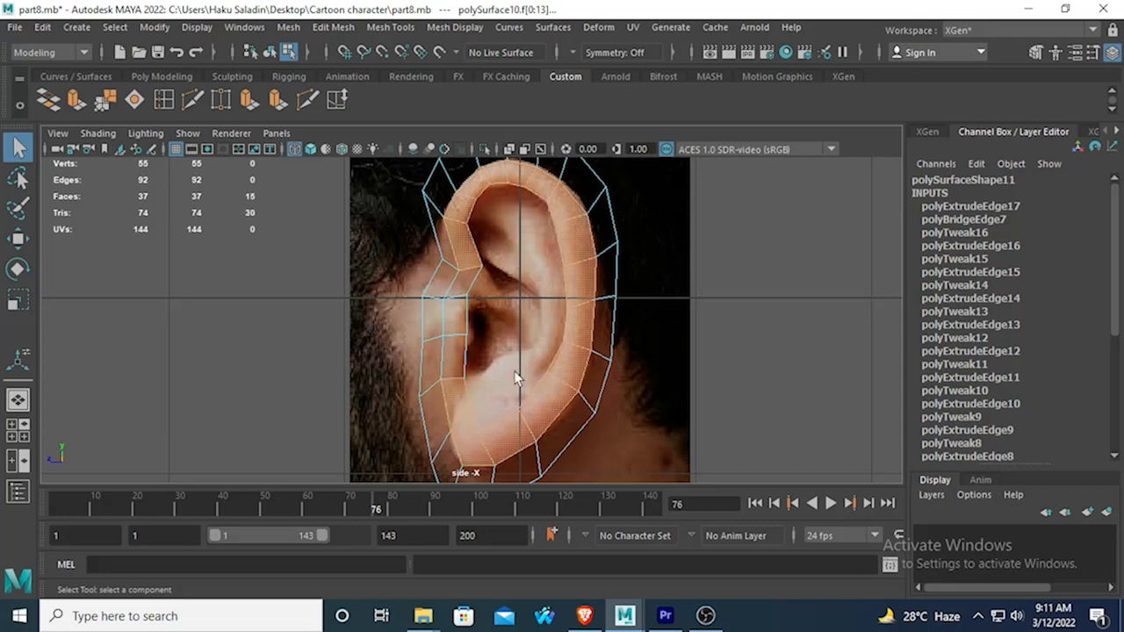
Extrude the selected inner-ring faces with a Local Translate Z of about -0.077 to give the ear rim depth.
left_click(70, 105)
key("space")
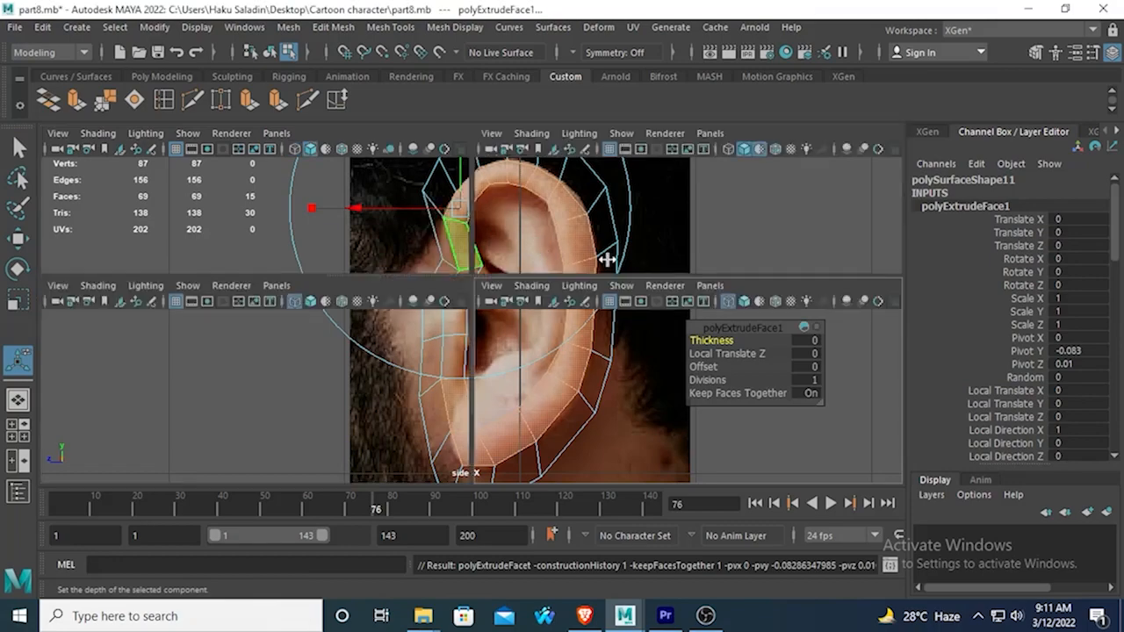
key("space")
left_click_drag(597, 307, 334, 291, "alt")
key("space")
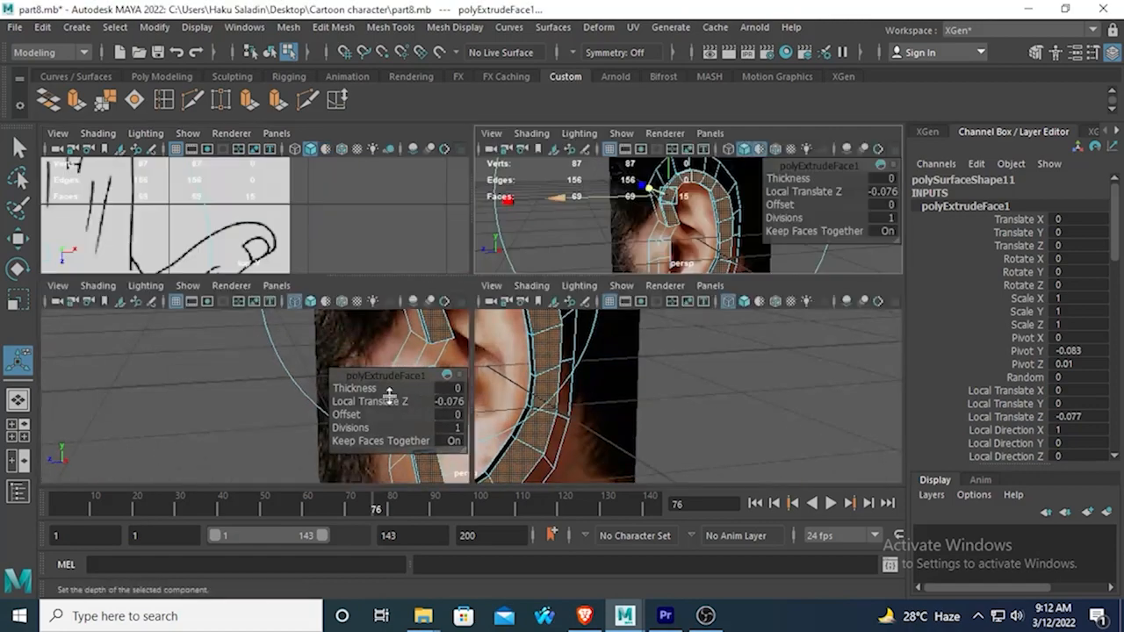
key("space")
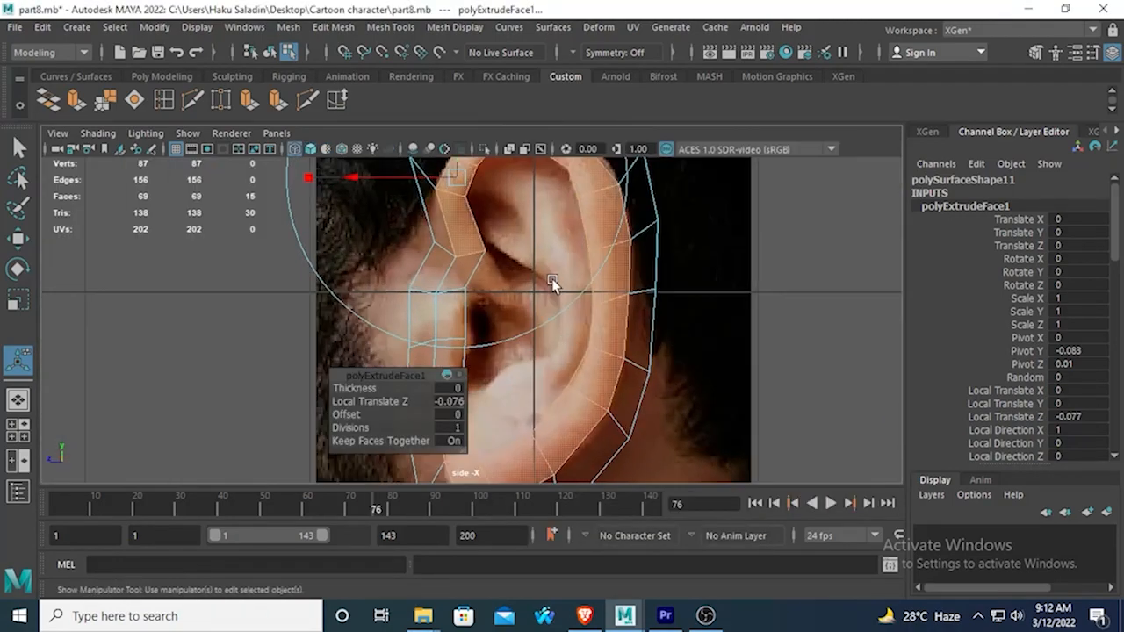
Try to bridge the short inner edge above the ear canal to the lower back inner-rim edge in the side view.
right_click_drag(478, 264, 484, 113)
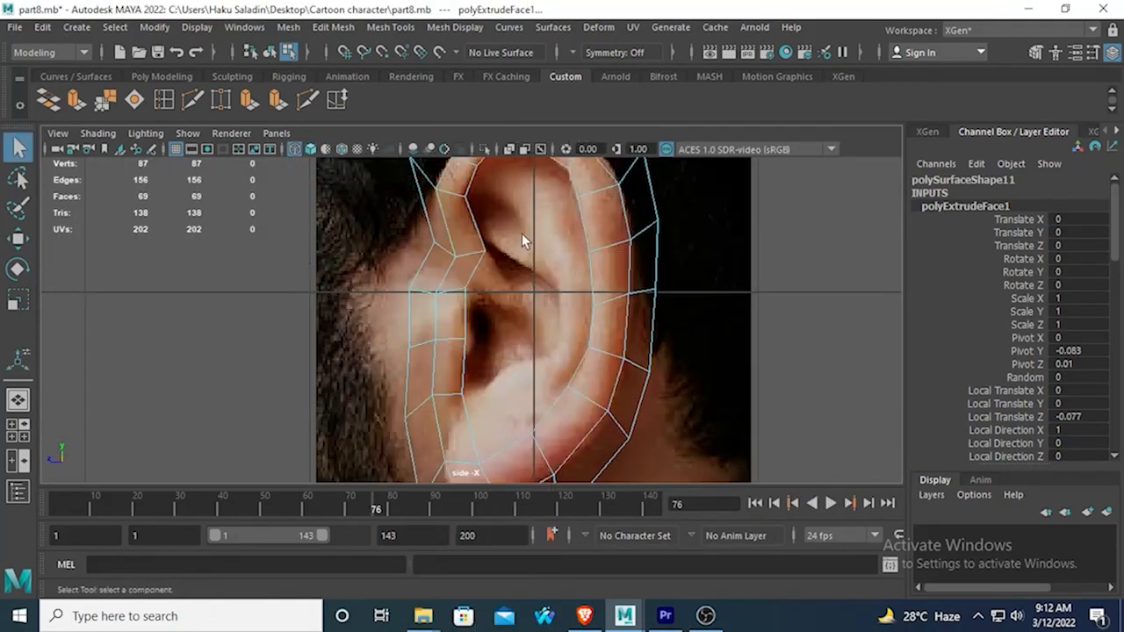
left_click(474, 262)
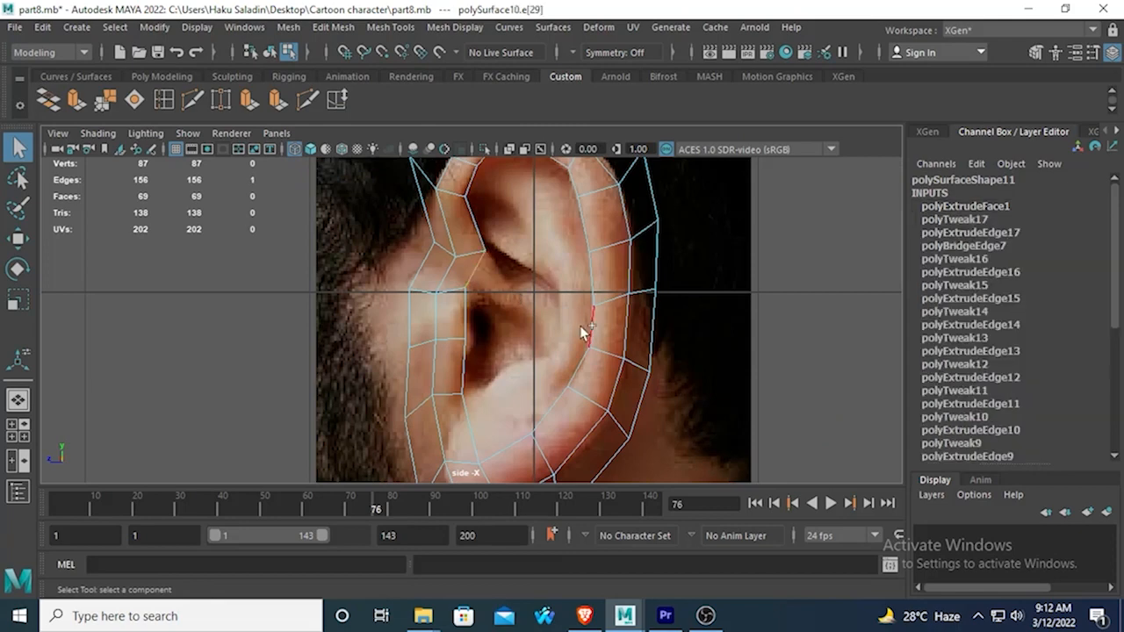
left_click(577, 357, "shift")
left_click(49, 100)
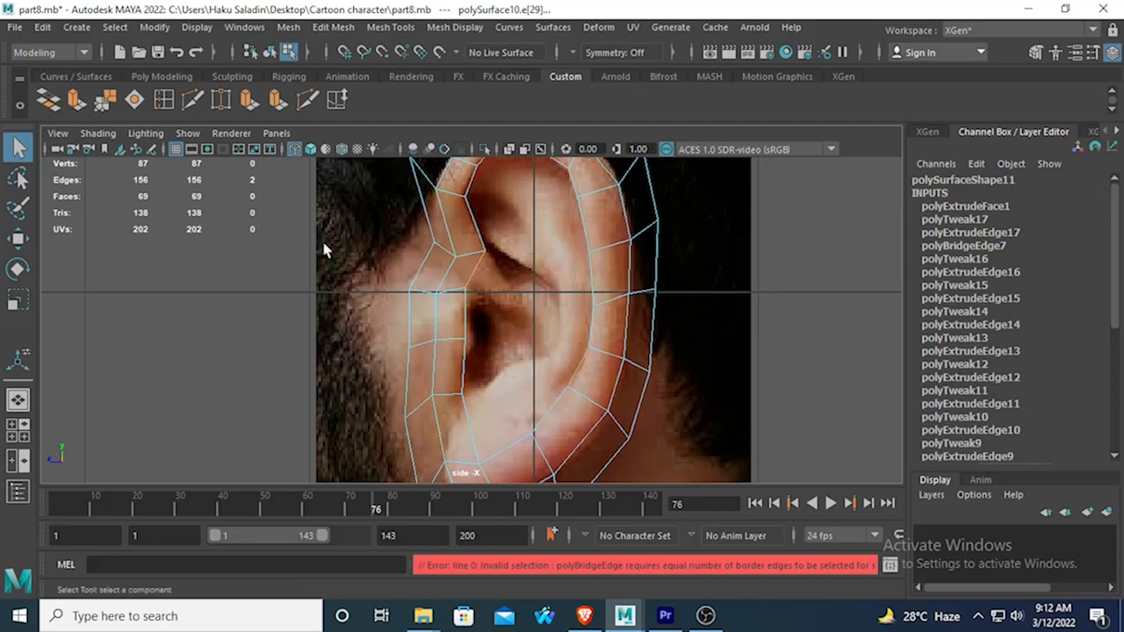
left_click(577, 363)
left_click(480, 261, "shift")
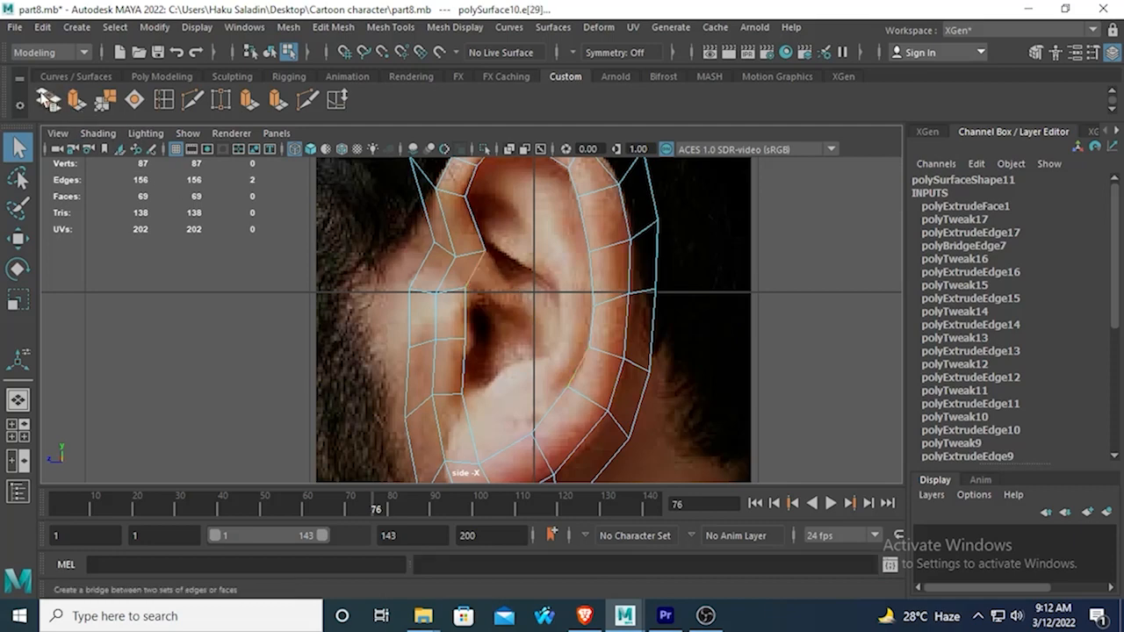
left_click(48, 99)
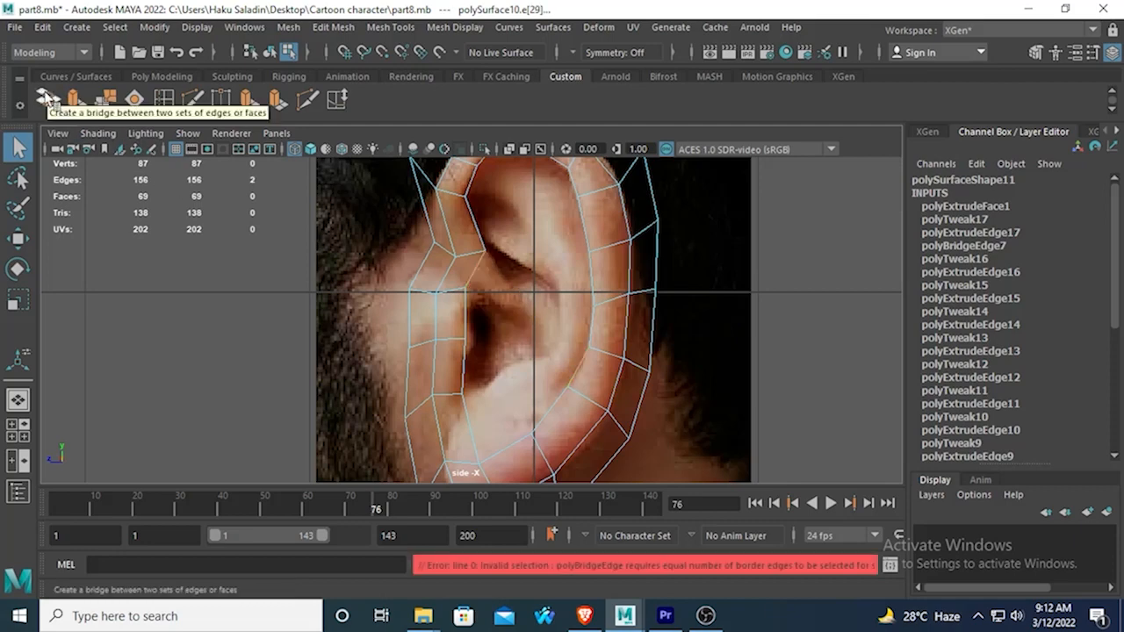
Select the short inner edge above the ear canal and the lower back inner-rim edge in the perspective view and bridge them.
key("space")
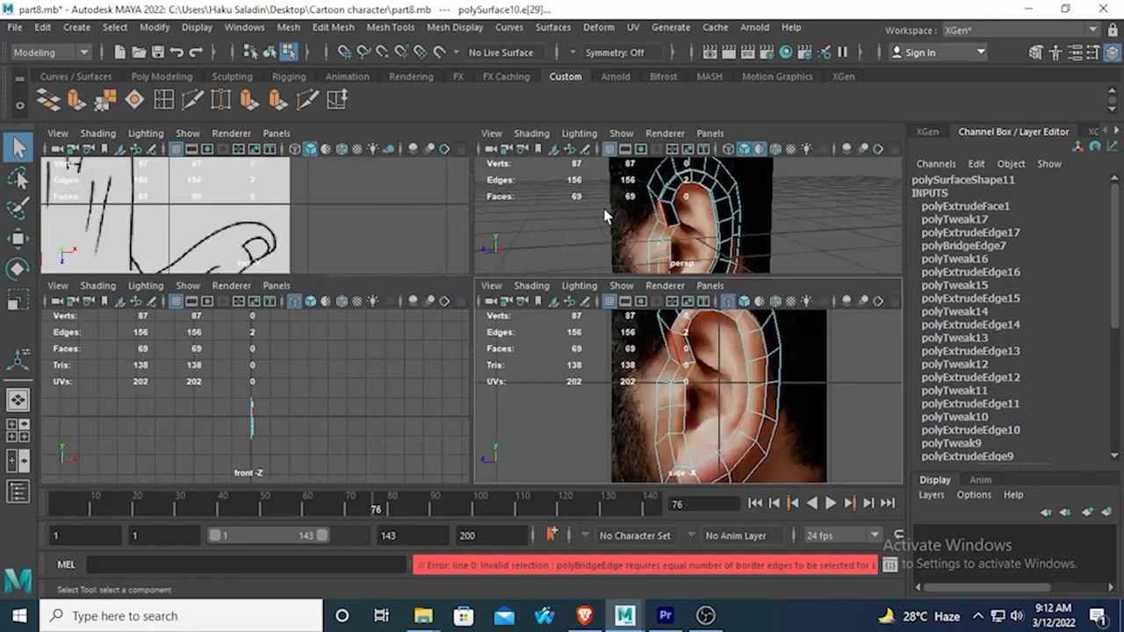
key("space")
left_click_drag(604, 247, 518, 332, "alt")
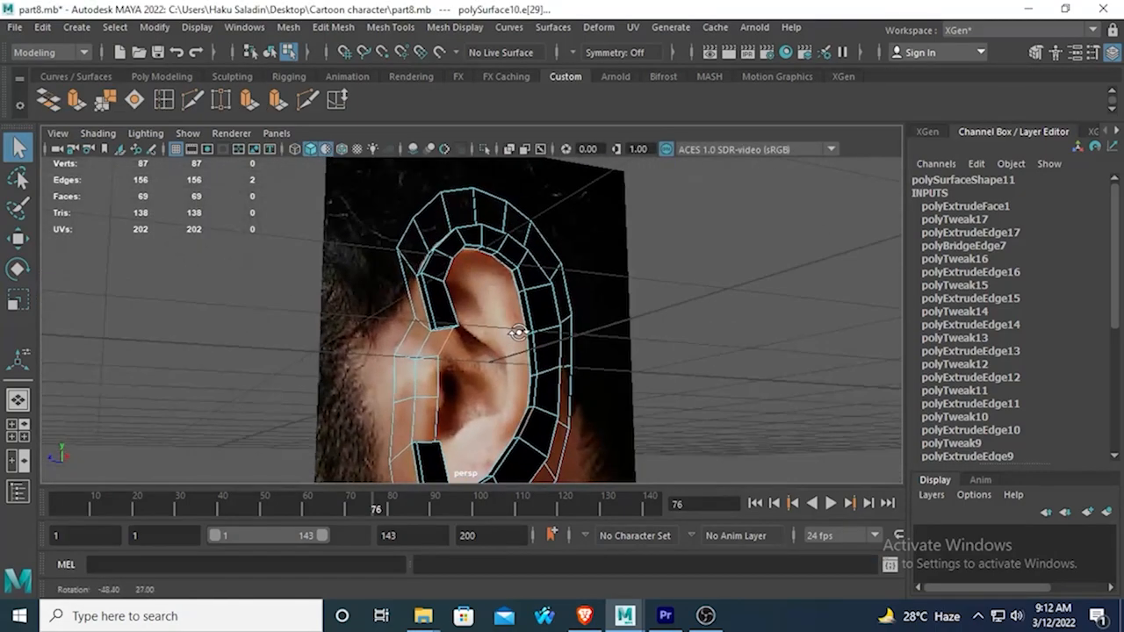
left_click(452, 337, "shift")
left_click_drag(457, 356, 386, 325, "alt")
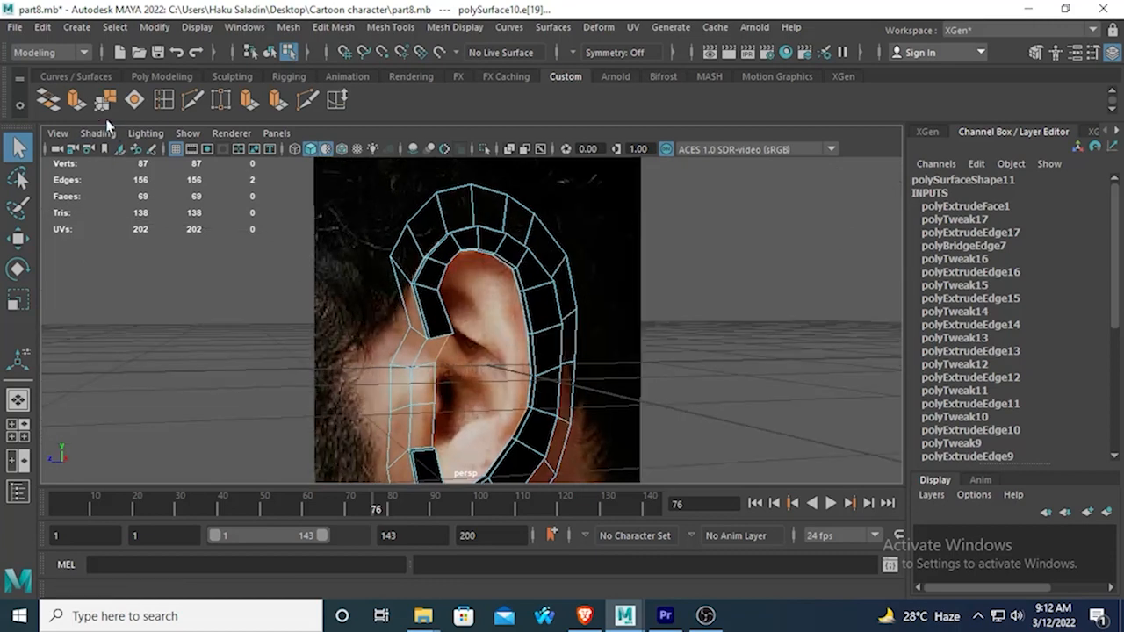
left_click(51, 102)
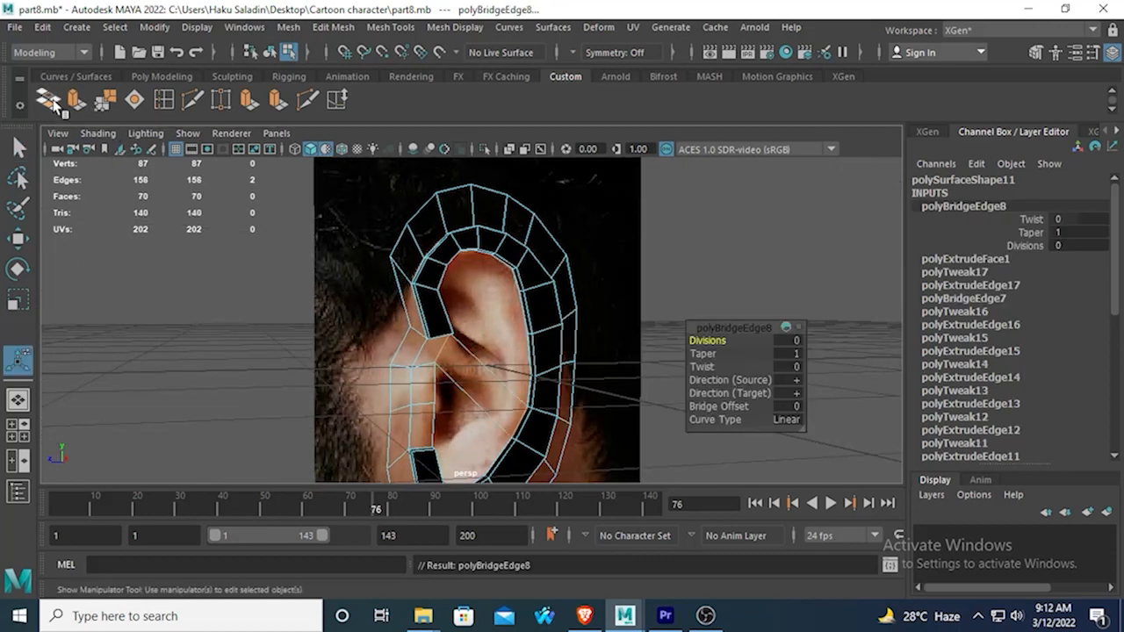
mouse_move(263, 290)
left_mouse_down("alt")
mouse_move(271, 269)
mouse_move(251, 323)
mouse_move(261, 281)
left_mouse_up("alt")
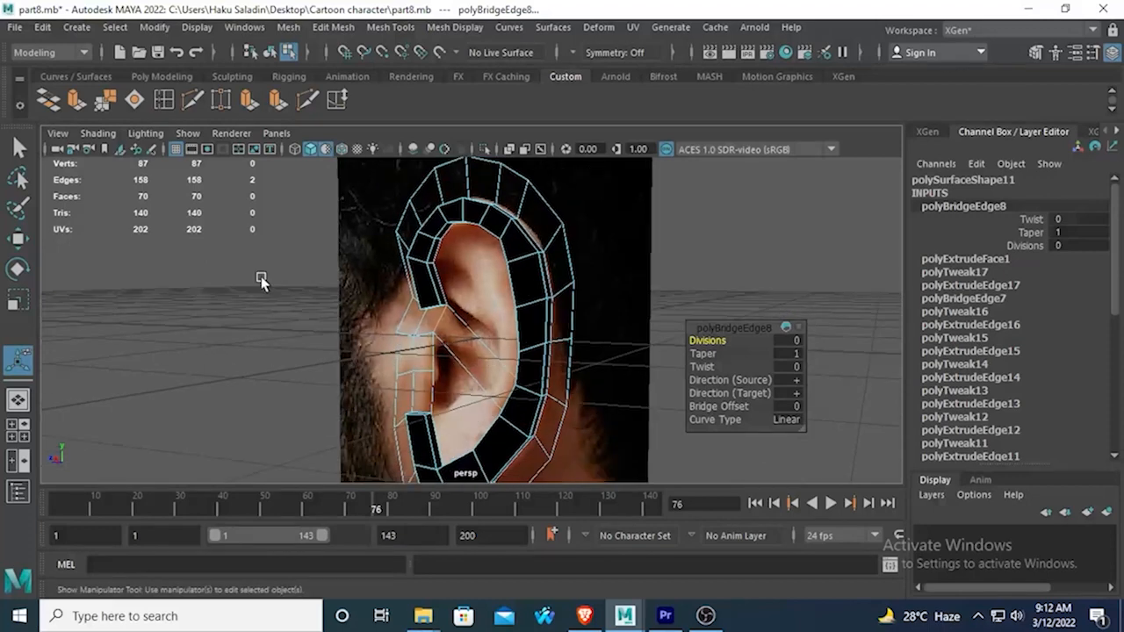
Insert two edge loops across the new bridge face in the side view, dividing it into three sections.
key("space")
key("space")
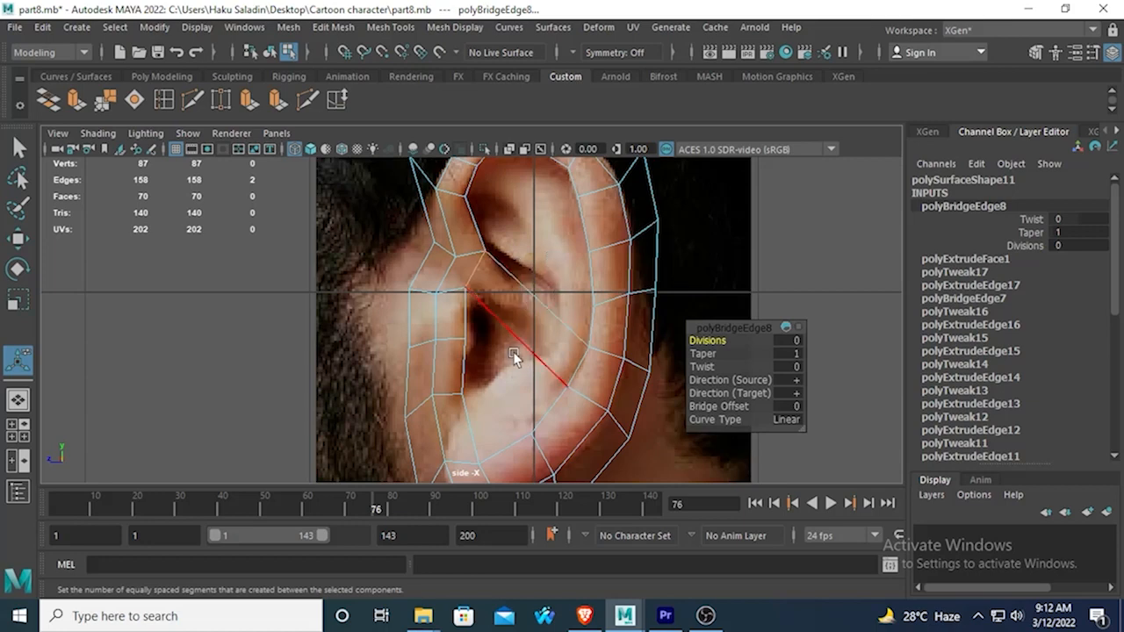
left_click(474, 318)
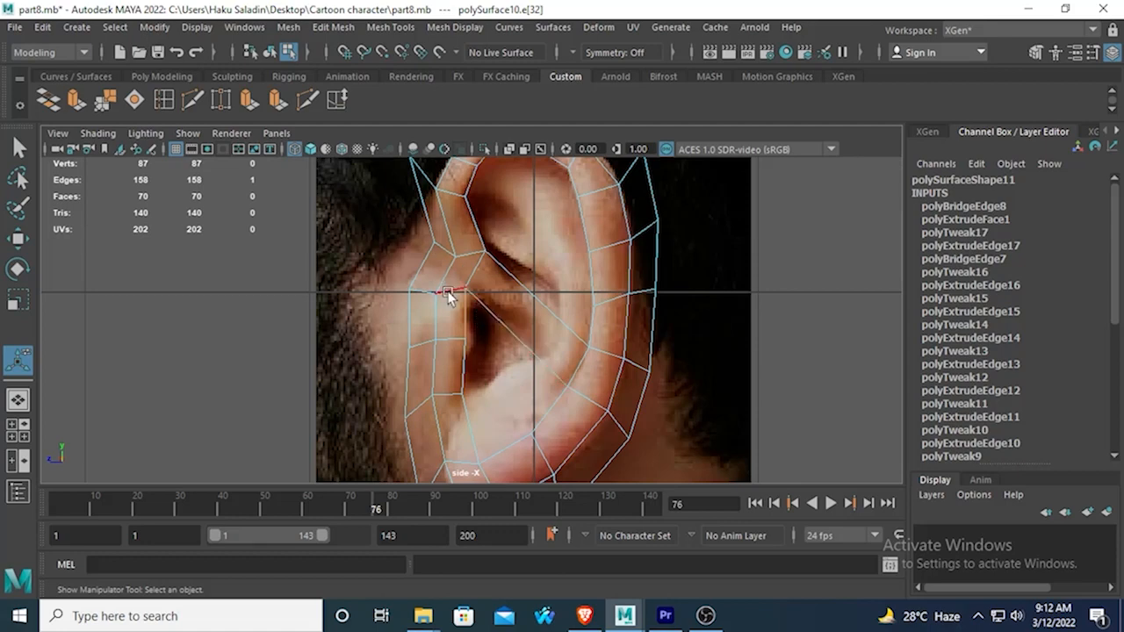
left_click(163, 99)
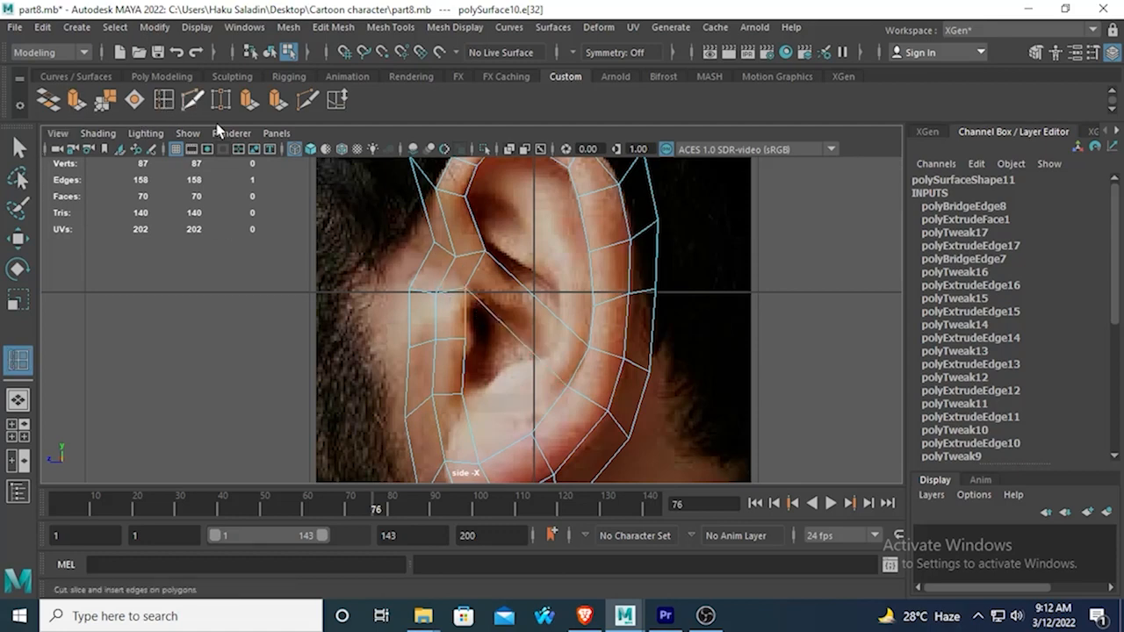
left_click(494, 320)
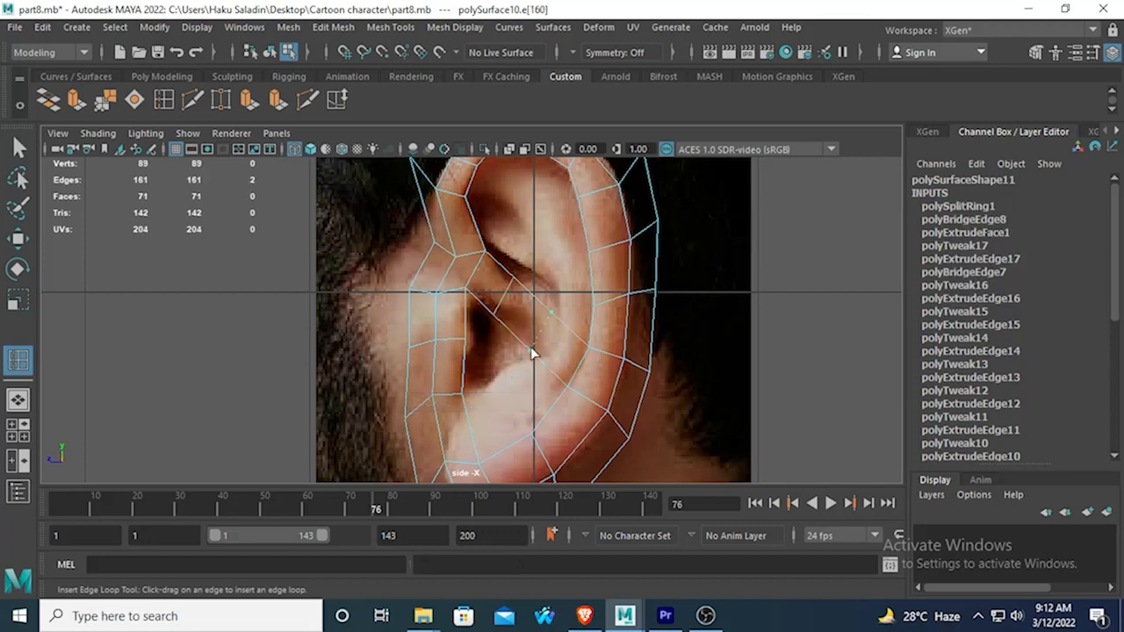
left_click(532, 353)
left_click(17, 147)
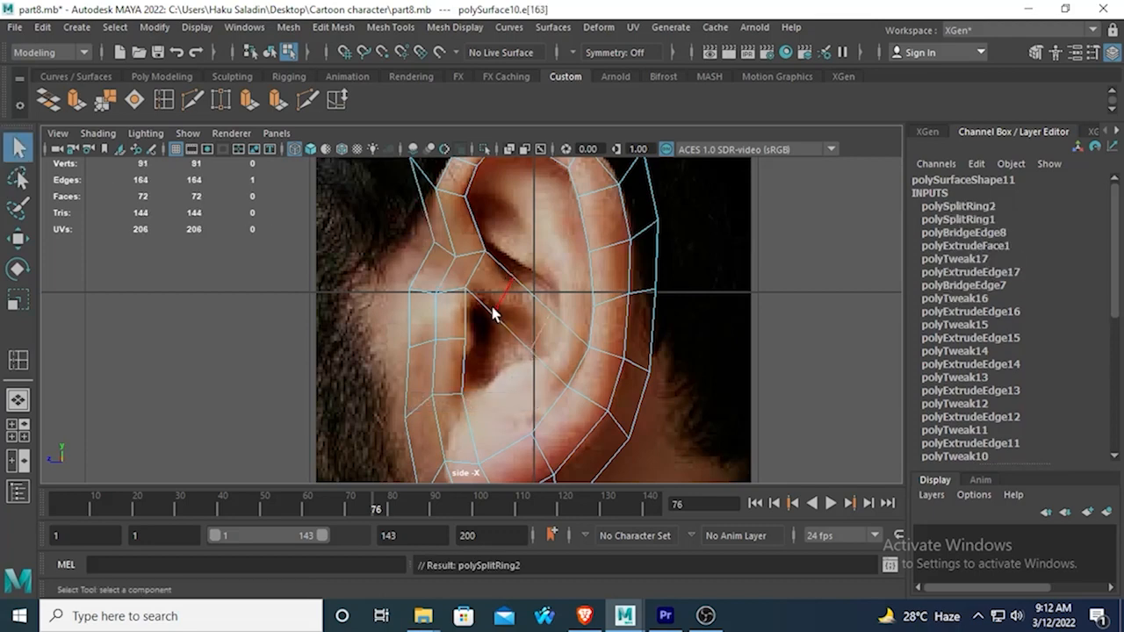
Move both vertices of the front edge loop on the bridge to follow the fold above the ear canal in the reference.
right_click_drag(487, 219, 410, 207)
left_click(491, 316)
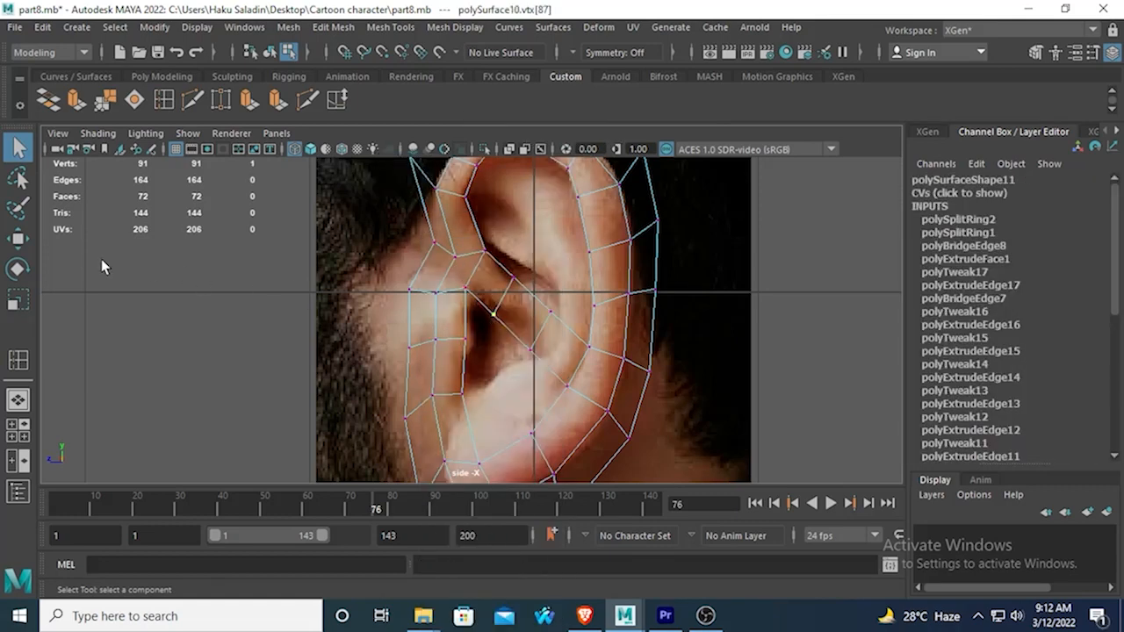
key("w")
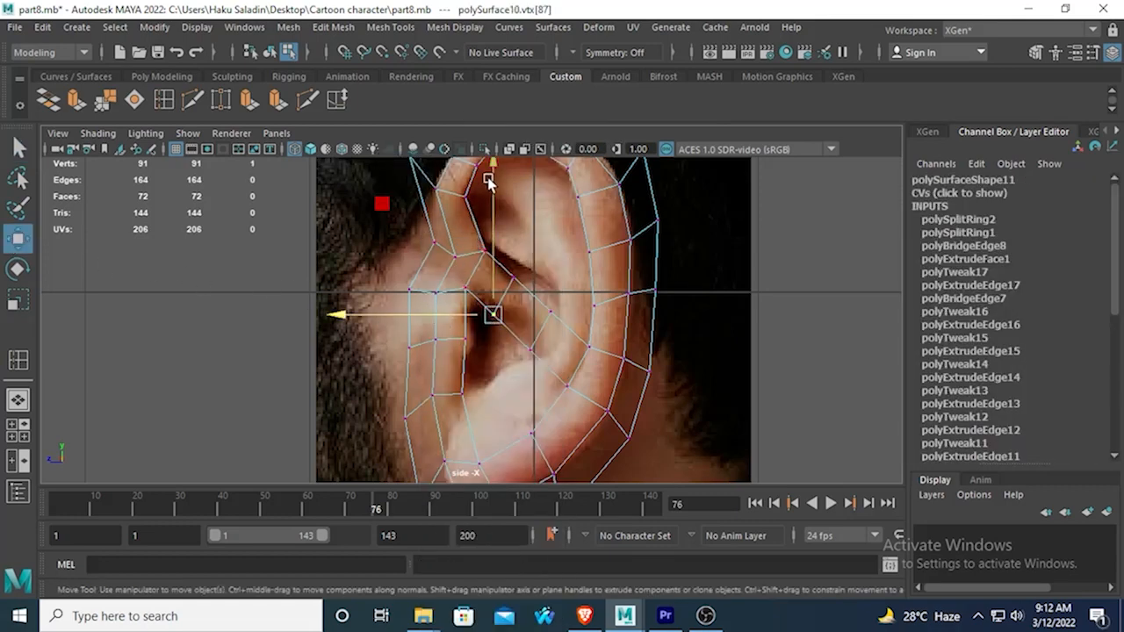
left_click_drag(495, 182, 494, 177)
left_click_drag(325, 307, 330, 306)
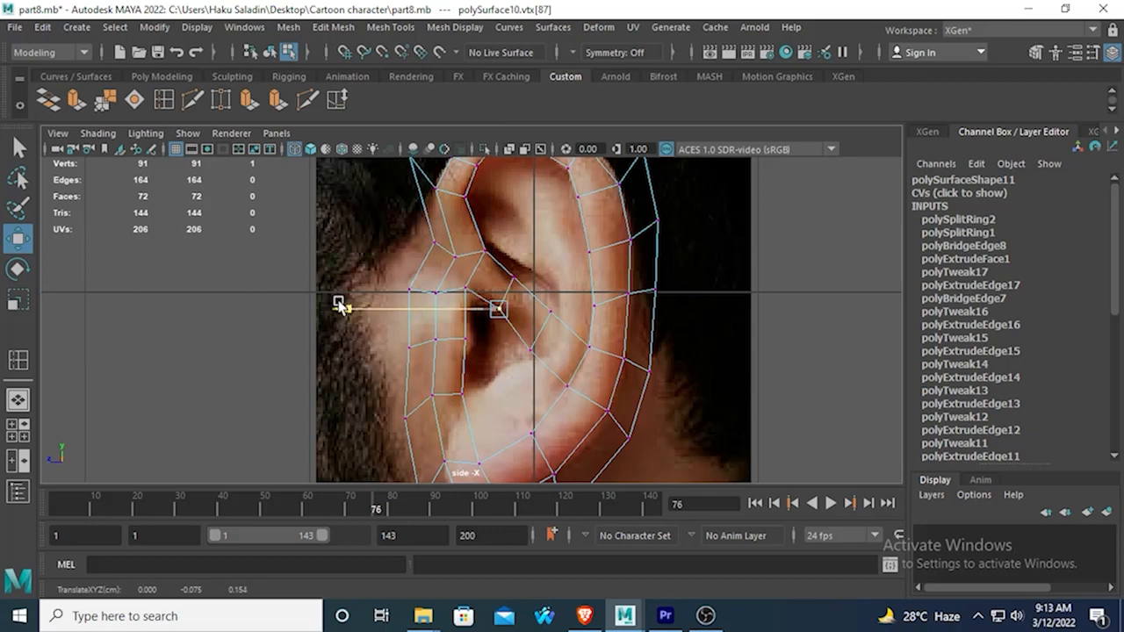
scroll(455, 361, "up", 1)
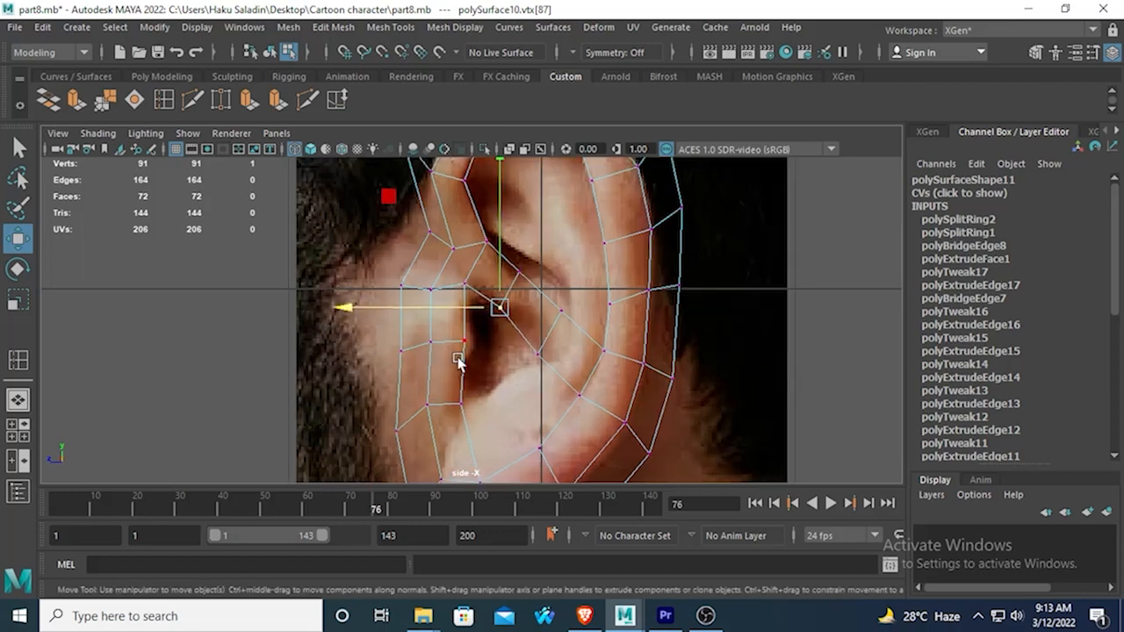
left_click(518, 268)
left_click_drag(518, 179, 517, 197)
left_click_drag(387, 287, 376, 287)
Raise both vertices of the rear edge loop so the bridge curves along the fold behind the ear canal.
left_click(559, 311)
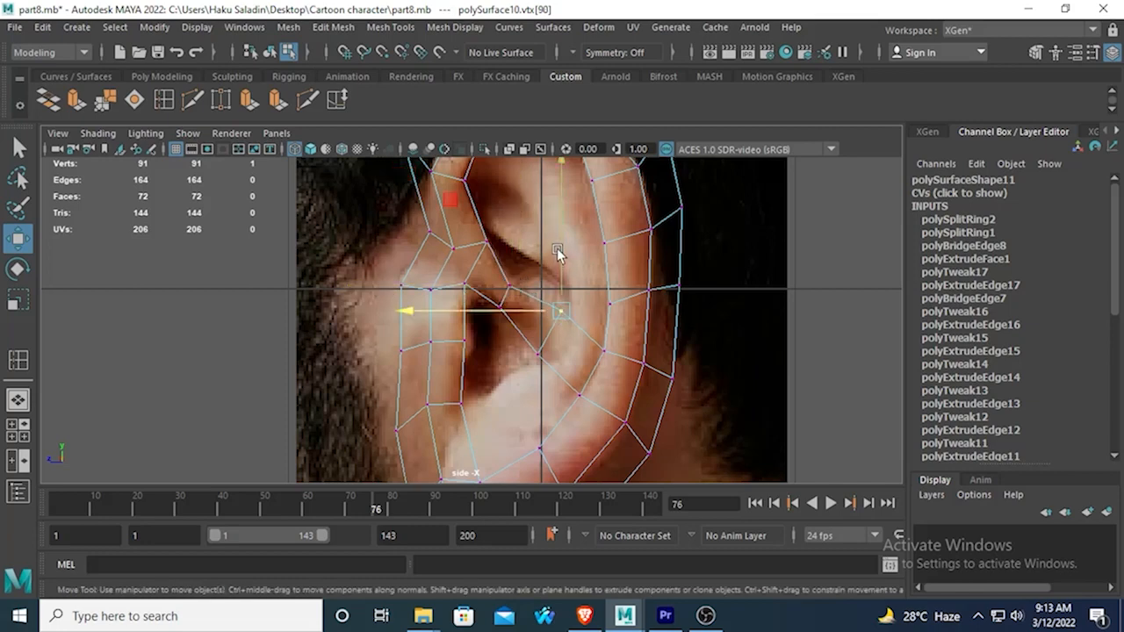
left_click_drag(556, 248, 540, 231)
left_click(529, 356)
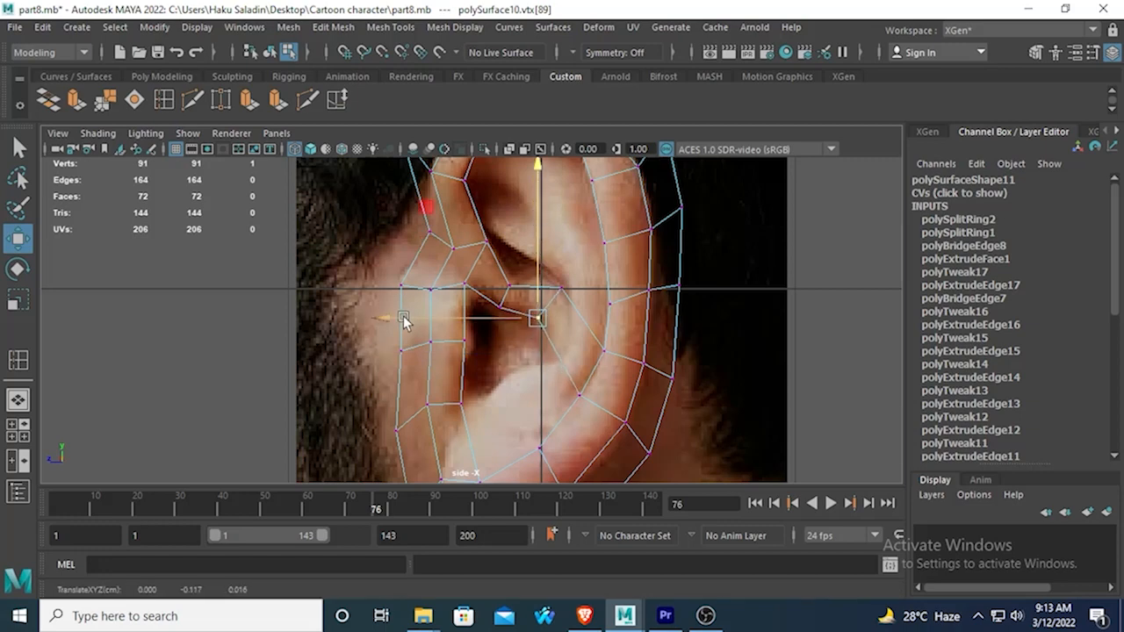
left_click_drag(397, 319, 401, 319)
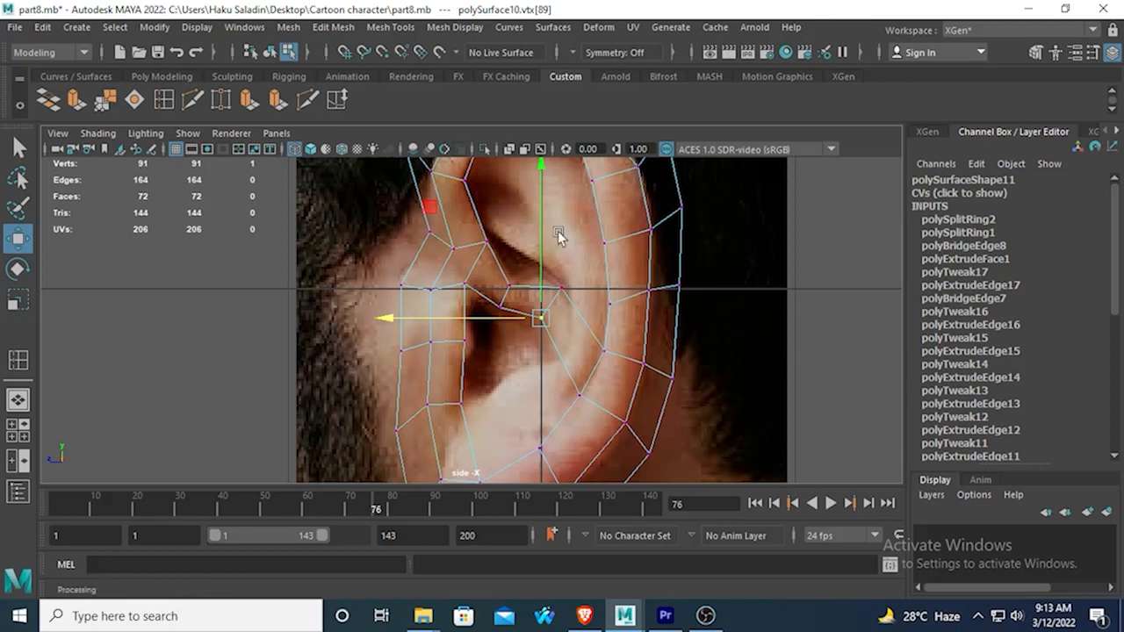
Bridge the upper front edge of the ear canal to the inner-rim edge just above the earlobe, with 2 divisions.
middle_click_drag(572, 256, 601, 320, "alt")
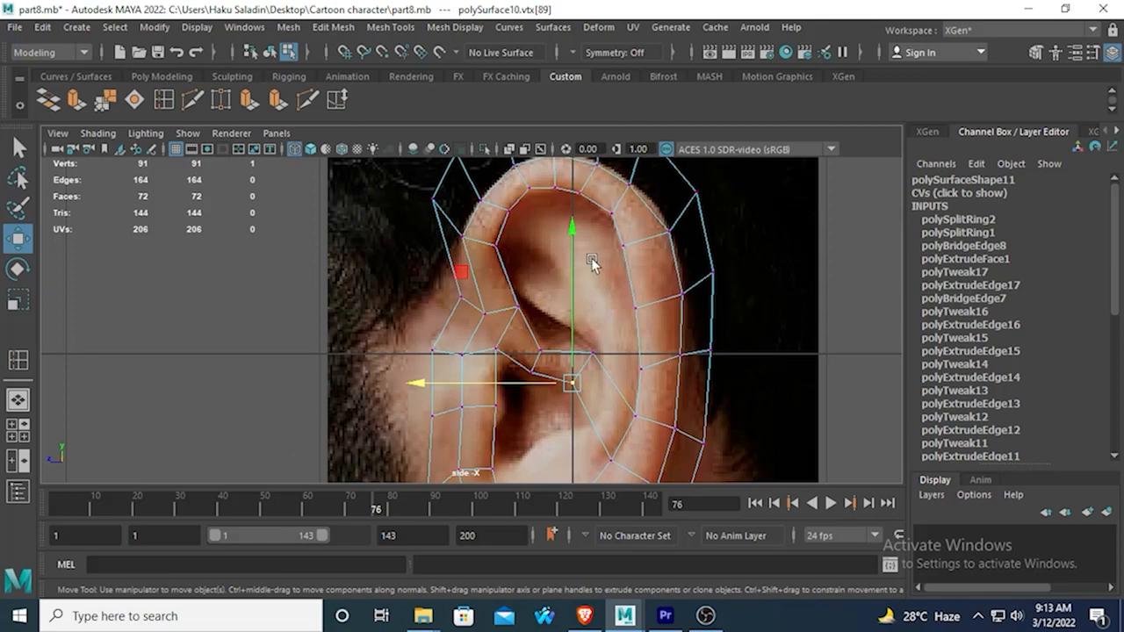
middle_click_drag(560, 277, 568, 211, "alt")
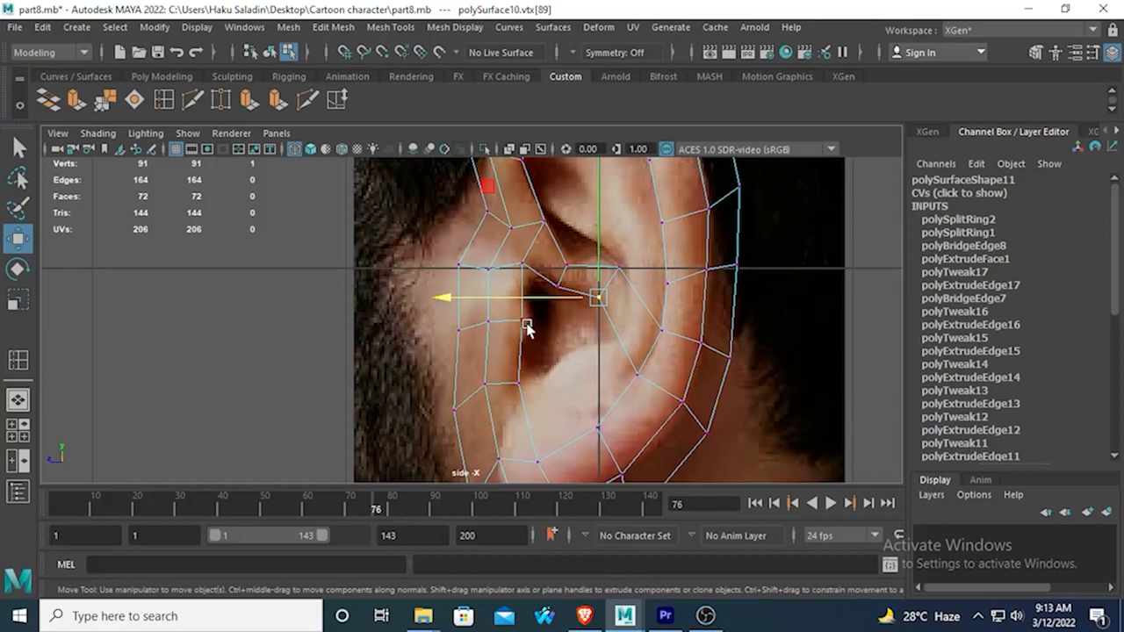
scroll(537, 349, "up", 1)
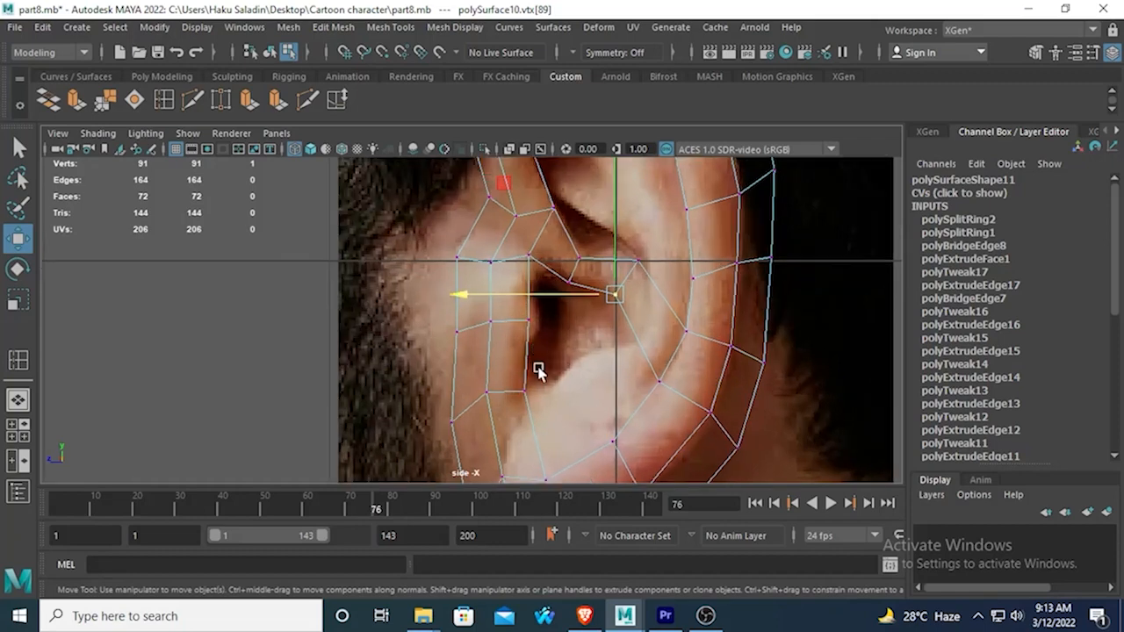
middle_click_drag(562, 365, 500, 296, "alt")
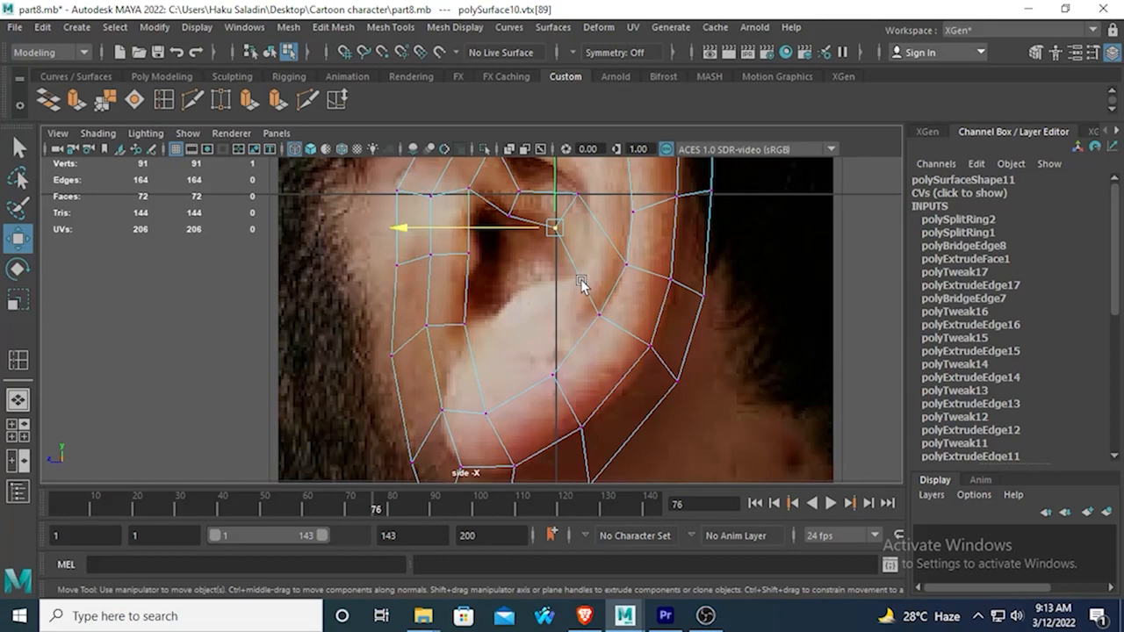
middle_click_drag(585, 253, 582, 331, "alt")
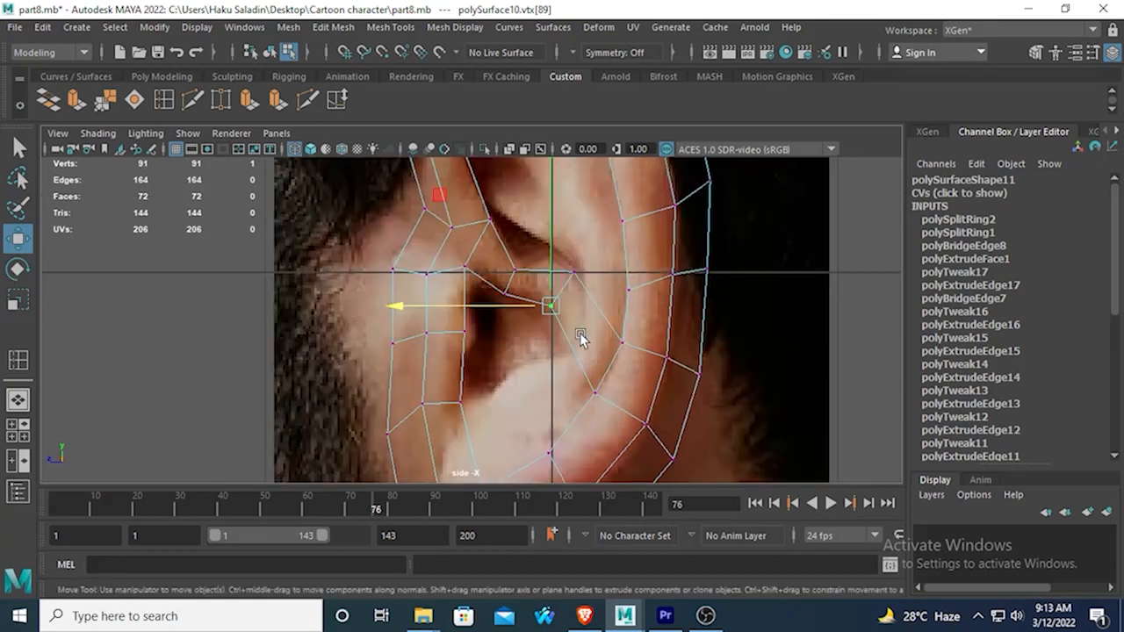
left_click(19, 147)
right_click_drag(449, 299, 454, 115)
left_click(468, 307)
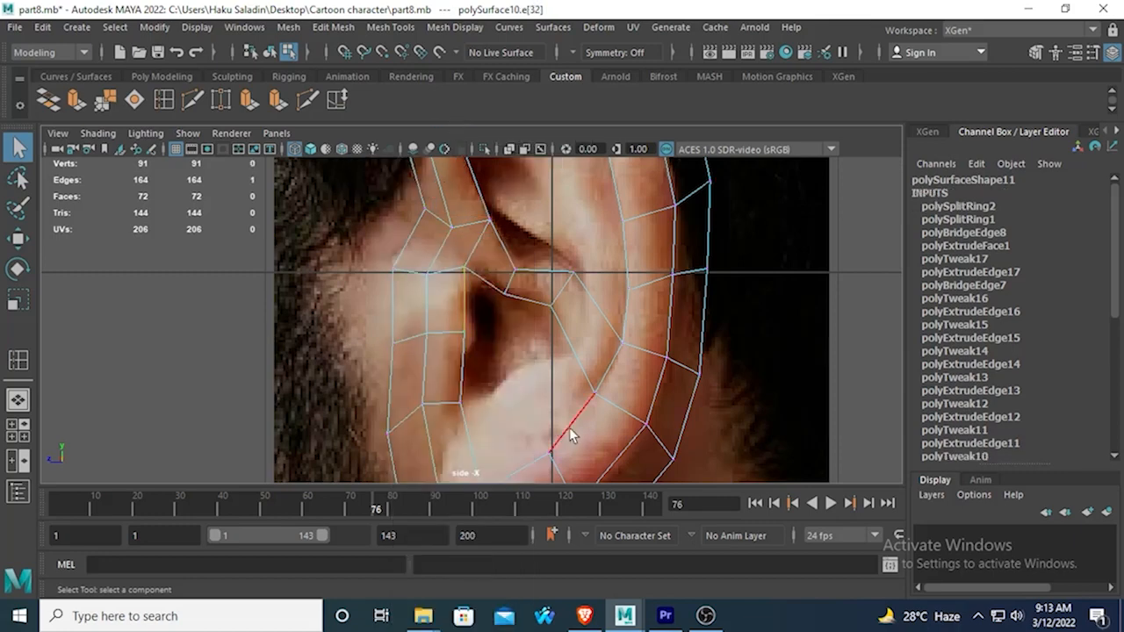
key("space")
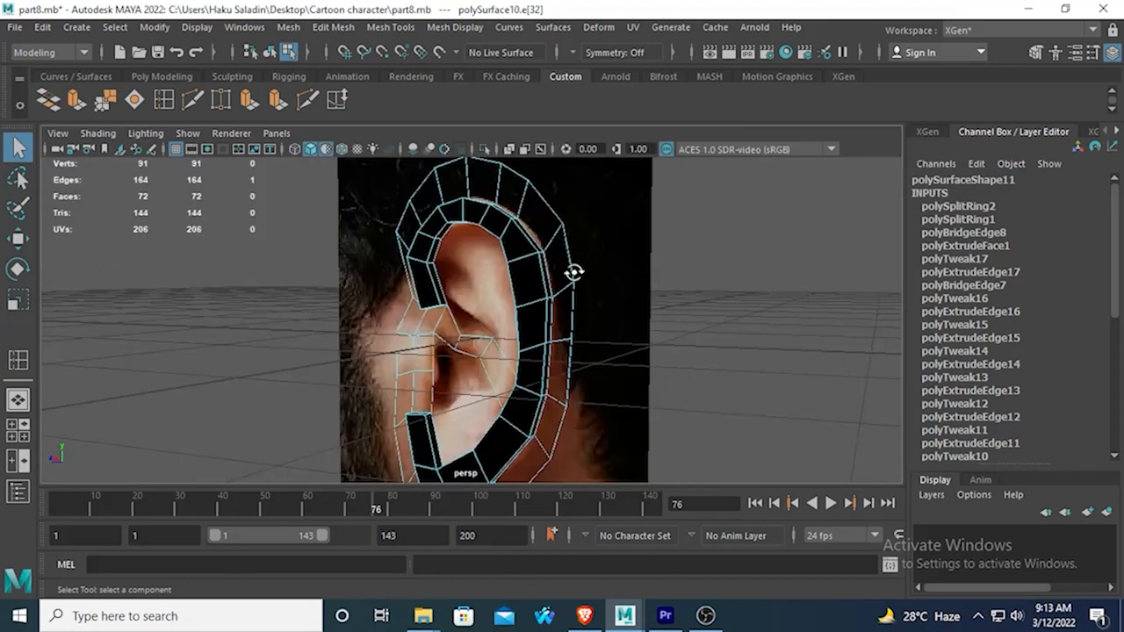
left_click_drag(574, 268, 606, 330, "alt")
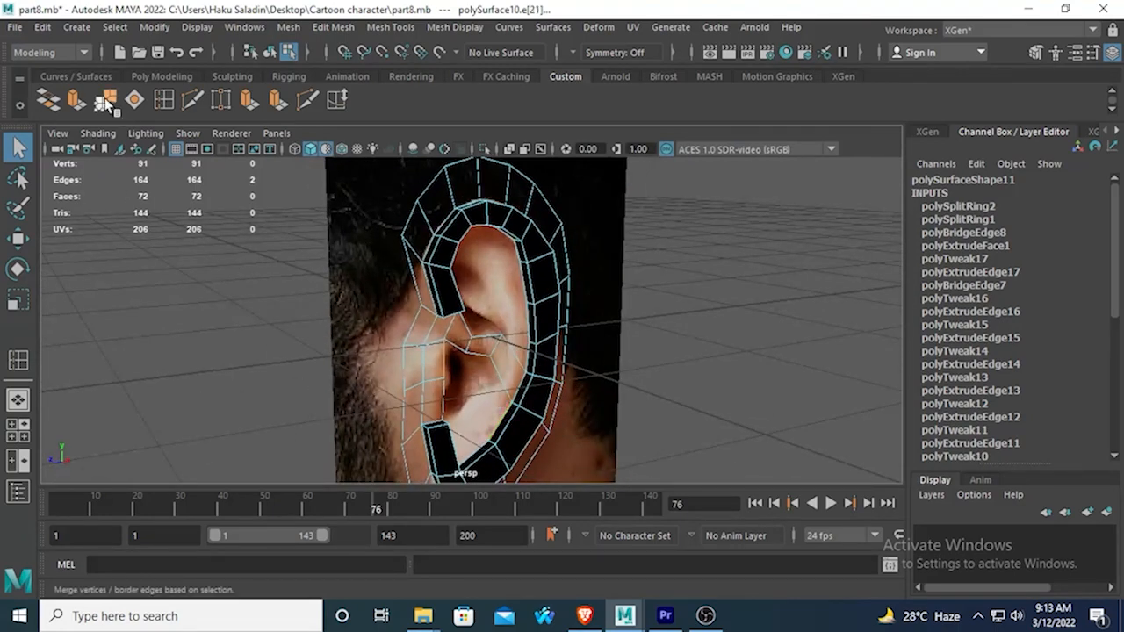
left_click(47, 100)
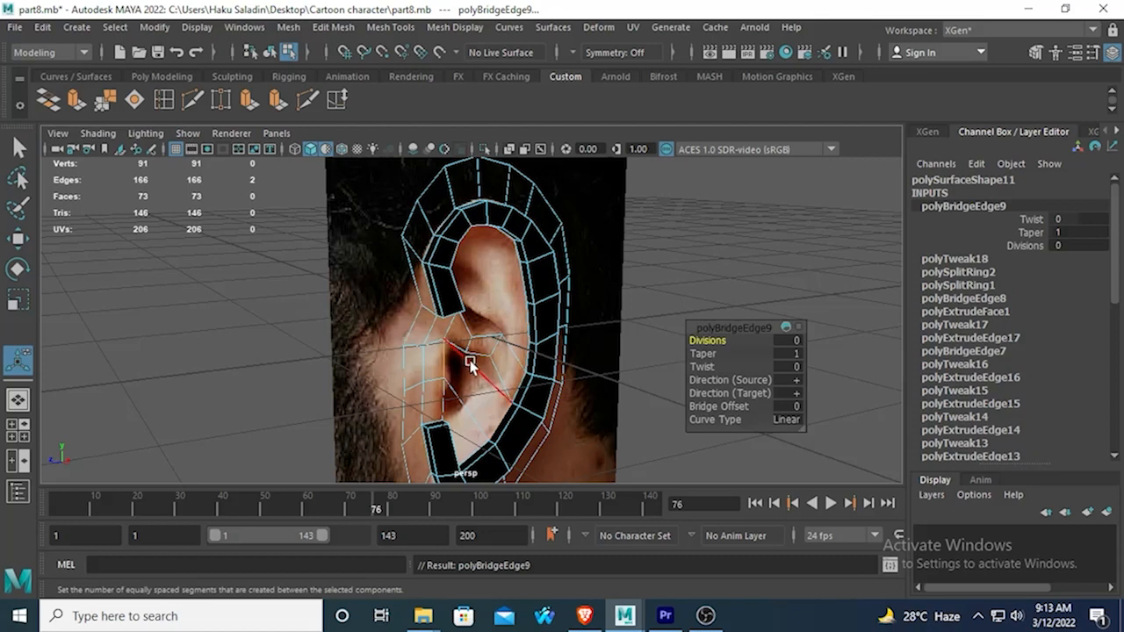
left_click_drag(699, 340, 714, 340)
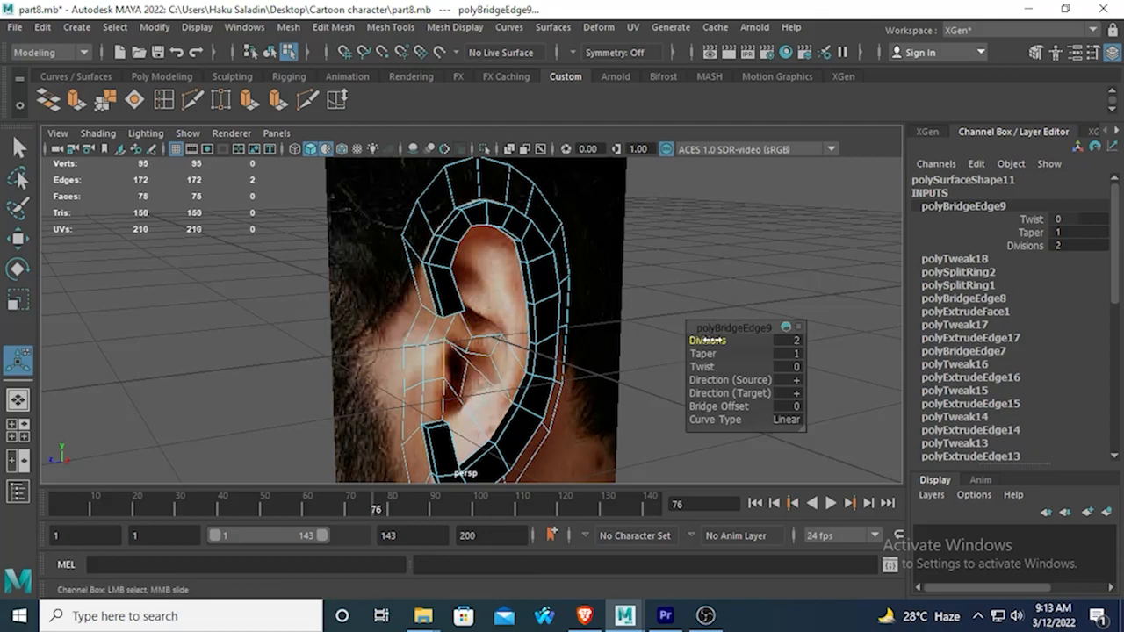
Target-weld the new bridge's two upper division vertices onto the neighbouring lower vertices of the fold above the ear canal.
key("space")
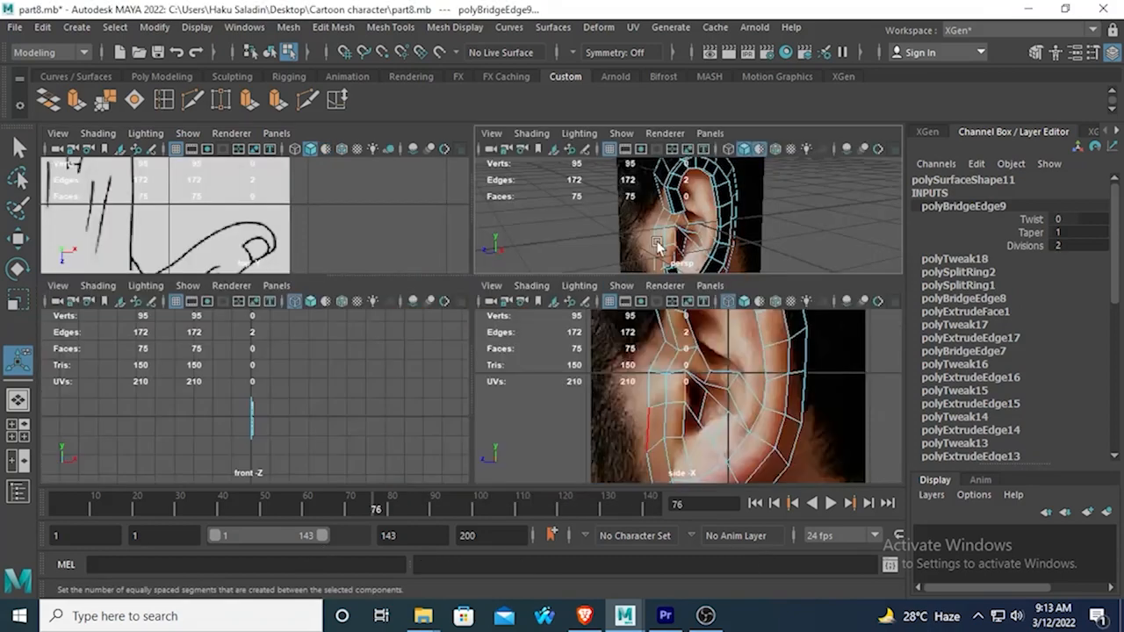
key("space")
scroll(571, 325, "down", 3)
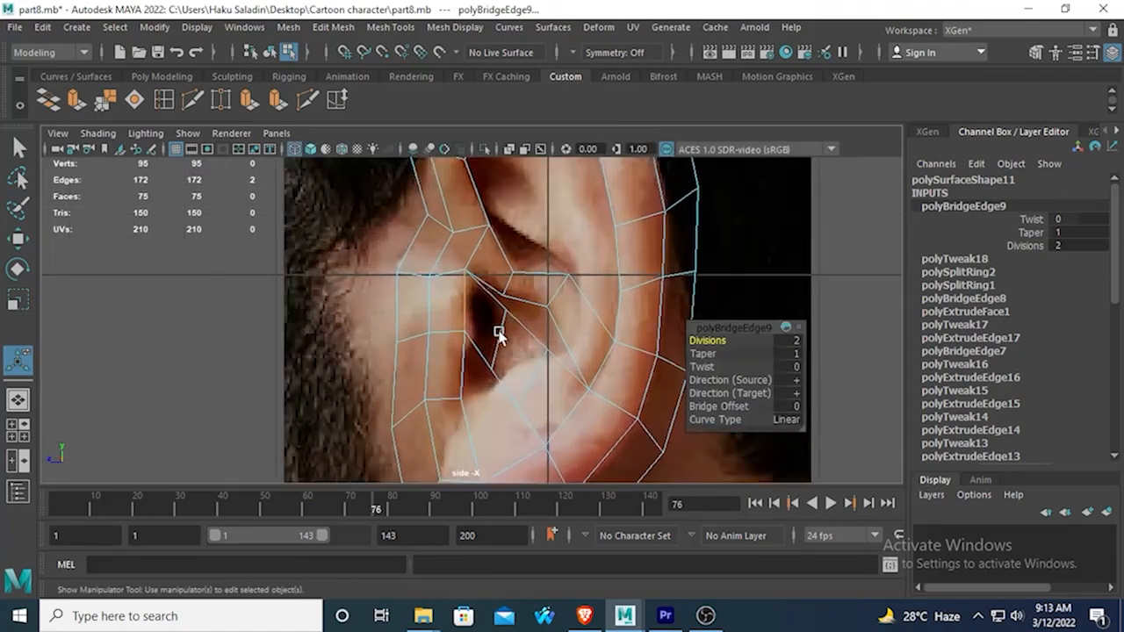
scroll(497, 334, "up", 3)
right_click(515, 309)
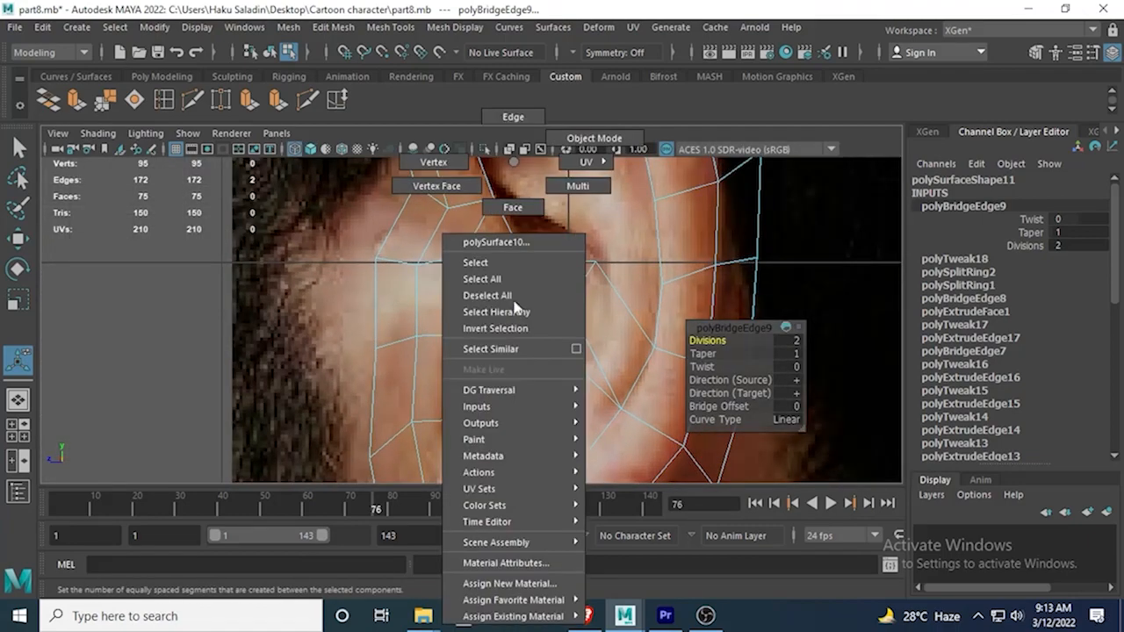
right_click_drag(514, 307, 469, 221)
left_click(516, 307)
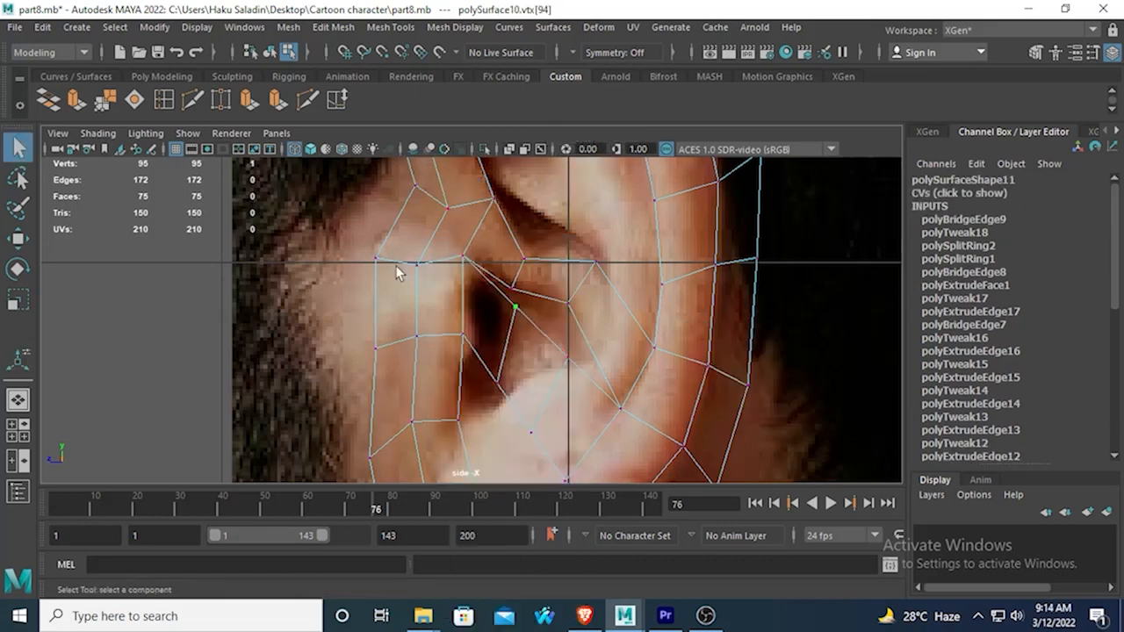
left_click(225, 102)
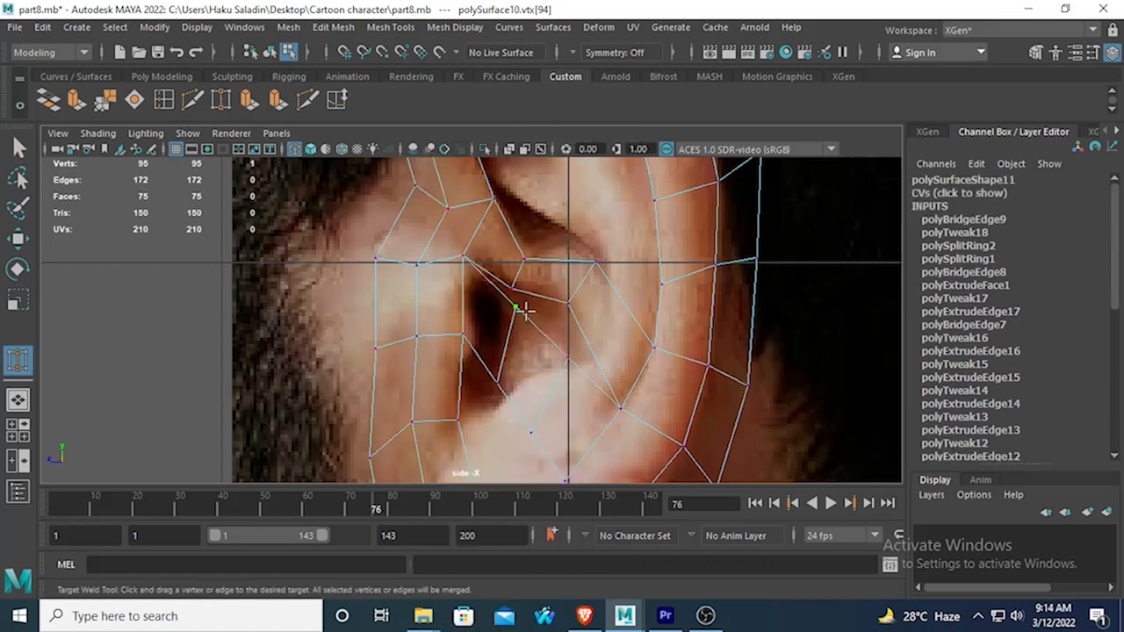
left_click_drag(515, 307, 567, 304)
Raise the bridge's two lower division vertices to follow the rim beneath the ear canal in the side-view reference.
left_click(18, 238)
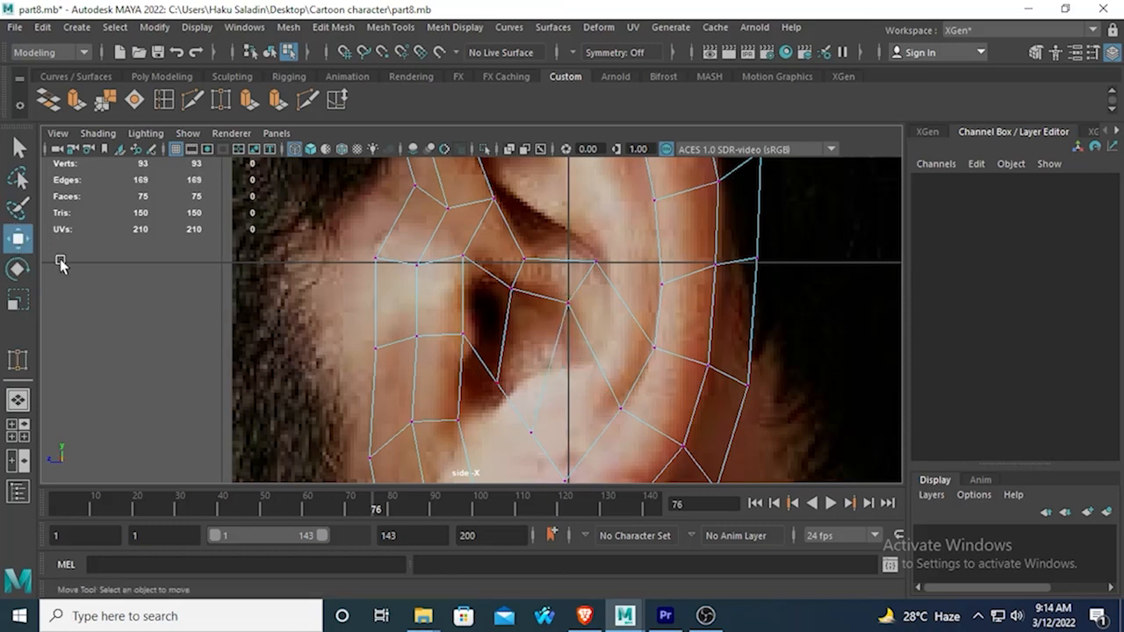
left_click(495, 386)
left_click_drag(495, 386, 502, 343)
left_click(532, 430)
left_click_drag(533, 430, 547, 361)
mouse_move(528, 368)
middle_mouse_down("alt")
mouse_move(541, 327)
mouse_move(533, 349)
middle_mouse_up("alt")
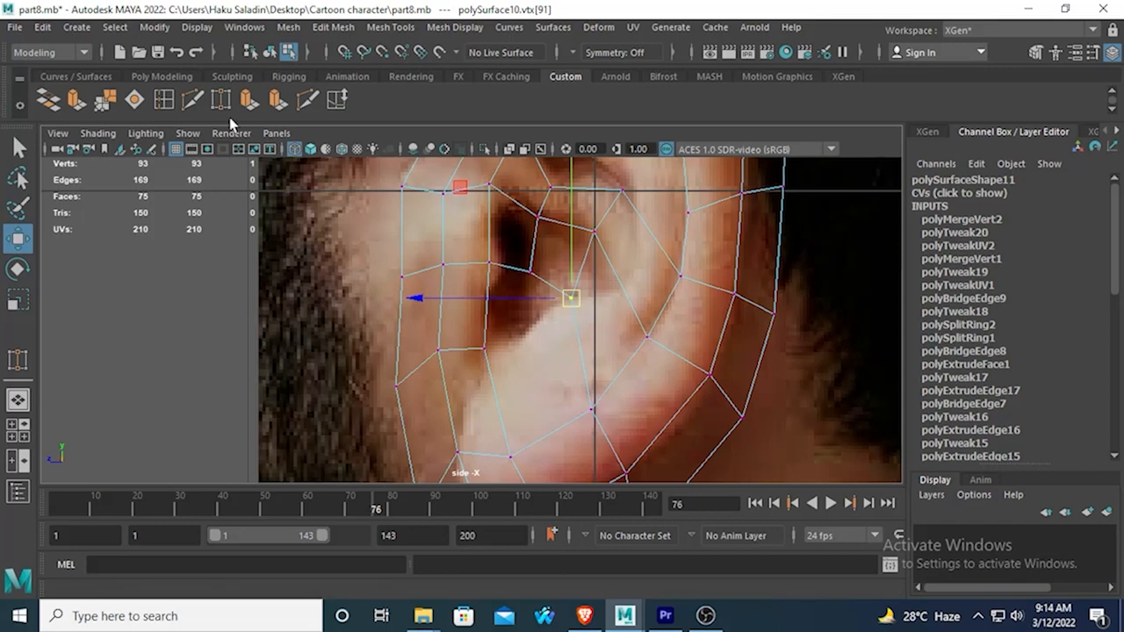
Insert an edge loop through the two faces between the ear canal and the rear inner rim.
left_click(166, 100)
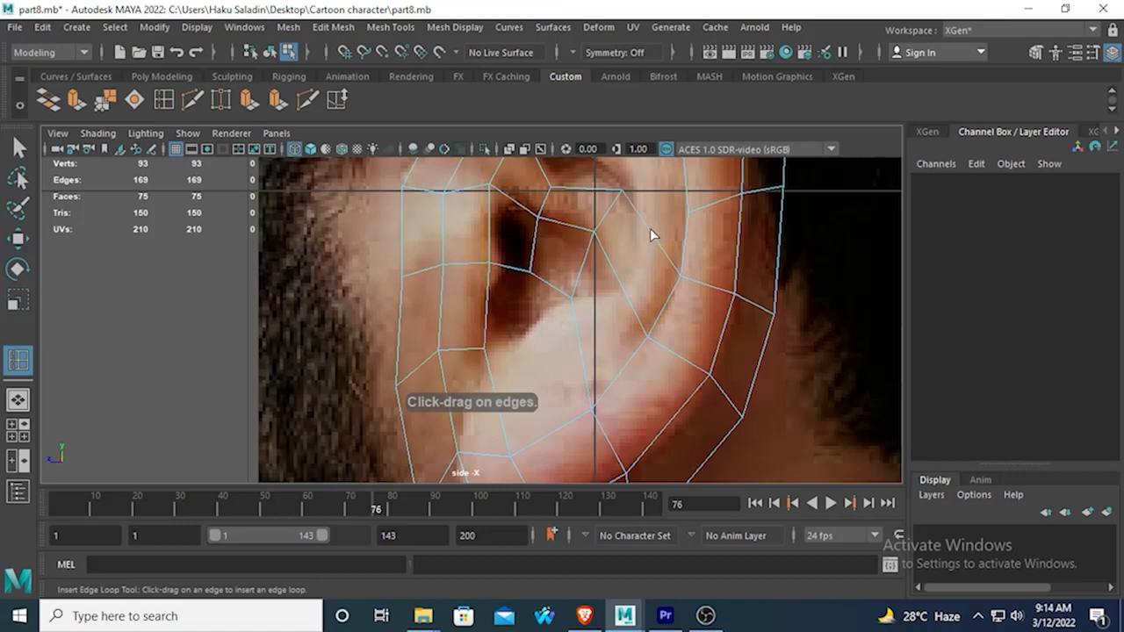
left_click(651, 234)
middle_click_drag(639, 225, 605, 306, "alt")
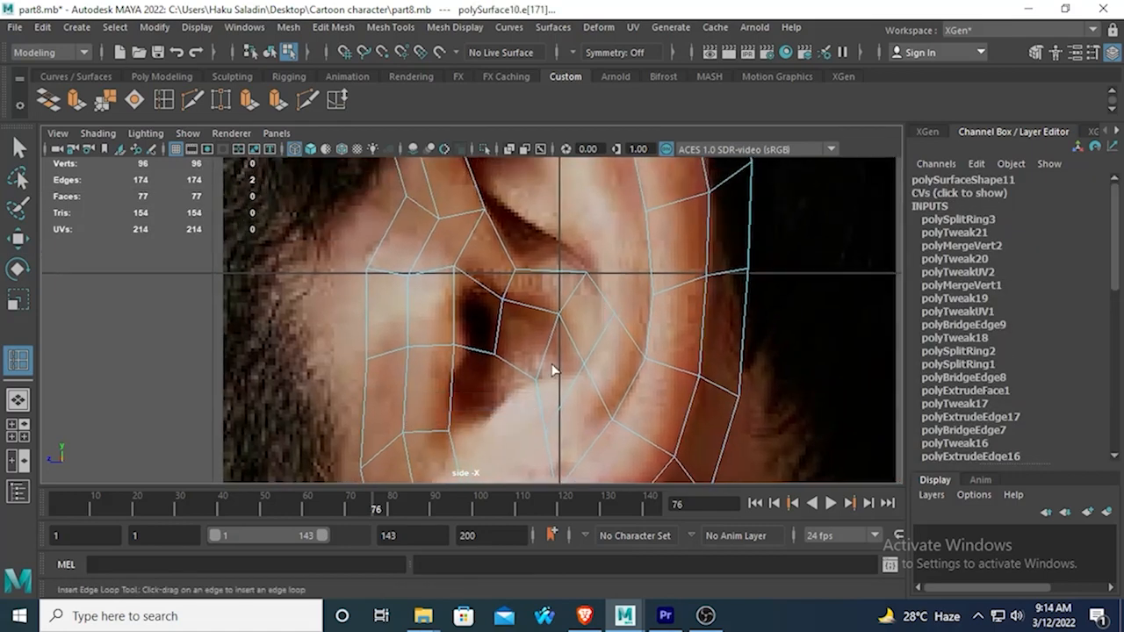
middle_click_drag(553, 371, 586, 278, "alt")
key("q")
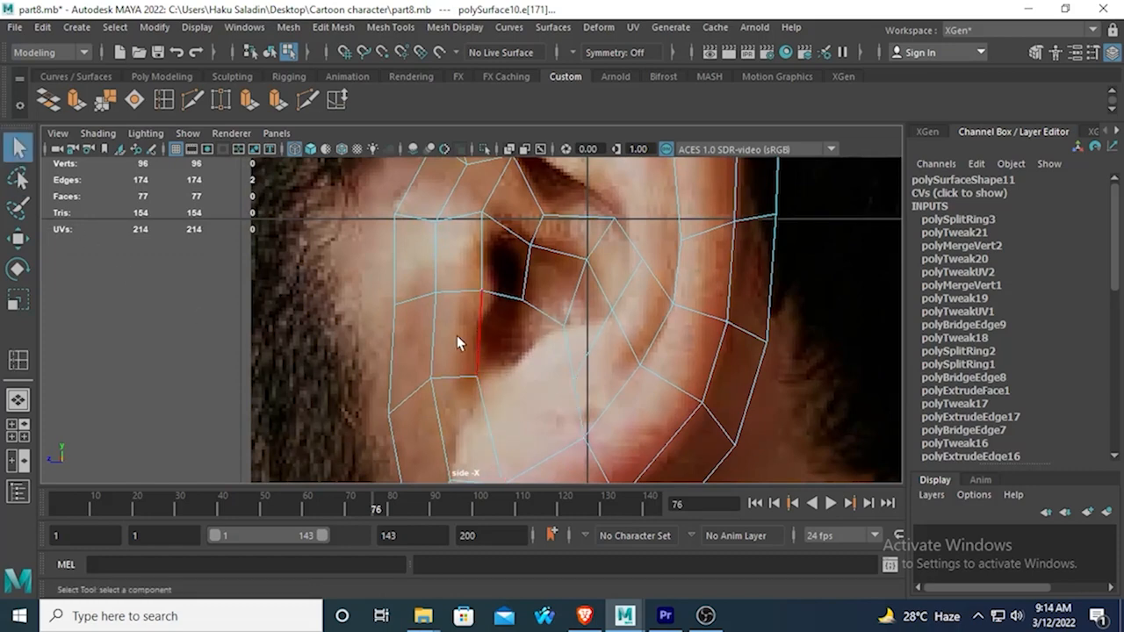
Insert an edge loop across the rim at the earlobe, through the middle of the long lower inner-rim edge.
middle_click_drag(504, 374, 532, 304, "alt")
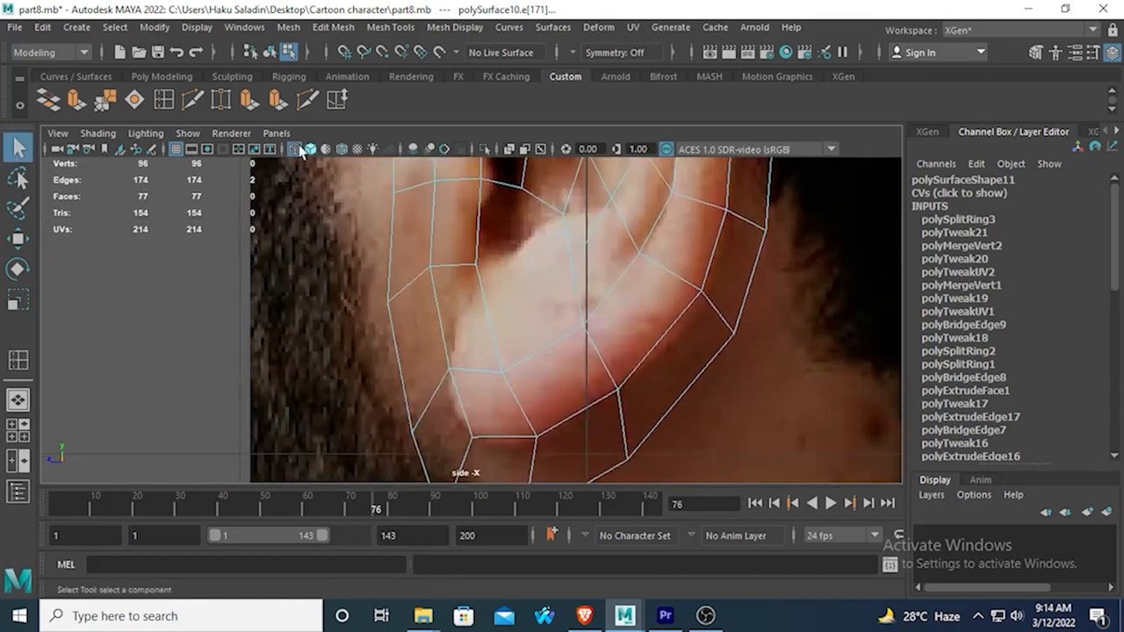
left_click(165, 97)
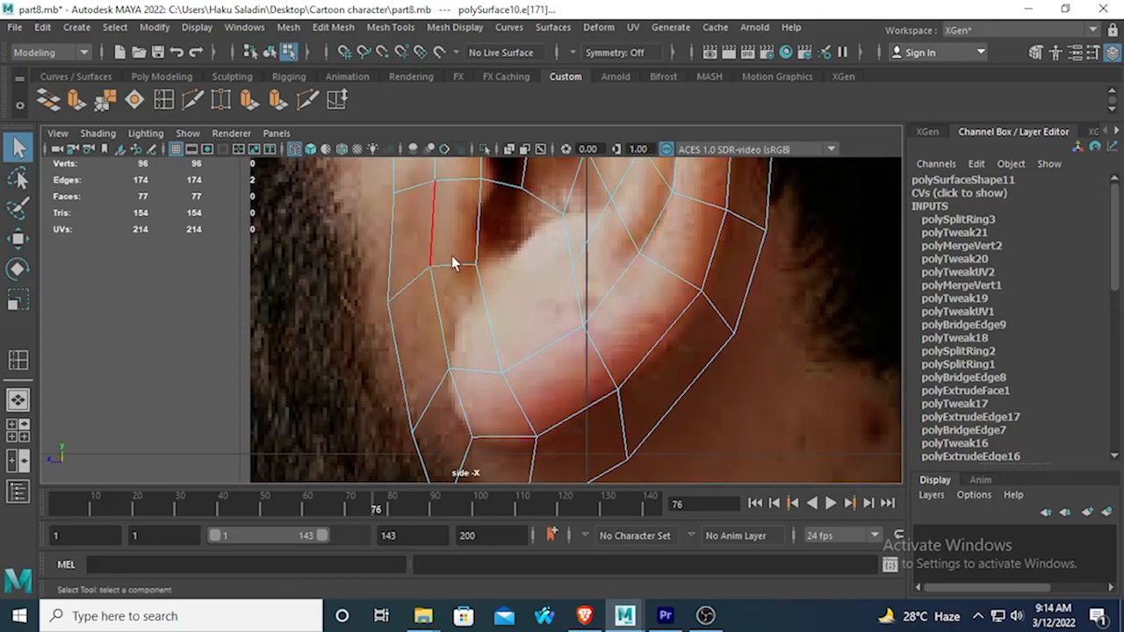
left_click(543, 348)
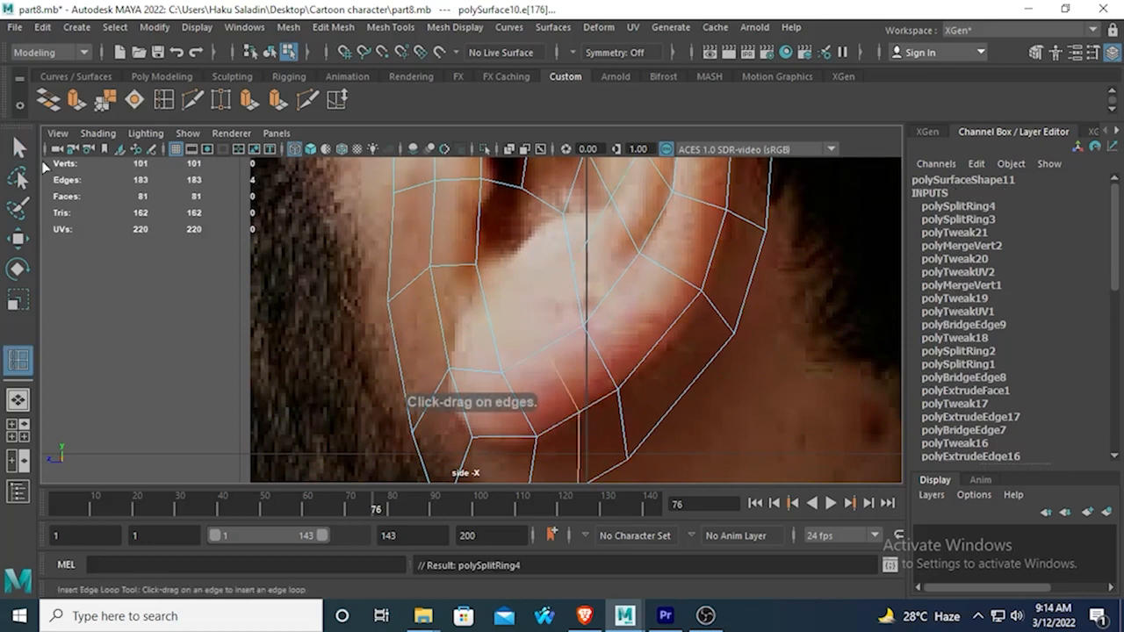
key("q")
Bridge the lower side edge of the ear-canal strip to the front inner-rim edge of the earlobe, with 1 division.
left_click(584, 306)
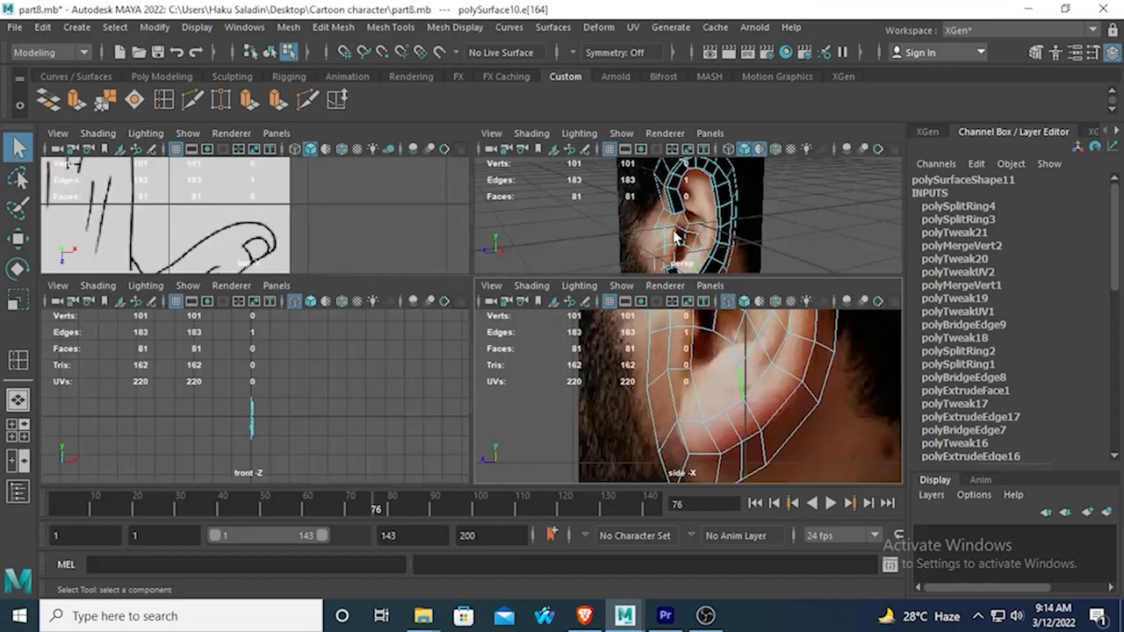
key("space")
key("space")
left_click_drag(570, 293, 494, 365, "alt")
left_click(486, 369, "shift")
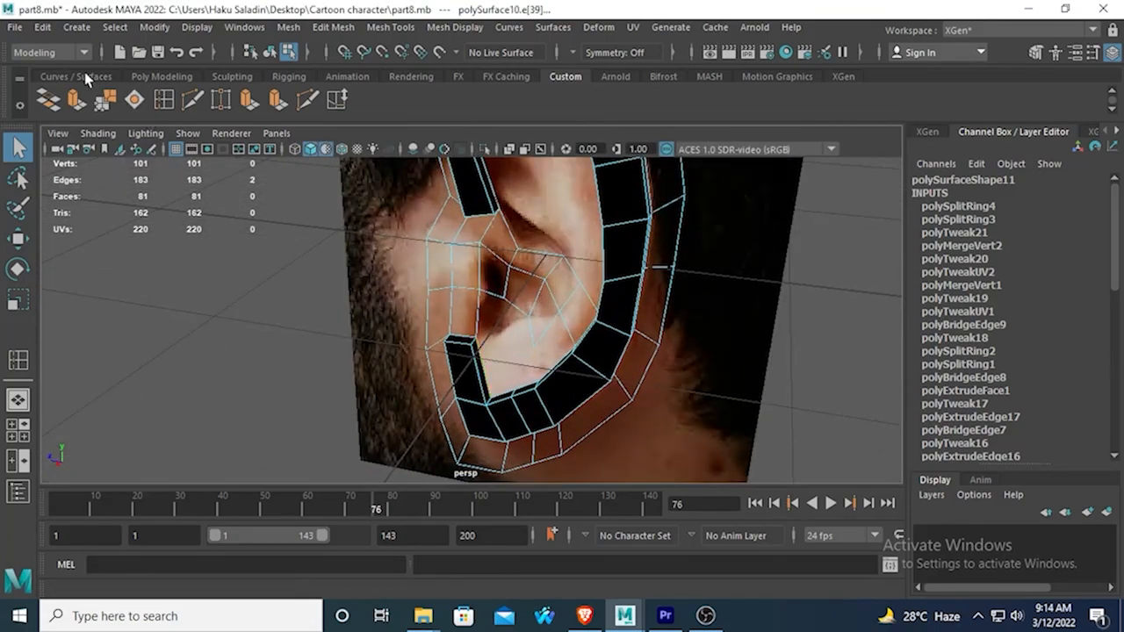
left_click(51, 102)
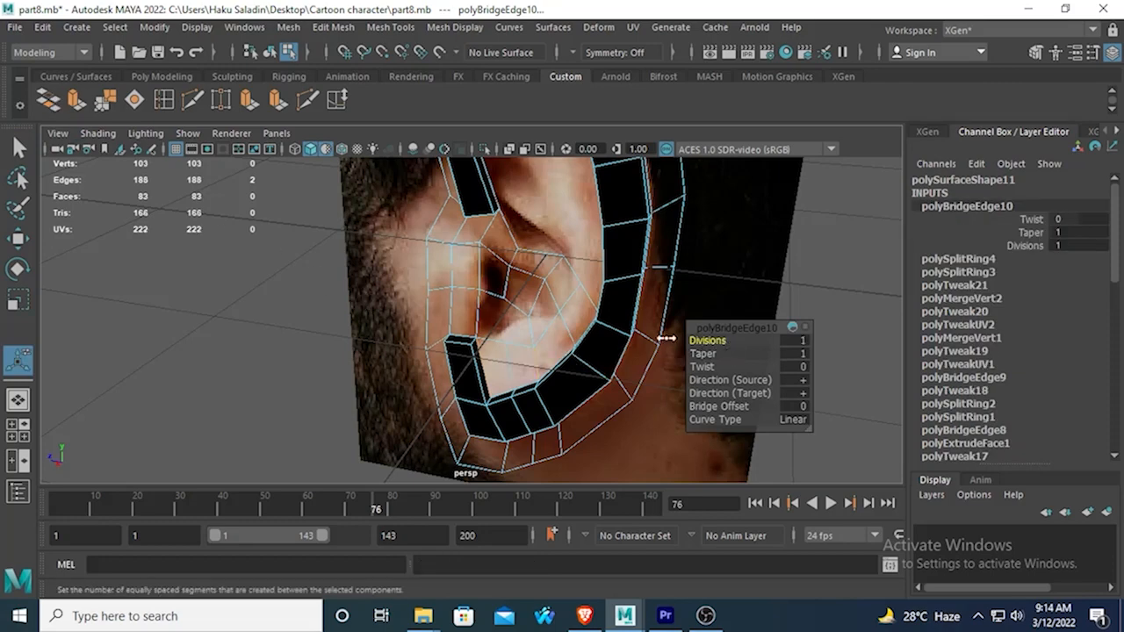
Fill the two gaps between the ear canal and the new lower bridge by bridging their adjacent edges with 0 divisions.
scroll(571, 356, "up", 4)
left_click(523, 291)
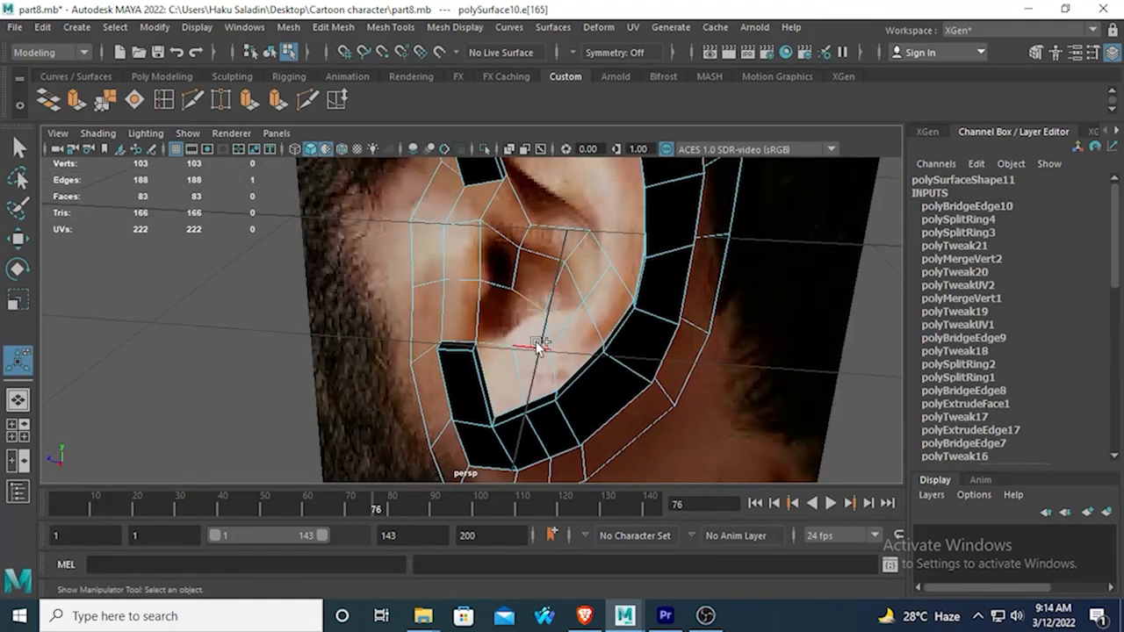
left_click(537, 344, "shift")
left_click(50, 102)
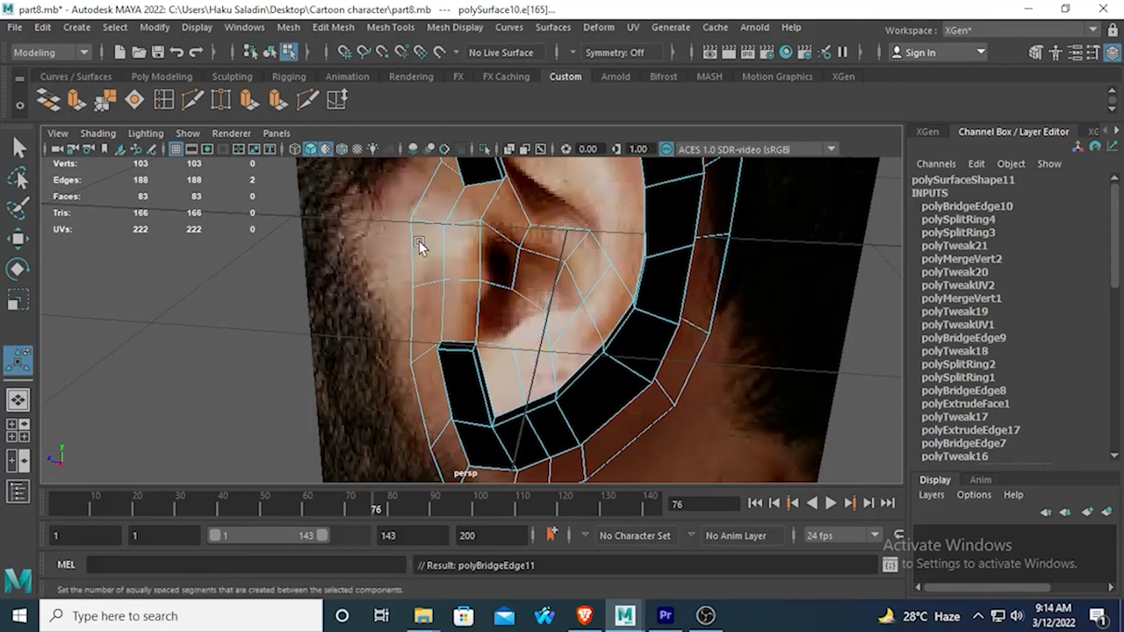
left_click(486, 330)
left_click(482, 346, "shift")
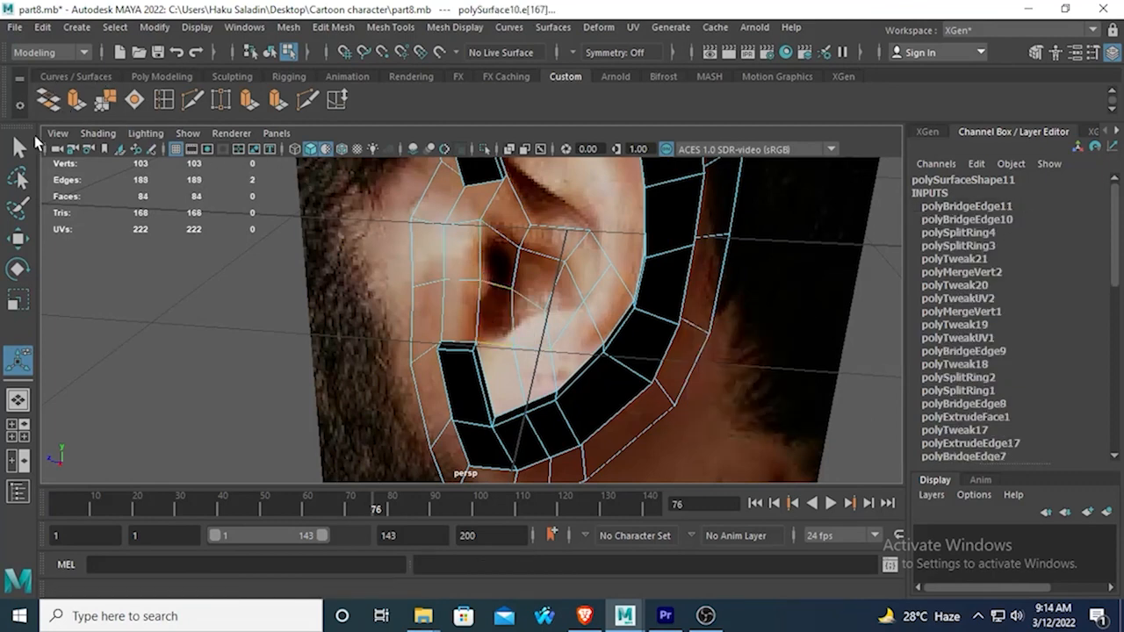
left_click(51, 102)
Examine the filled lower ear and the open upper hollow from several angles in the perspective view.
left_click_drag(341, 302, 467, 299, "alt")
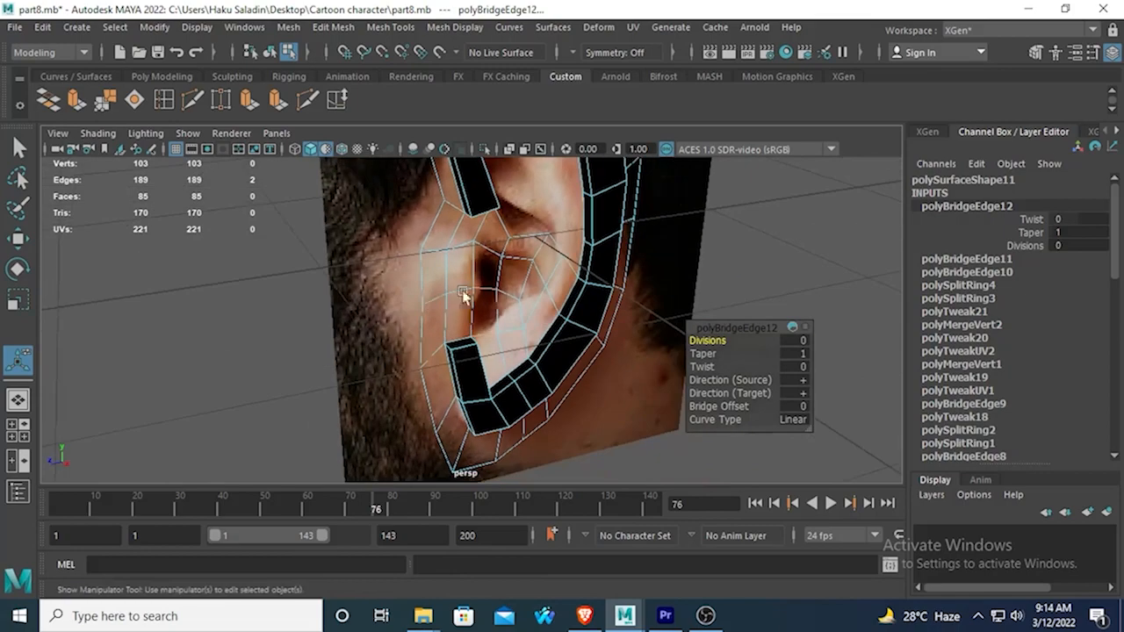
key("space")
key("space")
middle_click_drag(612, 238, 544, 281, "alt")
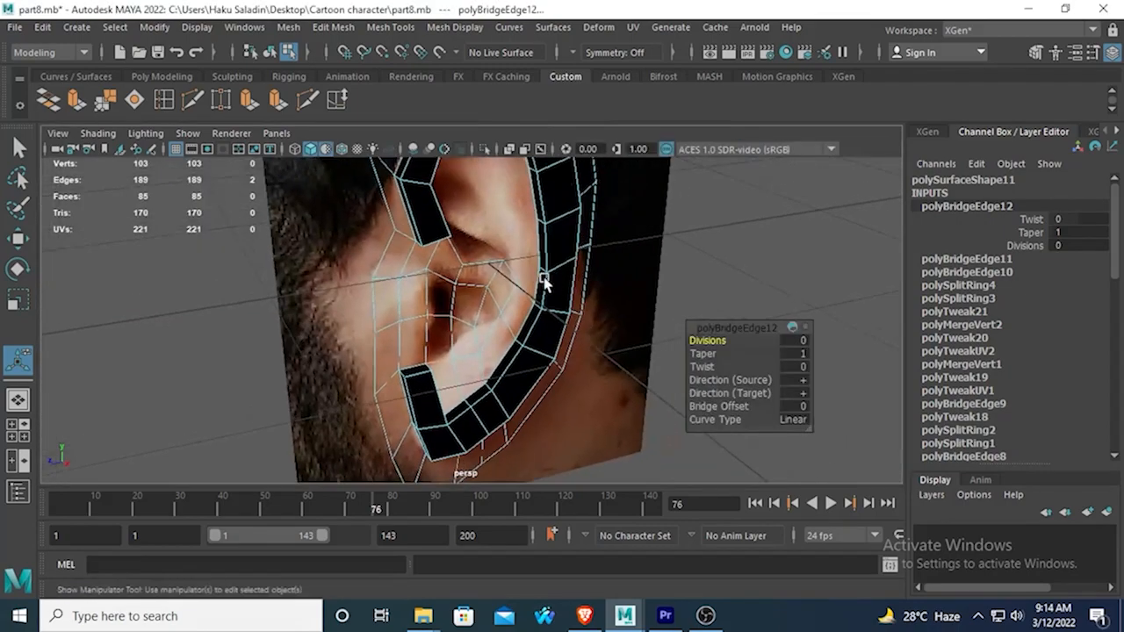
left_click_drag(544, 281, 562, 258, "alt")
middle_click_drag(561, 258, 517, 309, "alt")
scroll(516, 294, "up", 2)
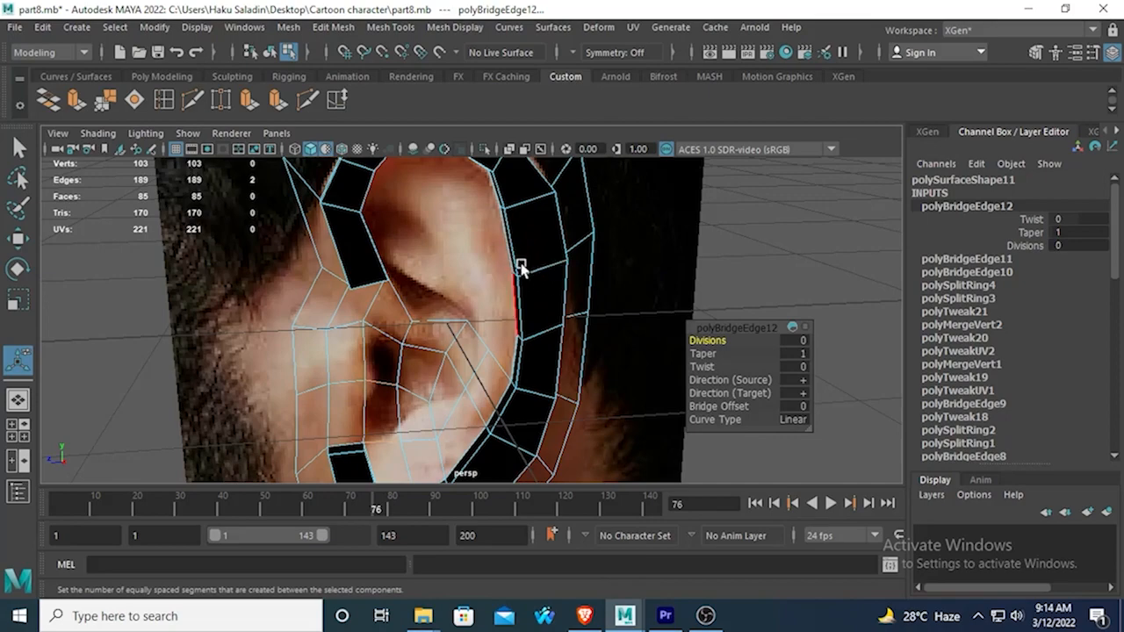
left_click_drag(505, 260, 477, 319, "alt")
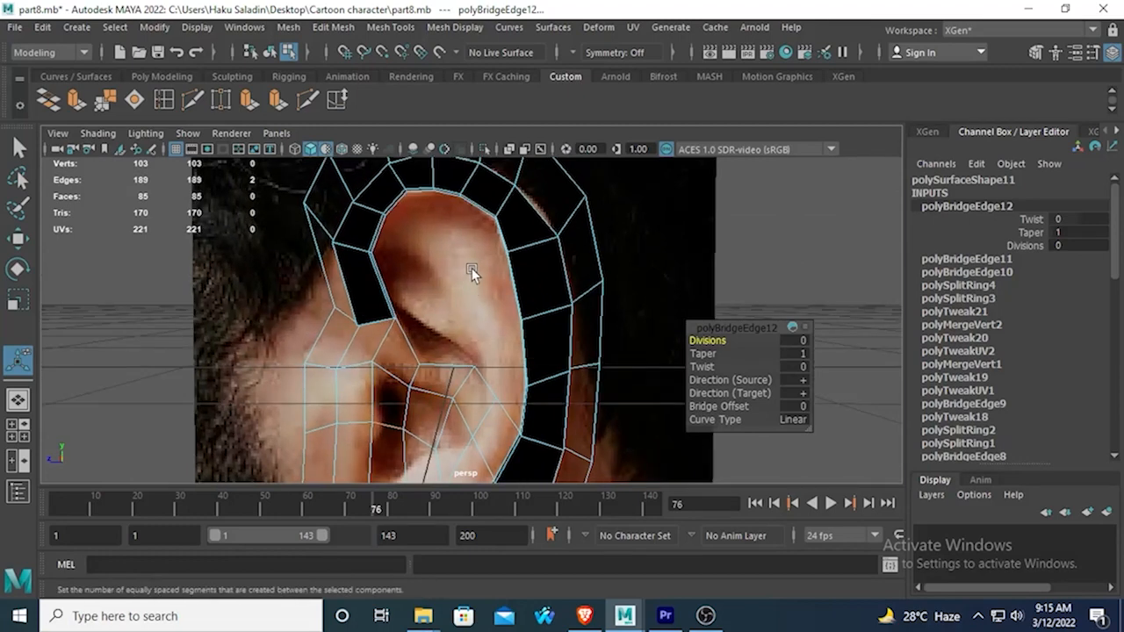
scroll(469, 329, "up", 2)
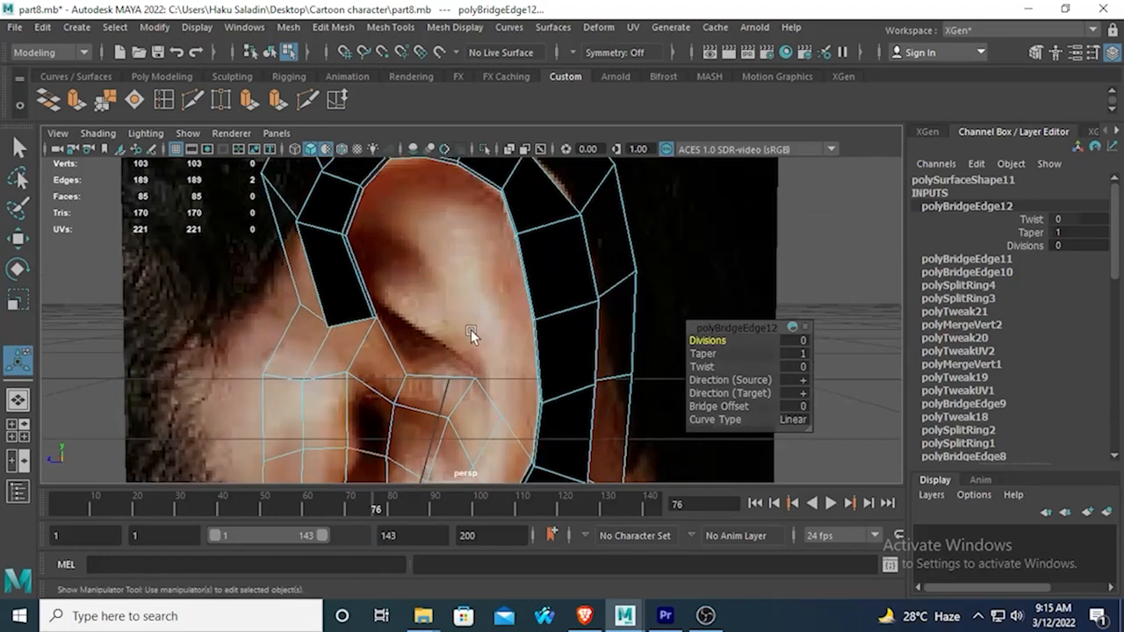
Bridge two pairs of facing front and rear inner-rim edges across the upper ear hollow, with 0 divisions.
left_click(358, 263)
left_click(534, 355, "shift")
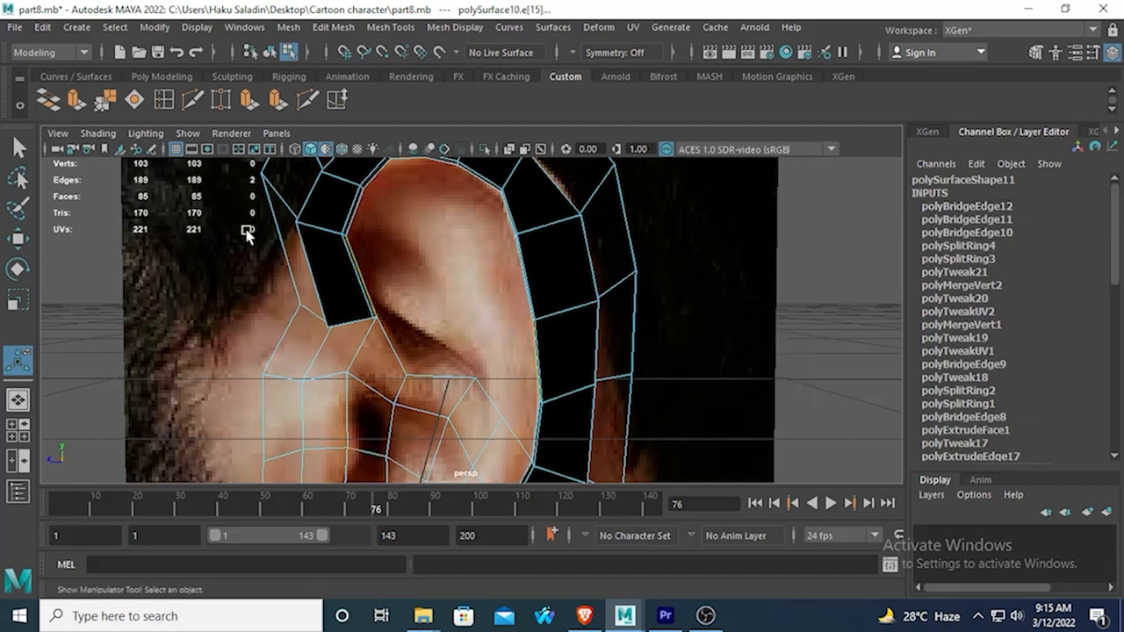
left_click(46, 100)
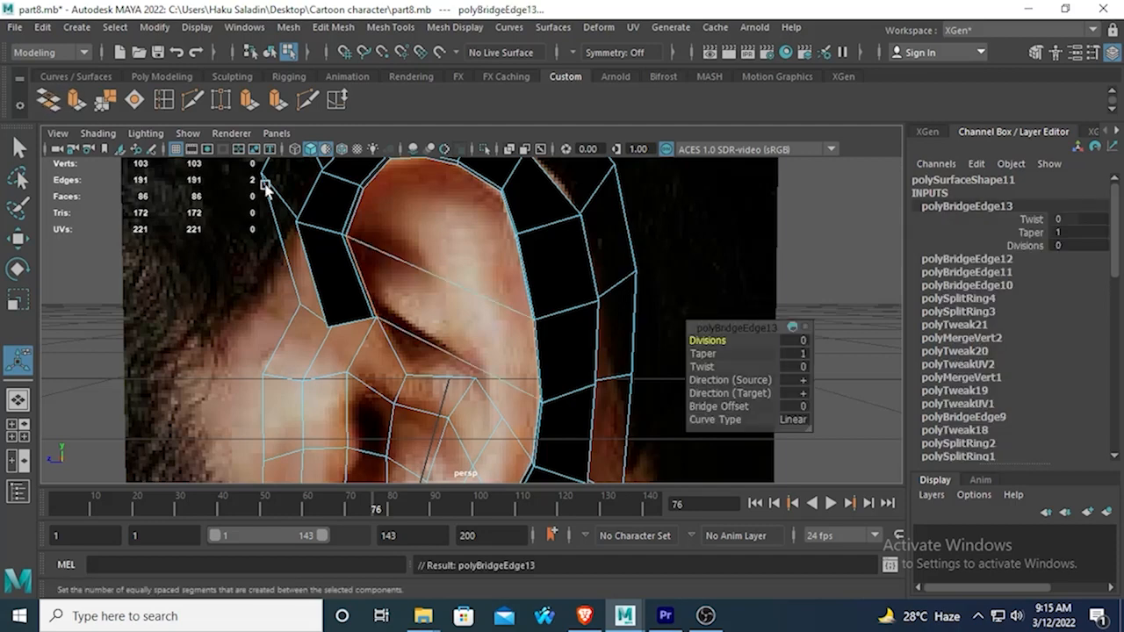
left_click(460, 254)
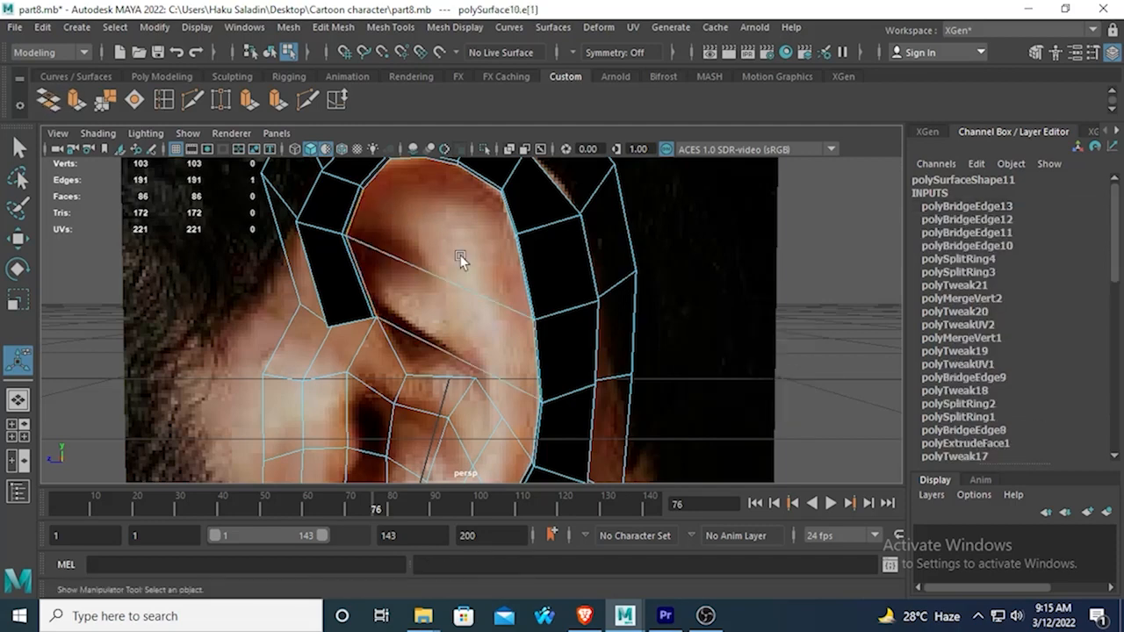
left_click(515, 270, "shift")
left_click(47, 100)
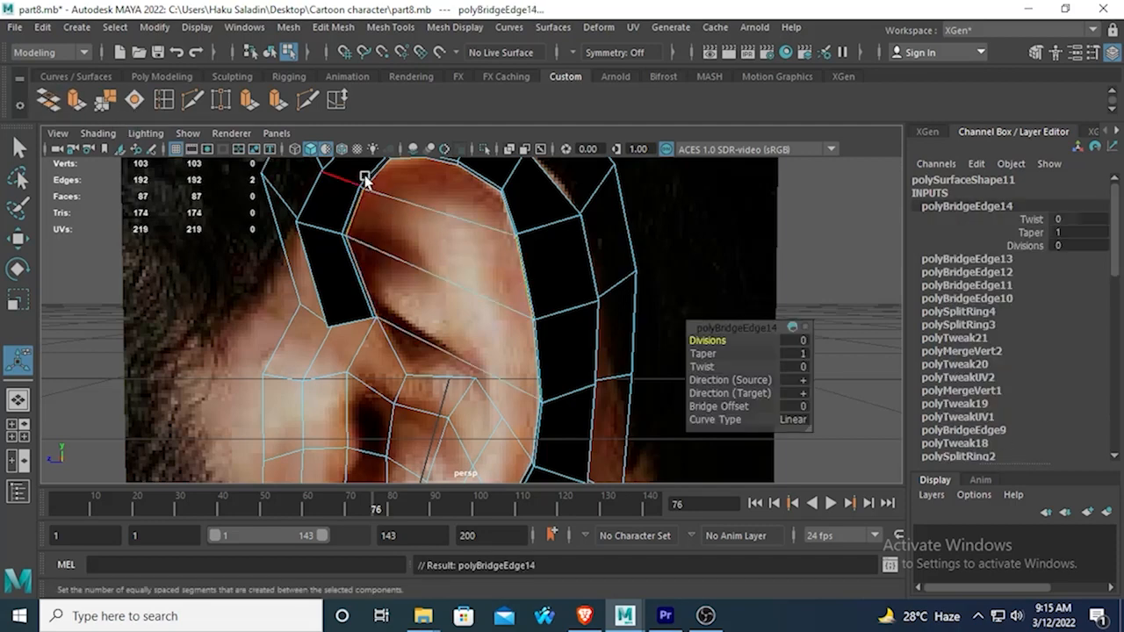
Insert three edge loops down through the two upper-hollow bridge faces, dividing them into four columns.
middle_click_drag(430, 215, 456, 225, "alt")
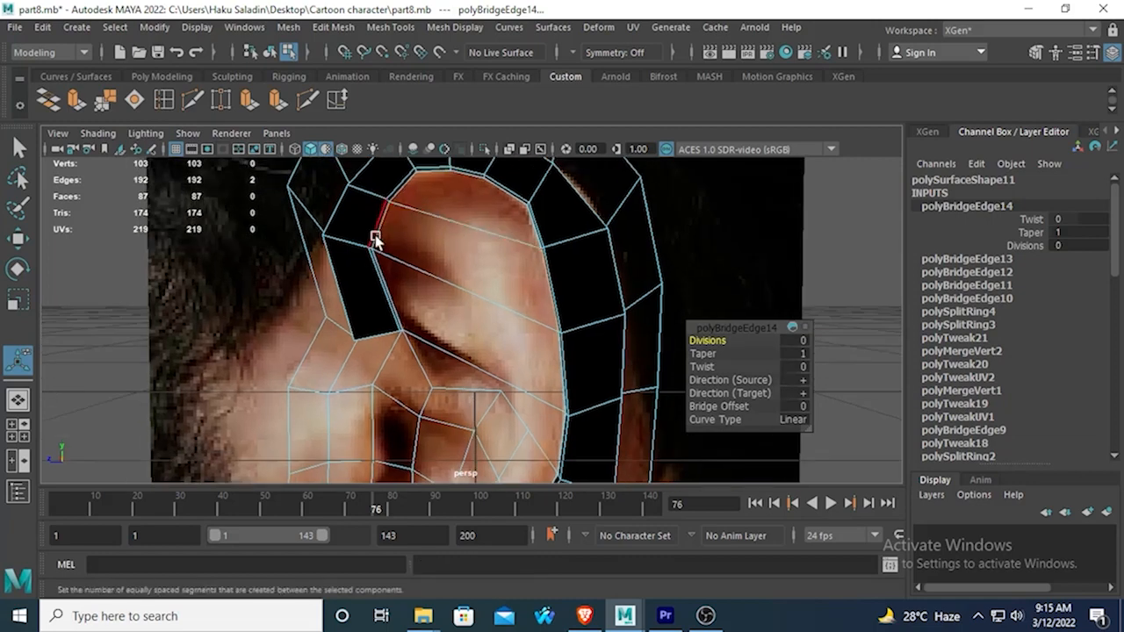
left_click(165, 103)
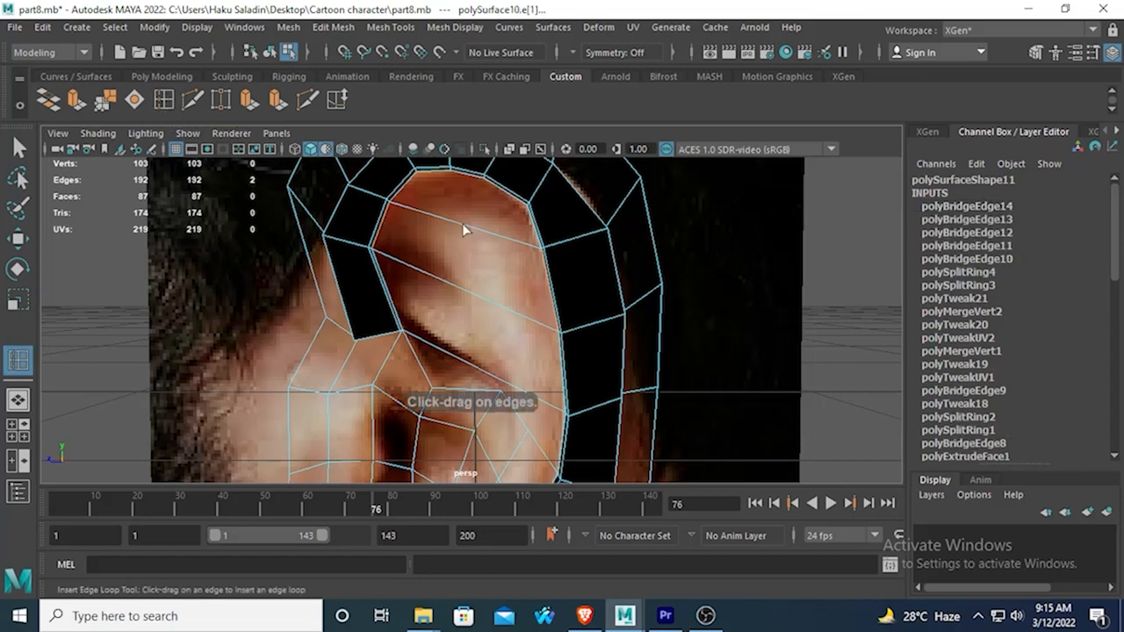
right_click_drag(473, 231, 476, 172)
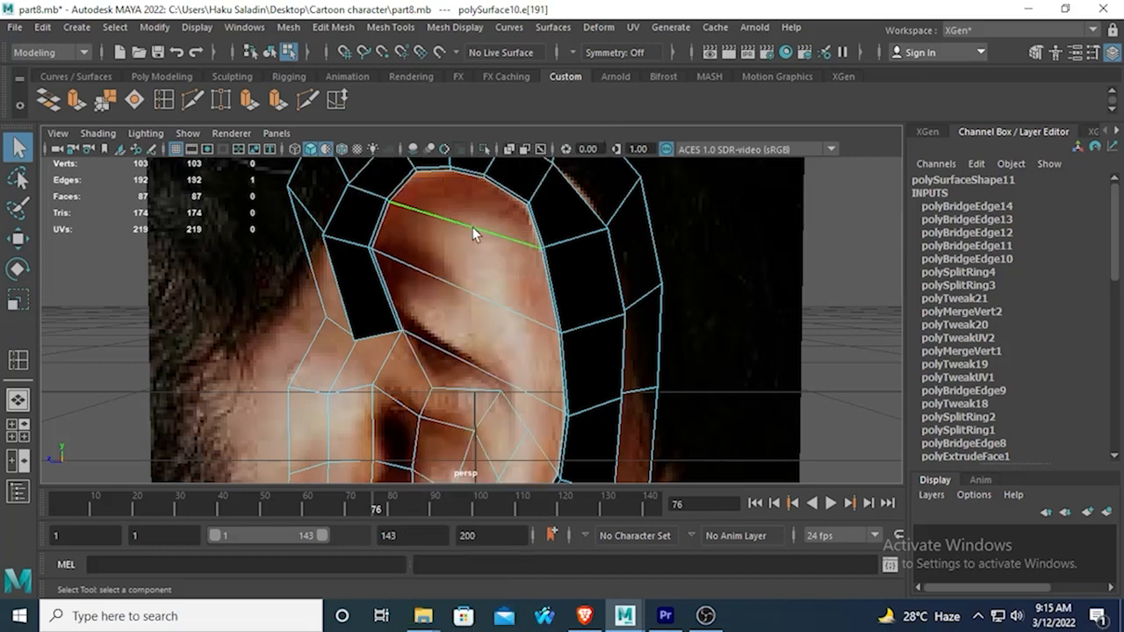
right_click_drag(472, 227, 449, 262)
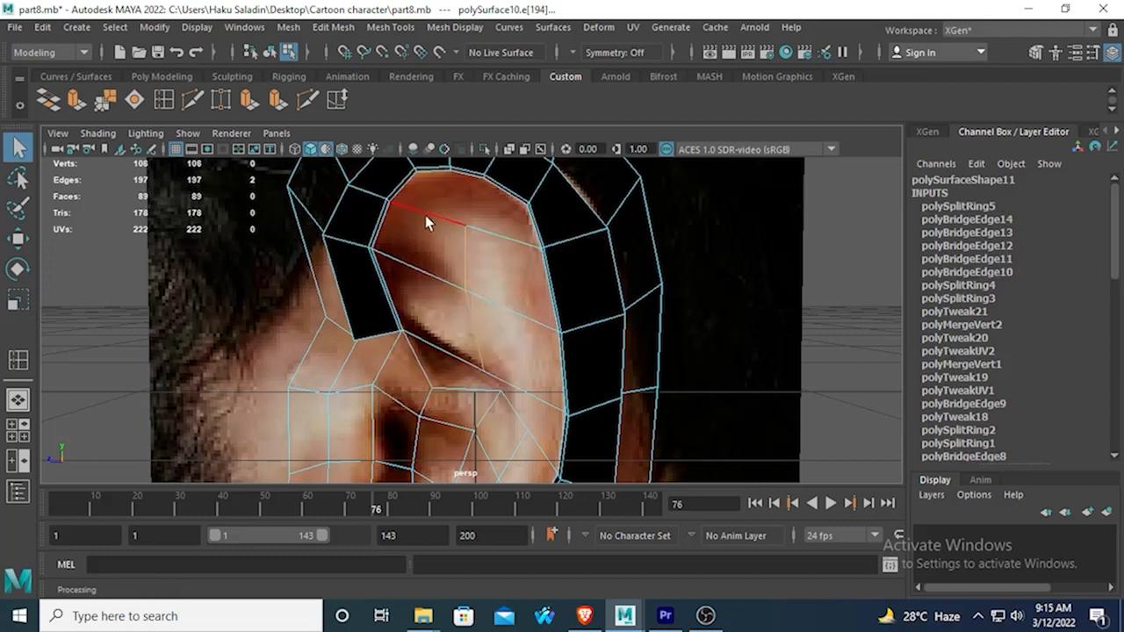
right_click_drag(425, 215, 449, 263, "shift")
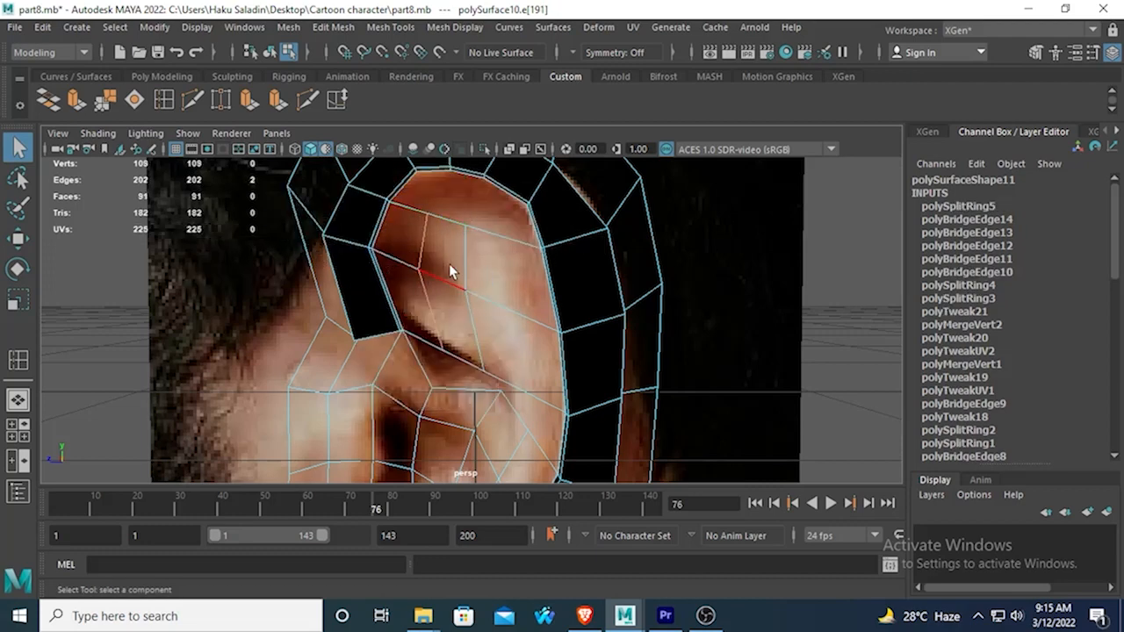
right_click_drag(514, 236, 472, 274, "shift")
Move the ear reference image plane back along X so that it stands clear behind the ear mesh.
middle_click_drag(479, 343, 589, 279, "alt")
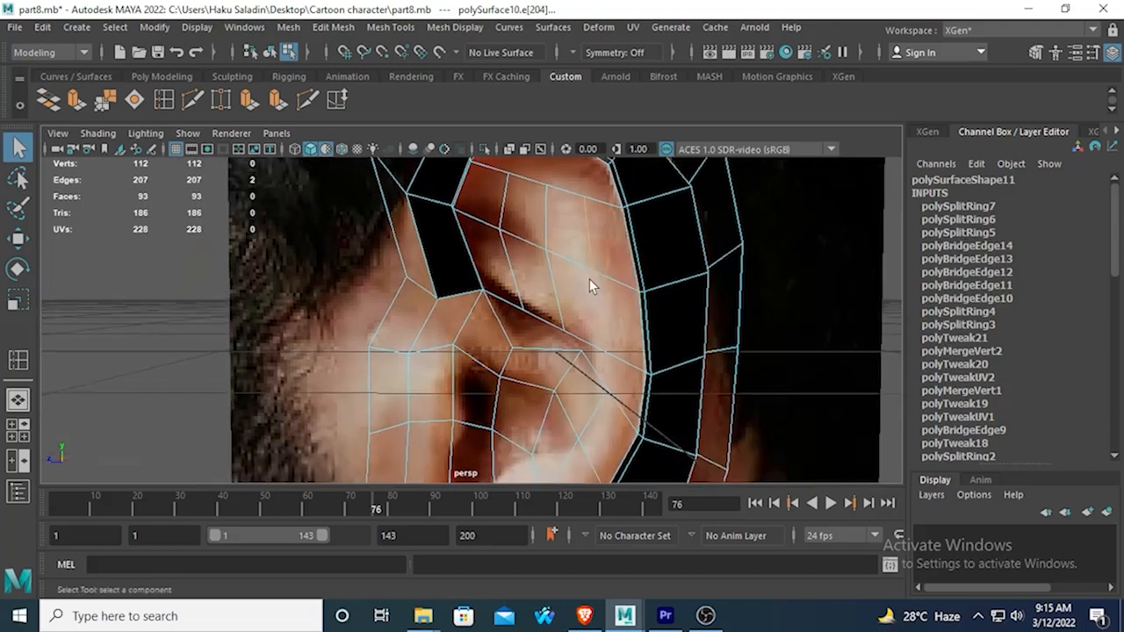
key("space")
key("space")
scroll(430, 360, "down", 2)
scroll(429, 354, "down", 6)
left_click_drag(446, 321, 530, 332, "alt")
right_click_drag(431, 221, 504, 160)
right_click_drag(479, 251, 551, 133)
left_click(432, 253)
left_click(17, 239)
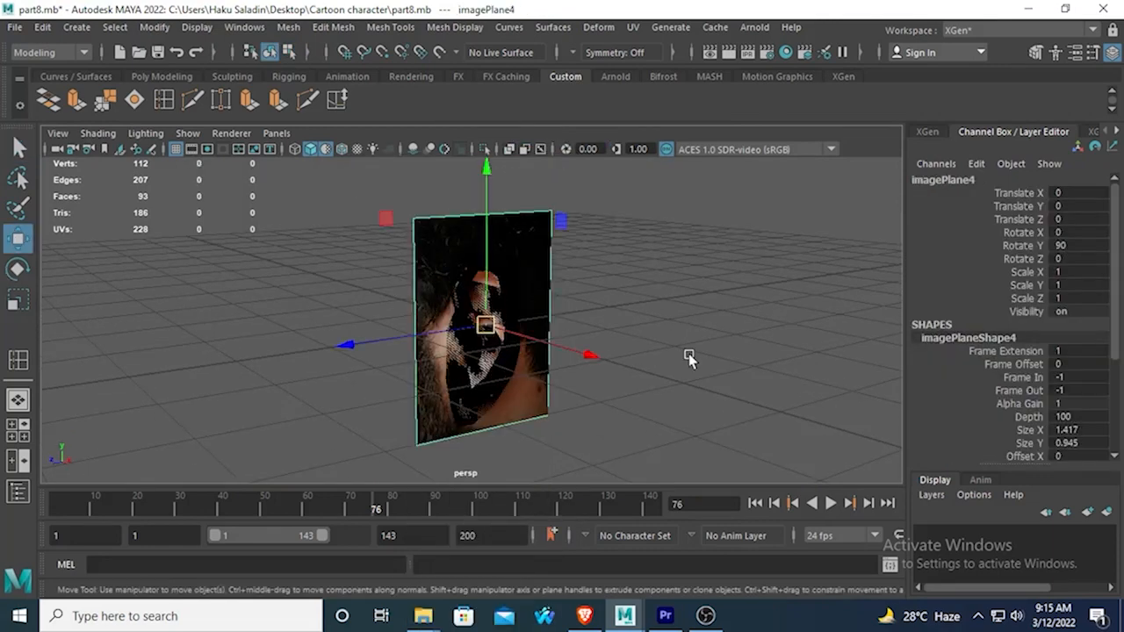
left_click_drag(593, 360, 539, 339, "alt")
left_click(641, 419)
Reverse the normals of the ear mesh.
left_click(469, 252)
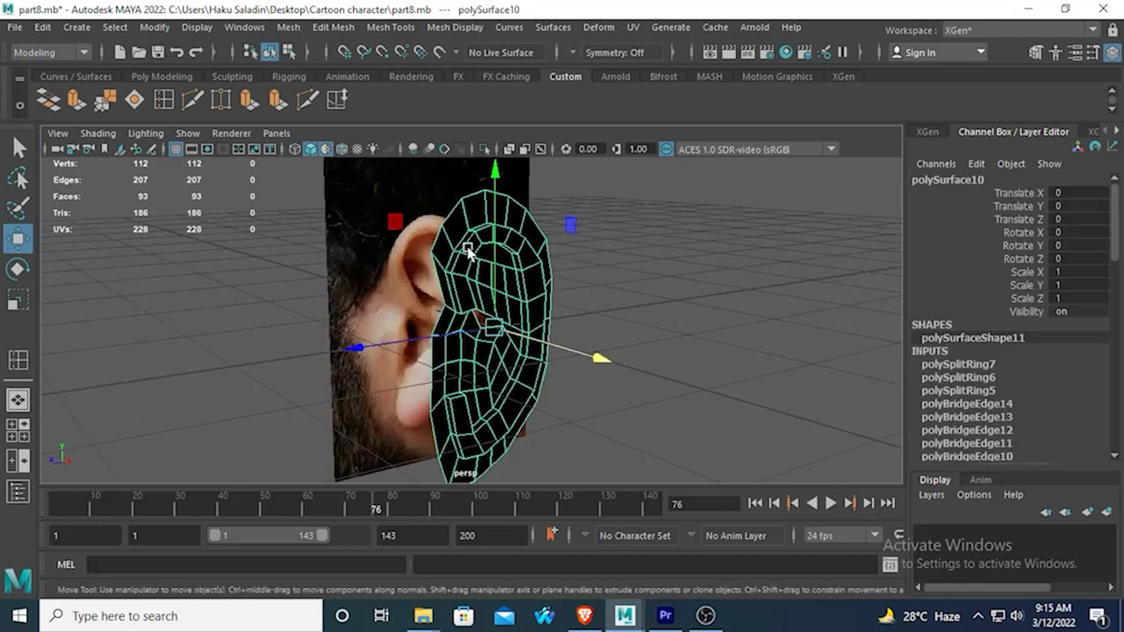
left_click(690, 346)
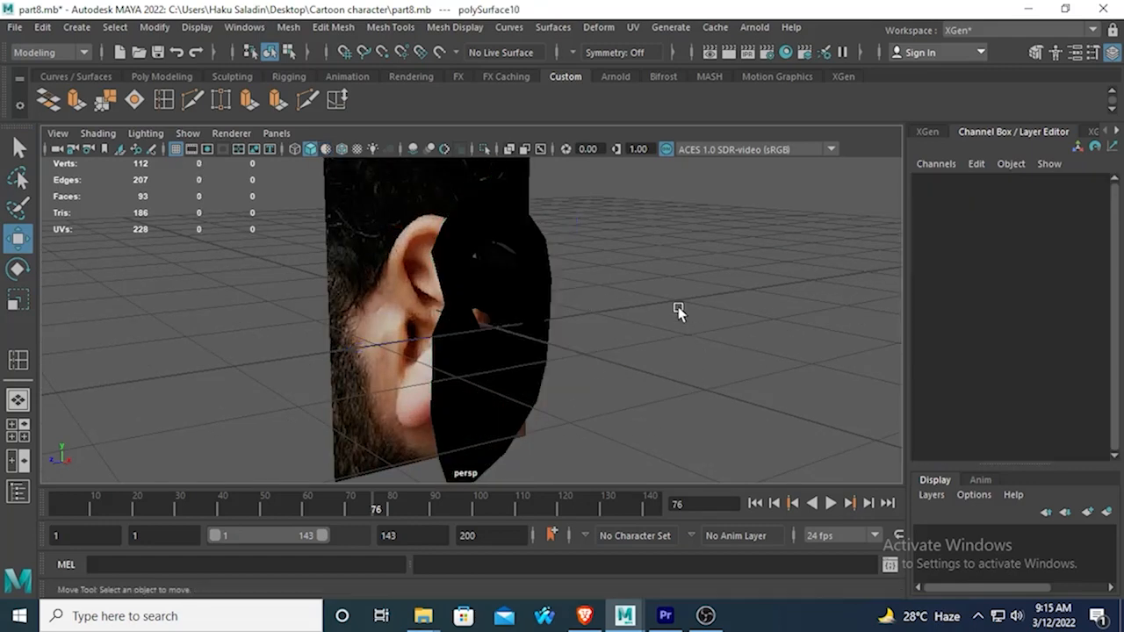
left_click(354, 153)
left_click(354, 152)
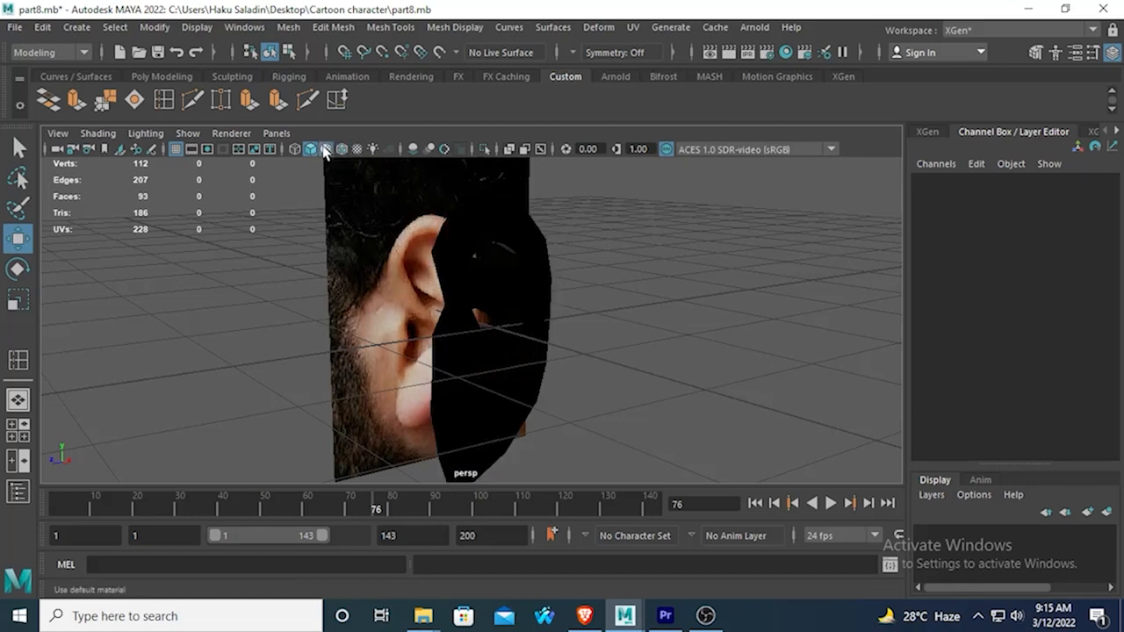
left_click(483, 223)
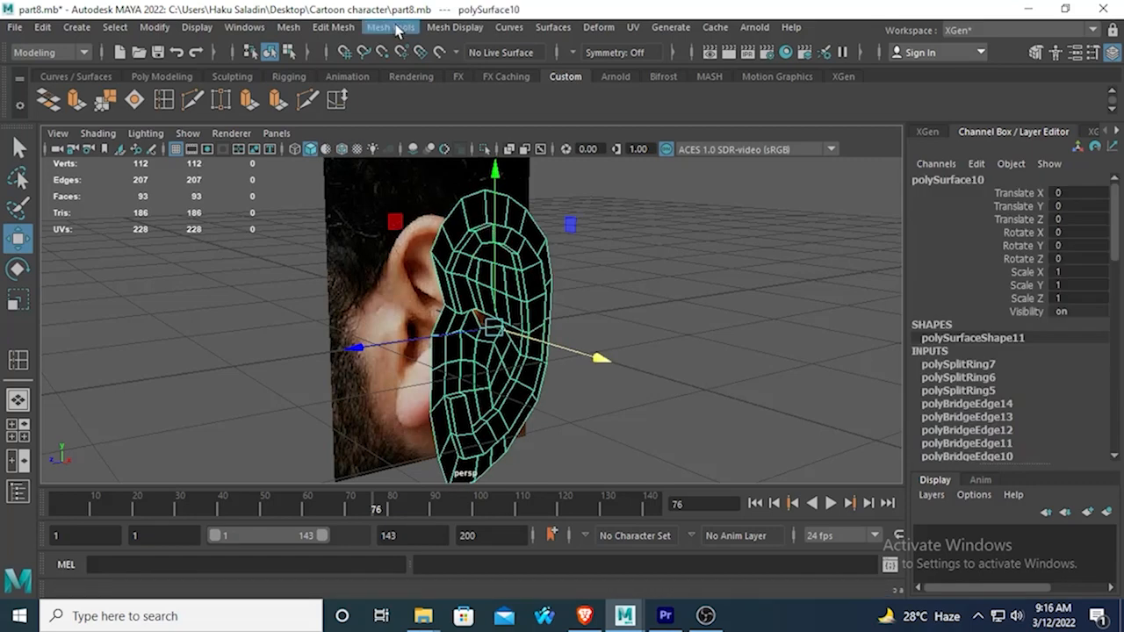
left_click(454, 28)
left_click(468, 101)
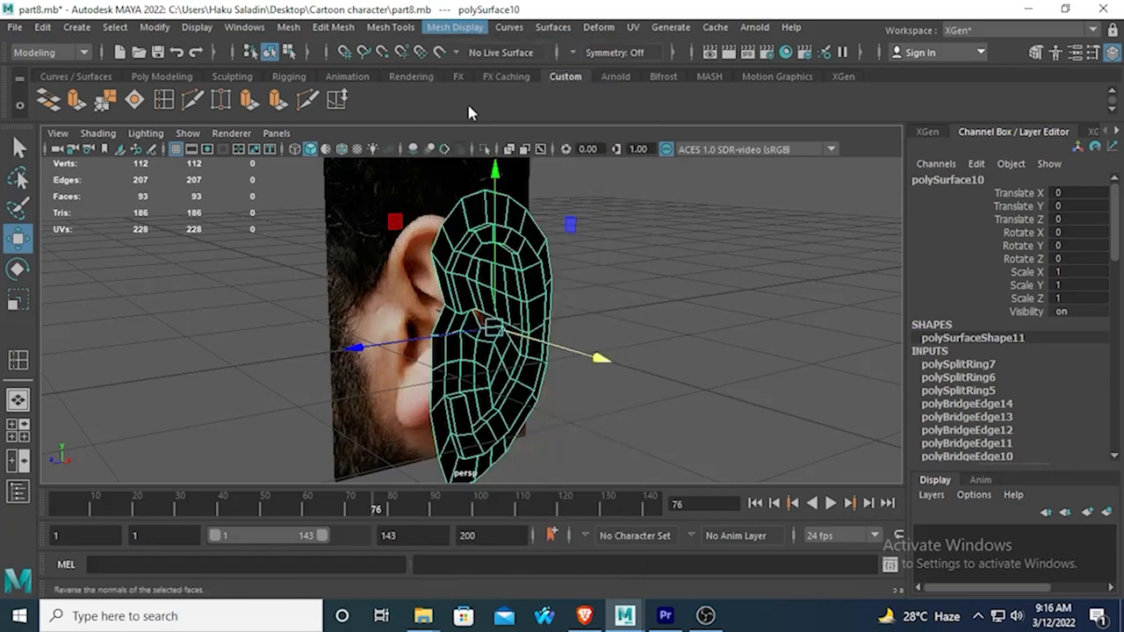
Examine the ear mesh and its remaining openings in the side and perspective views.
left_click(677, 356)
left_click_drag(677, 355, 584, 361, "alt")
left_click(539, 265)
key("space")
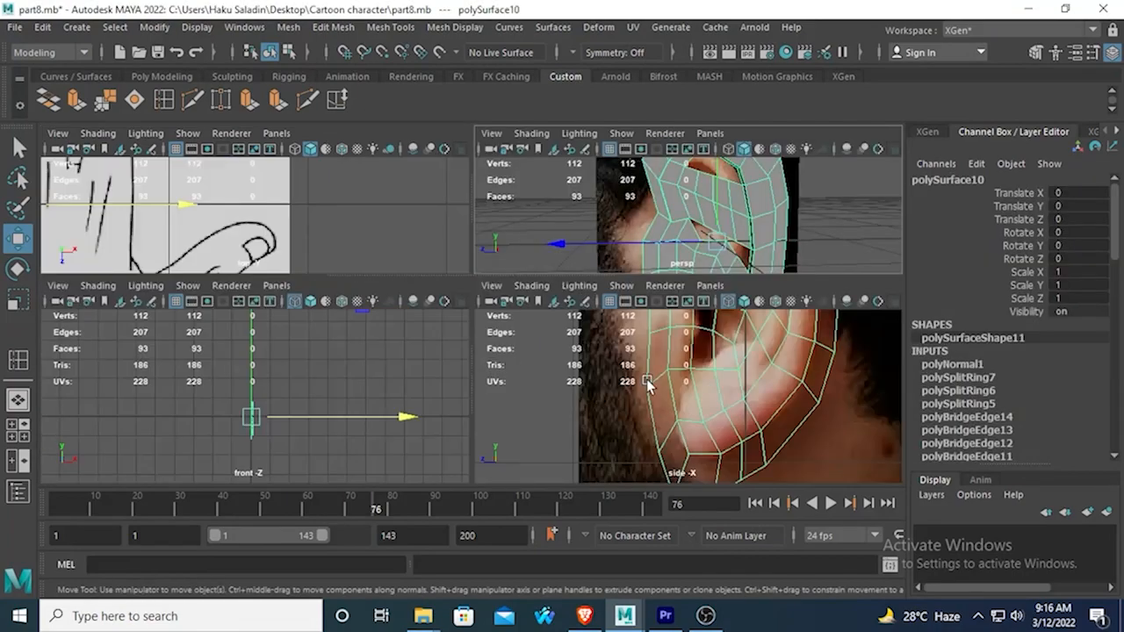
key("space")
scroll(615, 320, "down", 5)
scroll(584, 320, "up", 2)
middle_click_drag(542, 283, 511, 361, "alt")
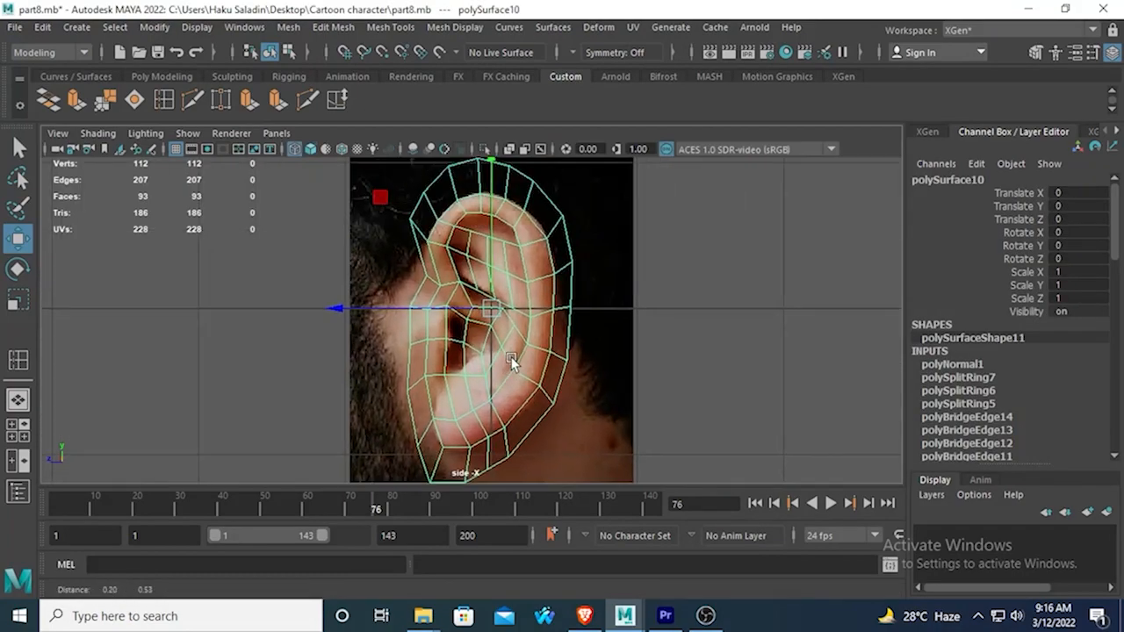
key("space")
key("space")
left_click_drag(621, 239, 542, 296, "alt")
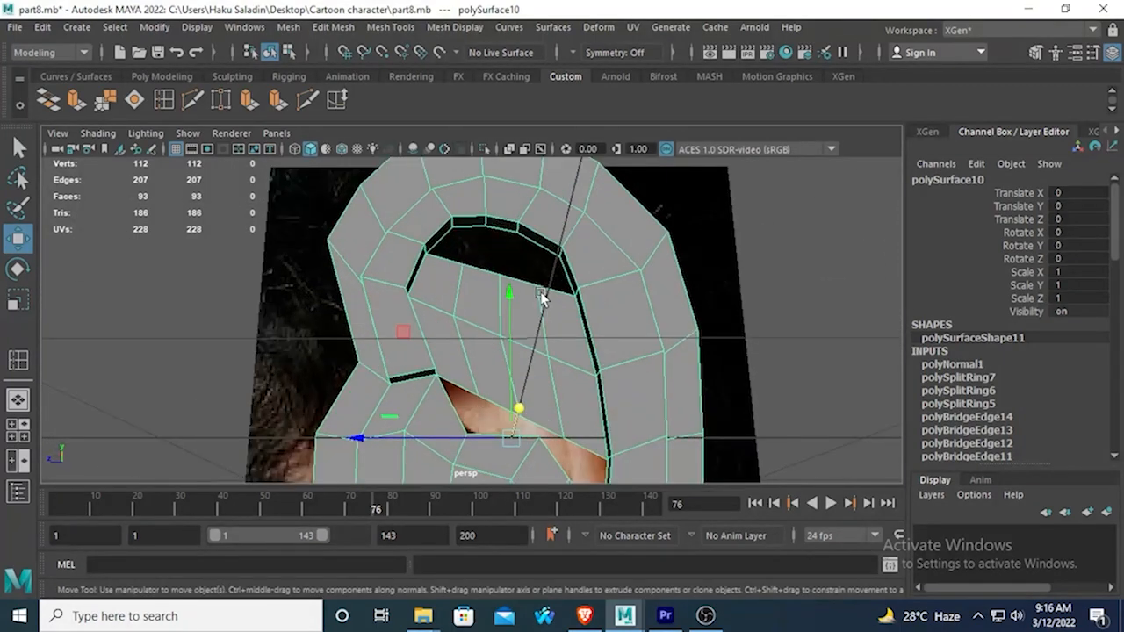
Bridge three pairs of facing edges between the upper inner rim and the top of the hollow's faces, with 0 divisions.
right_click_drag(530, 242, 527, 119)
left_click(537, 246)
left_click(550, 287, "shift")
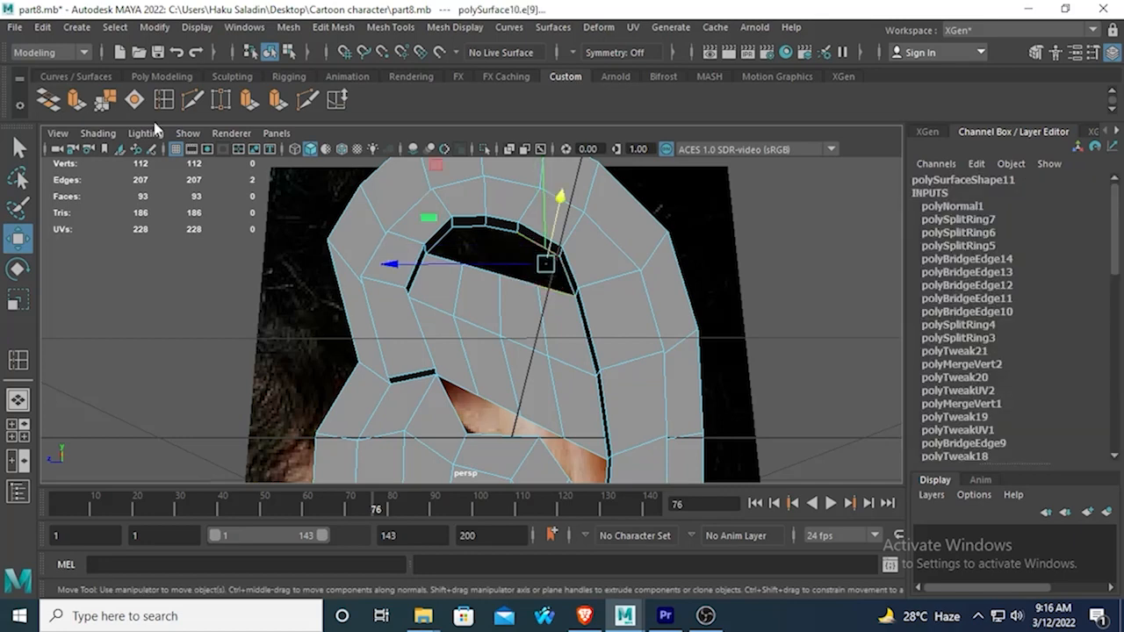
left_click(49, 101)
left_click(501, 231)
left_click(506, 282, "shift")
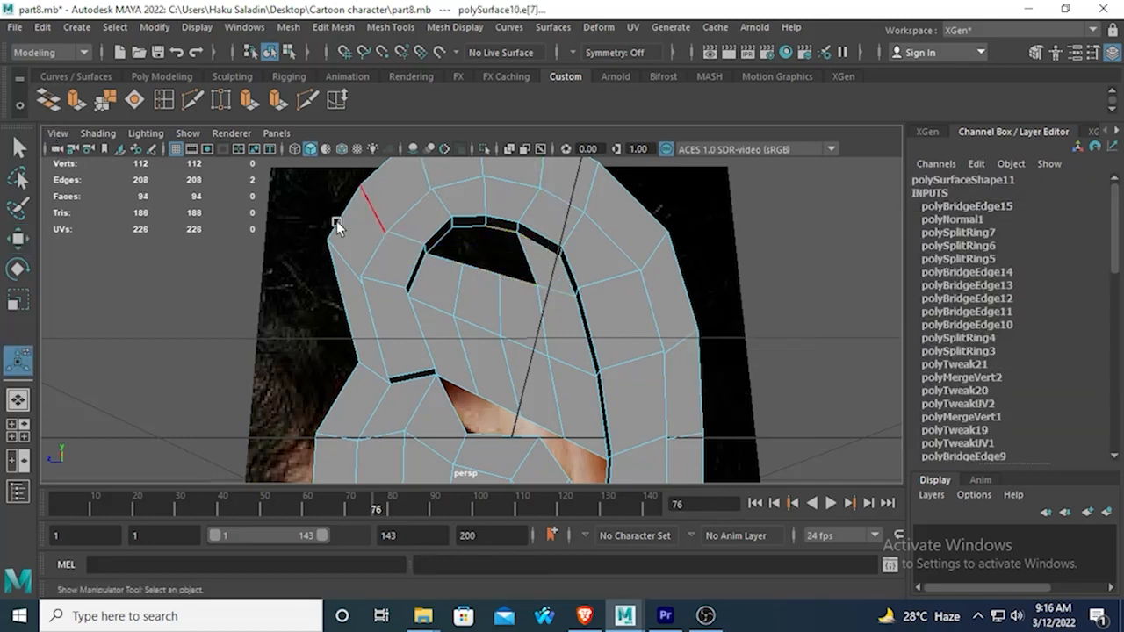
left_click(48, 101)
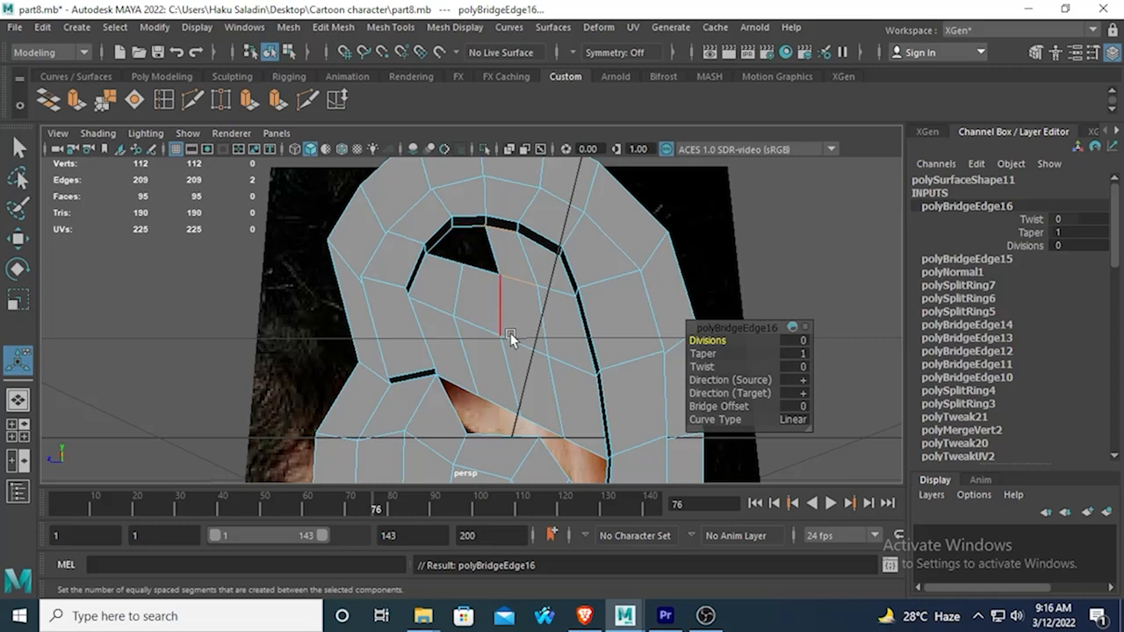
left_click_drag(510, 333, 504, 307, "alt")
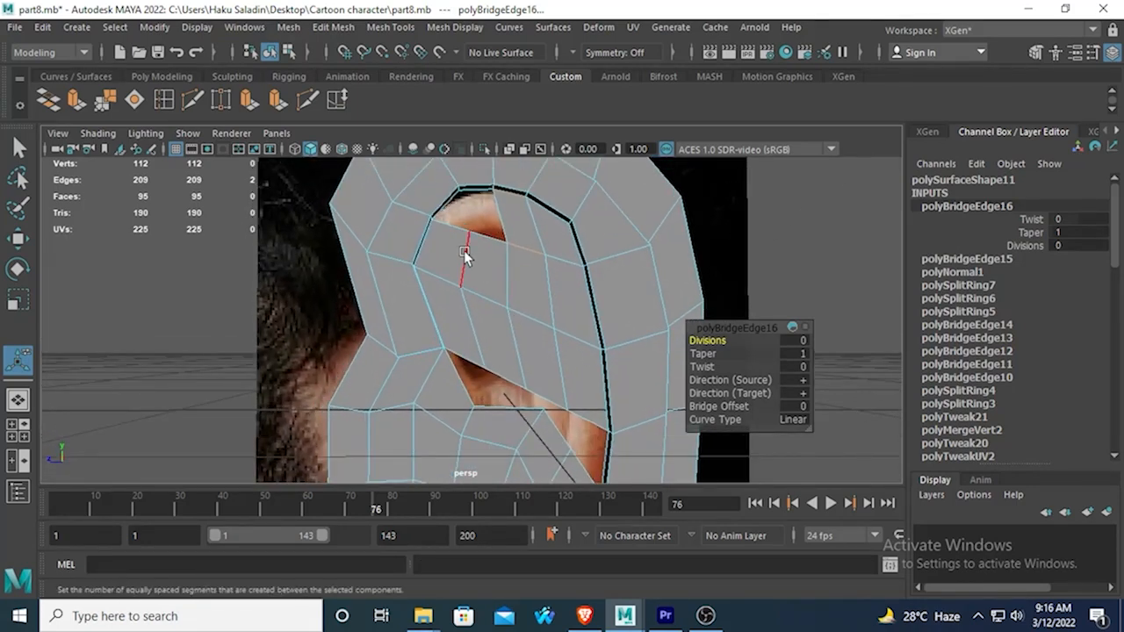
left_click_drag(464, 255, 428, 244, "alt")
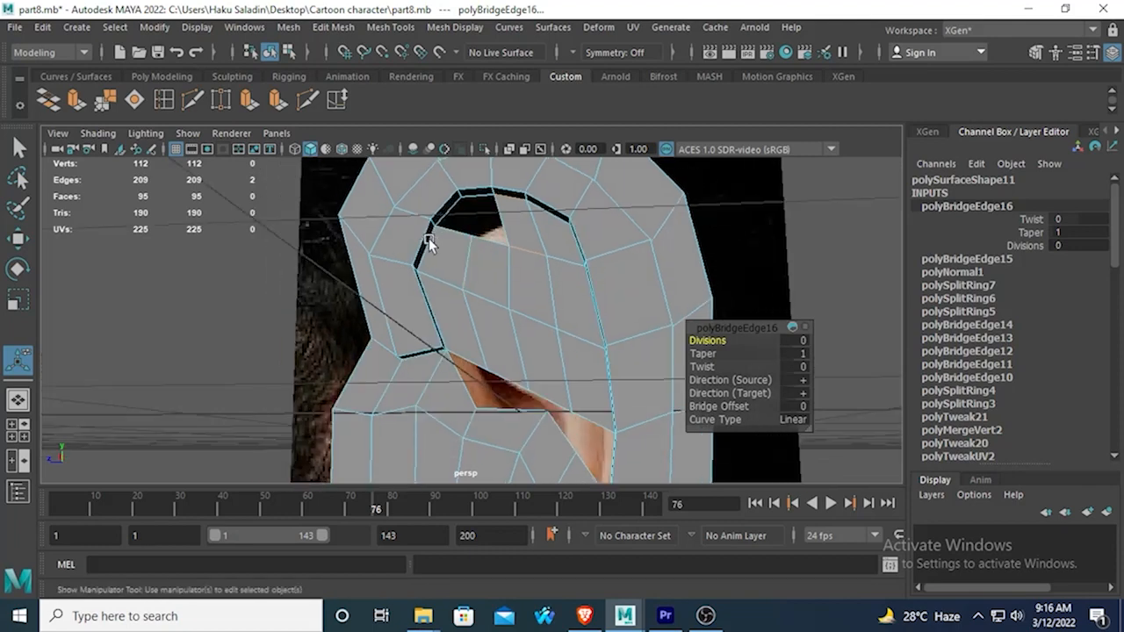
left_click(487, 244)
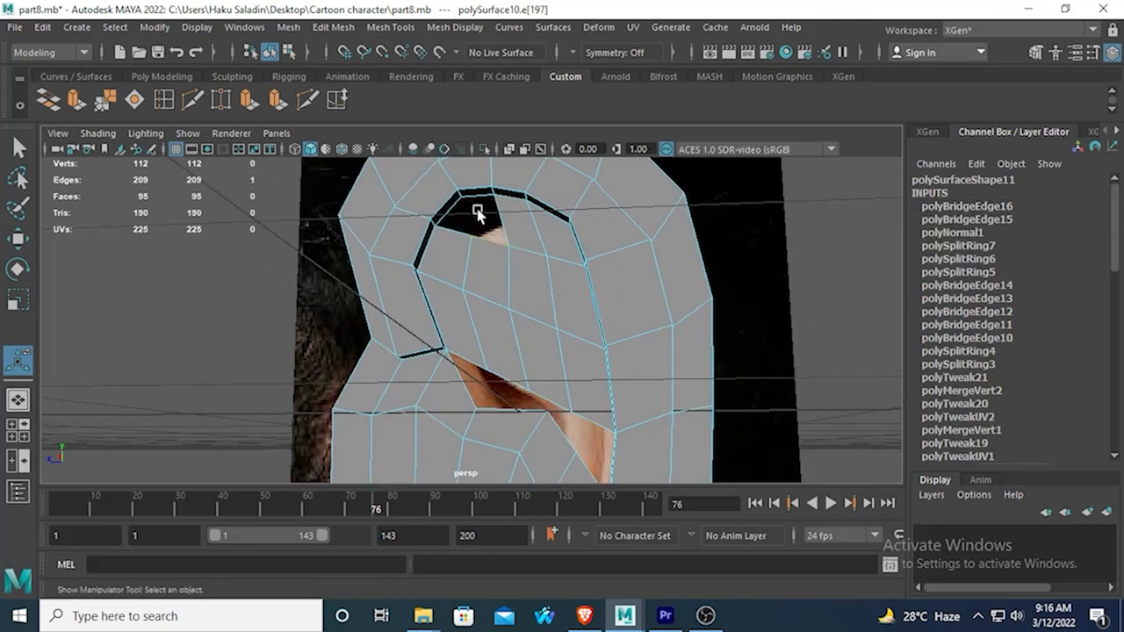
left_click(51, 103)
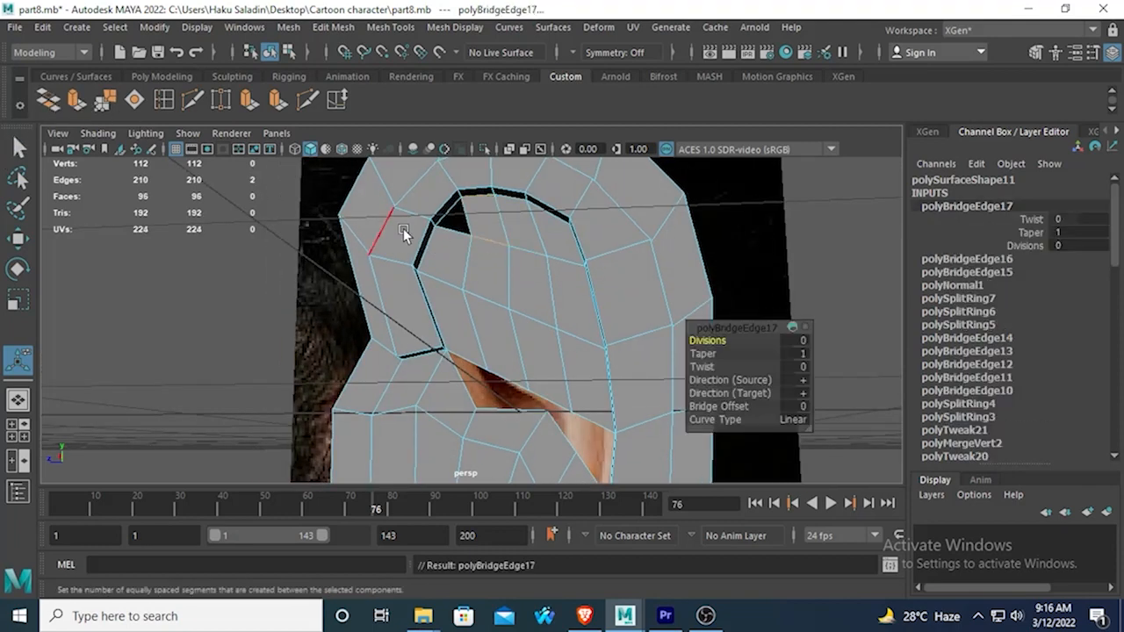
Bridge three pairs of facing edges across the diagonal gap between the upper hollow and the lower ear, with 0 divisions.
left_click_drag(403, 230, 447, 303, "alt")
scroll(446, 304, "up", 3)
middle_click_drag(447, 297, 472, 250, "alt")
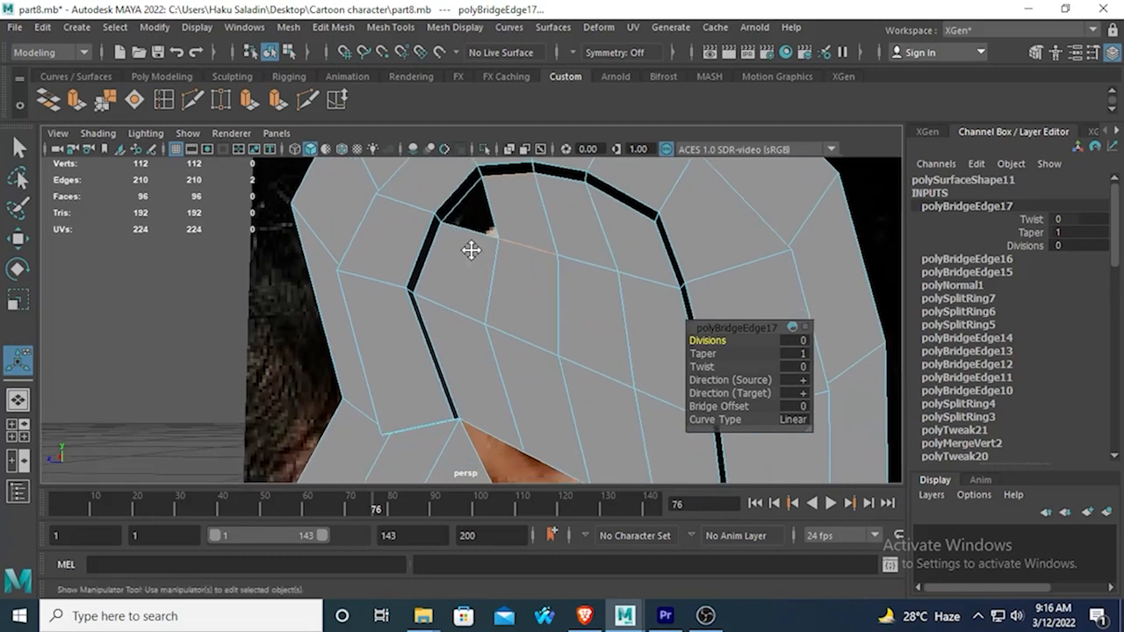
scroll(475, 249, "down", 3)
left_click_drag(480, 250, 478, 275, "alt")
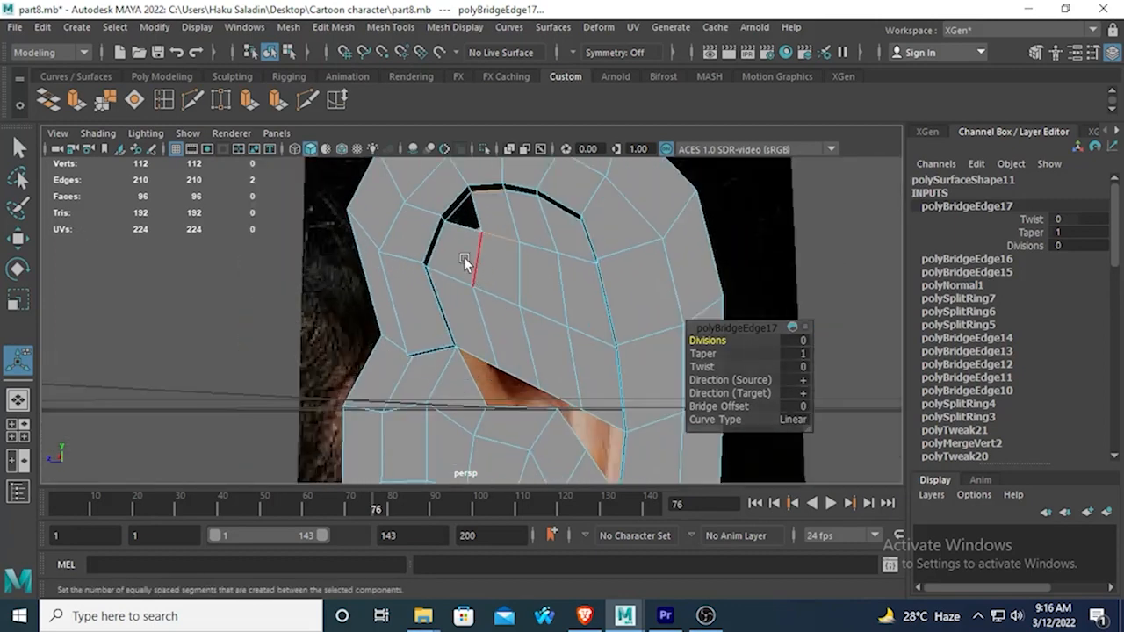
key("q")
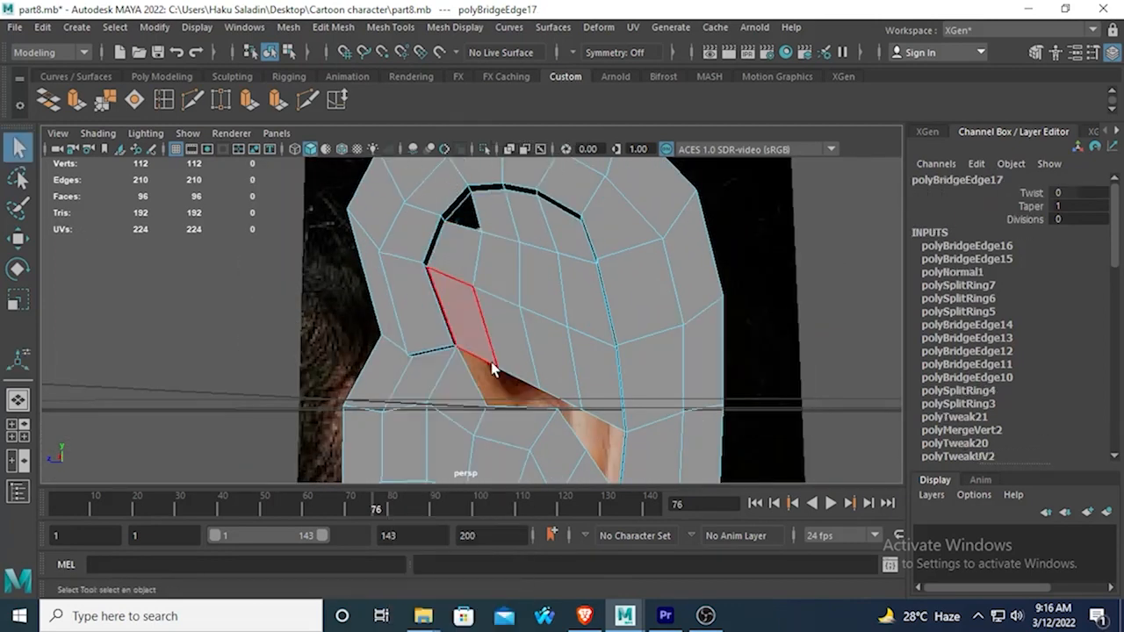
left_click_drag(500, 378, 502, 348, "alt")
scroll(504, 348, "up", 3)
right_click_drag(544, 330, 545, 117)
left_click(571, 411, "shift")
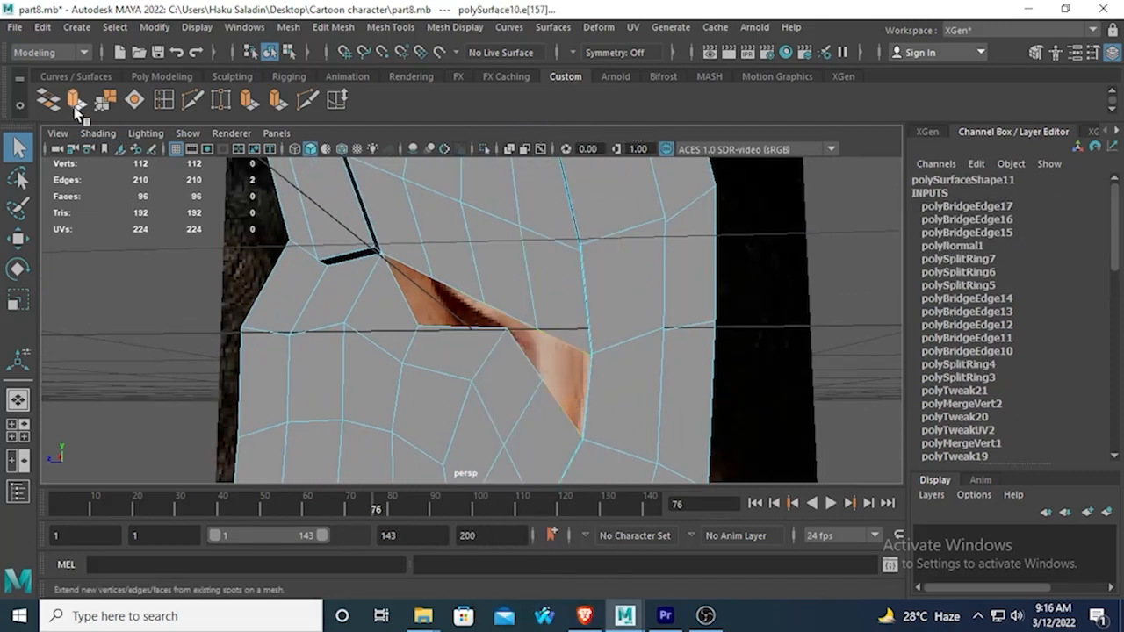
left_click(105, 100)
left_click(523, 346)
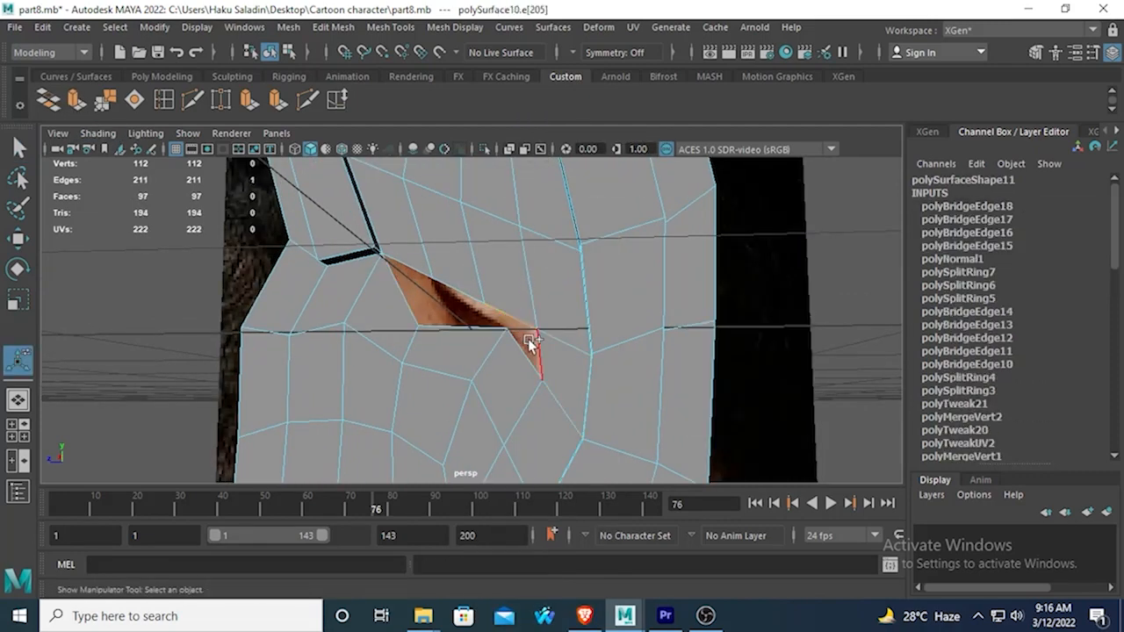
left_click(49, 99)
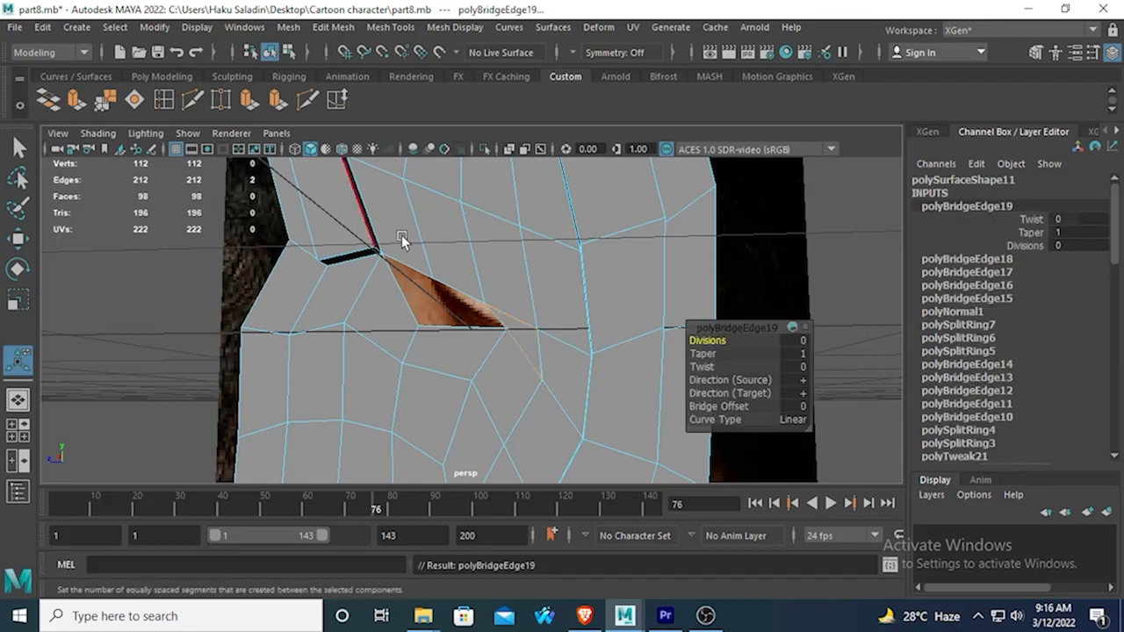
left_click(462, 325)
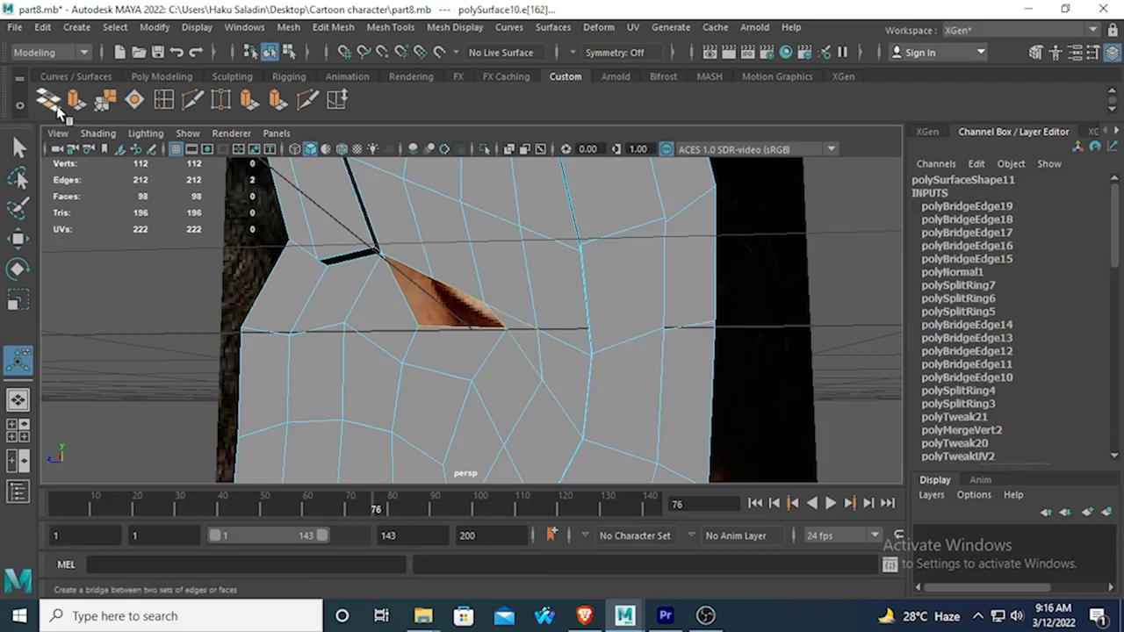
left_click(48, 99)
Delete the two faces of the upper hollow's front column, next to the front inner rim.
scroll(307, 251, "down", 5)
middle_click_drag(355, 259, 386, 294, "alt")
scroll(387, 295, "up", 2)
scroll(435, 268, "up", 2)
right_click_drag(439, 153, 439, 181)
left_click(451, 283)
key("Delete")
Close the front gap by target-welding its three open hollow vertices onto the matching front inner-rim vertices.
left_click(223, 102)
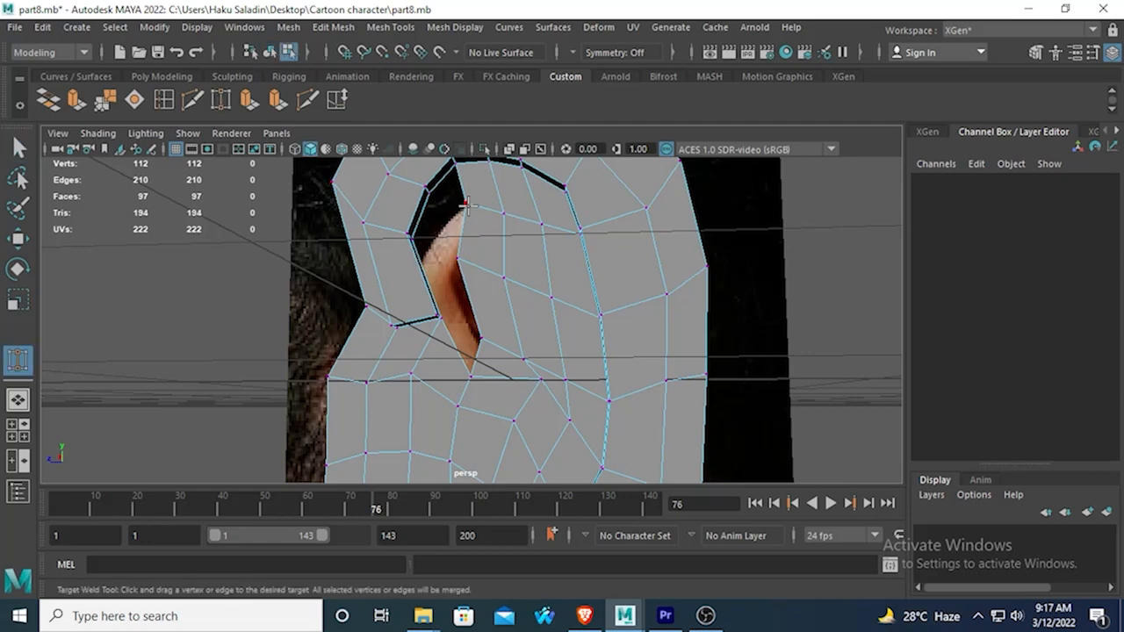
left_click_drag(429, 200, 427, 193)
left_click_drag(419, 247, 412, 238)
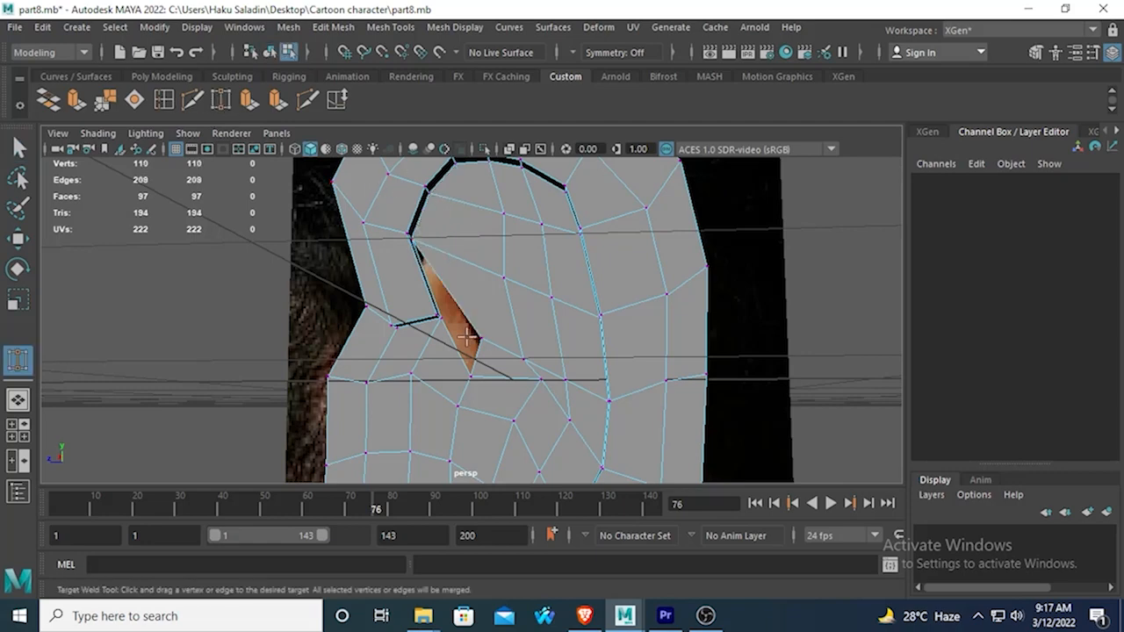
left_click_drag(437, 318, 467, 284)
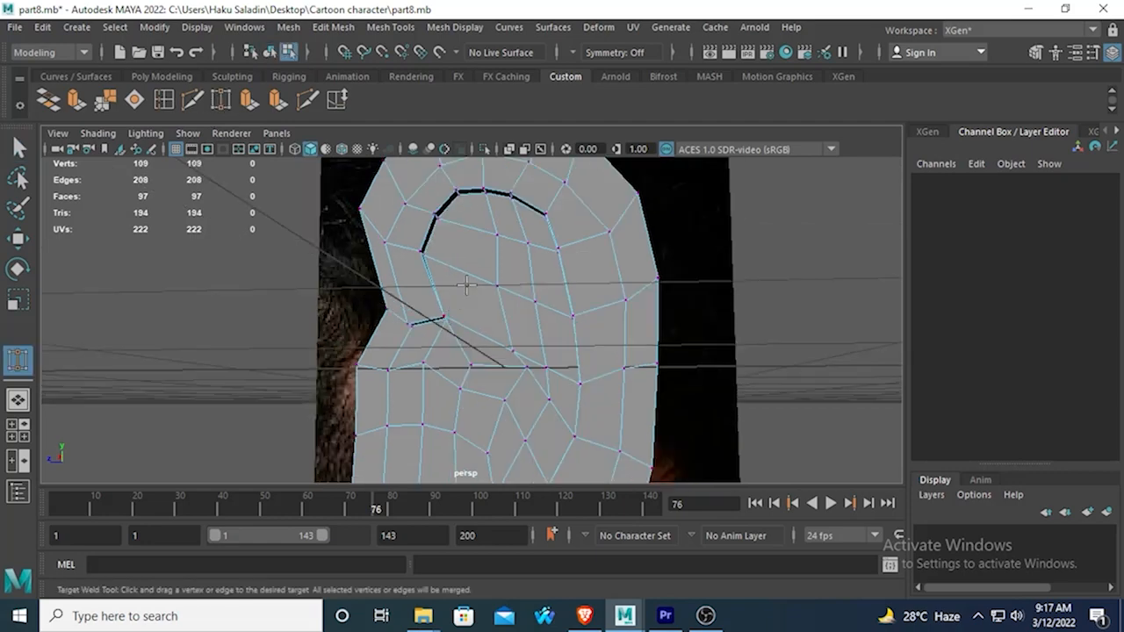
key("q")
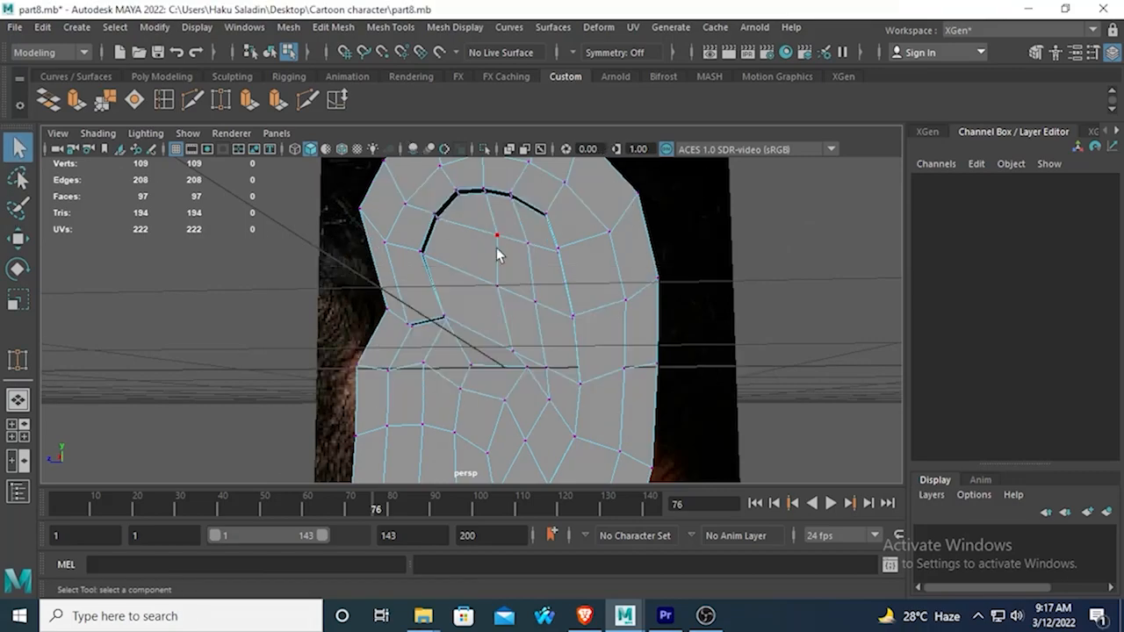
In the side view, move the upper two vertices of the hollow's first inner column toward the face, raising the second slightly.
key("space")
key("space")
scroll(494, 322, "up", 6)
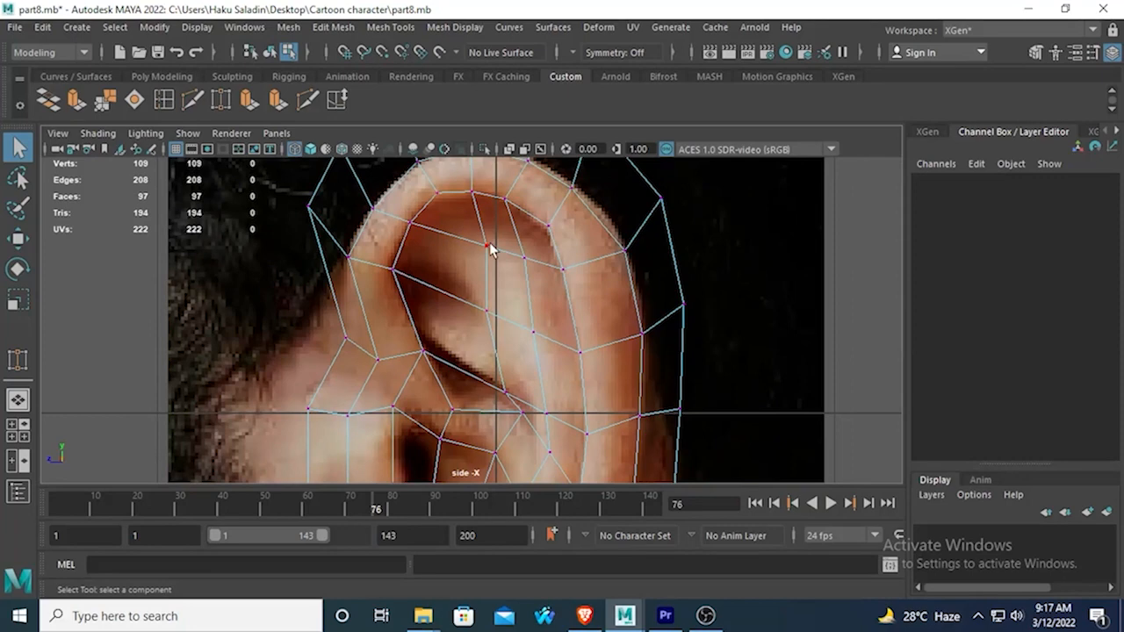
left_click(487, 245)
left_click(19, 237)
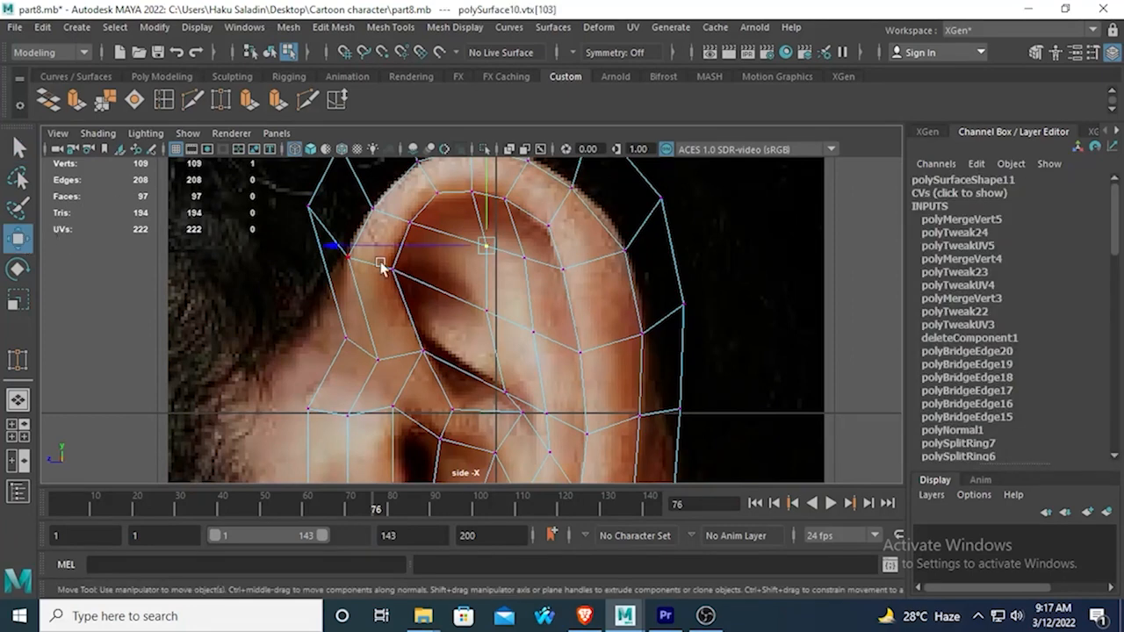
left_click_drag(346, 252, 311, 246)
left_click(485, 310)
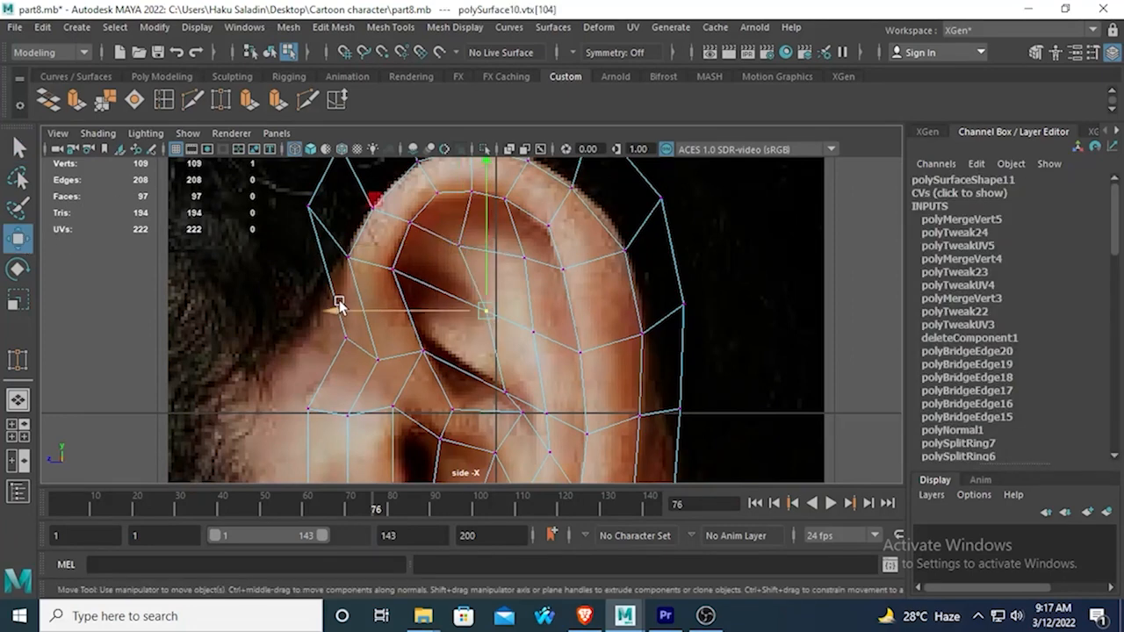
left_click_drag(339, 309, 290, 309)
left_click_drag(440, 173, 441, 160)
left_click_drag(297, 296, 316, 294)
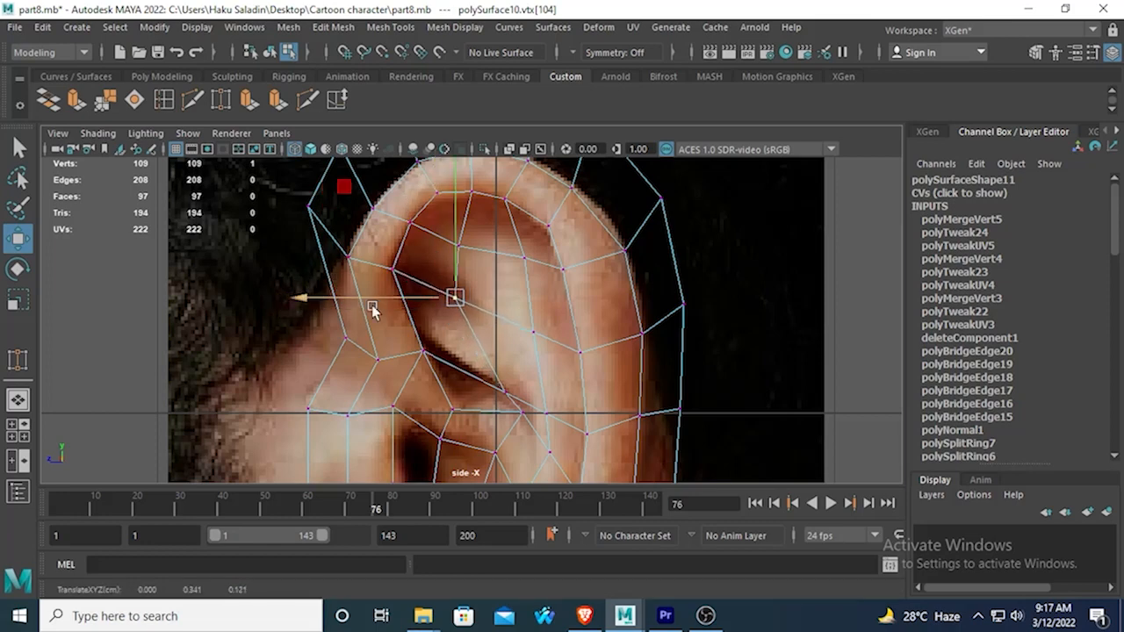
Move the lowest vertex of the hollow's first inner column toward the face and up, onto the dark fold in the reference.
left_click(500, 389)
left_click_drag(359, 395, 315, 380)
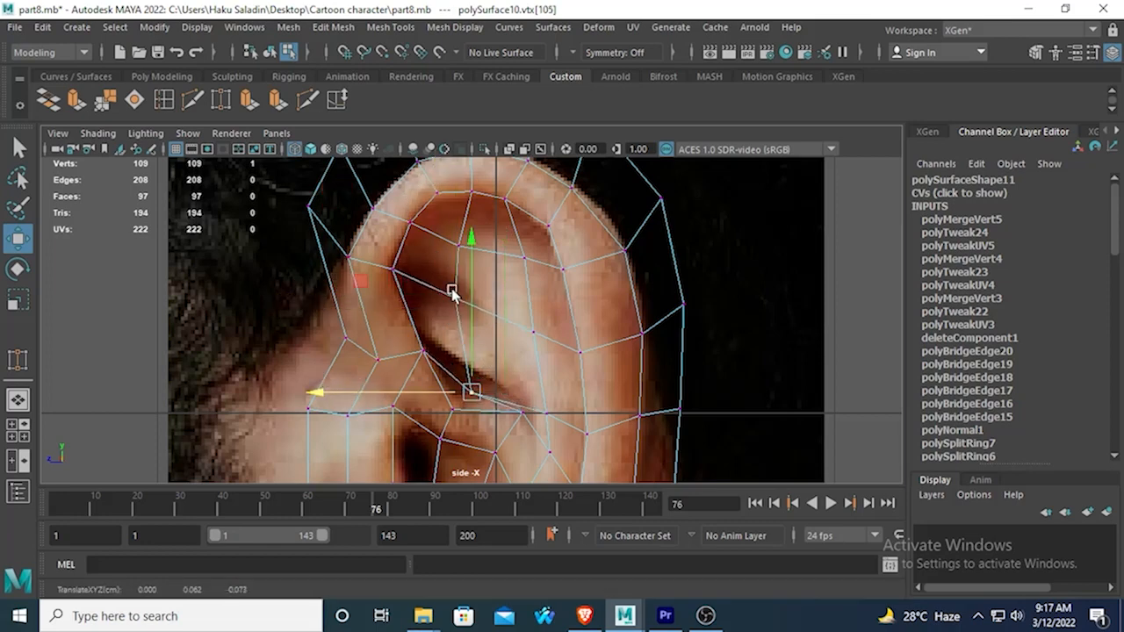
left_click_drag(467, 246, 419, 229)
left_click(426, 349)
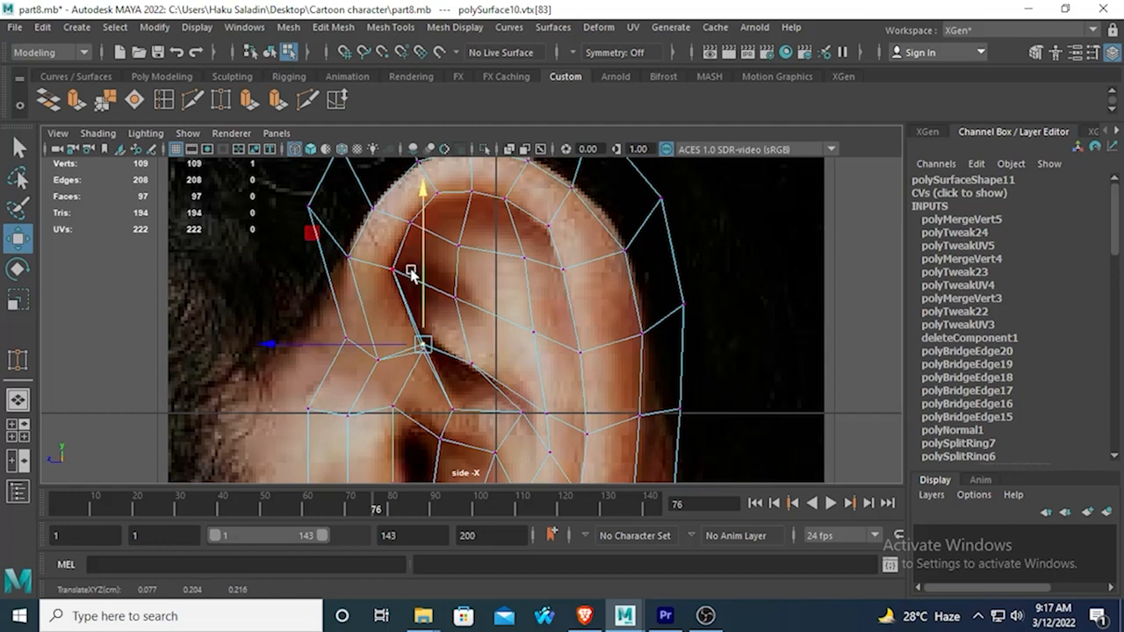
key("ctrl+z")
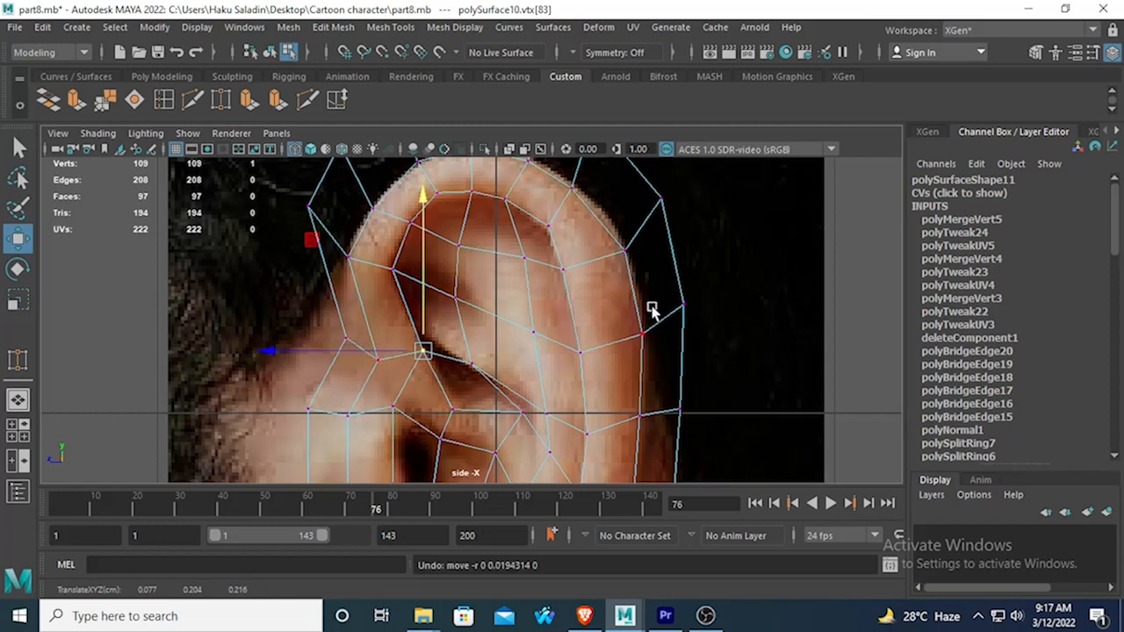
middle_click_drag(651, 309, 600, 210, "alt")
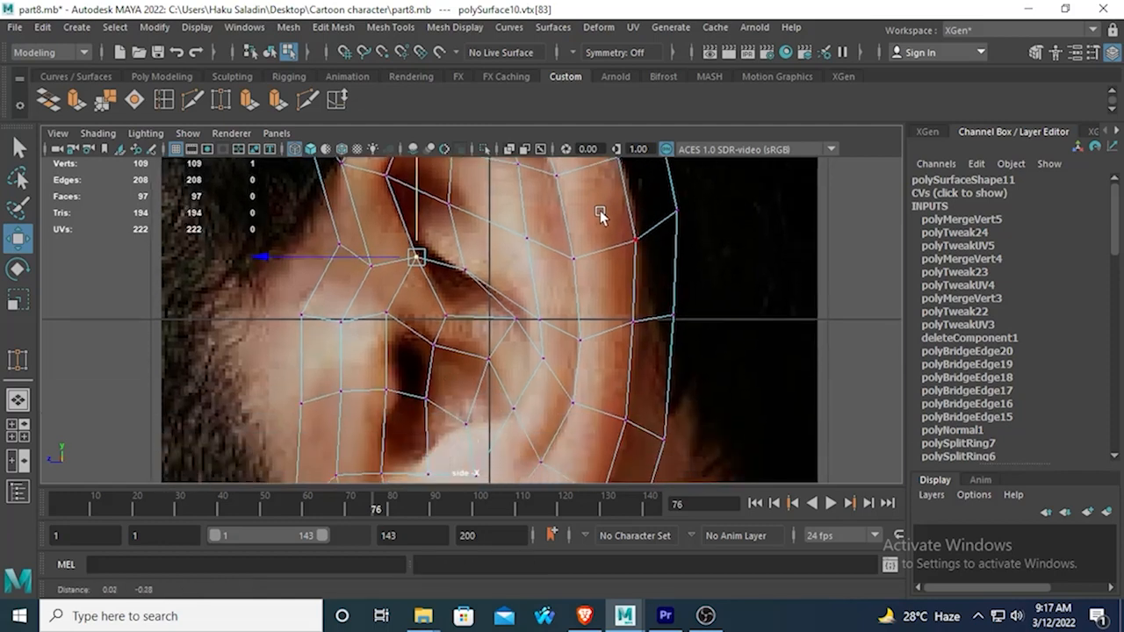
Move the vertex at the rear end of the dark inner-ear fold toward the face and slightly down, and raise its front neighbour slightly.
left_click(508, 318)
left_click_drag(509, 164, 499, 181)
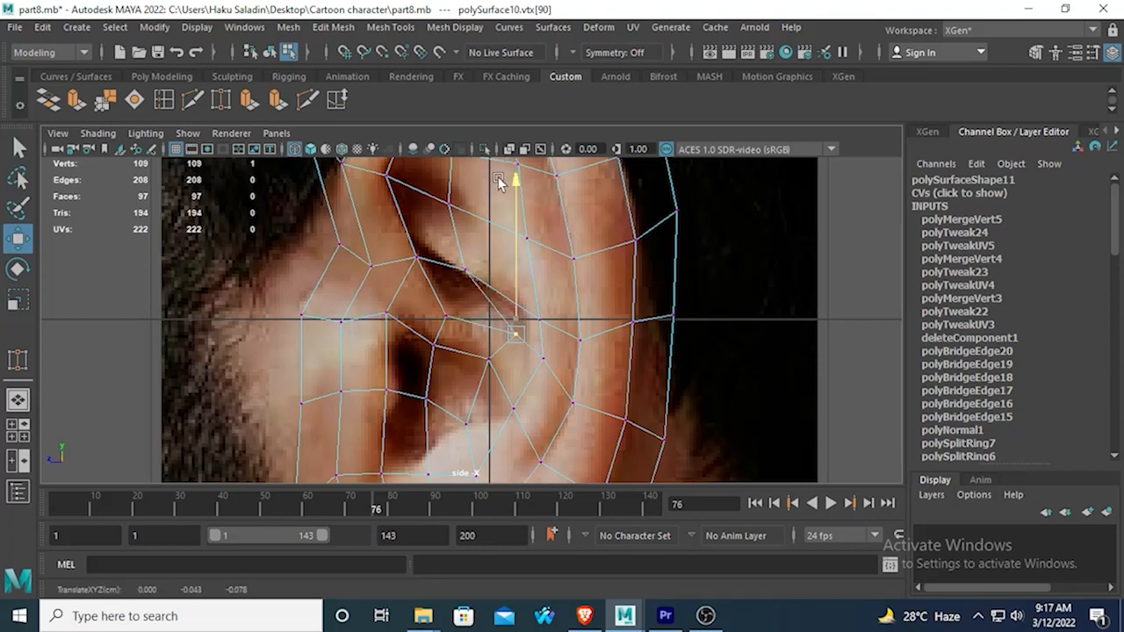
left_click_drag(365, 332, 331, 316)
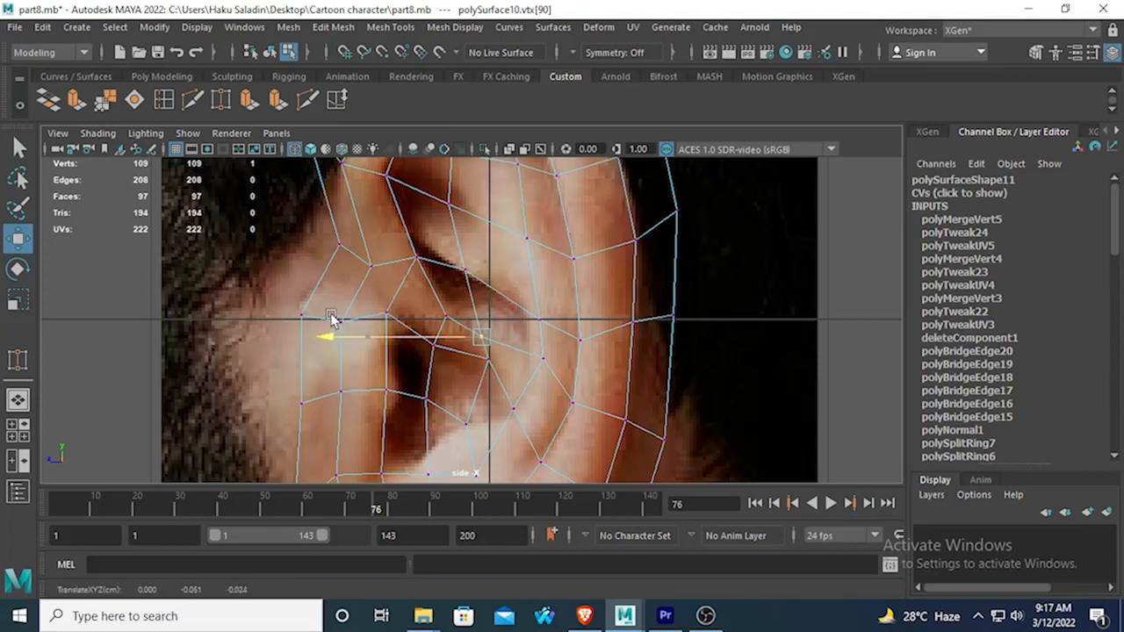
left_click_drag(484, 198, 449, 183)
left_click(446, 303)
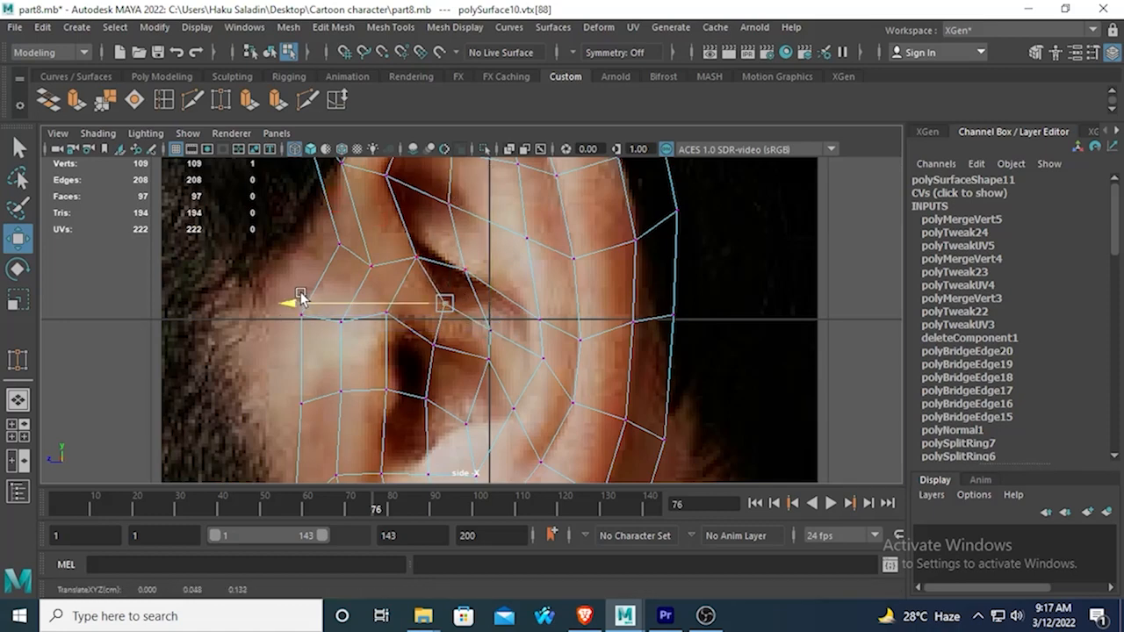
left_click_drag(302, 298, 298, 298)
In the perspective view, delete the narrow face between the lower end of the front inner rim and the ear-canal area.
scroll(503, 384, "down", 3)
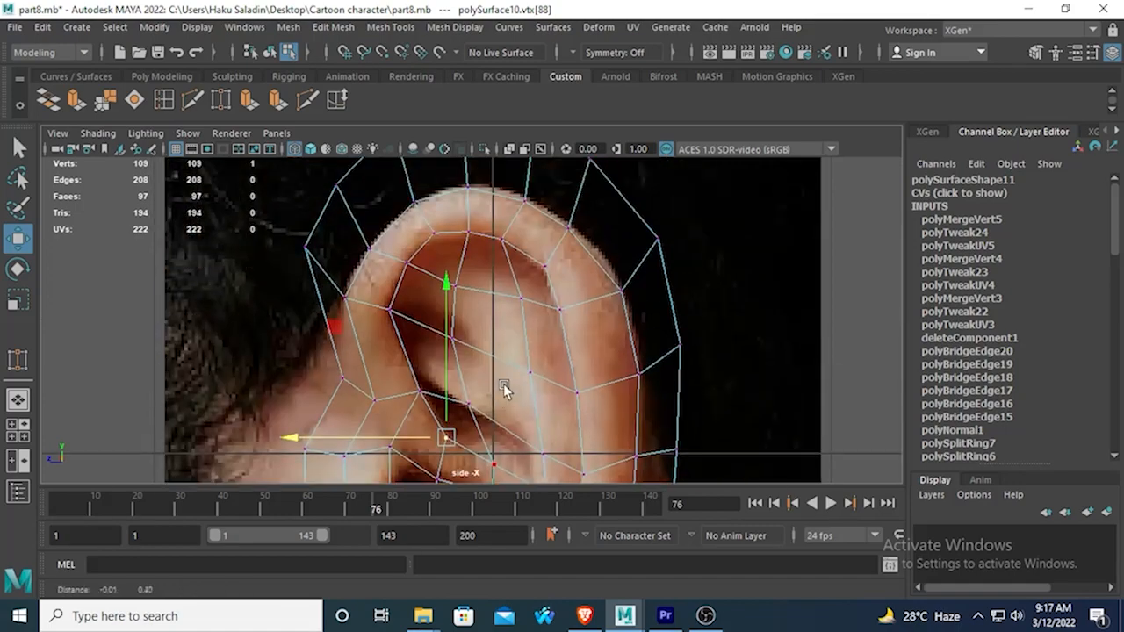
scroll(494, 302, "down", 2)
scroll(529, 326, "up", 1)
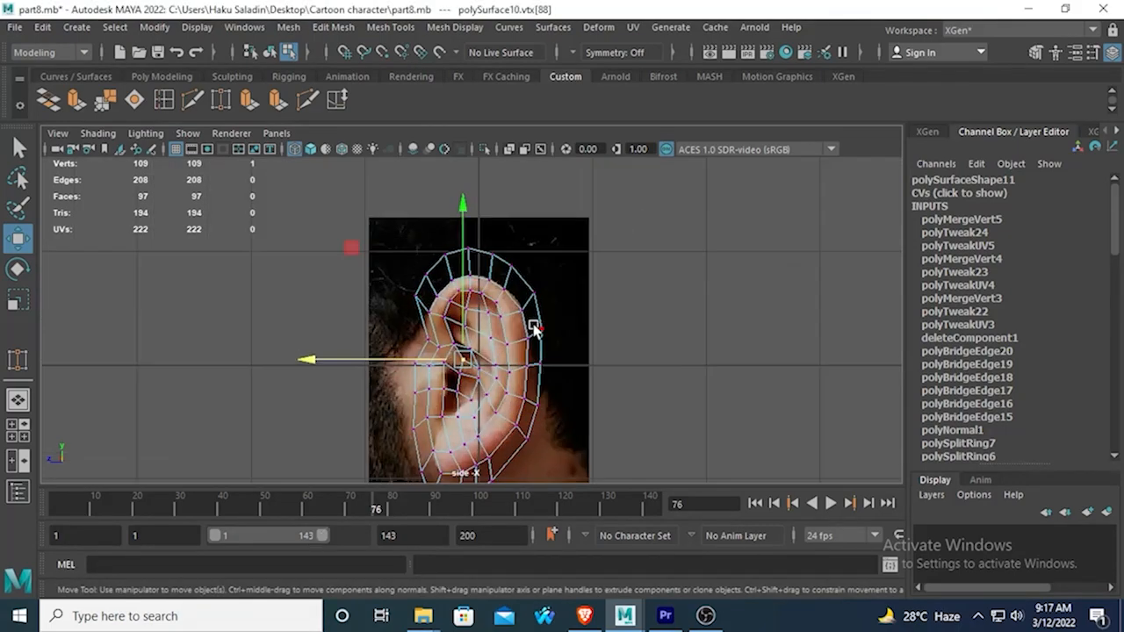
key("space")
key("space")
key("space")
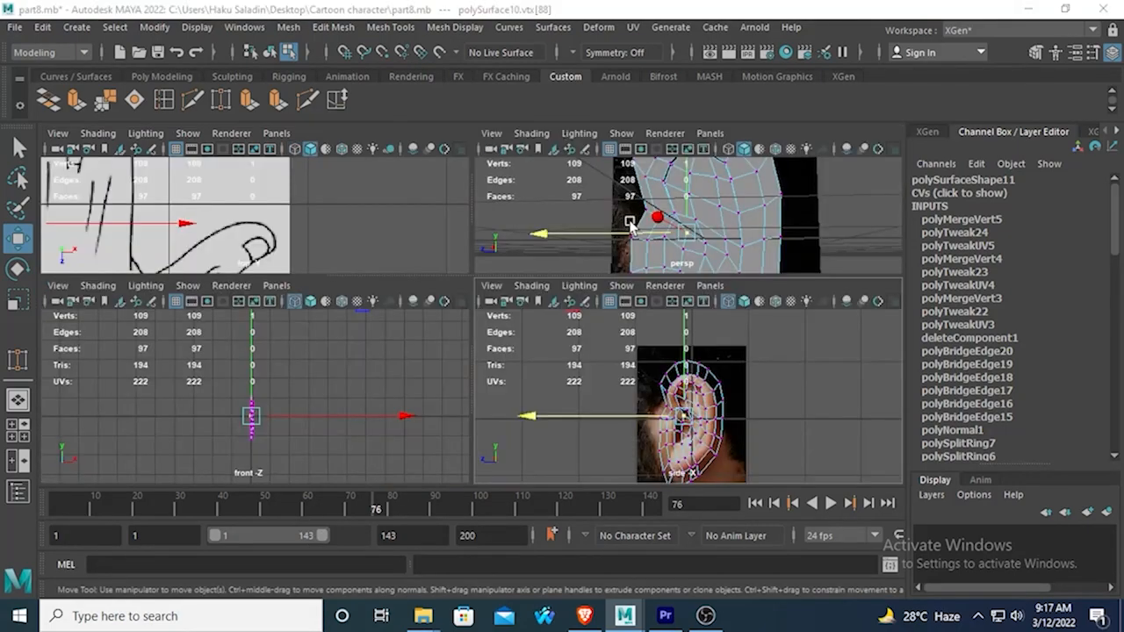
key("space")
left_click_drag(635, 246, 594, 285, "alt")
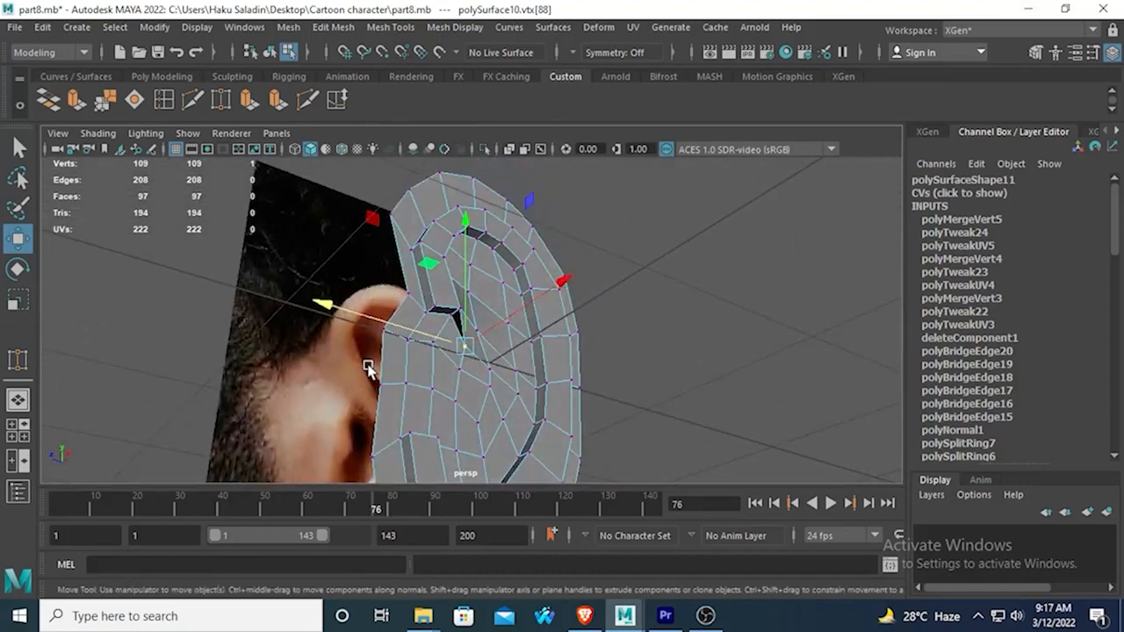
left_click_drag(369, 369, 327, 321, "alt")
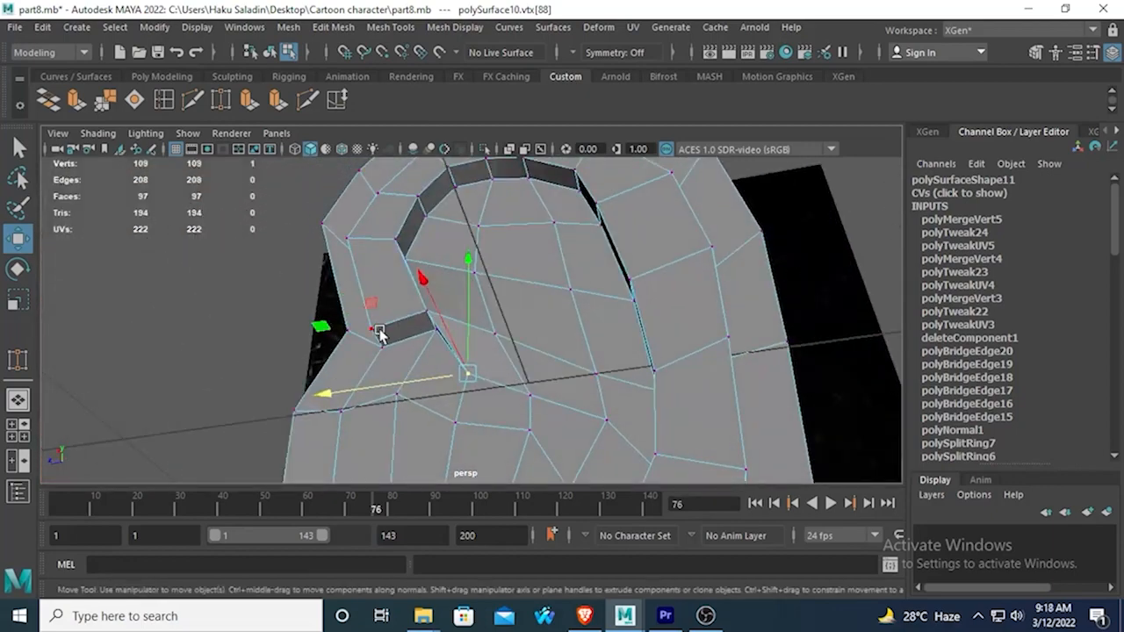
right_click_drag(474, 326, 471, 211)
left_click(472, 364)
key("Delete")
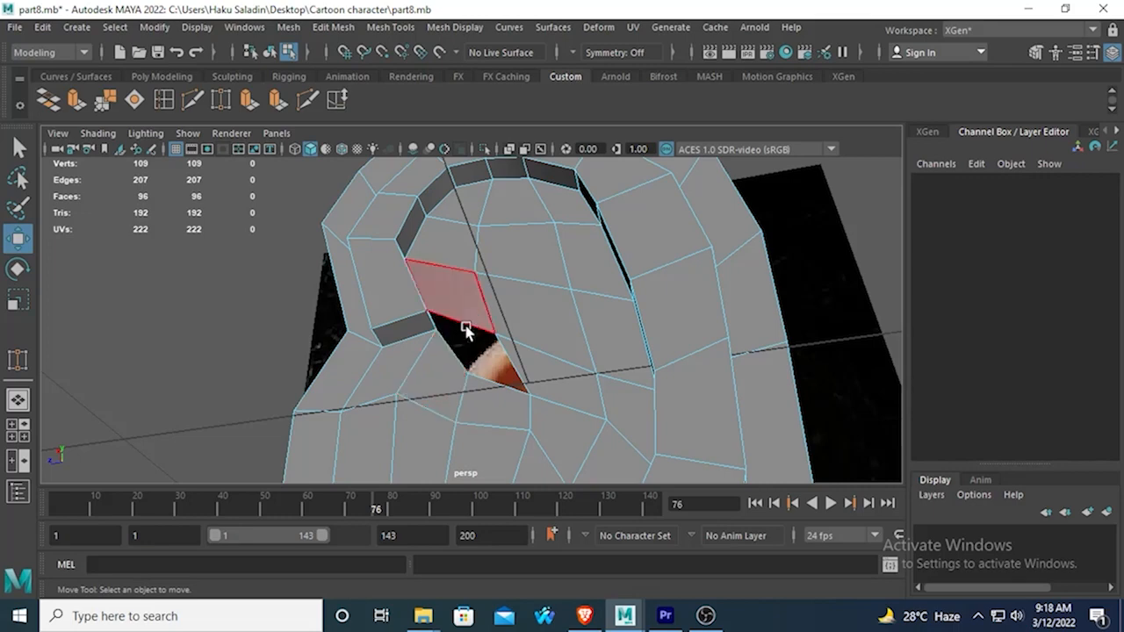
Delete the adjoining face directly above the hole, beside the front inner rim.
right_click_drag(467, 327, 476, 115)
mouse_move(436, 338)
left_mouse_down("alt")
mouse_move(397, 357)
mouse_move(409, 360)
mouse_move(419, 320)
mouse_move(439, 319)
left_mouse_up("alt")
right_click_drag(450, 312, 450, 208)
left_click(443, 312)
key("Delete")
Fill the hole below the front inner rim by bridging its two pairs of opposite border edges.
left_click_drag(452, 338, 456, 418, "alt")
right_click_drag(430, 268, 429, 115)
left_click(416, 281)
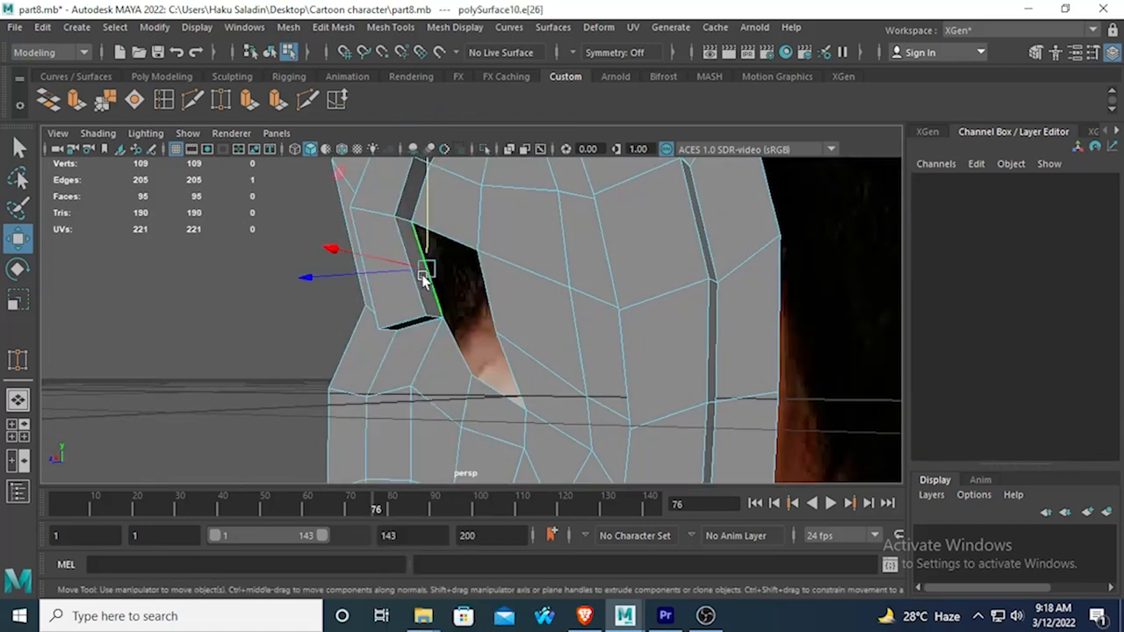
left_click(490, 285, "shift")
left_click(50, 99)
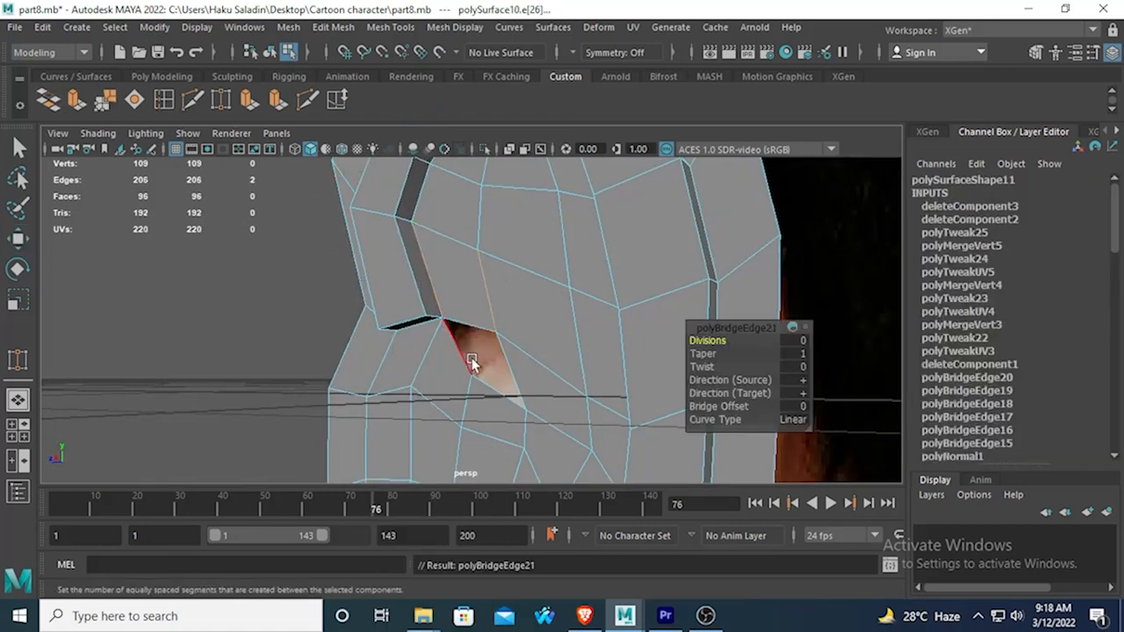
left_click(52, 100)
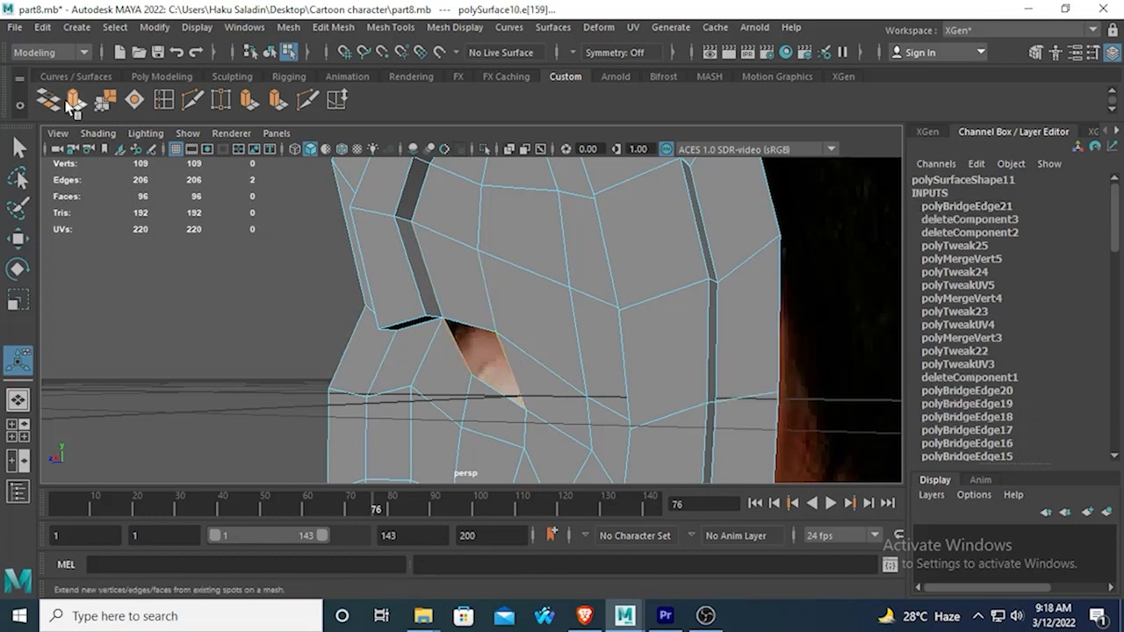
scroll(416, 282, "down", 5)
left_click_drag(408, 369, 505, 379, "alt")
scroll(497, 376, "up", 4)
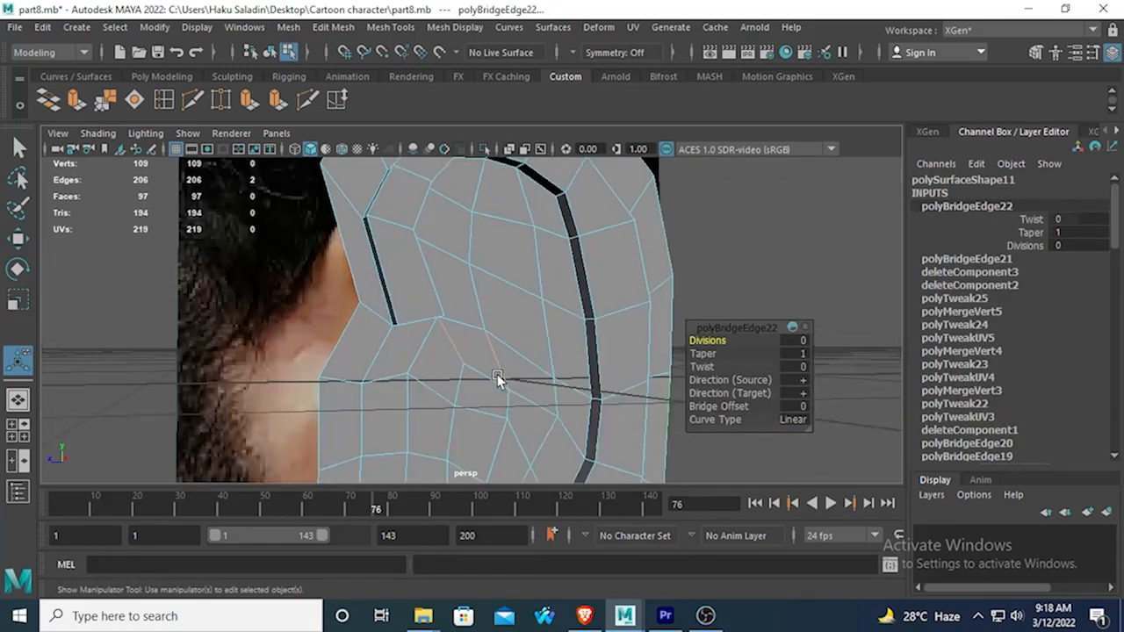
Check the ear's surface in smooth mesh preview and return to the unsmoothed display.
key("3")
scroll(497, 376, "down", 4)
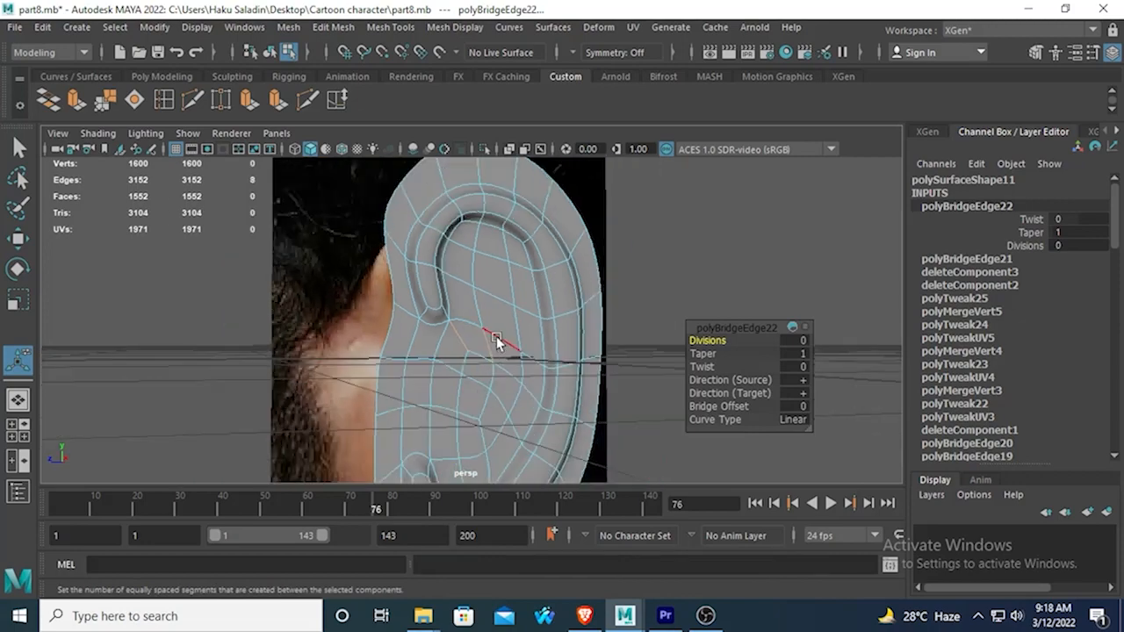
mouse_move(432, 291)
left_mouse_down("alt")
mouse_move(544, 327)
mouse_move(506, 340)
mouse_move(510, 236)
mouse_move(447, 295)
left_mouse_up("alt")
scroll(447, 295, "up", 6)
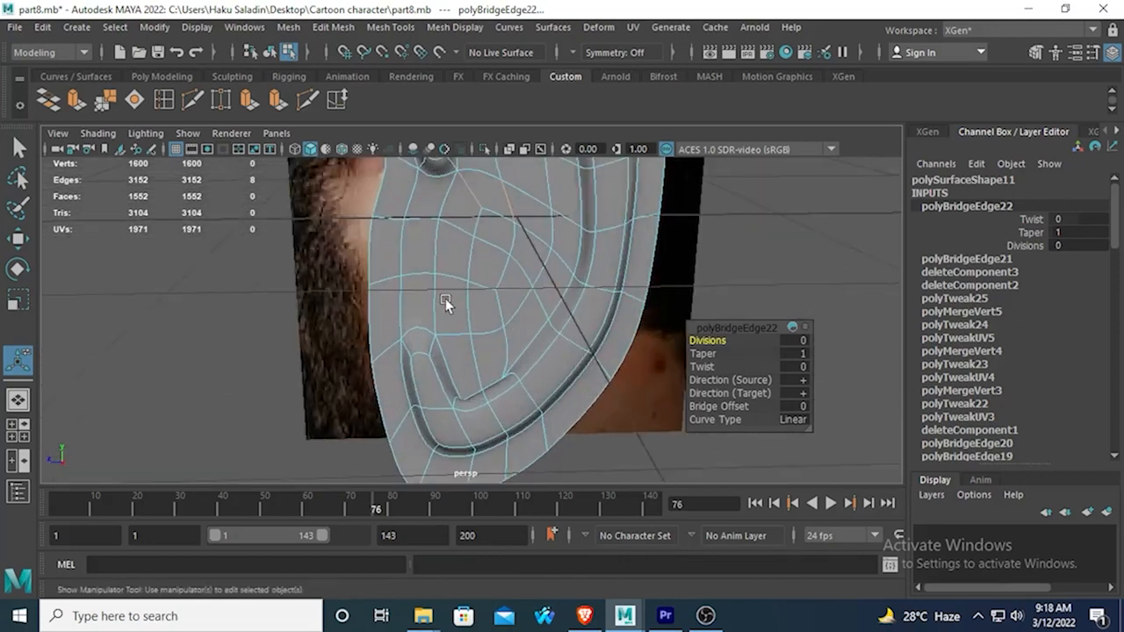
key("1")
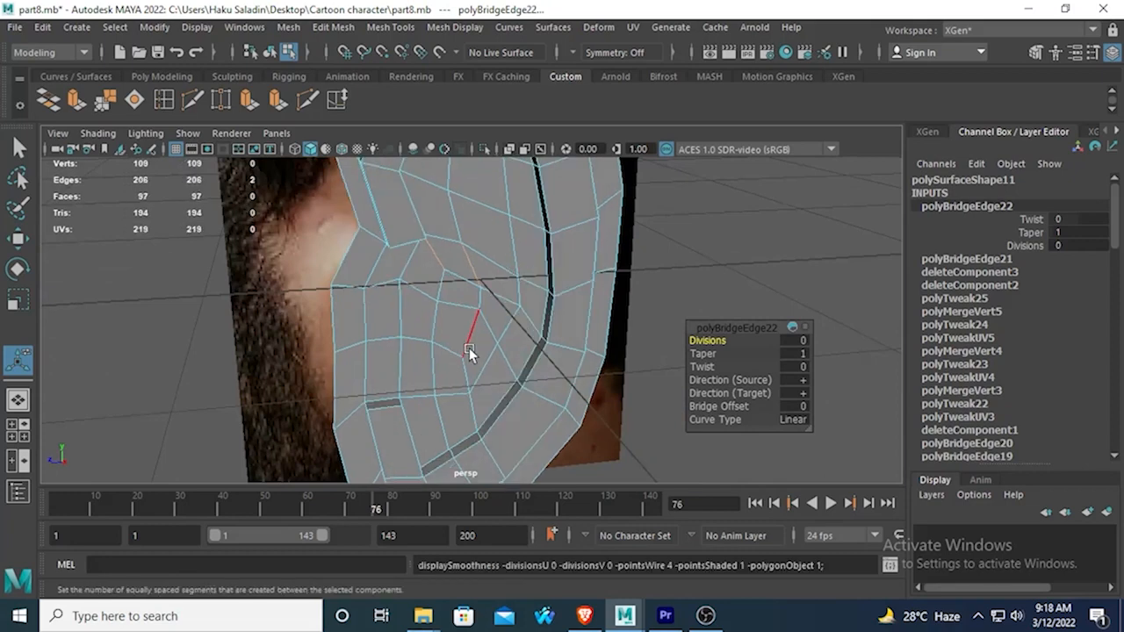
In the side view, select the two neighbouring faces along the ridge directly above the ear canal.
left_click_drag(501, 226, 490, 291, "alt")
key("space")
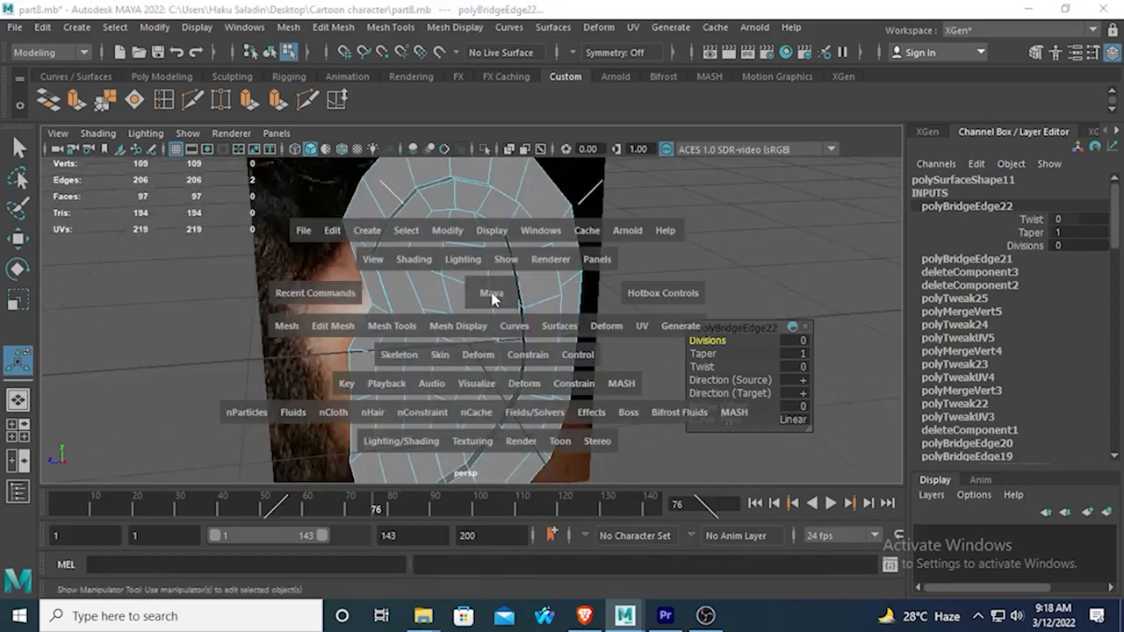
key("space")
scroll(611, 344, "up", 8)
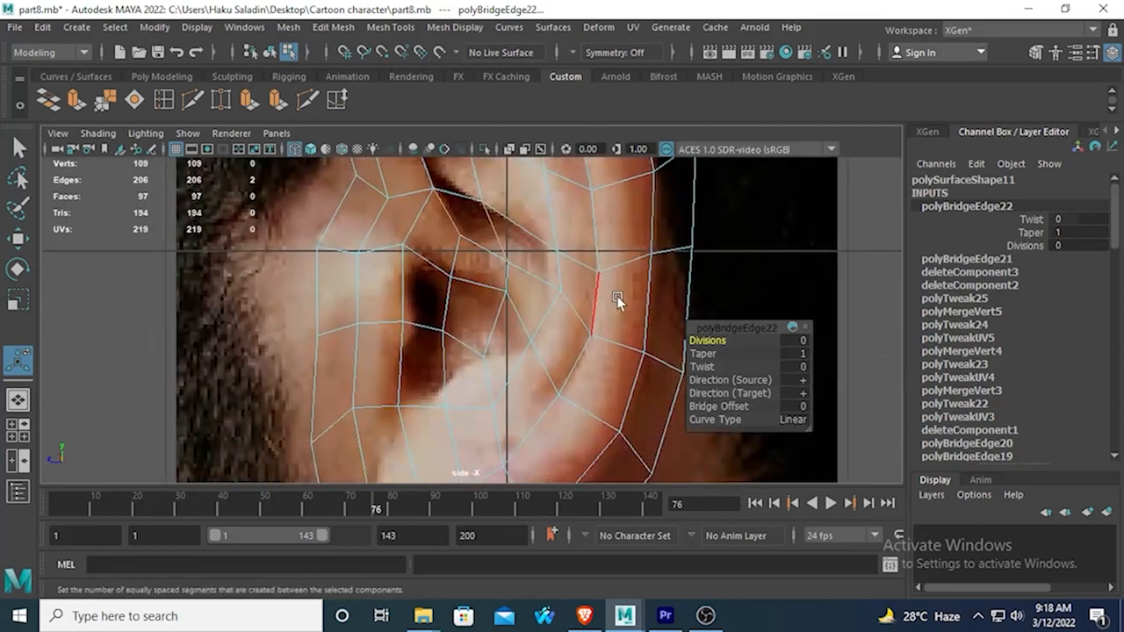
middle_click_drag(617, 296, 534, 320, "alt")
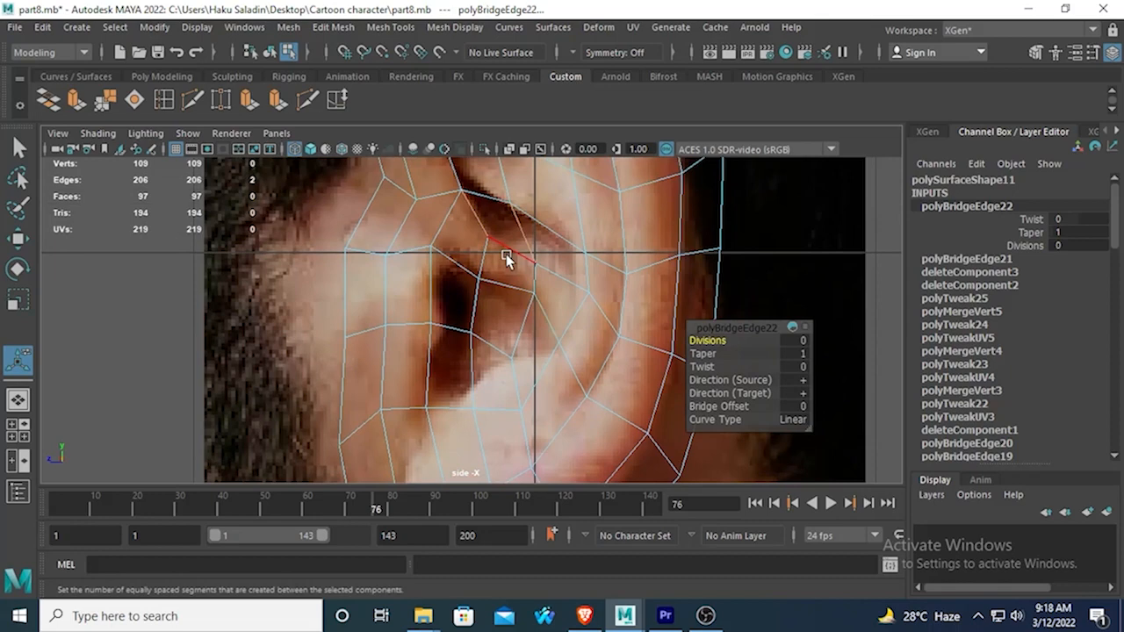
right_click_drag(463, 213, 463, 230)
left_click(463, 231)
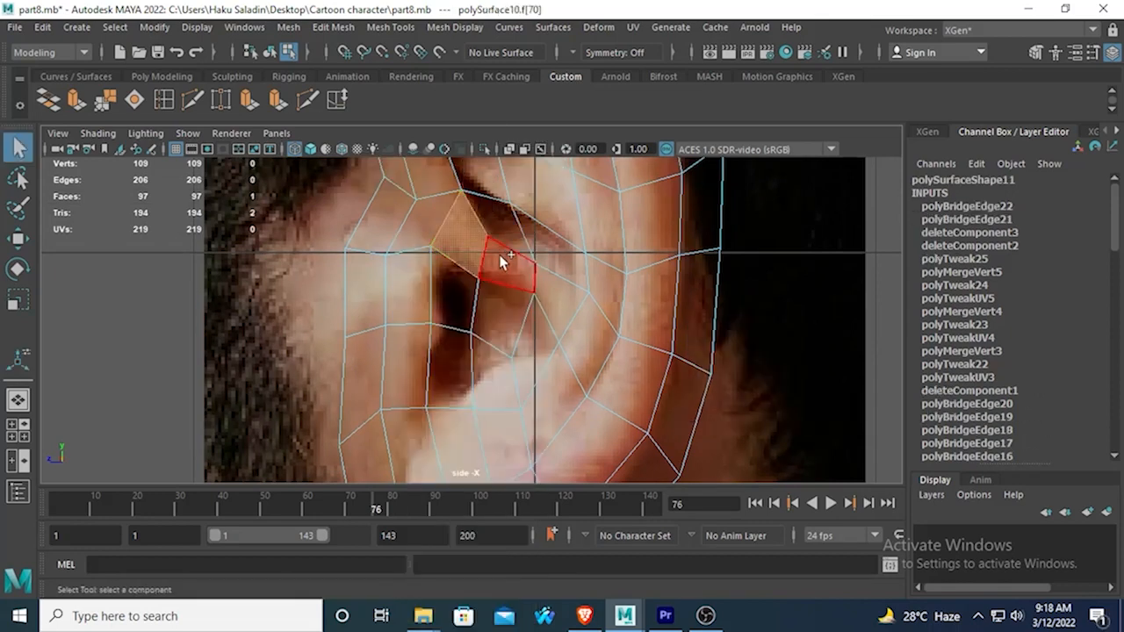
left_click(453, 297)
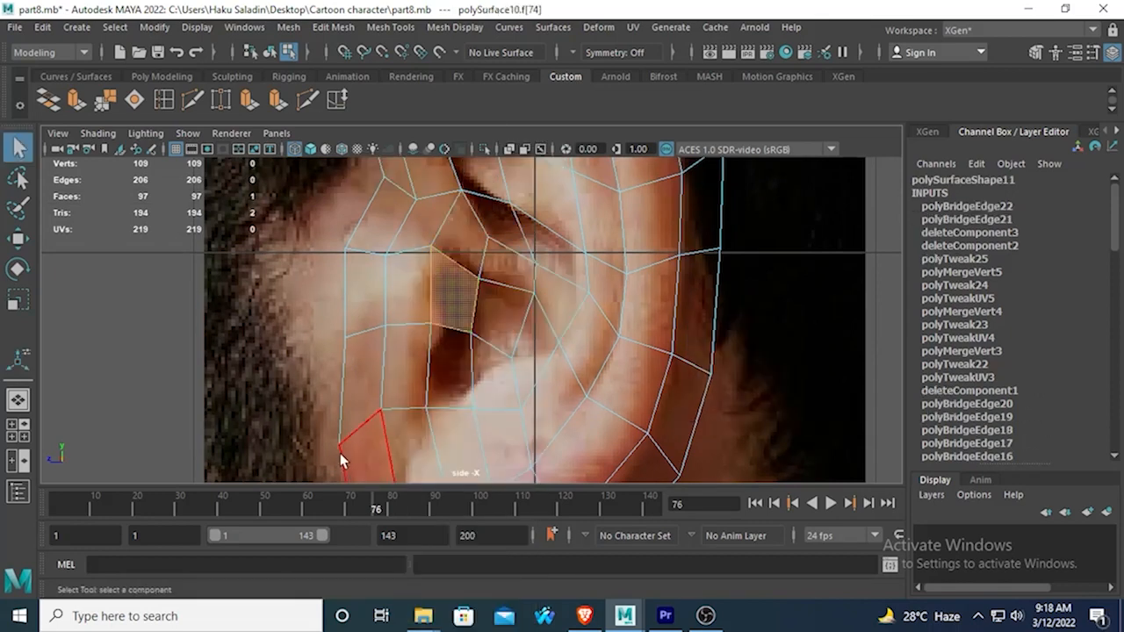
left_click(496, 263, "shift")
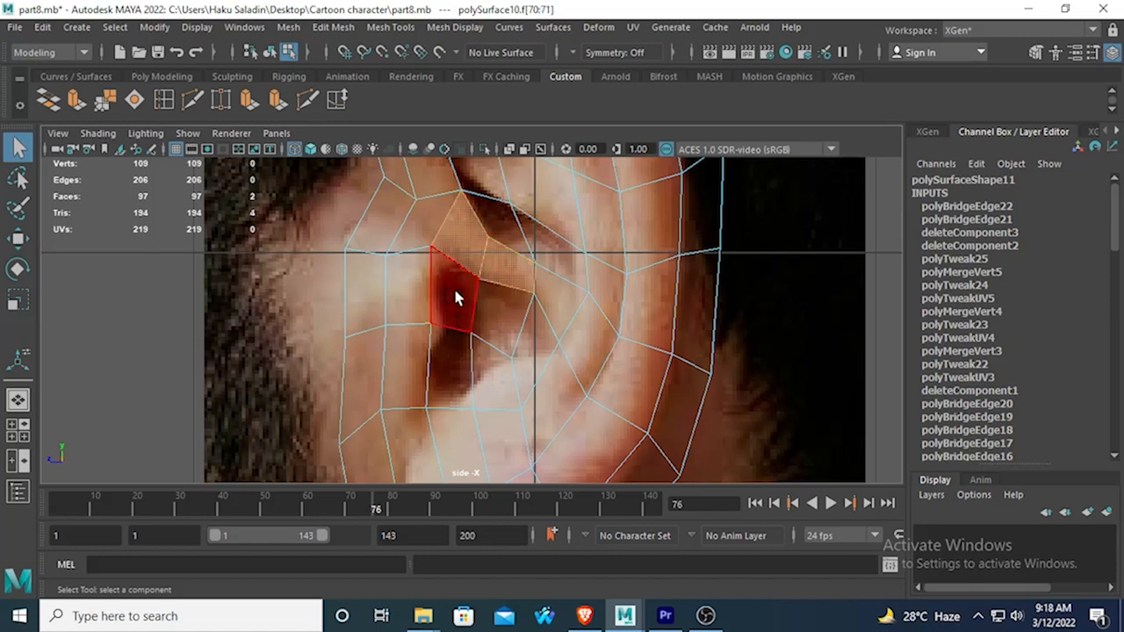
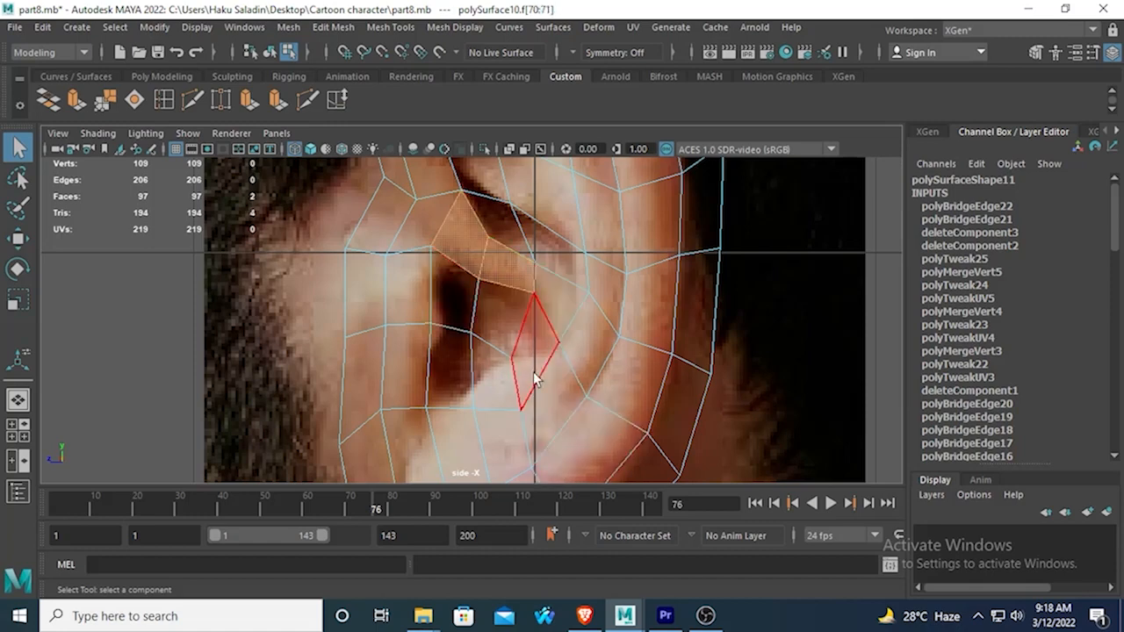
Extrude the two selected ridge faces above the ear canal outward with a local Z translation of about 0.046.
left_click(279, 103)
key("space")
key("space")
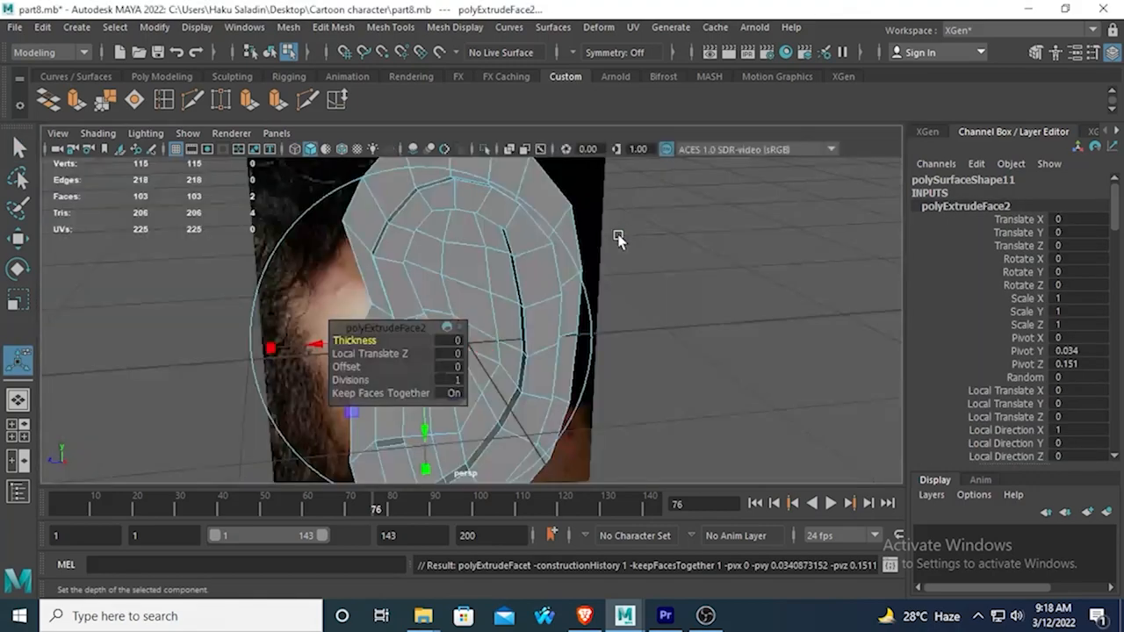
left_click_drag(618, 239, 676, 234, "alt")
left_click_drag(545, 367, 458, 249)
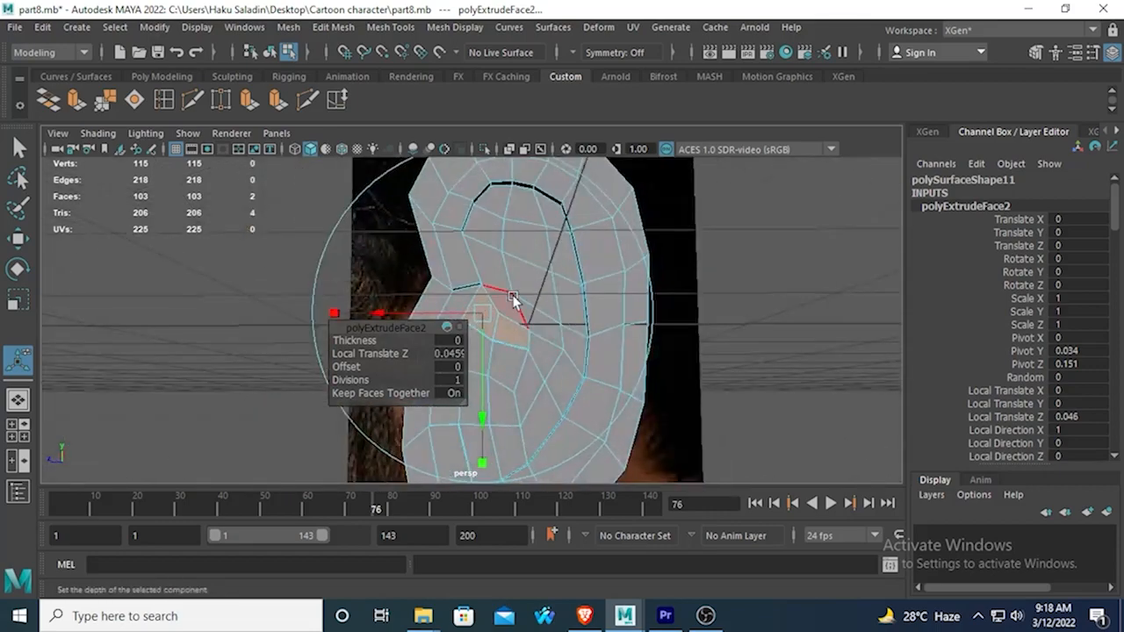
left_click(493, 230)
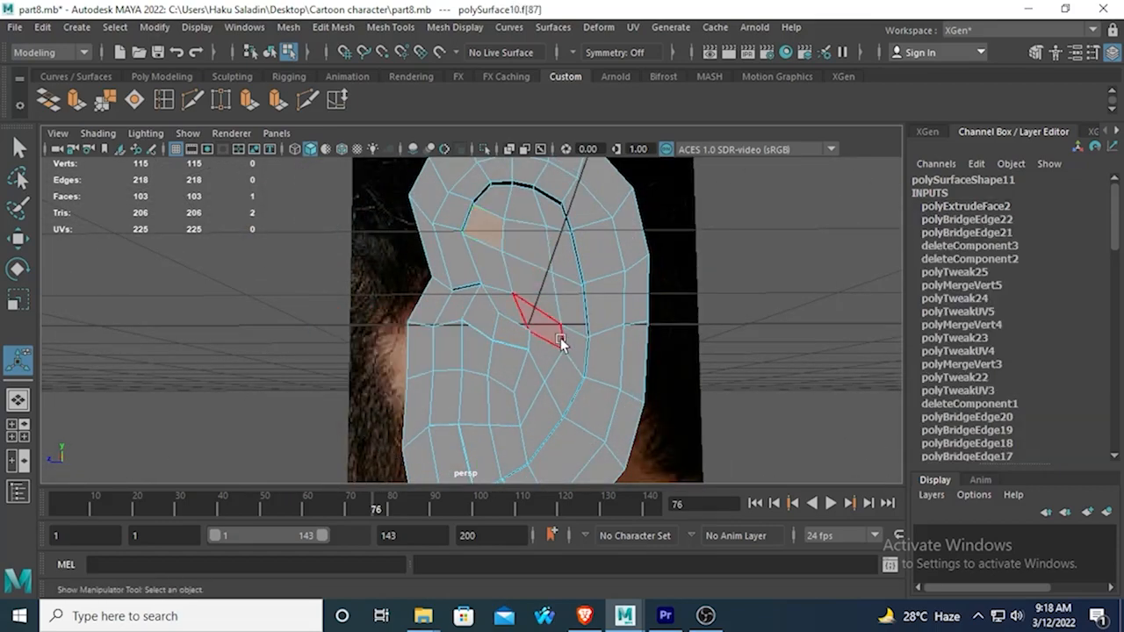
left_click_drag(560, 338, 540, 380, "alt")
key("space")
key("space")
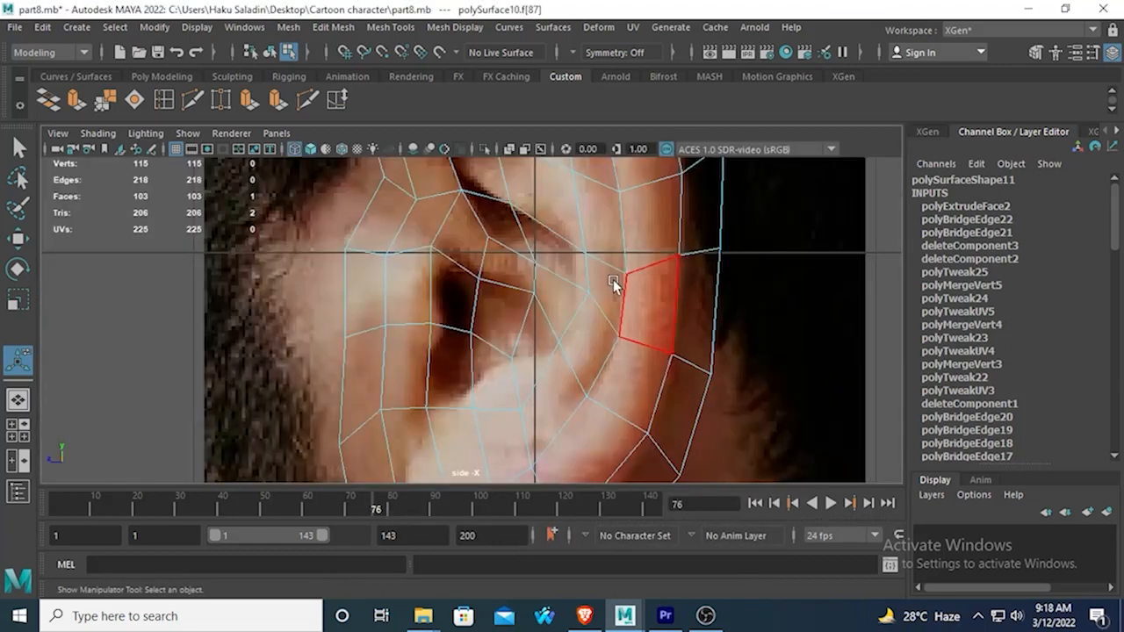
middle_click_drag(576, 280, 580, 341, "alt")
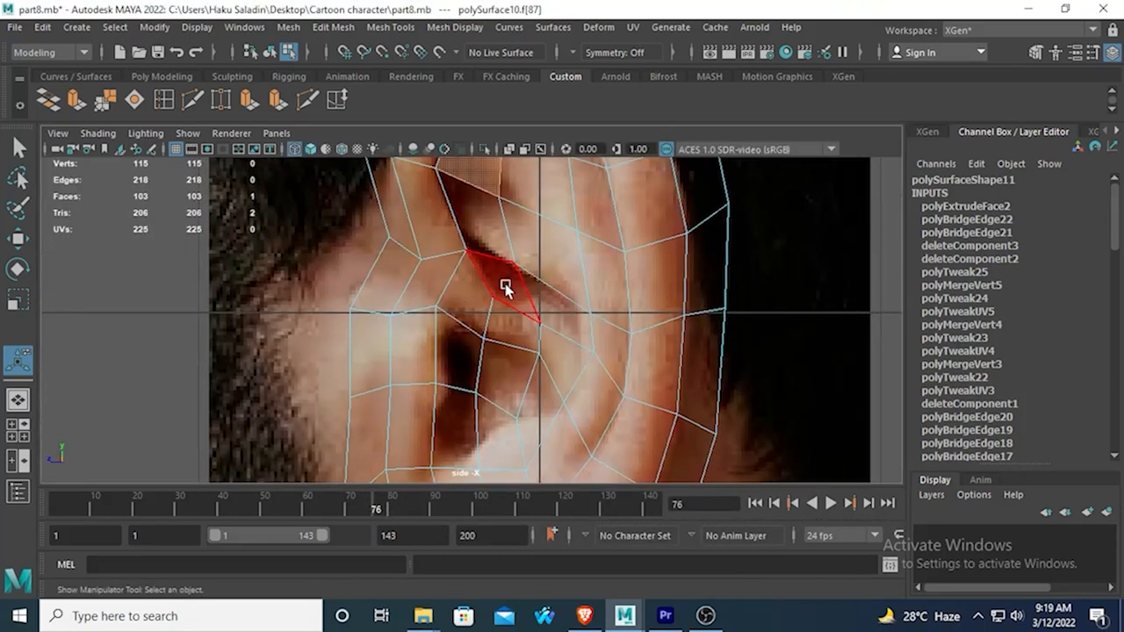
left_click(464, 364)
left_click(505, 364, "shift")
left_click(496, 422, "shift")
left_click(468, 418, "shift")
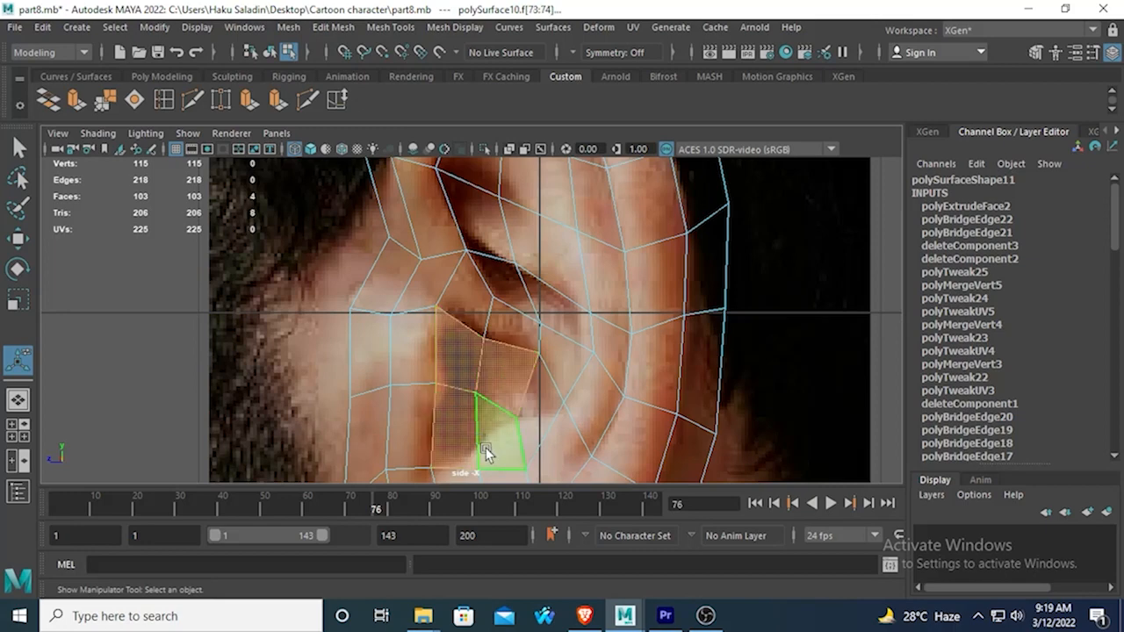
left_click(544, 396, "shift")
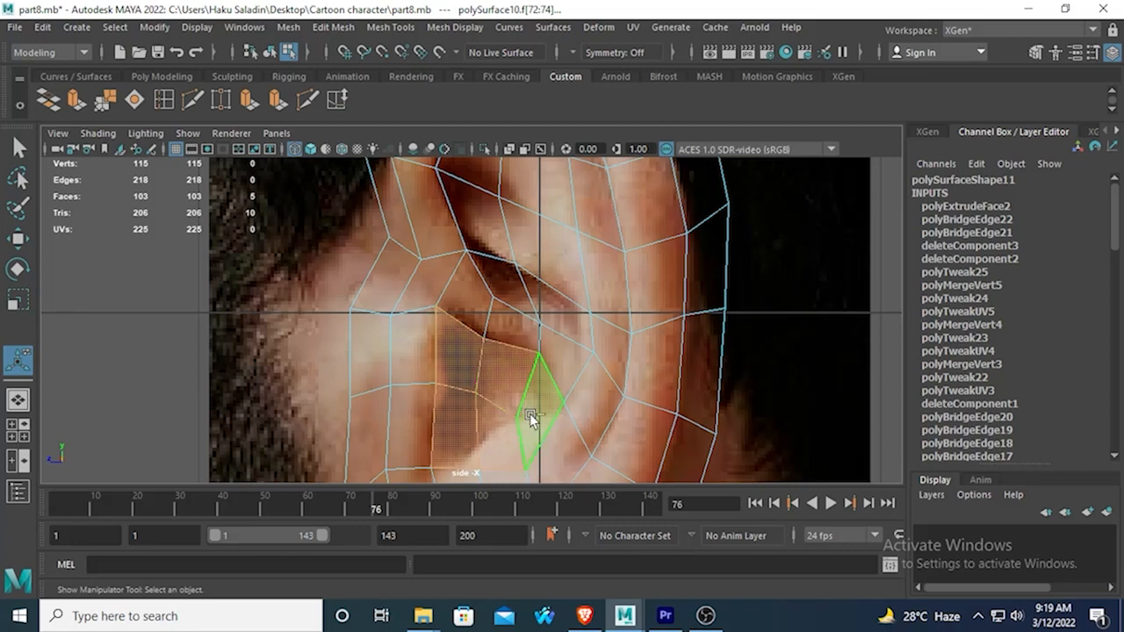
left_click(530, 415, "ctrl")
left_click(503, 427, "ctrl")
middle_click_drag(483, 390, 502, 323, "alt")
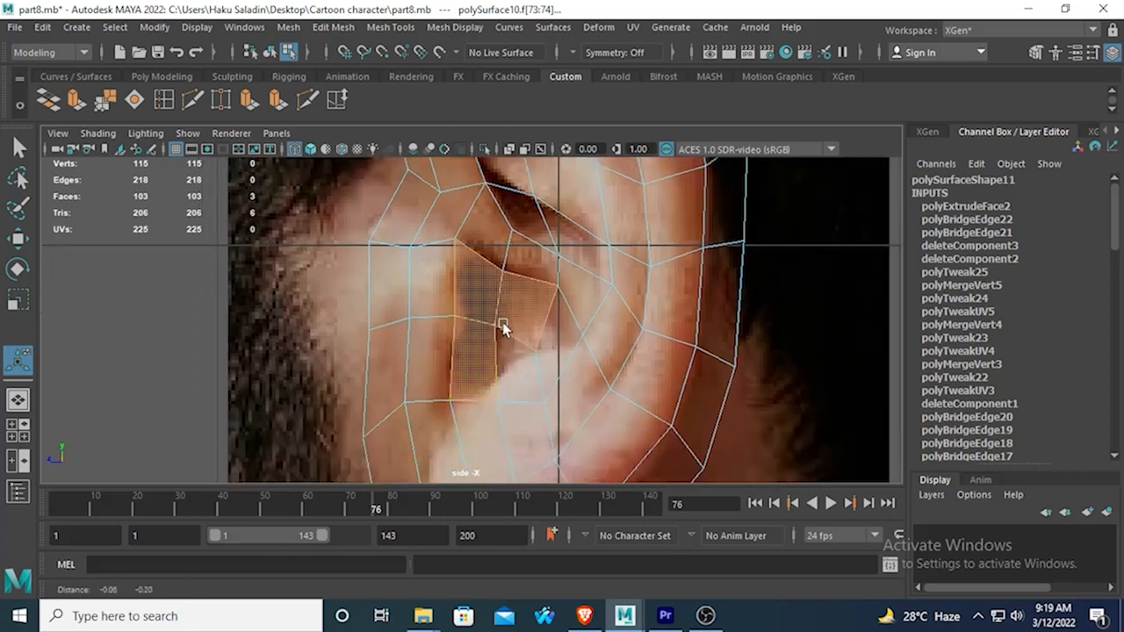
In the side view, lower the vertex inside the ear canal to its lower rim and lower the row of three vertices in front of it.
right_click_drag(507, 330, 414, 183)
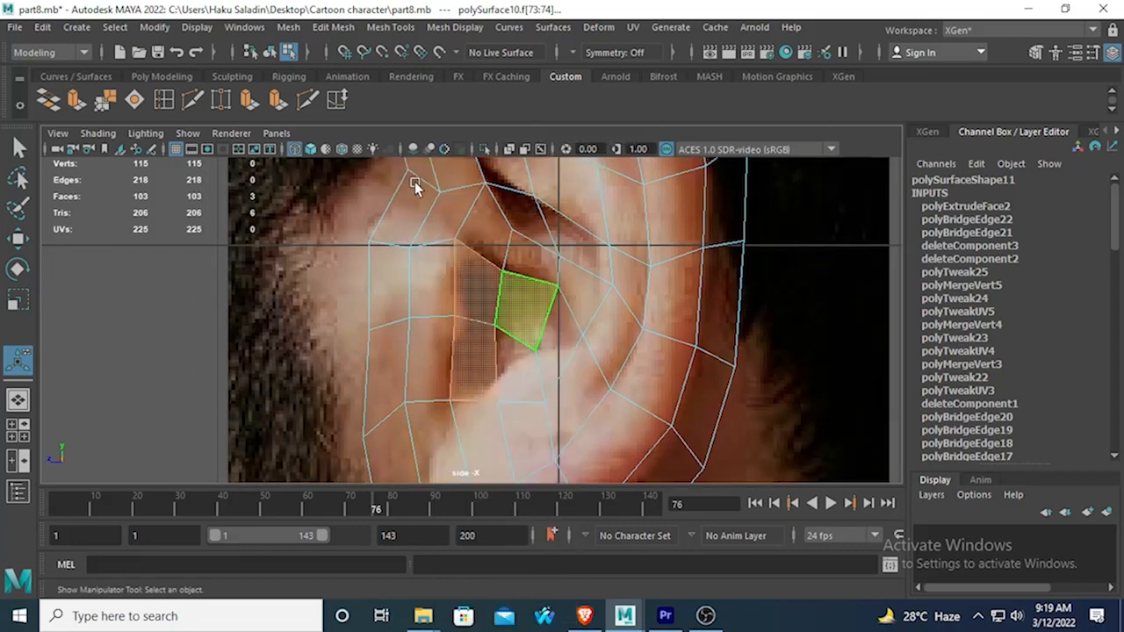
scroll(487, 325, "up", 2)
left_click(498, 327)
key("w")
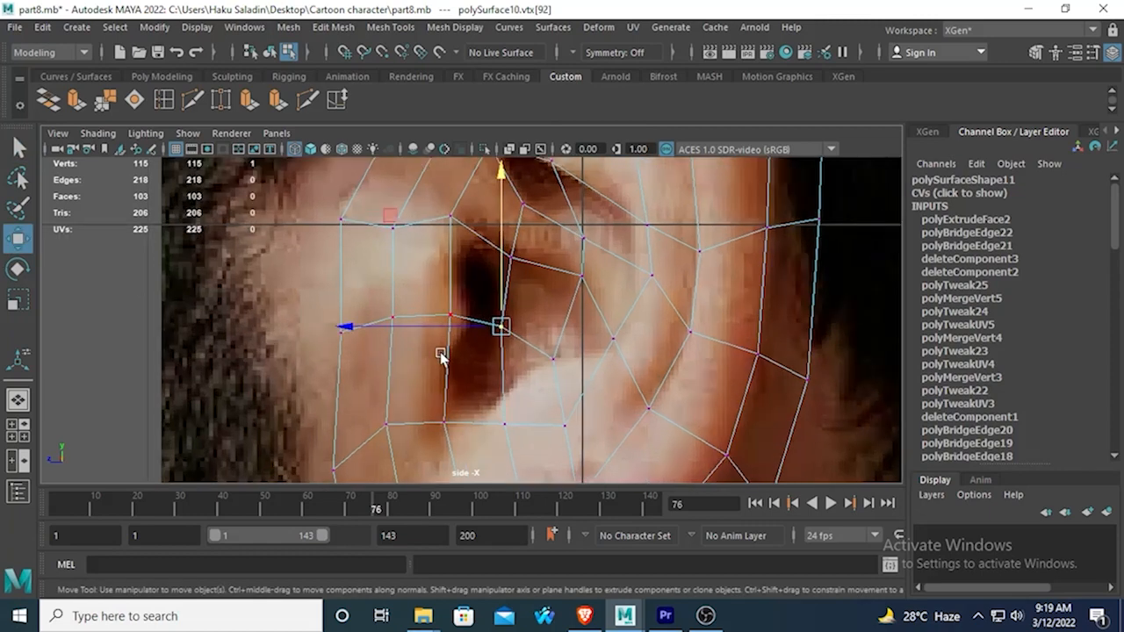
left_click_drag(500, 323, 518, 376)
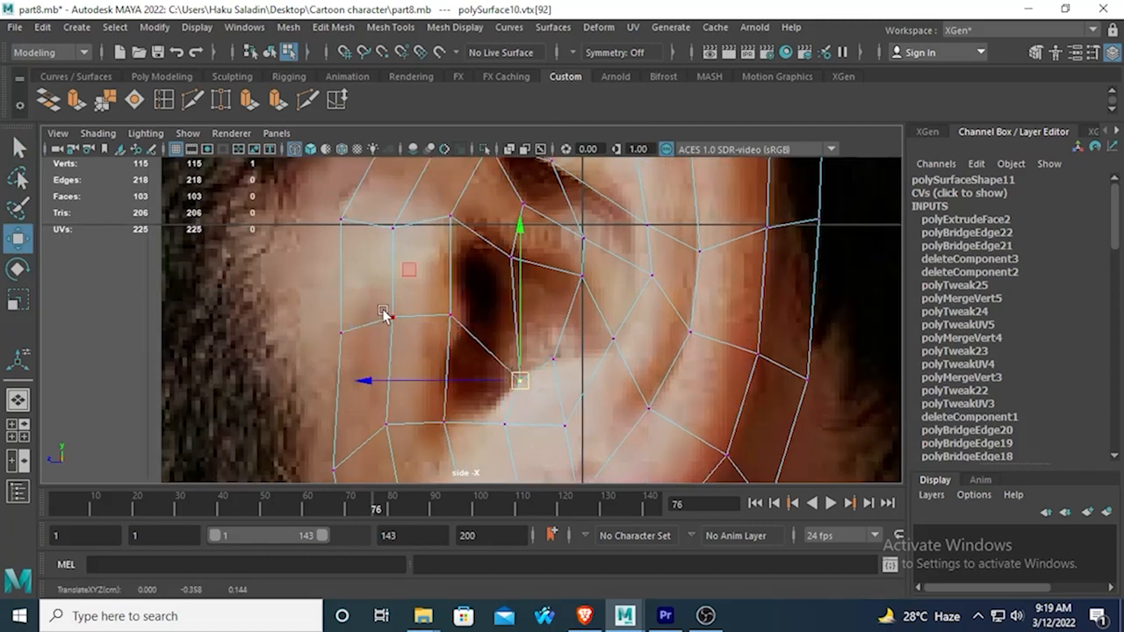
left_click_drag(315, 295, 479, 340)
left_click_drag(395, 179, 396, 222)
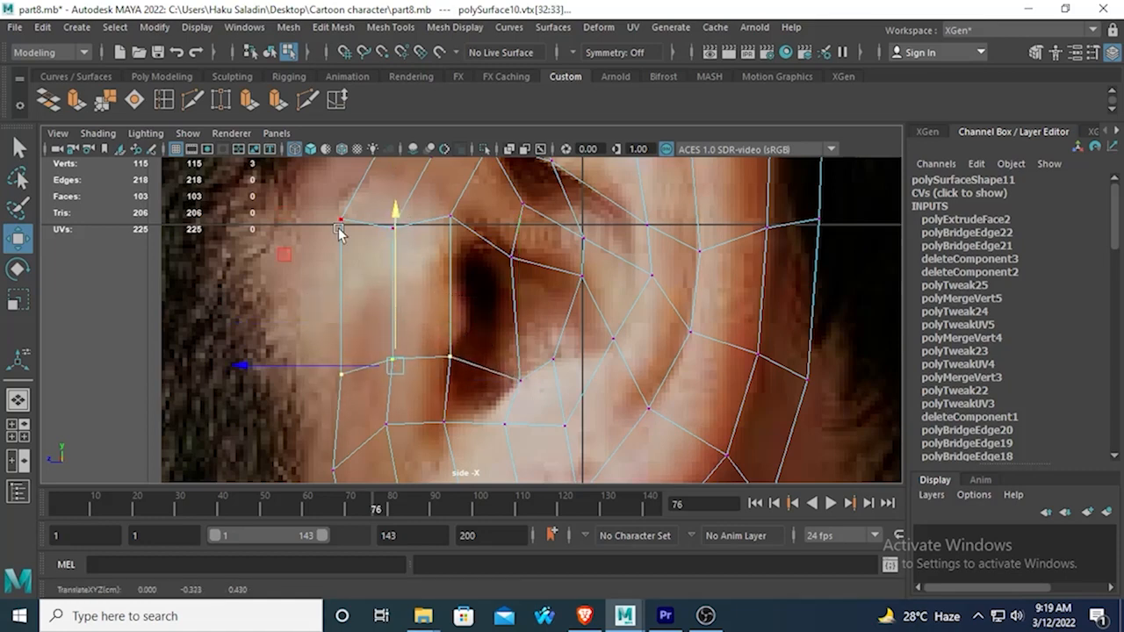
Lower the three front vertices level with the canal's upper edge, then slightly raise the next vertex along that edge.
left_click_drag(319, 195, 361, 258)
middle_click_drag(361, 258, 360, 290, "alt")
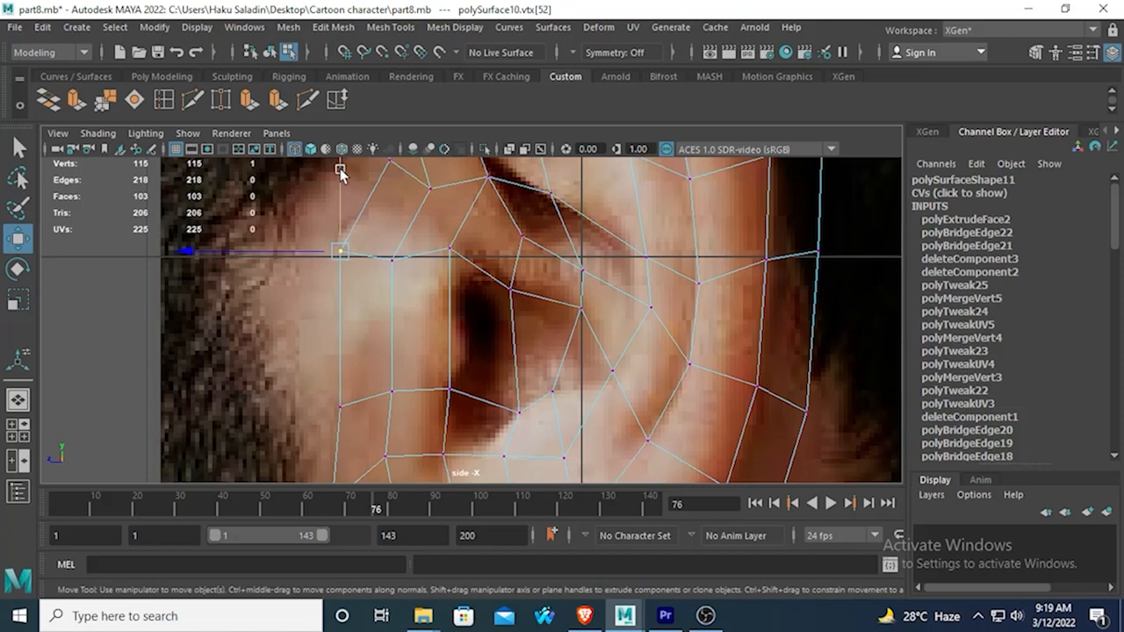
left_click_drag(340, 170, 340, 203)
left_click(377, 235)
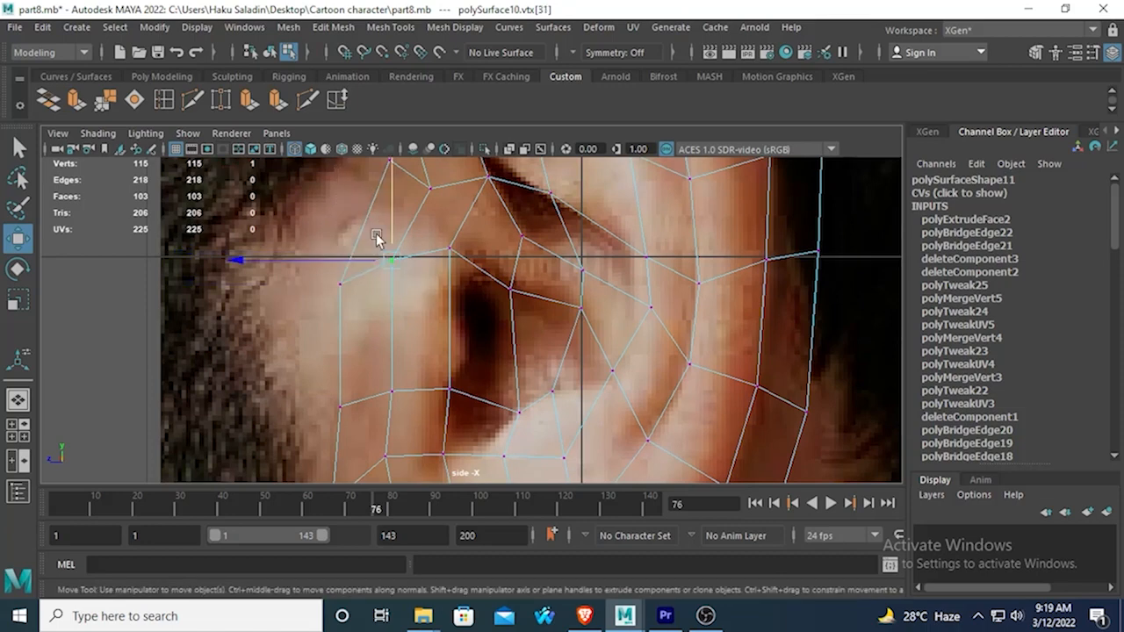
left_click_drag(391, 173, 389, 208)
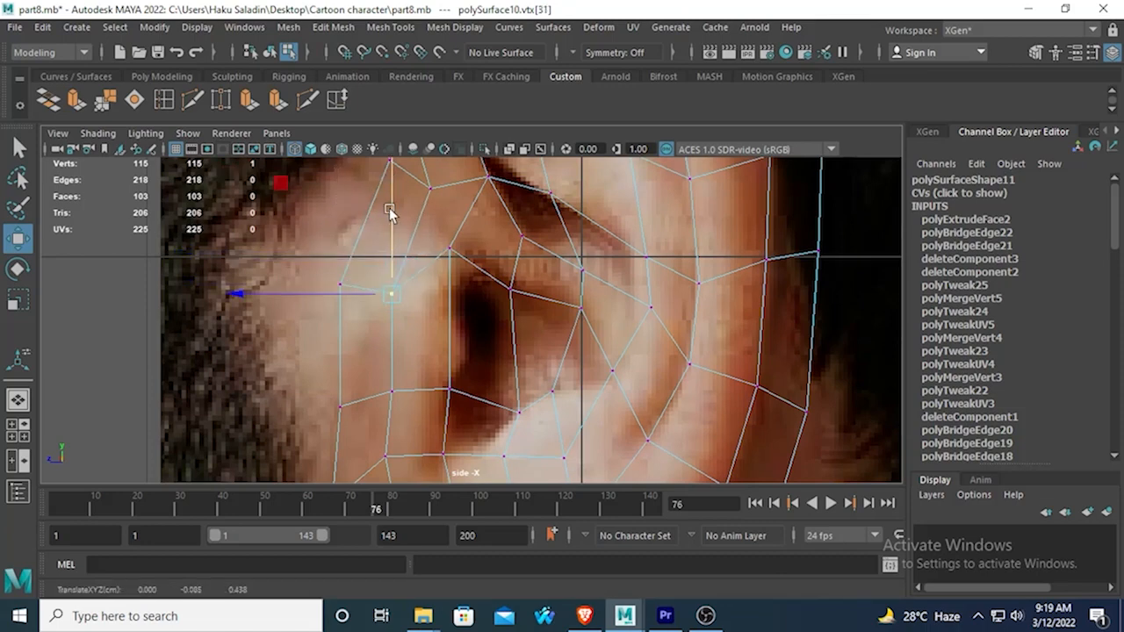
left_click(449, 249)
left_click_drag(440, 172, 509, 207)
left_click(497, 261)
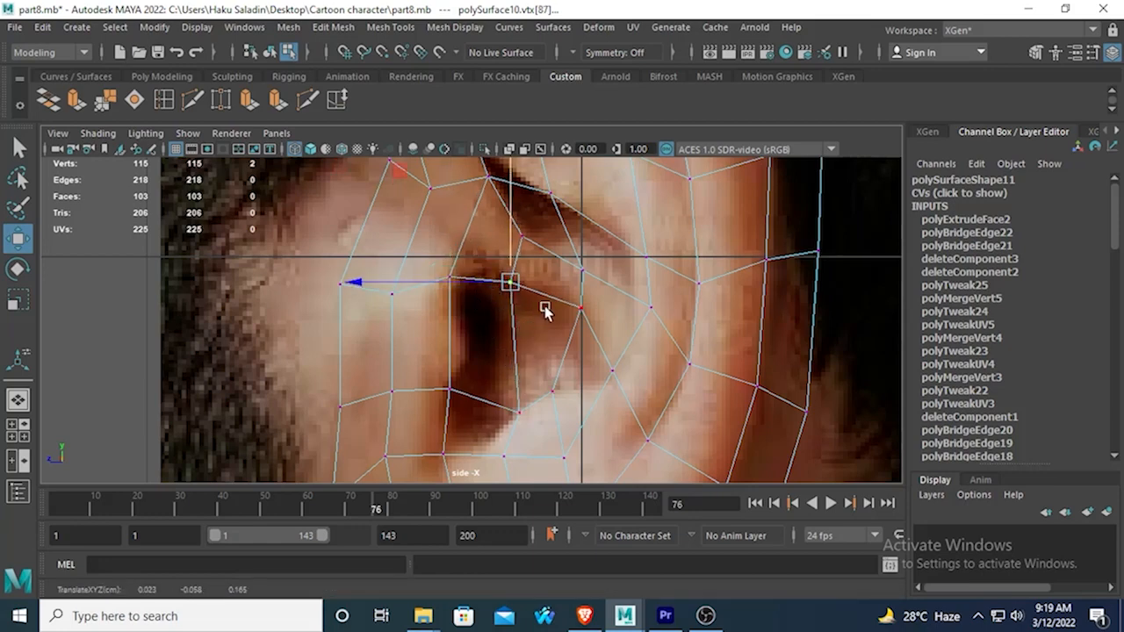
right_click_drag(545, 303, 512, 209)
left_click(529, 328)
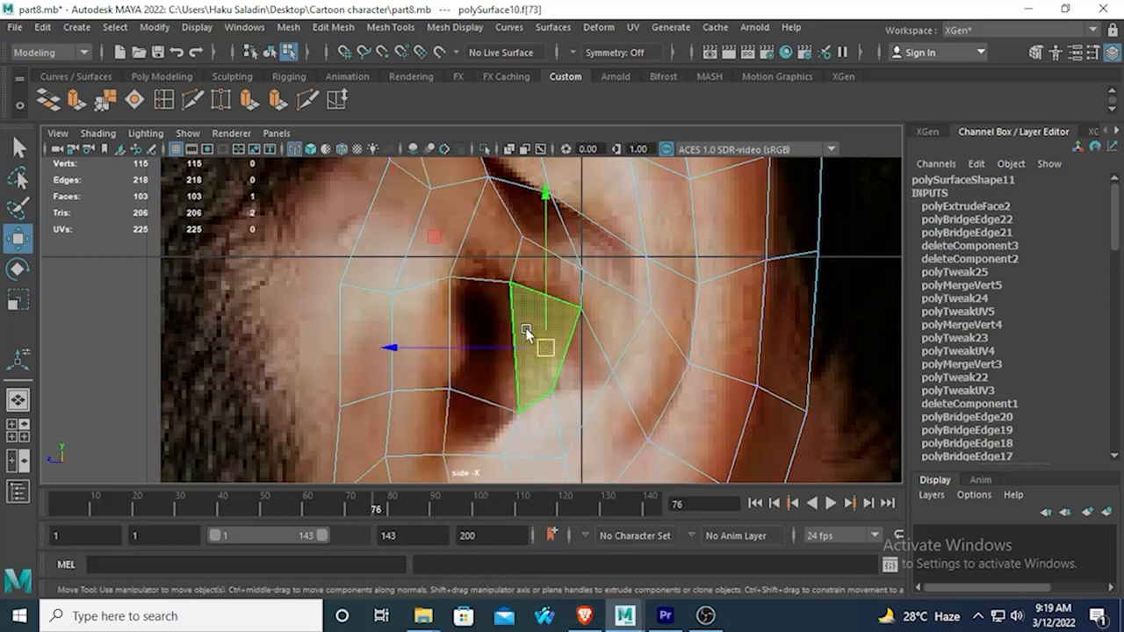
left_click(482, 320, "shift")
left_click(483, 419, "shift")
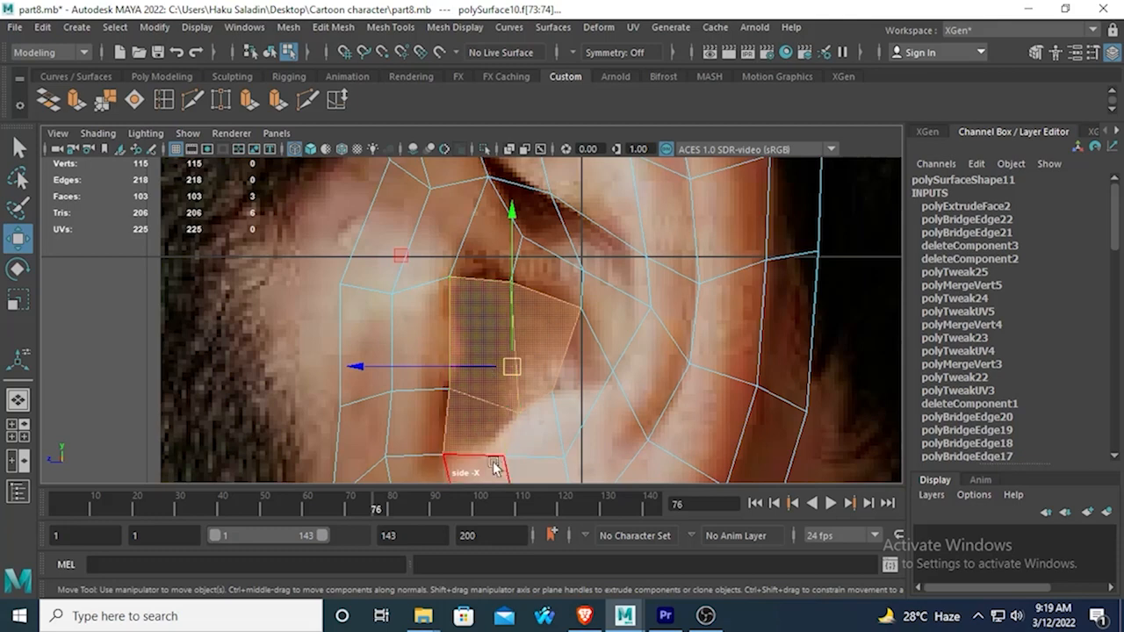
Move the vertex below the ear canal slightly up and forward to follow the canal's lower rim in the reference.
right_click_drag(499, 457, 412, 169)
middle_click_drag(494, 348, 488, 273, "alt")
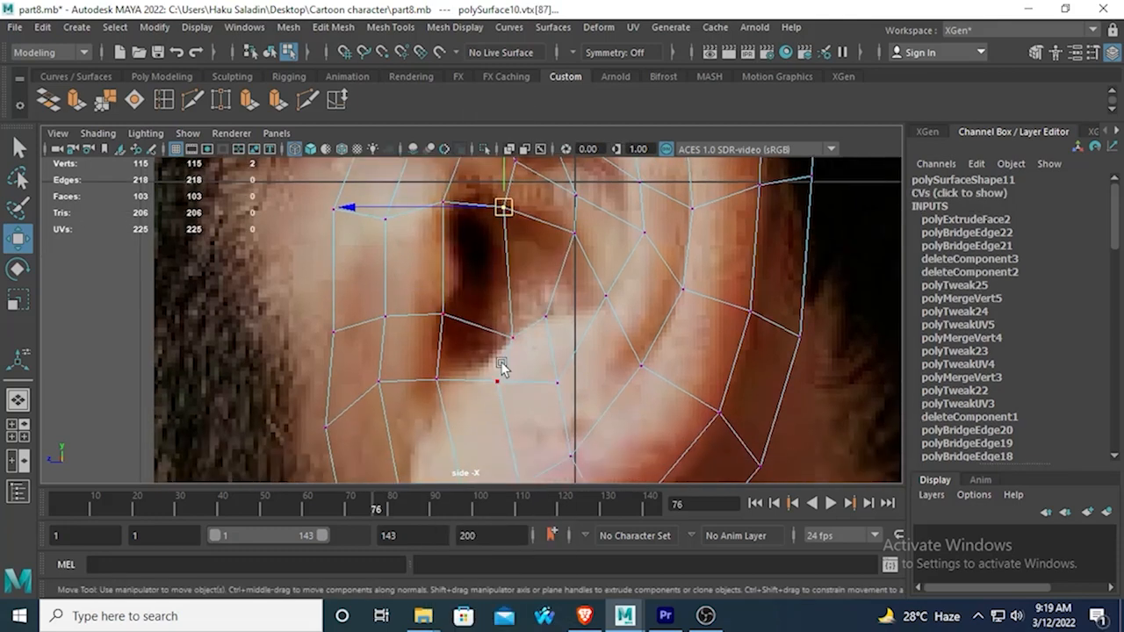
left_click(500, 376)
left_click_drag(500, 387, 482, 366)
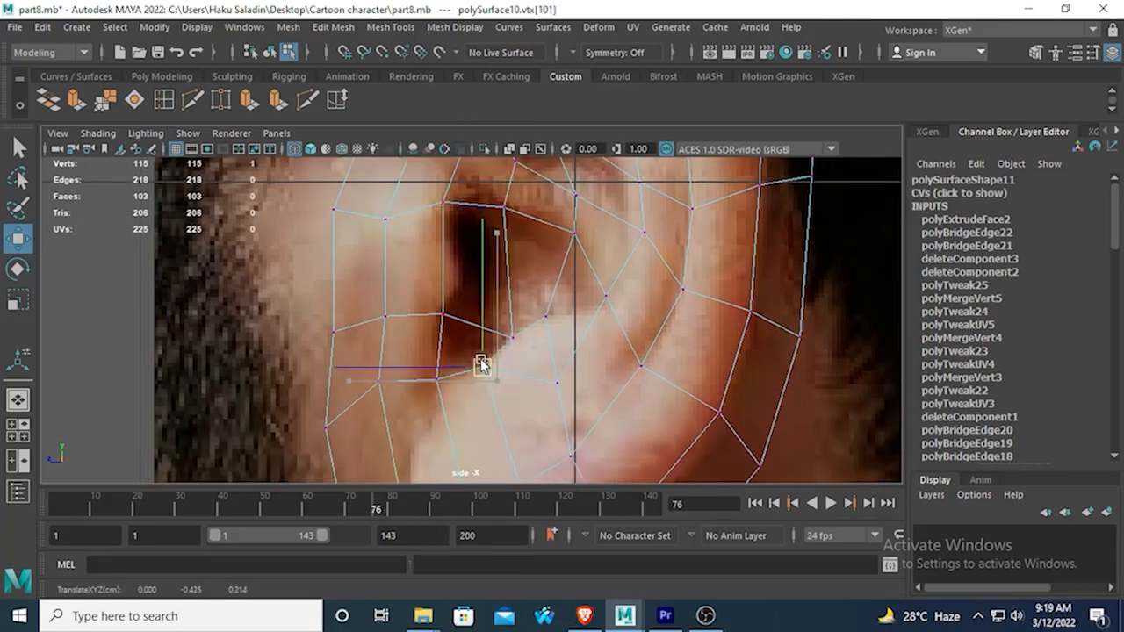
Extrude the three ear canal faces inward with local translations of about 0.056 in X and -0.118 in Z.
right_click_drag(517, 180, 524, 228)
left_click(524, 228)
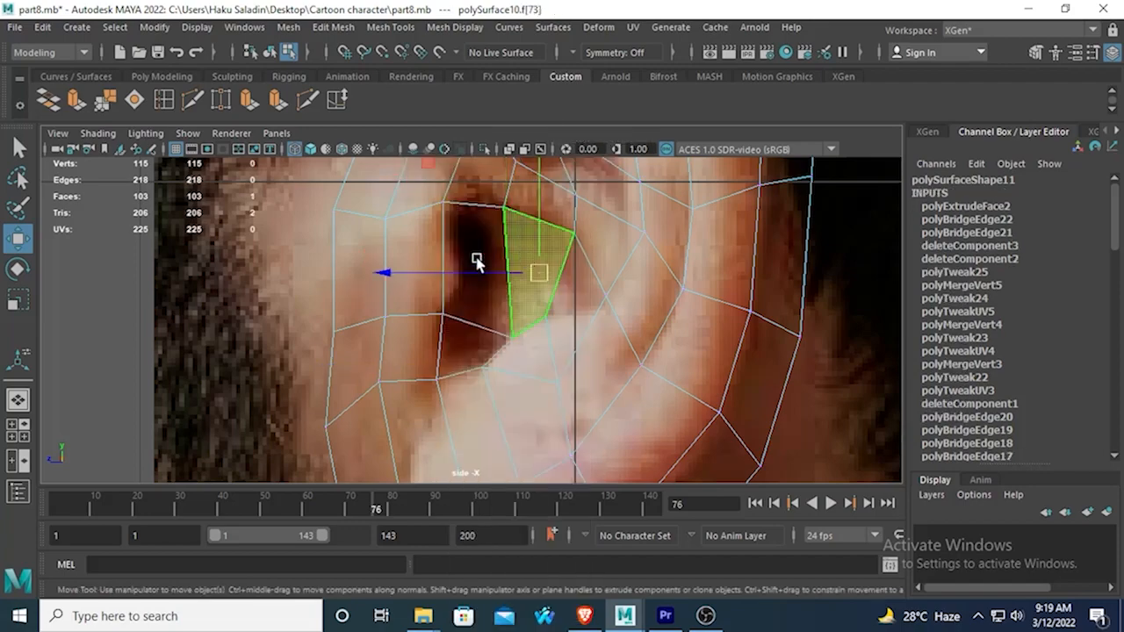
left_click(472, 265, "shift")
left_click(459, 340, "shift")
scroll(475, 341, "down", 6)
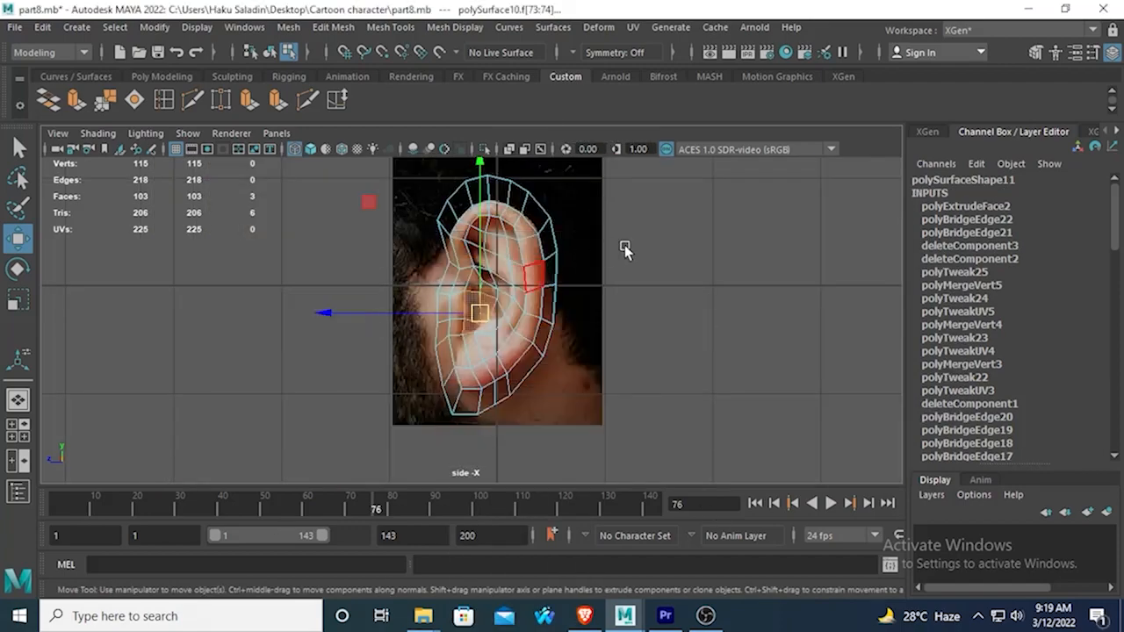
key("space")
key("space")
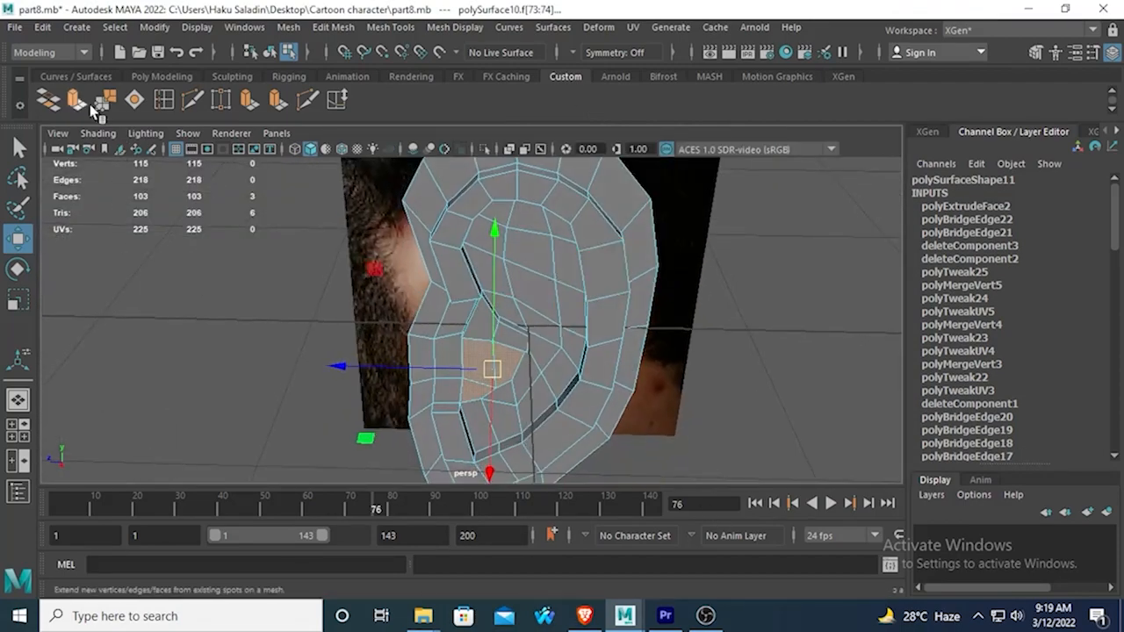
left_click(84, 97)
left_click_drag(504, 427, 502, 411)
left_click_drag(396, 346, 388, 342)
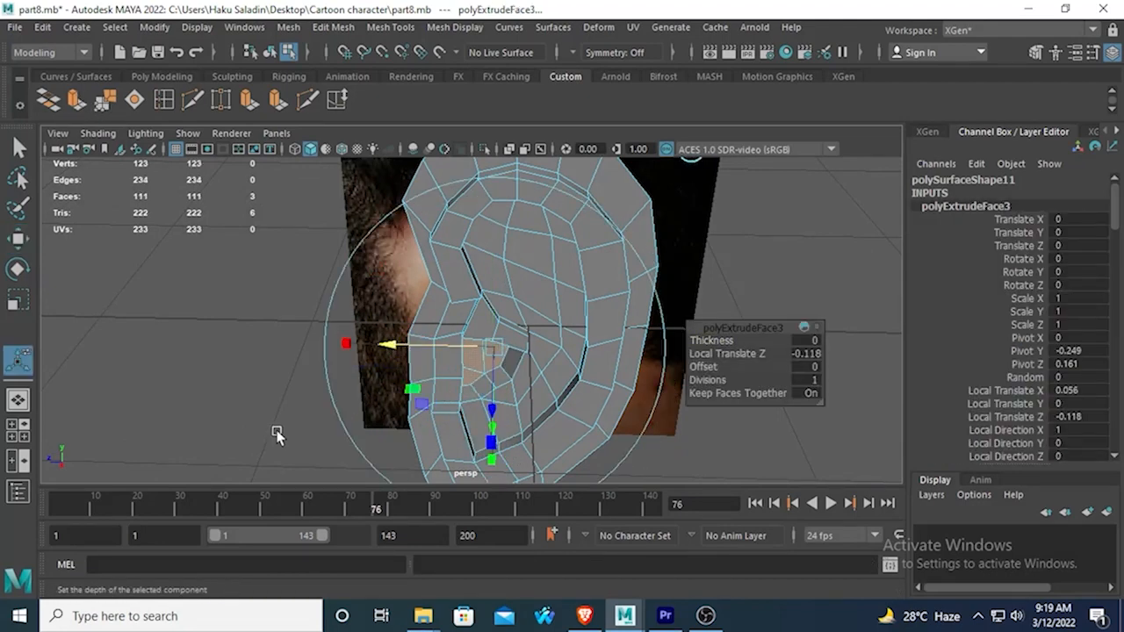
left_click(277, 431)
Inspect the whole ear in smooth mesh preview from several angles and return to the unsmoothed display.
left_click_drag(436, 373, 472, 167, "alt")
key("3")
left_click(534, 317)
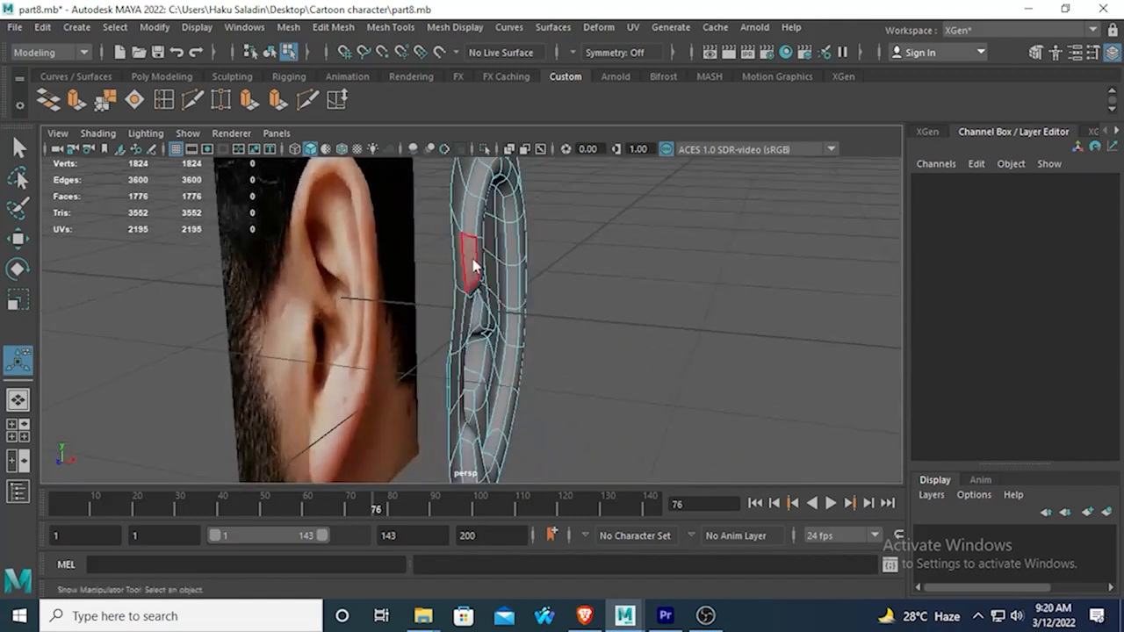
right_click_drag(471, 167, 566, 130)
left_click_drag(586, 339, 548, 354, "alt")
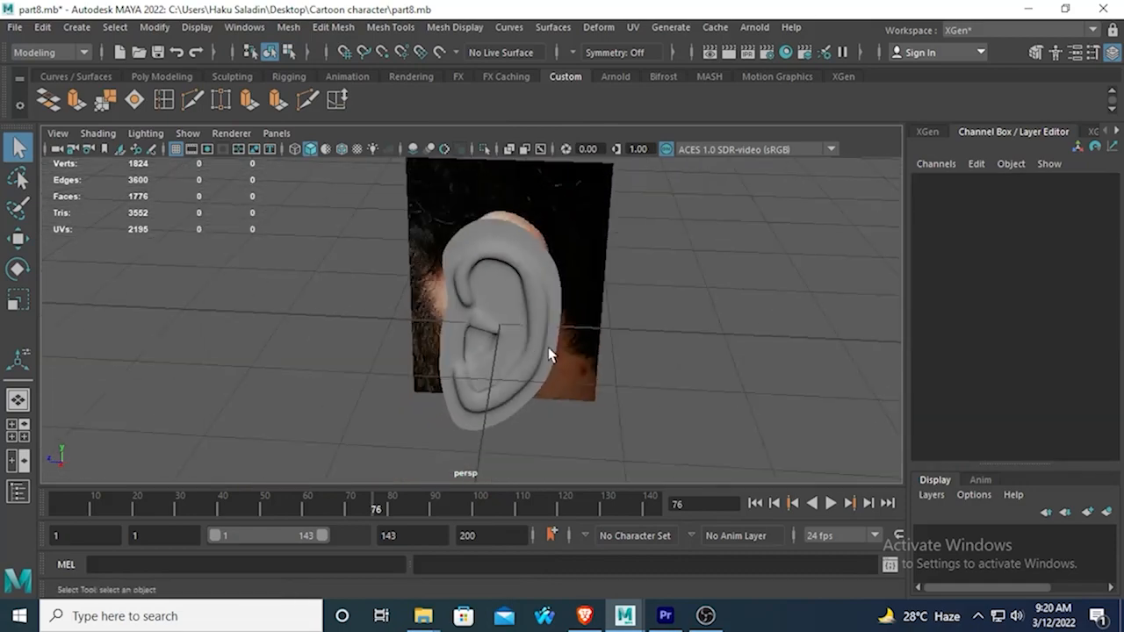
left_click_drag(562, 282, 535, 306, "alt")
left_click(510, 244)
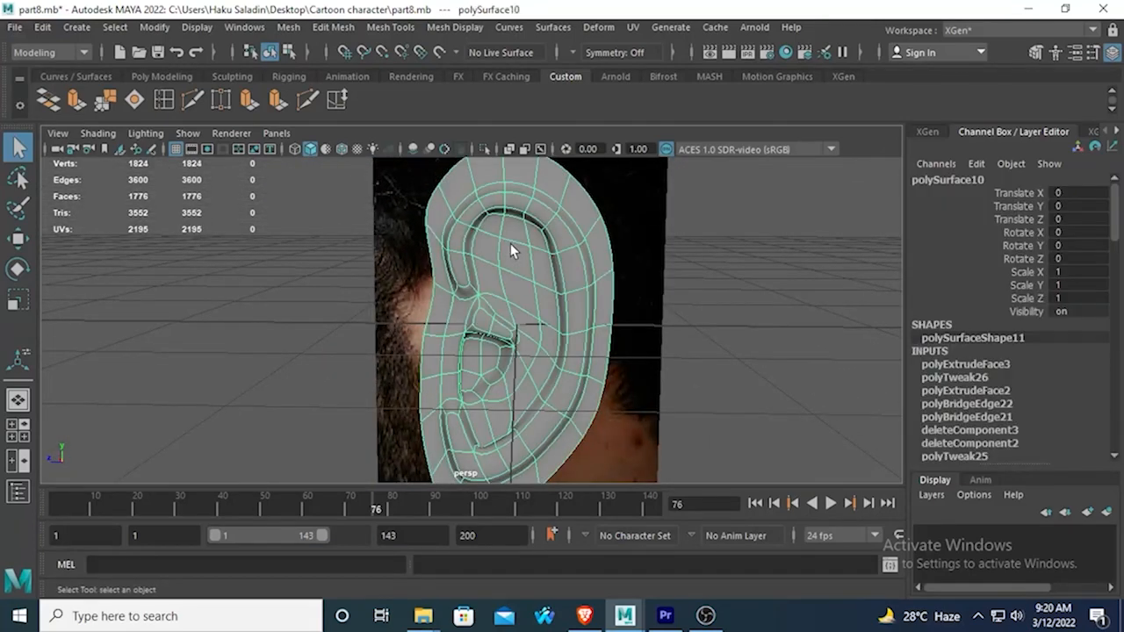
key("1")
In the side view, lower the inner vertex just beneath the upper rim's fold toward the hollow of the upper ear.
key("space")
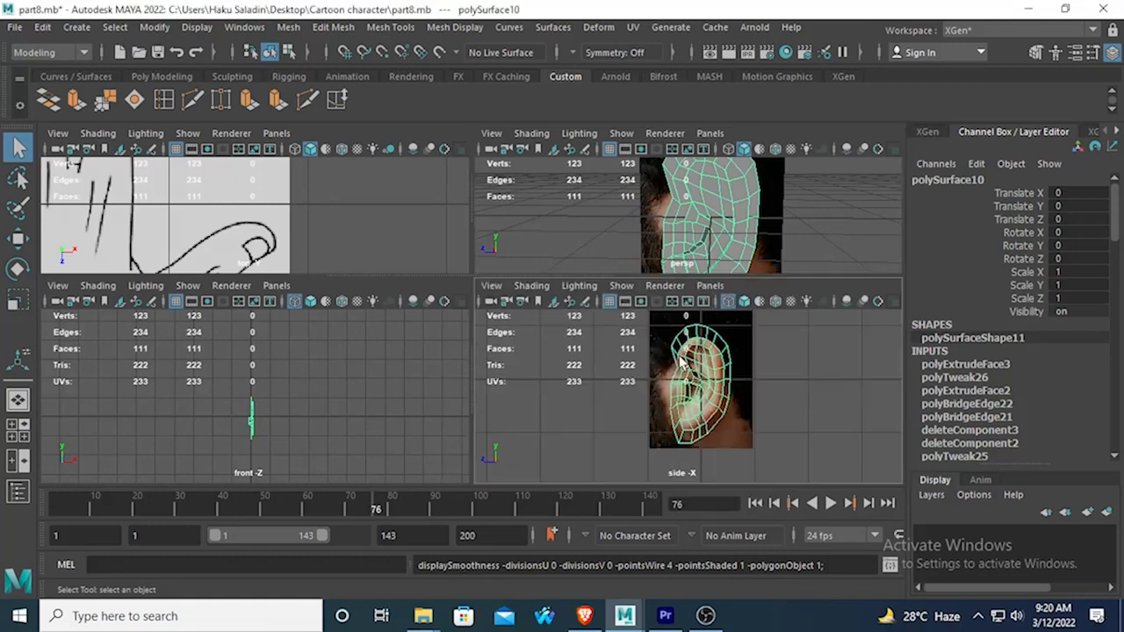
key("space")
scroll(557, 264, "up", 3)
scroll(538, 289, "up", 2)
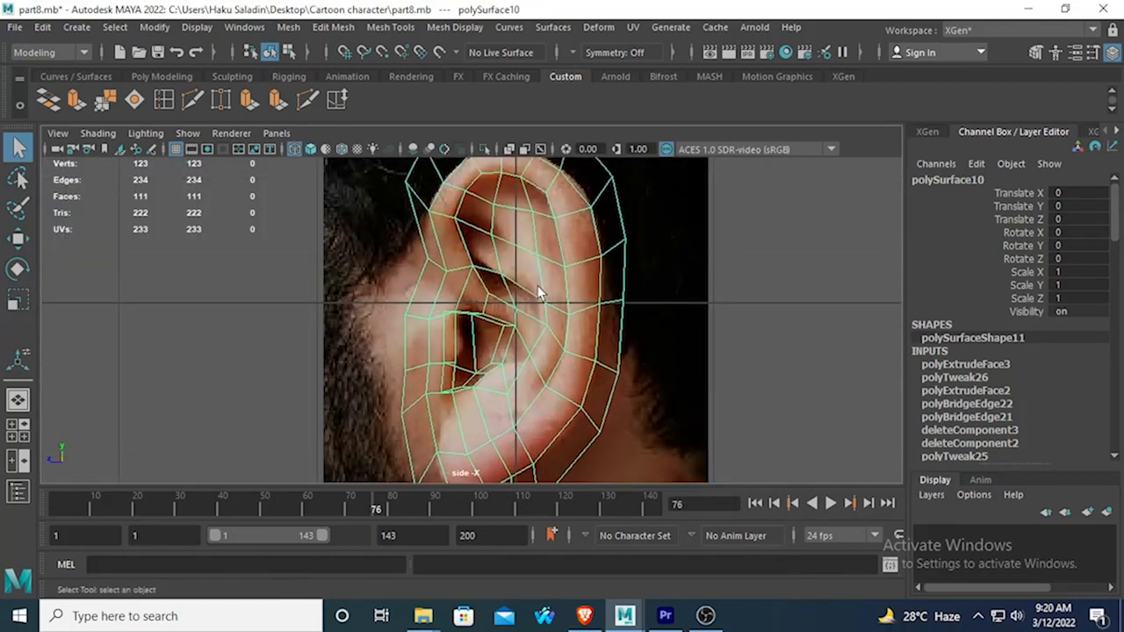
scroll(514, 300, "up", 2)
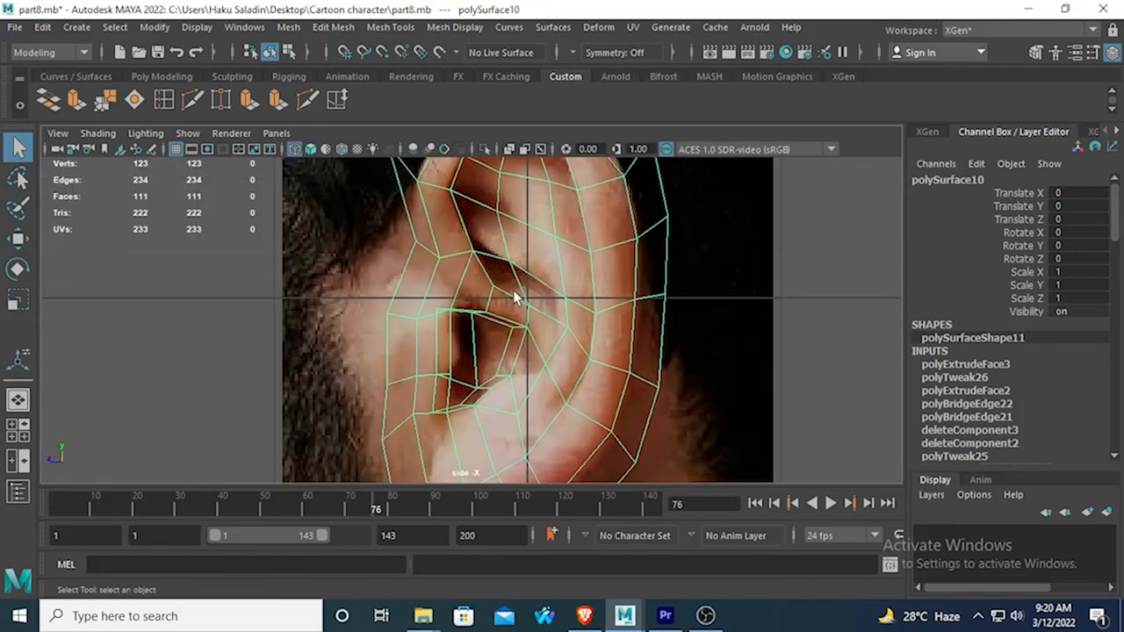
scroll(487, 211, "up", 1)
scroll(494, 283, "up", 1)
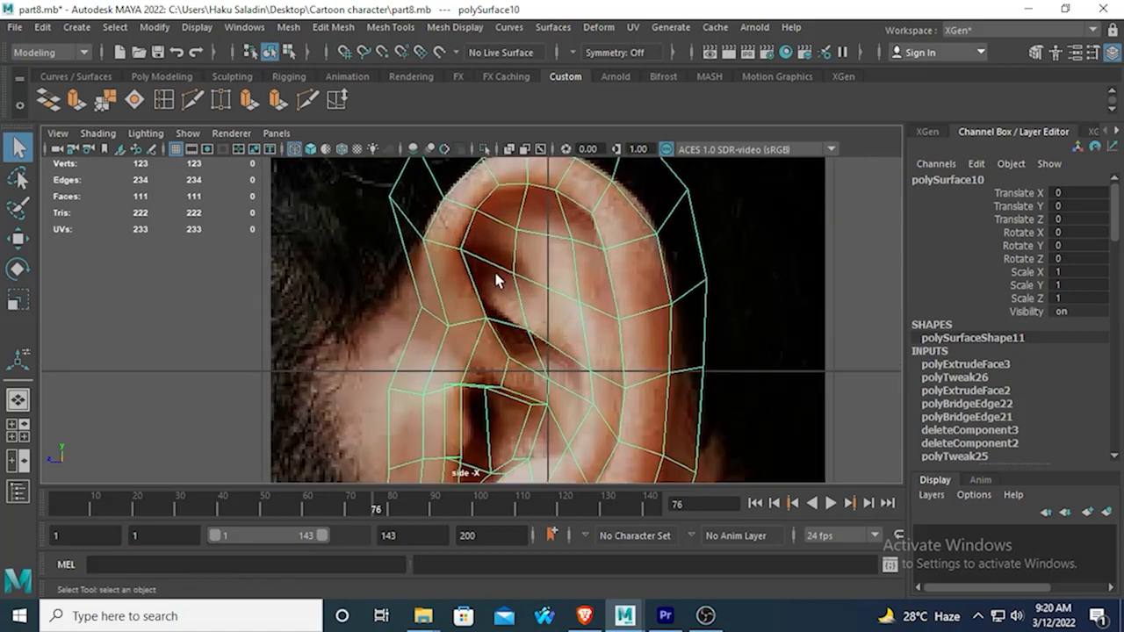
scroll(496, 281, "up", 1)
right_click(531, 209)
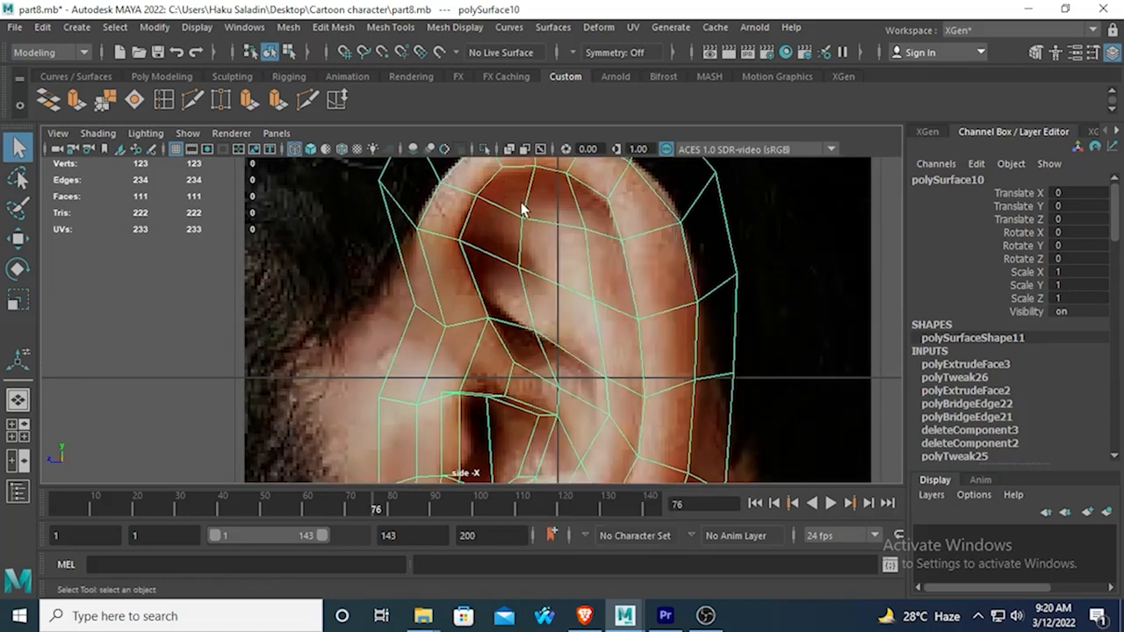
right_click(481, 160)
left_click(524, 219)
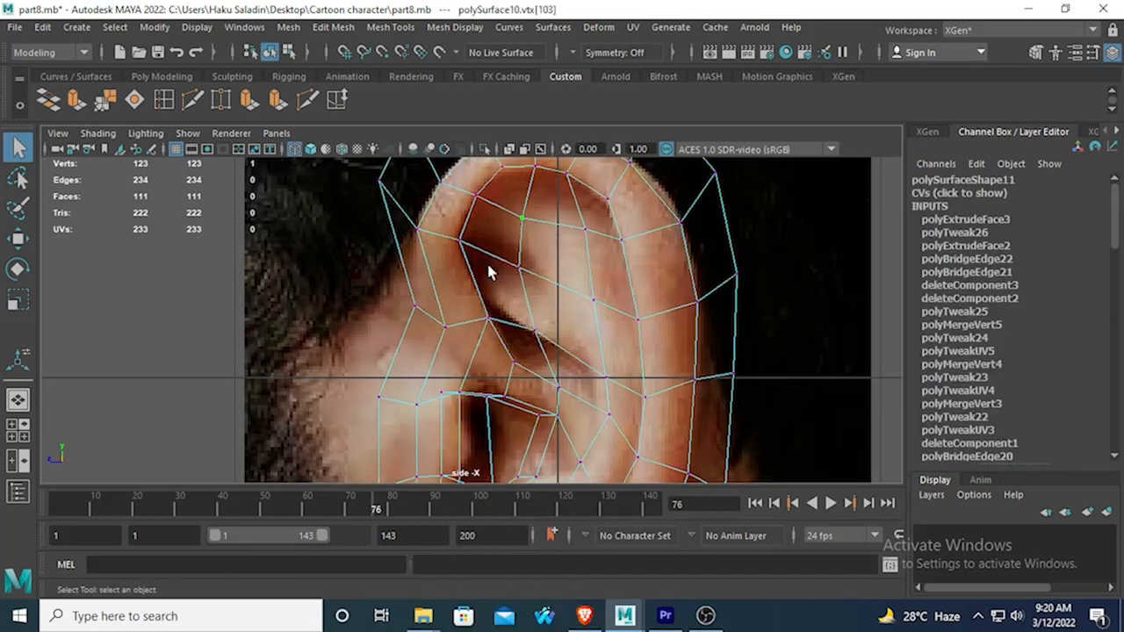
scroll(496, 263, "up", 3)
left_click(21, 241)
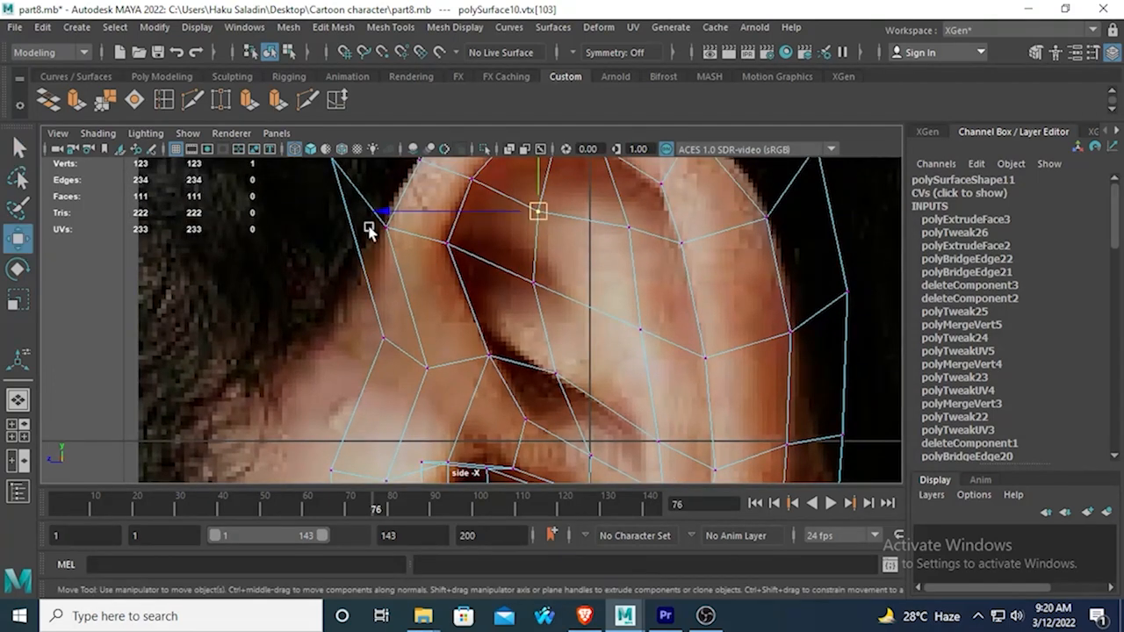
middle_click_drag(530, 175, 515, 268, "alt")
left_click_drag(524, 186, 524, 226)
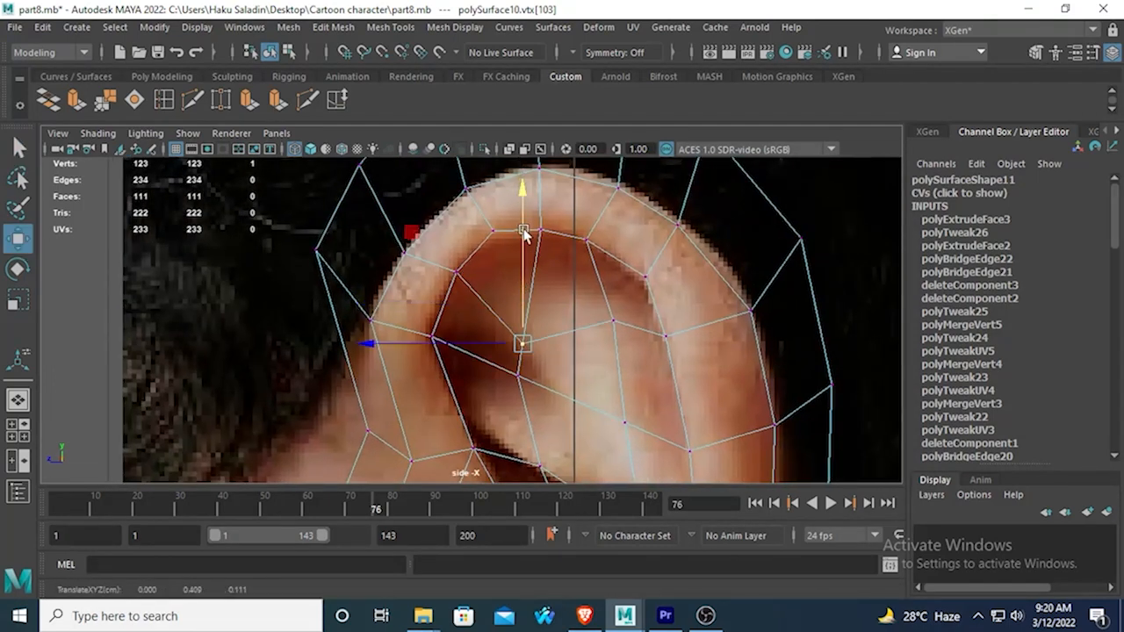
In the side view, shift the inner vertex in the middle of the upper ear hollow slightly rearward along Z.
middle_click_drag(489, 294, 482, 234, "alt")
left_click(513, 319)
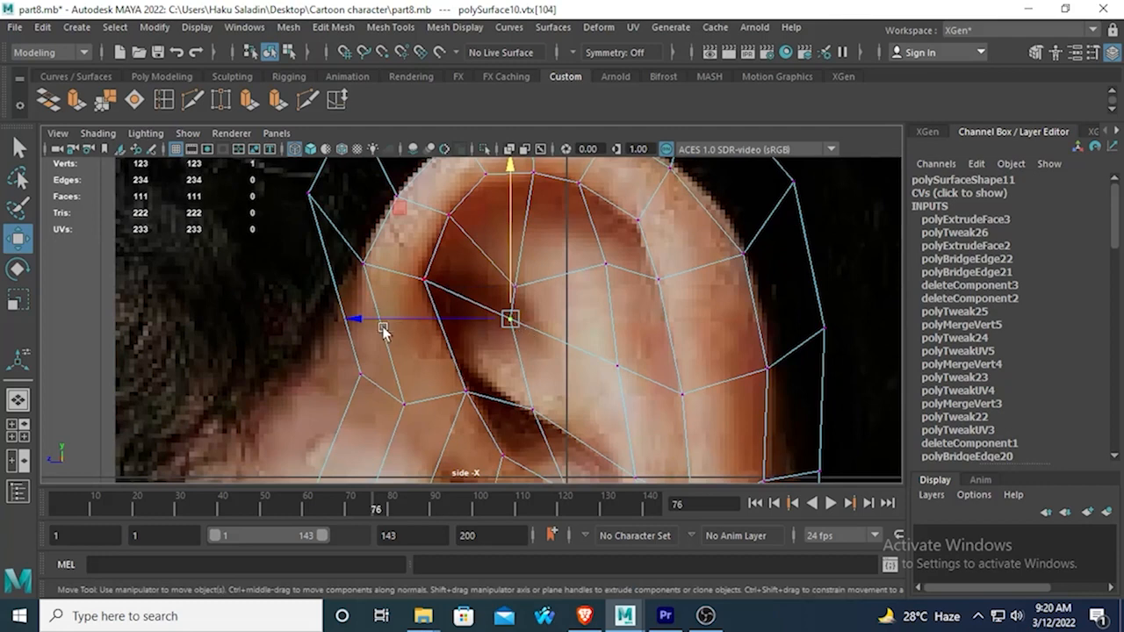
left_click_drag(383, 330, 400, 318)
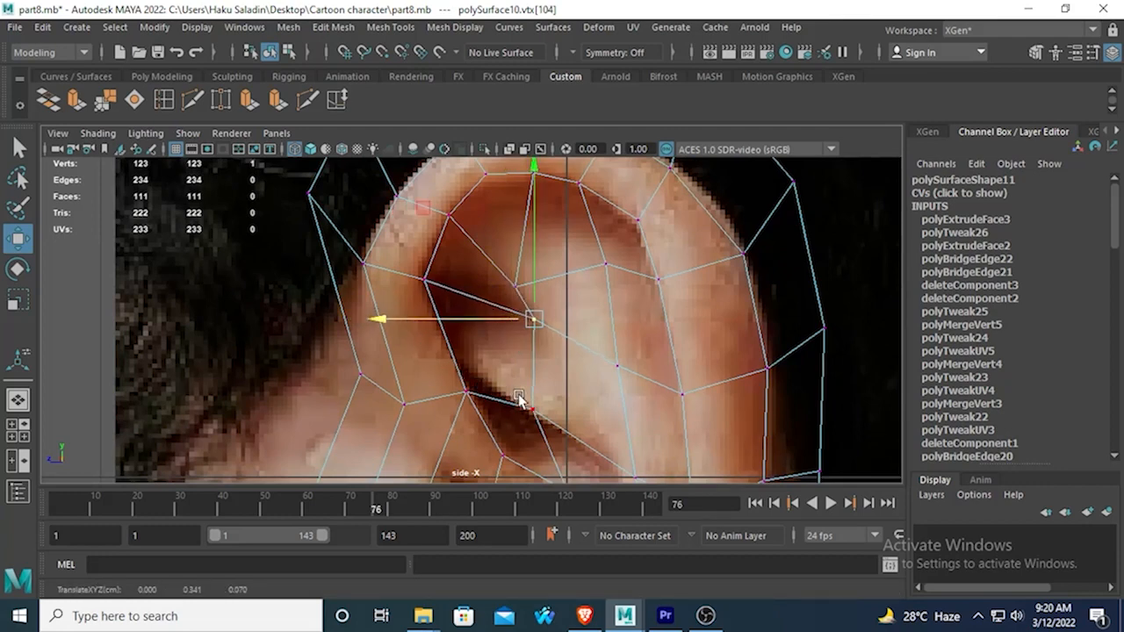
middle_click_drag(539, 324, 509, 237, "alt")
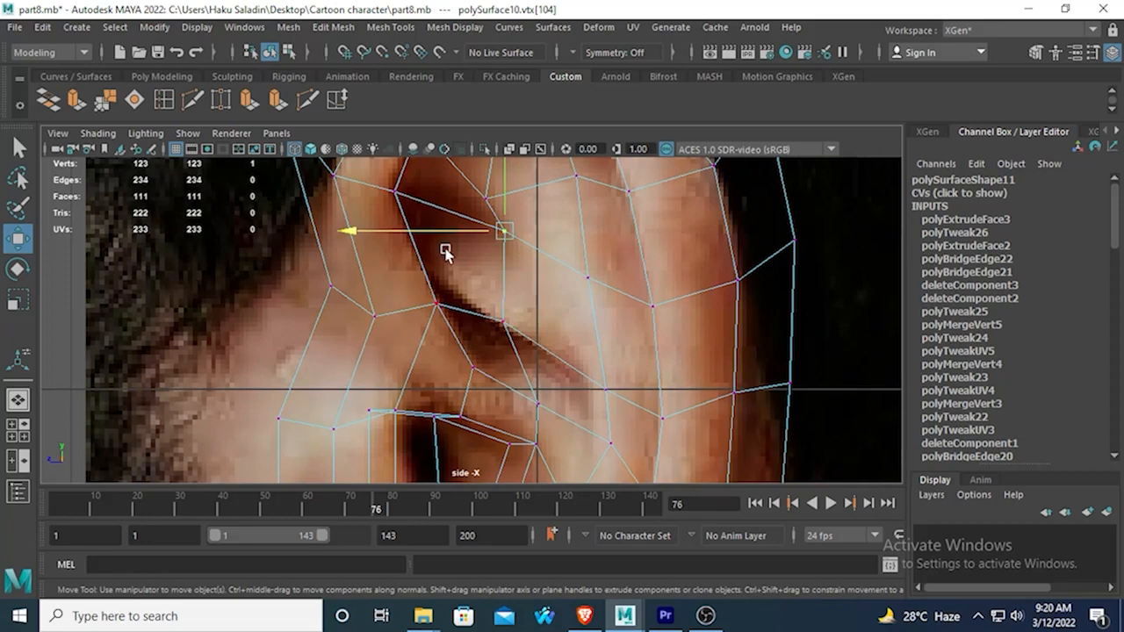
middle_click_drag(494, 329, 492, 253, "alt")
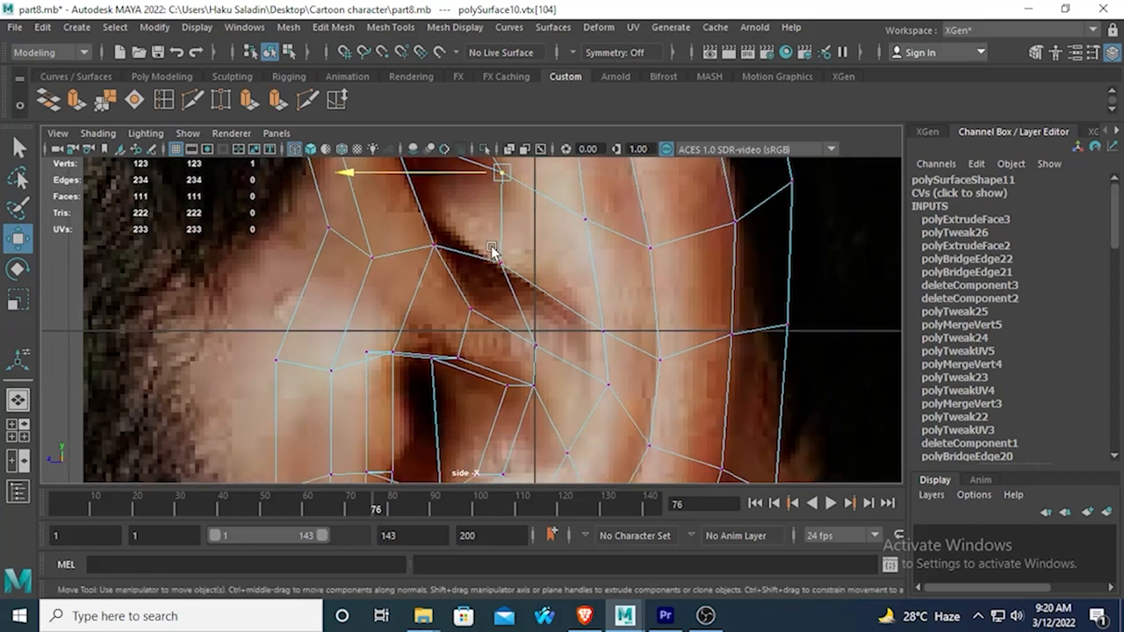
left_click(433, 247)
middle_click_drag(434, 247, 450, 309, "alt")
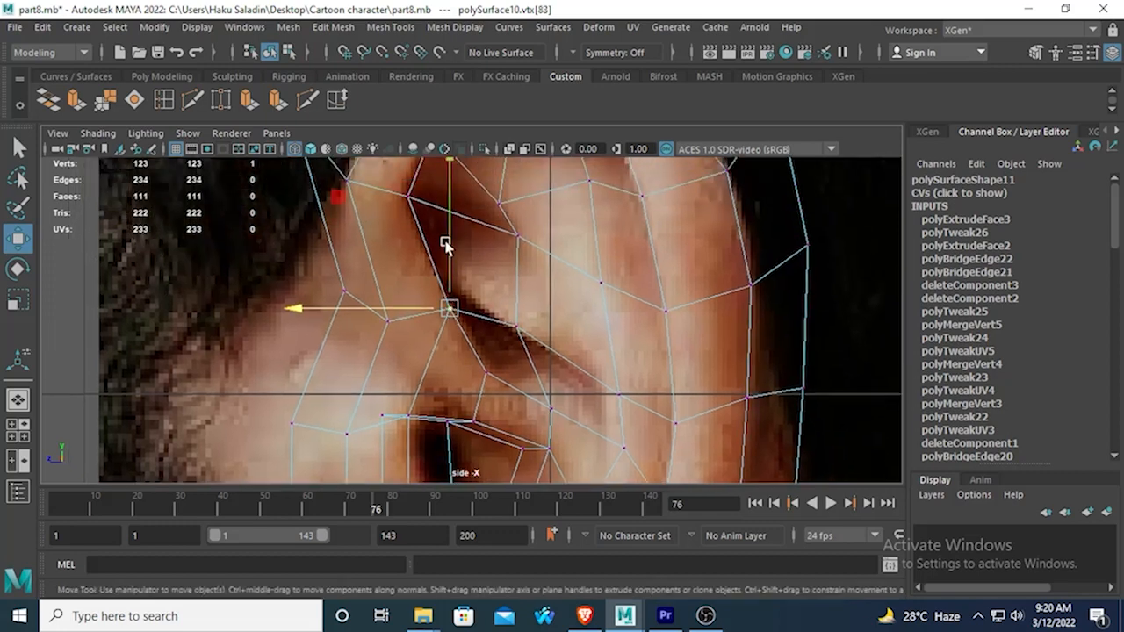
left_click_drag(445, 246, 431, 220)
key("ctrl+z")
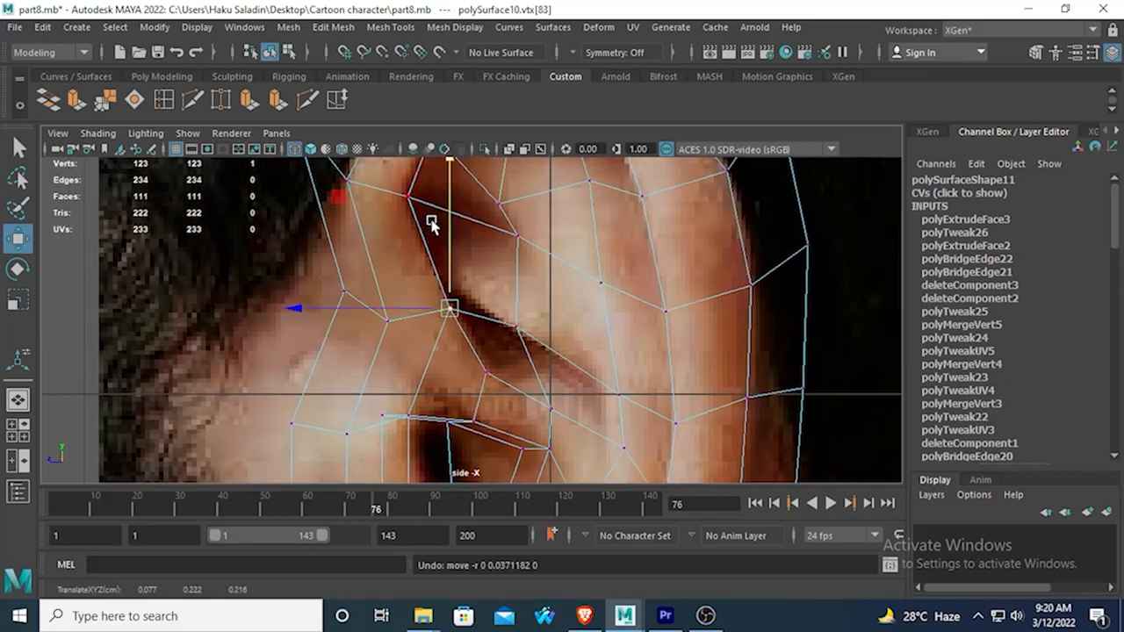
Move the three overlapping vertices at the lower front corner of the upper hollow slightly up and forward.
left_click(459, 306)
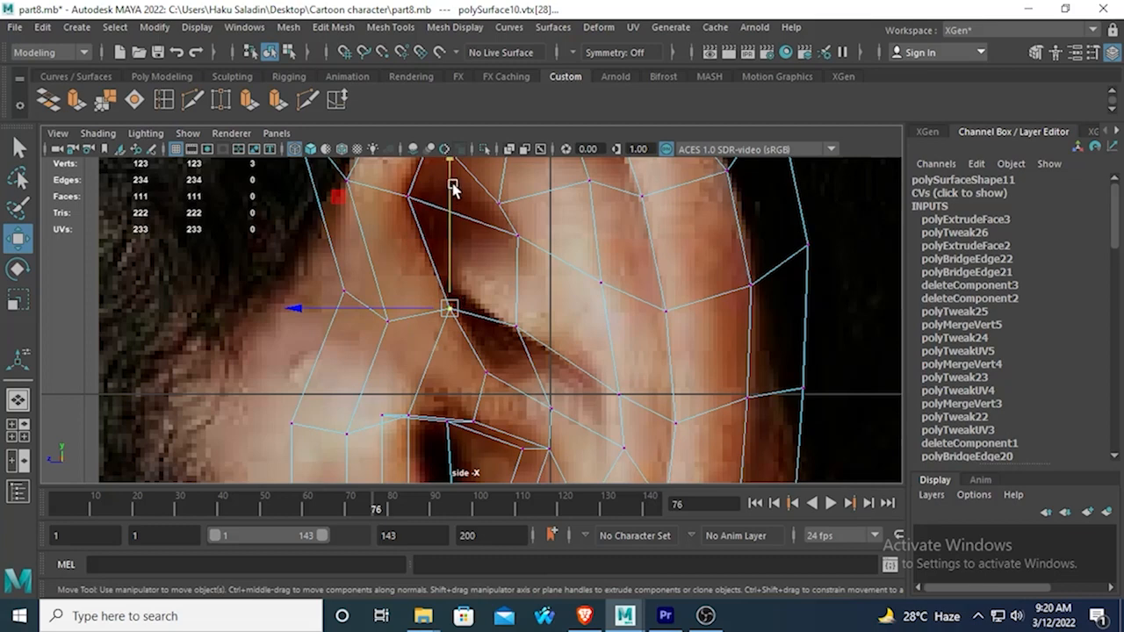
left_click_drag(454, 183, 443, 158)
mouse_move(326, 291)
left_mouse_down()
mouse_move(307, 291)
mouse_move(316, 288)
left_mouse_up()
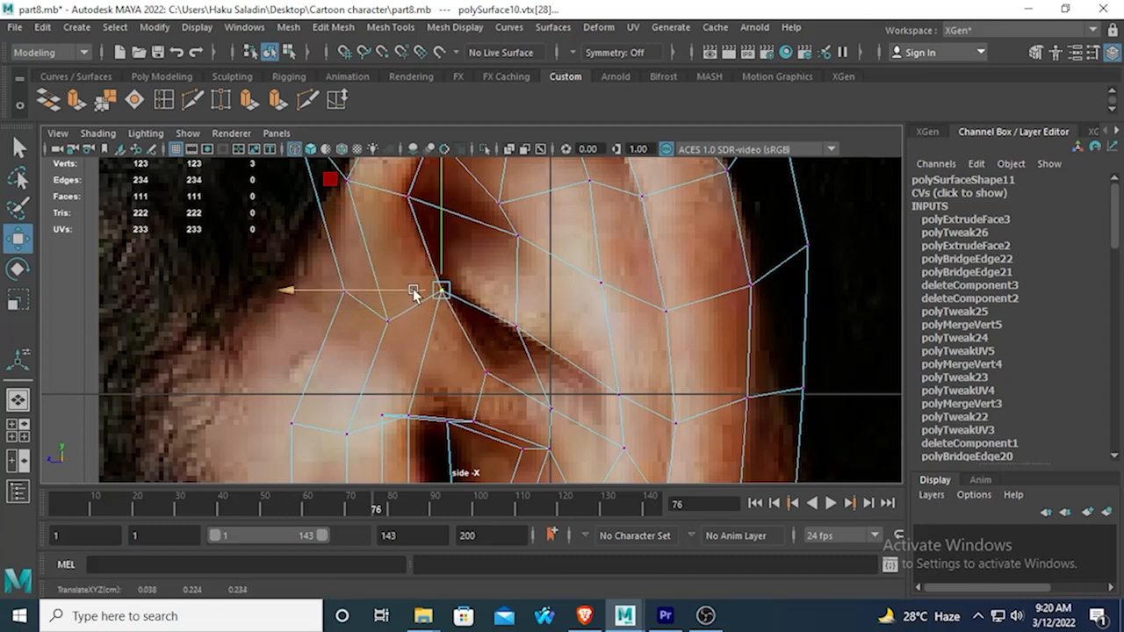
Extrude the two faces at the front of the upper ear hollow inward with a local Z translation of -0.09.
middle_click_drag(478, 216, 495, 255, "alt")
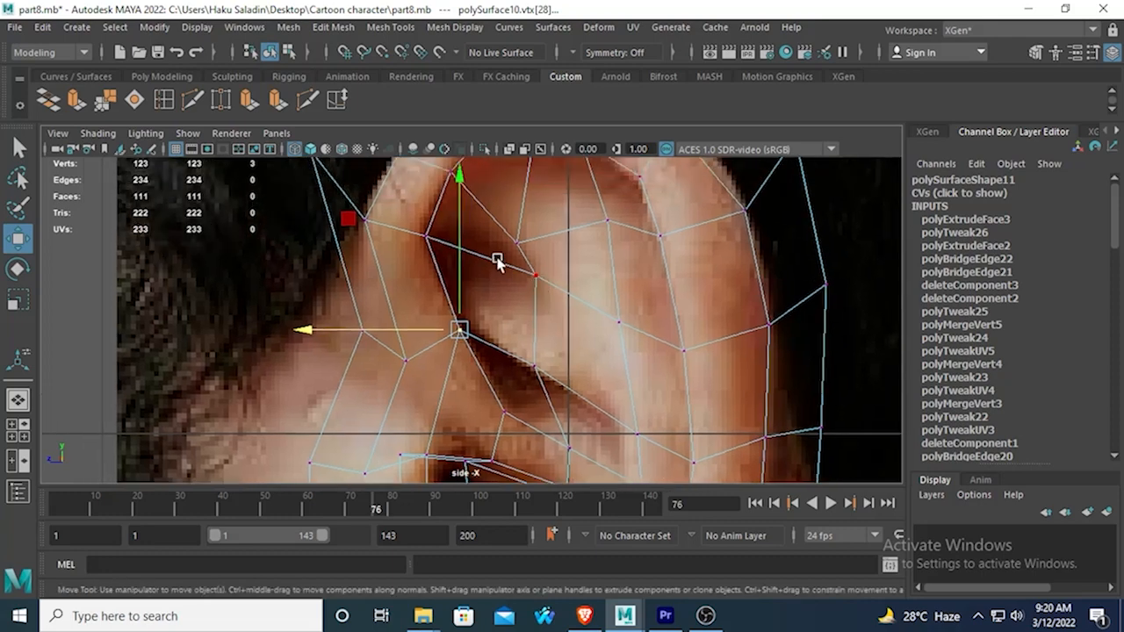
right_click(475, 207)
left_click(467, 187)
right_click_drag(467, 192, 463, 232)
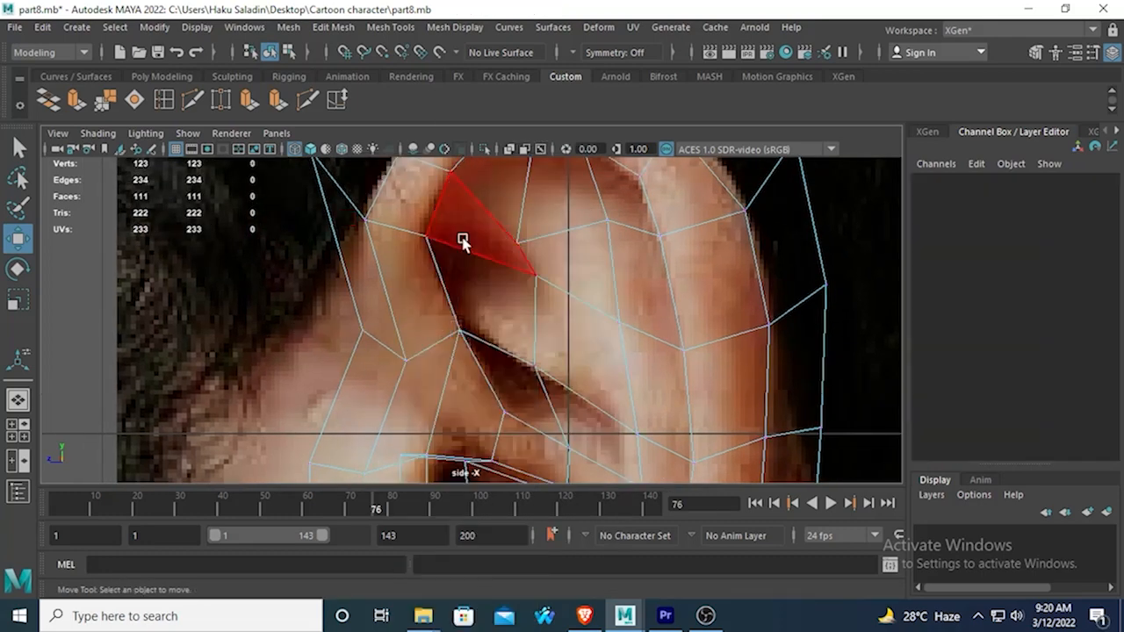
left_click(482, 285)
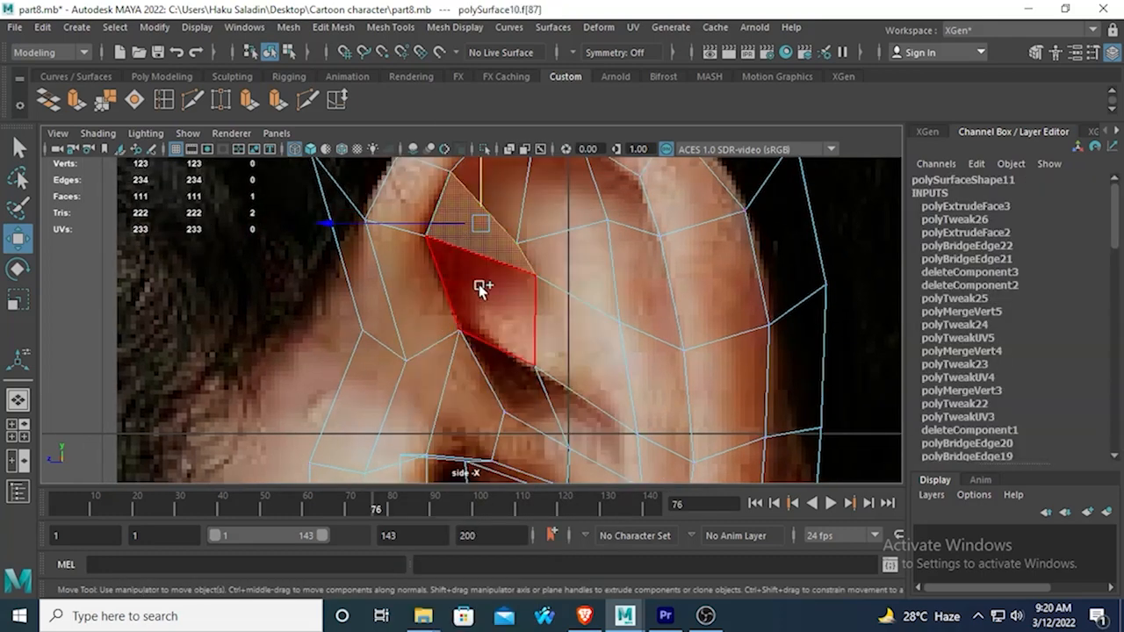
left_click(75, 104)
key("space")
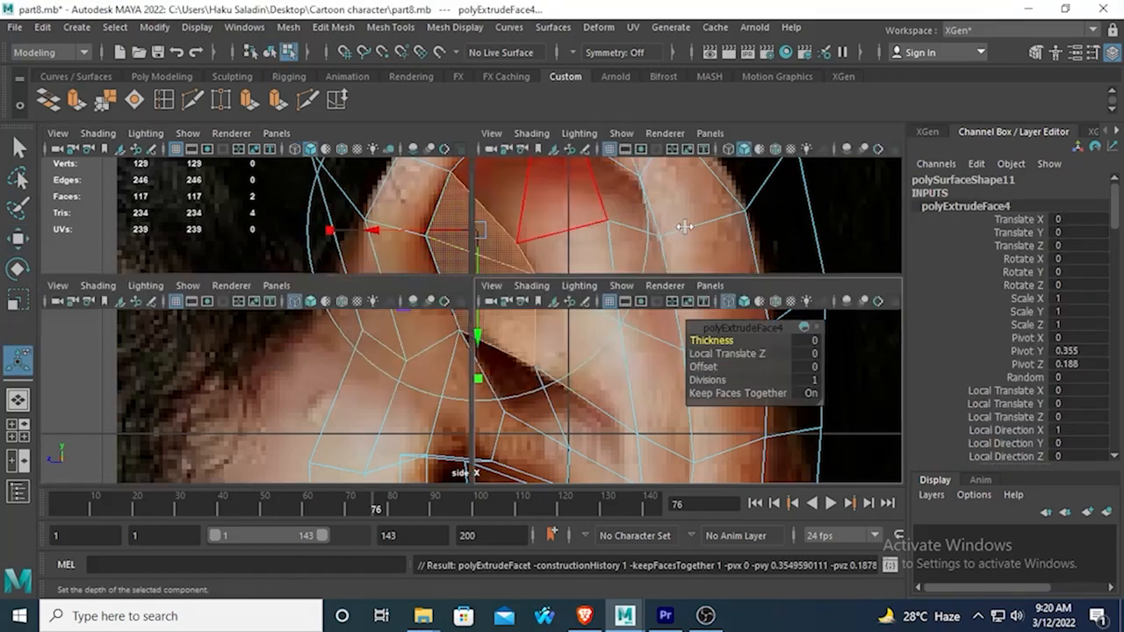
key("space")
left_click_drag(669, 233, 604, 262, "alt")
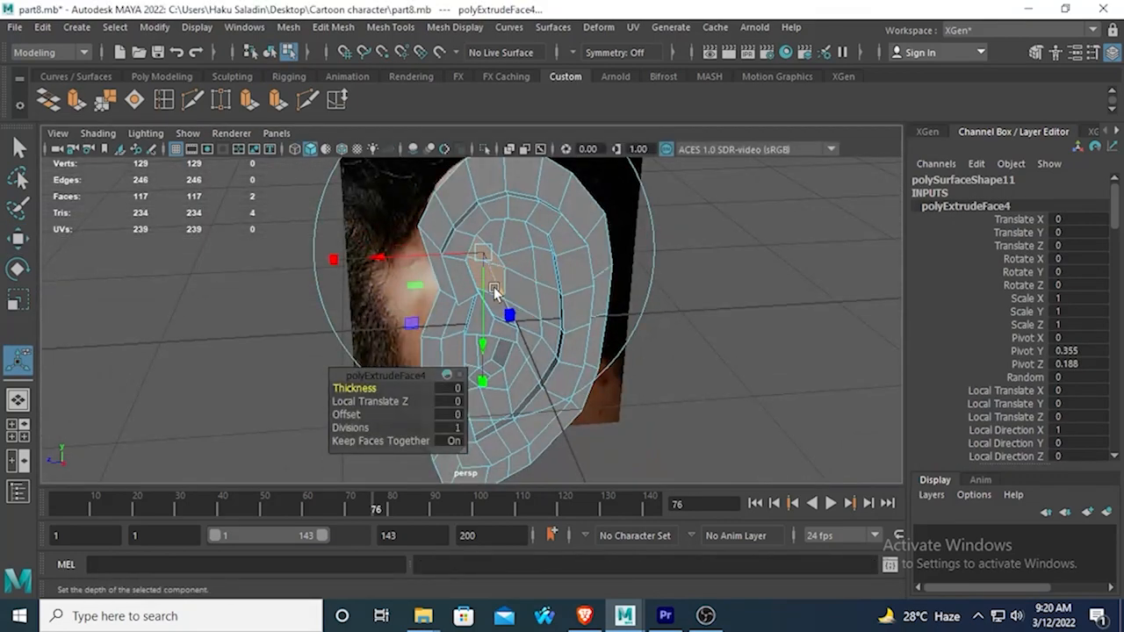
left_click_drag(493, 286, 487, 281)
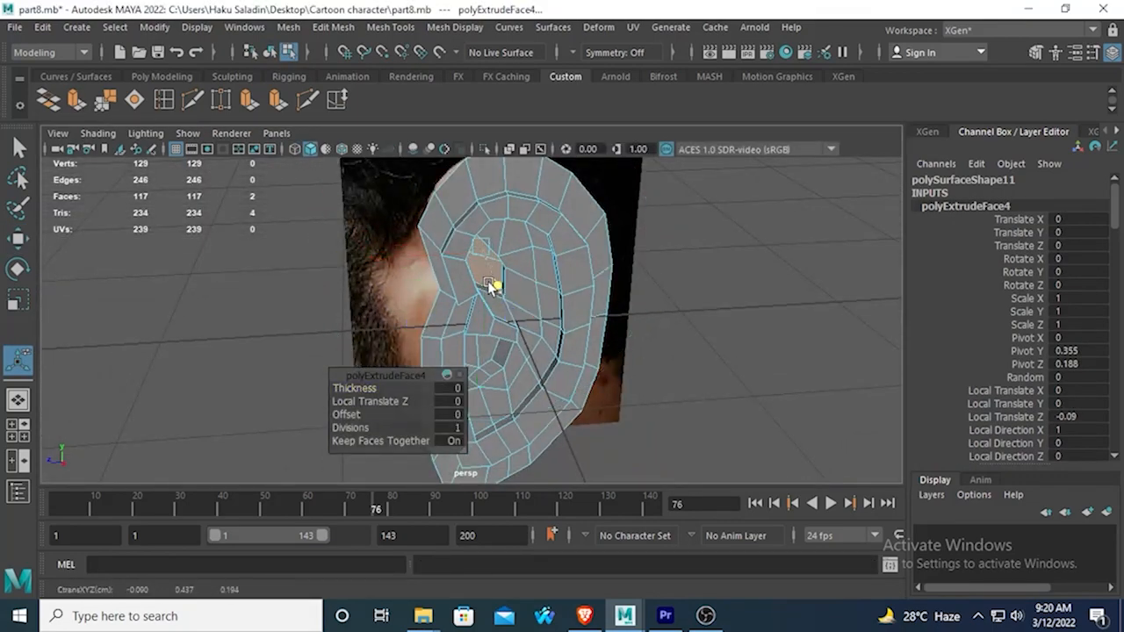
Scale the two extruded hollow faces to about 0.666 in Y and Z and check them against the side-view reference.
left_click(18, 300)
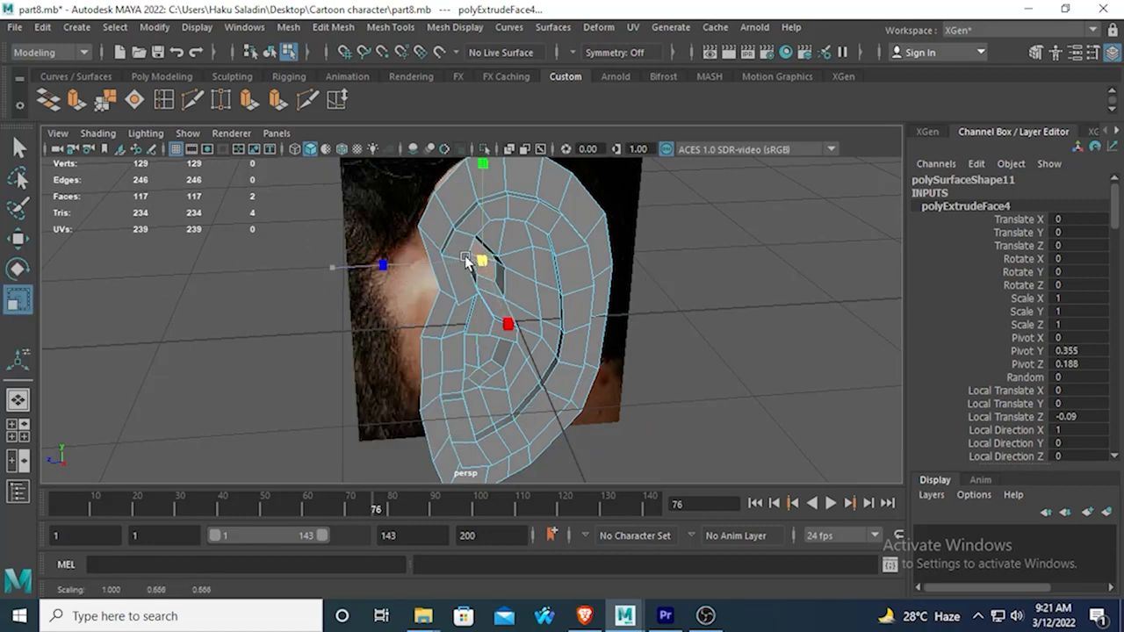
key("space")
key("space")
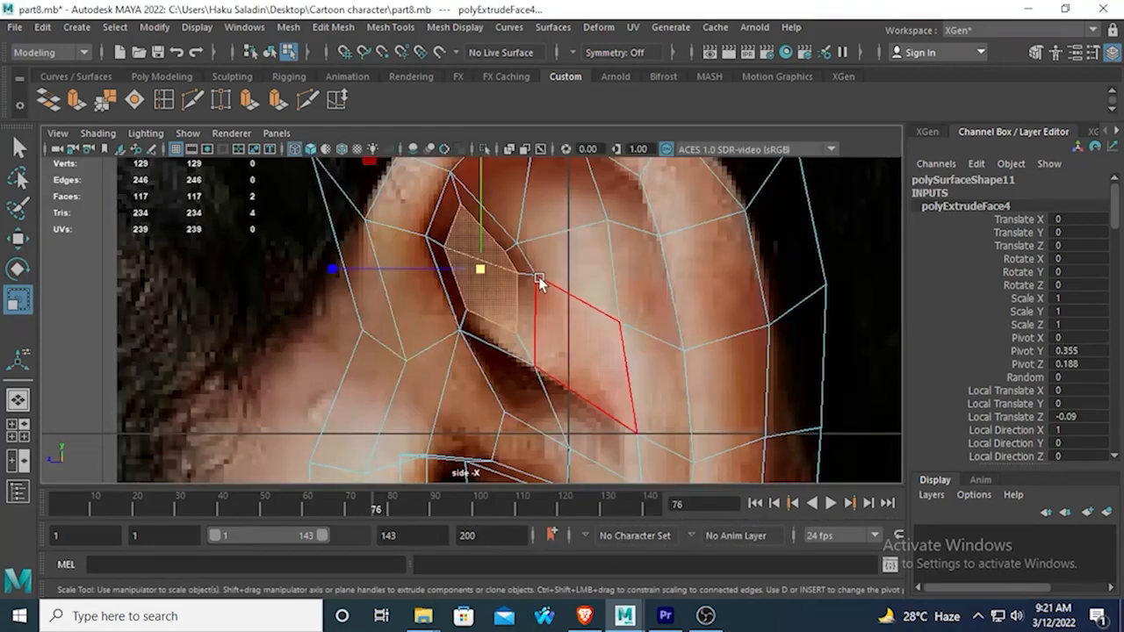
scroll(552, 295, "down", 6)
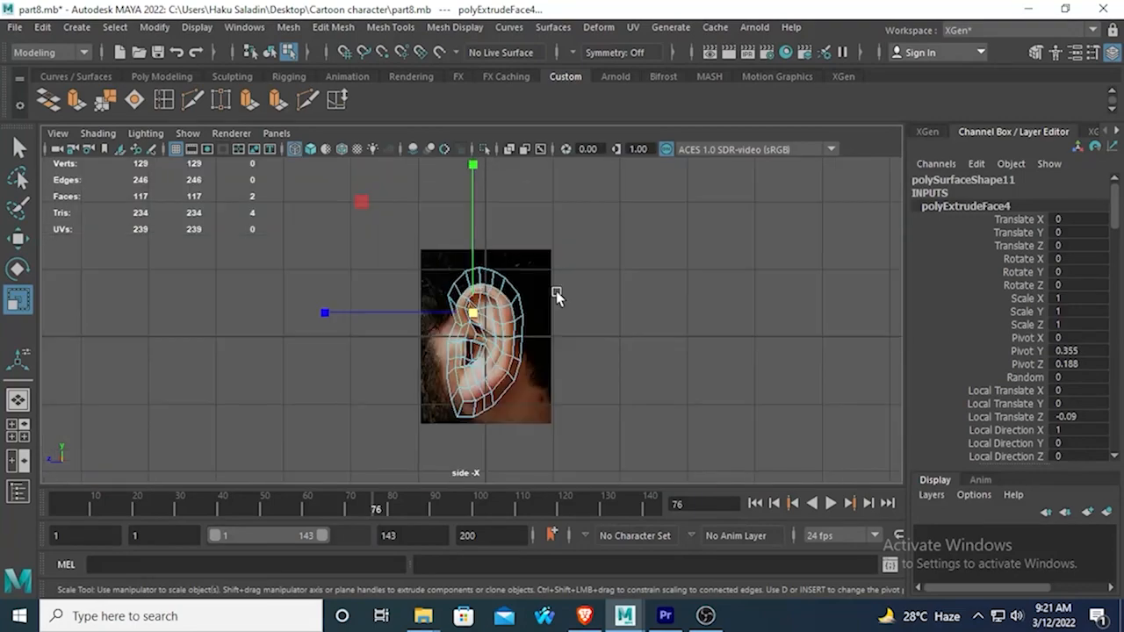
scroll(556, 291, "up", 5)
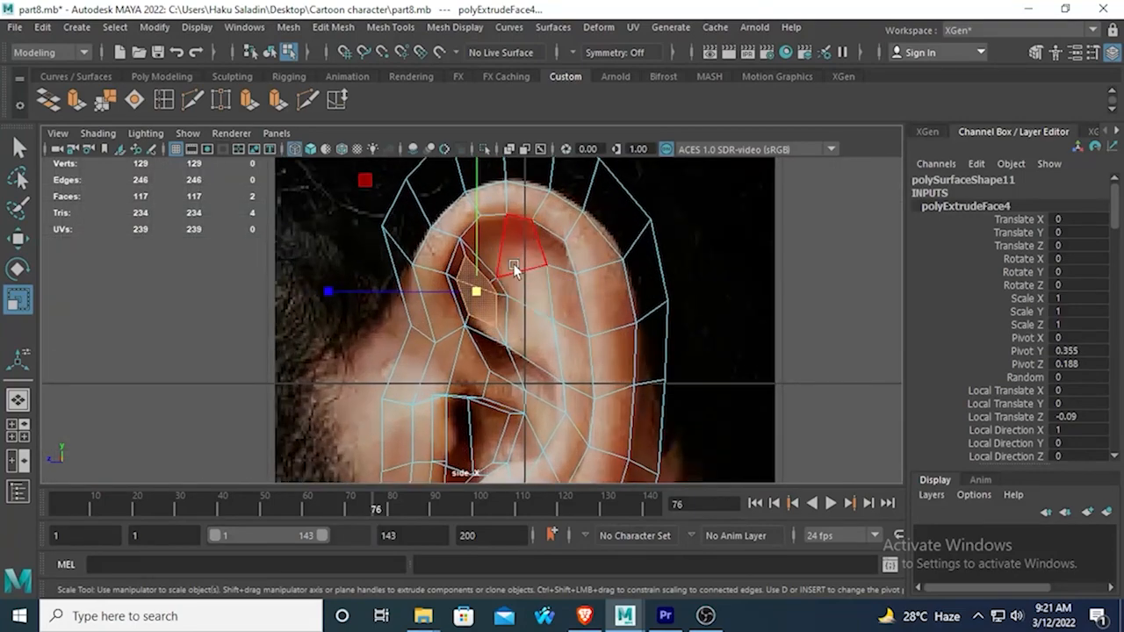
Inspect the extruded upper hollow in smooth mesh preview from several angles and return to the unsmoothed display.
key("space")
key("space")
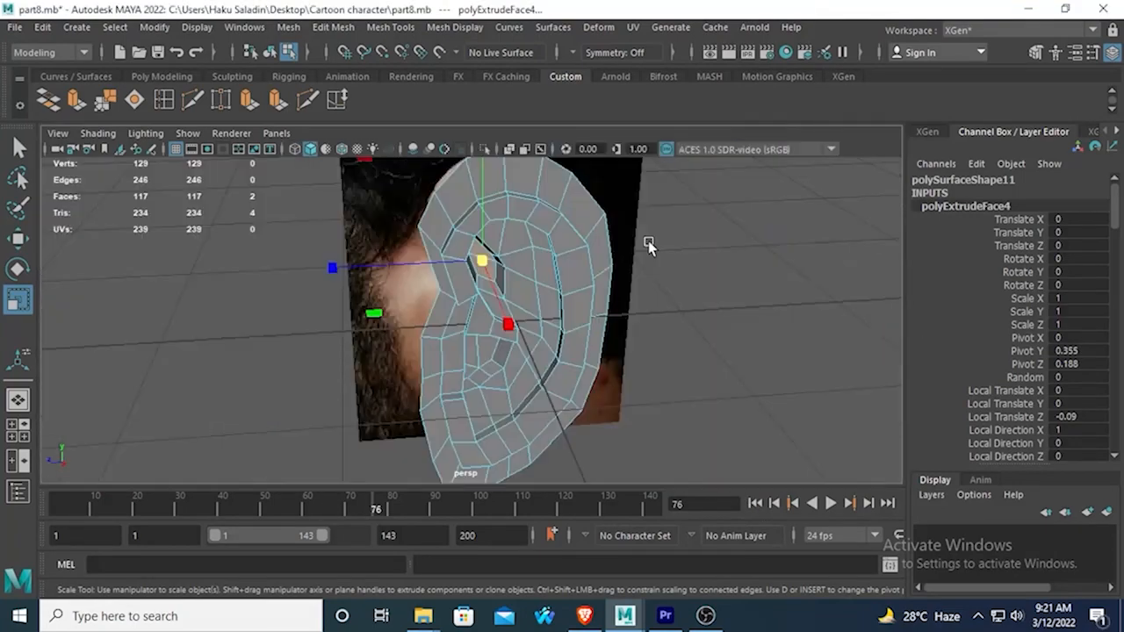
key("3")
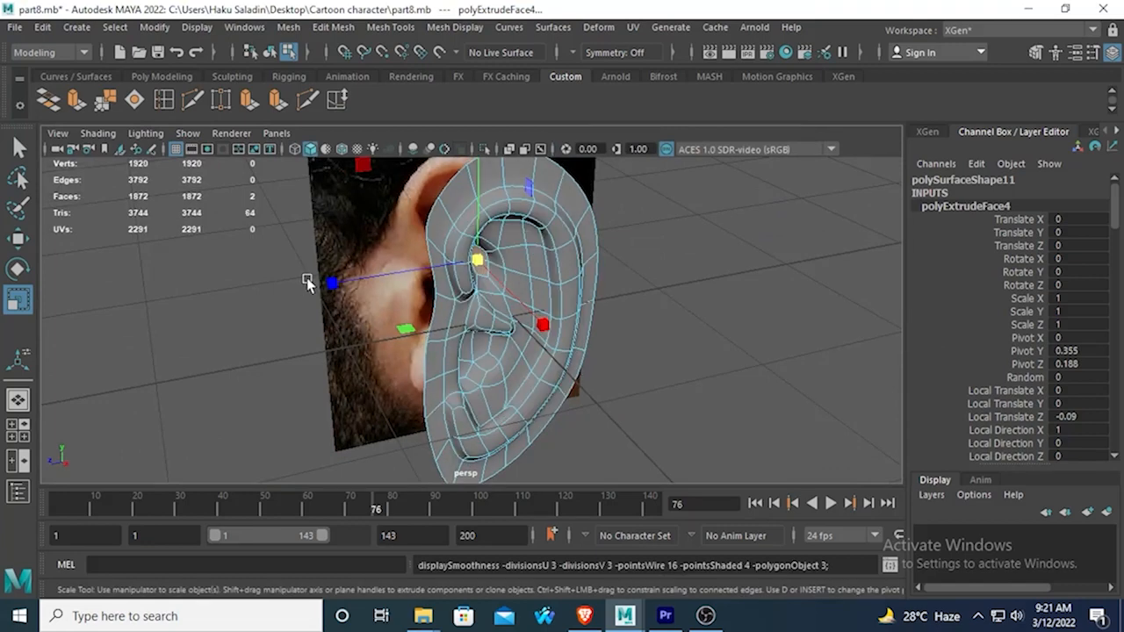
right_click_drag(516, 162, 602, 140)
left_click_drag(659, 275, 504, 296, "alt")
scroll(504, 296, "up", 3)
left_click(546, 239)
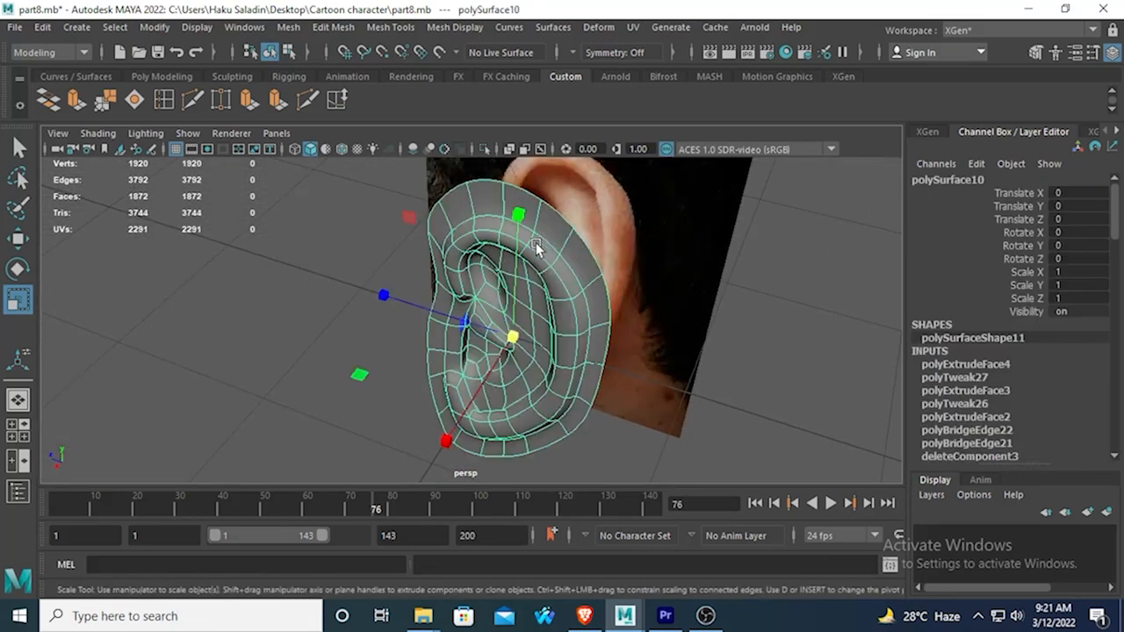
left_click_drag(538, 249, 619, 284, "alt")
key("1")
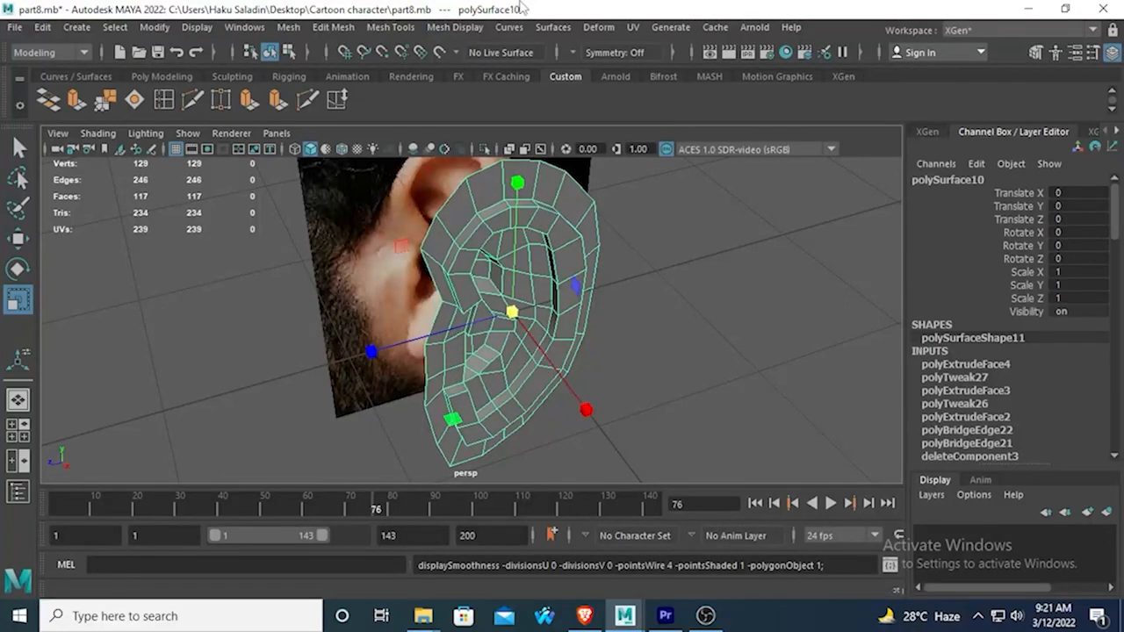
Select the band of faces running along the ear's raised ridge, from the front fold around the rim to the lobe.
right_click_drag(470, 298, 468, 208)
left_click(461, 290)
double_click(468, 409, "shift")
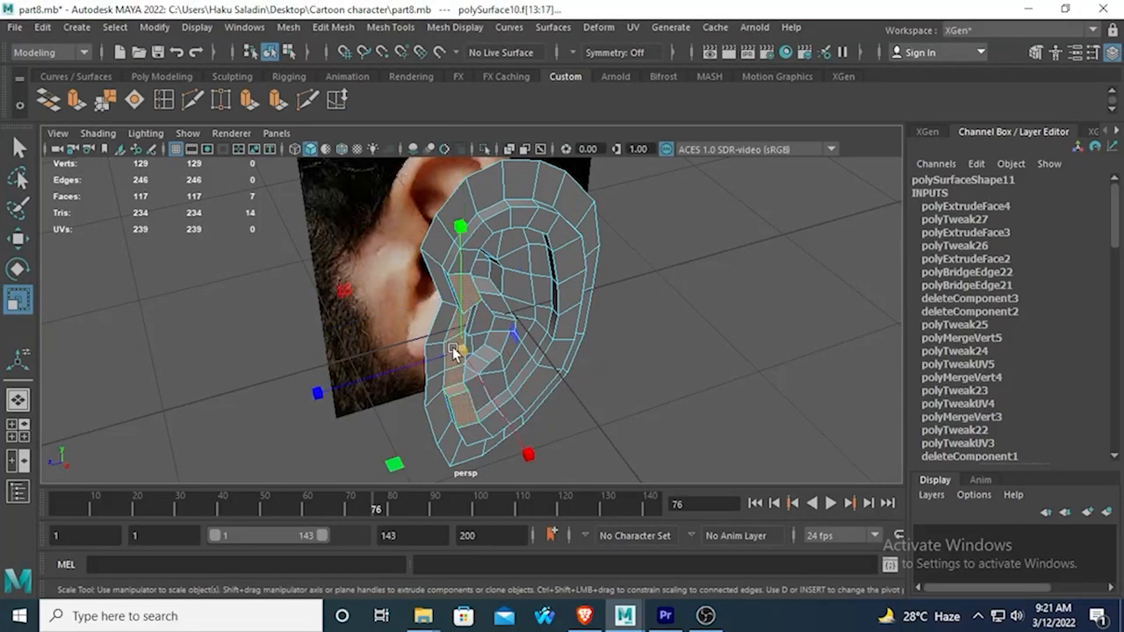
left_click(17, 147)
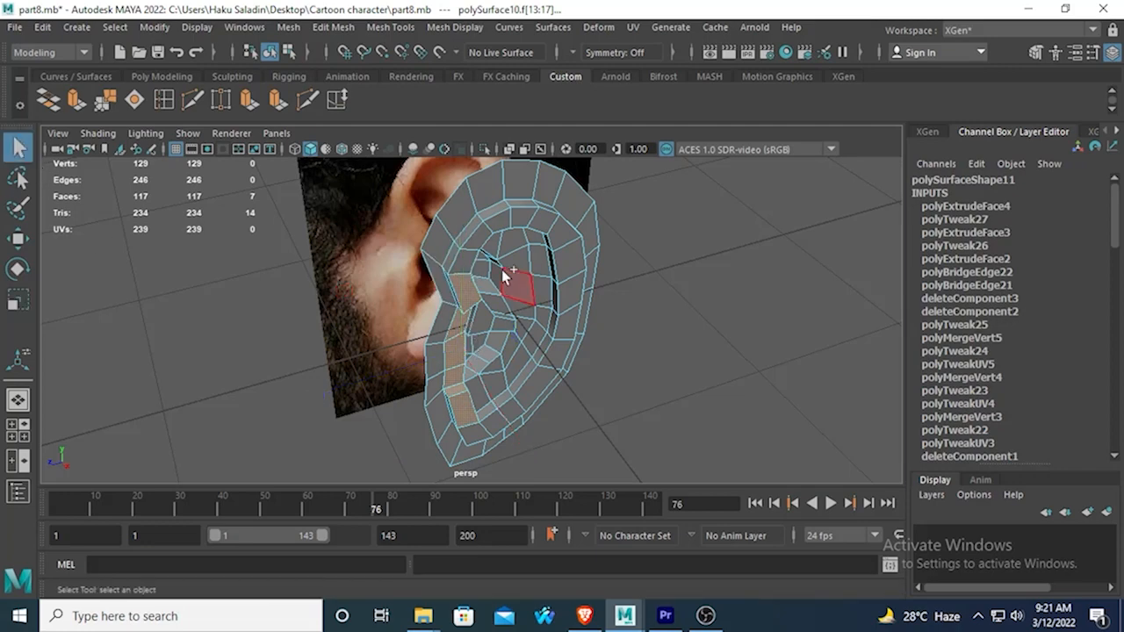
left_click(461, 264, "shift")
double_click(497, 225, "shift")
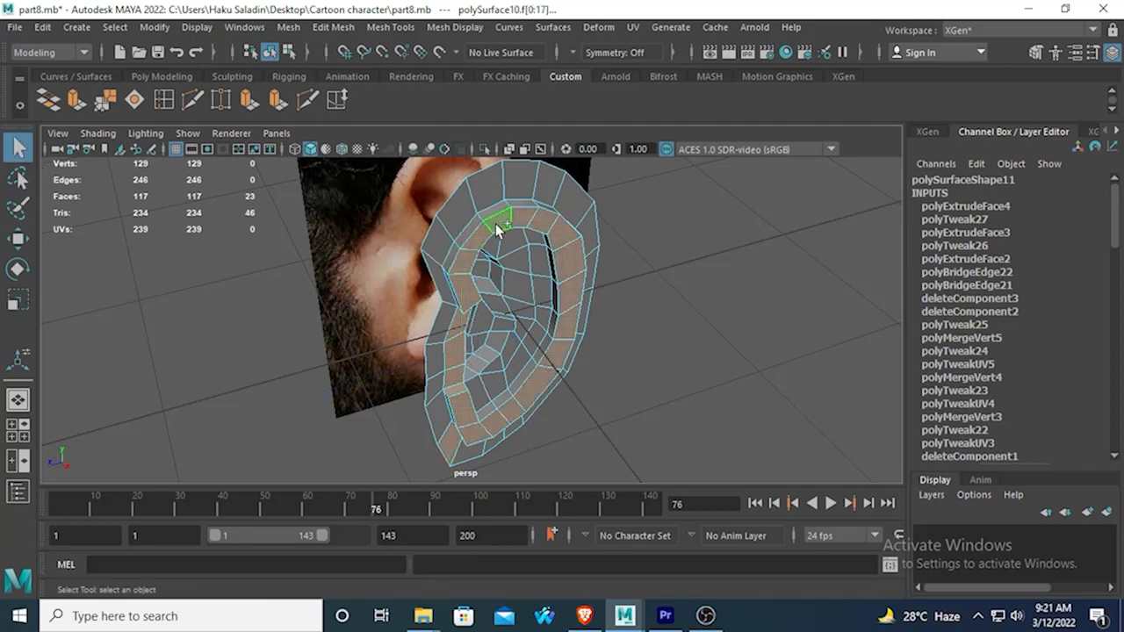
Deselect the faces in front of the ear canal and move the 17 remaining ridge faces slightly outward along X.
left_click(450, 447, "ctrl")
left_click(448, 375, "ctrl")
left_click(450, 361, "ctrl")
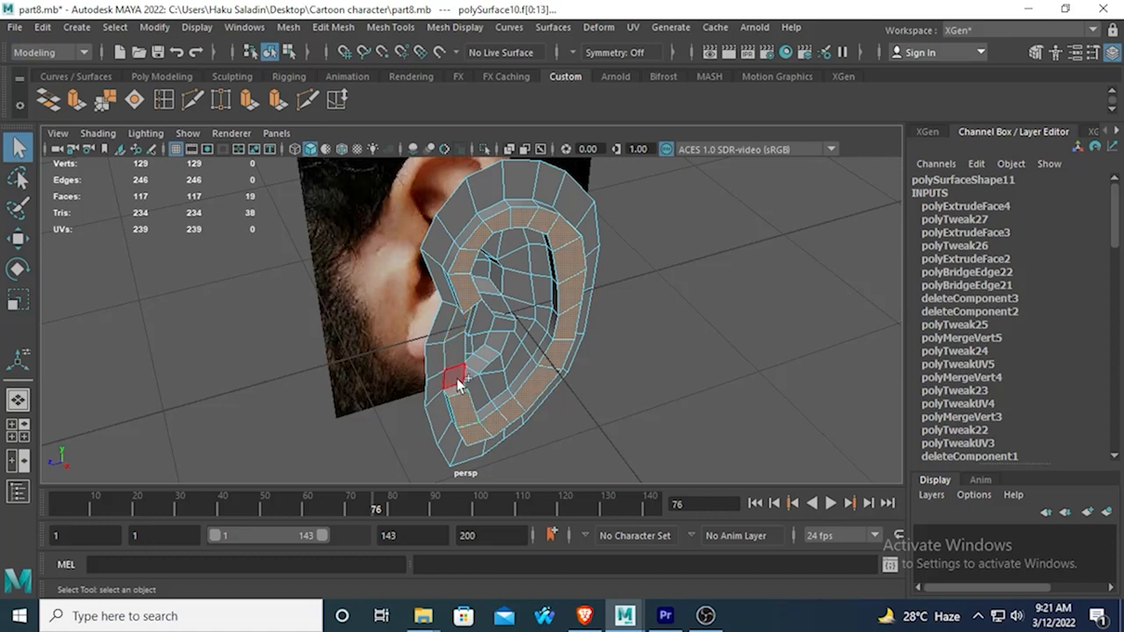
left_click_drag(457, 382, 425, 252, "alt")
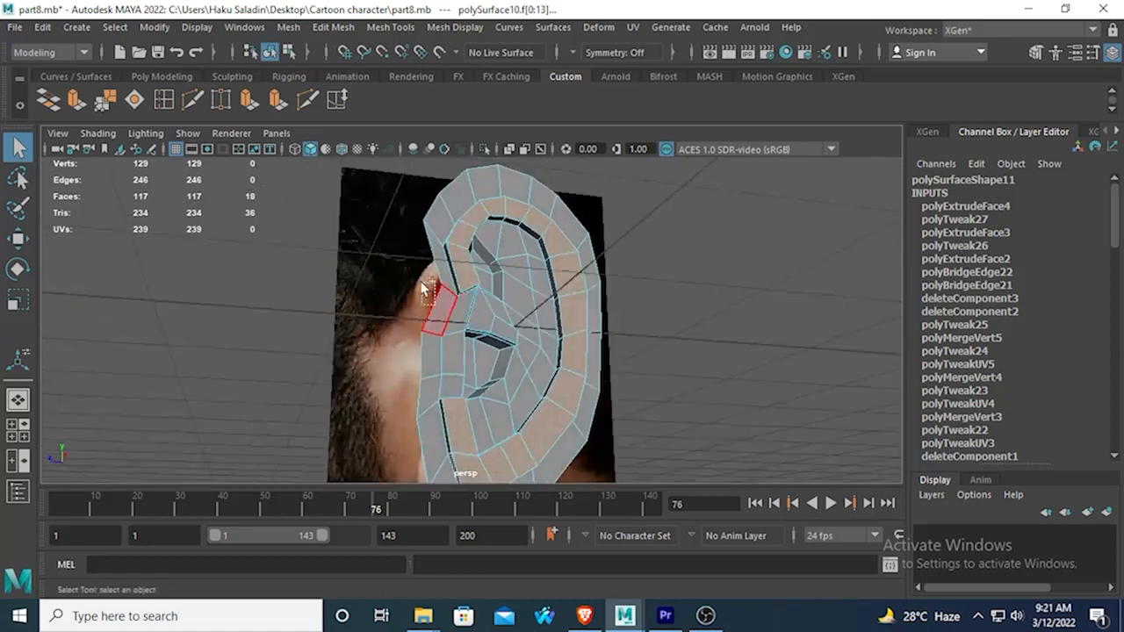
left_click(426, 285, "shift")
left_click_drag(444, 320, 502, 395, "alt")
left_click(441, 309, "ctrl")
left_click(19, 240)
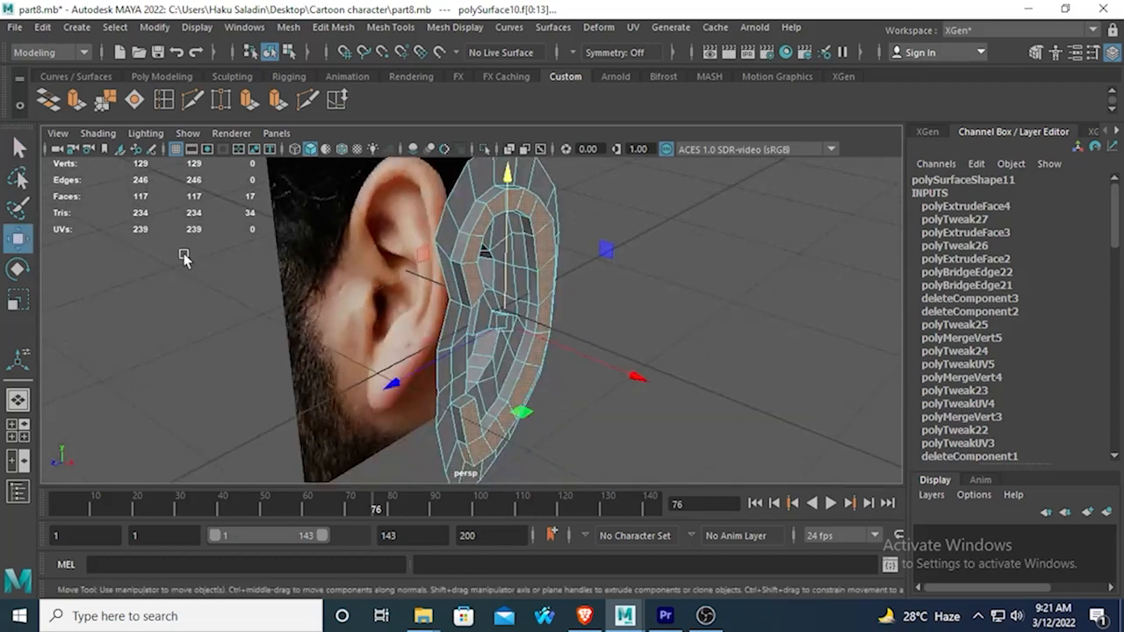
middle_click_drag(623, 372, 627, 370)
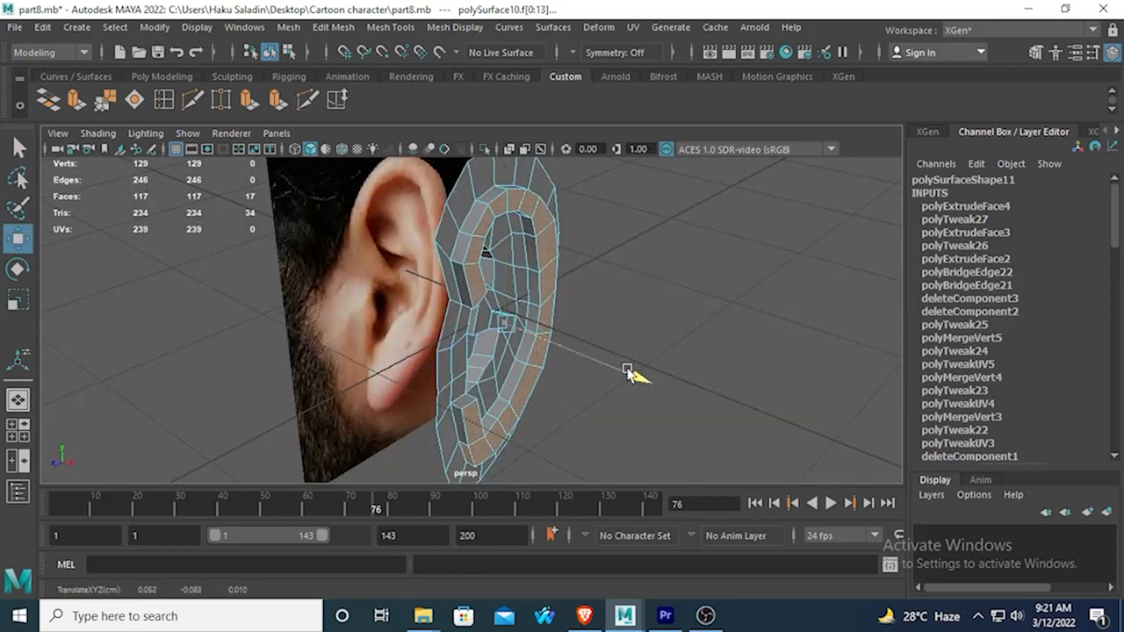
left_click_drag(627, 371, 601, 347)
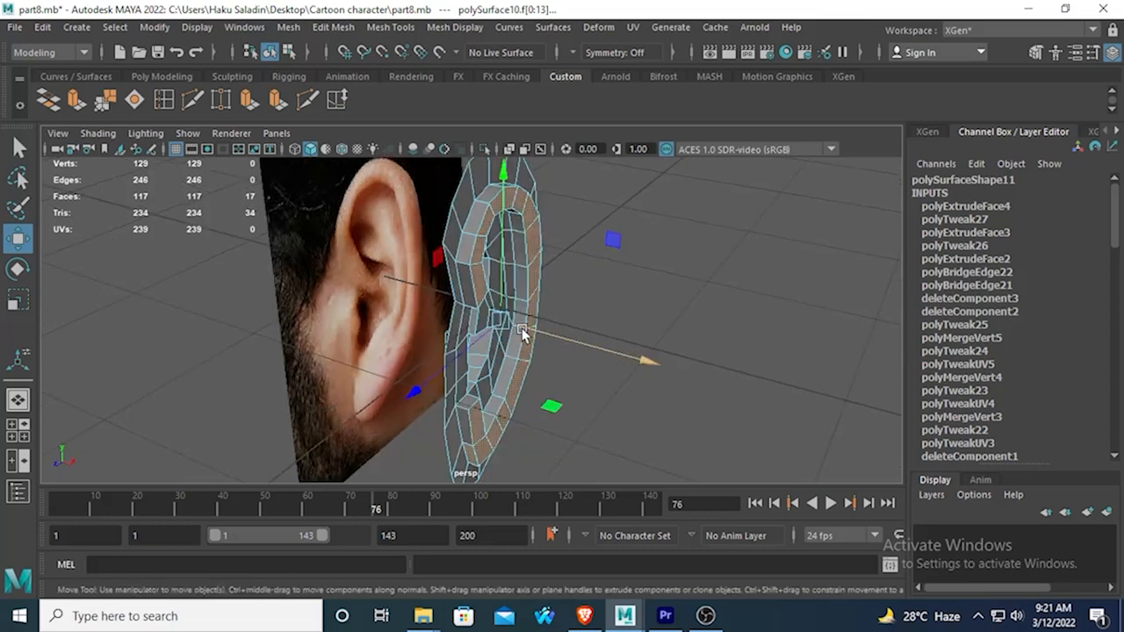
Insert an edge loop lengthwise through the raised ridge faces around the ear.
scroll(497, 307, "up", 2)
left_click_drag(491, 270, 344, 209, "alt")
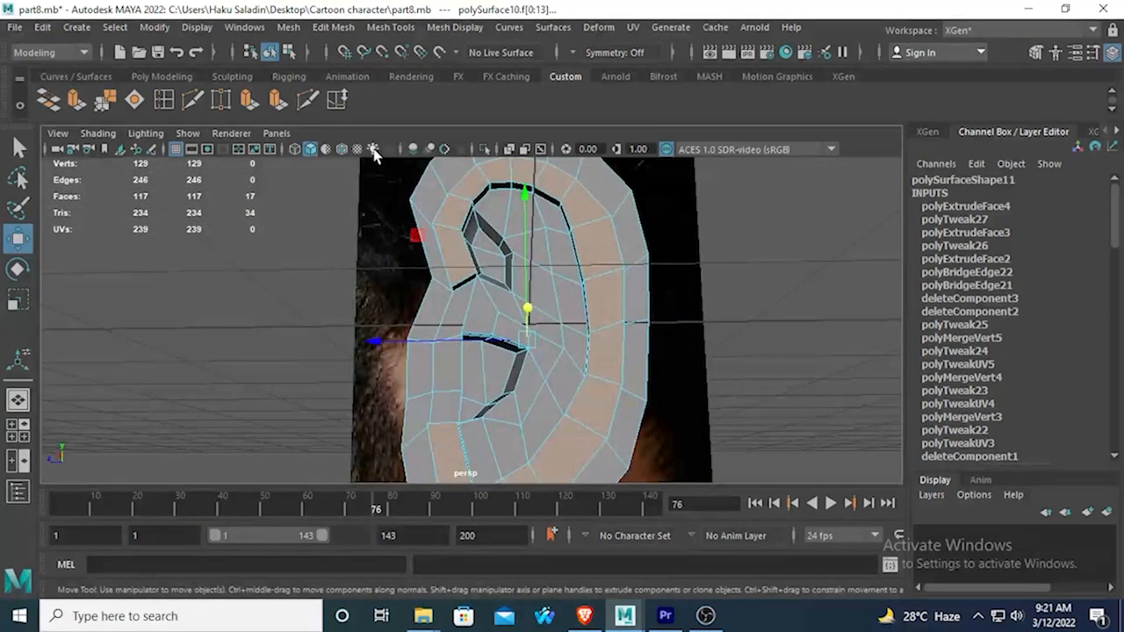
left_click(164, 98)
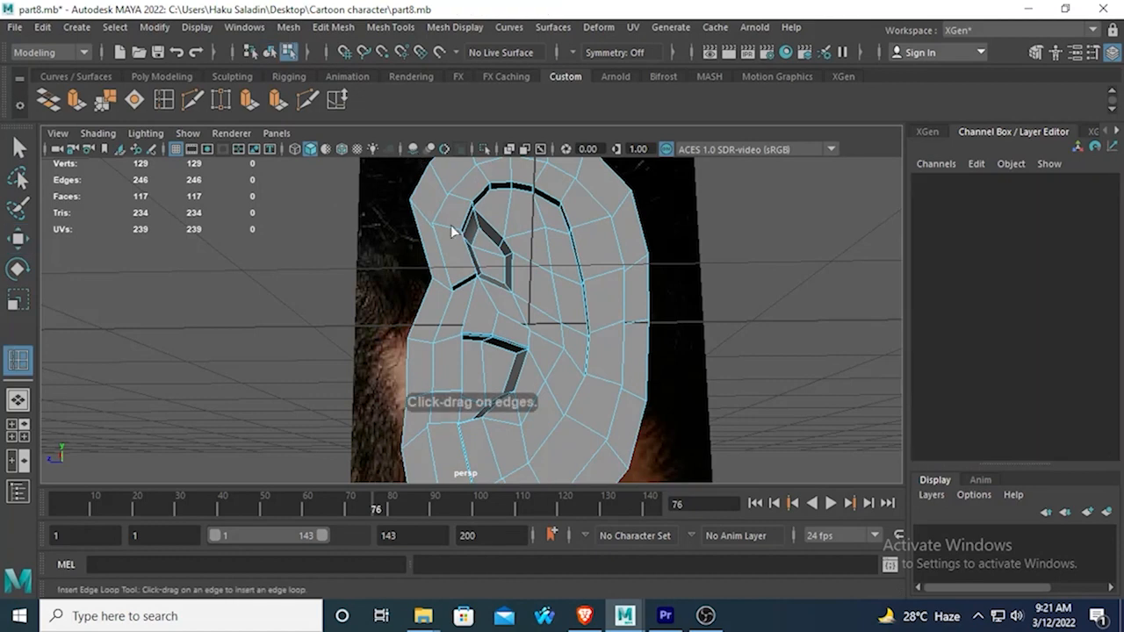
left_click(448, 230)
key("q")
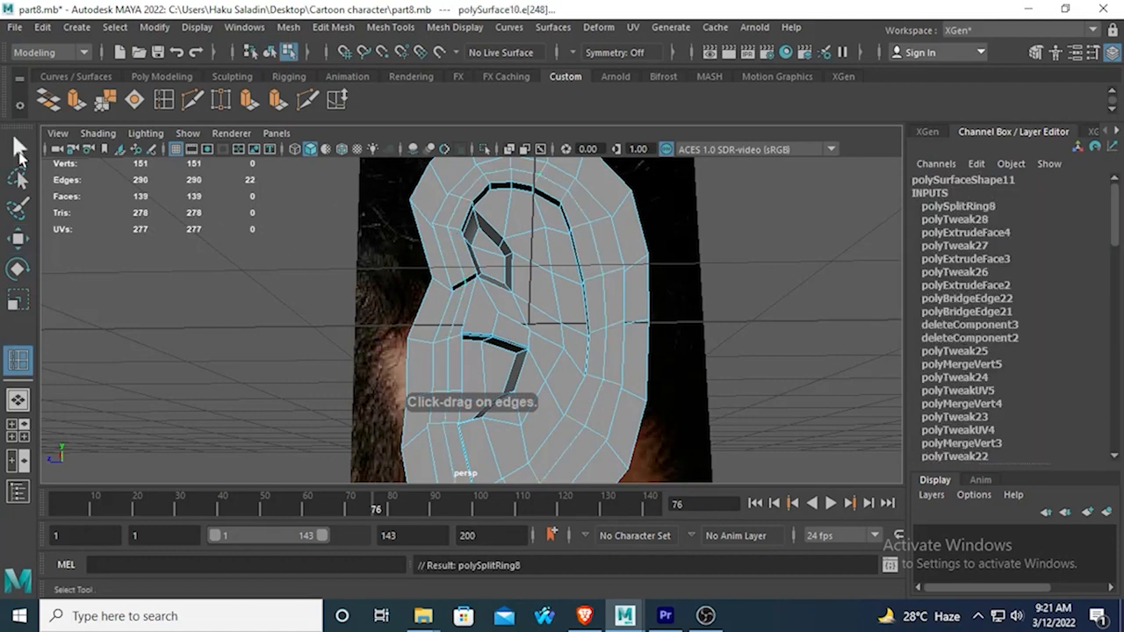
Select the new edge loop along the raised ridge and deselect its edges in front of the ear canal.
left_click(455, 230)
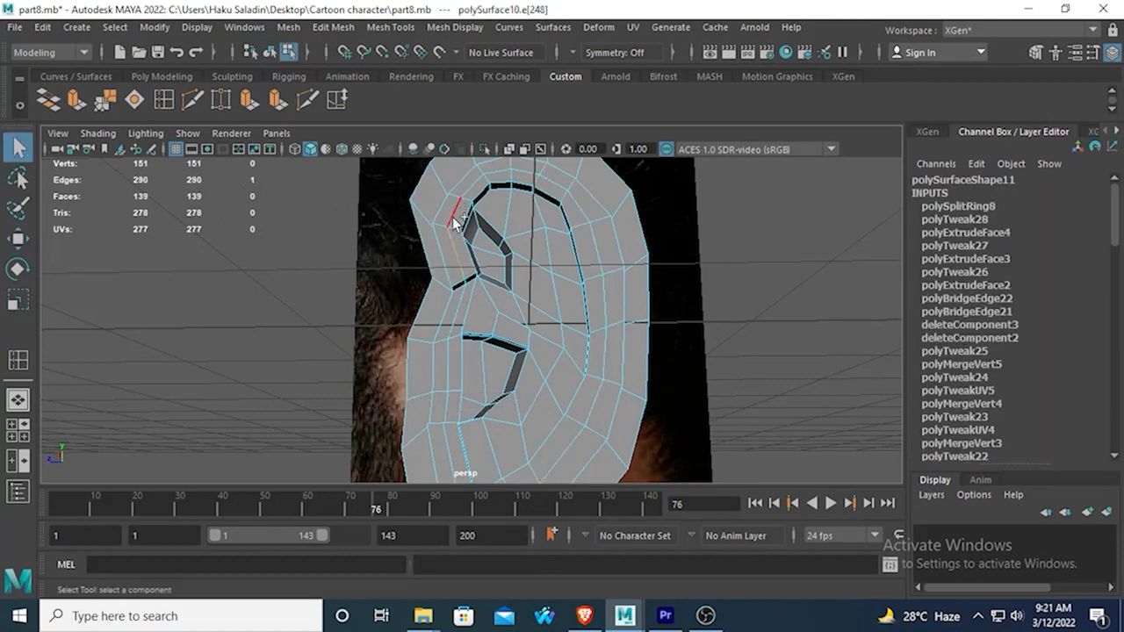
left_click_drag(479, 432, 428, 356, "alt")
left_click(429, 356)
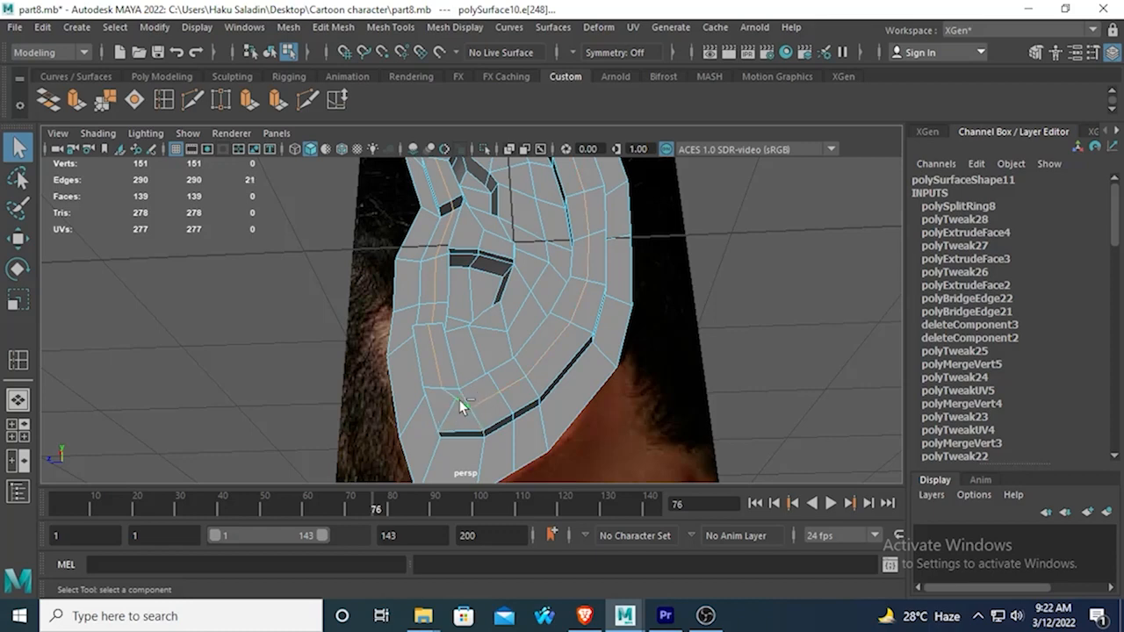
left_click(433, 313, "shift")
left_click(434, 274, "shift")
left_click(443, 237, "shift")
Finish trimming the selection to 18 ridge edges near the lobe and move them slightly outward along X.
left_click_drag(380, 250, 448, 344, "alt")
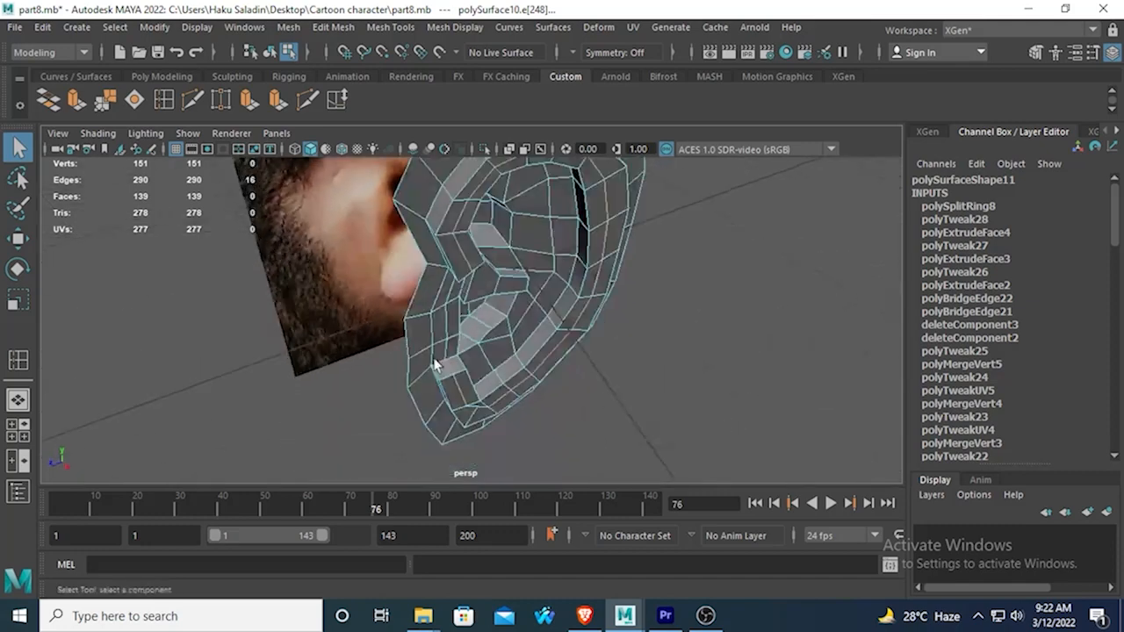
double_click(481, 410, "shift")
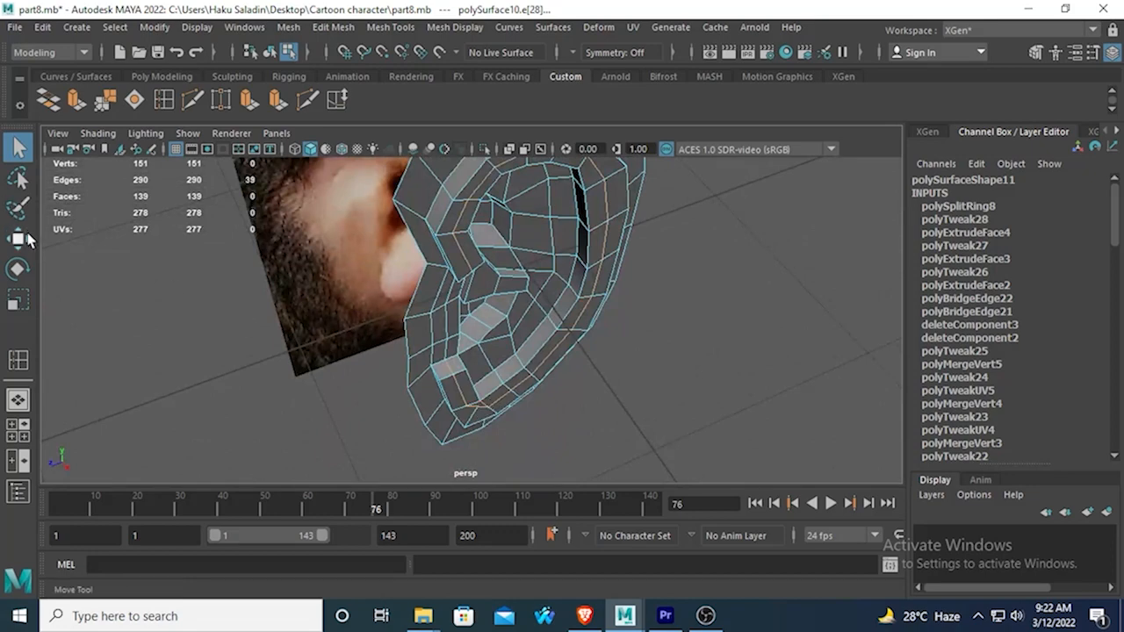
key("ctrl+z")
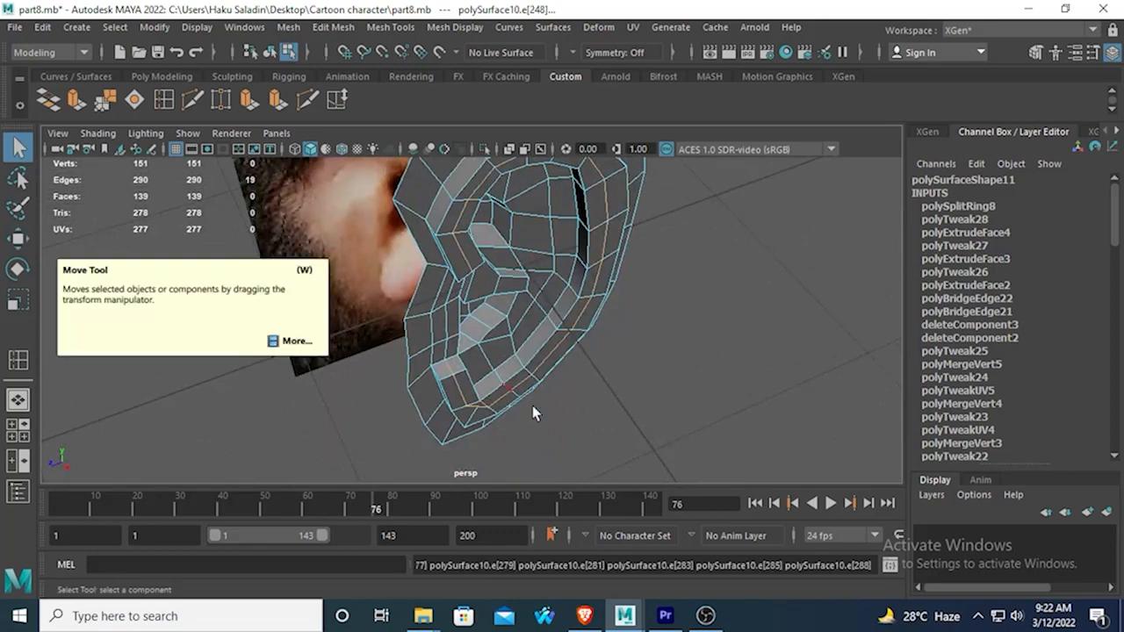
left_click_drag(485, 406, 351, 389, "alt")
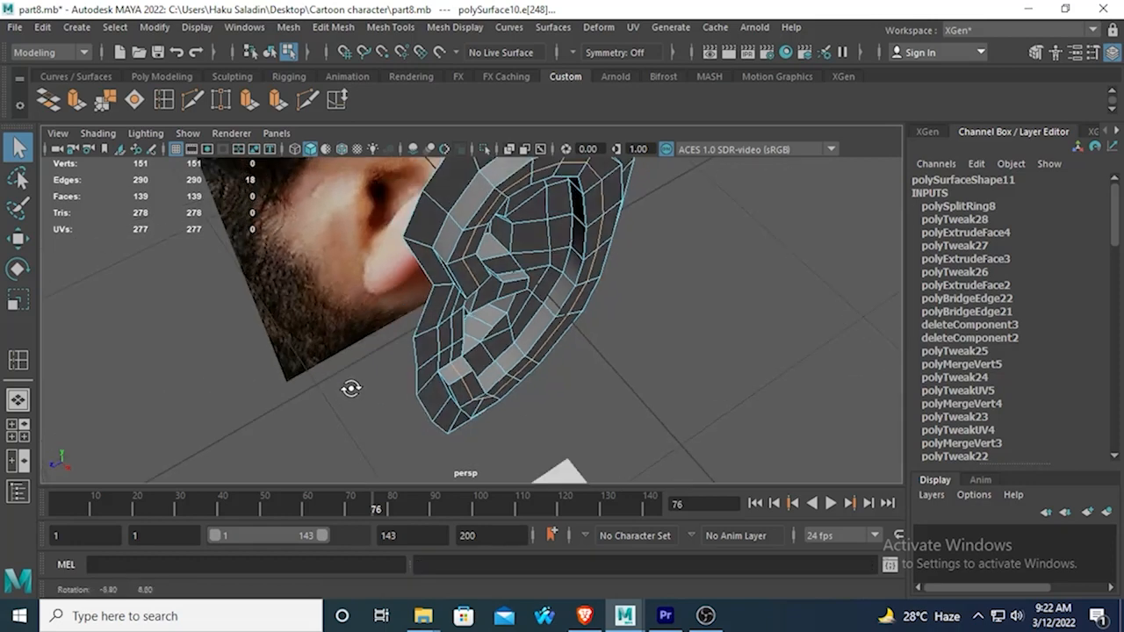
left_click(19, 239)
left_click_drag(606, 388, 625, 400)
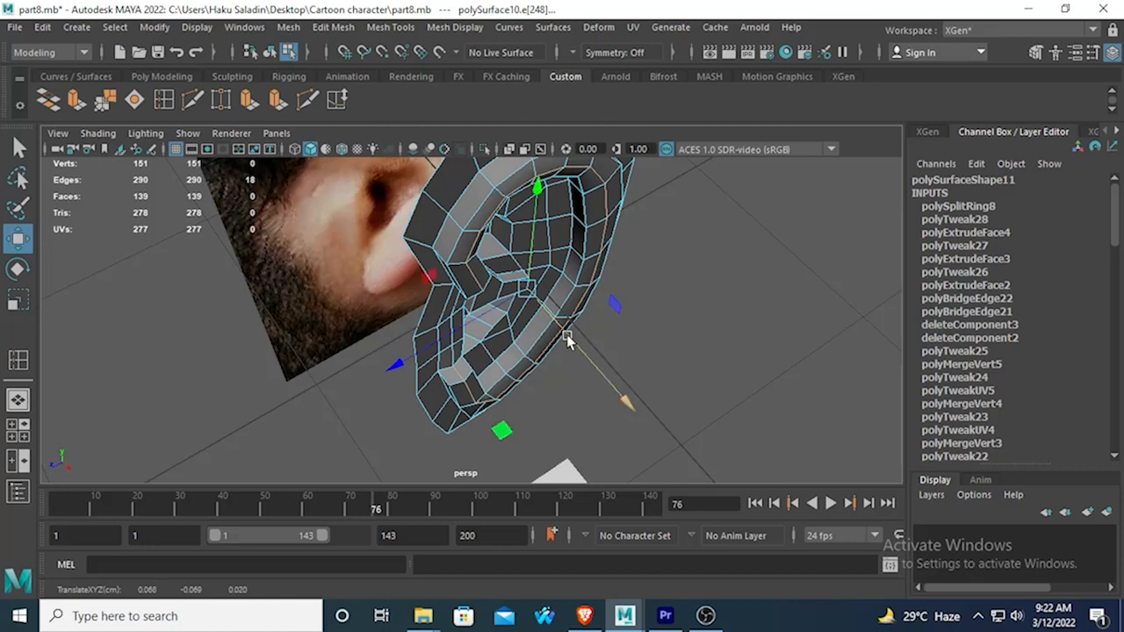
Inspect the reshaped ridge in shaded smooth mesh preview from several angles.
key("3")
key("4")
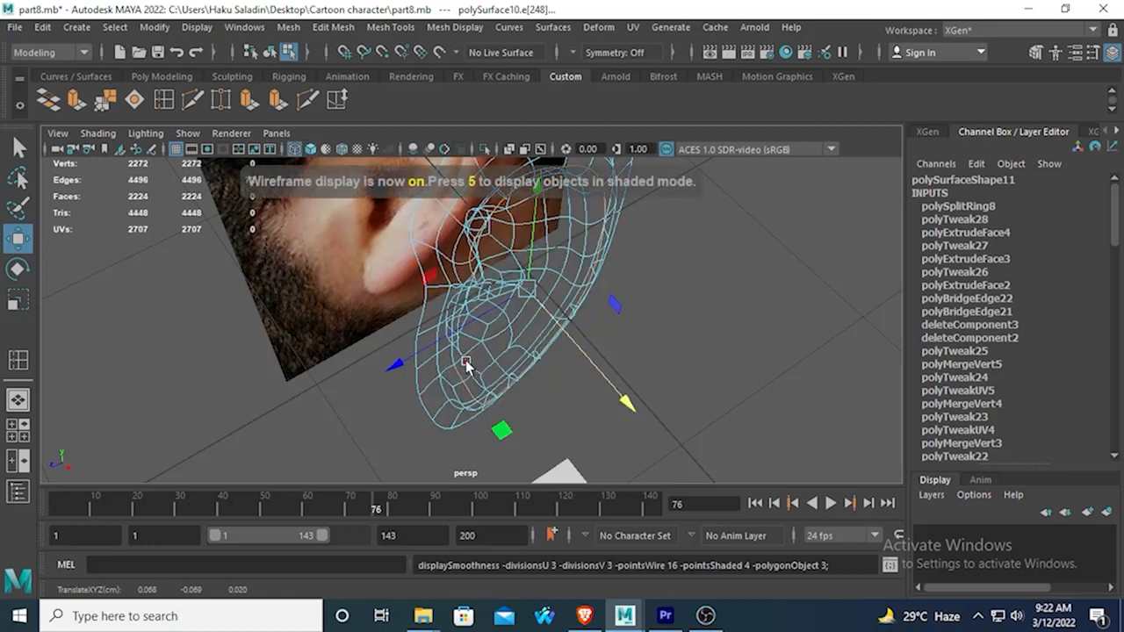
key("5")
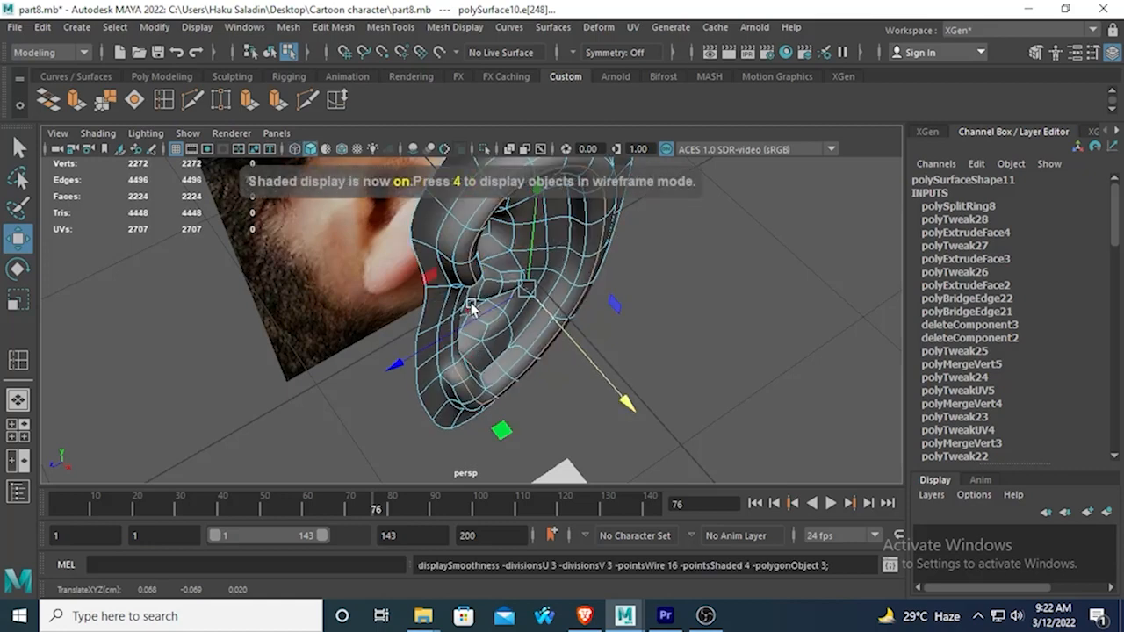
right_click_drag(495, 242, 581, 147)
left_click(701, 315)
left_click_drag(702, 314, 646, 296, "alt")
scroll(588, 239, "down", 5)
middle_click_drag(574, 300, 571, 334, "alt")
scroll(570, 333, "up", 3)
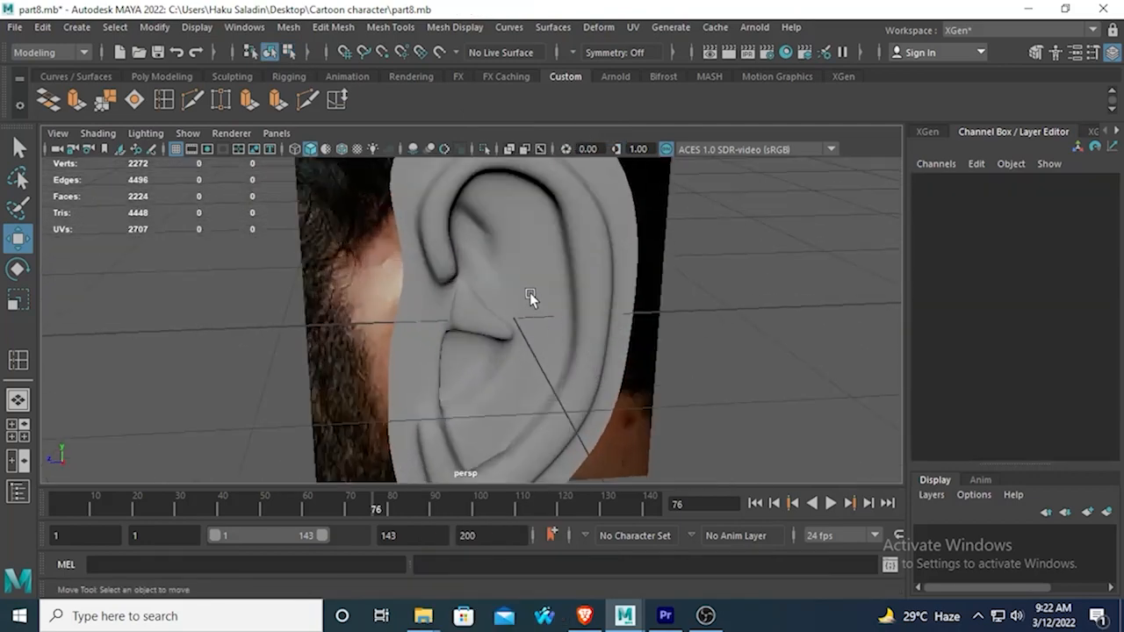
Select the nine inner-fold faces from behind the ear canal up to the upper rim in side view, and return to the unsmoothed perspective view.
left_click(531, 222)
key("space")
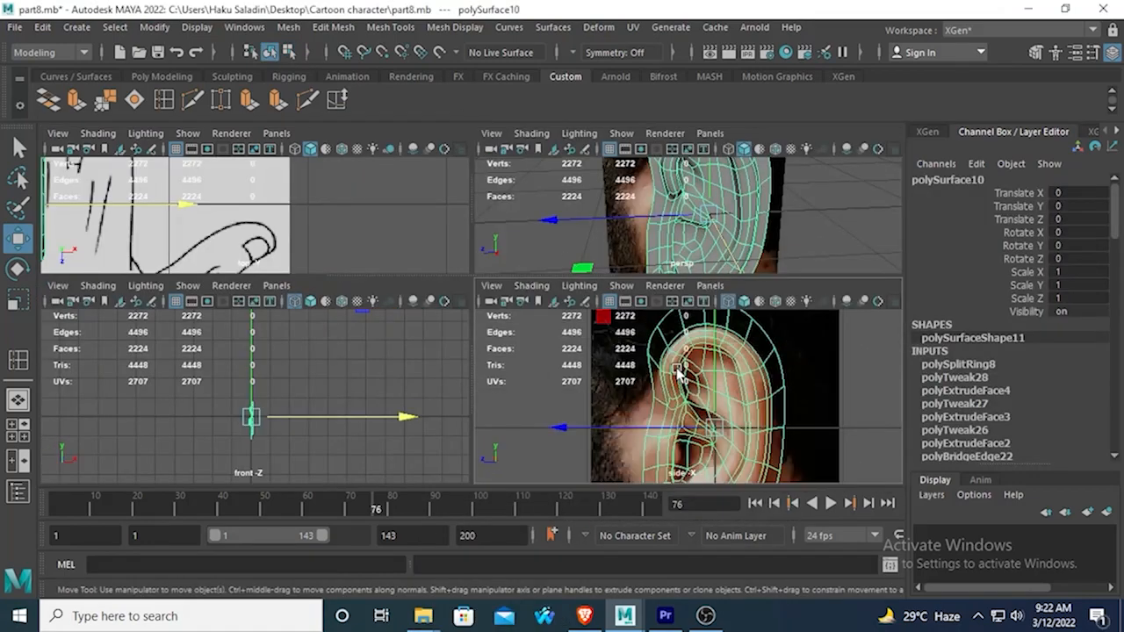
key("space")
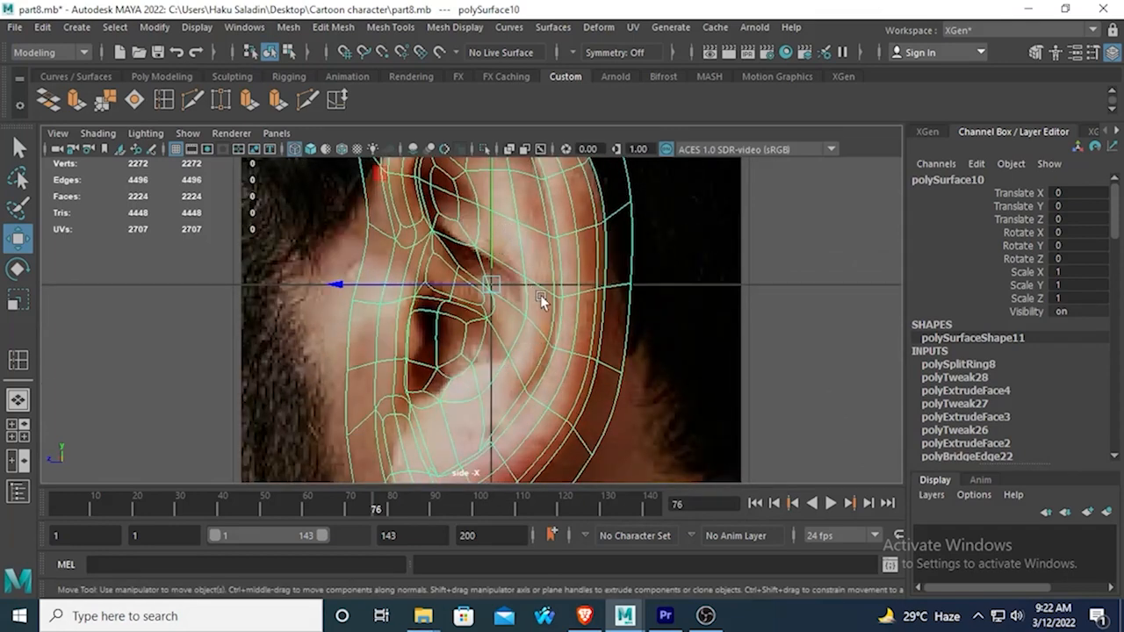
right_click_drag(541, 326, 541, 209)
left_click(530, 343)
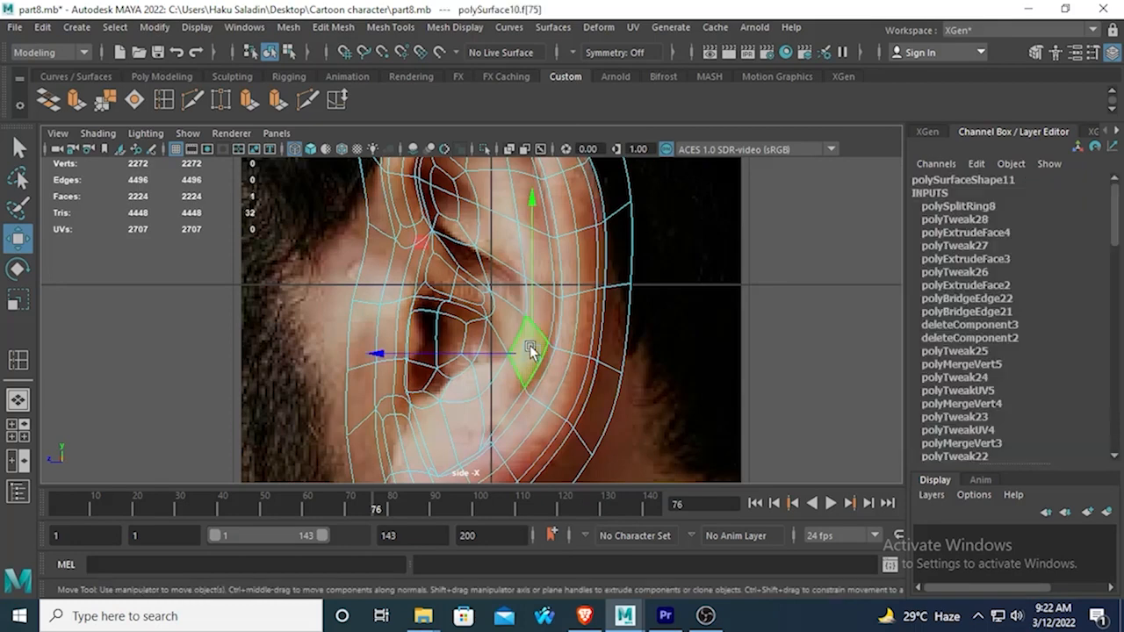
key("q")
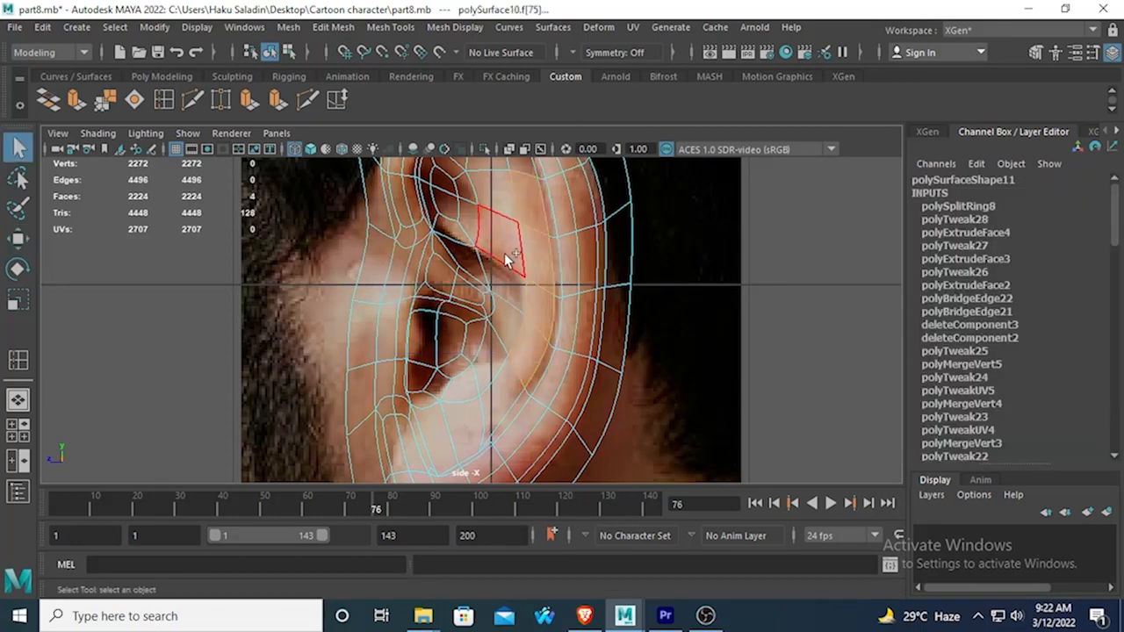
middle_click_drag(501, 214, 523, 319, "alt")
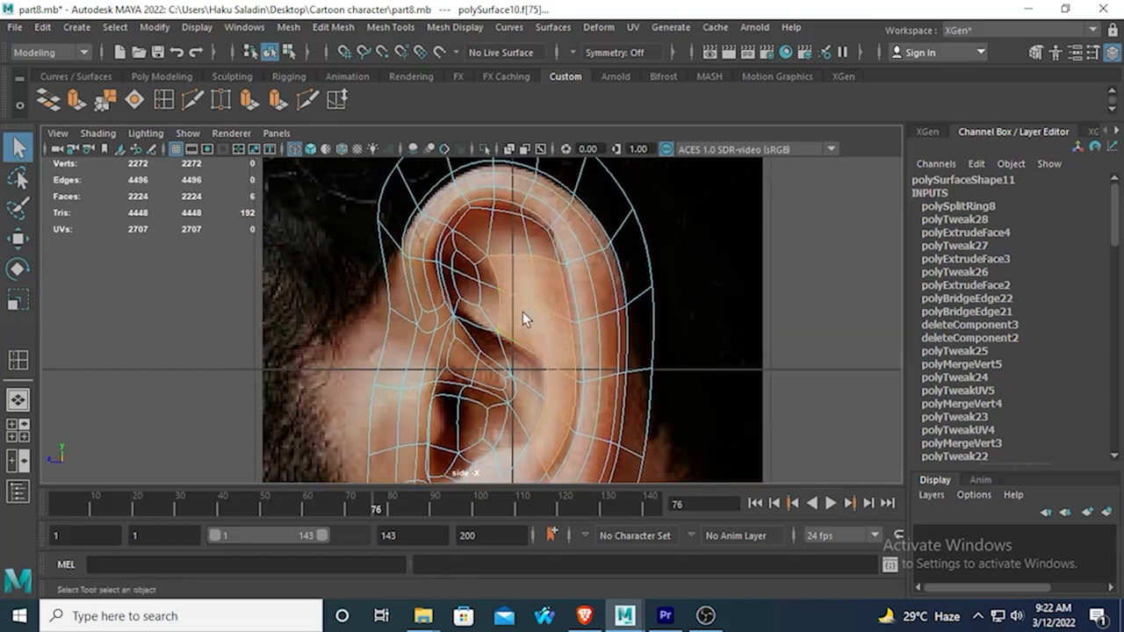
left_click(541, 240, "shift")
key("space")
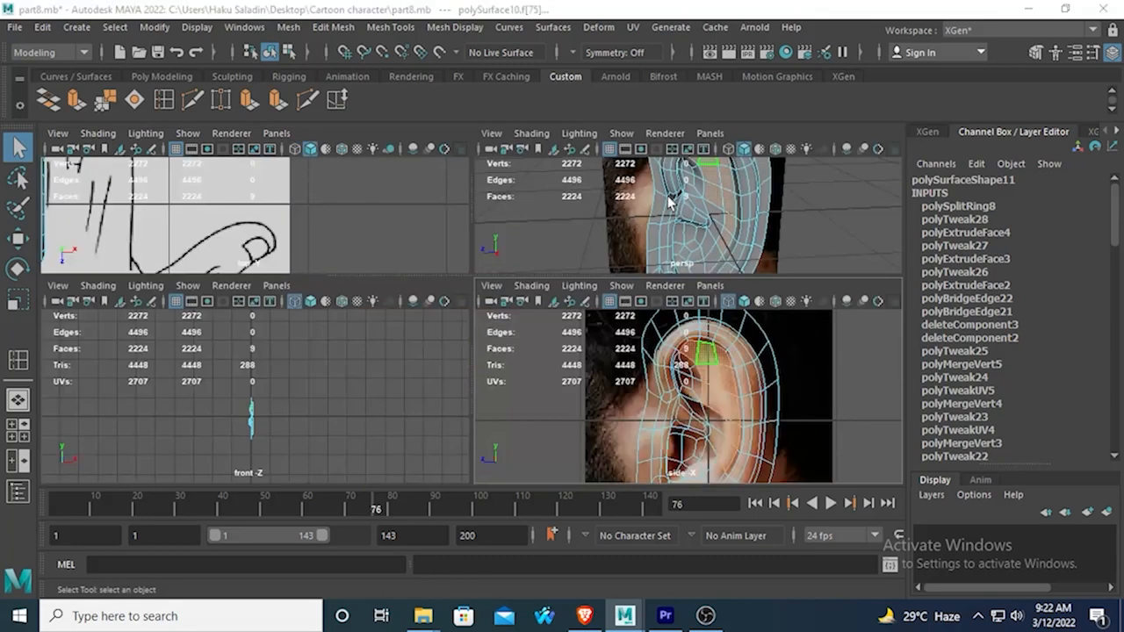
key("space")
left_click_drag(602, 226, 640, 252, "alt")
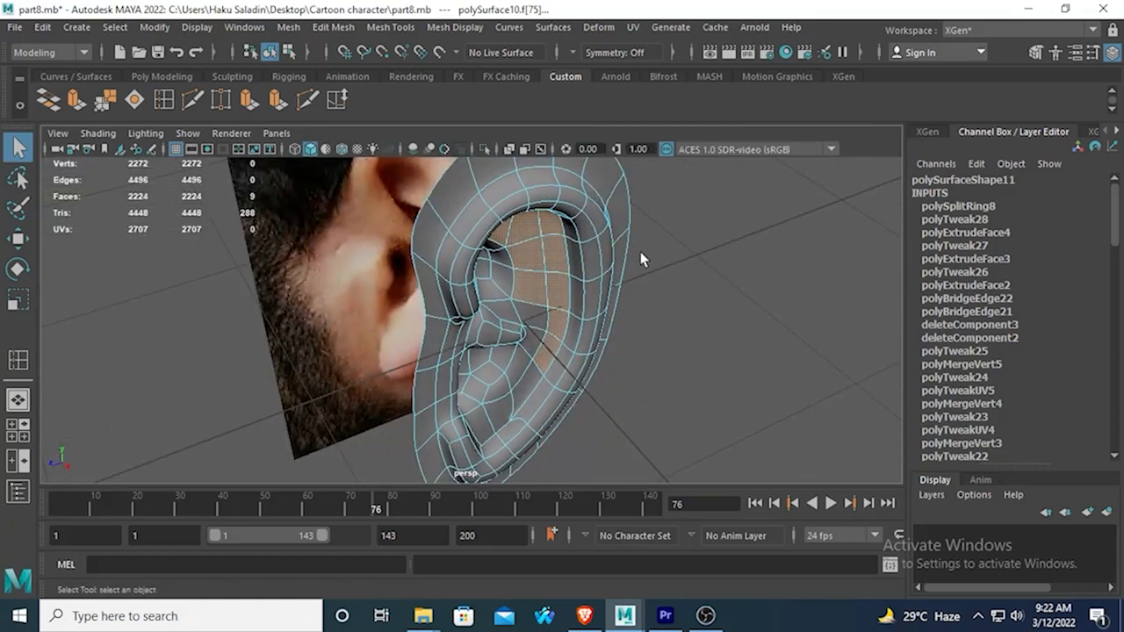
key("1")
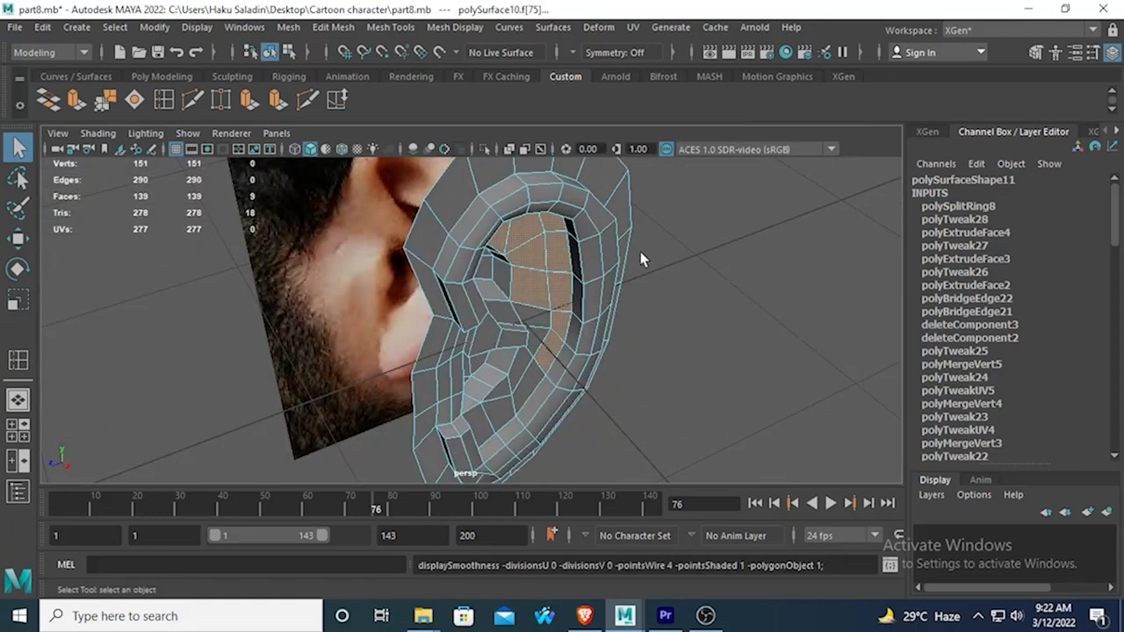
left_click(88, 109)
left_click_drag(607, 421, 614, 422)
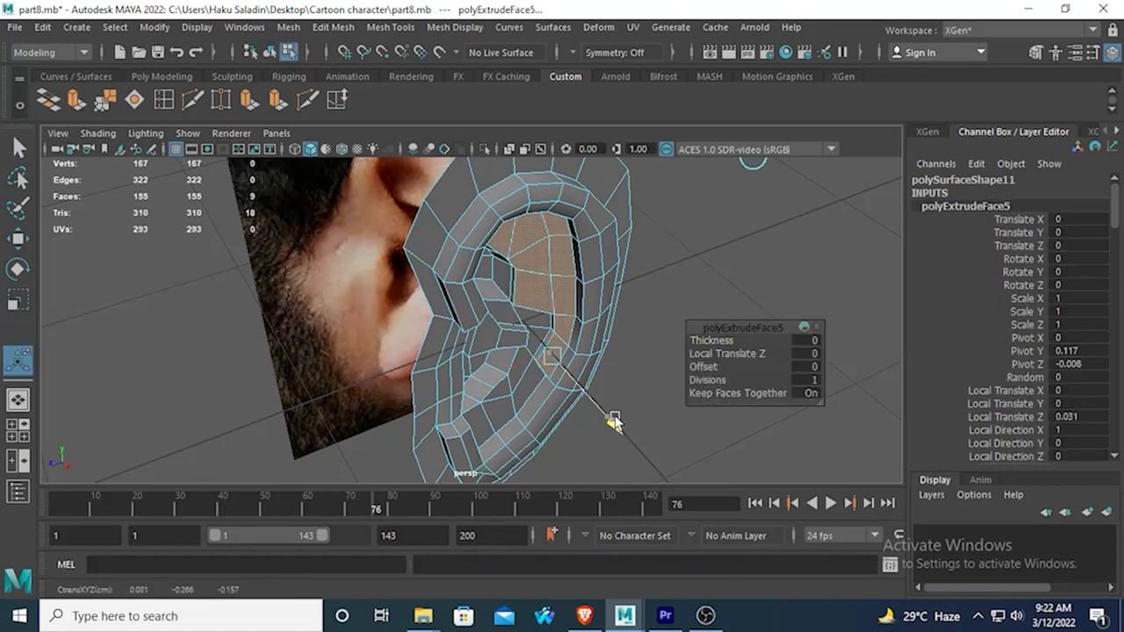
left_click(17, 299)
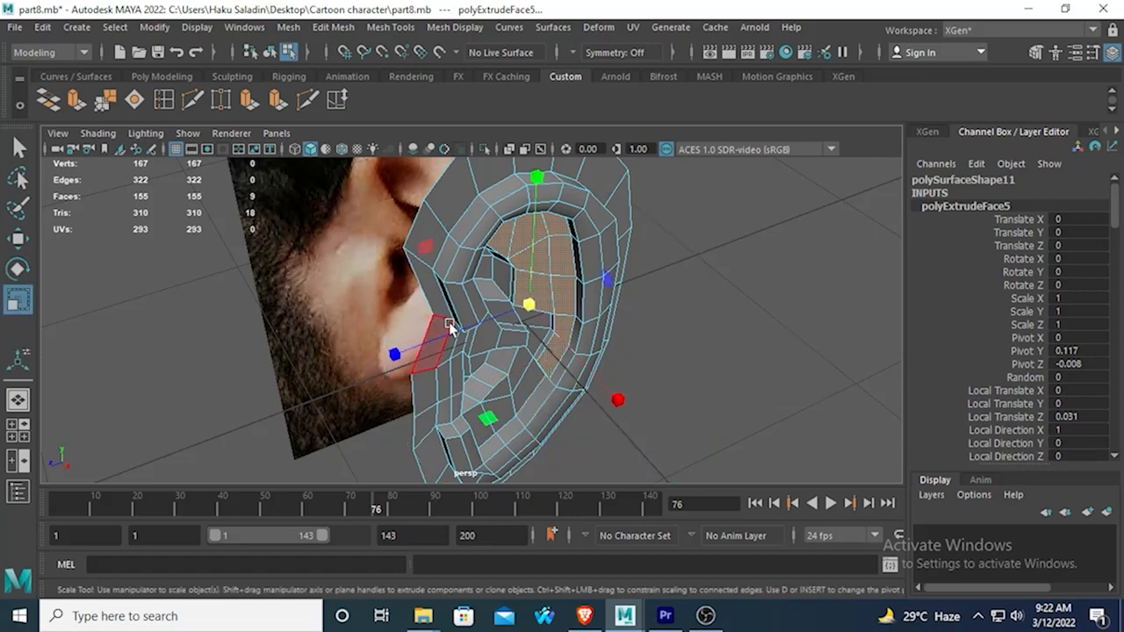
left_click_drag(530, 304, 605, 244)
key("ctrl+z")
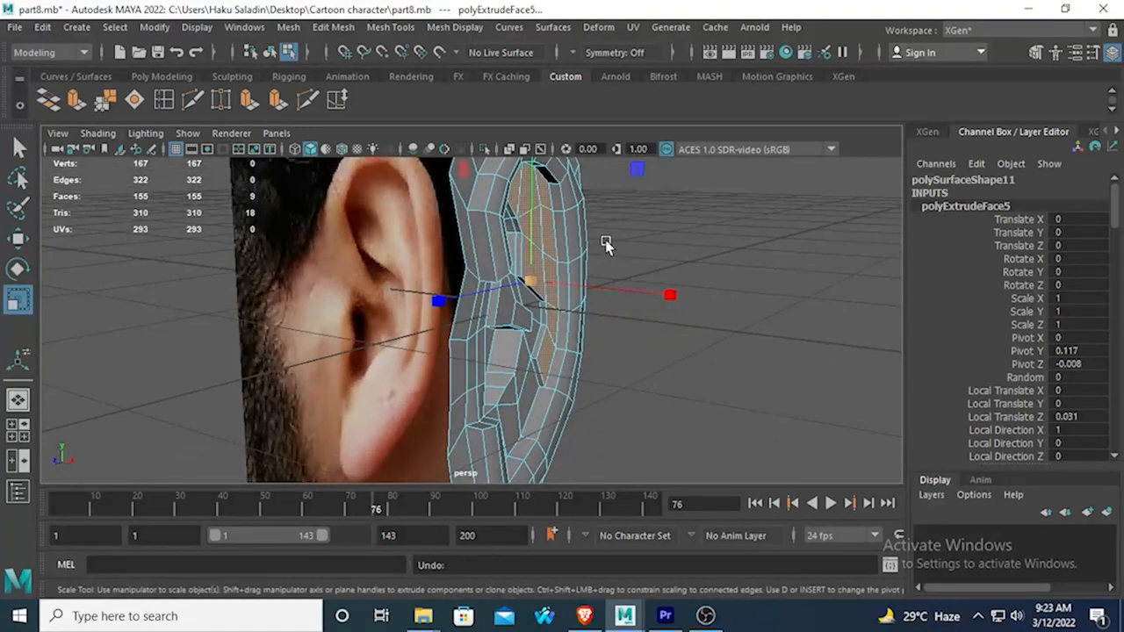
key("ctrl+z")
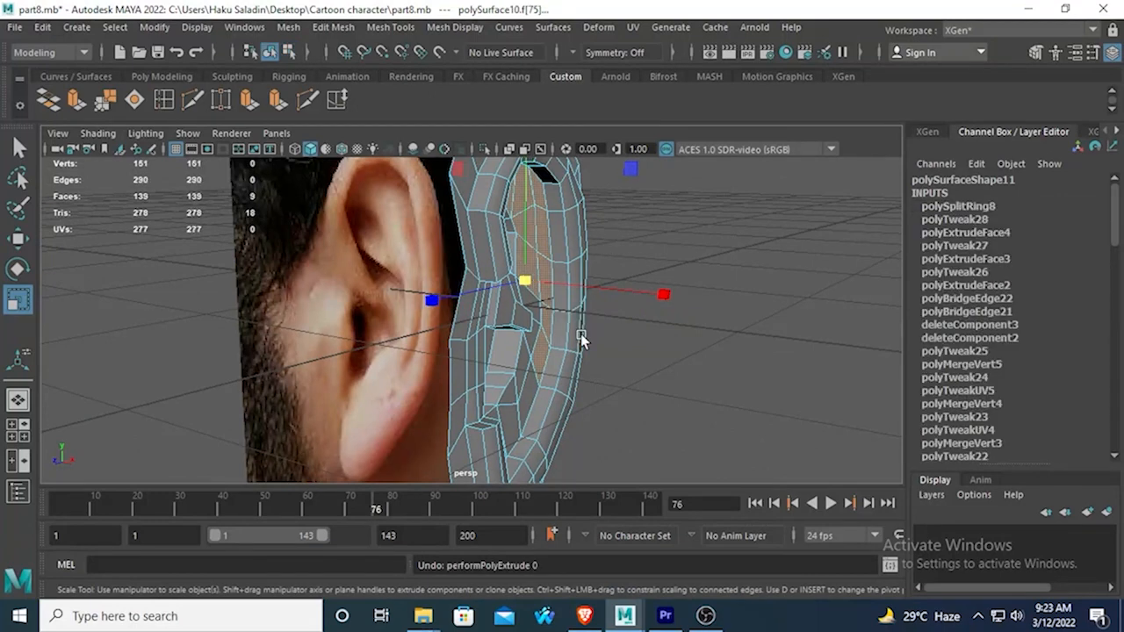
left_click_drag(497, 396, 362, 397, "alt")
key("ctrl+z")
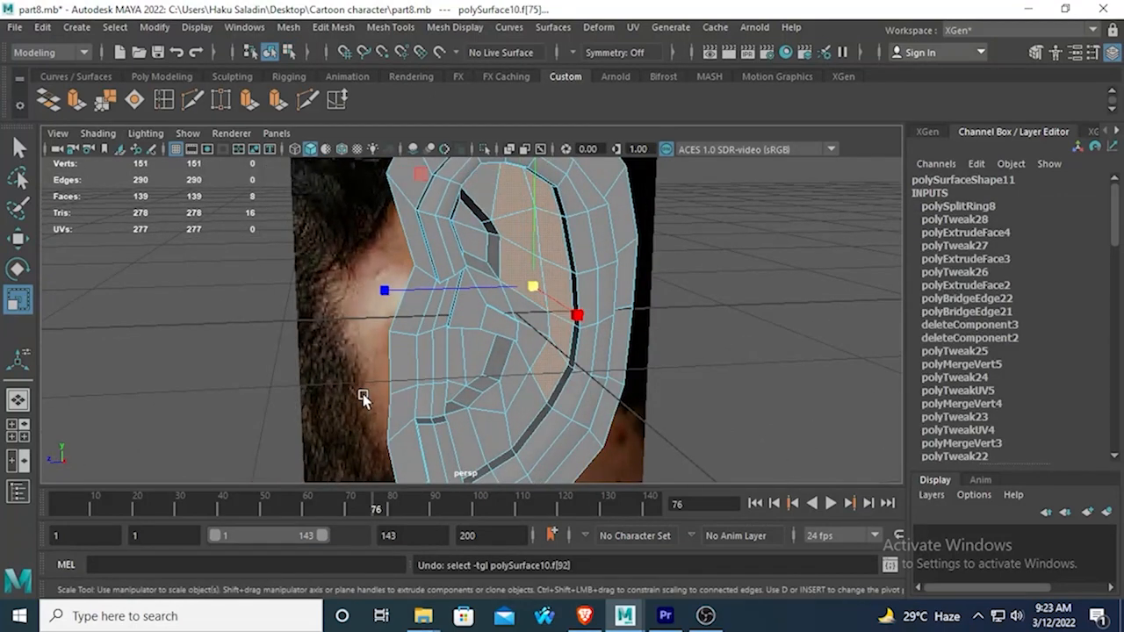
left_click(484, 179, "shift")
Extrude the nine inner-fold faces outward with a Local Translate Z of about 0.044 and scale them to about 0.8.
left_click_drag(518, 273, 447, 270, "alt")
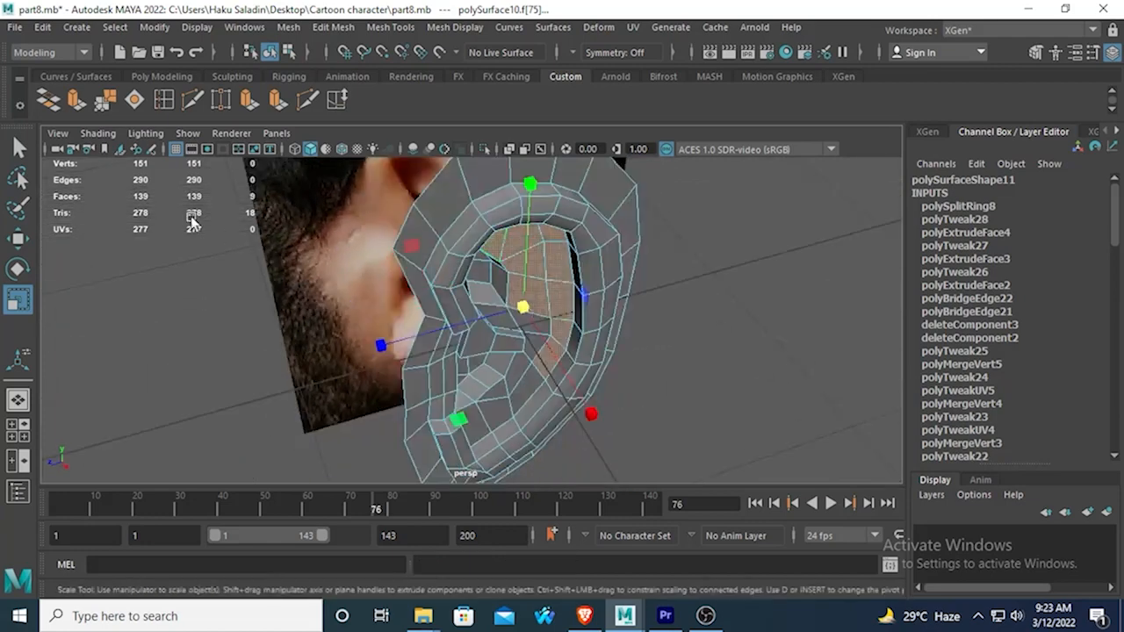
left_click(76, 100)
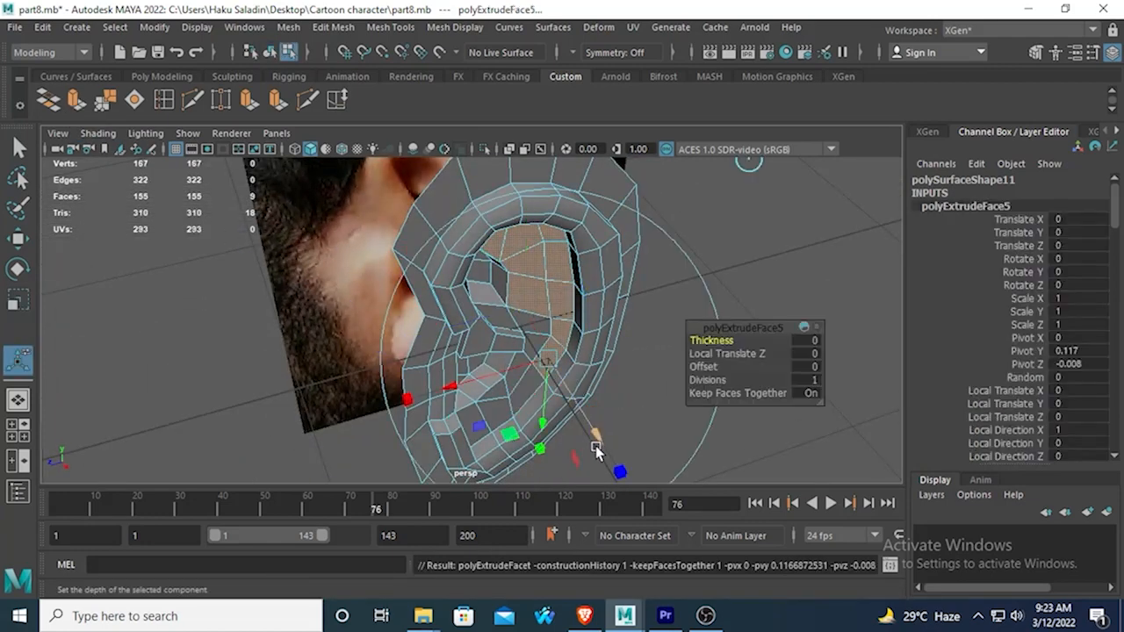
left_click_drag(595, 441, 539, 436)
left_click(542, 455)
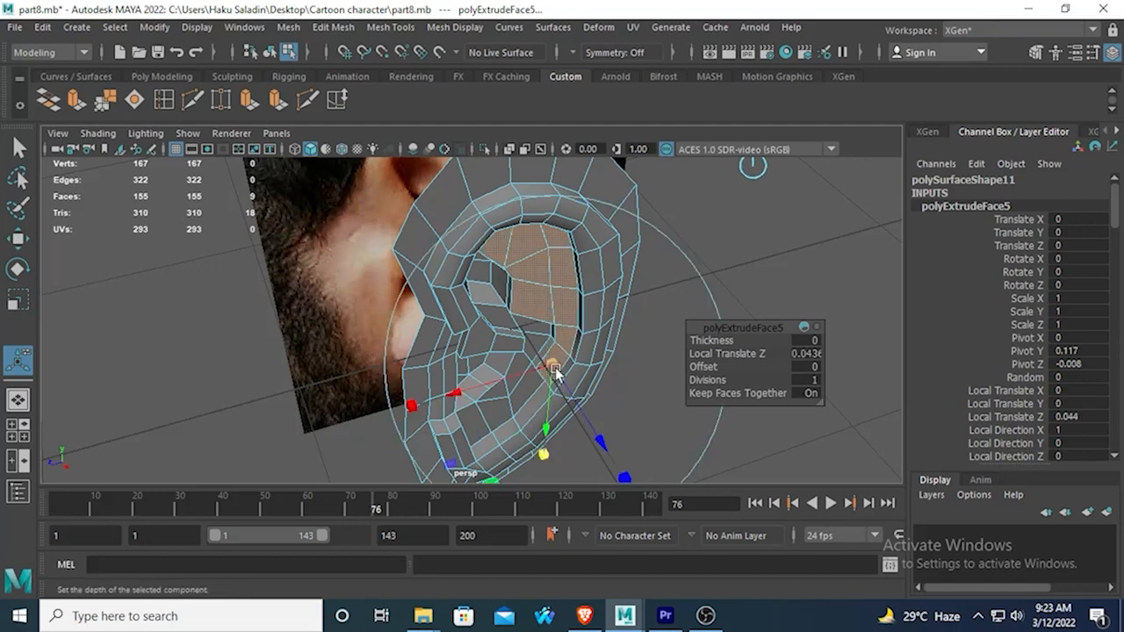
left_click(552, 367)
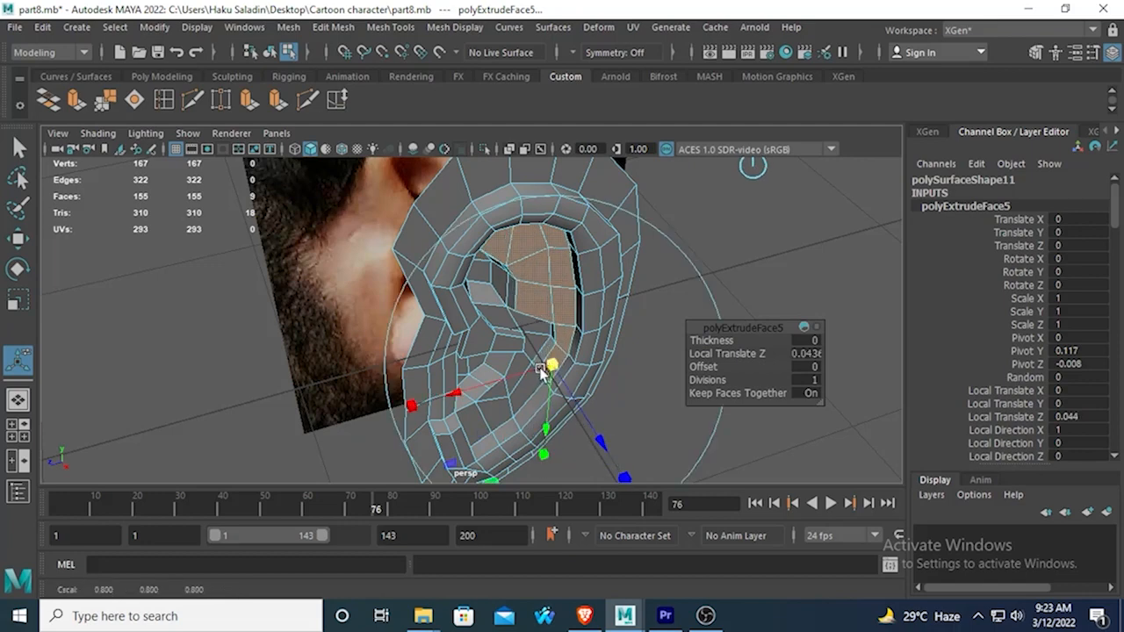
Inspect the extruded inner fold and the lower ear in smooth mesh preview from several angles.
key("3")
right_click_drag(527, 171, 602, 138)
left_click(755, 150)
left_click(636, 312)
scroll(629, 317, "down", 5)
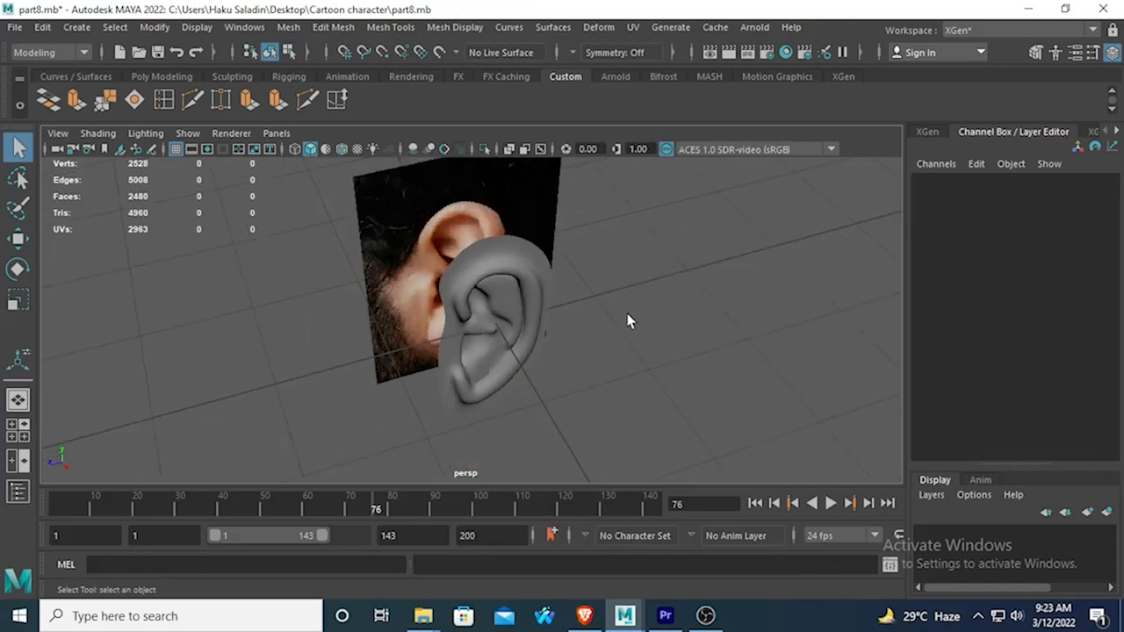
left_click_drag(627, 318, 597, 256, "alt")
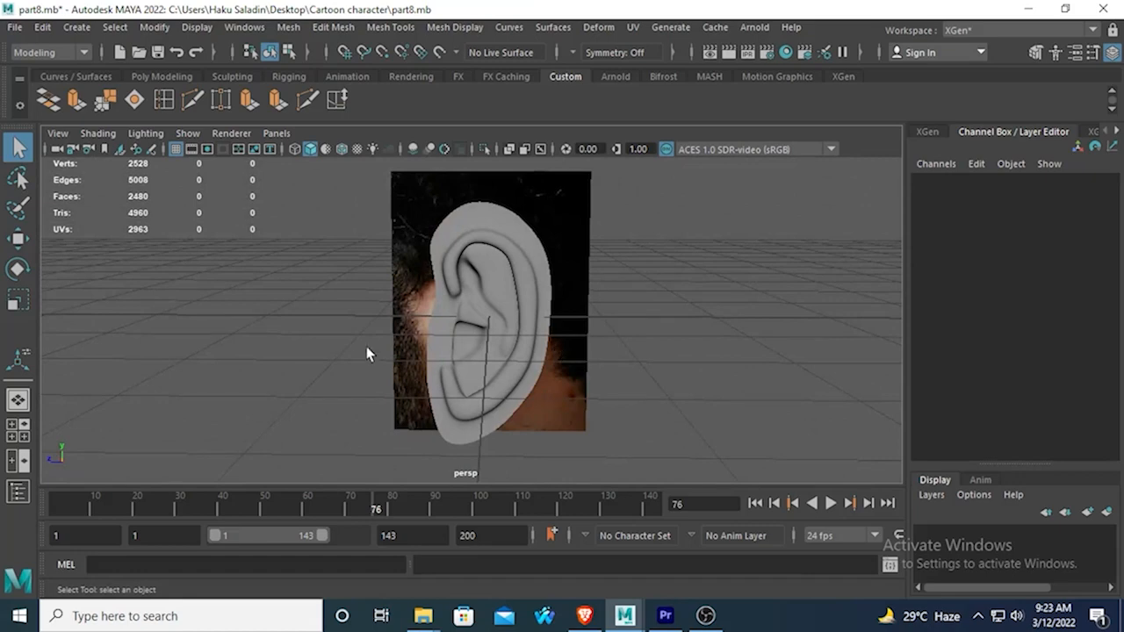
scroll(427, 352, "up", 4)
middle_click_drag(450, 350, 433, 268, "alt")
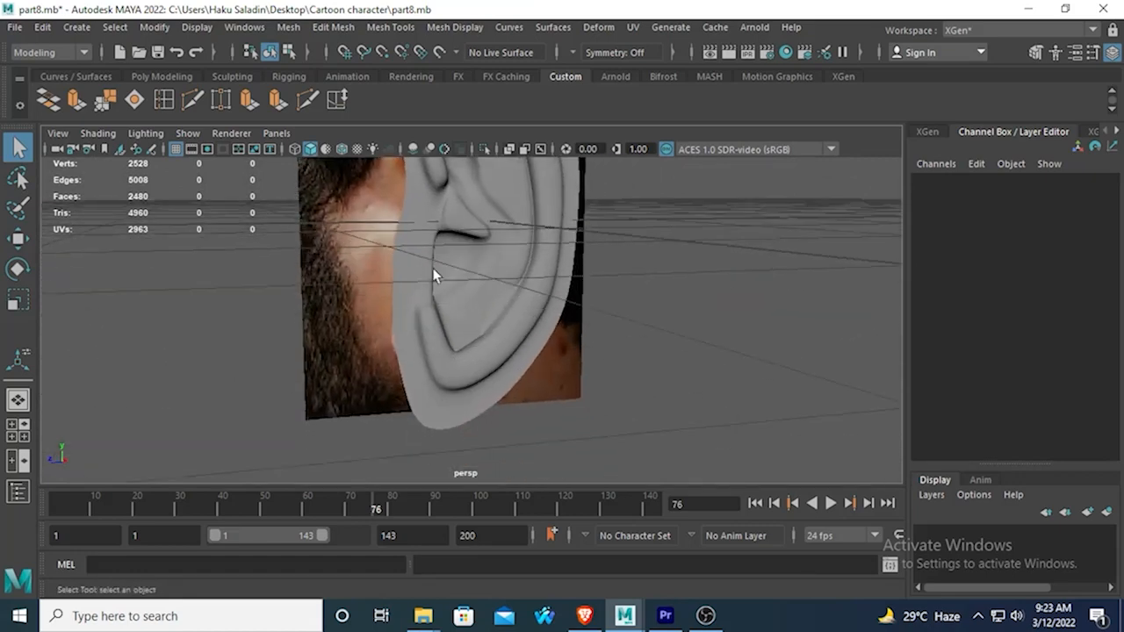
left_click_drag(504, 299, 448, 387, "alt")
scroll(447, 387, "up", 2)
Return the ear to unsmoothed display and delete the two faces between the lower end of the inner fold and the lower ridge.
left_click(501, 347)
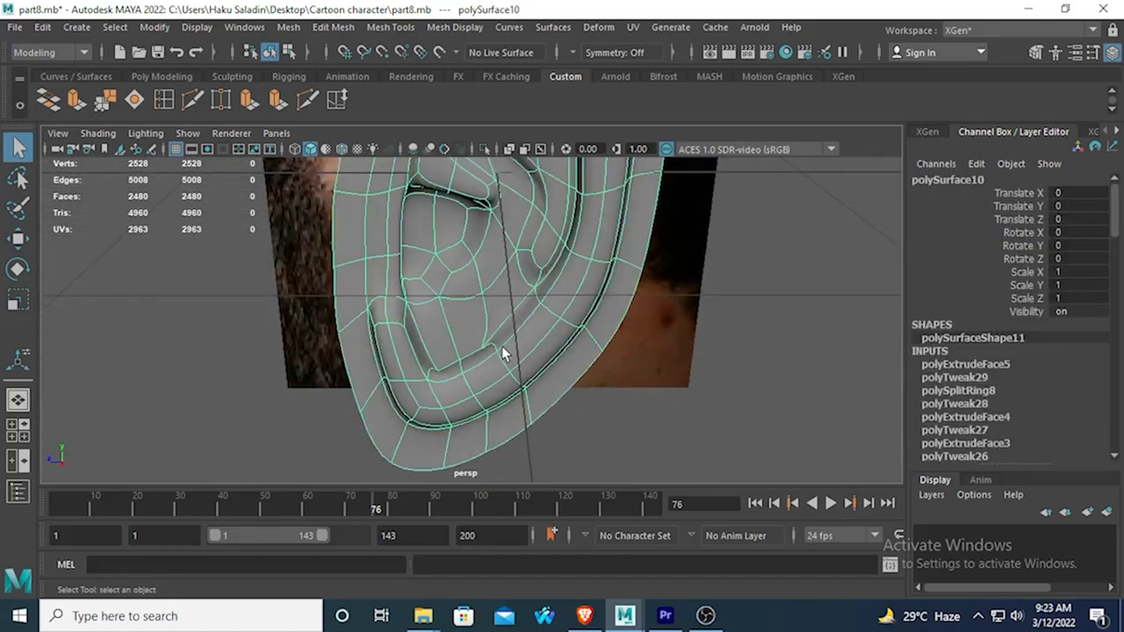
key("1")
left_click_drag(533, 322, 401, 311, "alt")
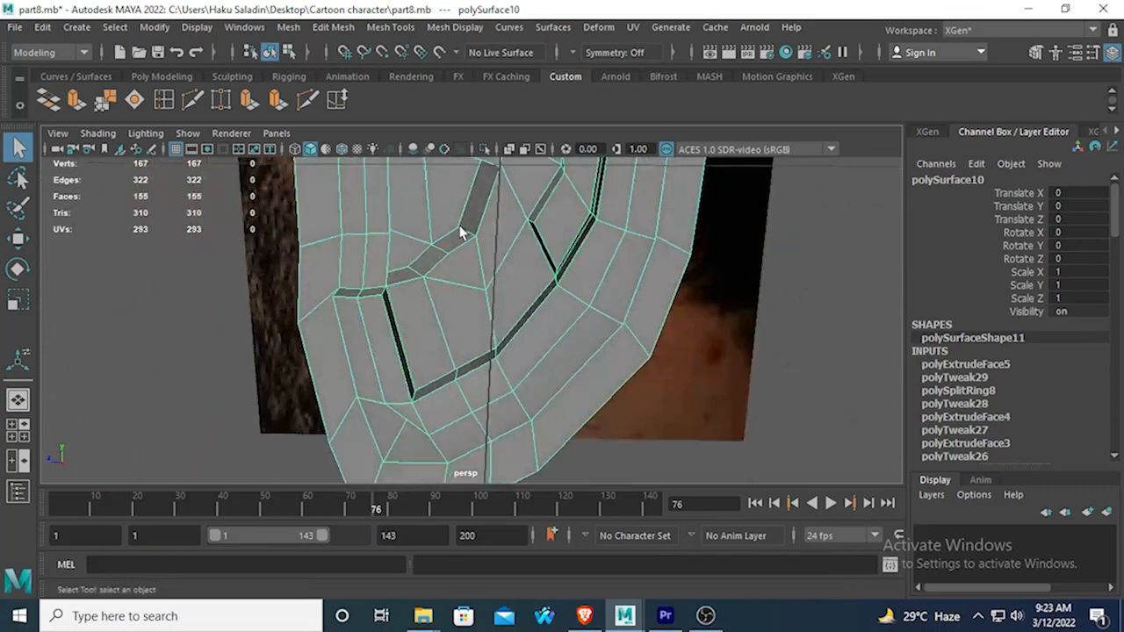
left_click_drag(465, 351, 524, 330, "alt")
key("3")
key("1")
right_click_drag(486, 340, 505, 193)
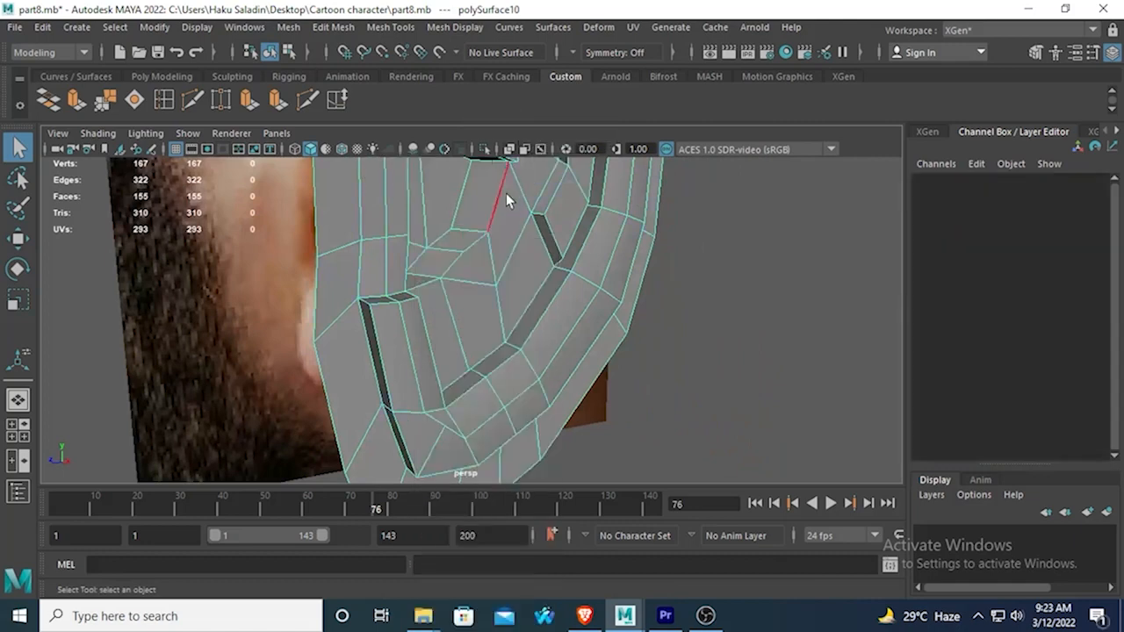
left_click(469, 317)
key("Delete")
left_click(524, 275)
key("Delete")
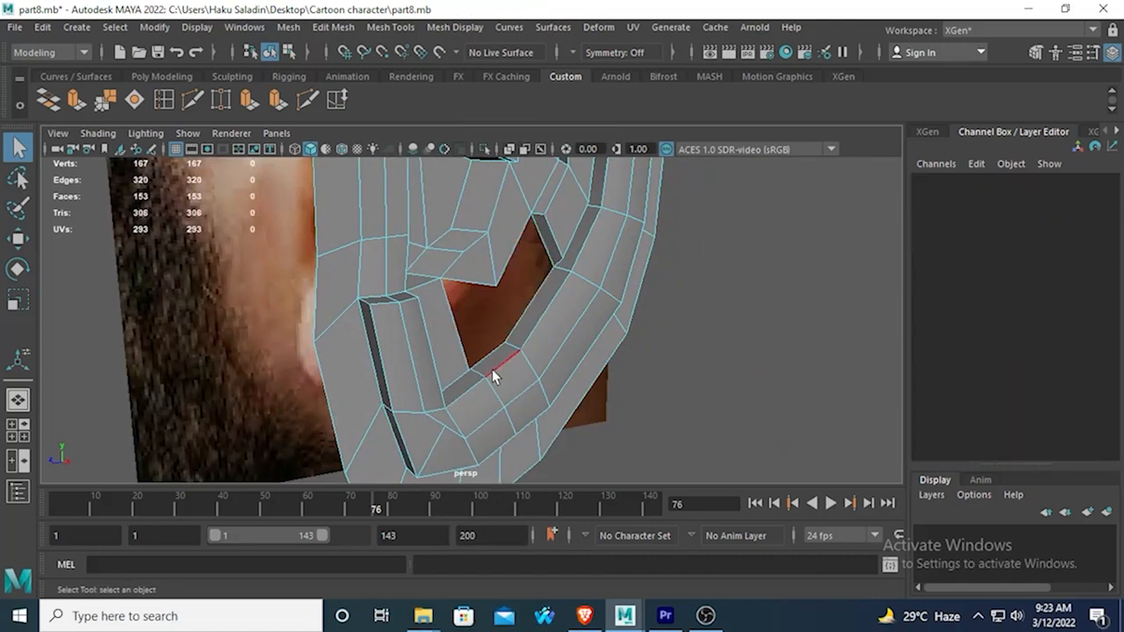
Bridge the open edges between the inner fold's lower end and the lower ridge with two faces, and check them in smooth preview.
right_click_drag(458, 291, 488, 329)
right_click_drag(471, 277, 472, 132)
left_click(480, 286)
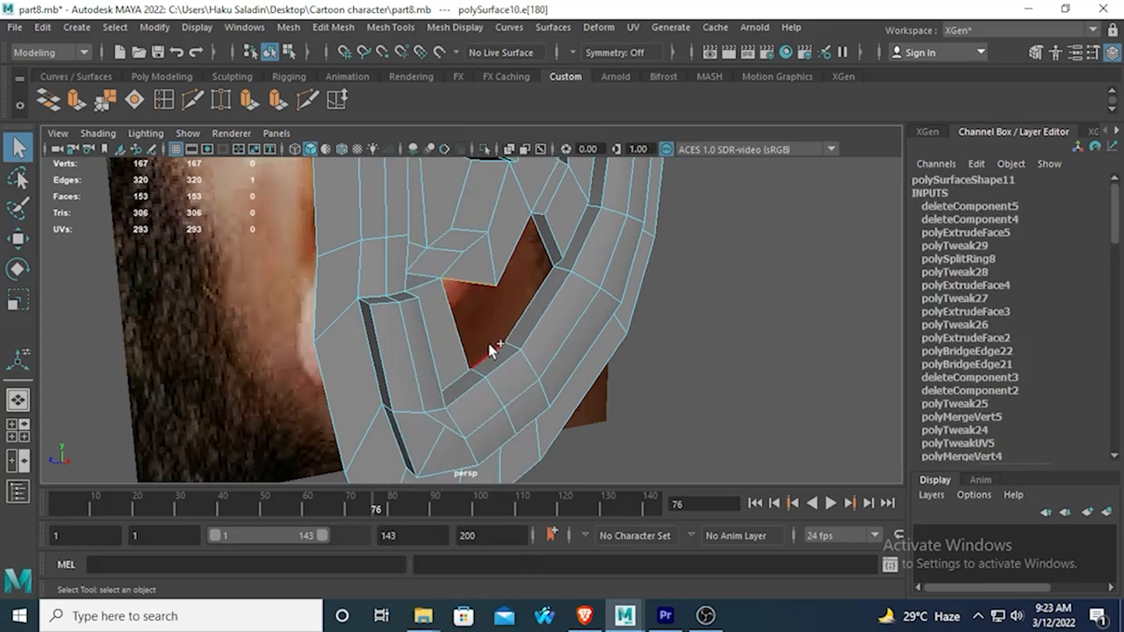
left_click(488, 348, "shift")
left_click(76, 99)
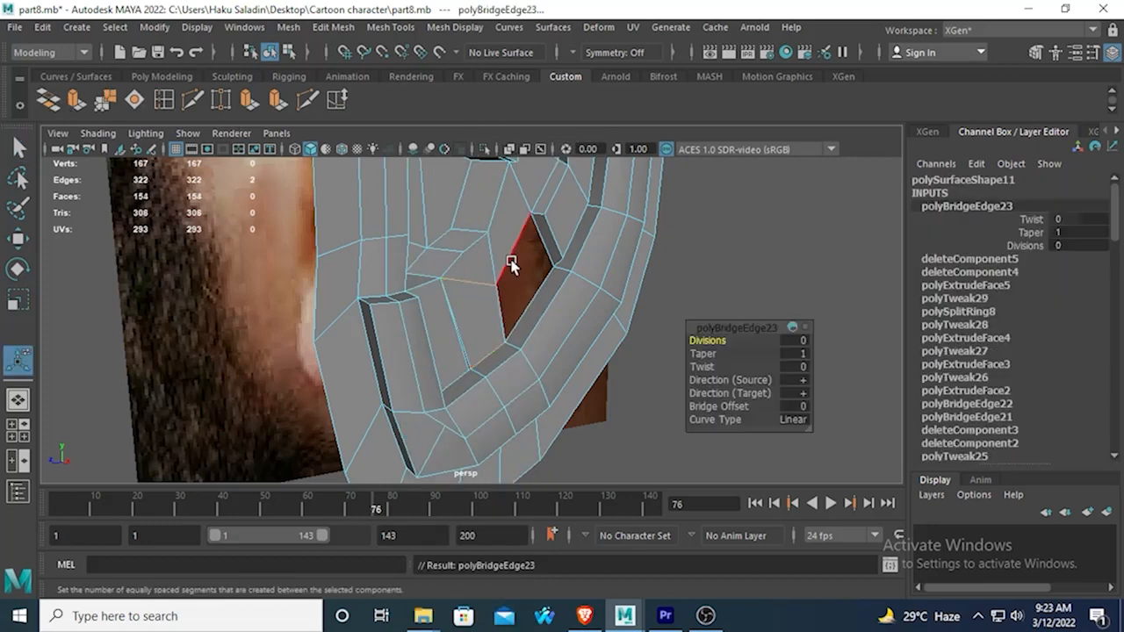
left_click(531, 290, "shift")
left_click(49, 99)
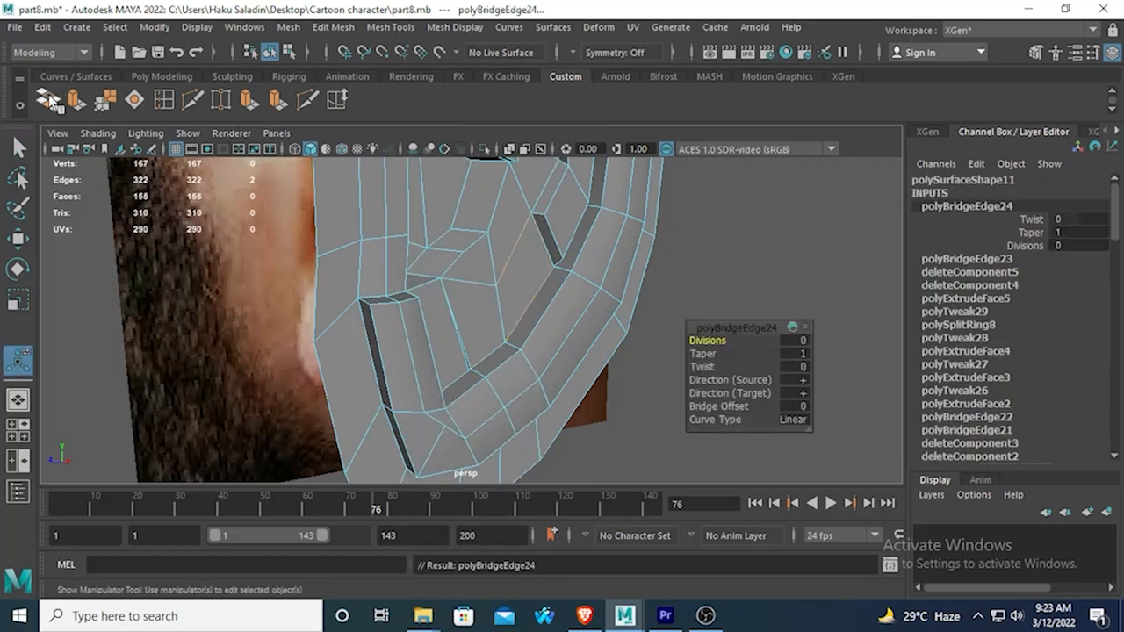
key("3")
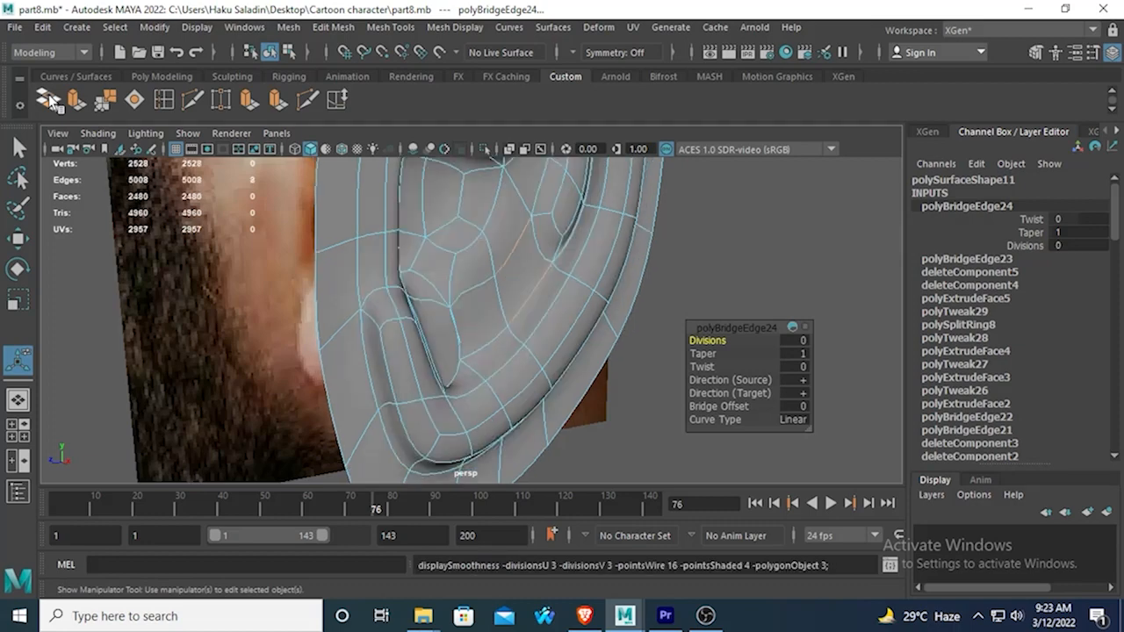
key("1")
Delete the long face beside the narrow gap at the inner side of the lower front ridge.
left_click_drag(477, 299, 424, 367, "alt")
scroll(420, 348, "up", 3)
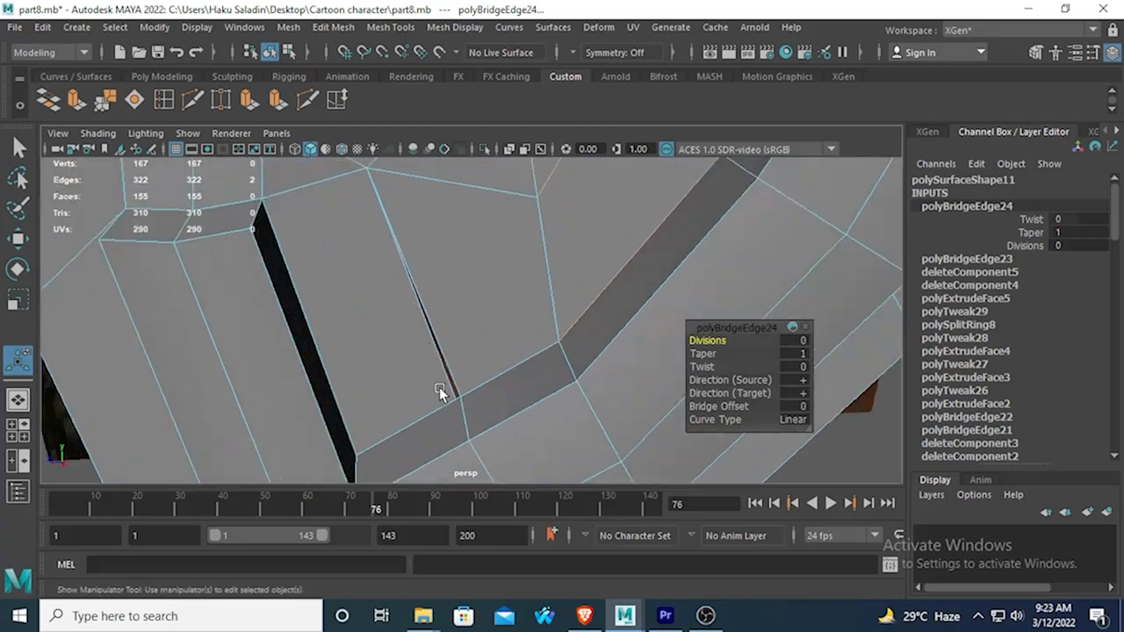
right_click_drag(410, 343, 410, 213)
key("q")
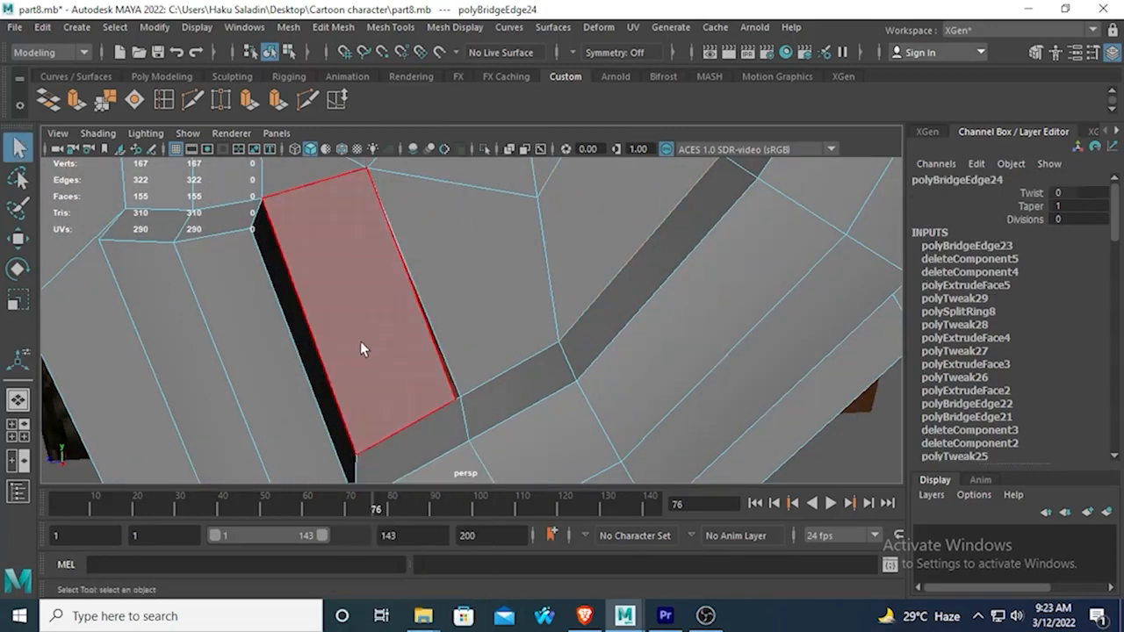
left_click(360, 343)
key("Delete")
Bridge the two long edges of the opening beside the lower front ridge to rebuild the missing face.
right_click_drag(460, 395, 424, 117)
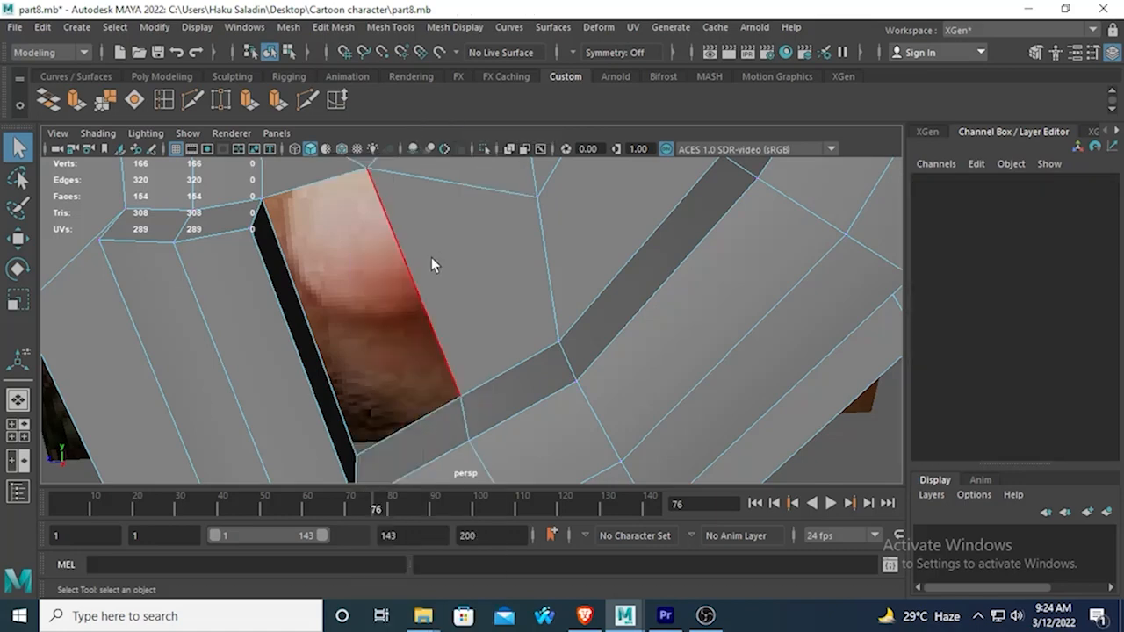
left_click(296, 290)
left_click(296, 291, "shift")
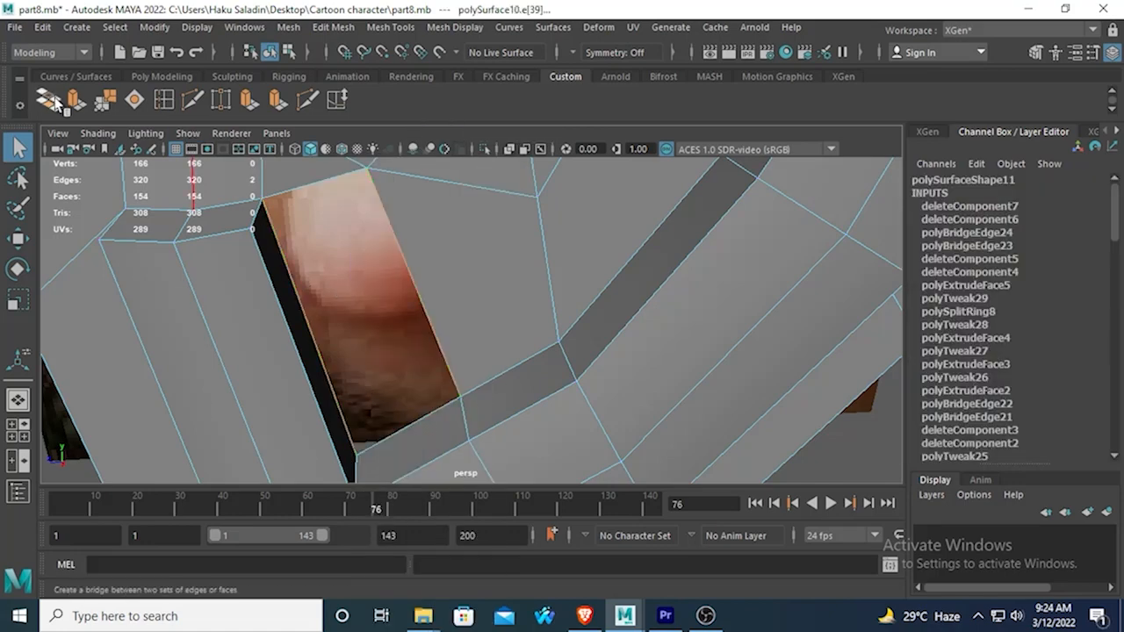
left_click(56, 103)
Inspect the rebuilt lower hollow and the whole ear in smooth mesh preview from several angles.
key("3")
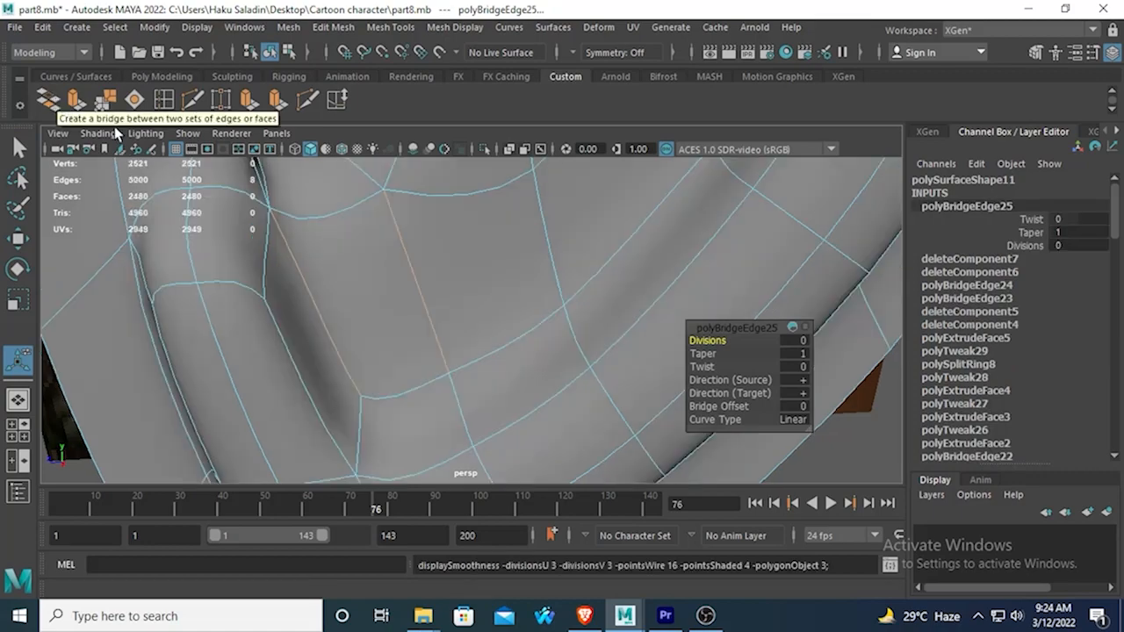
scroll(624, 304, "down", 5)
left_click_drag(484, 283, 446, 312, "alt")
left_click(611, 476)
left_click_drag(611, 476, 614, 425, "alt")
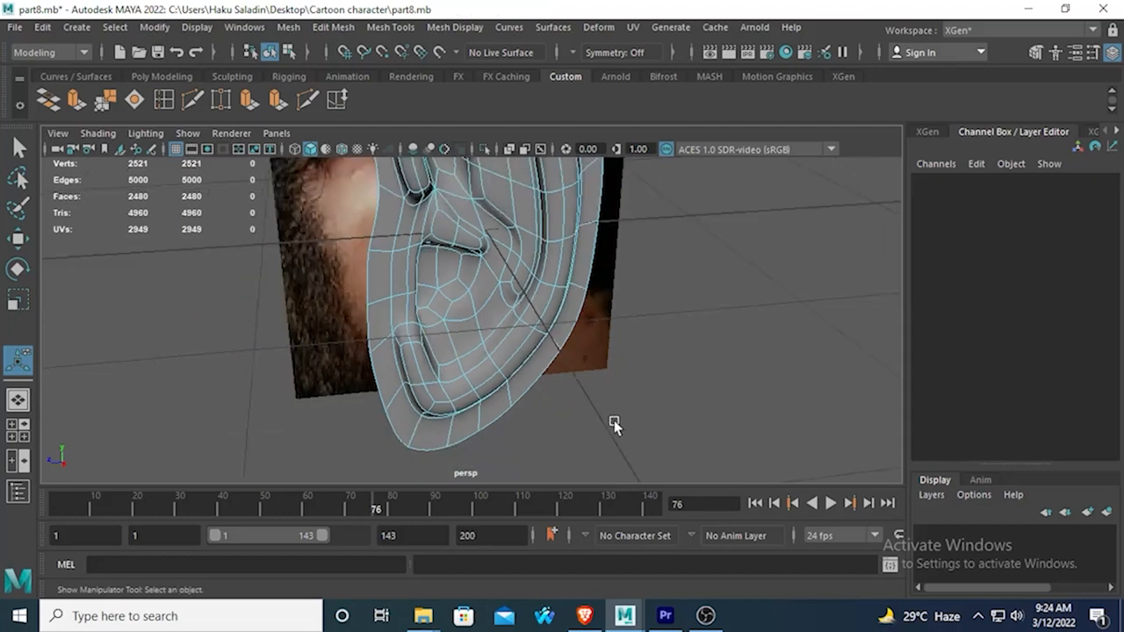
right_click_drag(517, 248, 602, 138)
key("q")
left_click(684, 369)
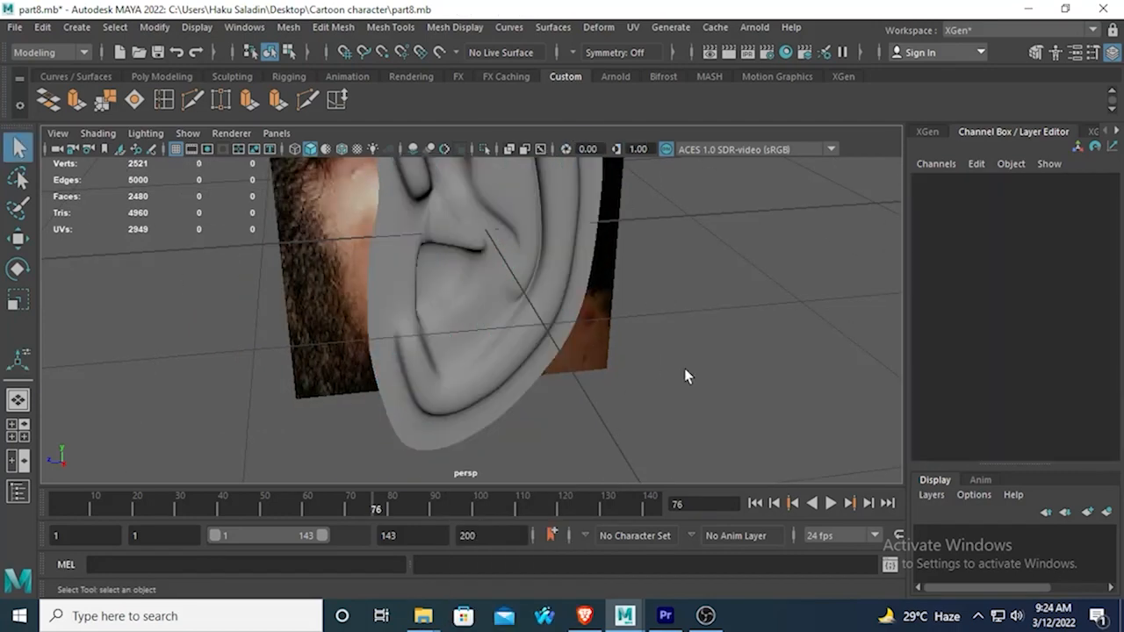
scroll(668, 342, "down", 5)
left_click_drag(651, 318, 755, 323, "alt")
scroll(606, 304, "up", 5)
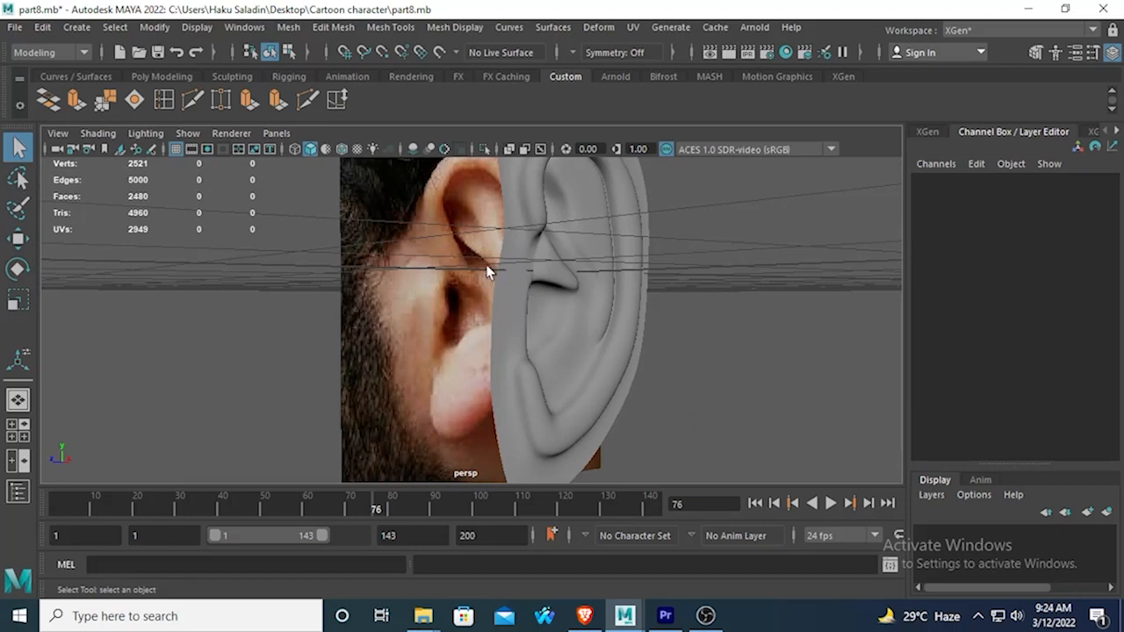
left_click_drag(515, 282, 602, 287, "alt")
Return the ear to unsmoothed display and switch it to face selection over the reference in side view.
left_click(572, 267)
key("1")
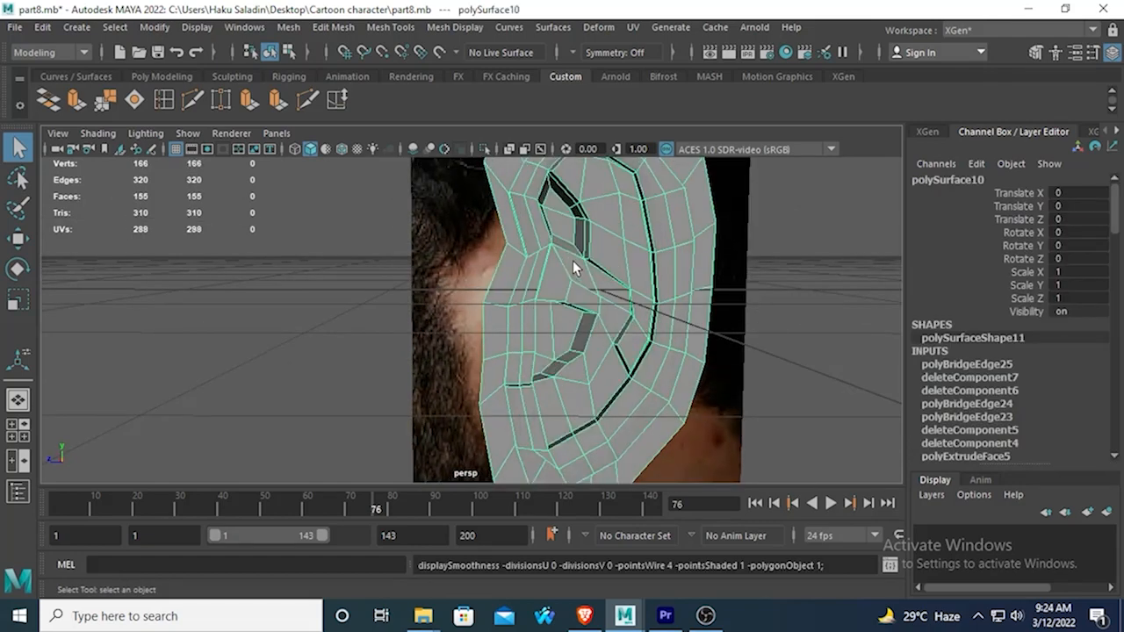
key("space")
key("space")
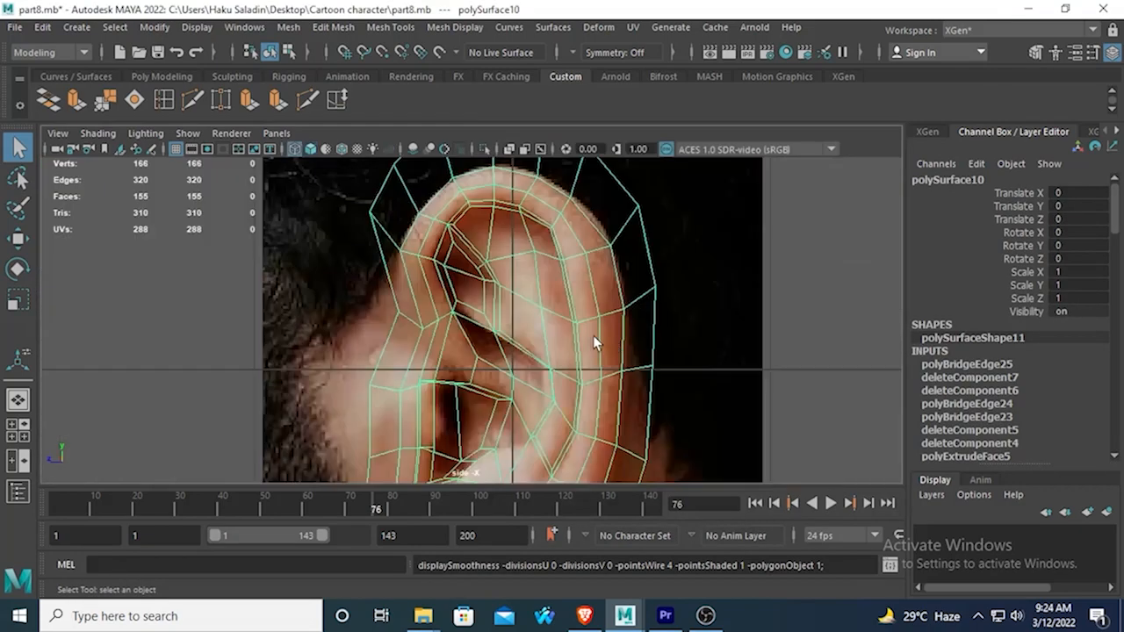
scroll(538, 334, "up", 4)
right_click(484, 331)
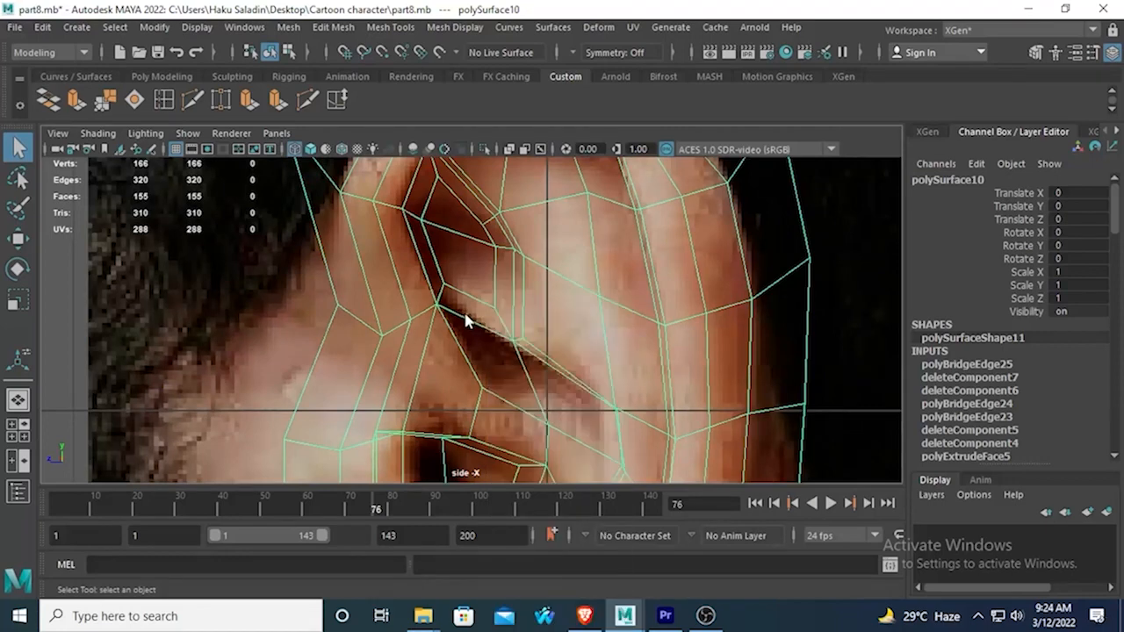
right_click_drag(464, 314, 466, 207)
left_click(496, 347)
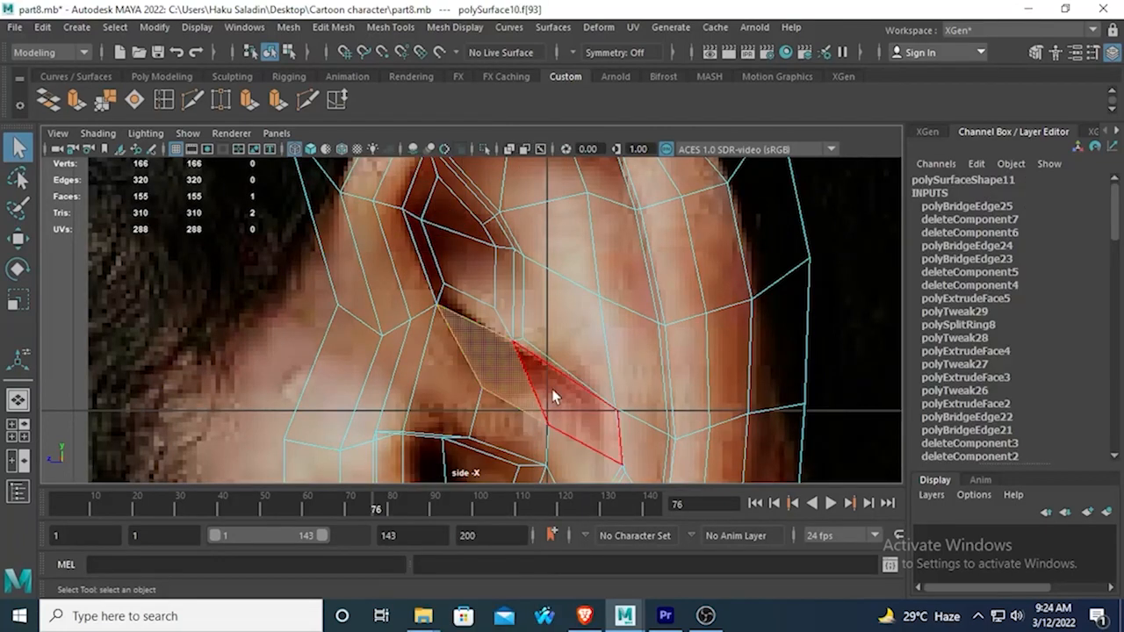
left_click(77, 104)
key("space")
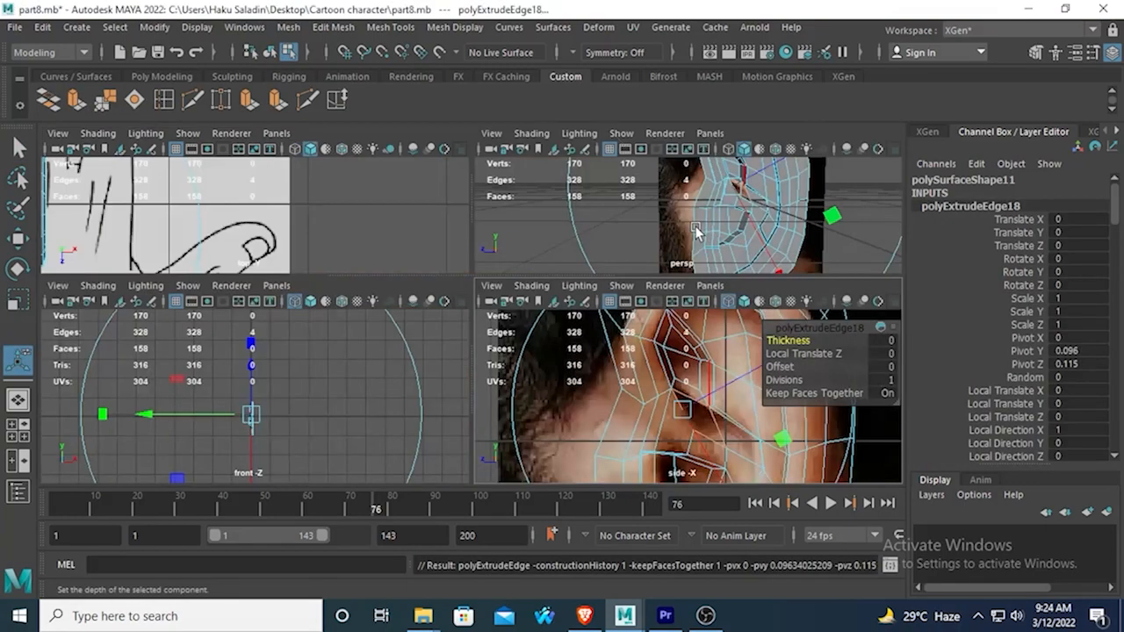
key("space")
left_click_drag(696, 231, 667, 258, "alt")
left_click_drag(595, 279, 482, 282, "alt")
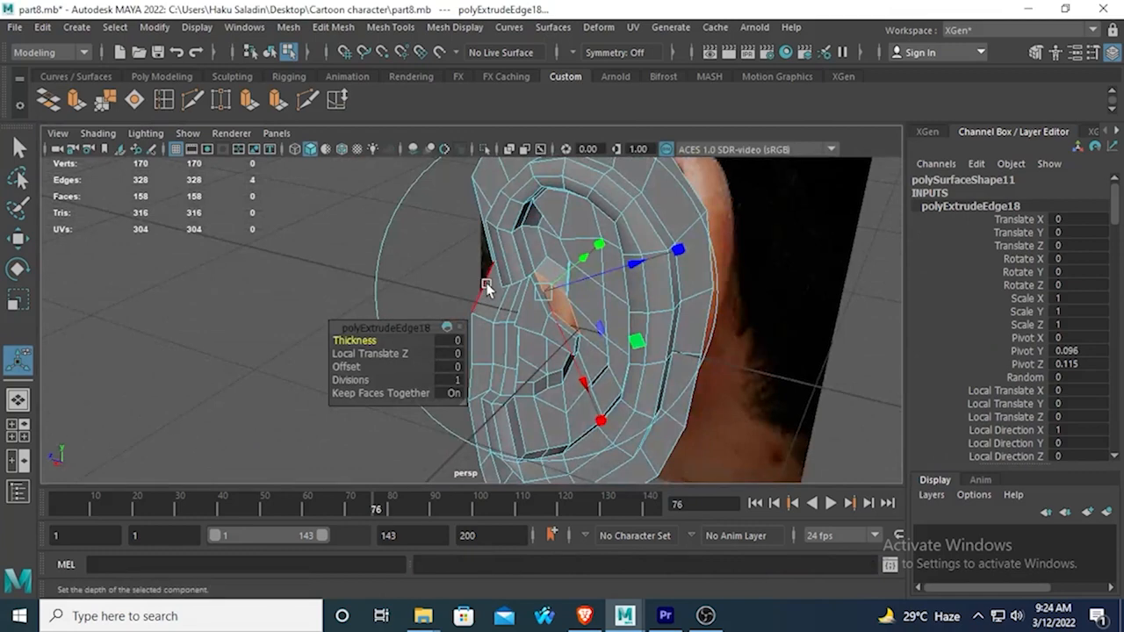
key("ctrl+z")
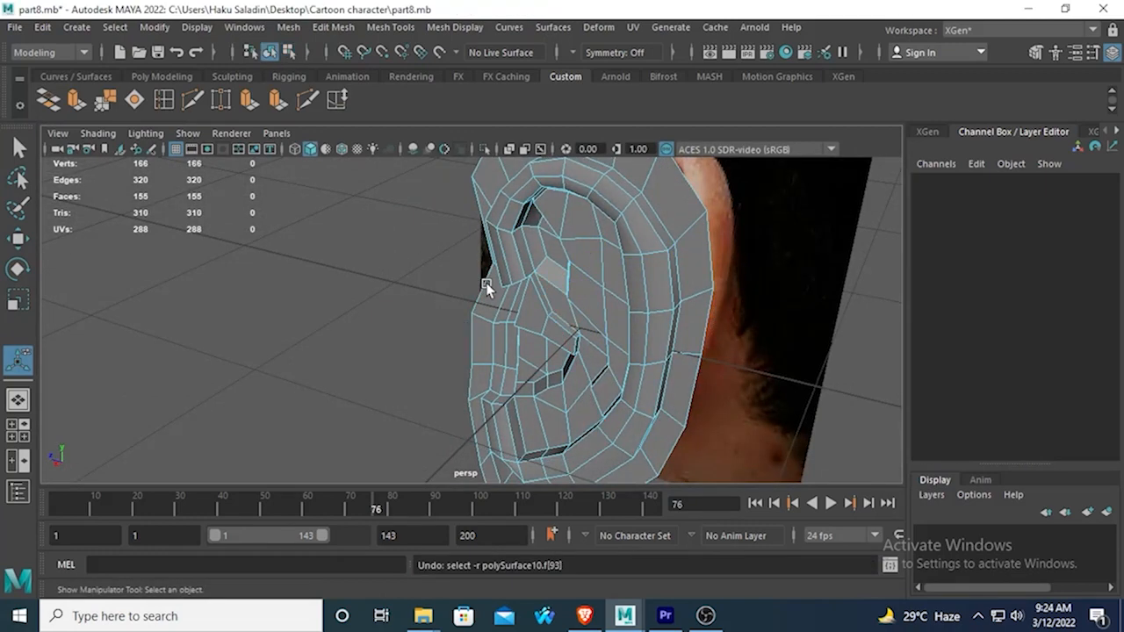
Extrude the face in the hollow above the ear canal inward with a Local Translate Z of about -0.032.
left_click(564, 314)
left_click(77, 99)
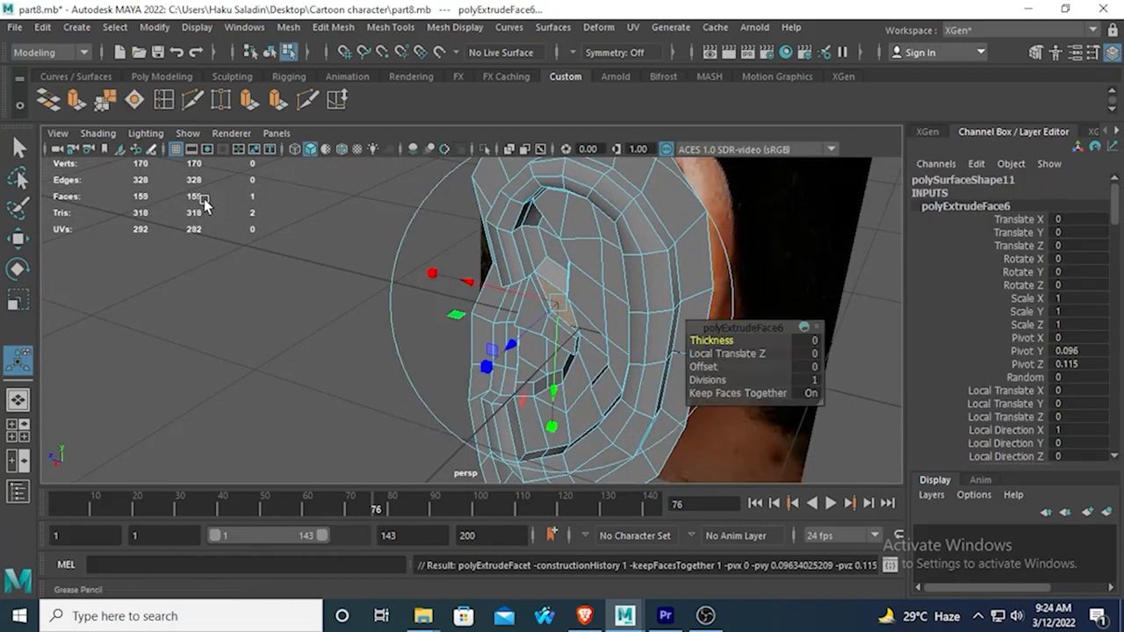
left_click_drag(206, 204, 433, 317, "alt")
left_click_drag(573, 367, 580, 354)
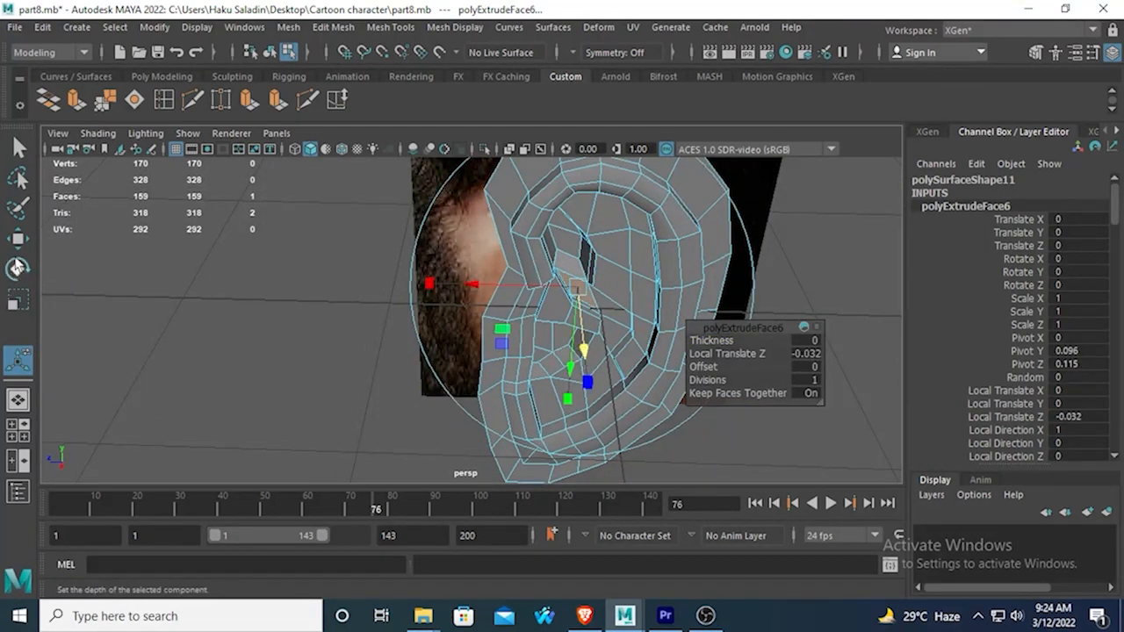
Scale the extruded hollow face to about 0.62 in Y and Z and shift it forward along Z to about 0.158.
key("r")
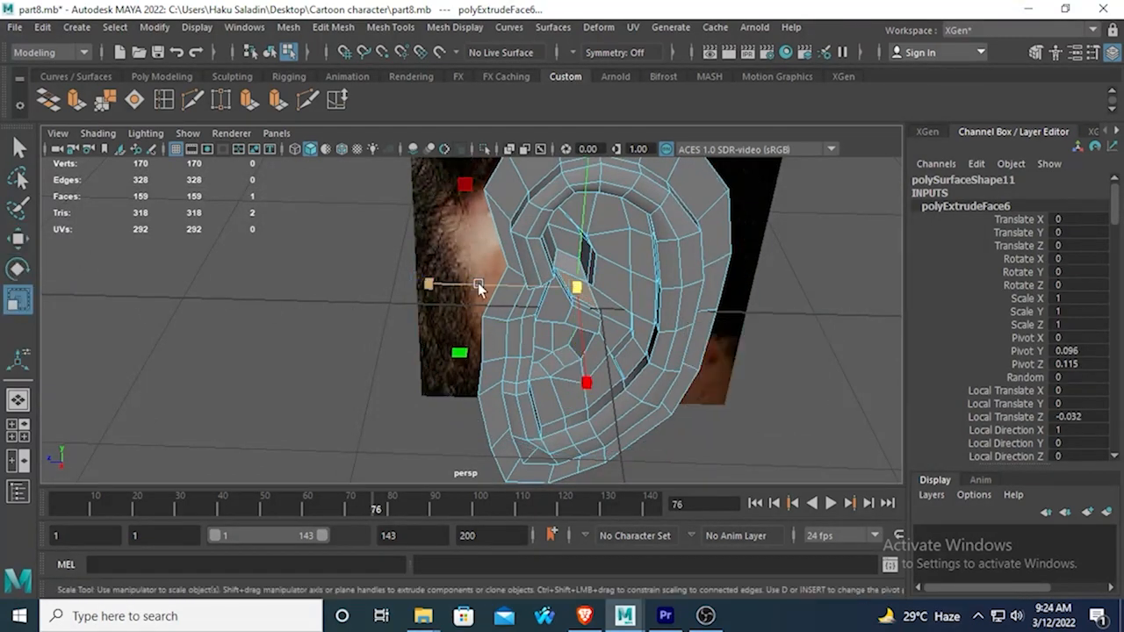
left_click_drag(566, 293, 559, 291)
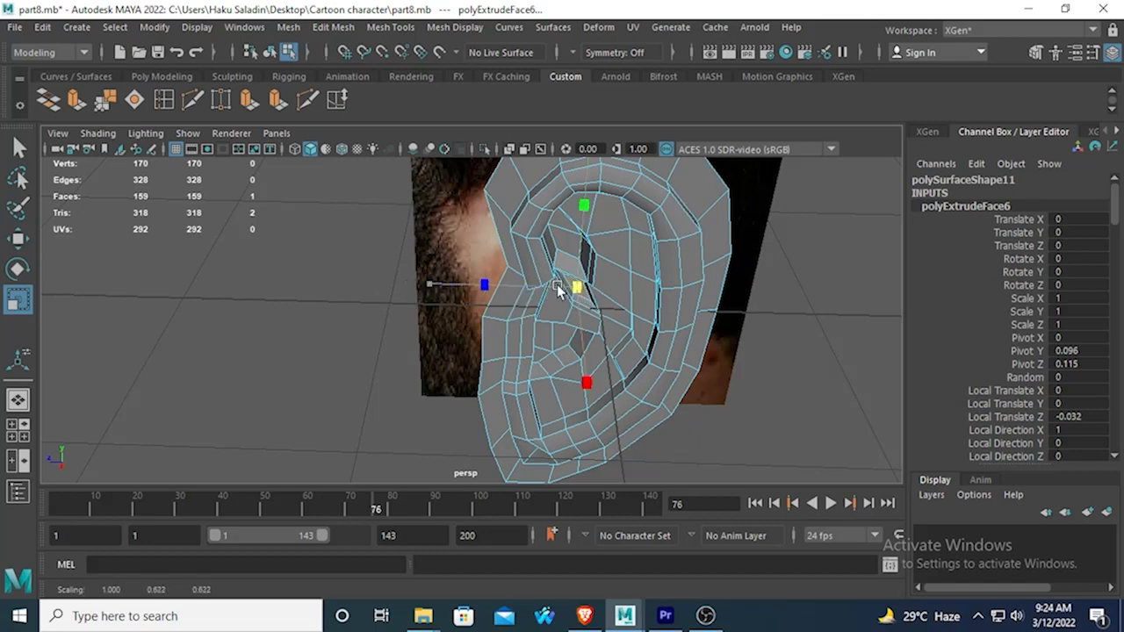
left_click(11, 243)
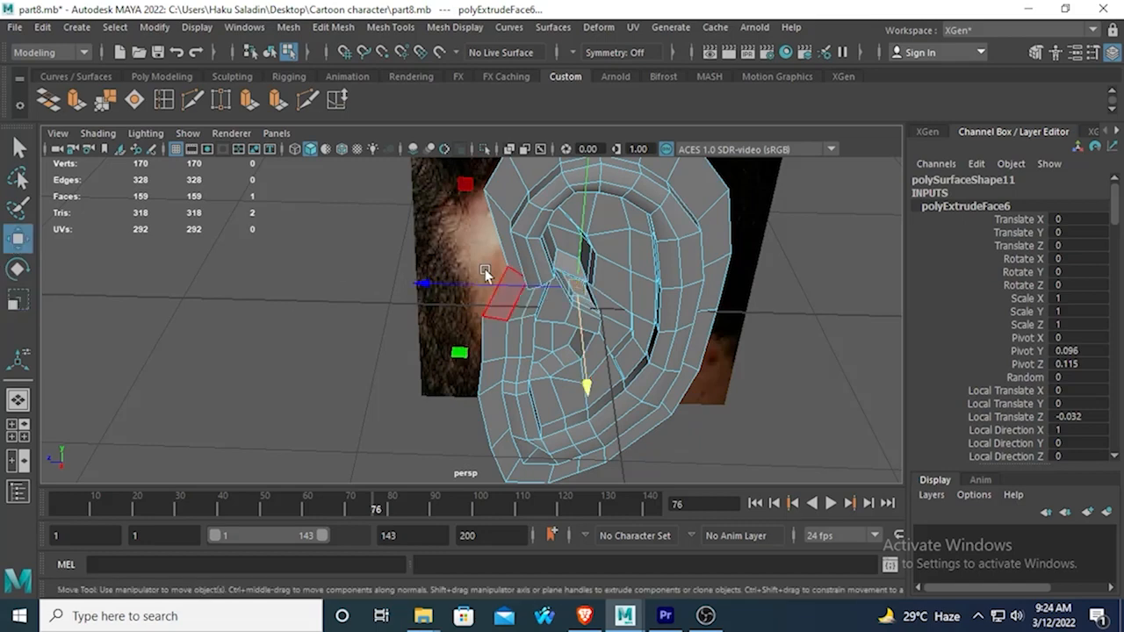
left_click_drag(430, 287, 422, 292)
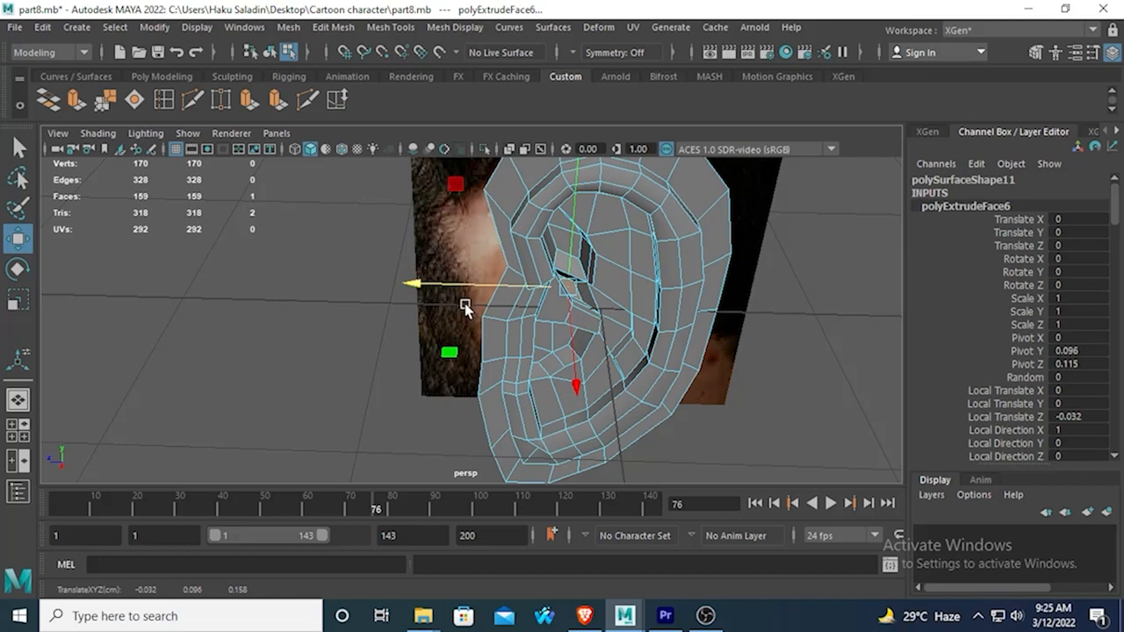
Inspect the new hollow above the ear canal in smooth mesh preview with the ear deselected.
key("3")
right_click_drag(647, 167, 800, 135)
left_click(781, 309)
left_click_drag(780, 309, 798, 275, "alt")
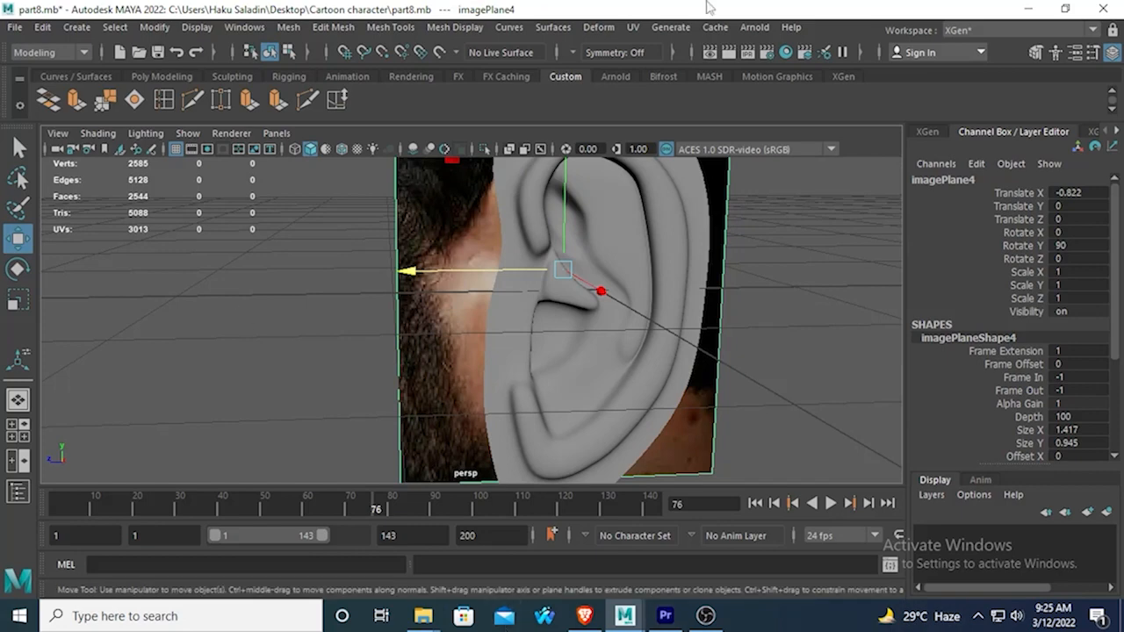
left_click_drag(634, 229, 593, 318, "alt")
Return the ear to unsmoothed display and pull the two vertices at the rear end of the fold above the canal outward in X.
left_click(545, 273)
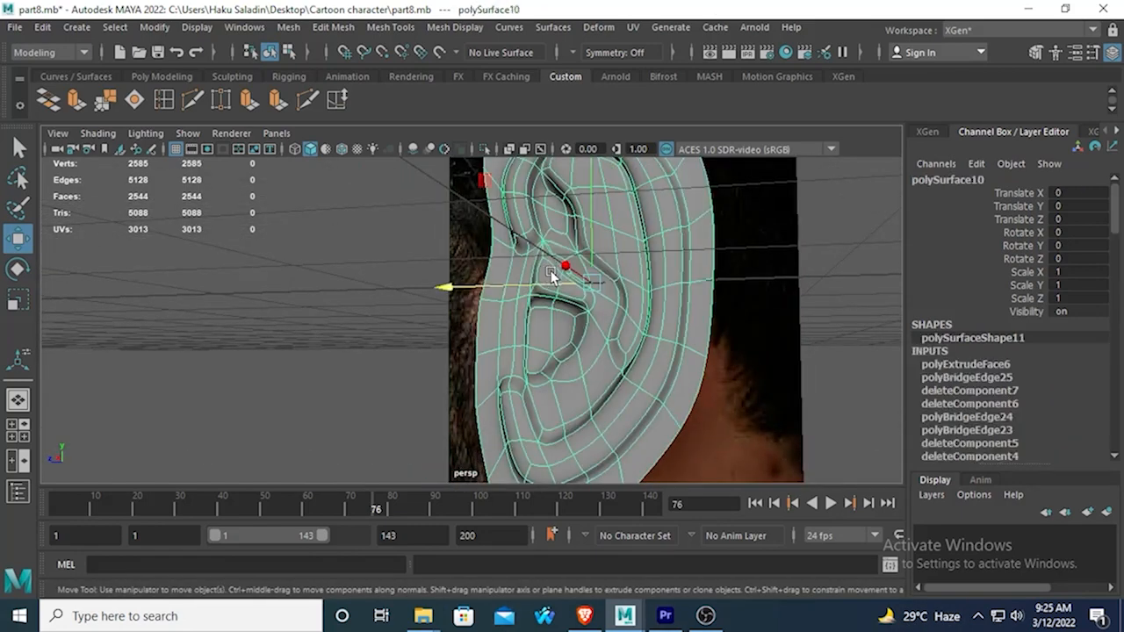
key("1")
scroll(557, 355, "up", 2)
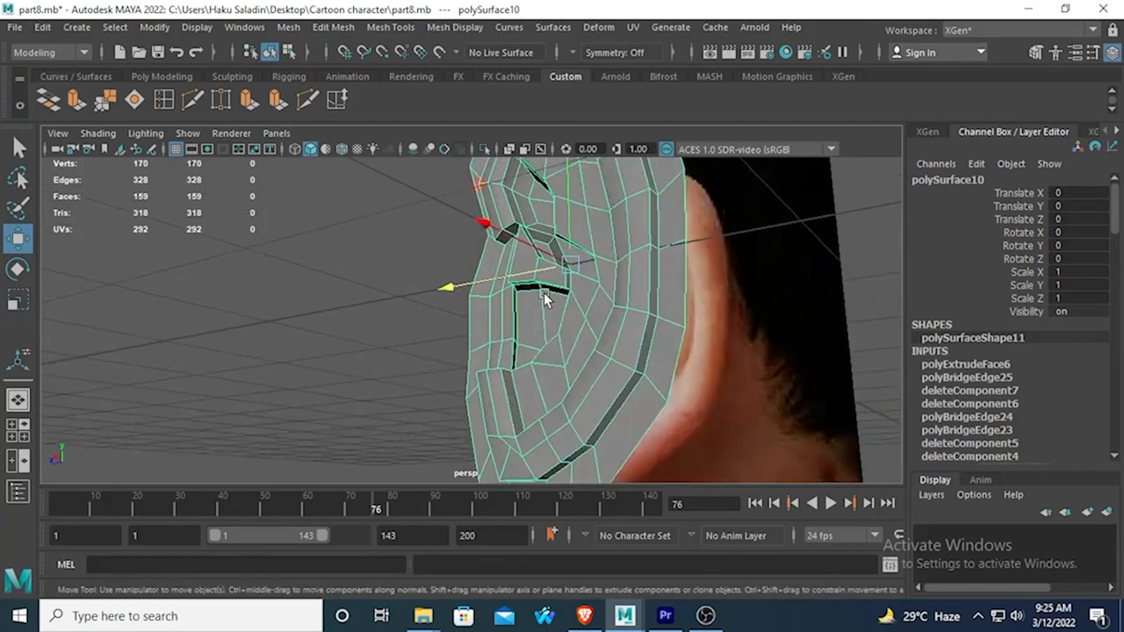
scroll(540, 295, "up", 2)
scroll(516, 319, "up", 1)
left_click_drag(516, 319, 550, 341, "alt")
scroll(541, 327, "up", 2)
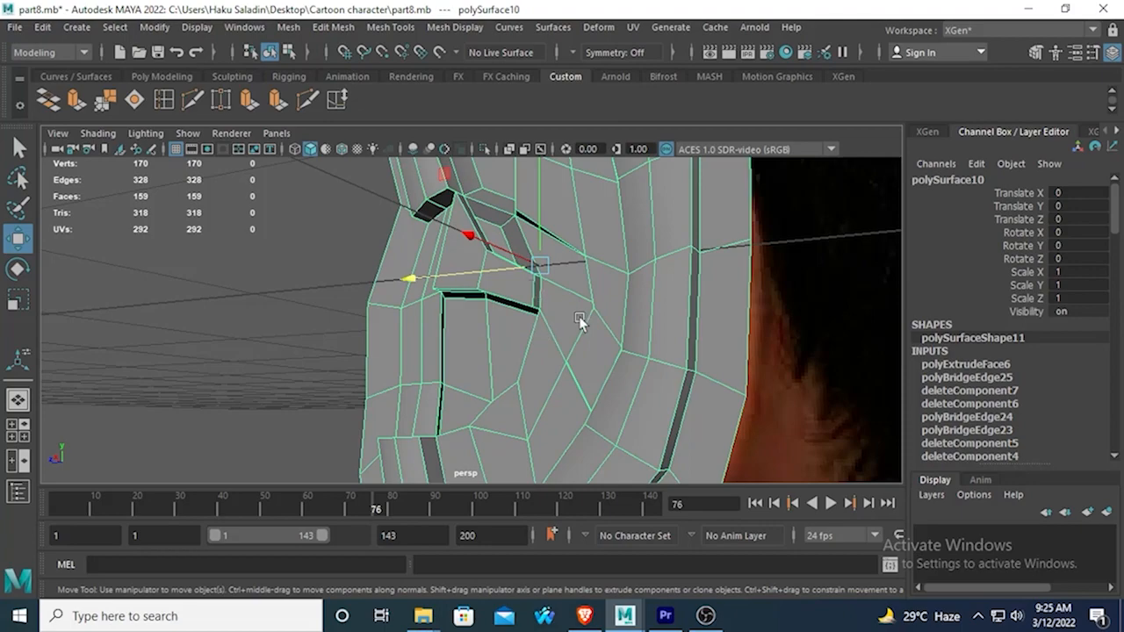
left_click_drag(550, 309, 483, 260, "alt")
right_click_drag(483, 261, 419, 220)
left_click(492, 252)
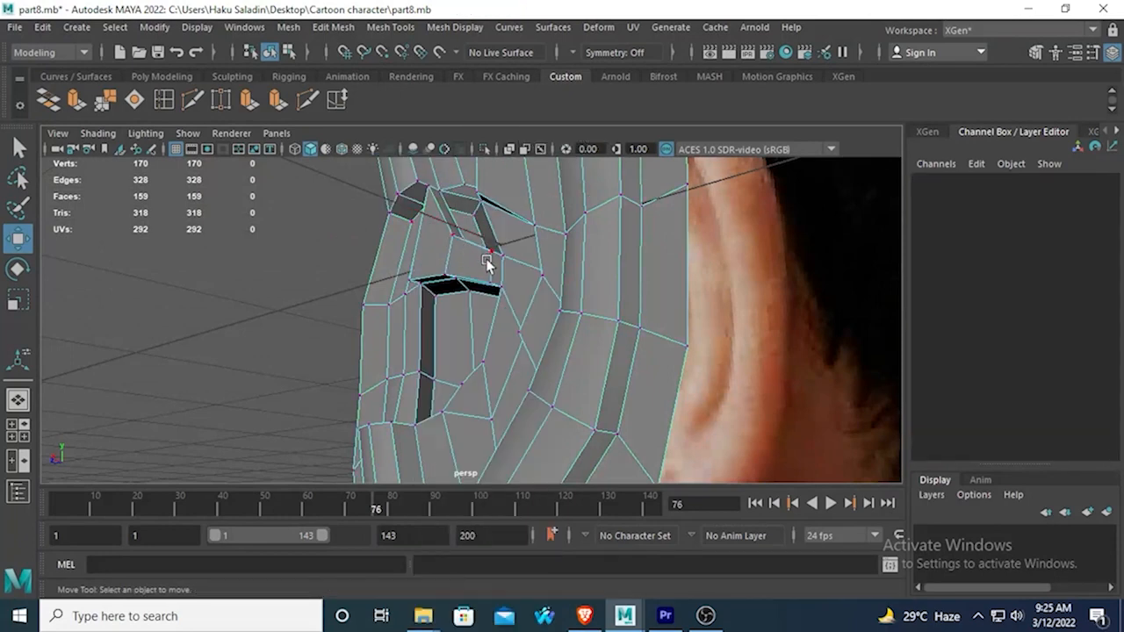
left_click(479, 290, "shift")
left_click_drag(479, 289, 341, 371, "alt")
Inspect the adjusted fold above the ear canal in smooth mesh preview from several angles in object mode.
key("3")
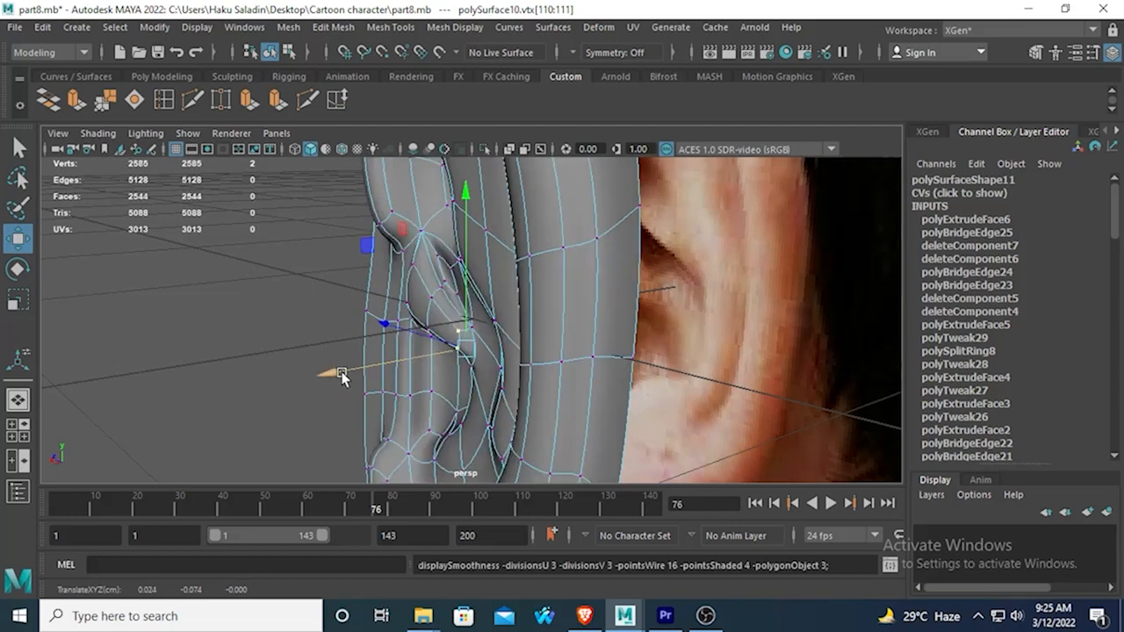
right_click_drag(428, 164, 478, 132)
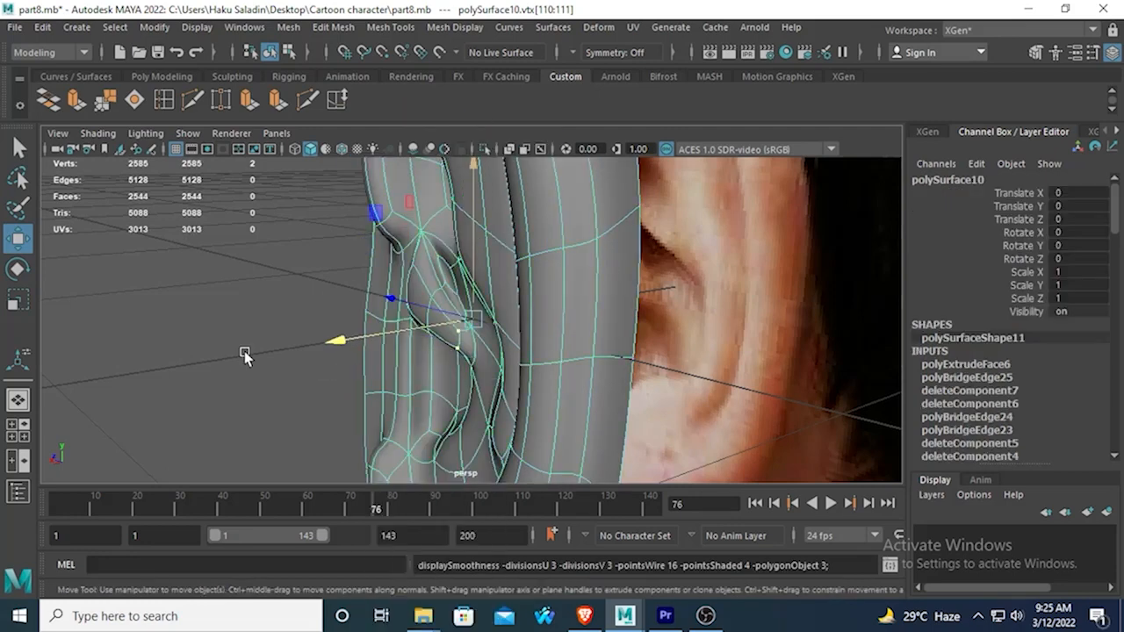
left_click(245, 353)
scroll(249, 344, "down", 4)
left_click_drag(295, 348, 486, 268, "alt")
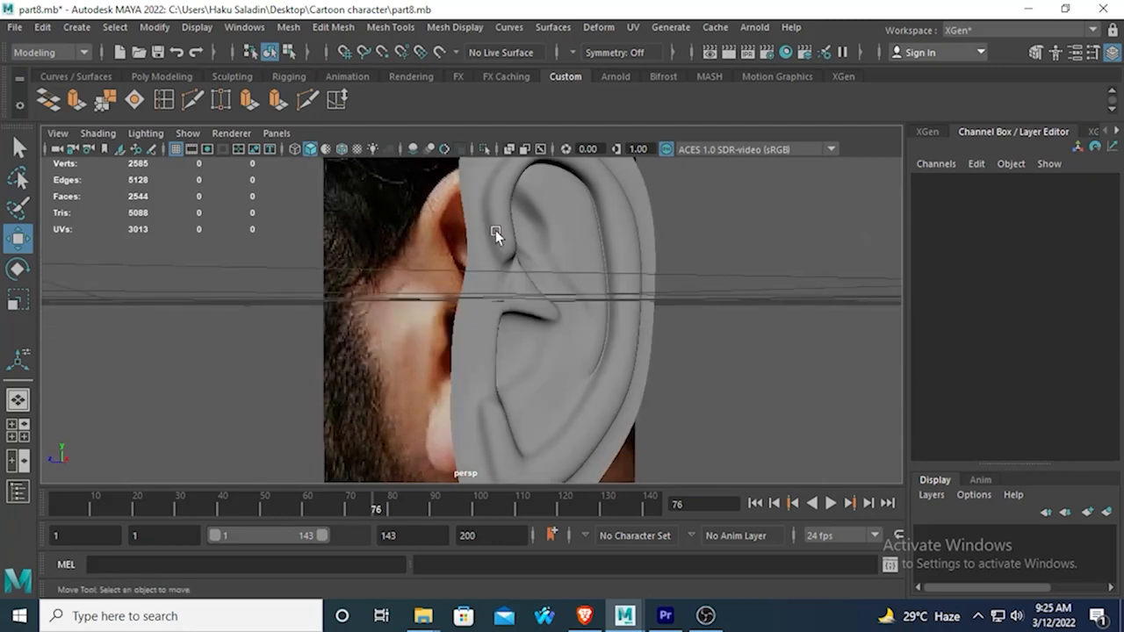
Return the ear to unsmoothed display and delete the narrow side face just below the lower end of the front fold.
left_click(502, 268)
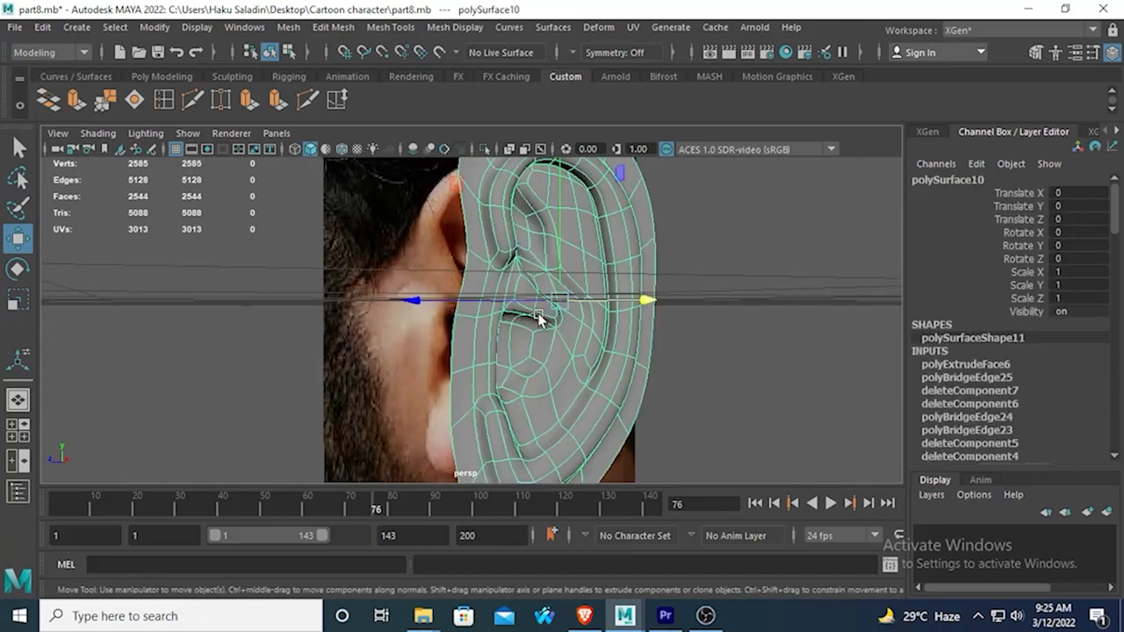
key("1")
left_click_drag(540, 309, 515, 274, "alt")
scroll(478, 238, "up", 2)
right_click_drag(514, 180, 514, 207)
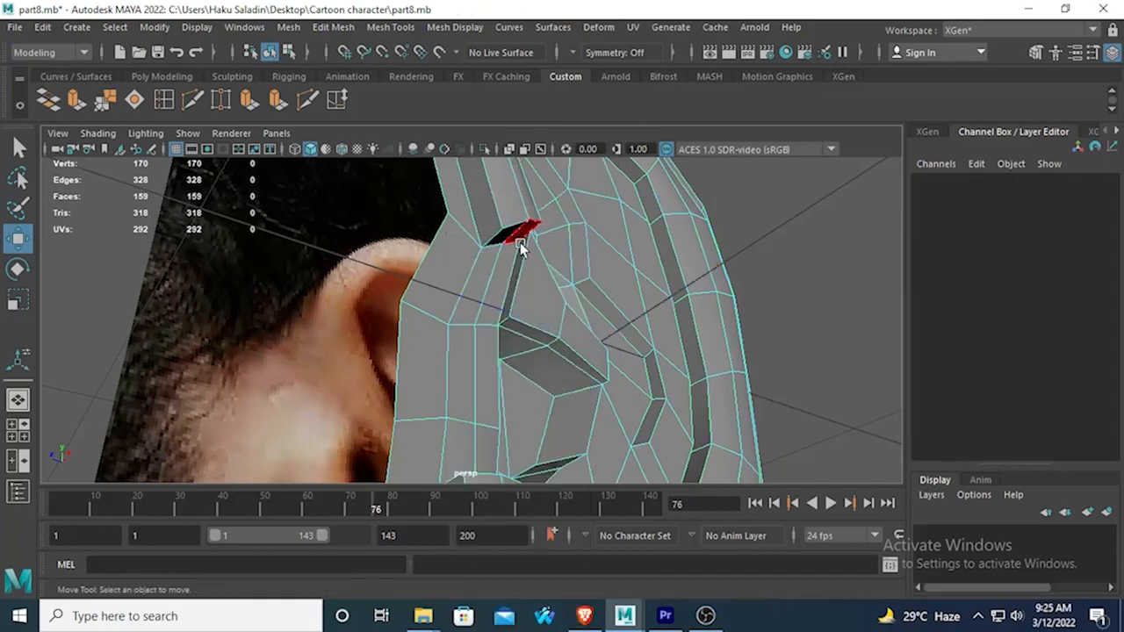
left_click(517, 268)
key("Delete")
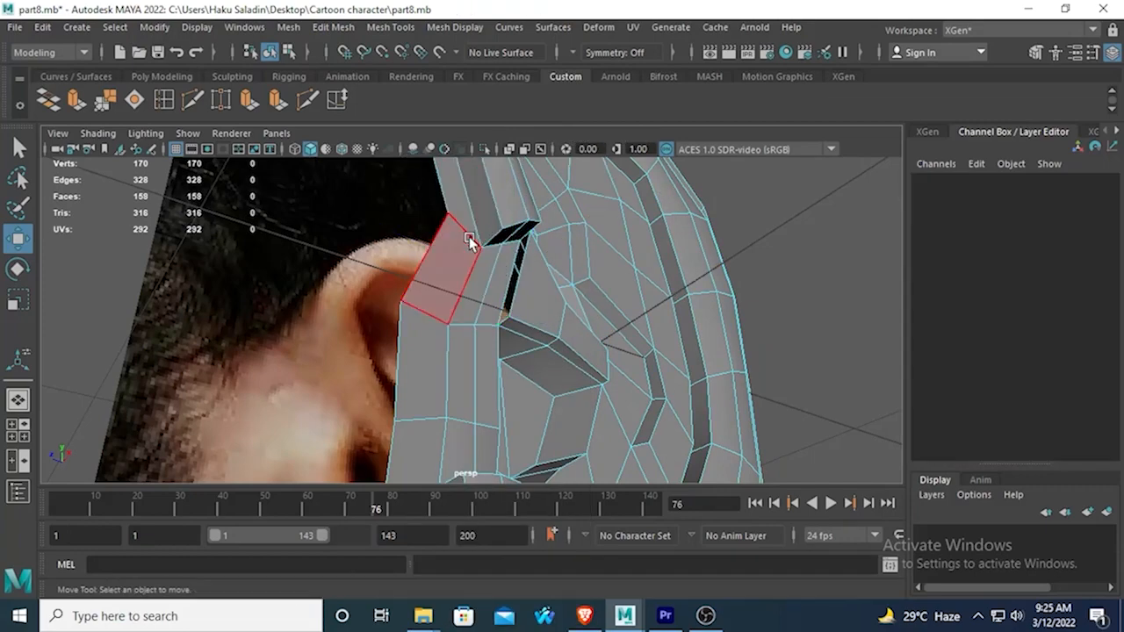
Delete the two small faces closing the lower end of the front fold above the ear canal.
left_click_drag(417, 213, 418, 215)
left_click_drag(504, 269, 467, 302, "alt")
left_click_drag(534, 249, 485, 256, "alt")
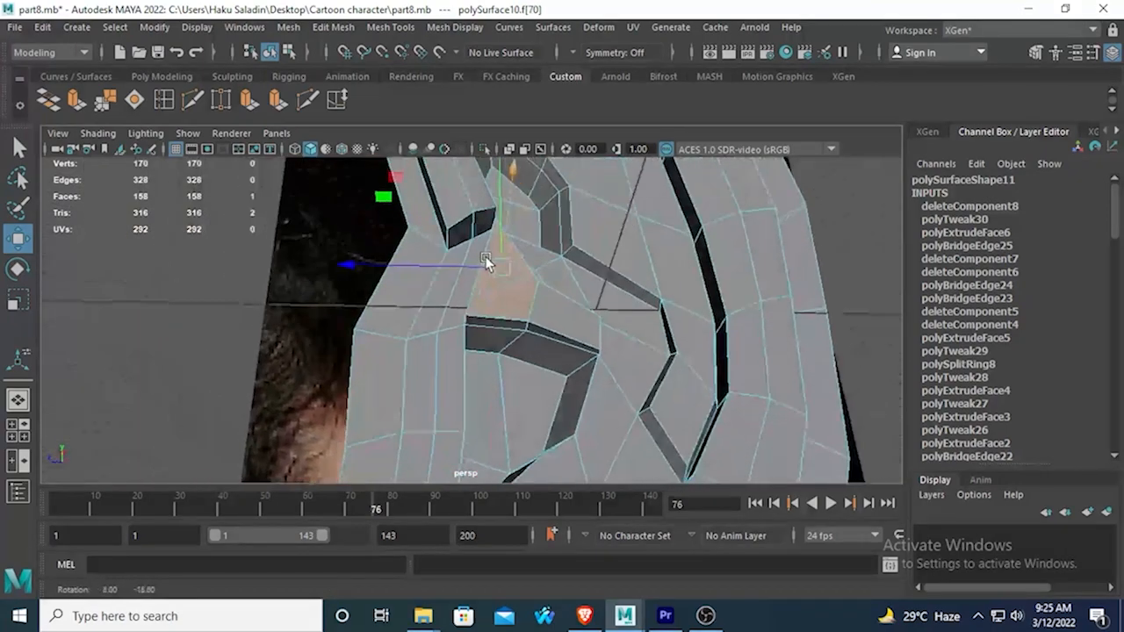
key("Delete")
left_click(469, 241)
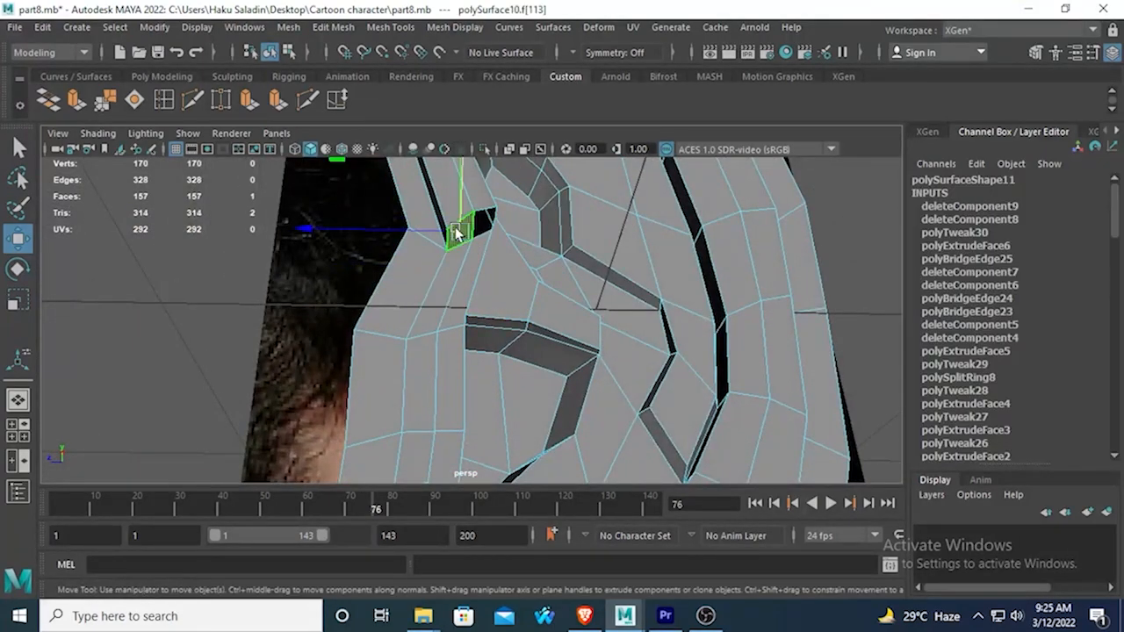
key("Delete")
left_click_drag(469, 246, 320, 178, "alt")
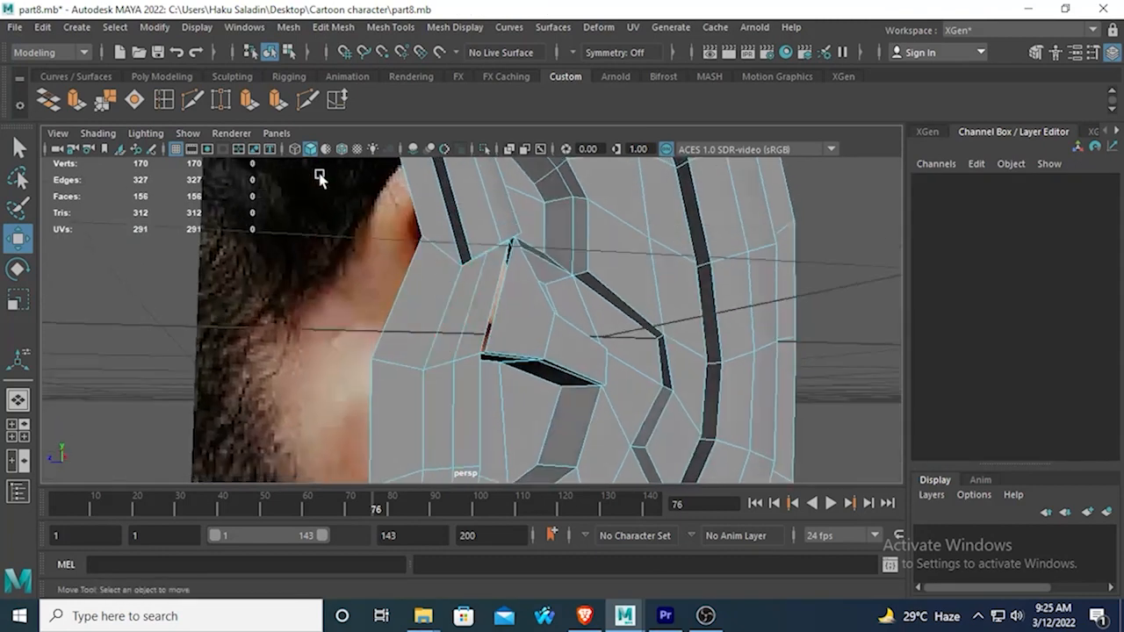
Insert an edge loop across the fold above the ear canal, starting from the open edge beside the gap.
left_click(164, 98)
left_click(501, 298)
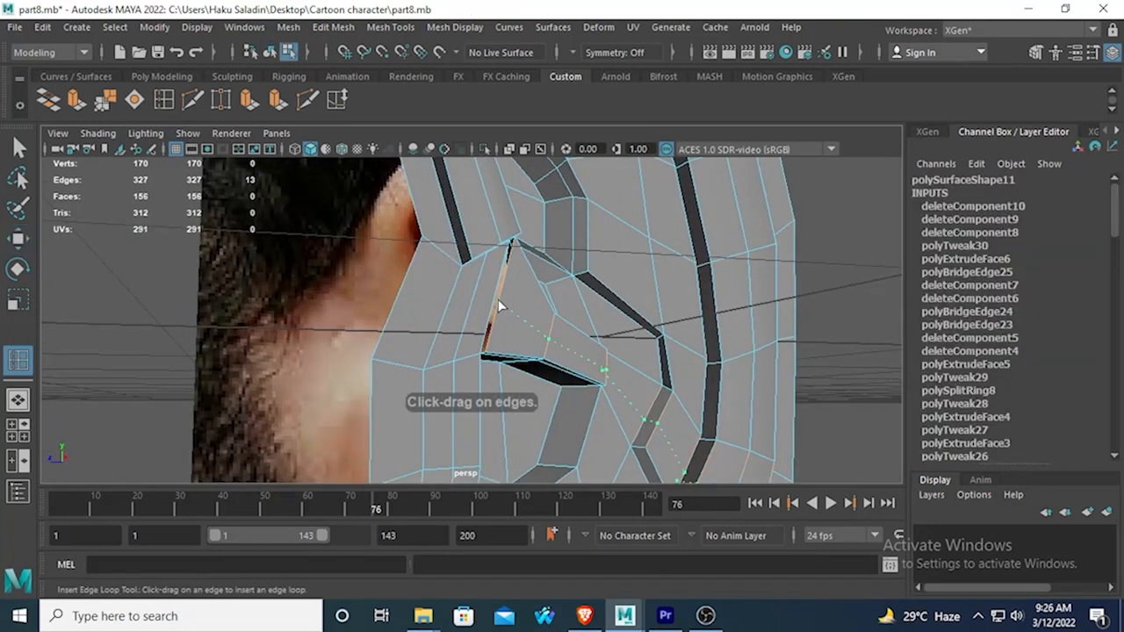
left_click_drag(491, 301, 448, 278, "alt")
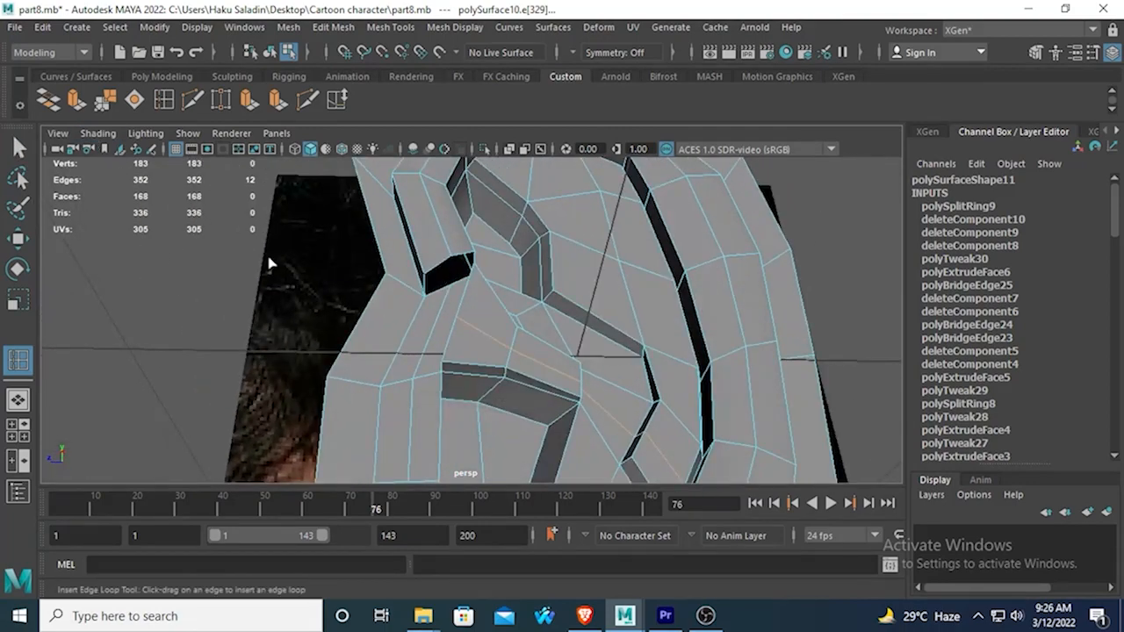
mouse_move(528, 259)
left_mouse_down("alt")
mouse_move(441, 236)
mouse_move(402, 271)
mouse_move(450, 355)
mouse_move(482, 339)
left_mouse_up("alt")
left_click(17, 149)
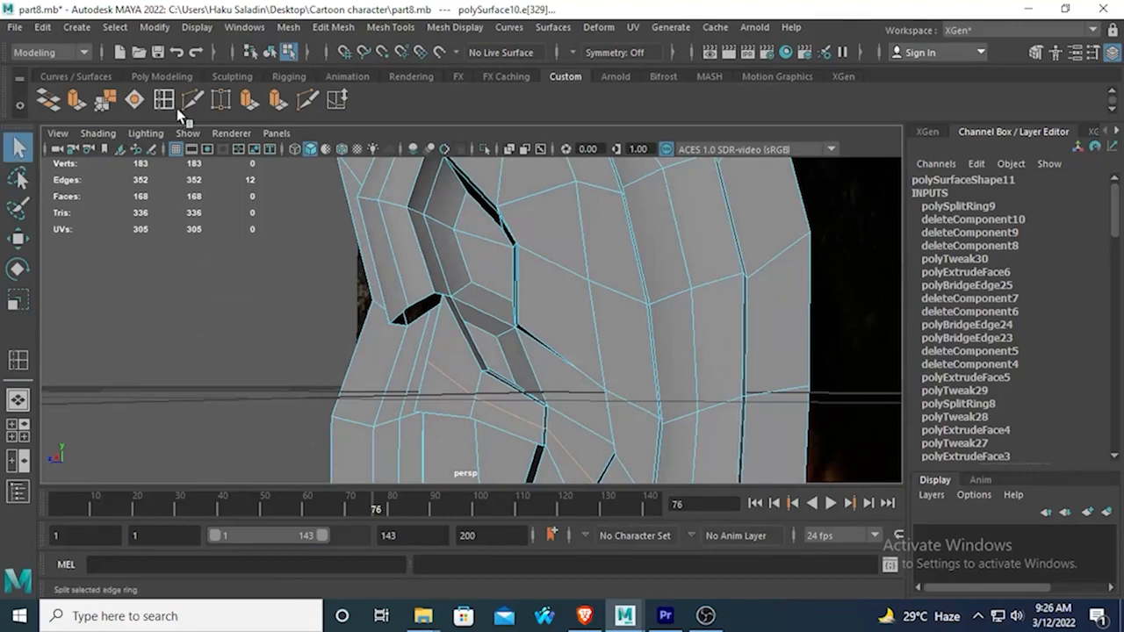
Target-weld the border vertices of the front fold to the fold above the canal, and check the join in smooth mesh preview.
left_click(222, 102)
right_click_drag(447, 296, 430, 292)
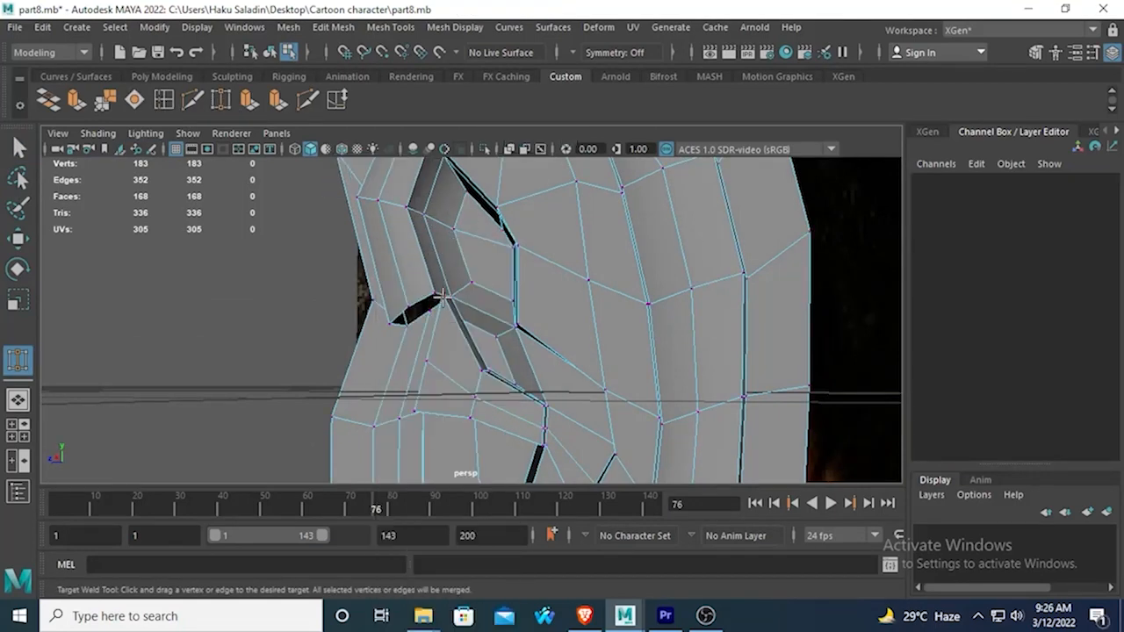
left_click_drag(430, 315, 437, 367, "alt")
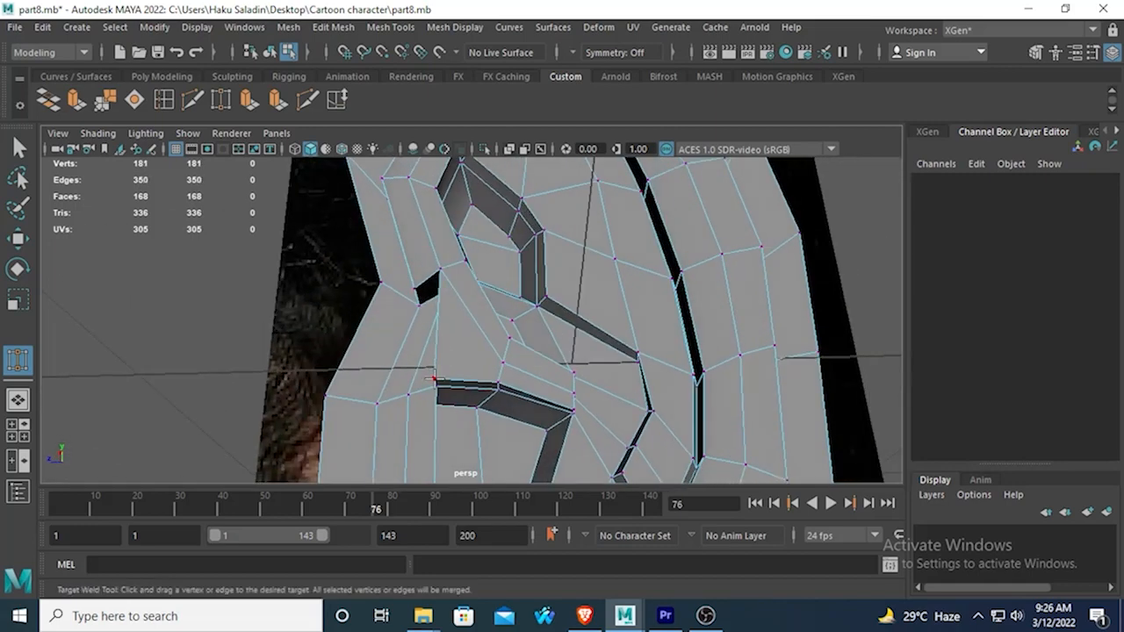
left_click_drag(409, 266, 443, 369)
key("3")
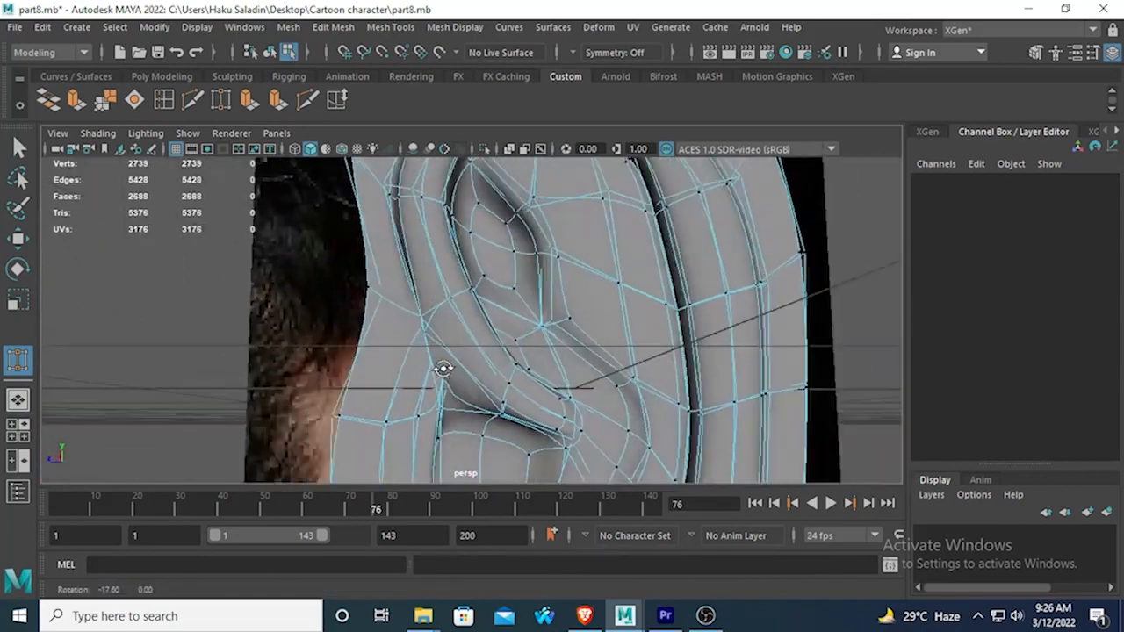
key("1")
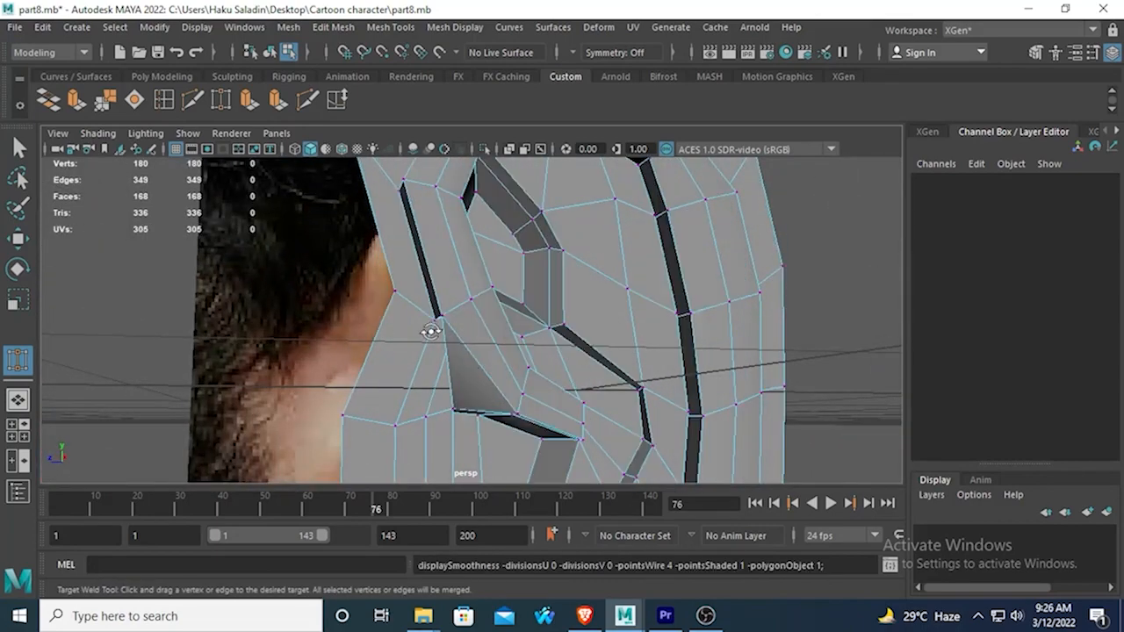
Try deleting the small face bordering the remaining gap at the lower end of the front fold.
left_click_drag(430, 331, 521, 273, "alt")
scroll(523, 274, "up", 4)
middle_click_drag(529, 278, 479, 339, "alt")
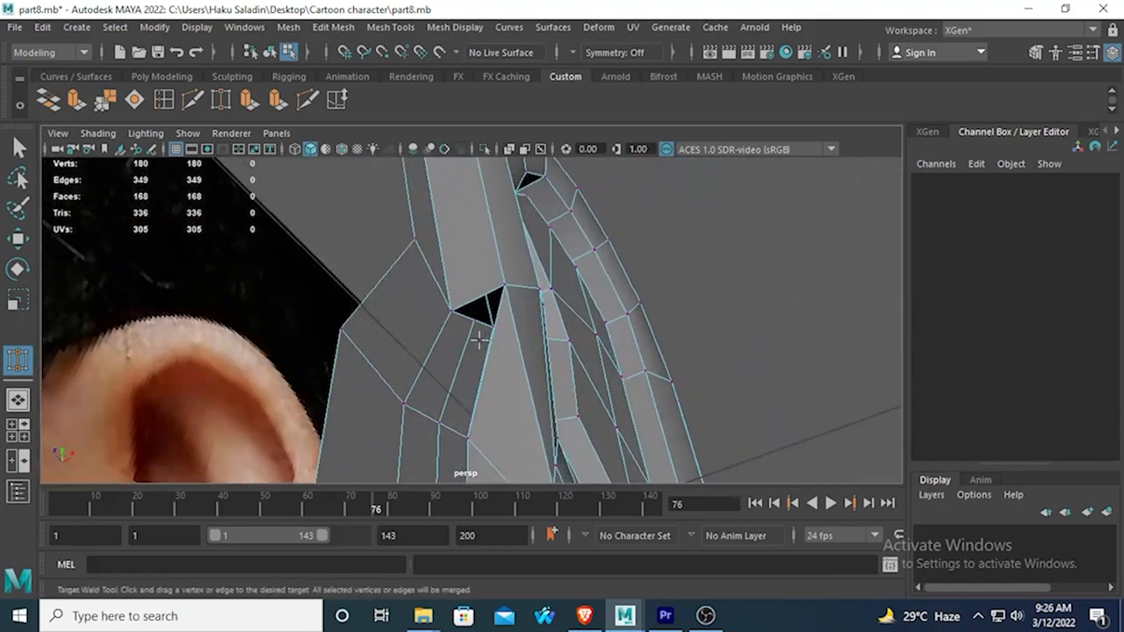
left_click_drag(480, 340, 84, 209, "alt")
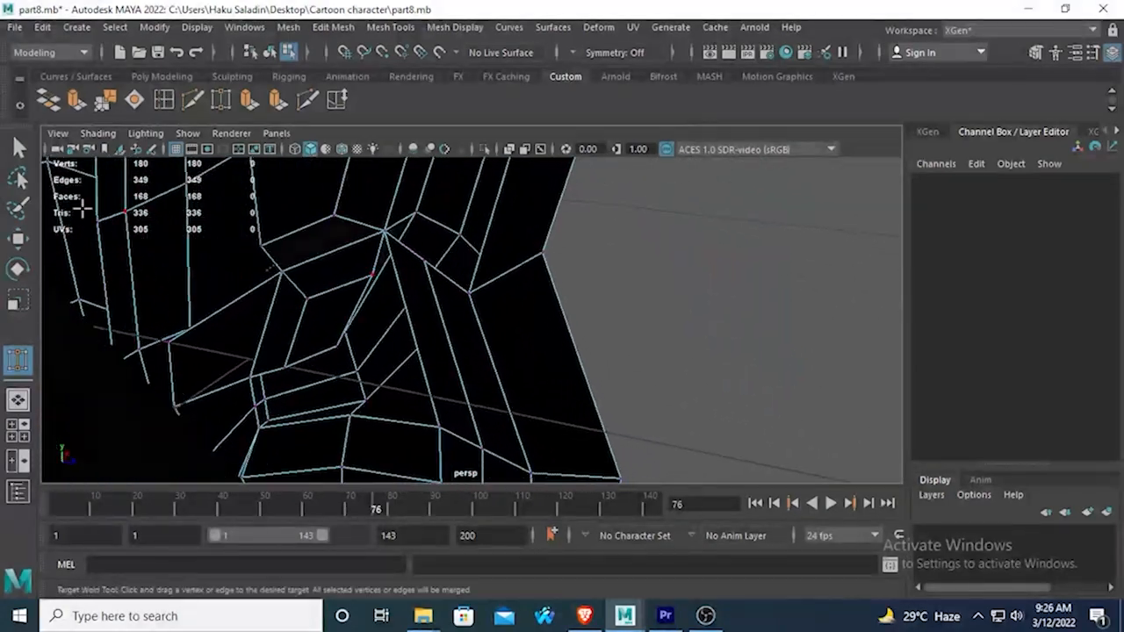
left_click_drag(318, 262, 387, 282, "alt")
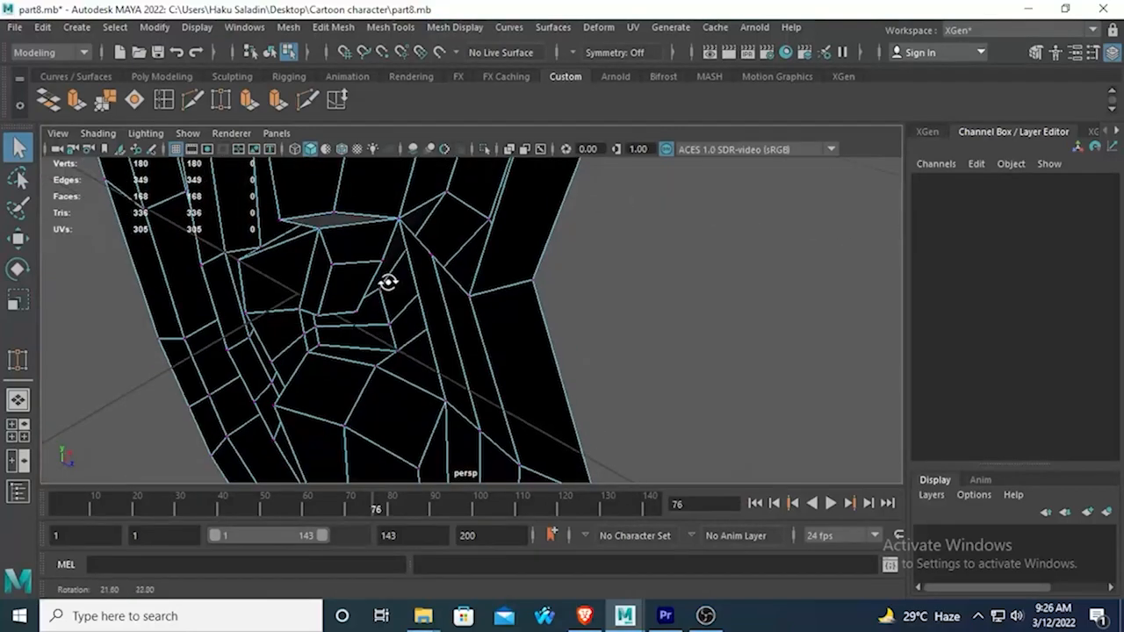
right_click_drag(410, 250, 407, 228)
left_click(422, 280)
key("Delete")
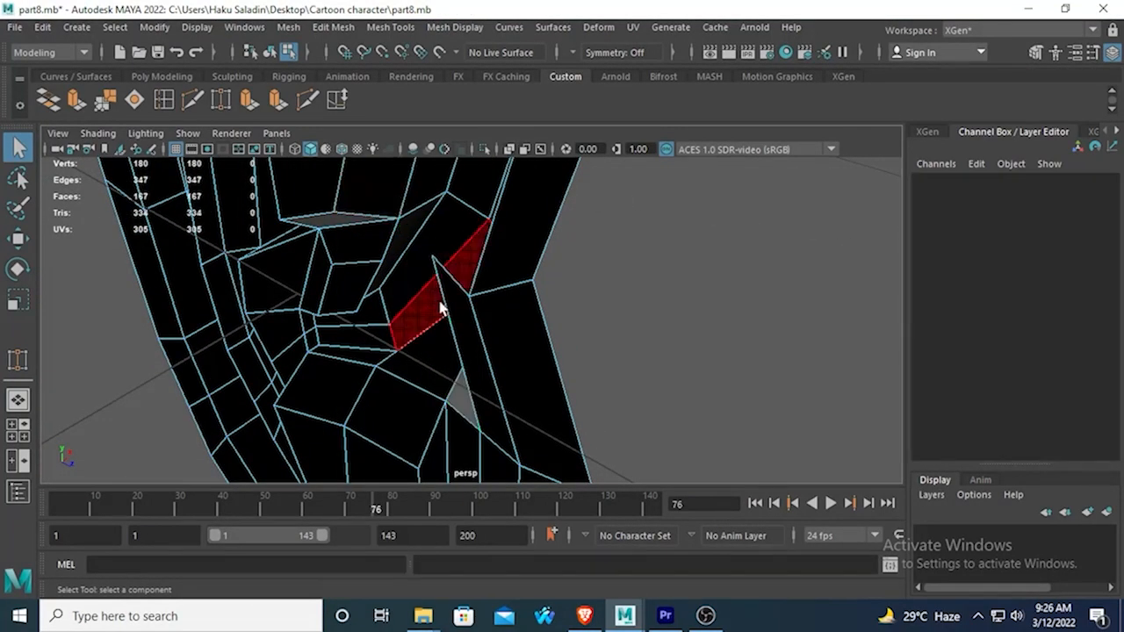
Try merging two opposite border vertices across the enlarged gap below the front fold.
left_click_drag(465, 326, 531, 160, "alt")
left_click_drag(490, 251, 478, 291, "alt")
right_click_drag(492, 236, 478, 227)
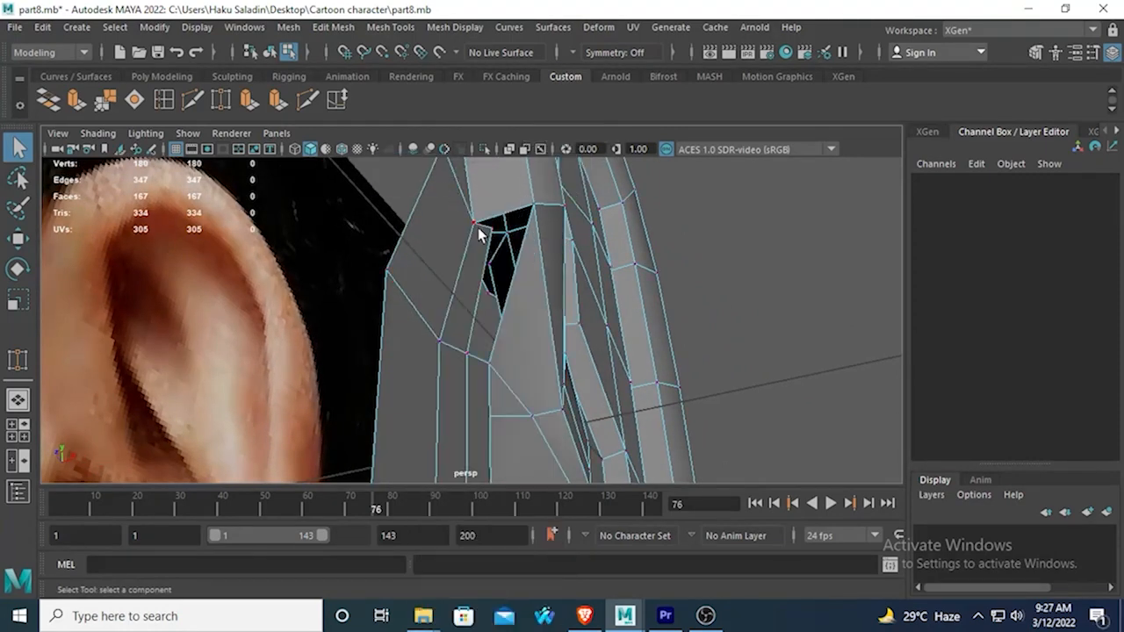
left_click(490, 231)
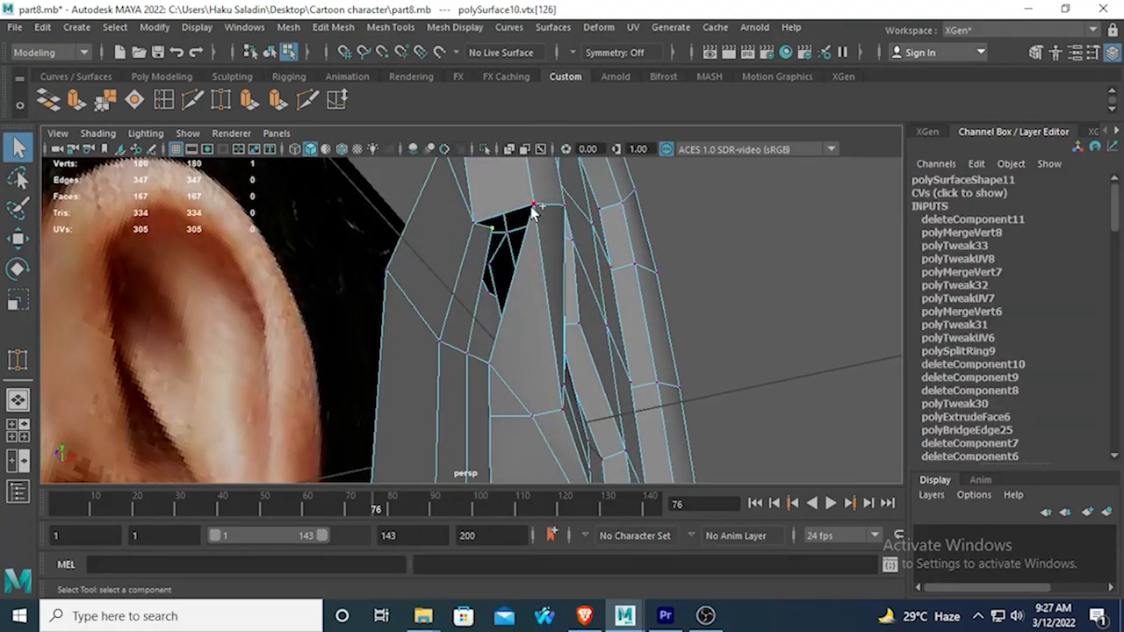
left_click(102, 105)
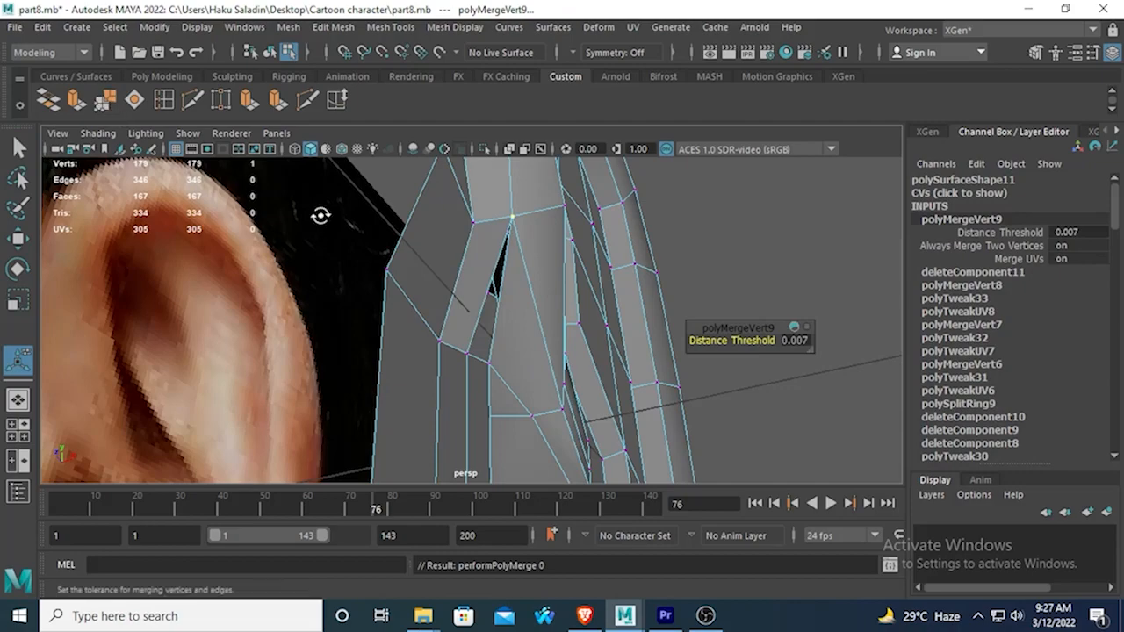
left_click_drag(320, 215, 539, 261, "alt")
left_click_drag(540, 258, 434, 261, "alt")
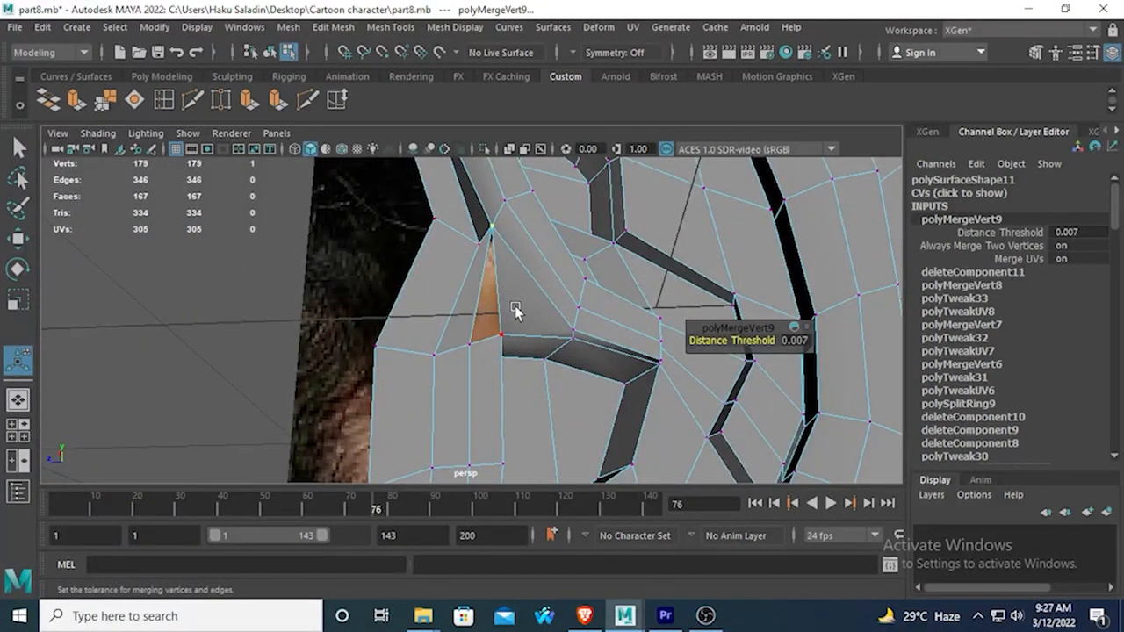
Undo the vertex merge and the face deletion at the gap below the front fold.
left_click_drag(516, 312, 524, 212, "alt")
key("ctrl+z")
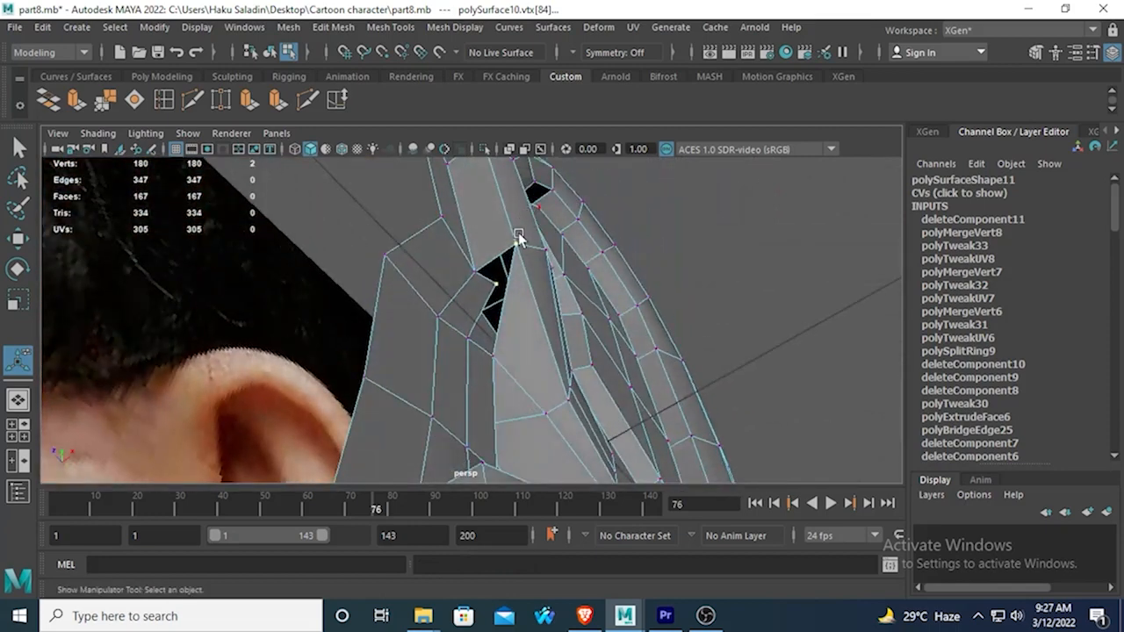
key("ctrl+z")
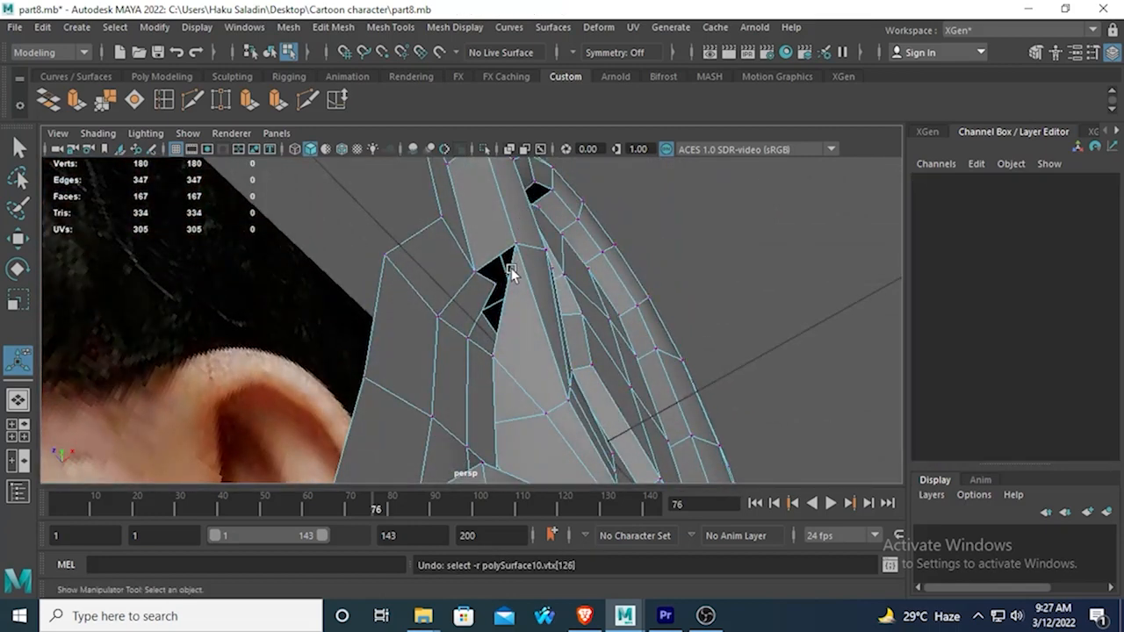
key("ctrl+z")
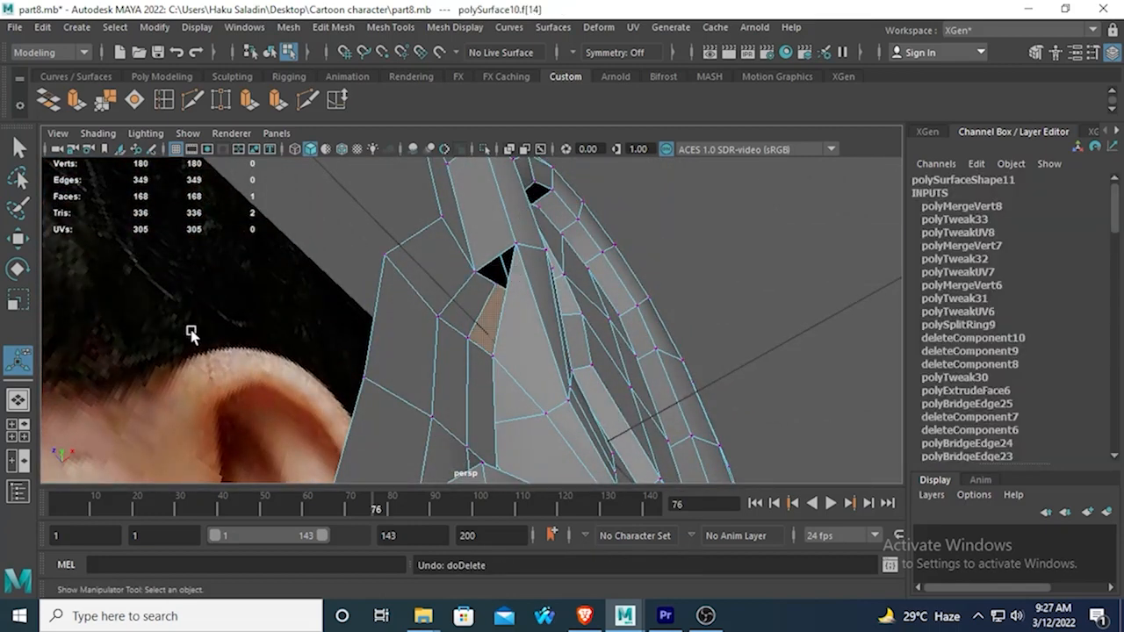
Merge the fold's corner vertex with the facing border vertex across the gap at its lower end.
left_click_drag(623, 216, 588, 242, "alt")
left_click(489, 265)
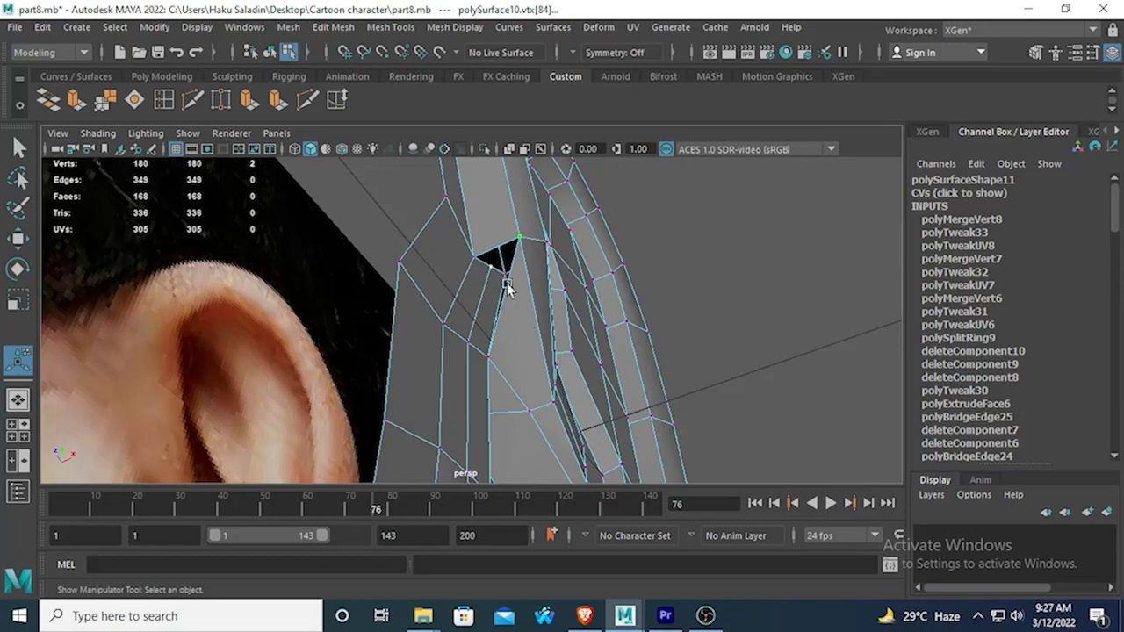
left_click(98, 102)
left_click_drag(387, 228, 348, 216, "alt")
left_click_drag(426, 249, 495, 334, "alt")
Insert an edge loop running along the front fold from the open edge of the remaining gap.
key("y")
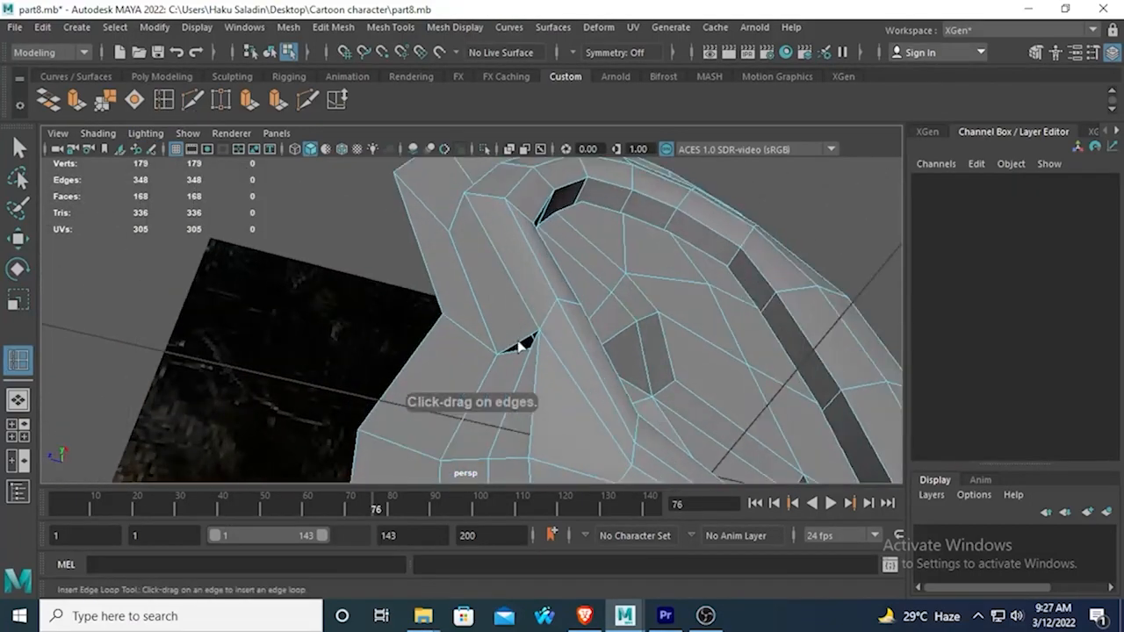
left_click(519, 346)
left_click_drag(510, 376, 542, 325, "alt")
left_click(19, 148)
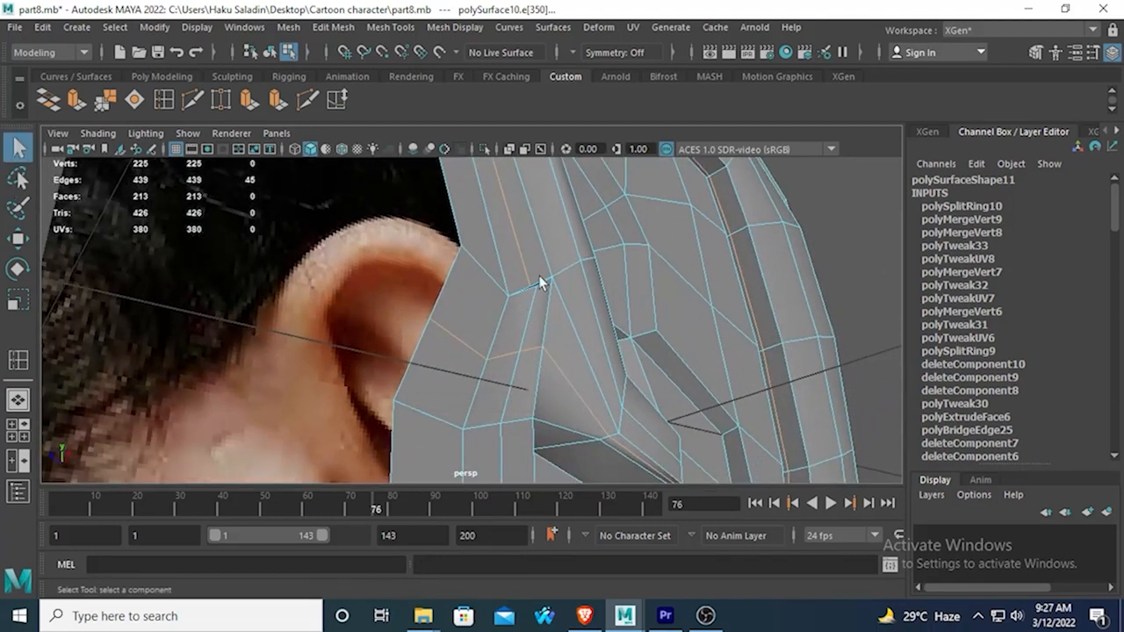
Merge the new loop's end vertex with the facing border vertex to close the gap below the front fold.
scroll(546, 283, "up", 2)
right_click_drag(550, 285, 500, 224)
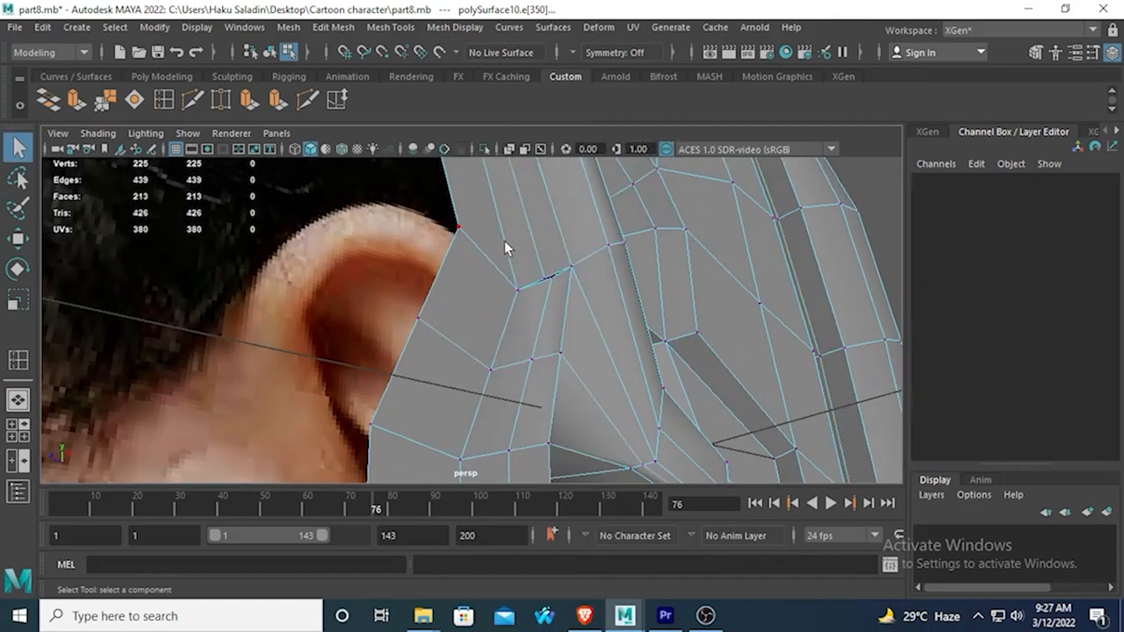
left_click(543, 279)
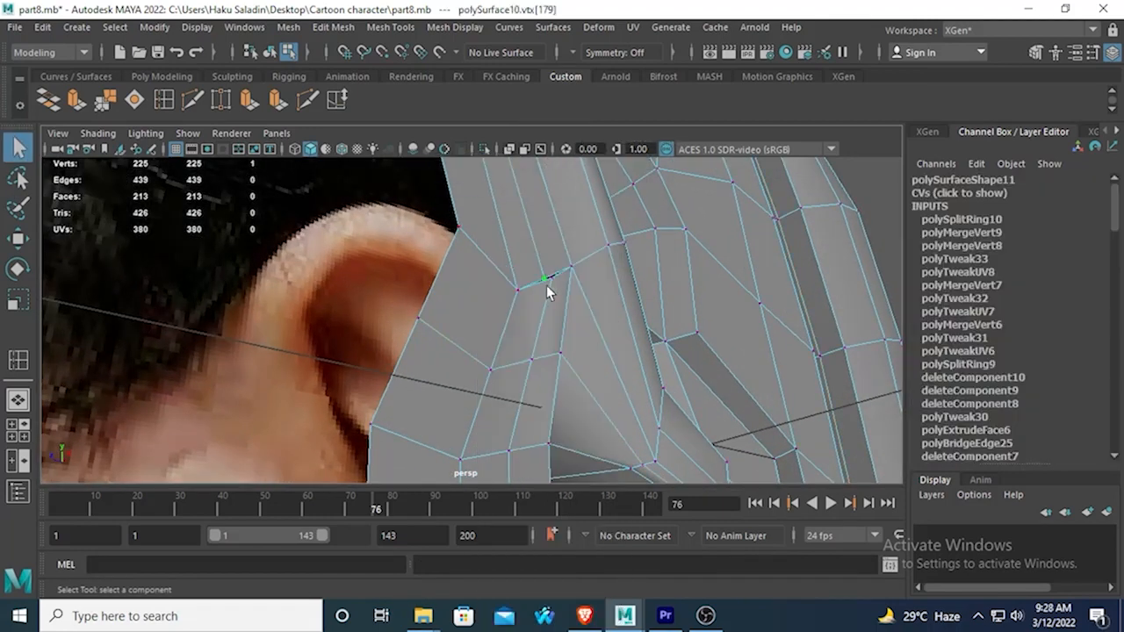
left_click(105, 99)
left_click_drag(597, 298, 531, 272, "alt")
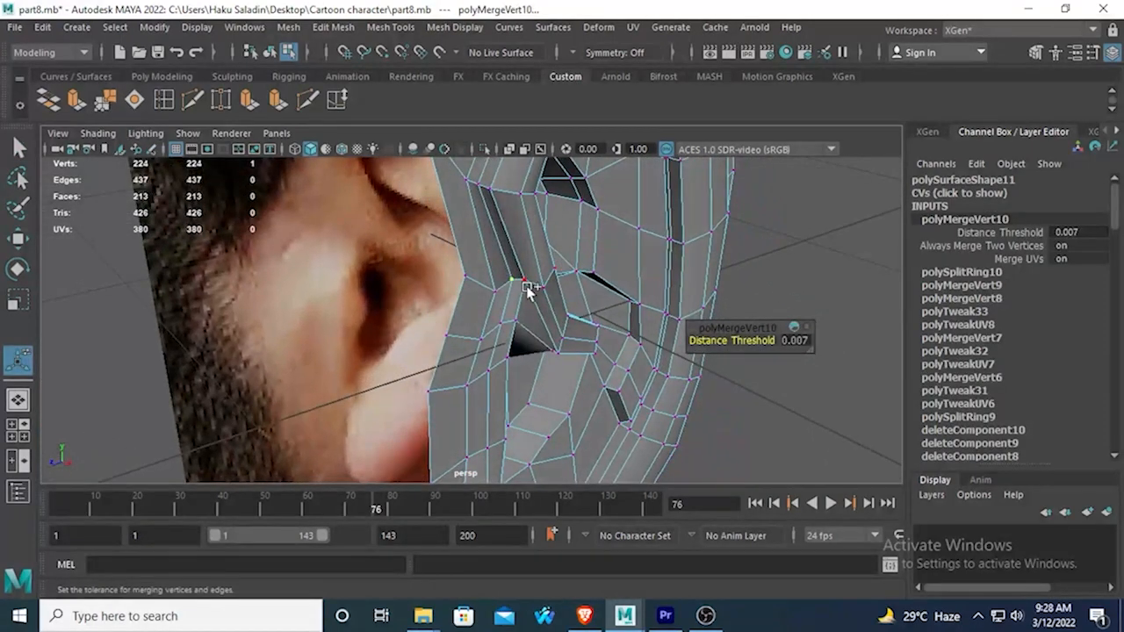
Inspect the joined folds above the ear canal in smooth mesh preview from several angles with the ear deselected.
left_click_drag(494, 315, 356, 325, "alt")
left_click(17, 238)
left_click_drag(439, 314, 351, 223, "alt")
key("3")
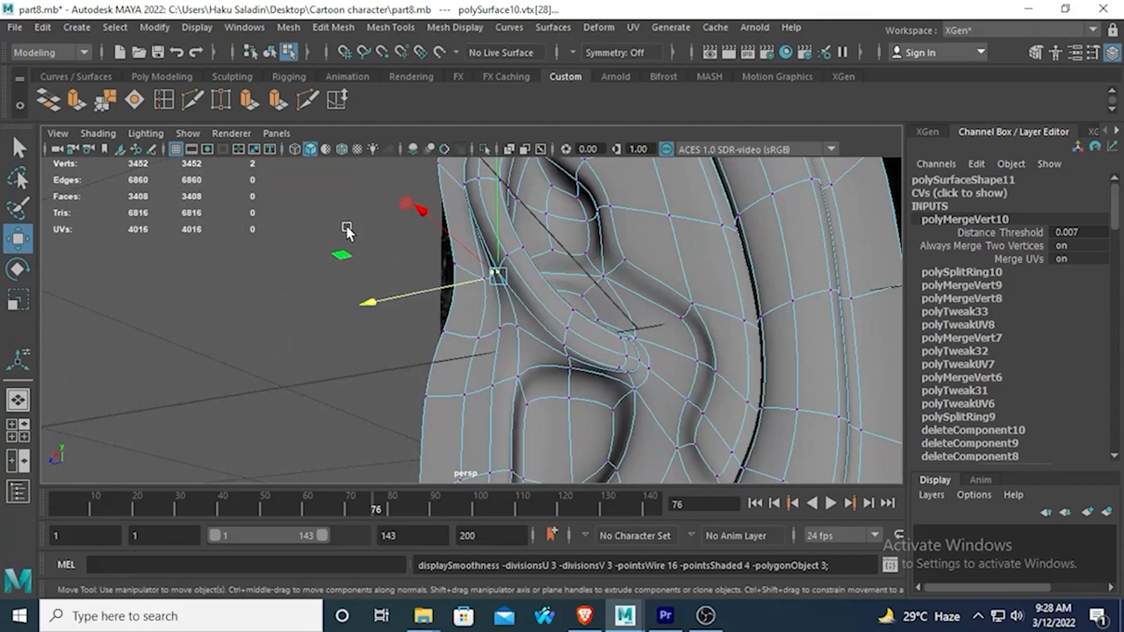
right_click_drag(548, 280, 622, 119)
left_click(276, 320)
scroll(308, 333, "down", 4)
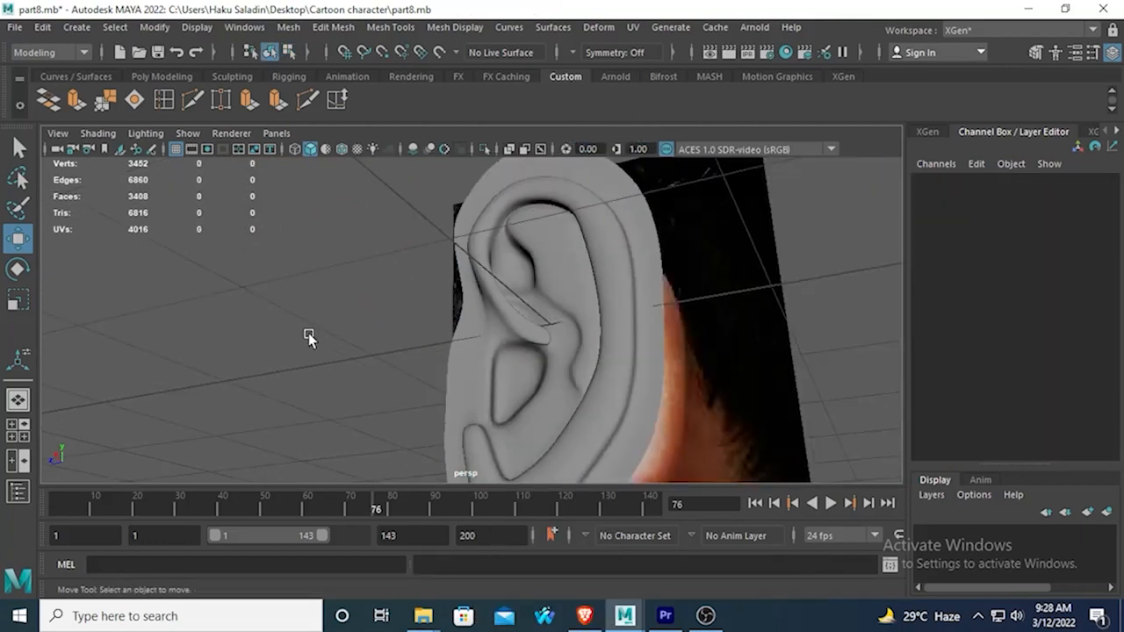
left_click_drag(308, 333, 574, 418, "alt")
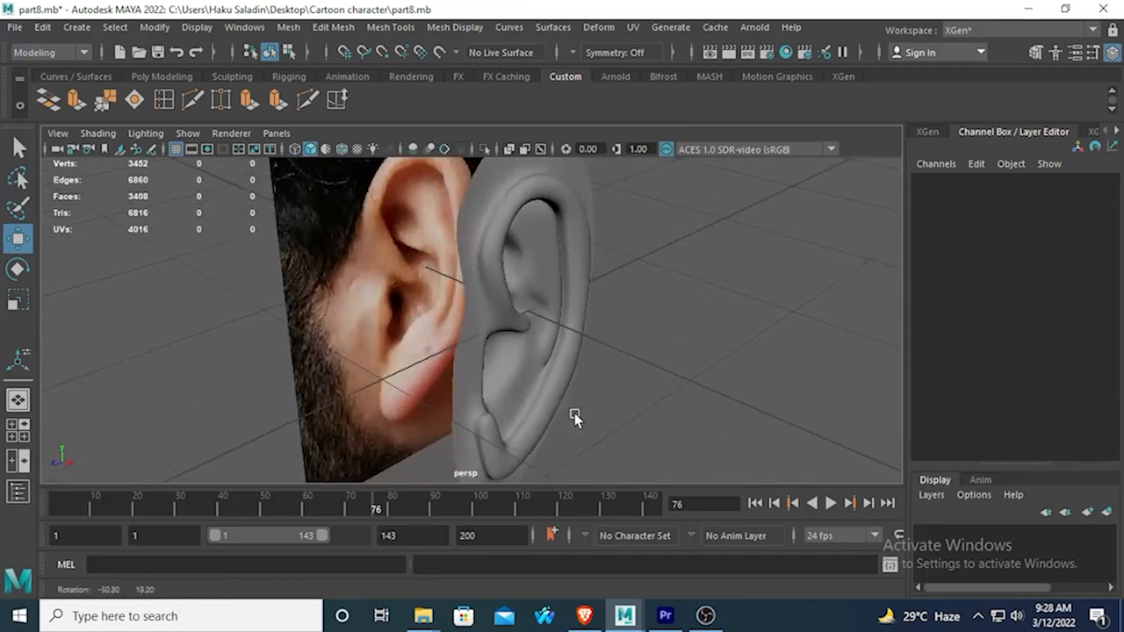
Adjust the position of two vertices on the inner surface of the upper ear hollow in unsmoothed vertex mode.
left_click(537, 270)
key("1")
left_click_drag(537, 271, 467, 279, "alt")
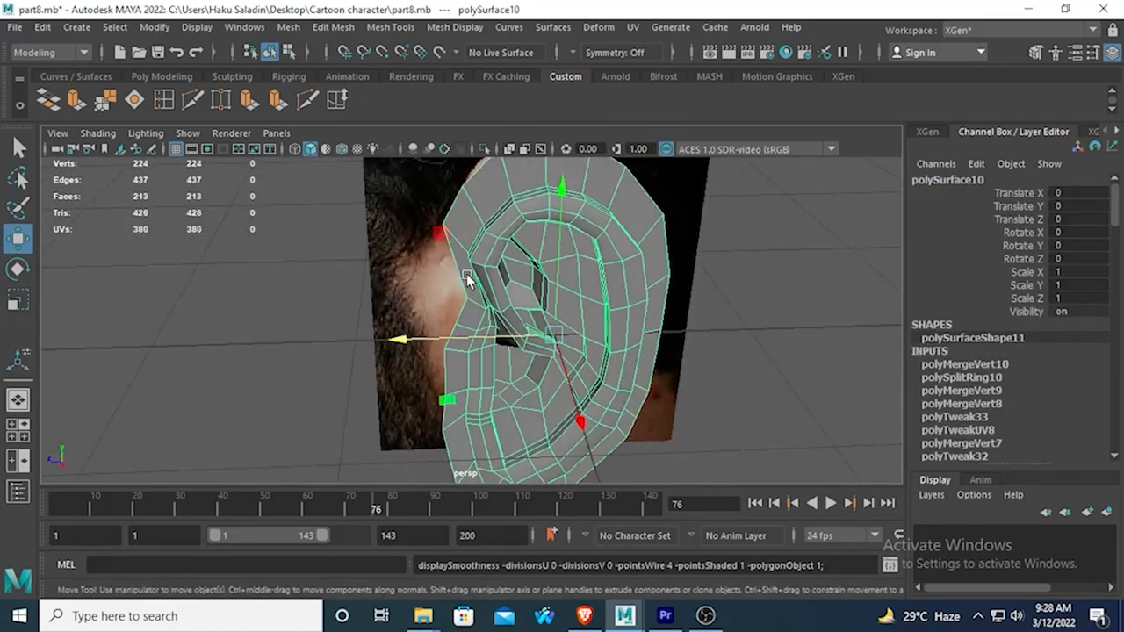
scroll(649, 318, "up", 4)
middle_click_drag(647, 319, 552, 376, "alt")
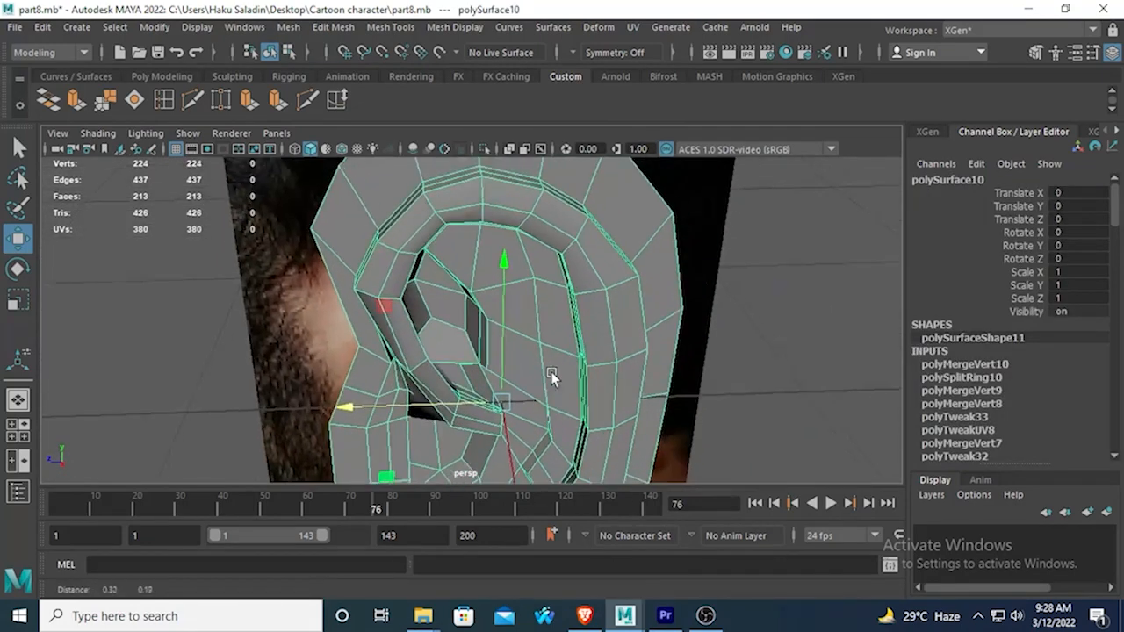
scroll(542, 365, "up", 3)
right_click(527, 249)
left_click(472, 162)
left_click(548, 260)
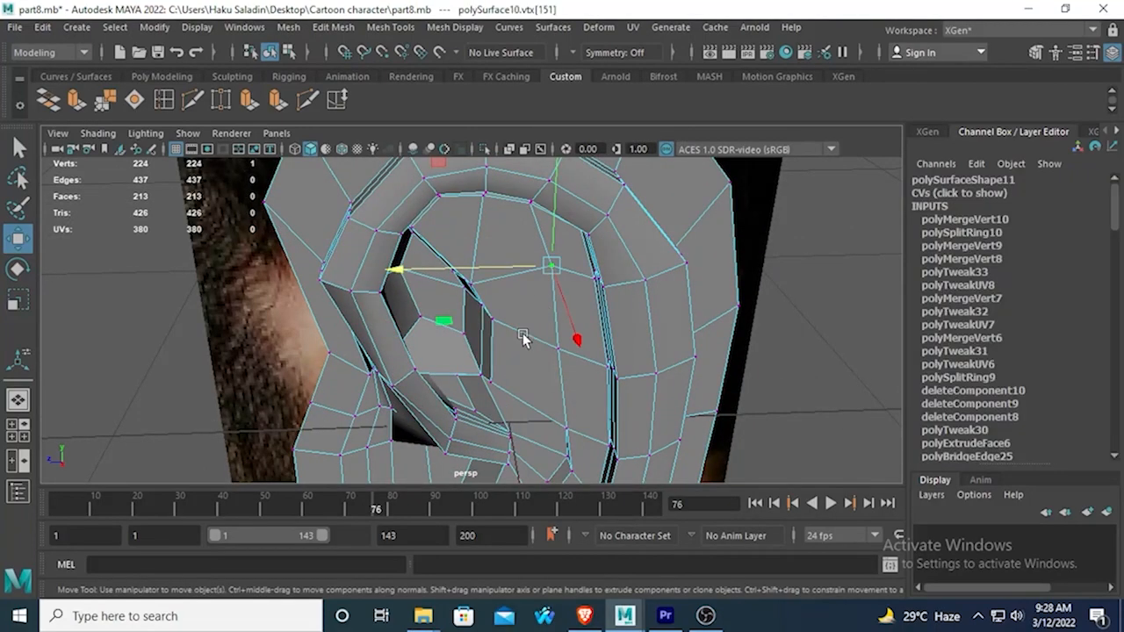
left_click_drag(526, 334, 658, 386, "alt")
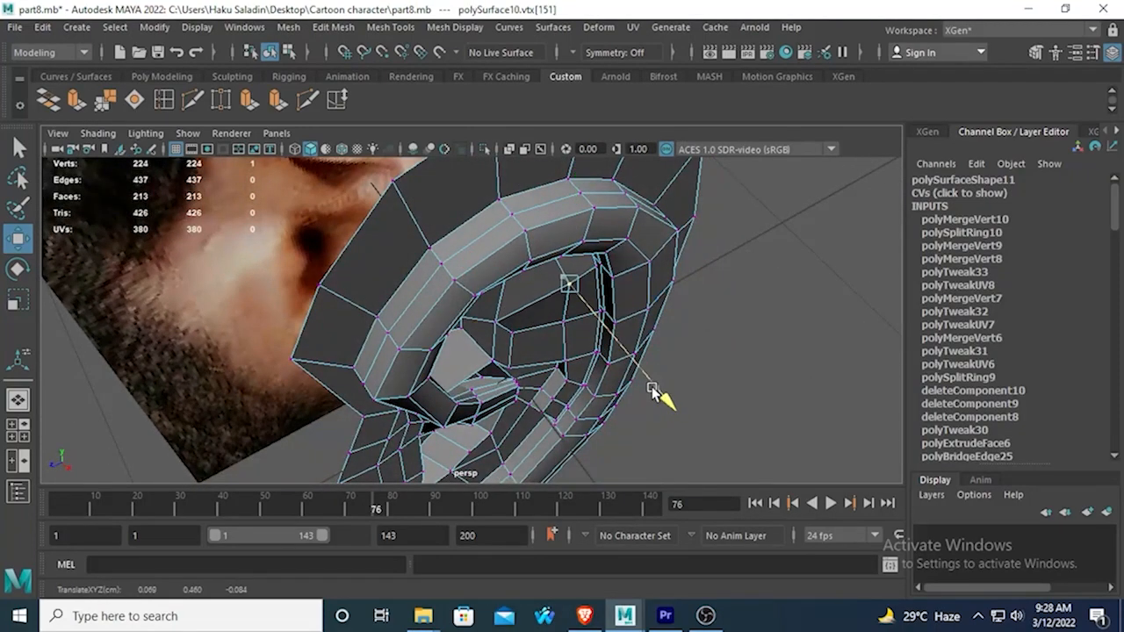
left_click(569, 327)
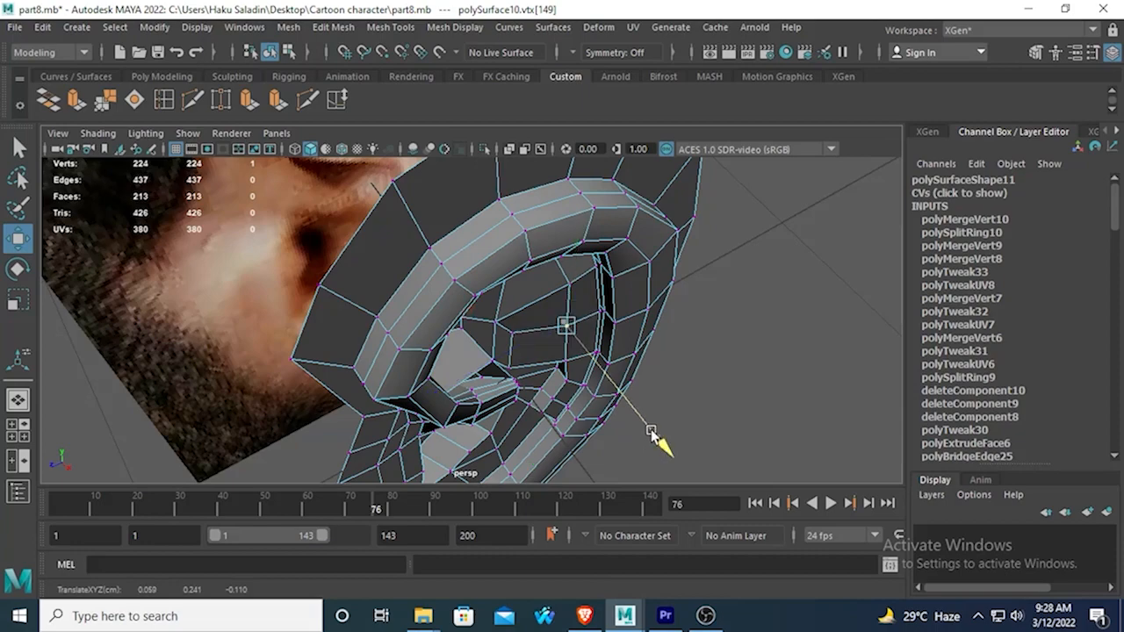
left_click_drag(654, 436, 521, 344, "alt")
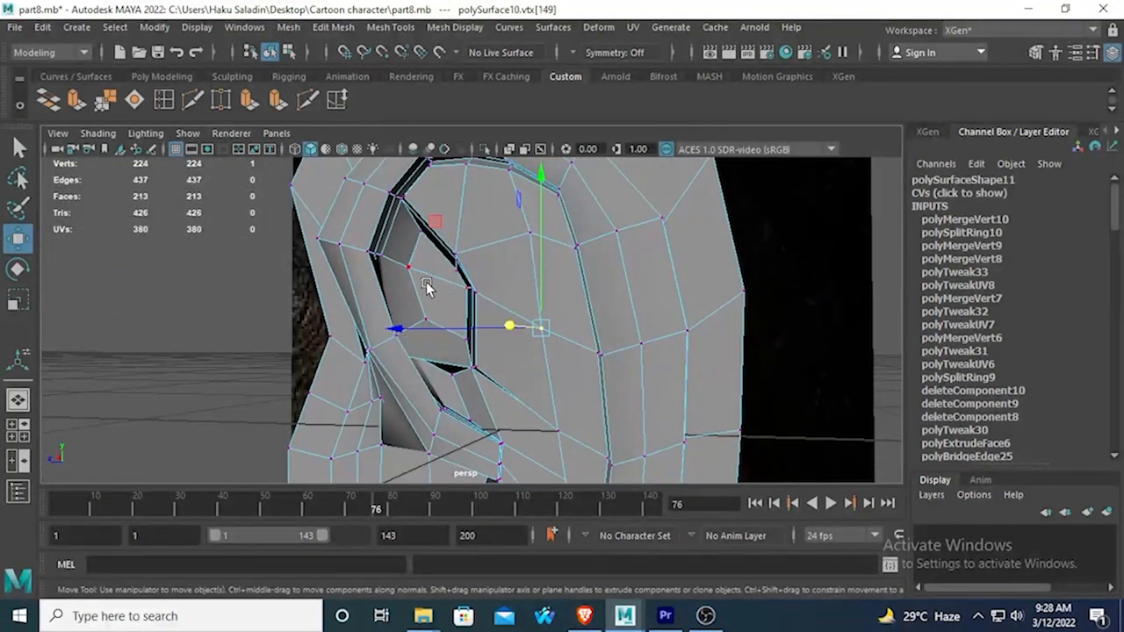
Select the three faces at the ear canal and scale them down slightly in the side view.
right_click_drag(427, 289, 497, 227, "alt")
left_click_drag(497, 227, 454, 347, "alt")
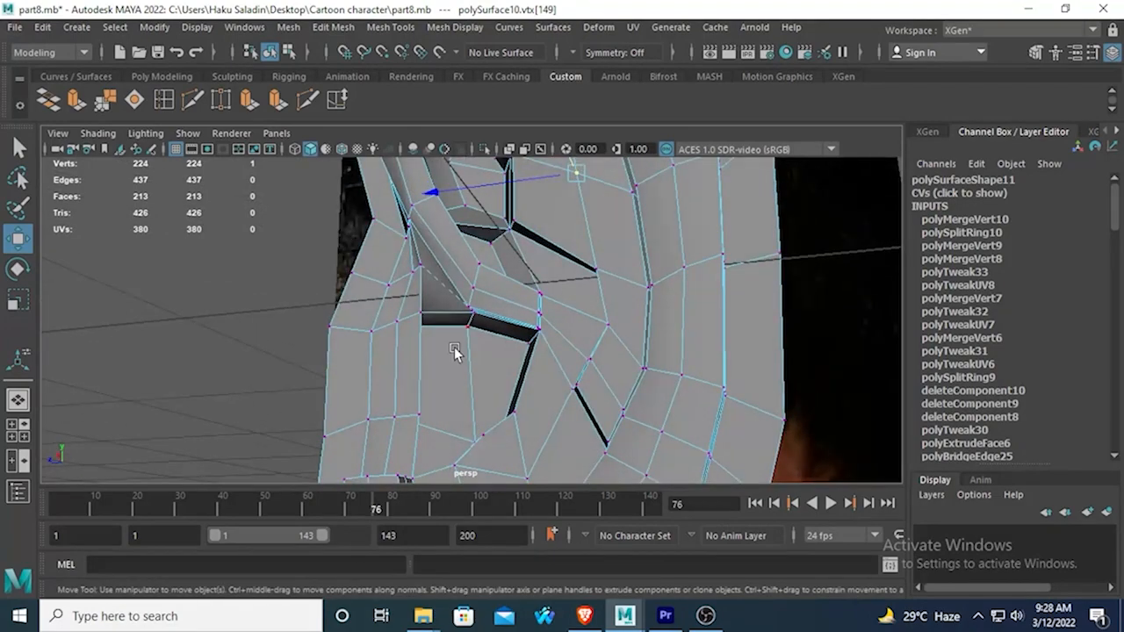
right_click(454, 348)
right_click_drag(429, 287, 454, 209)
left_click(449, 373)
left_click(490, 384, "shift")
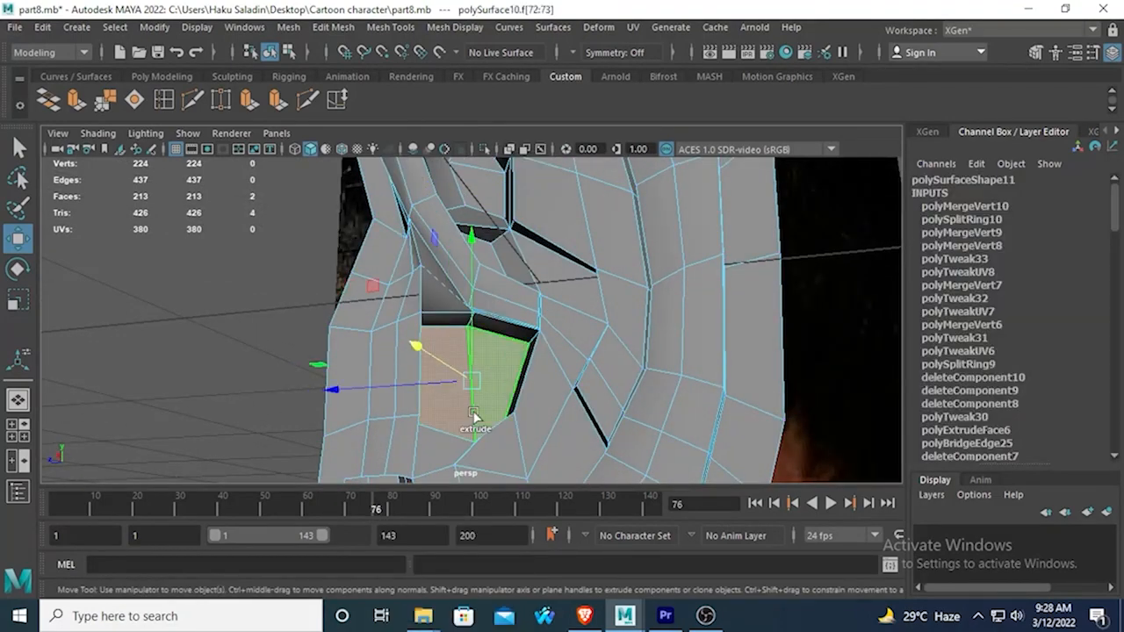
left_click(432, 446, "shift")
left_click_drag(433, 445, 429, 474, "alt")
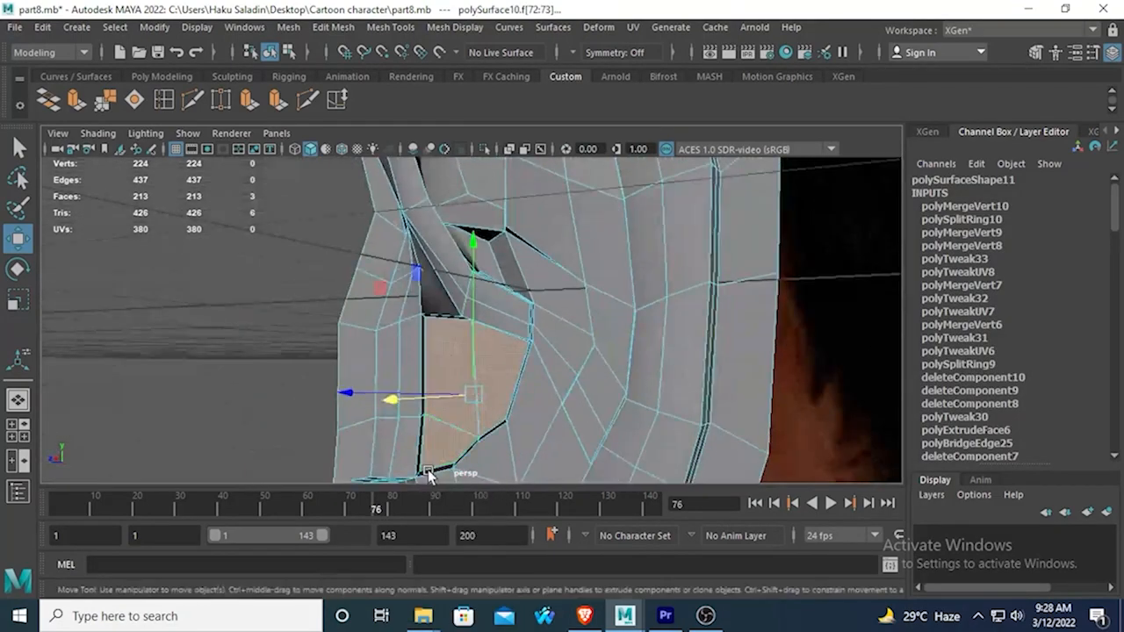
left_click(11, 304)
key("space")
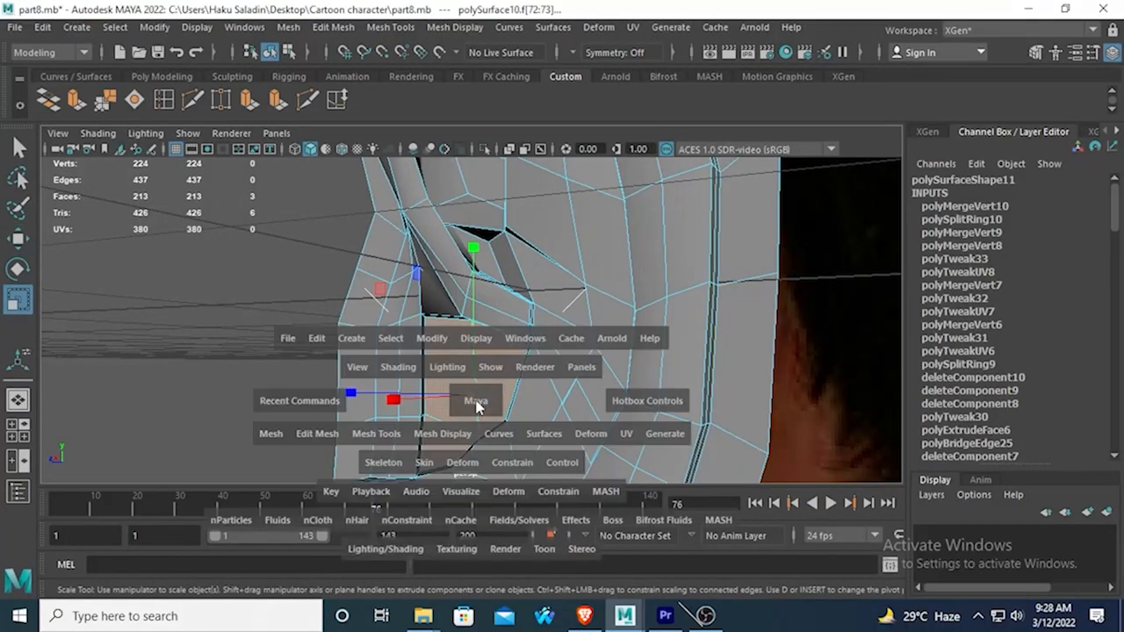
key("space")
key("f")
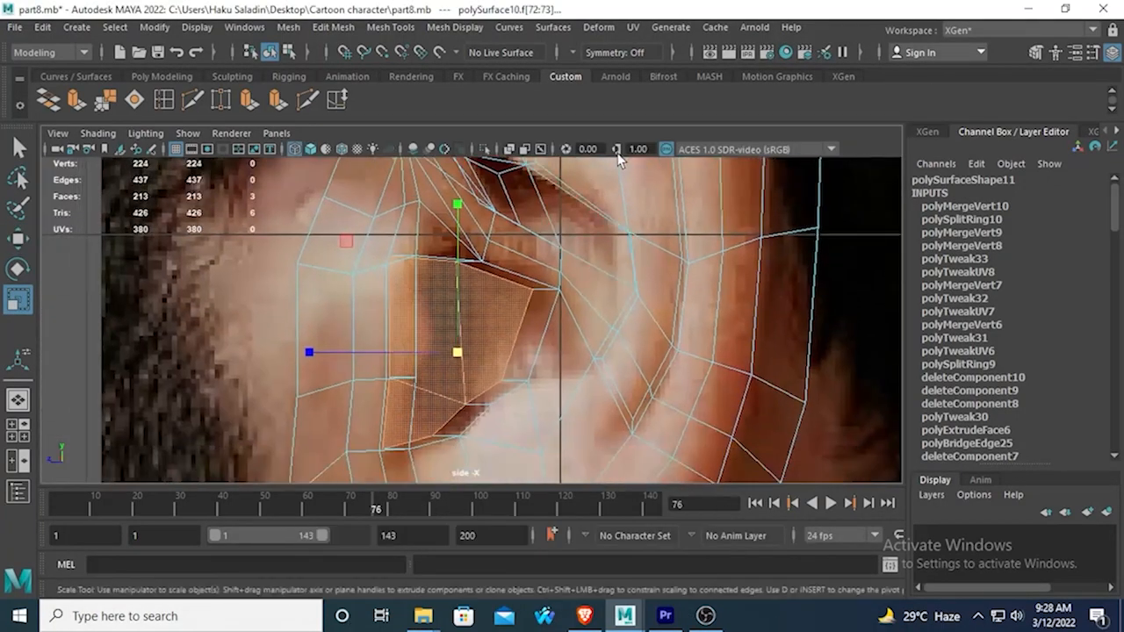
mouse_move(455, 356)
left_mouse_down()
mouse_move(439, 346)
mouse_move(448, 351)
left_mouse_up()
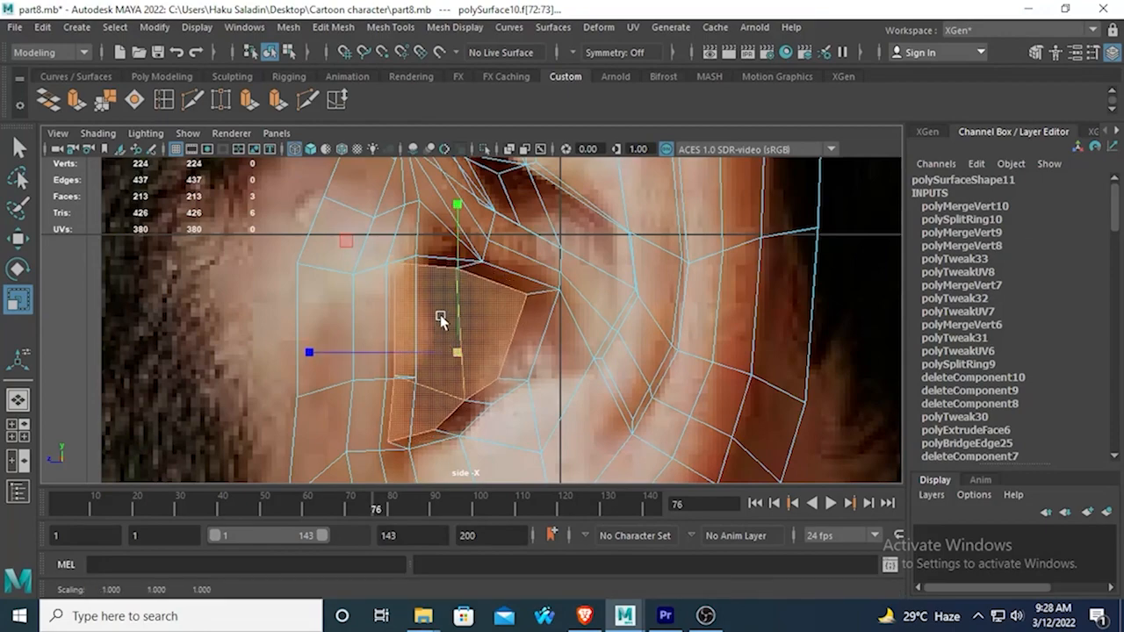
key("space")
key("space")
left_click_drag(649, 256, 654, 268, "alt")
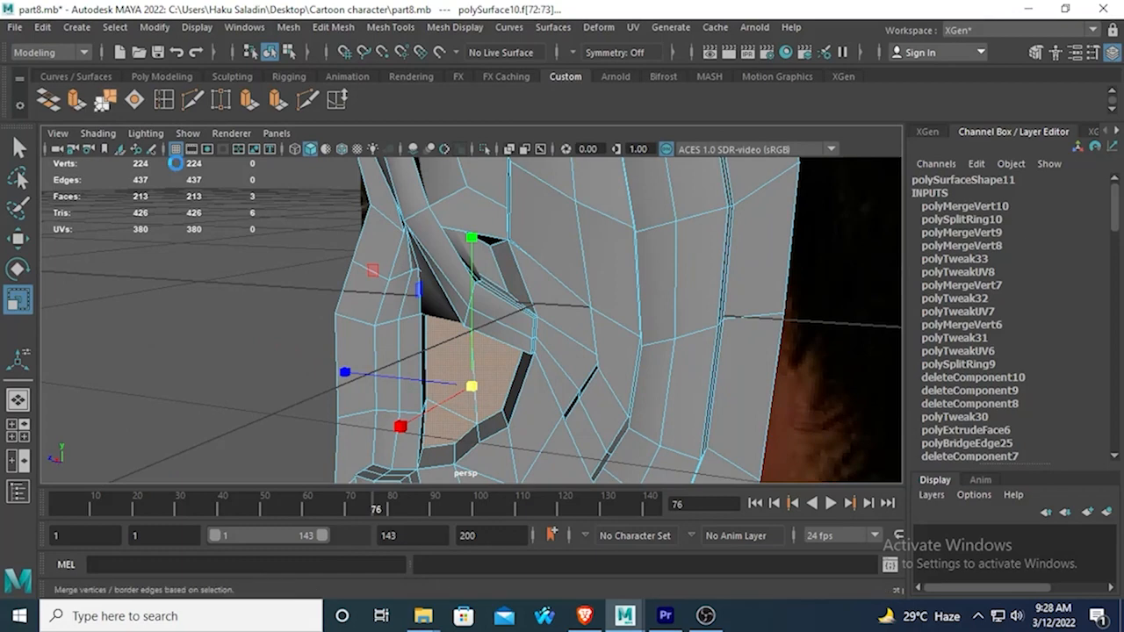
Extrude the three ear canal faces inward with a local Z translation of -0.2.
left_click(77, 101)
left_click_drag(264, 339, 356, 368, "alt")
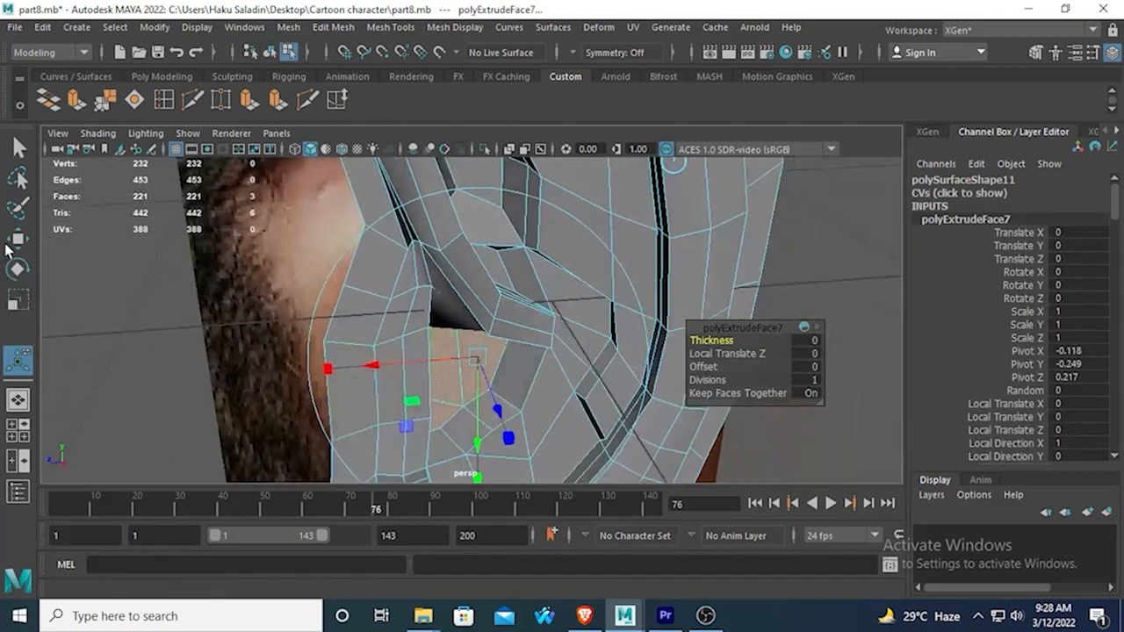
left_click_drag(497, 409, 439, 364)
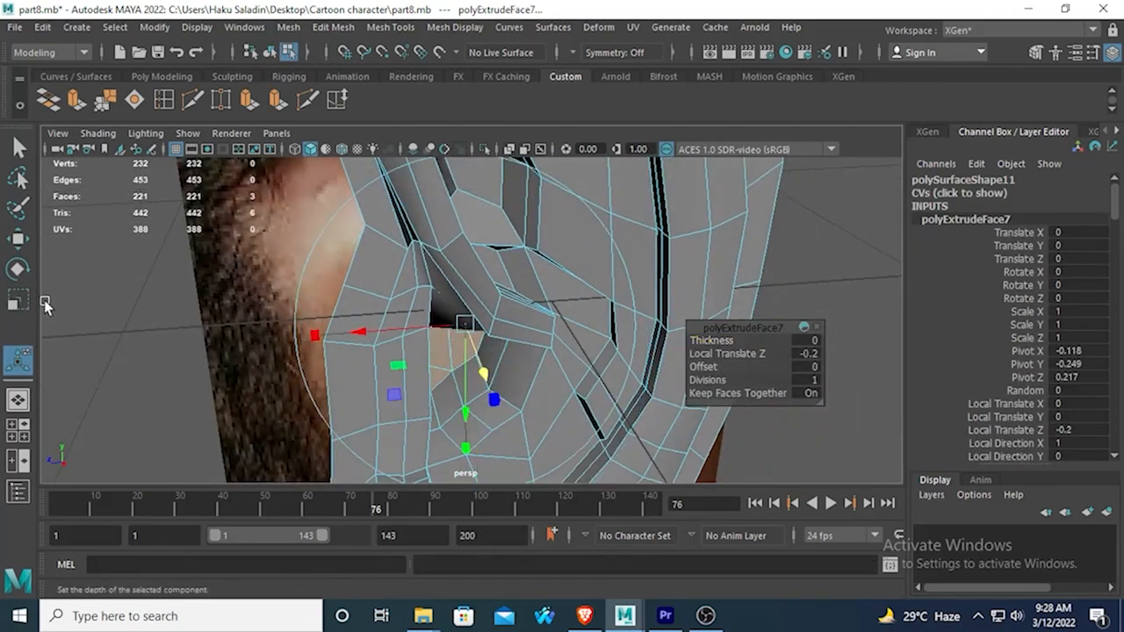
Rotate the extruded canal end faces and shift them toward the front of the ear.
left_click(18, 270)
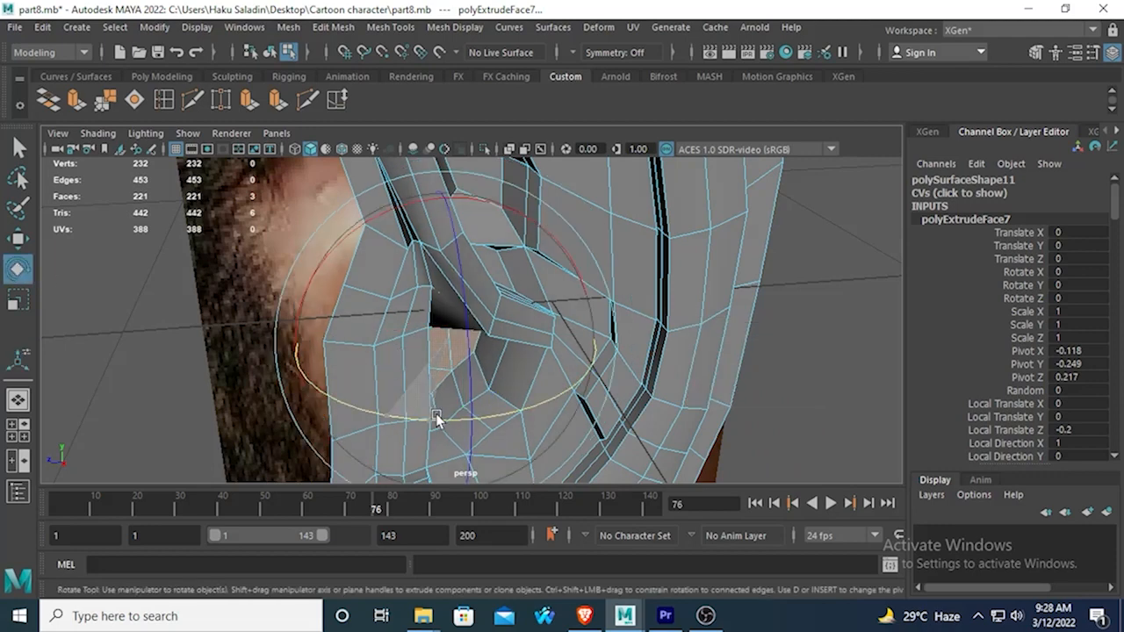
key("w")
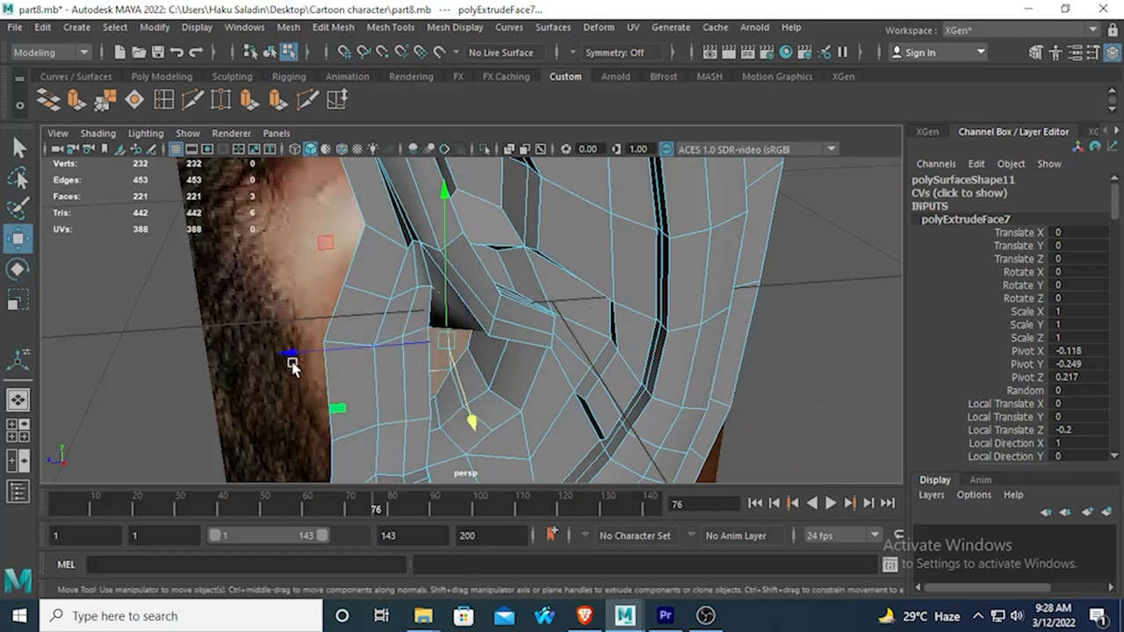
left_click_drag(293, 361, 265, 353)
left_click_drag(332, 372, 411, 357, "alt")
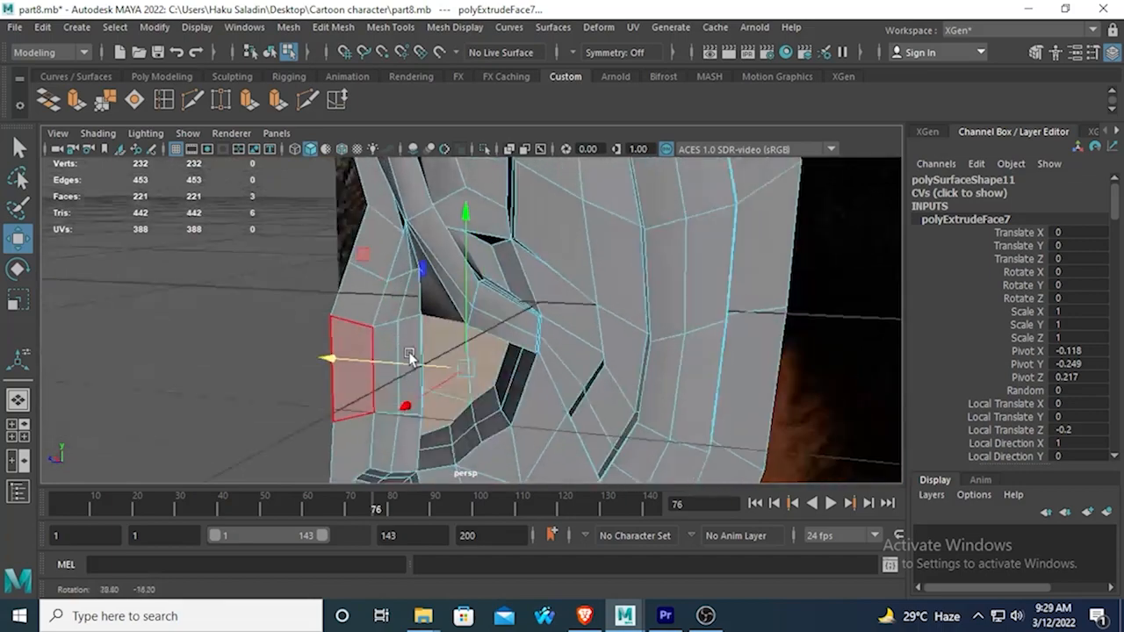
left_click_drag(339, 366, 477, 360)
Scale down the canal's end faces to taper the tunnel and rotate them to angle its end.
key("r")
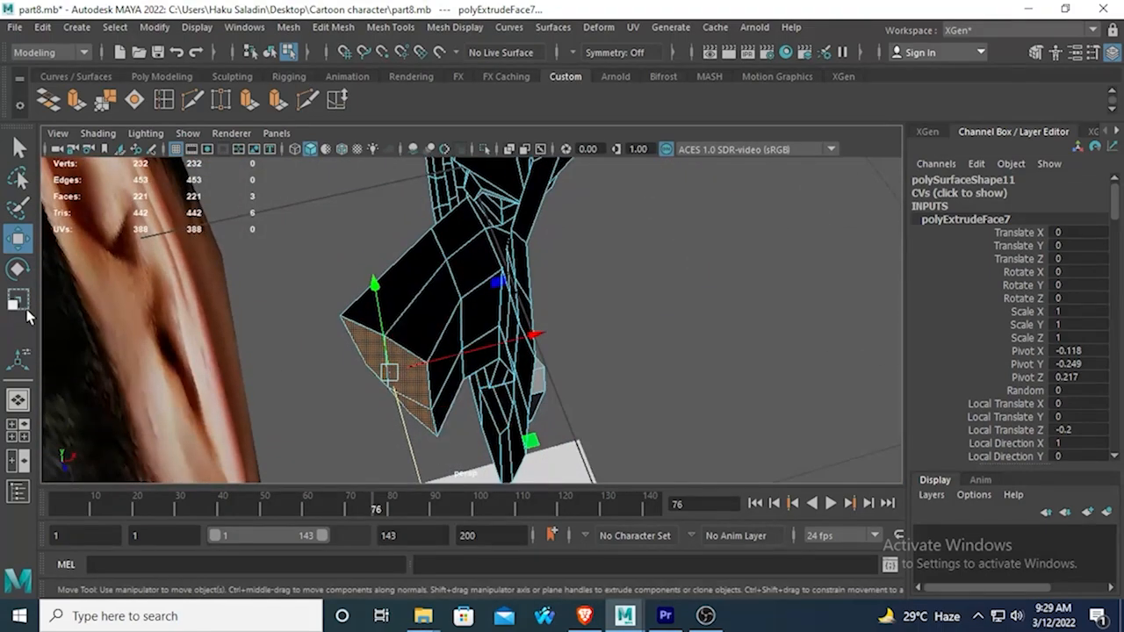
left_click_drag(389, 372, 344, 388)
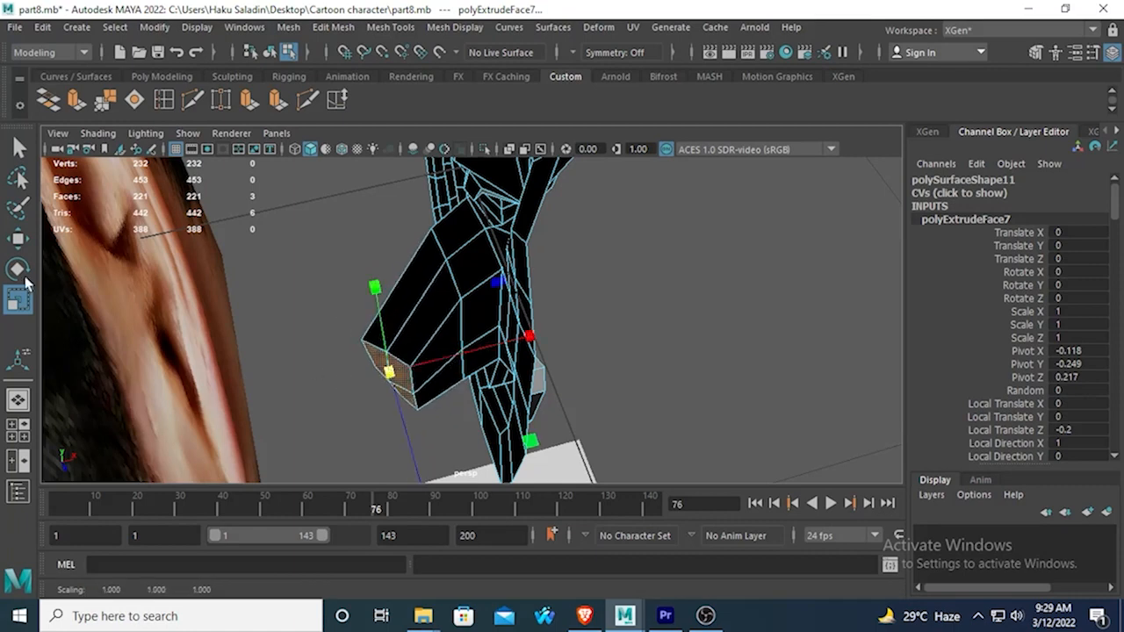
left_click(24, 276)
middle_click_drag(490, 416, 468, 348, "alt")
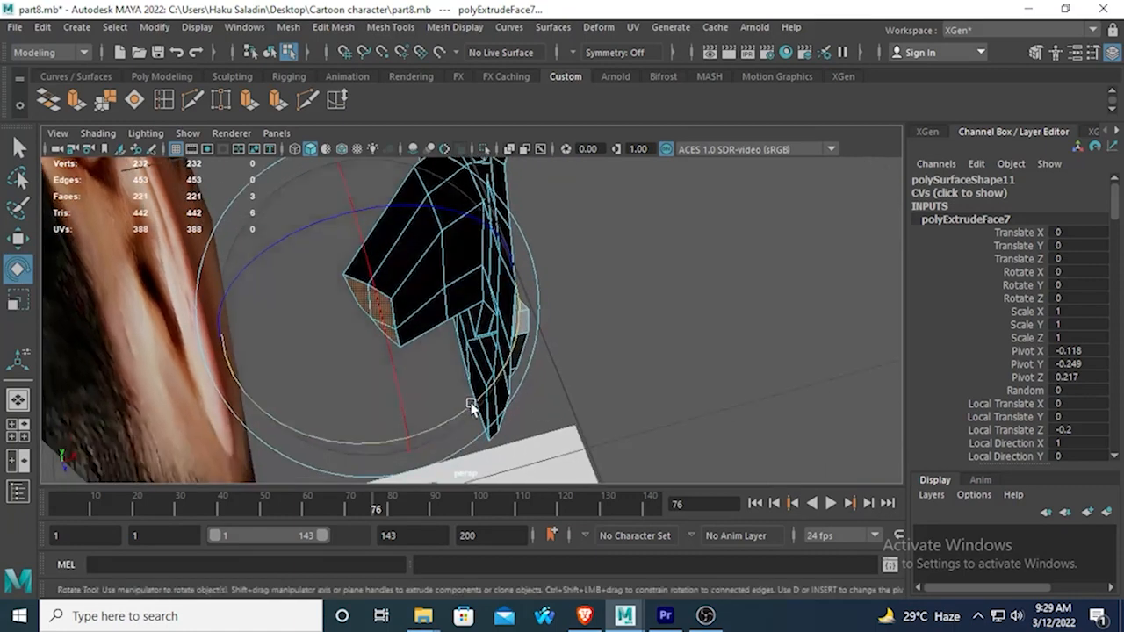
left_click_drag(473, 405, 608, 376)
key("w")
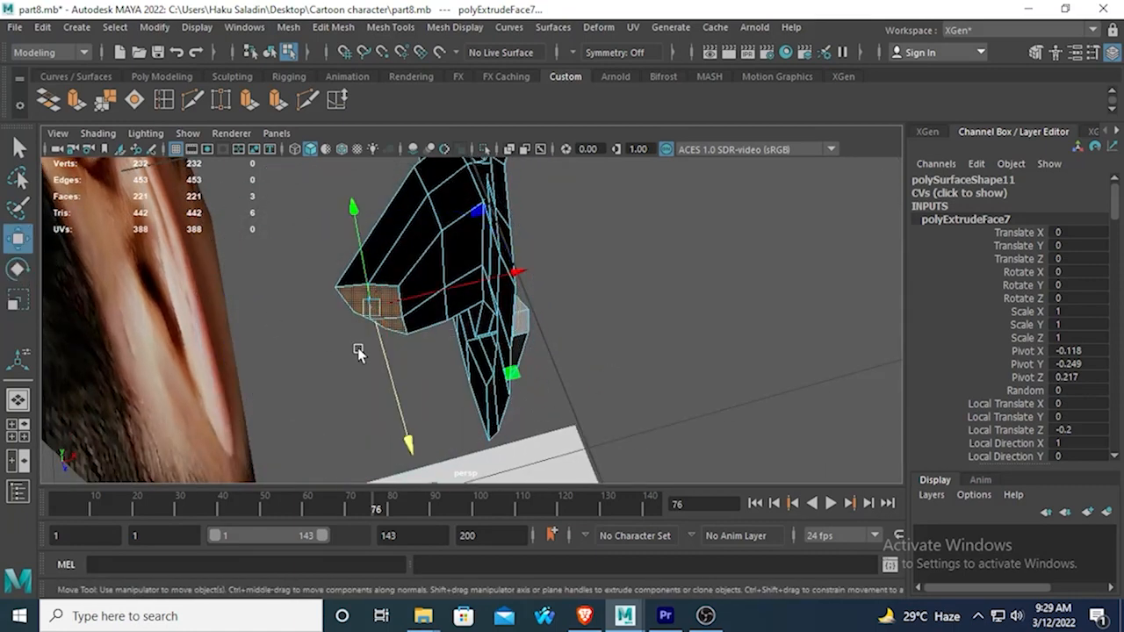
left_click_drag(497, 278, 284, 249)
Inspect the new ear canal in smooth mesh preview from several angles with the ear deselected.
key("3")
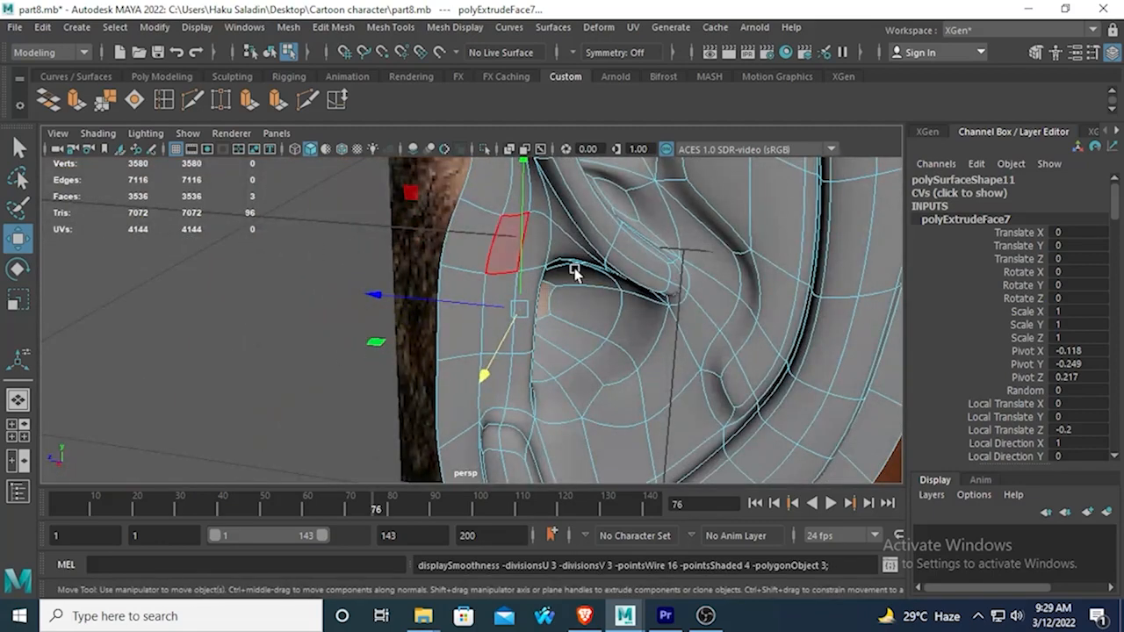
right_click_drag(599, 274, 612, 213)
left_click(337, 304)
scroll(339, 307, "down", 3)
left_click_drag(339, 306, 474, 359, "alt")
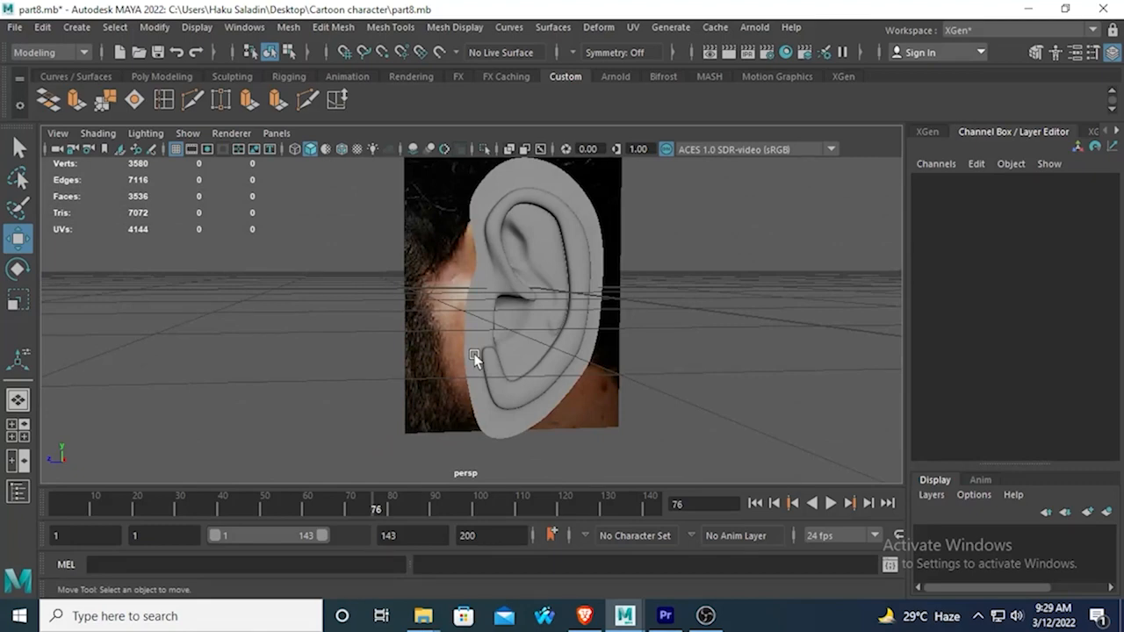
left_click_drag(683, 256, 555, 302, "alt")
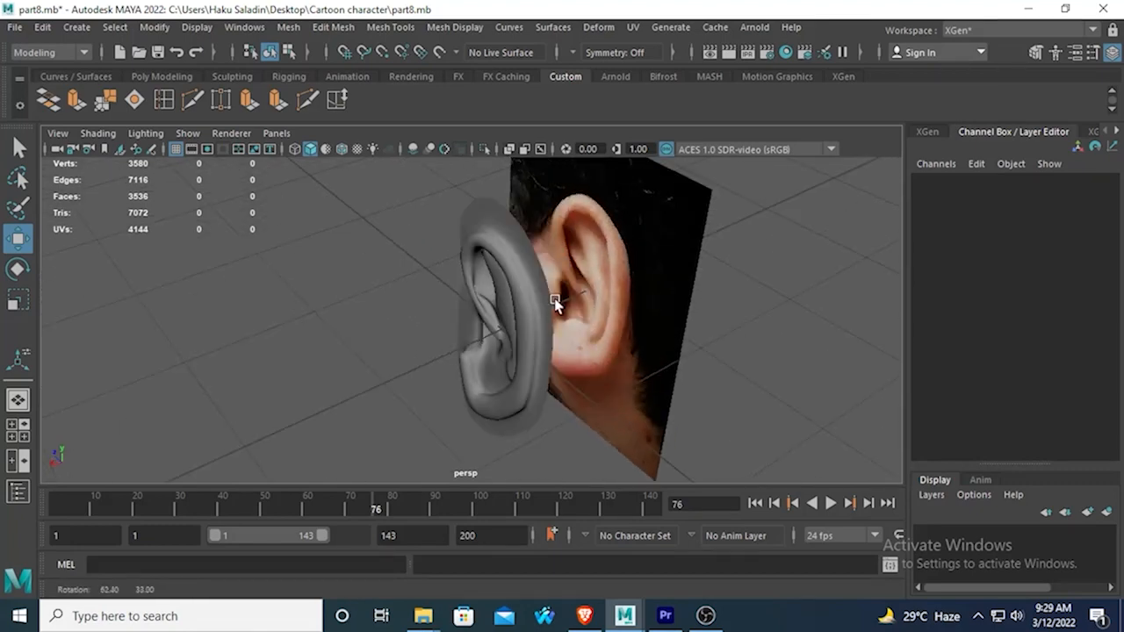
scroll(532, 285, "up", 3)
Select the edge loop running along the ear's outer rim and scale it in unsmoothed display.
left_click(565, 298)
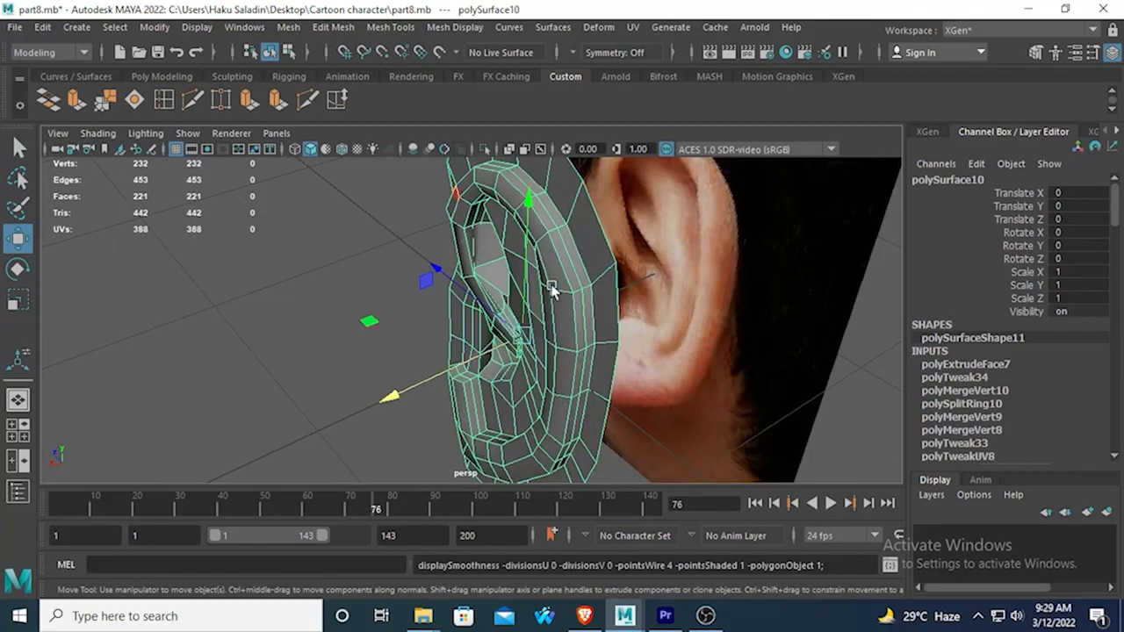
left_click_drag(566, 295, 541, 239, "alt")
right_click_drag(562, 223, 542, 136)
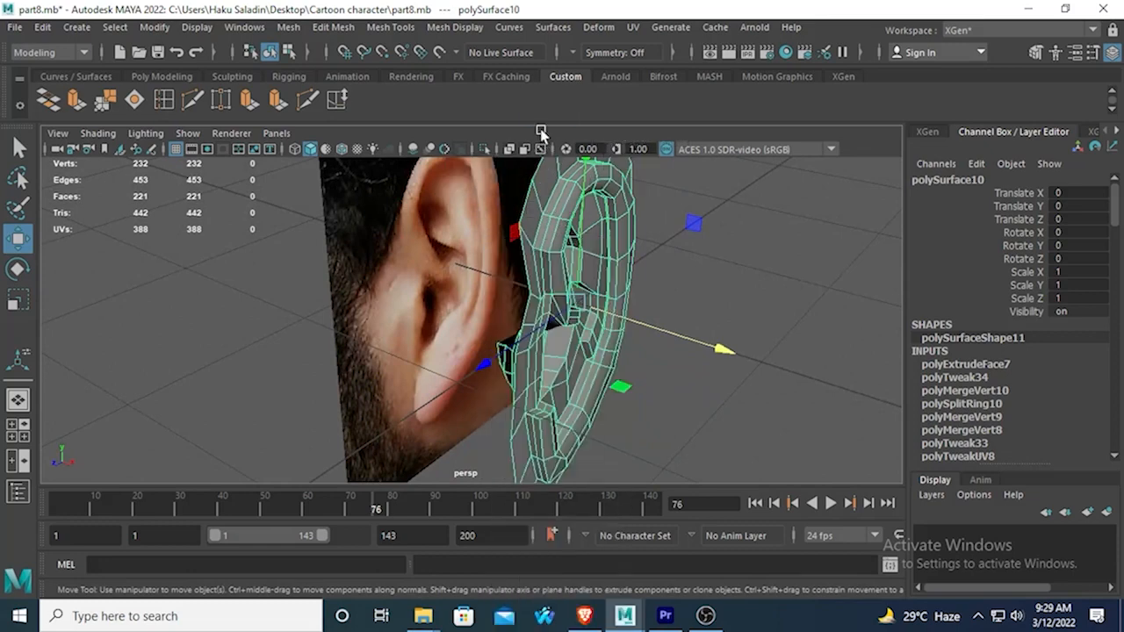
left_click(543, 238)
left_click(16, 147)
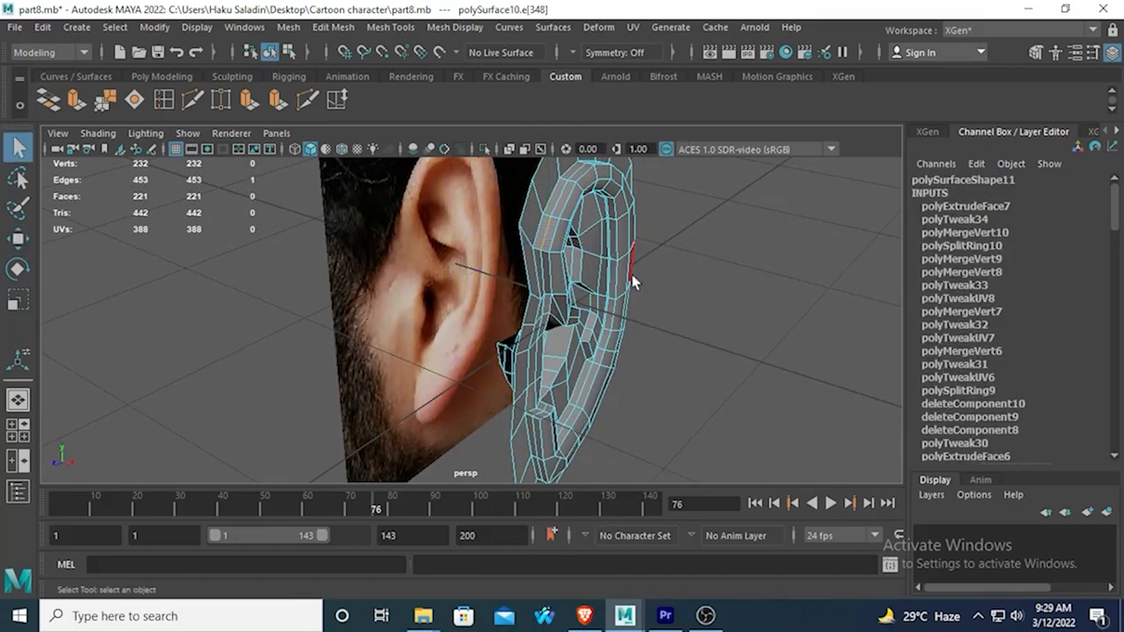
left_click_drag(548, 206, 427, 261, "alt")
left_click(16, 299)
key("3")
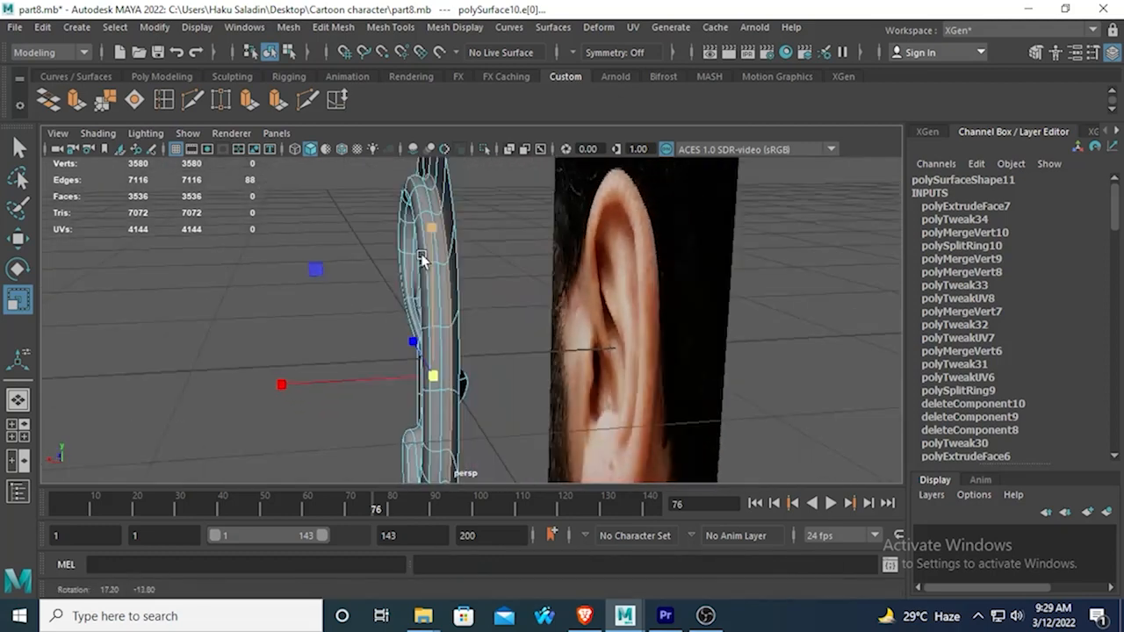
key("1")
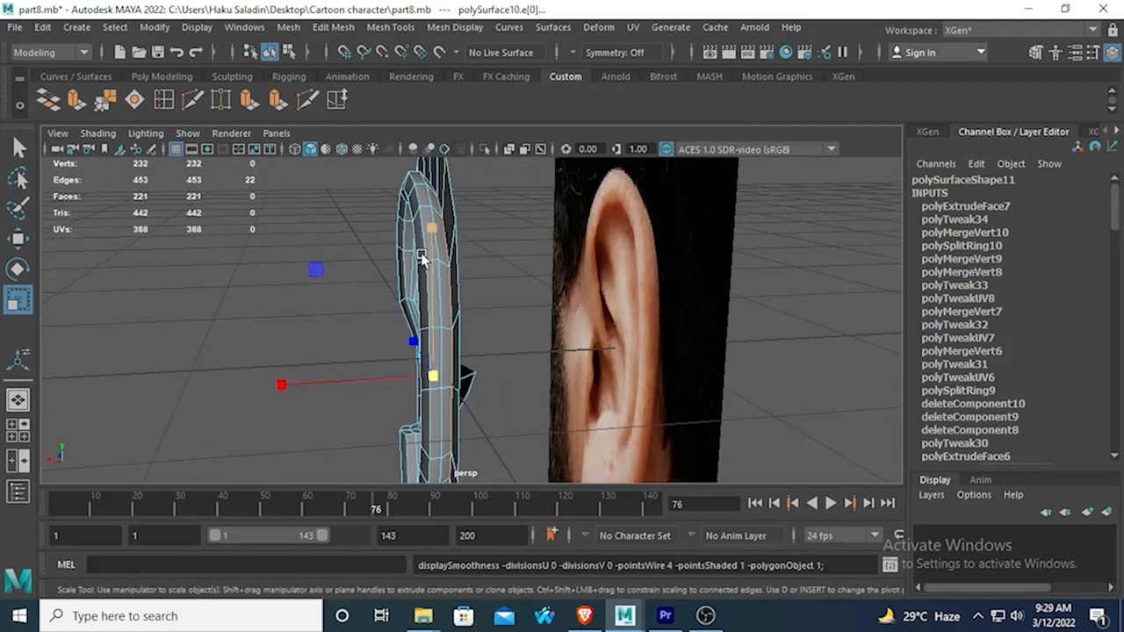
left_click_drag(433, 376, 503, 176)
right_click_drag(503, 176, 498, 199)
Select the outer border faces around the ear, excluding those in front of the canal, and move them along the ear's depth axis.
left_click(510, 194)
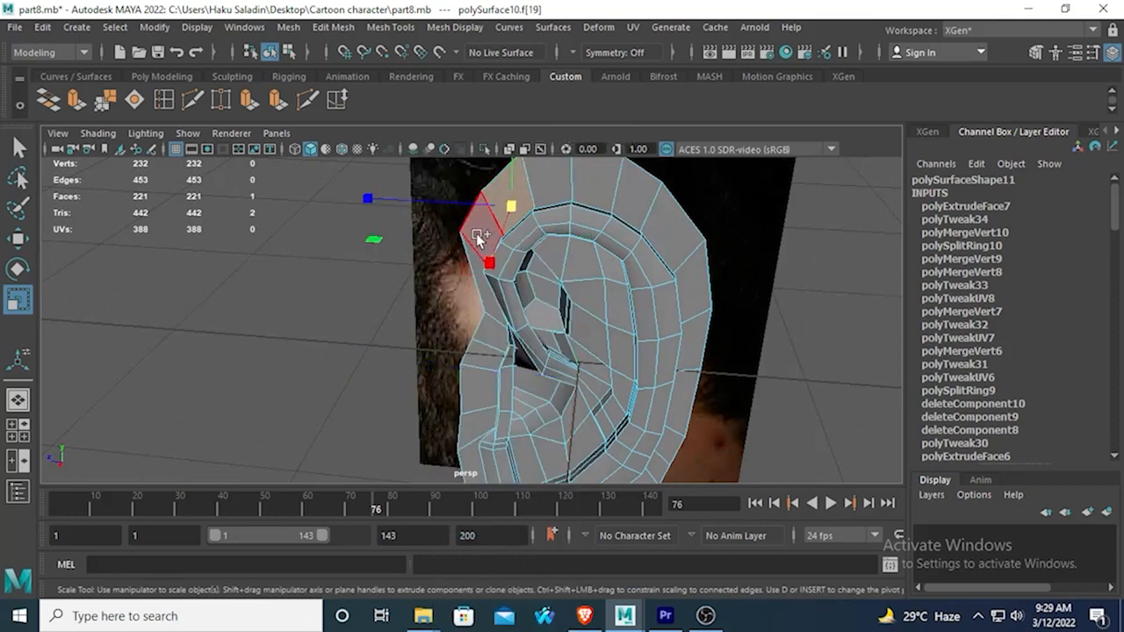
left_click(493, 240, "shift")
left_click(551, 186, "shift")
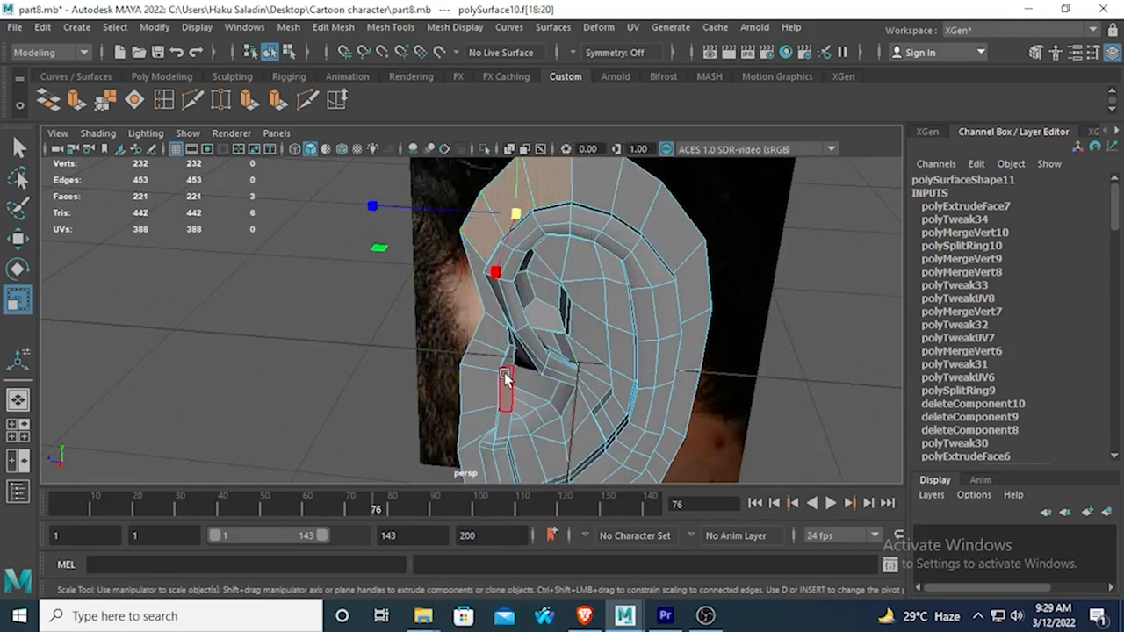
left_click_drag(506, 376, 509, 218, "alt")
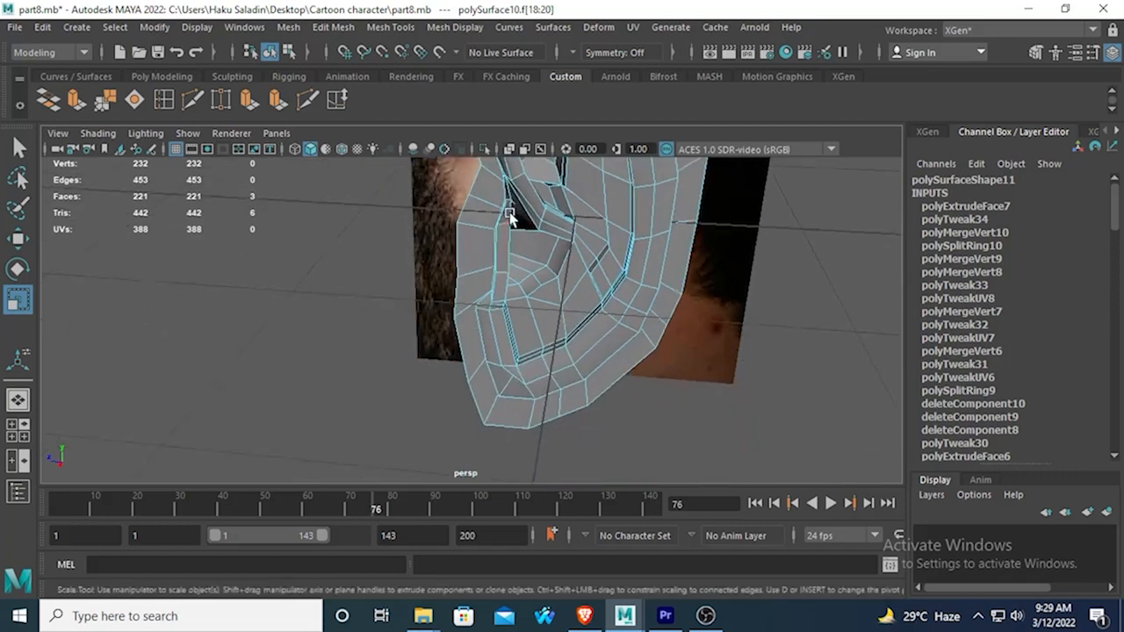
left_click(470, 346, "shift")
double_click(477, 386, "shift")
left_click(463, 296, "shift")
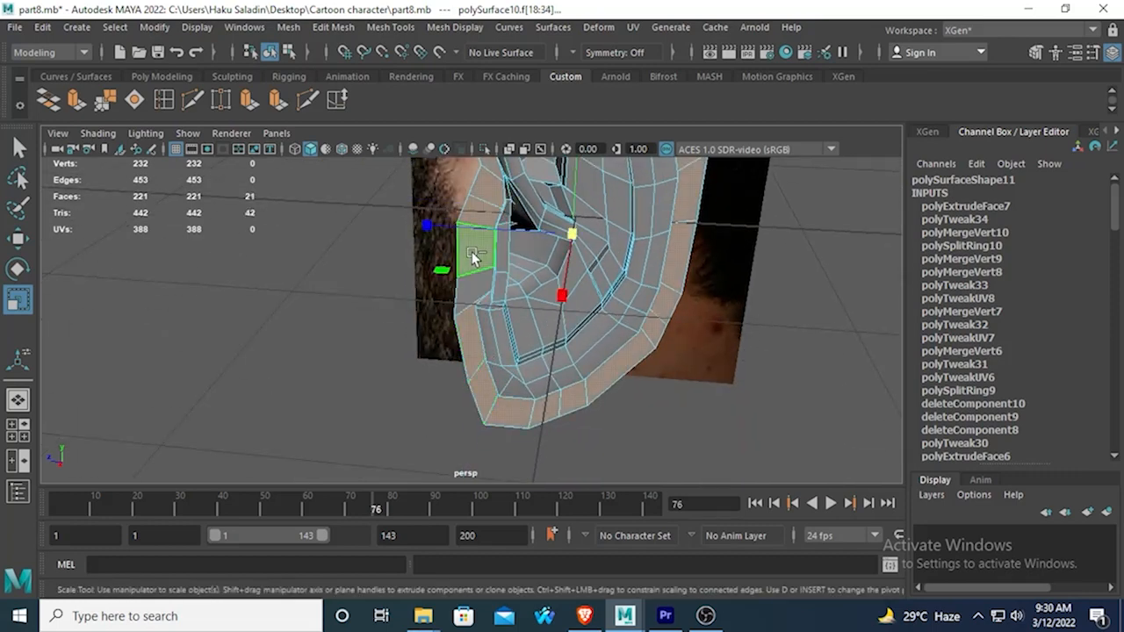
left_click(472, 256, "shift")
key("q")
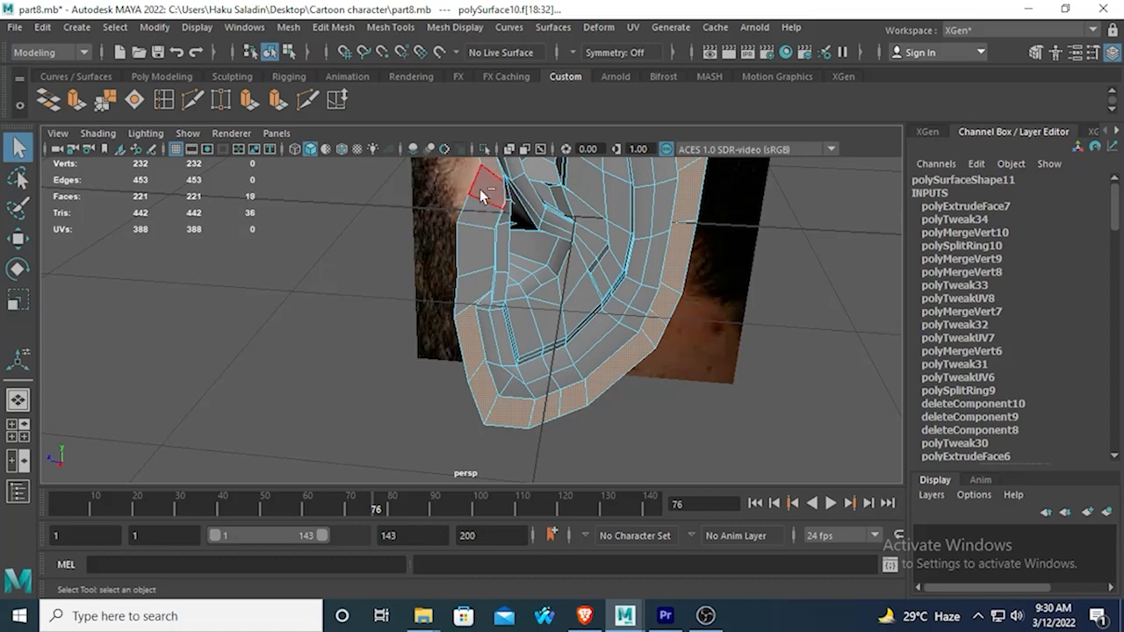
left_click_drag(492, 170, 518, 362, "alt")
left_click(20, 239)
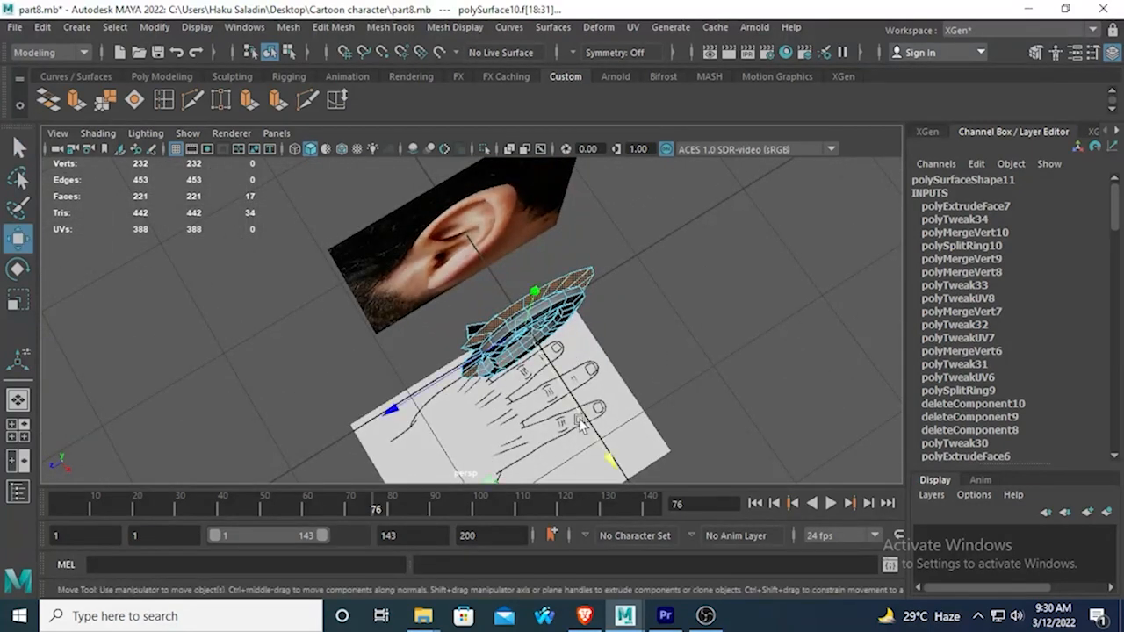
left_click_drag(617, 452, 446, 334)
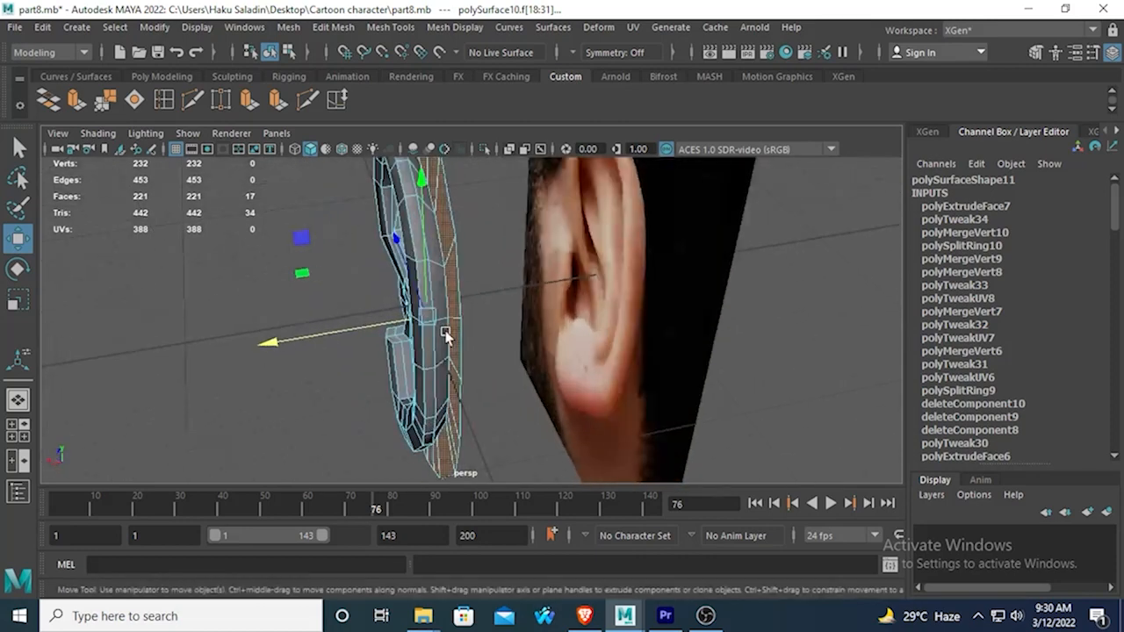
Insert two edge loops around the ear at the junction between the raised outer rim and the flat border.
left_click(170, 104)
left_click_drag(351, 274, 409, 294, "alt")
scroll(442, 270, "up", 3)
left_click(468, 243)
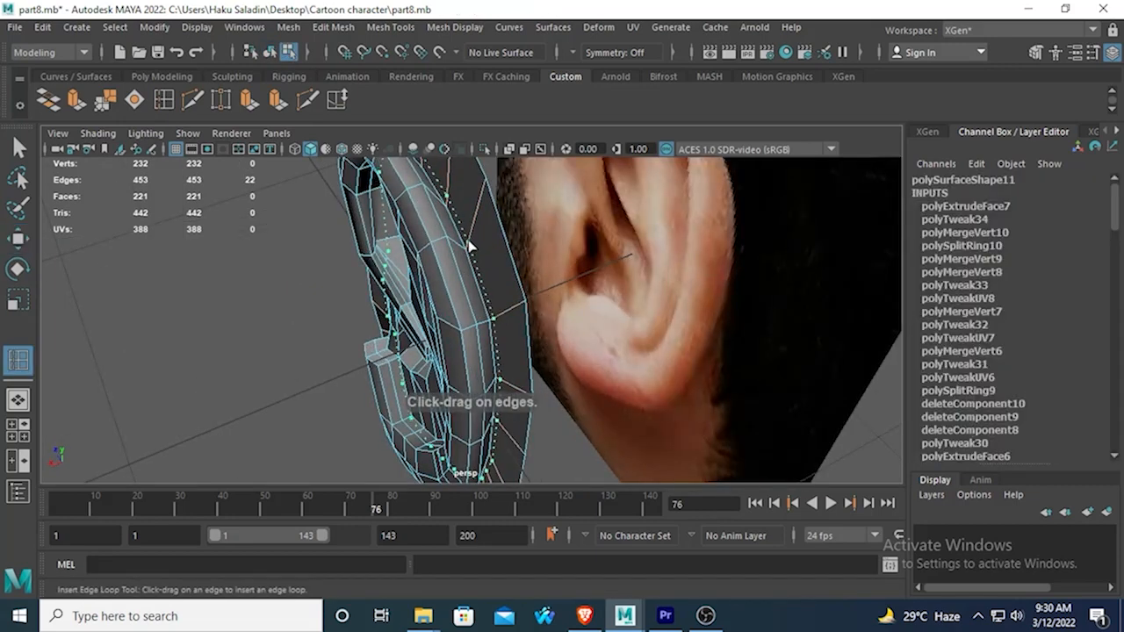
mouse_move(466, 252)
left_mouse_down("alt")
mouse_move(425, 270)
mouse_move(444, 261)
mouse_move(582, 281)
mouse_move(717, 264)
mouse_move(348, 292)
left_mouse_up("alt")
Inspect the ear against the reference from several angles, comparing the smooth preview with the unsmoothed mesh.
key("3")
left_click(19, 147)
right_click_drag(522, 175, 603, 138)
left_click(350, 348)
left_click_drag(349, 348, 317, 321, "alt")
mouse_move(316, 321)
left_mouse_down("alt")
mouse_move(454, 306)
mouse_move(570, 311)
mouse_move(584, 336)
left_mouse_up("alt")
left_click_drag(514, 277, 394, 269, "alt")
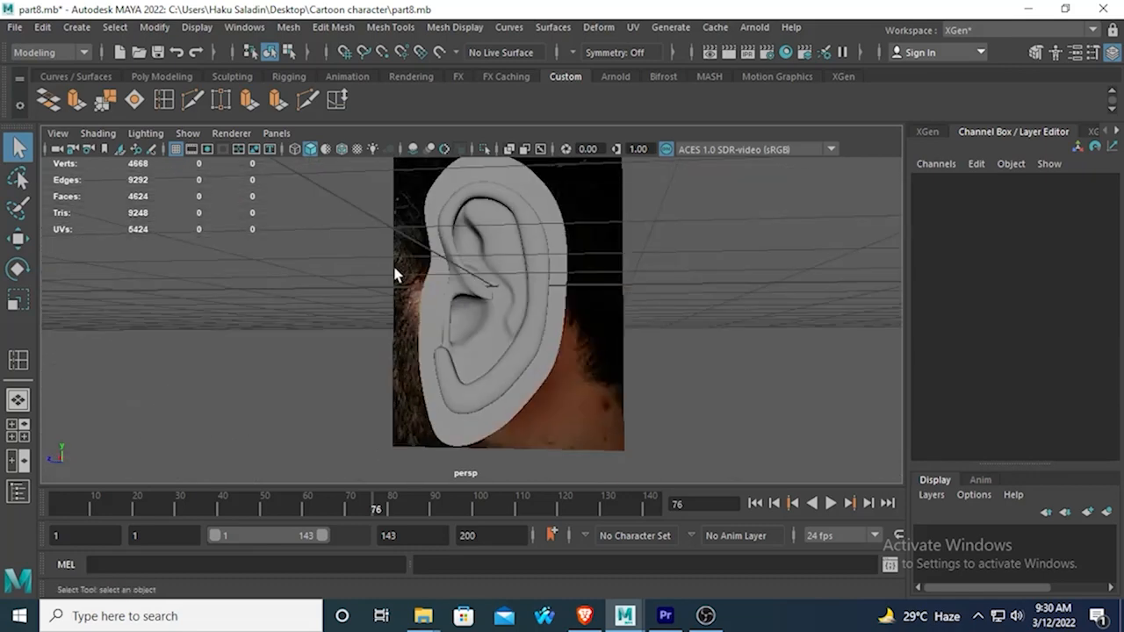
scroll(395, 269, "up", 2)
left_click(523, 331)
key("1")
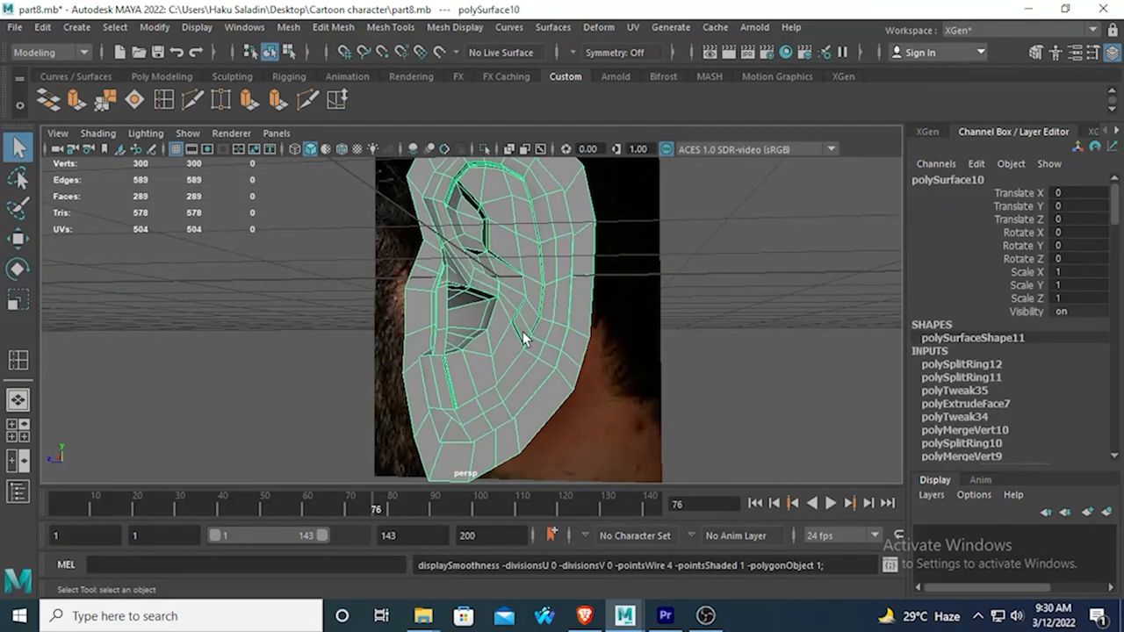
left_click_drag(495, 321, 543, 358, "alt")
key("3")
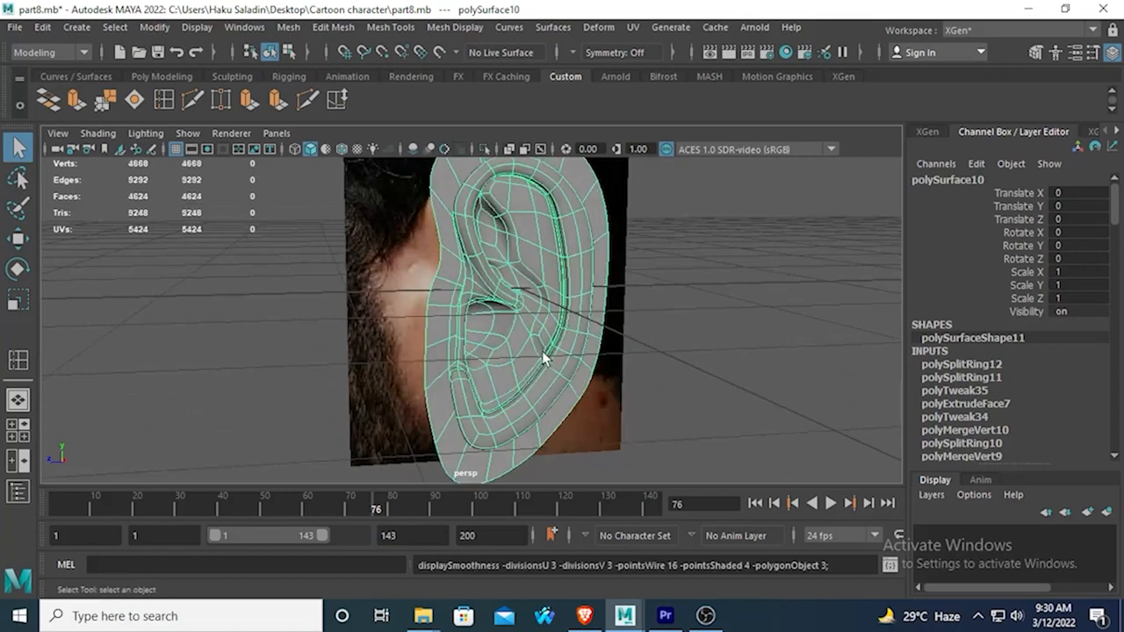
left_click_drag(538, 263, 548, 505, "alt")
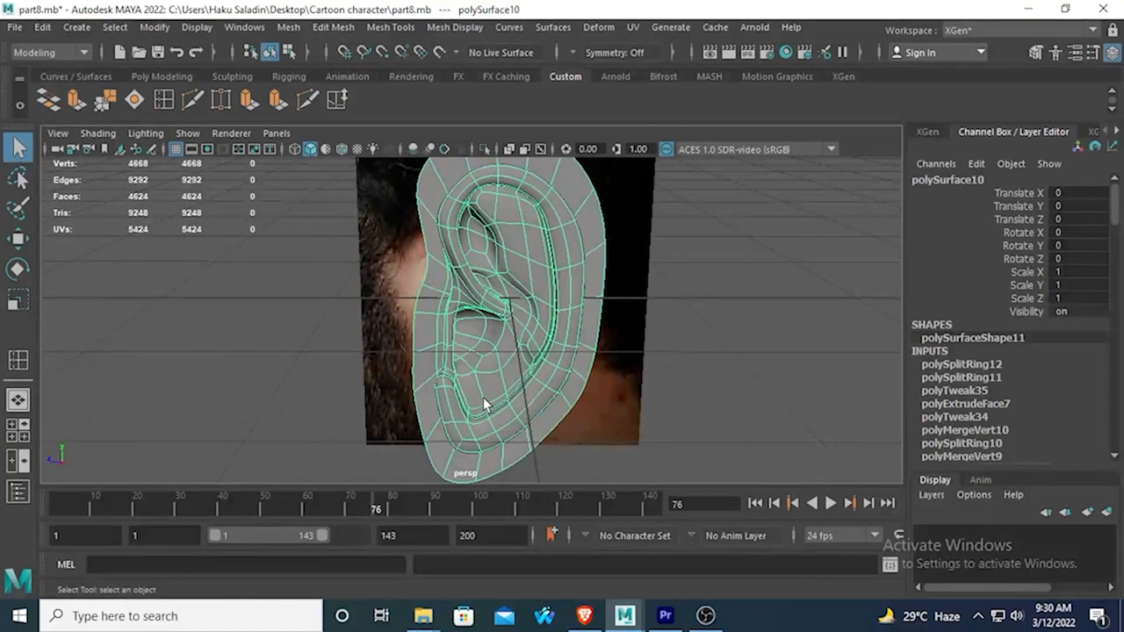
Select eight faces across the lower concha and lower rim over the reference in the unsmoothed side view.
key("space")
key("space")
left_click_drag(605, 278, 592, 204, "alt")
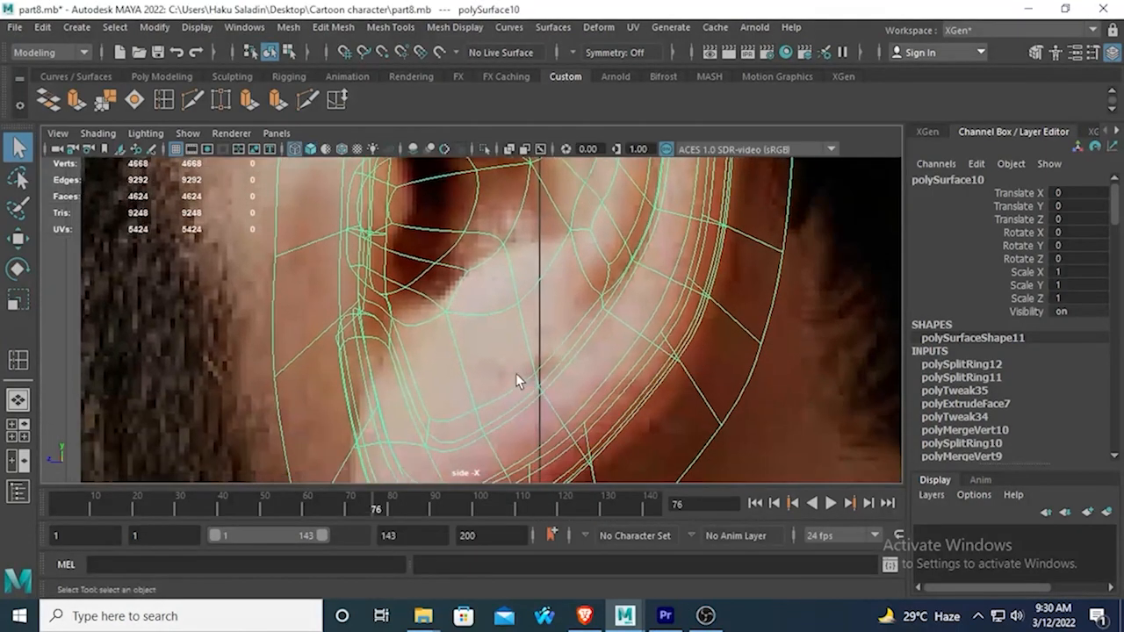
left_click_drag(507, 303, 529, 222, "alt")
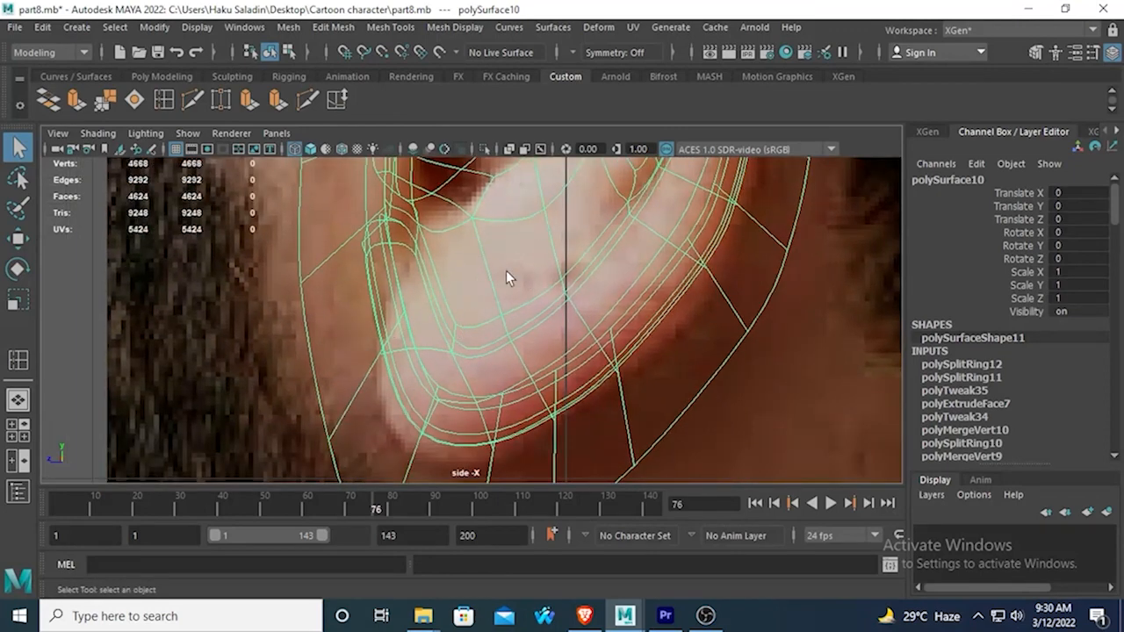
middle_click_drag(506, 270, 551, 312, "alt")
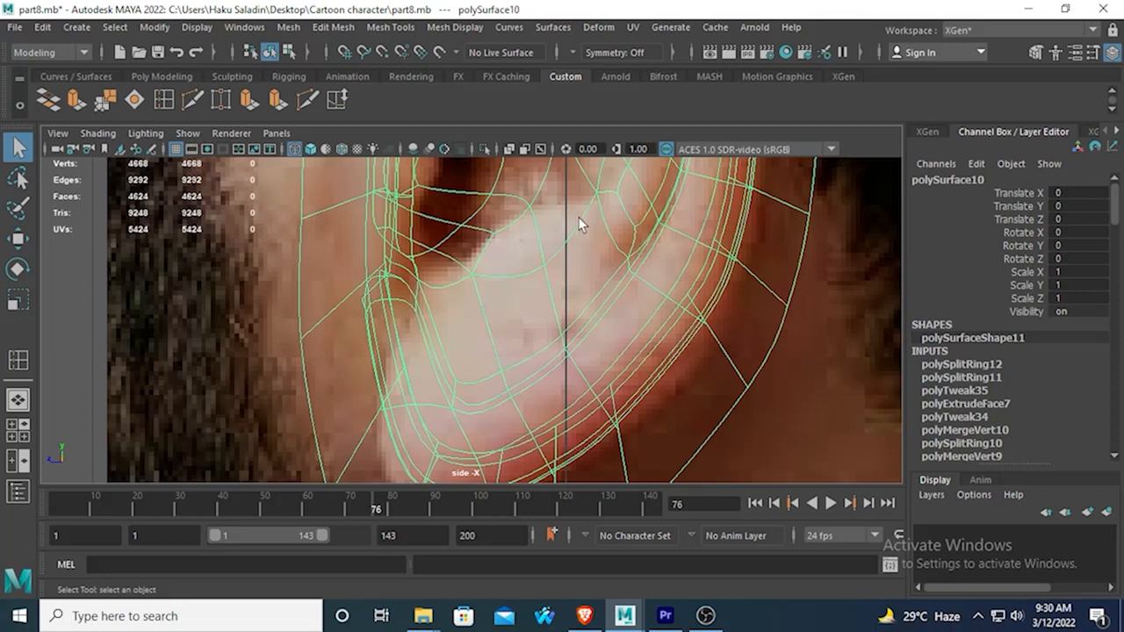
right_click_drag(576, 219, 575, 211)
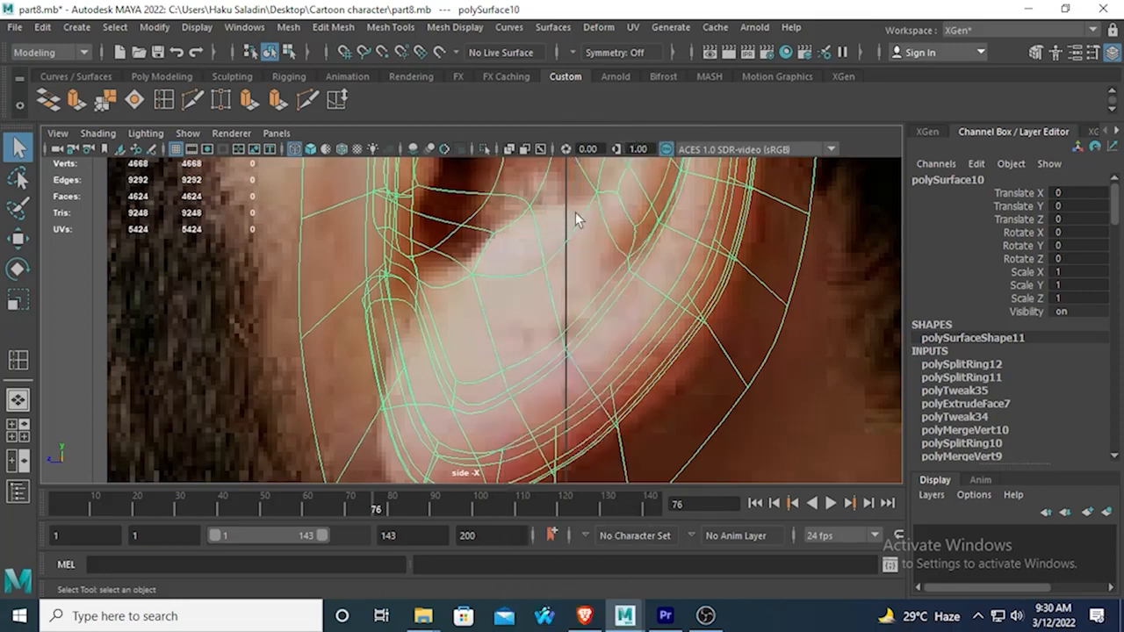
key("1")
mouse_move(599, 229)
middle_mouse_down("alt")
mouse_move(607, 293)
mouse_move(601, 247)
middle_mouse_up("alt")
left_click(588, 268, "shift")
left_click(619, 314, "shift")
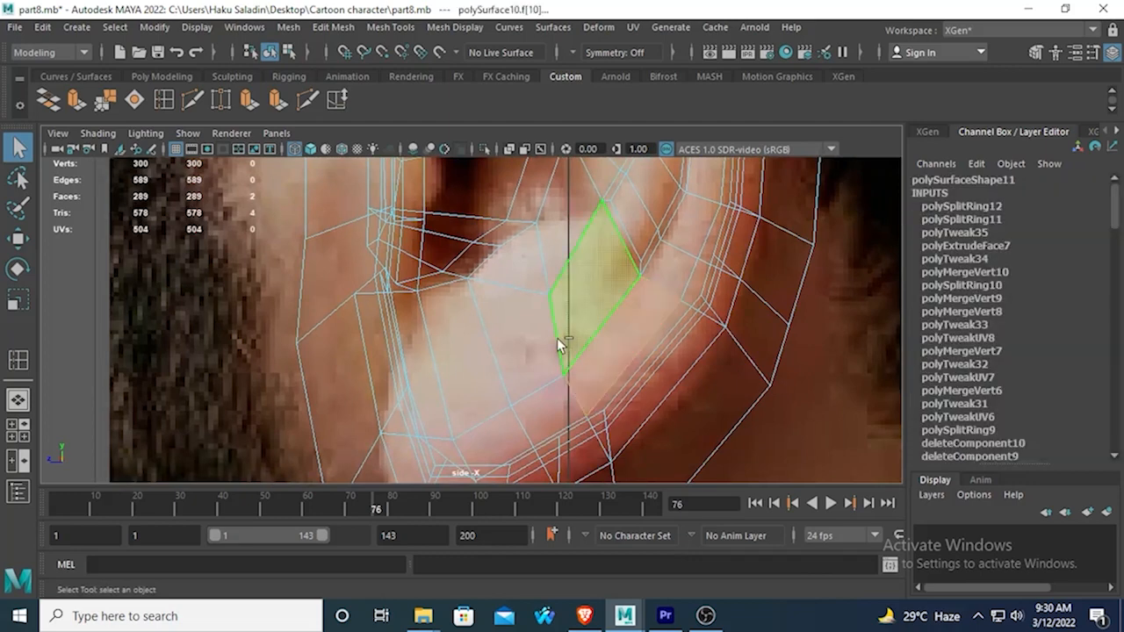
left_click(502, 328, "shift")
left_click(453, 334, "shift")
left_click(432, 381, "shift")
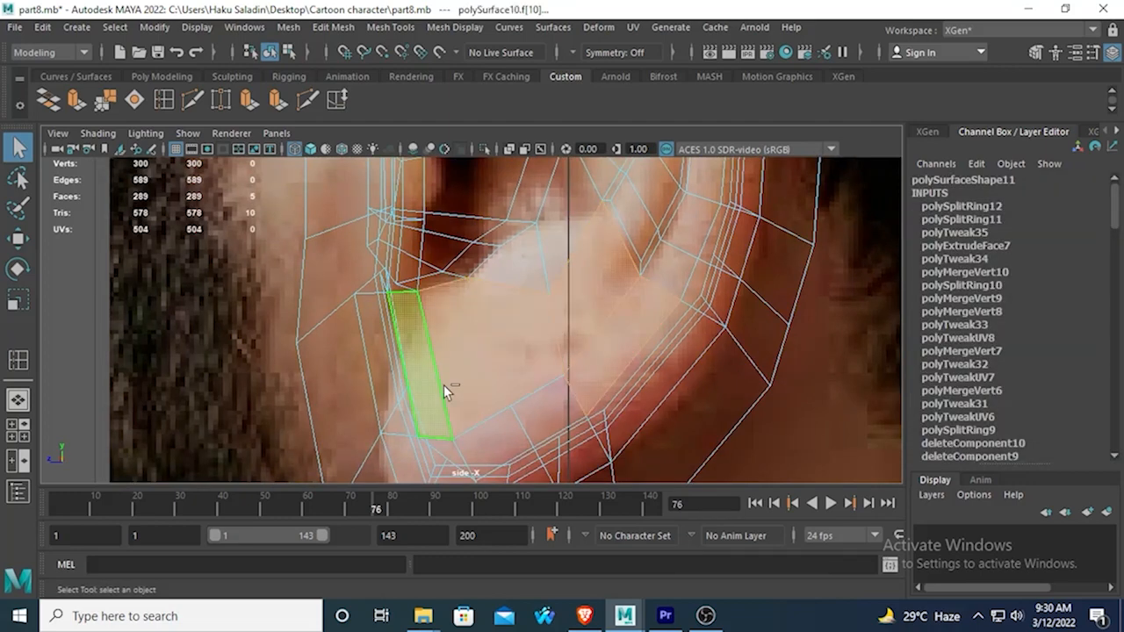
left_click(479, 445, "shift")
left_click(568, 400, "shift")
scroll(629, 213, "down", 3)
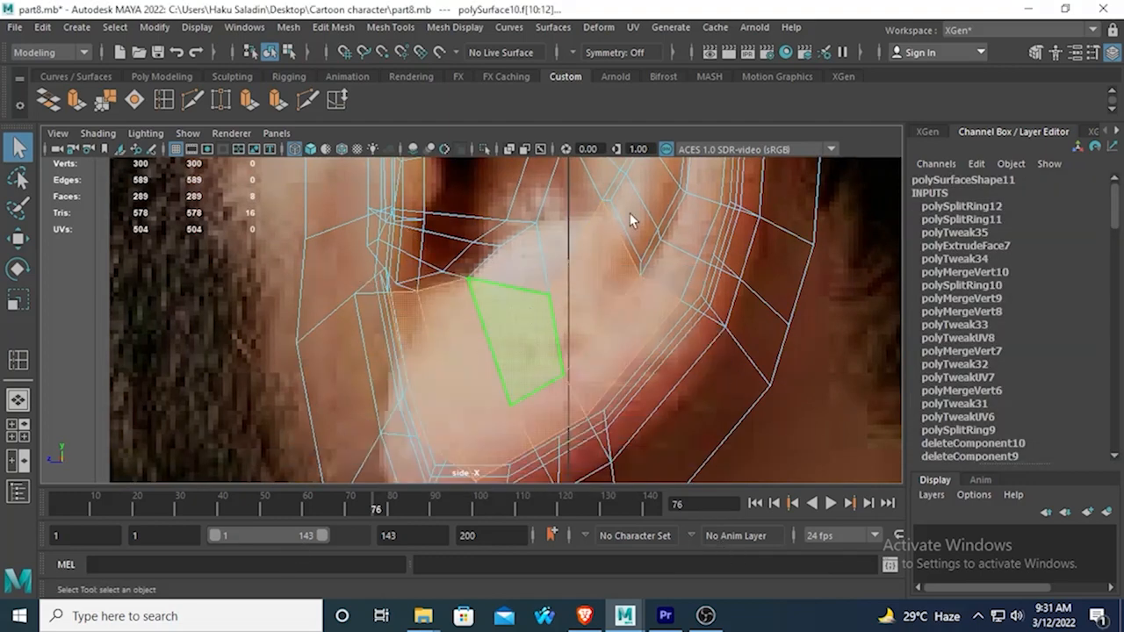
Examine the selected lower ear faces from several angles in perspective and compare their depth with the ear reference.
key("space")
key("space")
left_click_drag(504, 382, 524, 277, "alt")
right_click_drag(524, 277, 582, 313, "alt")
left_click_drag(582, 314, 540, 325, "alt")
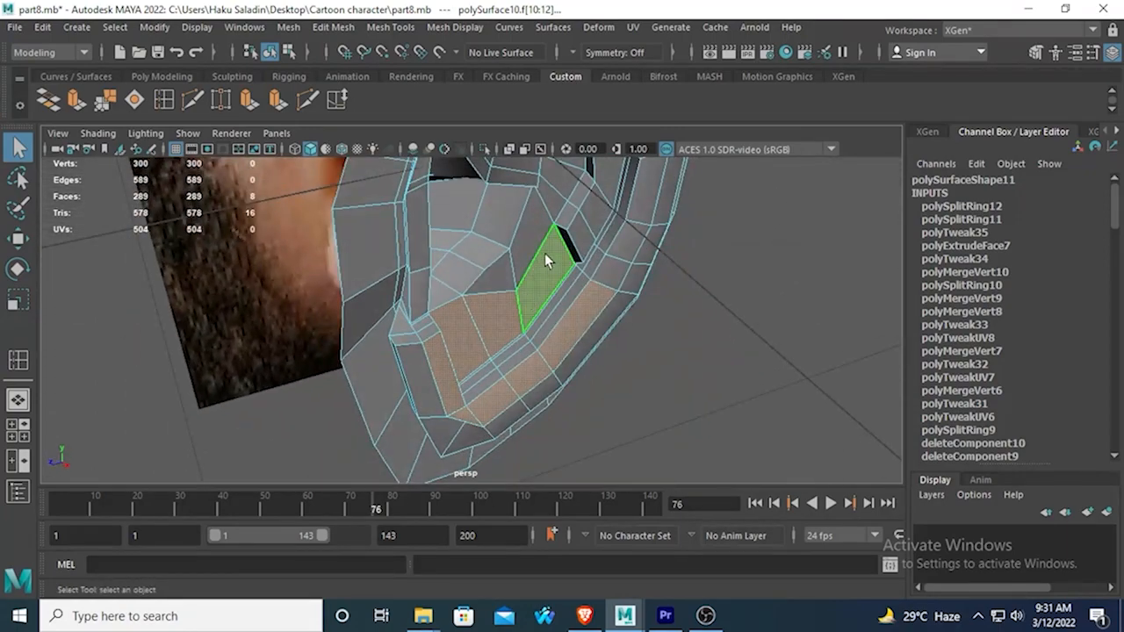
mouse_move(544, 260)
left_mouse_down("alt")
mouse_move(497, 254)
mouse_move(477, 233)
mouse_move(489, 211)
mouse_move(553, 199)
mouse_move(594, 234)
mouse_move(574, 264)
mouse_move(488, 258)
mouse_move(464, 243)
mouse_move(527, 263)
left_mouse_up("alt")
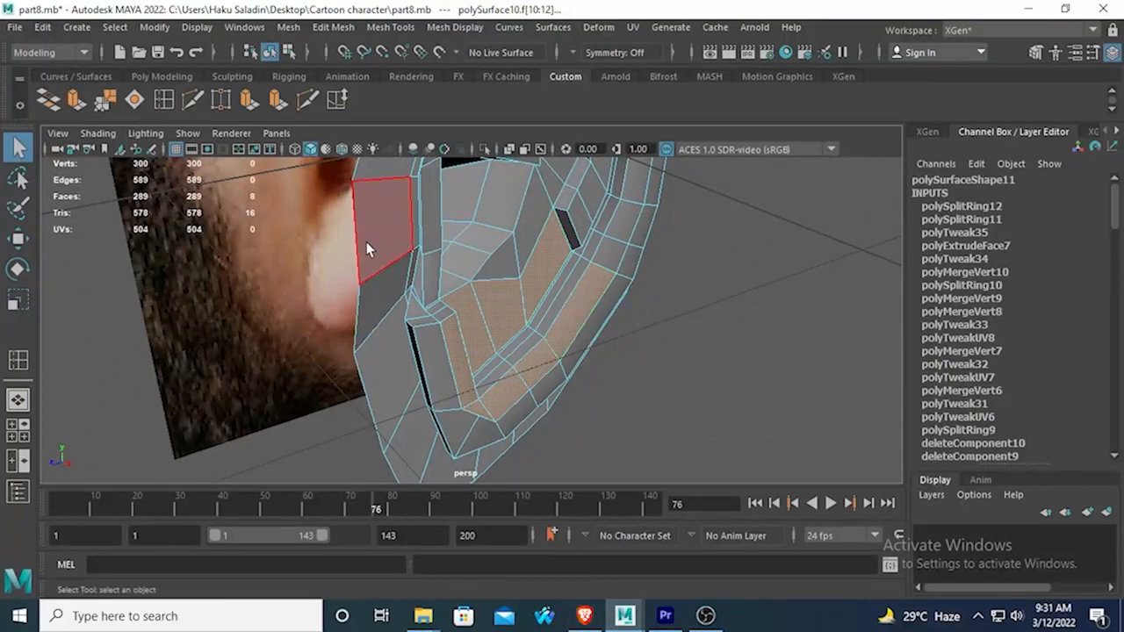
left_click_drag(366, 242, 468, 311, "alt")
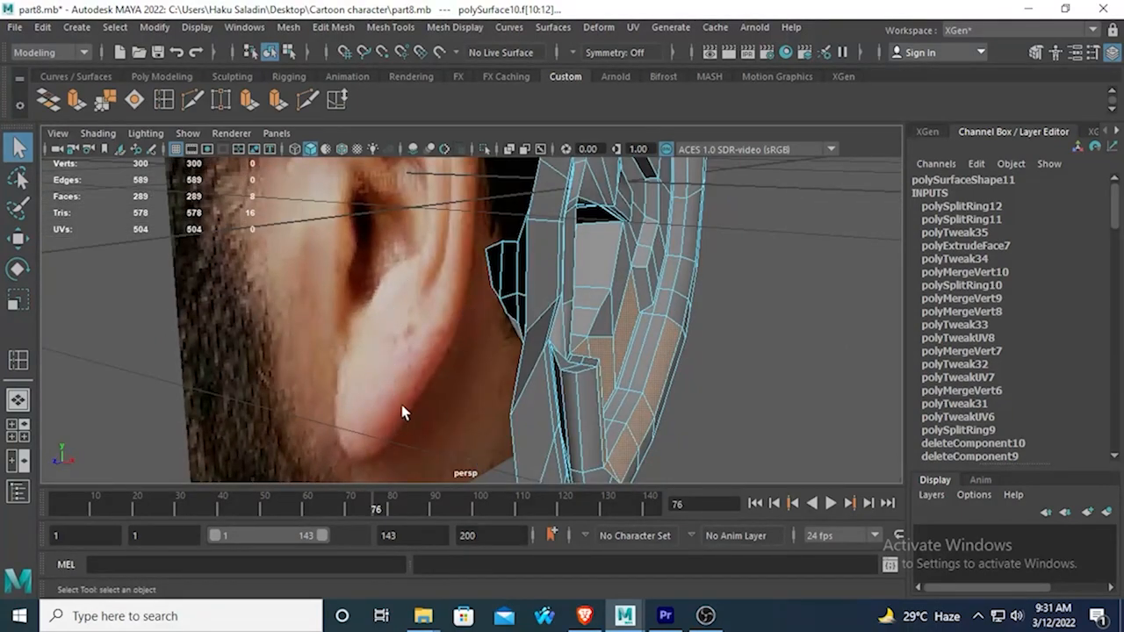
left_click_drag(586, 423, 503, 355, "alt")
middle_click_drag(503, 356, 532, 303, "alt")
left_click_drag(532, 303, 563, 370, "alt")
middle_click_drag(591, 407, 585, 347, "alt")
scroll(586, 347, "up", 3)
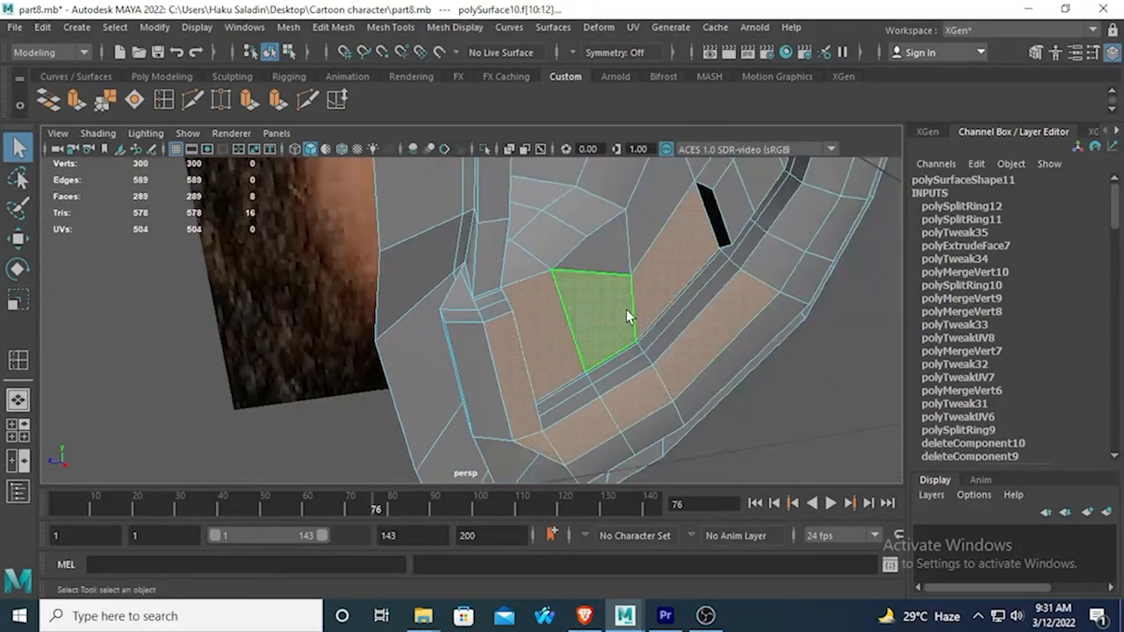
Try to move only the three lower concha faces beside the inner rim outward along X.
left_click(599, 301)
left_click(527, 337, "shift")
left_click_drag(528, 337, 472, 384, "alt")
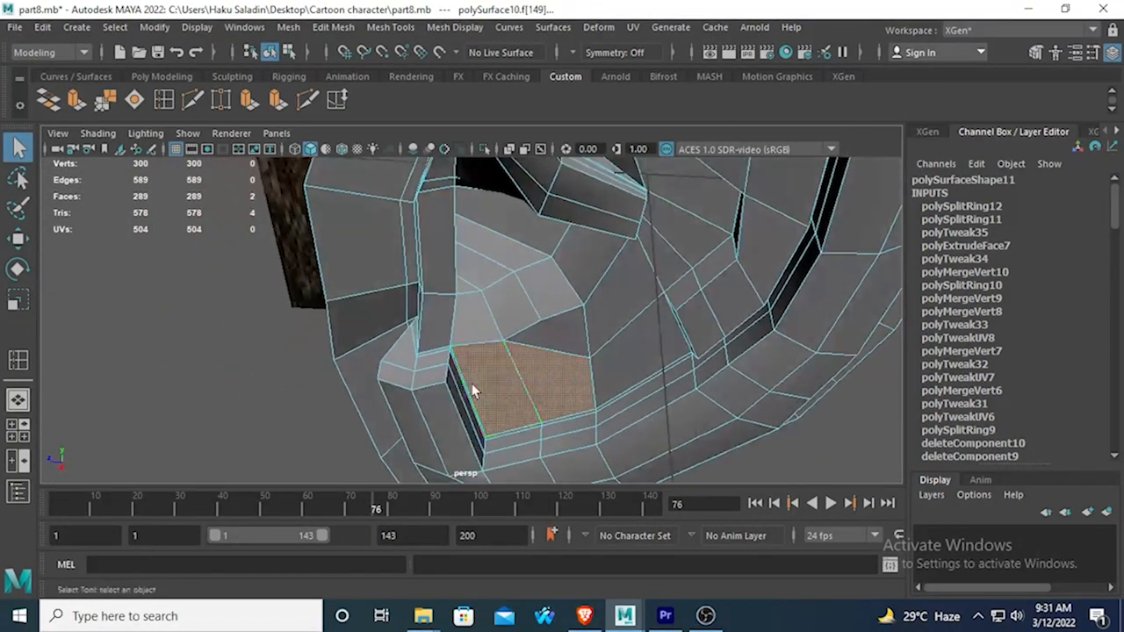
left_click(648, 360, "shift")
left_click_drag(559, 389, 625, 395, "alt")
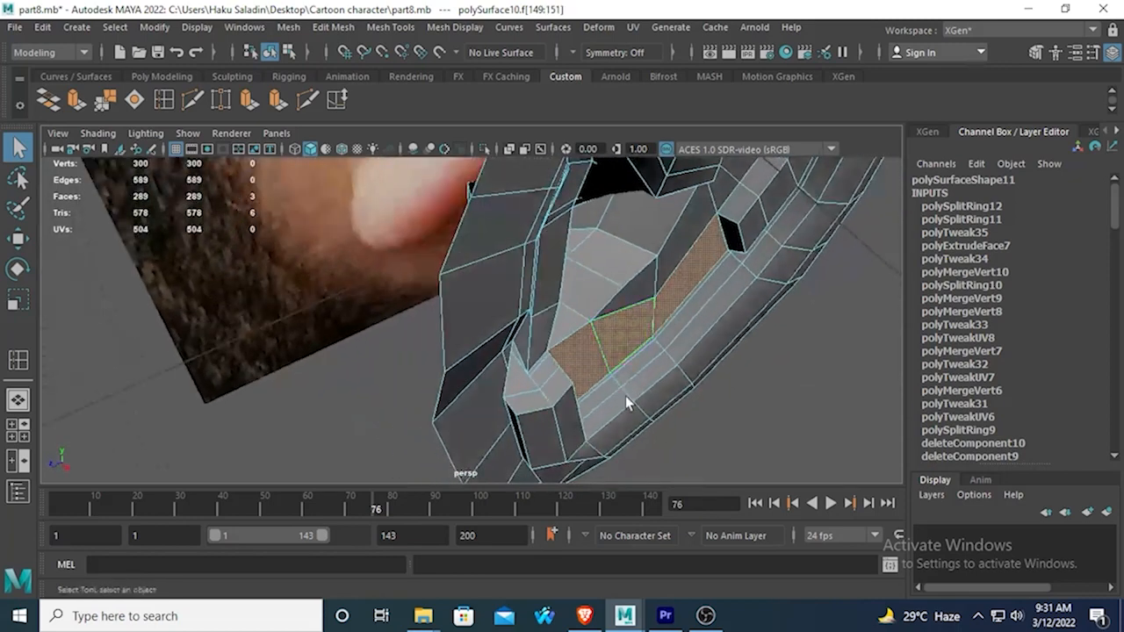
left_click(16, 241)
left_click_drag(732, 424, 762, 444)
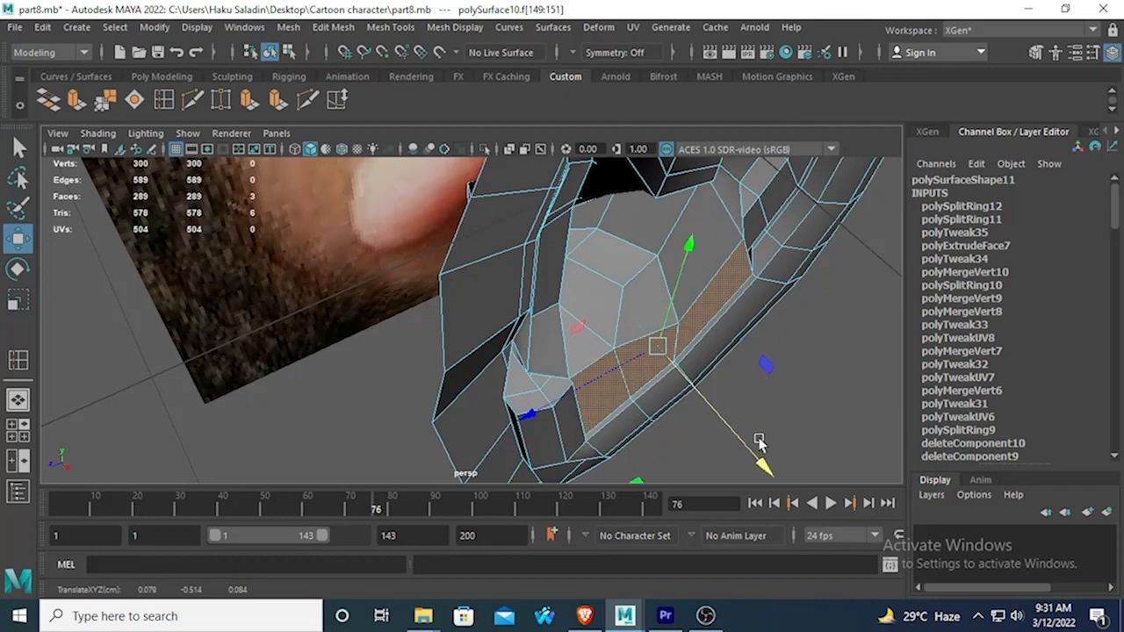
Inspect the moved concha area in smooth mesh preview with the ear deselected.
key("3")
left_click_drag(708, 404, 602, 318, "alt")
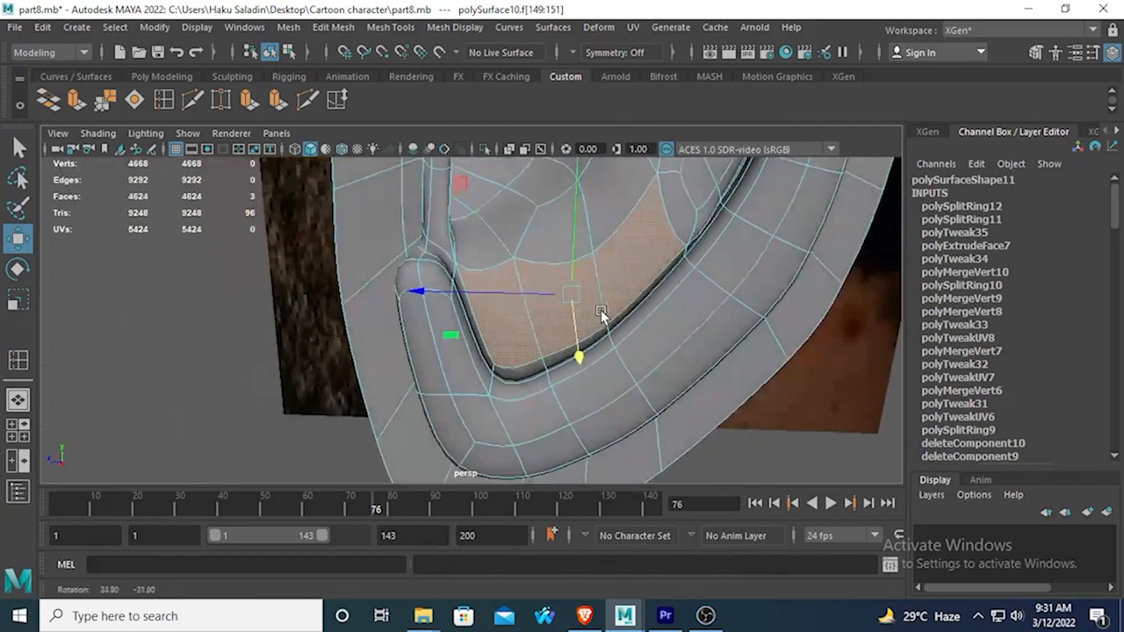
right_click_drag(531, 289, 694, 107)
left_click(228, 346)
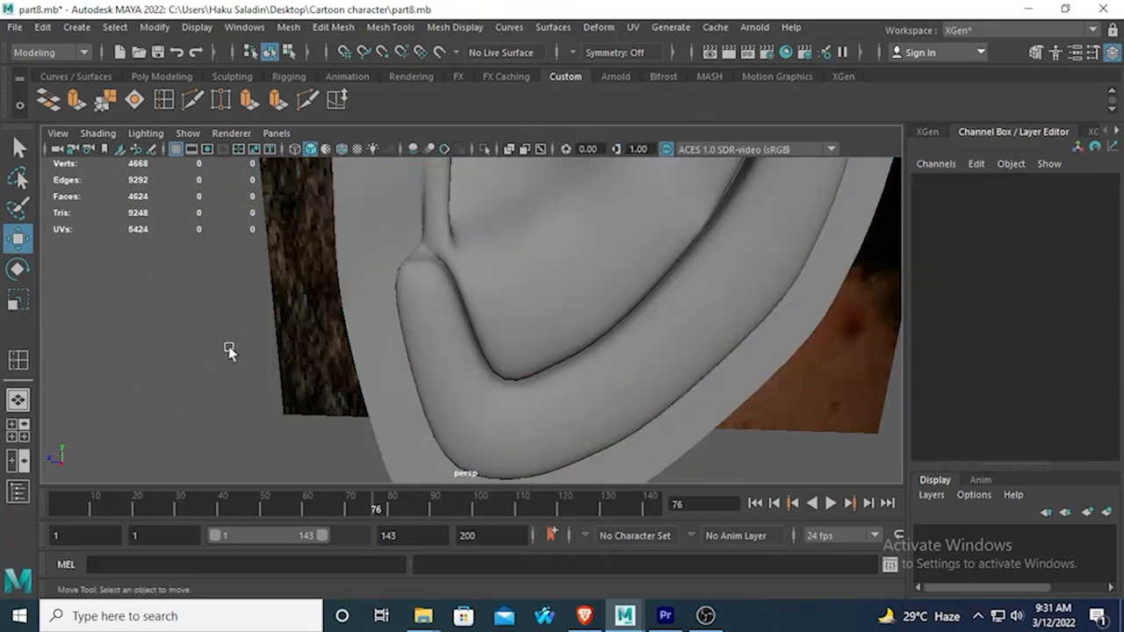
left_click_drag(228, 346, 472, 346, "alt")
Undo the concha face move and its selection, and deselect the ear for a closer view of the lobe.
key("ctrl+z")
key("ctrl+z")
key("ctrl+z")
key("ctrl+z")
key("ctrl+z")
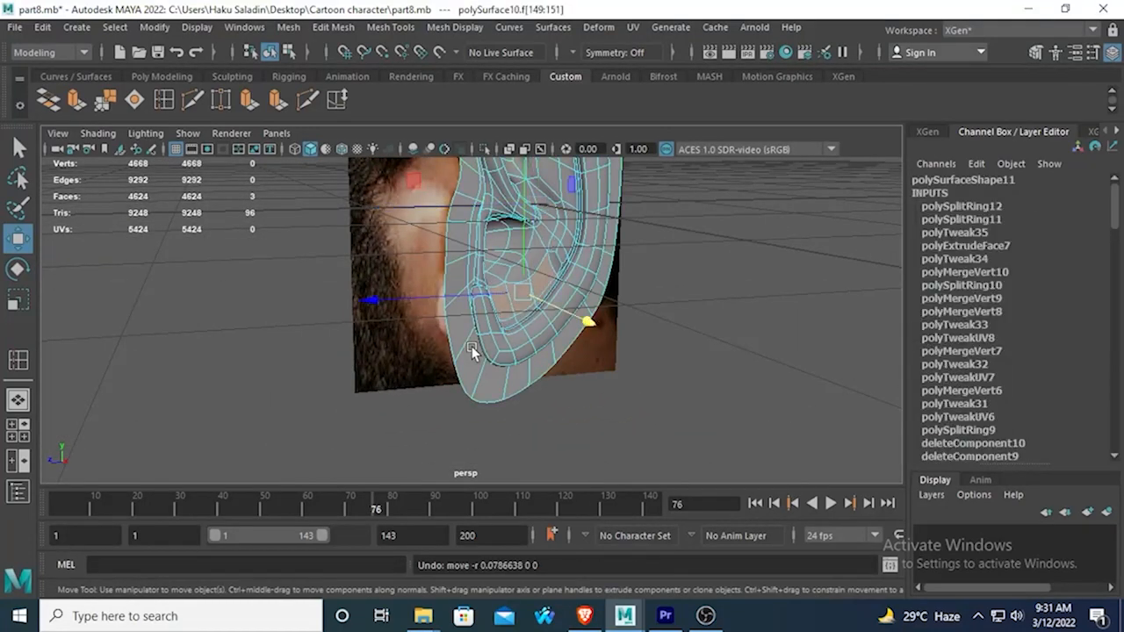
left_click_drag(469, 328, 381, 334, "alt")
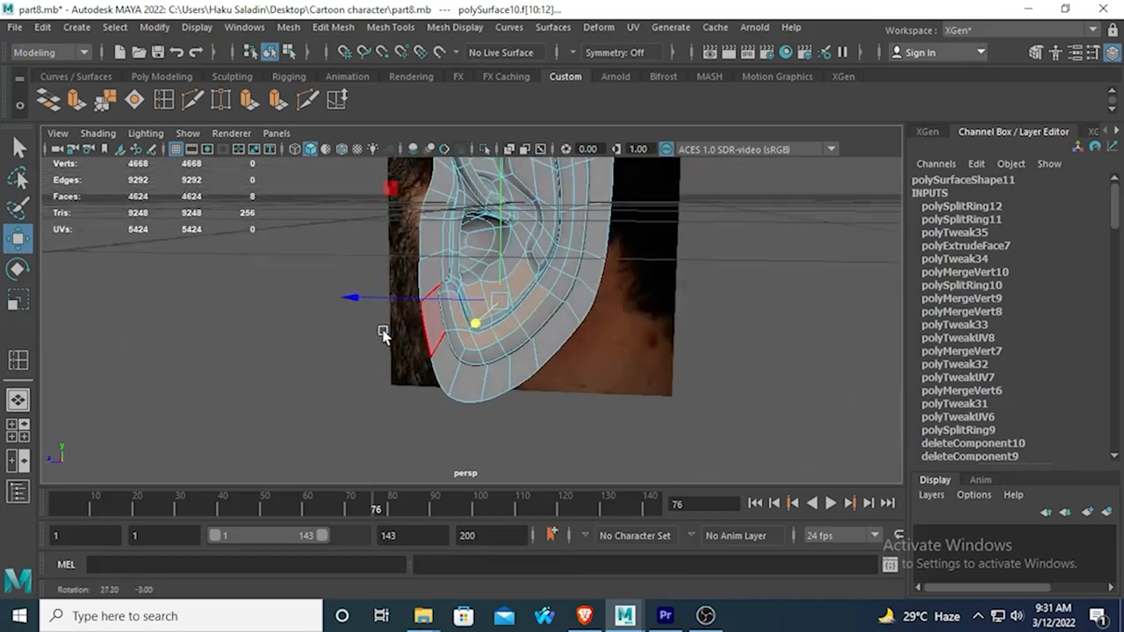
scroll(413, 333, "up", 4)
left_click(327, 358)
scroll(360, 351, "up", 3)
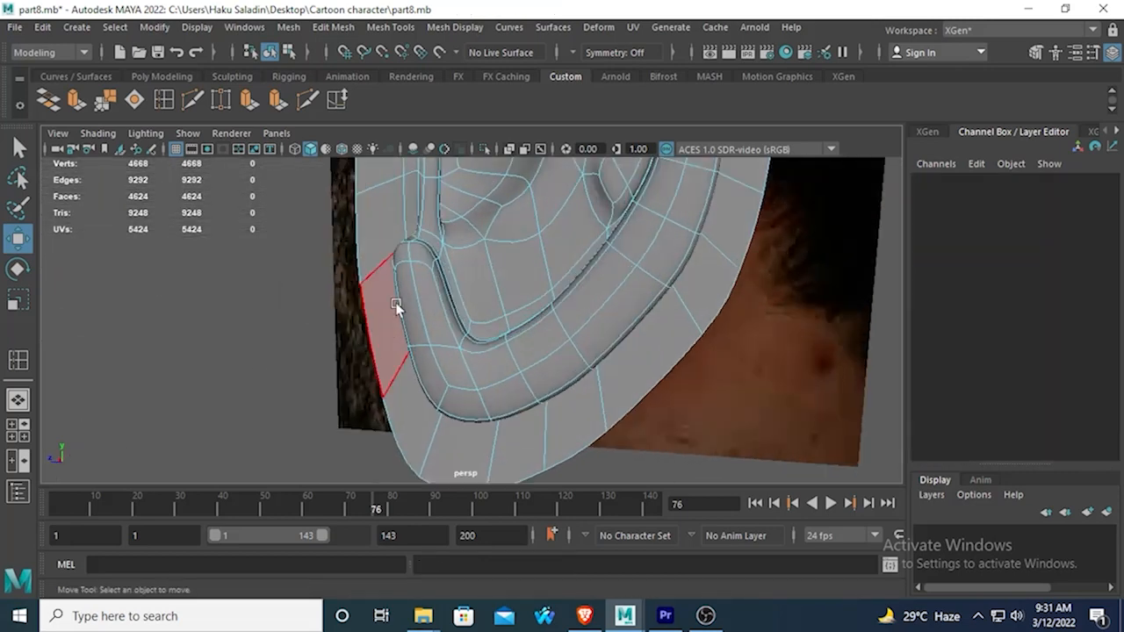
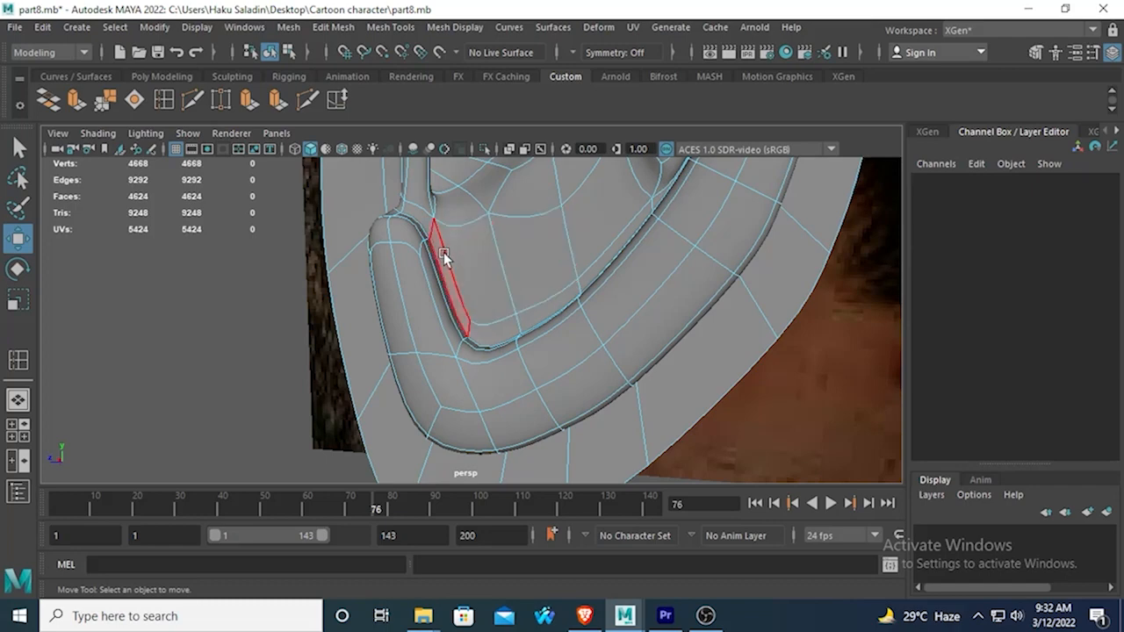
Shift the vertices at both ends of the lower concha's front edge toward the back of the ear in the side view.
key("1")
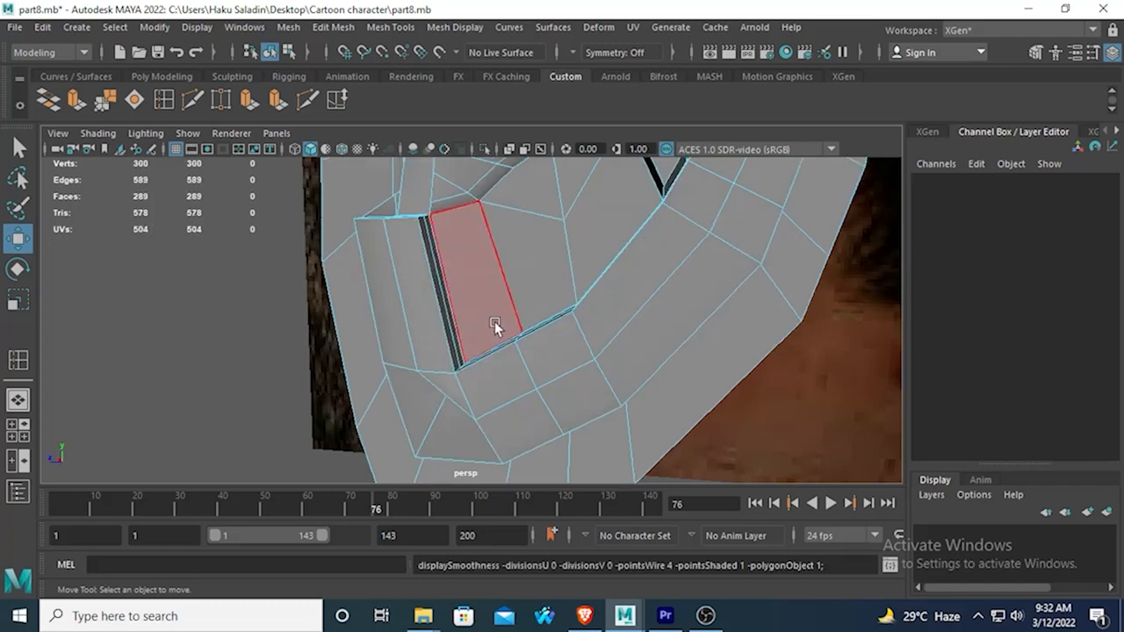
right_click_drag(460, 161, 388, 158)
left_click_drag(377, 303, 548, 341, "alt")
left_click_drag(548, 341, 512, 358, "alt")
mouse_move(426, 228)
left_mouse_down("alt")
mouse_move(459, 243)
mouse_move(526, 237)
mouse_move(518, 224)
mouse_move(411, 246)
mouse_move(446, 240)
left_mouse_up("alt")
key("space")
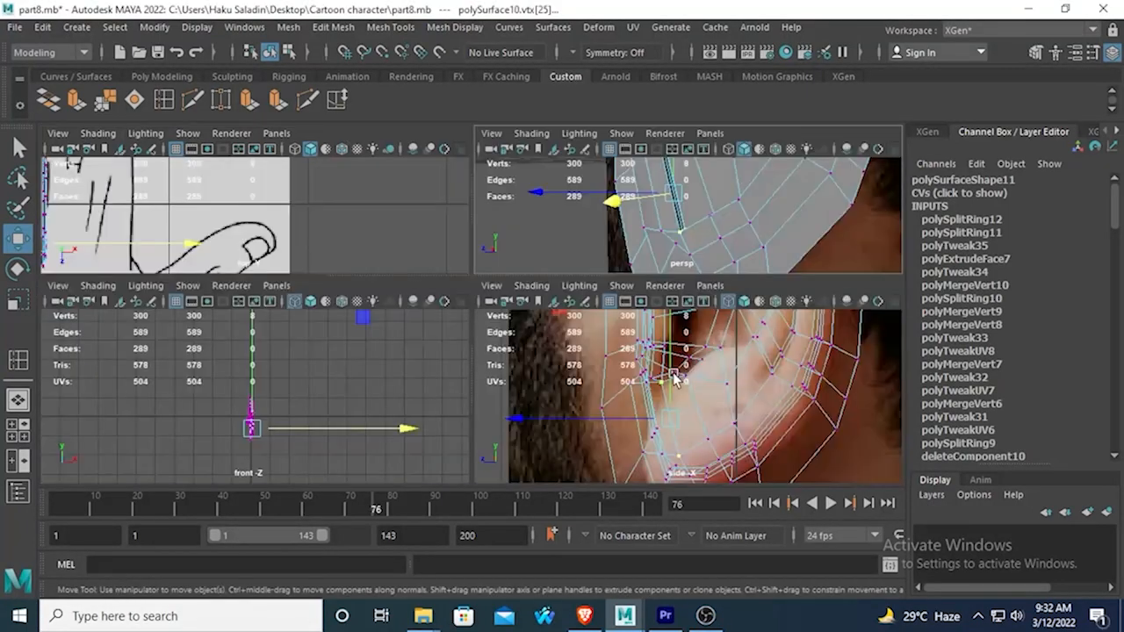
key("space")
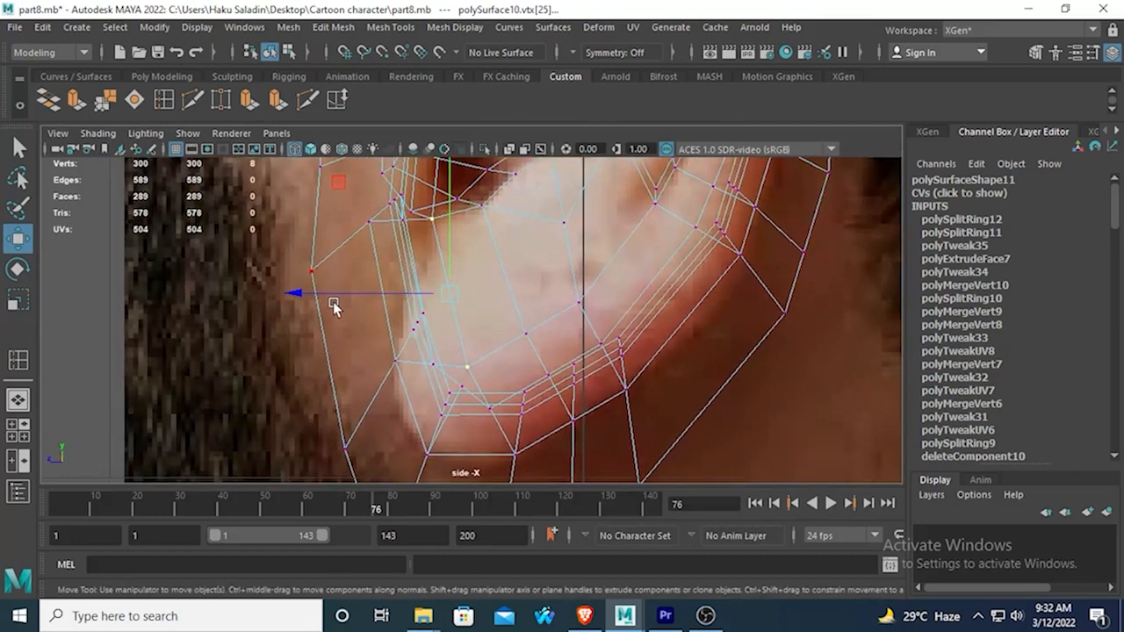
left_click_drag(305, 295, 336, 278)
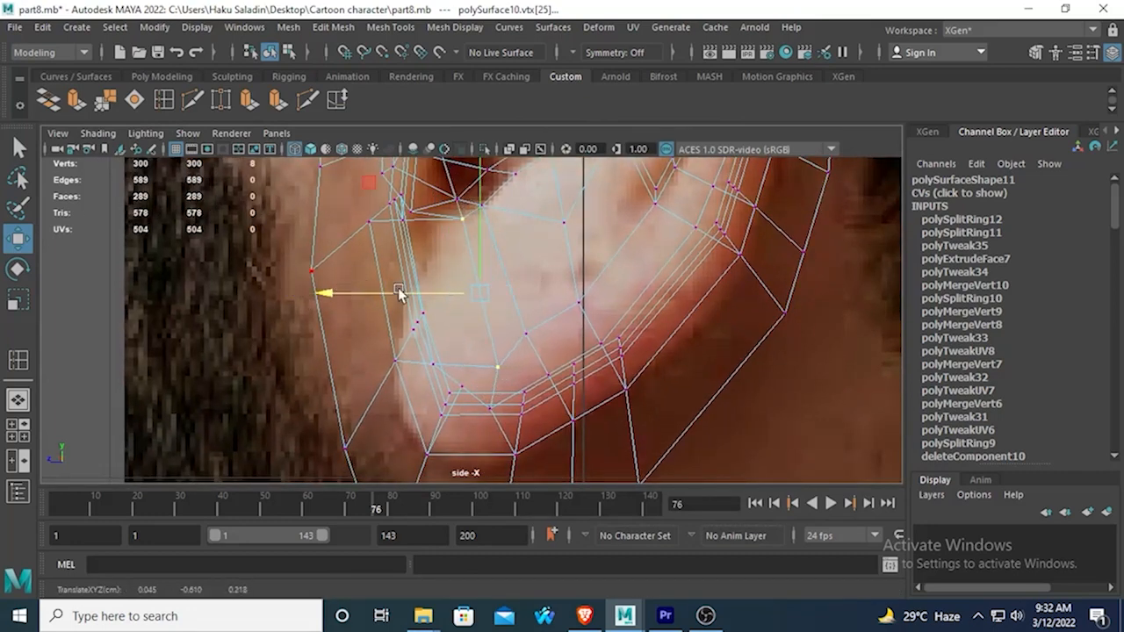
Add the neighbouring concha vertices to the selection and shift them all slightly toward the back of the ear and upward.
left_click(481, 205, "shift")
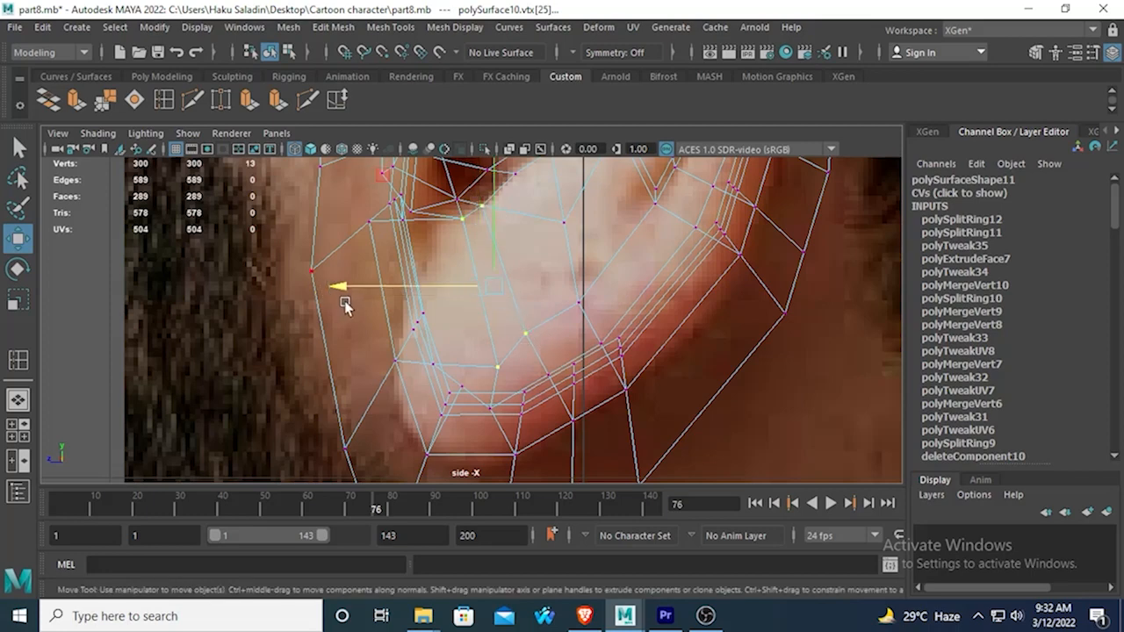
left_click(374, 267)
key("ctrl+z")
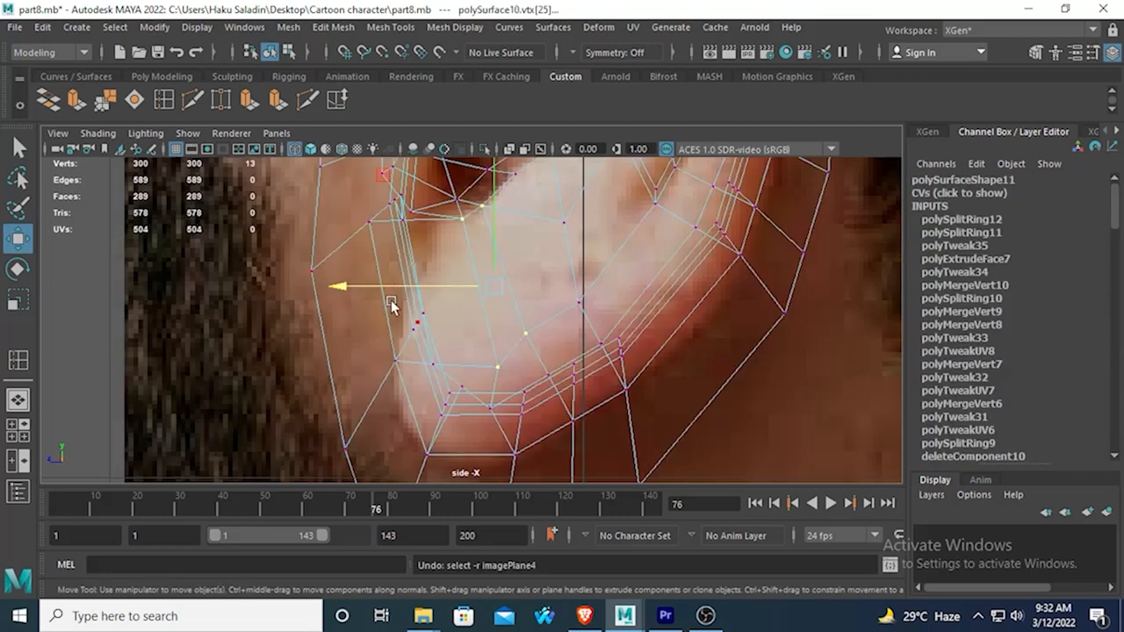
left_click_drag(341, 290, 371, 285)
middle_click_drag(449, 265, 443, 278, "alt")
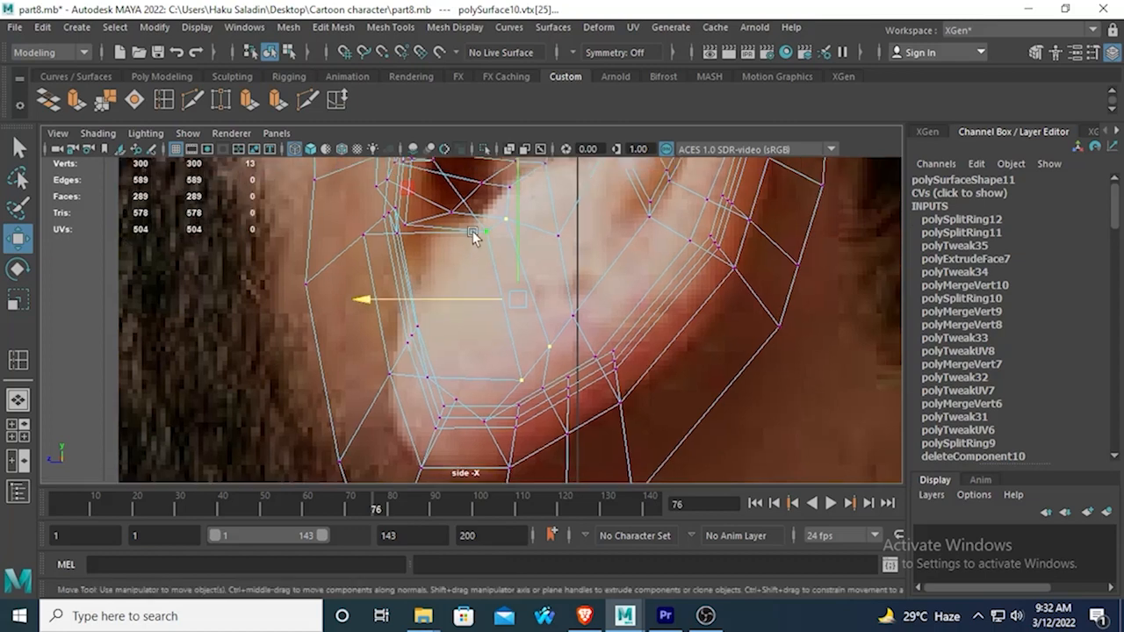
left_click_drag(521, 175, 522, 155)
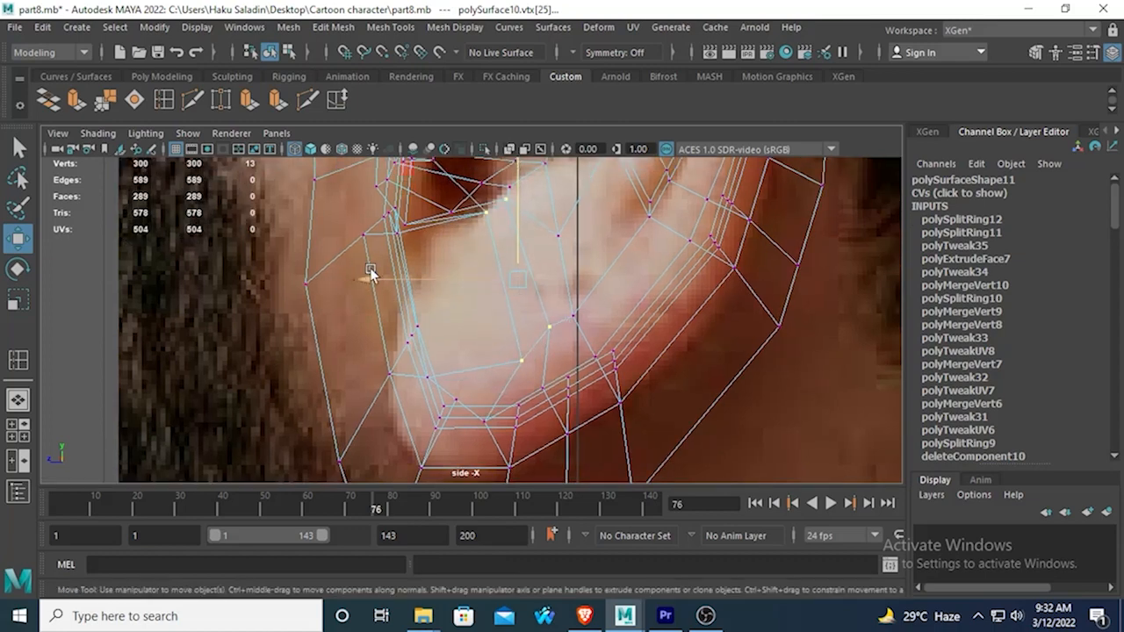
left_click_drag(370, 273, 367, 276)
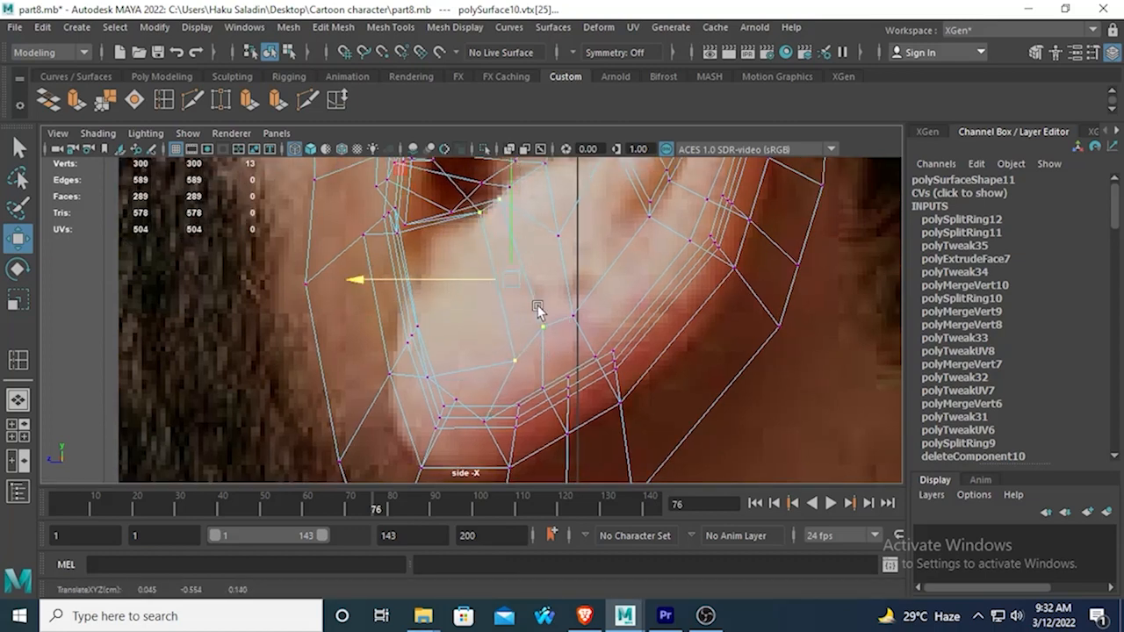
Lower the concha vertices beside the inner rim slightly in the side view, and return to the perspective view.
left_click(542, 327)
left_click_drag(540, 326, 542, 338)
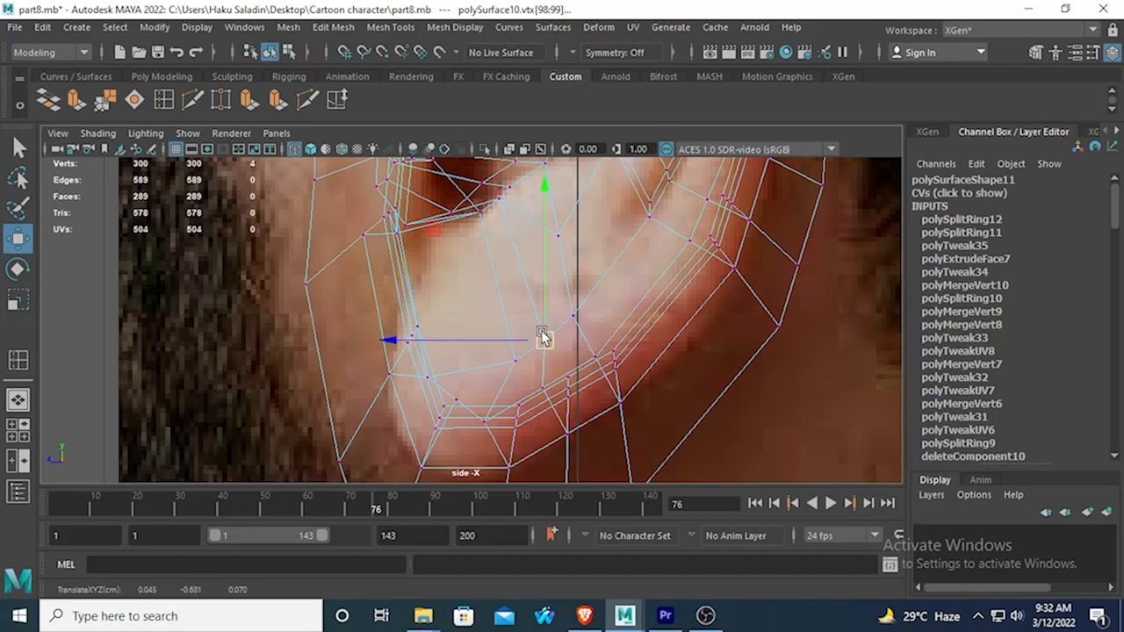
key("space")
key("space")
left_click_drag(623, 268, 667, 281, "alt")
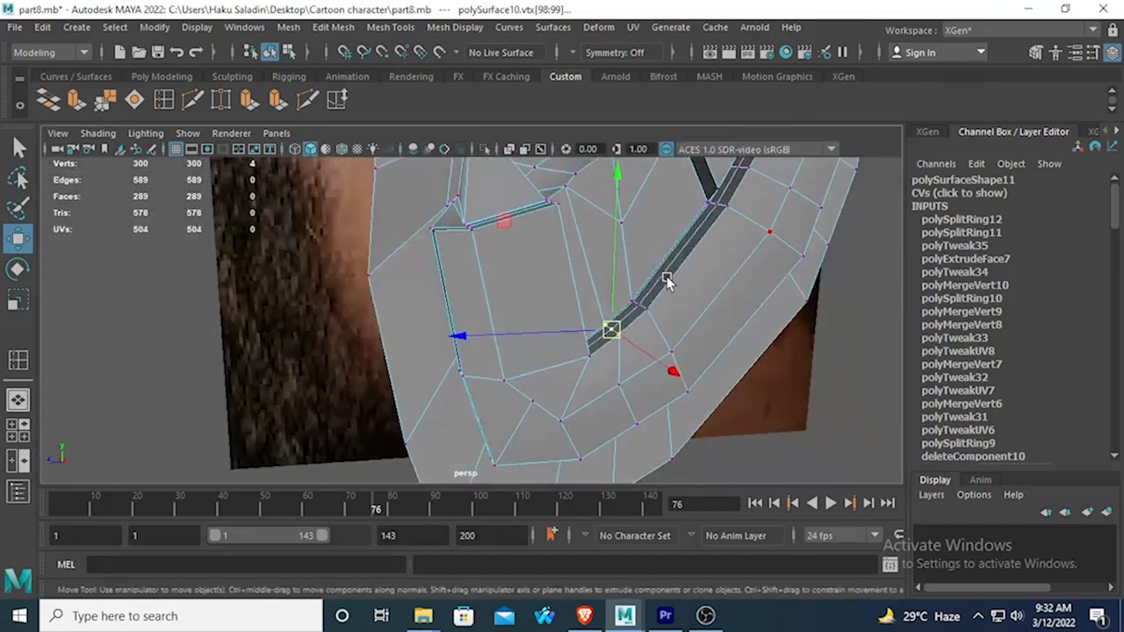
Inspect the adjusted lower concha and lobe in smooth mesh preview from several angles with the ear deselected.
key("3")
right_click_drag(666, 276, 610, 139, "alt")
left_click(706, 247)
scroll(710, 248, "down", 4)
left_click_drag(709, 248, 475, 277, "alt")
scroll(548, 281, "up", 5)
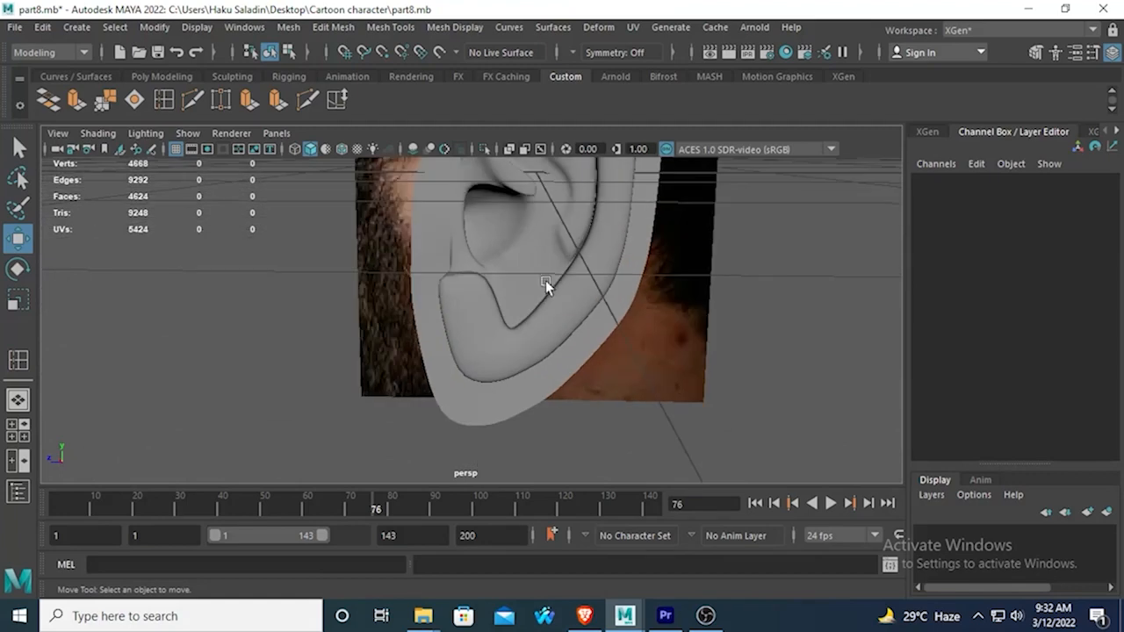
scroll(545, 290, "up", 3)
mouse_move(501, 334)
left_mouse_down("alt")
mouse_move(497, 297)
mouse_move(572, 296)
mouse_move(481, 317)
mouse_move(480, 331)
mouse_move(482, 296)
mouse_move(497, 316)
mouse_move(602, 321)
mouse_move(497, 314)
left_mouse_up("alt")
scroll(511, 310, "up", 3)
scroll(481, 331, "down", 4)
scroll(480, 331, "up", 4)
Try to extrude the five concha faces below the ear canal by about 0.07 in local Z with smooth preview on.
left_click(502, 322)
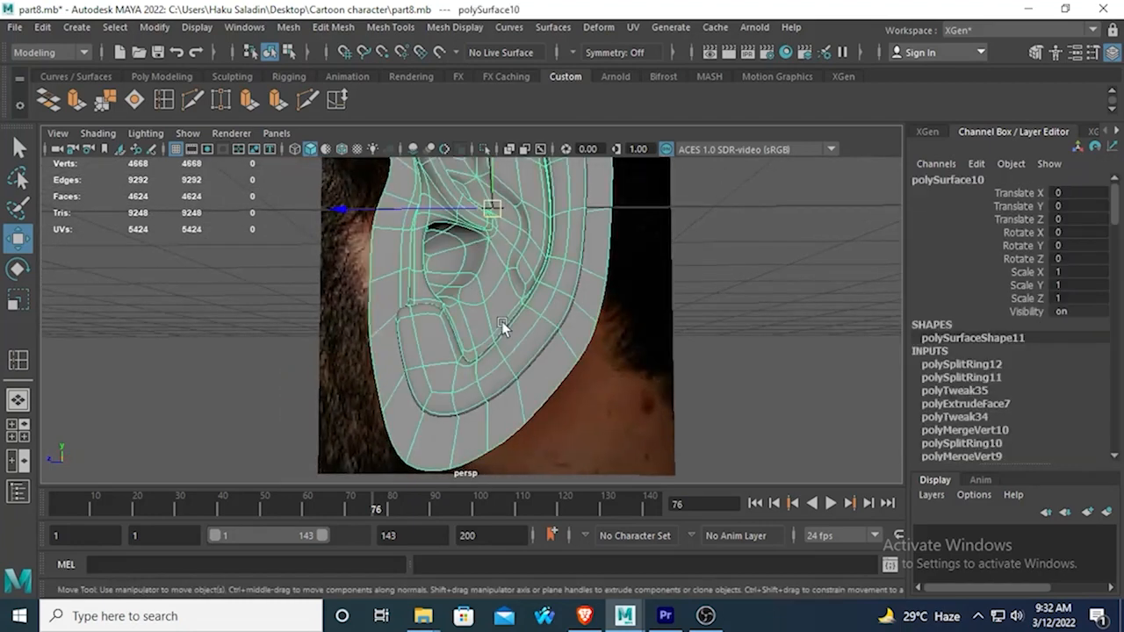
key("1")
scroll(504, 322, "up", 3)
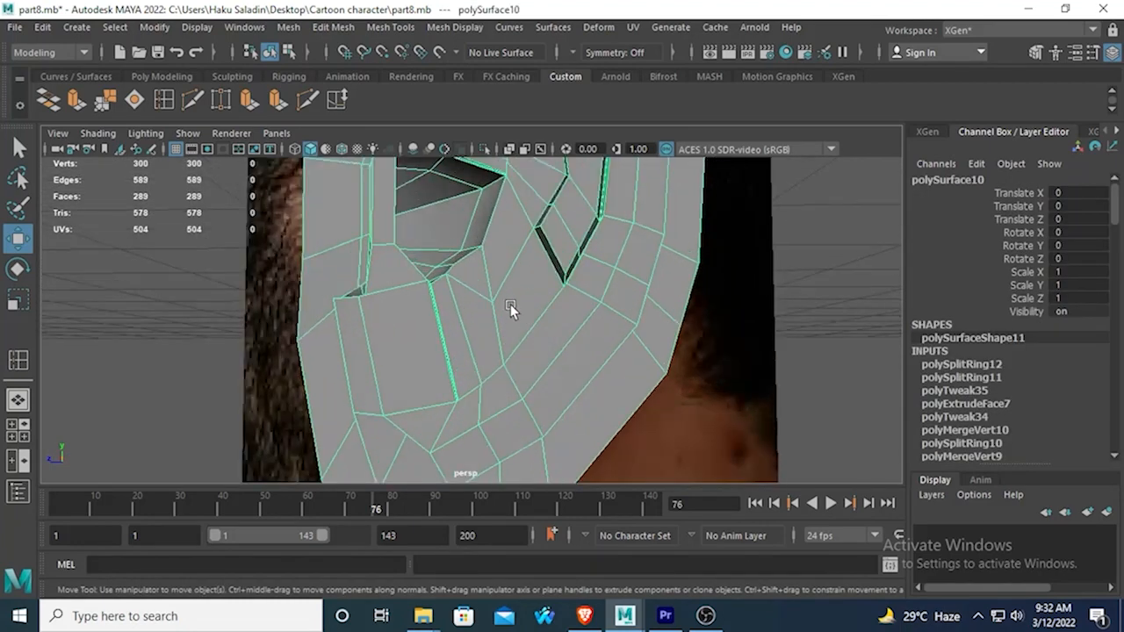
right_click_drag(505, 197, 508, 221)
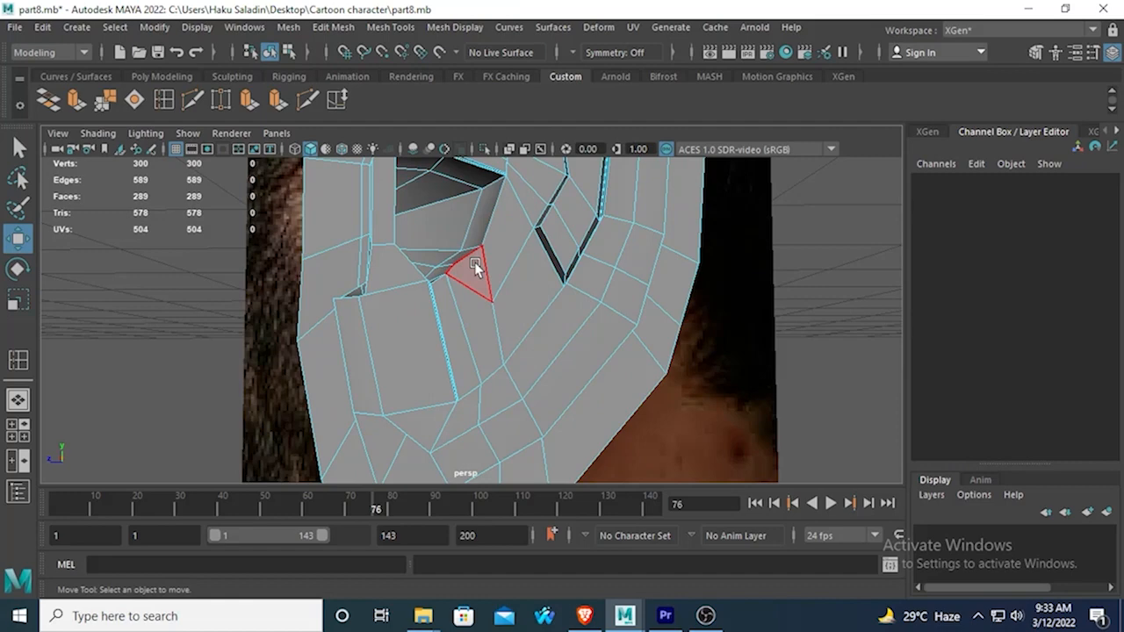
left_click(474, 263)
left_click(473, 301, "shift")
left_click(442, 306, "shift")
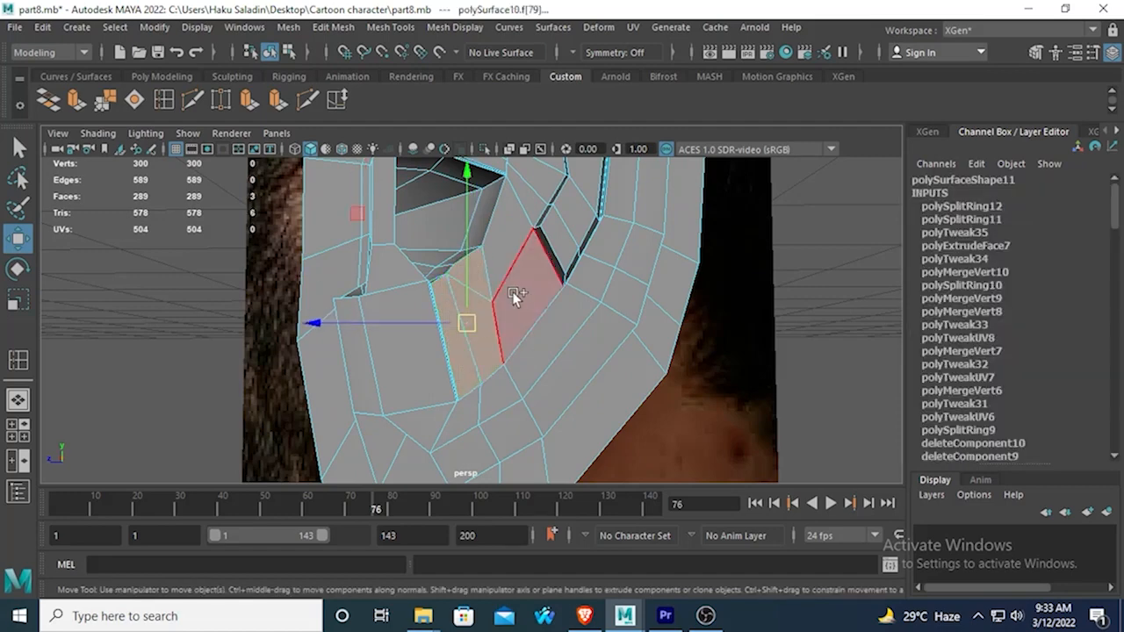
left_click(515, 292, "shift")
left_click(508, 250, "shift")
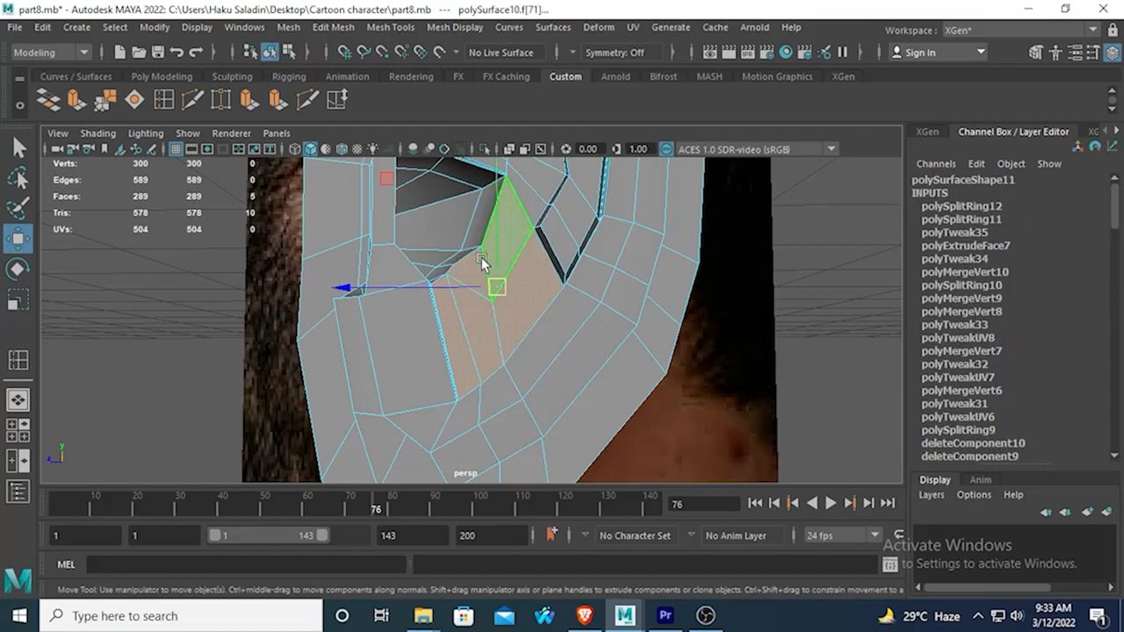
left_click_drag(481, 257, 535, 281, "alt")
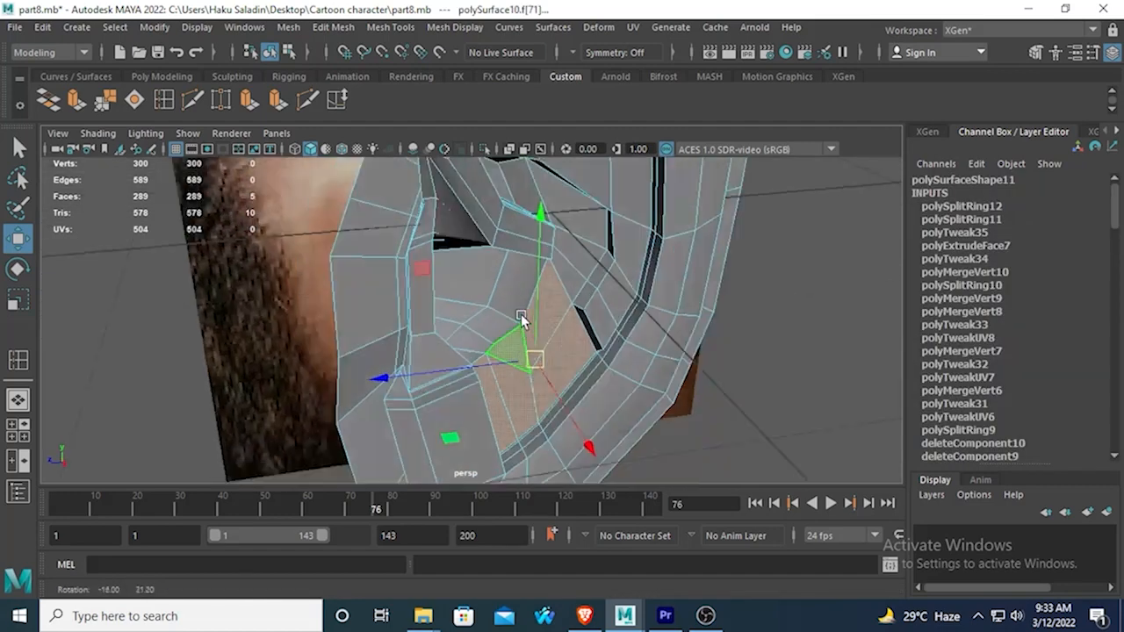
left_click(84, 104)
left_click_drag(391, 279, 446, 221, "alt")
left_click_drag(601, 351, 610, 362)
key("3")
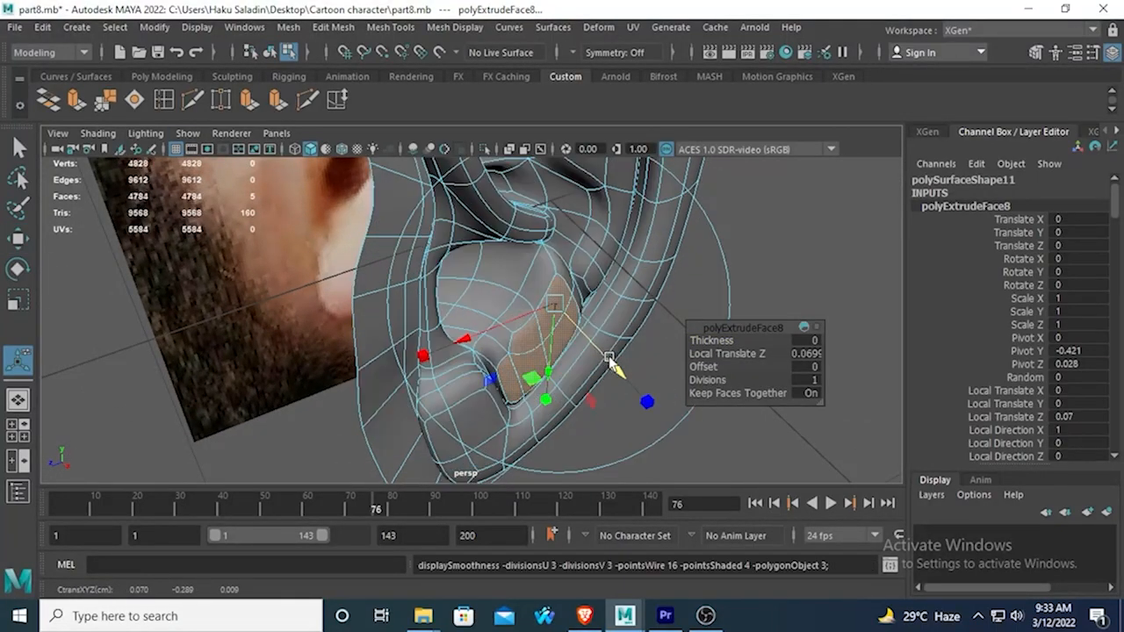
Check the extruded concha from another angle, and undo the extrusion and its face selection.
right_click_drag(520, 339, 634, 97)
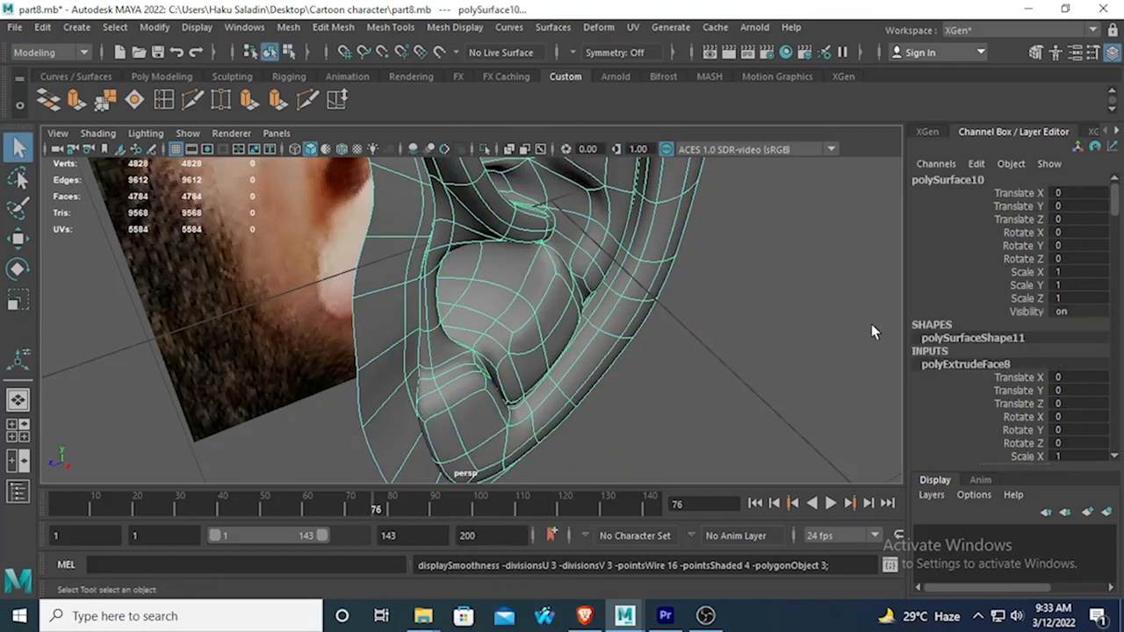
left_click(871, 325)
scroll(819, 279, "down", 3)
left_click_drag(819, 279, 664, 228, "alt")
key("ctrl+z")
key("ctrl+z")
key("ctrl+z")
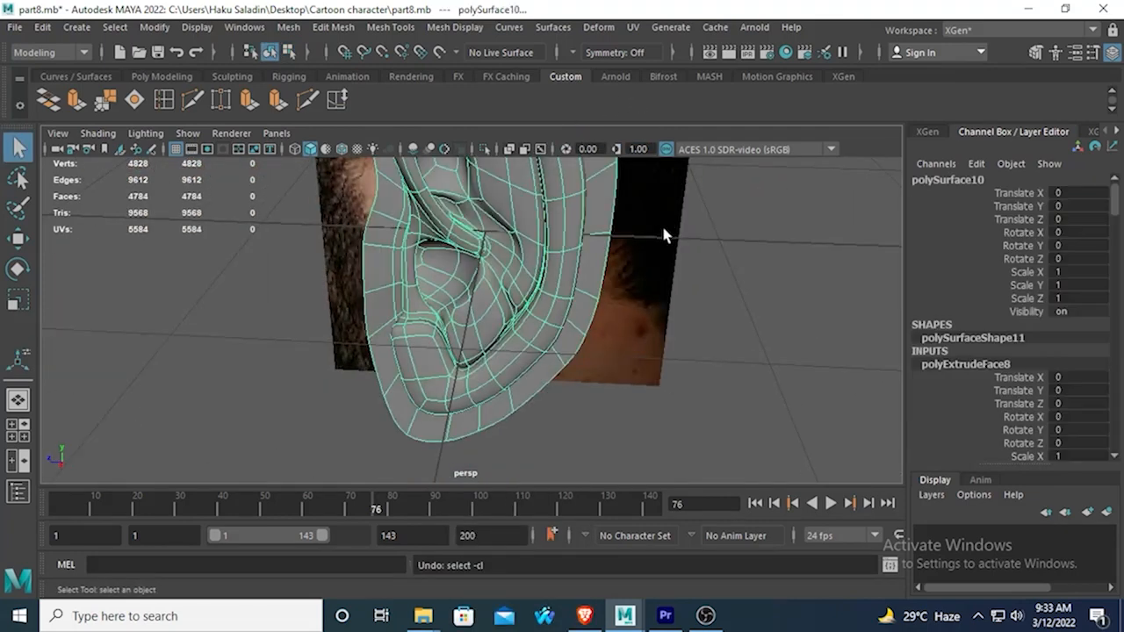
key("ctrl+z")
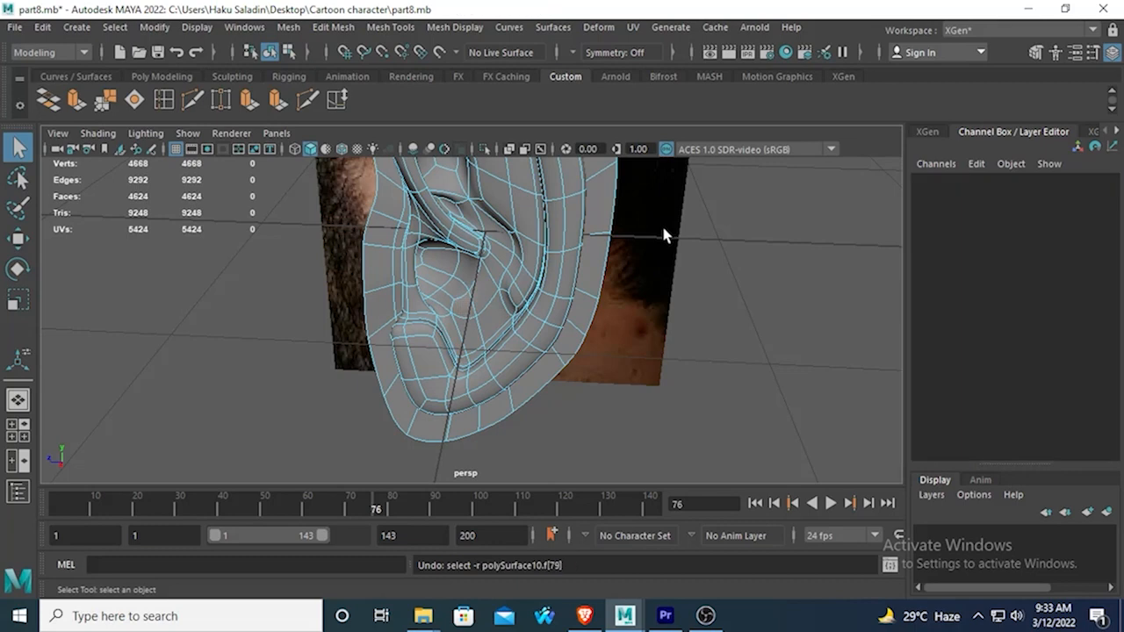
Examine the whole smoothed ear beside its reference image from several angles.
left_click(652, 262)
right_click_drag(652, 261, 419, 285, "alt")
left_click_drag(418, 285, 468, 237, "alt")
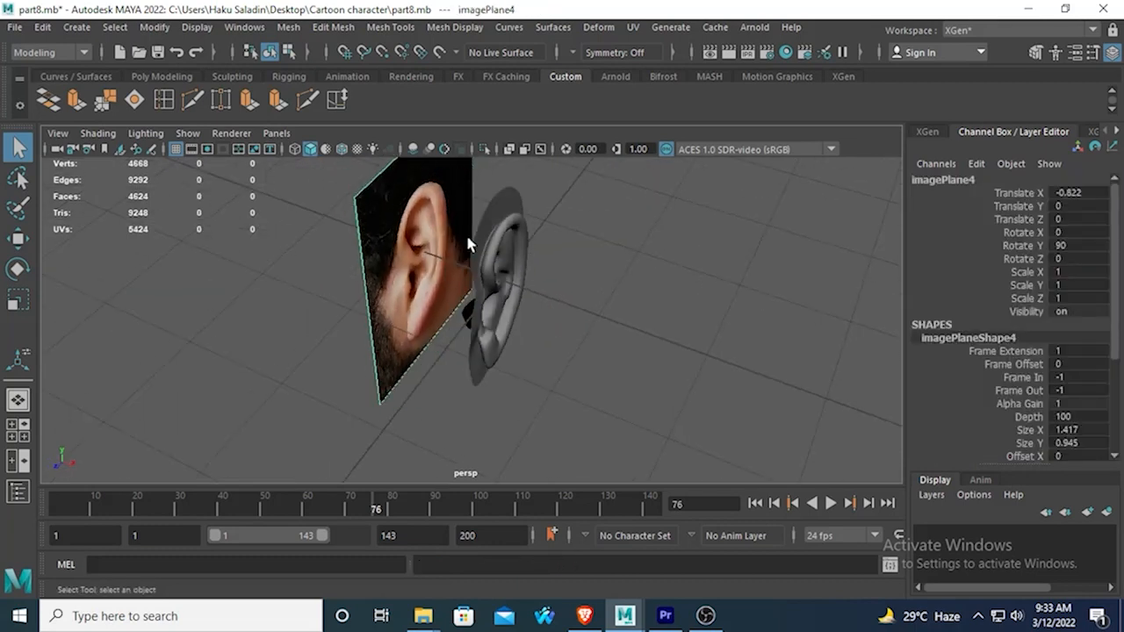
right_click_drag(498, 230, 570, 134)
left_click(651, 305)
left_click_drag(652, 305, 540, 262, "alt")
scroll(437, 221, "down", 3)
scroll(439, 251, "up", 3)
Delete the ear reference image plane.
left_click(370, 180)
key("Delete")
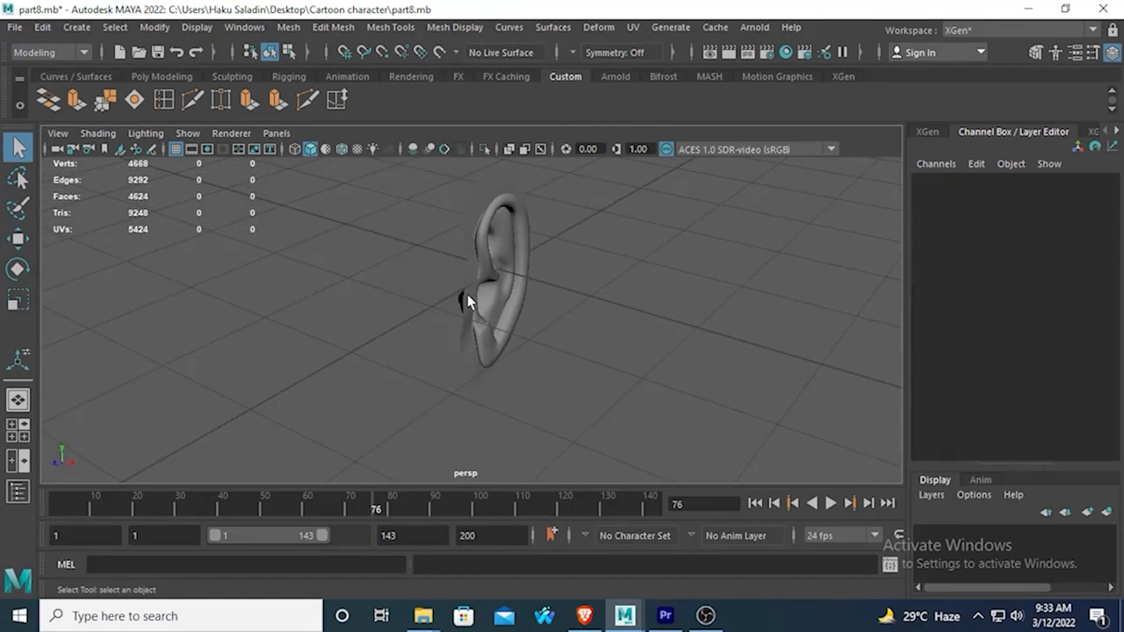
left_click_drag(467, 295, 397, 336, "alt")
scroll(478, 328, "up", 4)
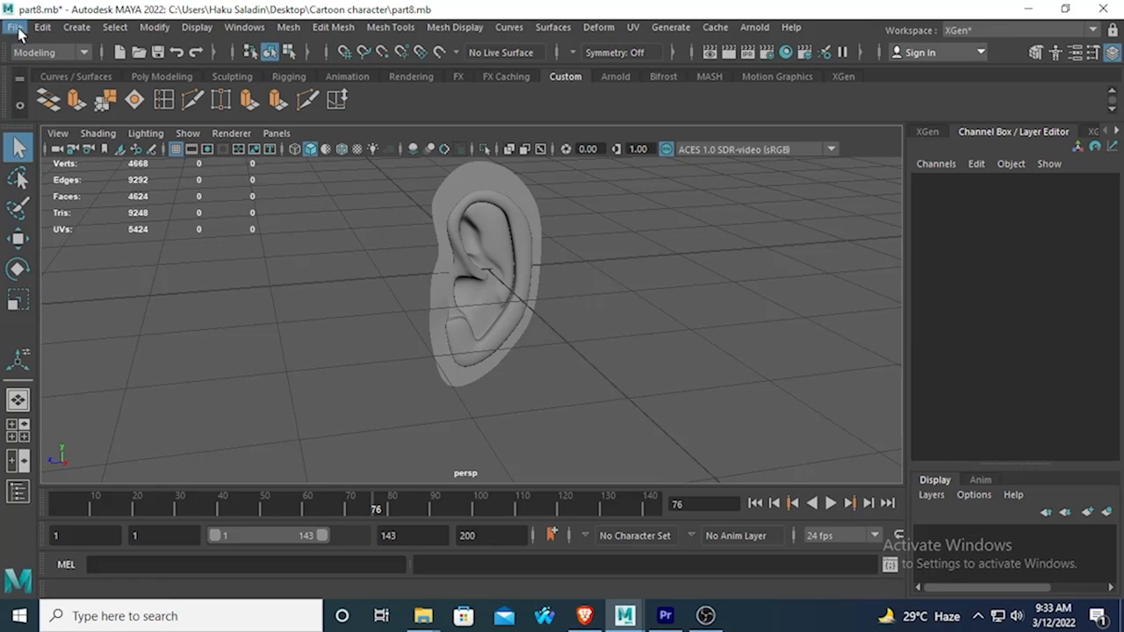
Turn on visibility for Left_eye1, polySurface9 and jacket.
left_click(242, 26)
left_click(360, 223)
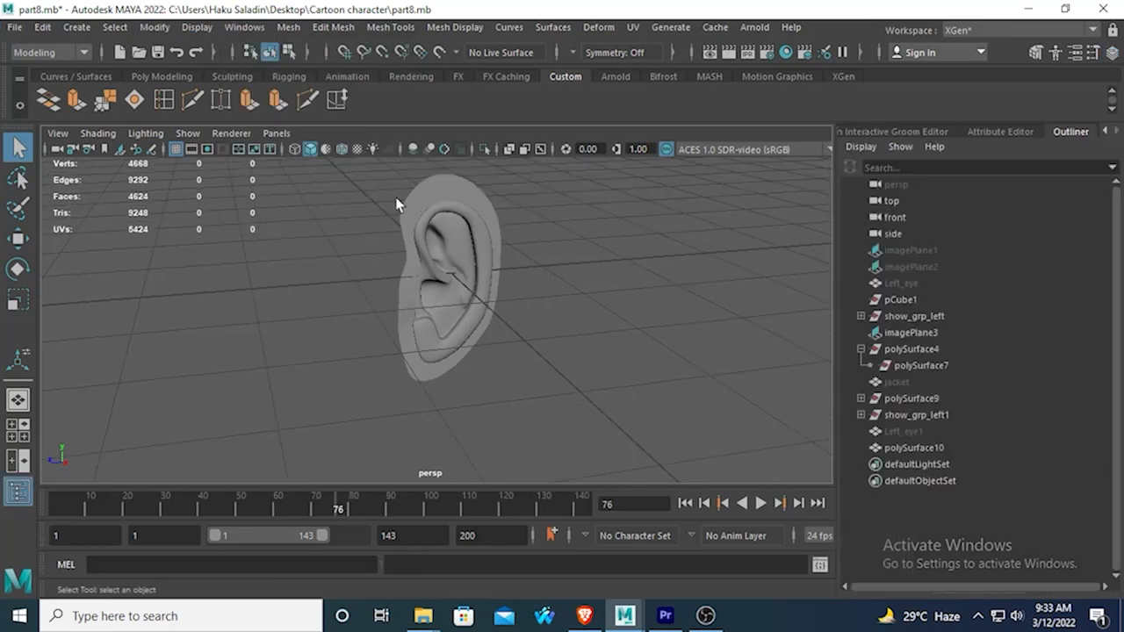
left_click(916, 432)
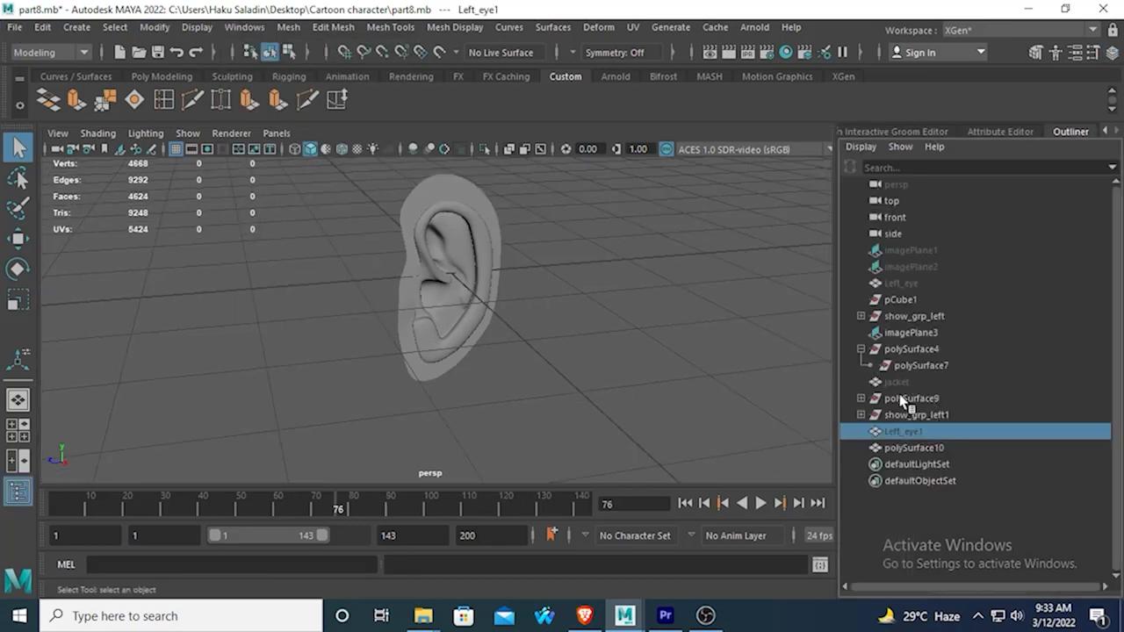
left_click(897, 398, "ctrl")
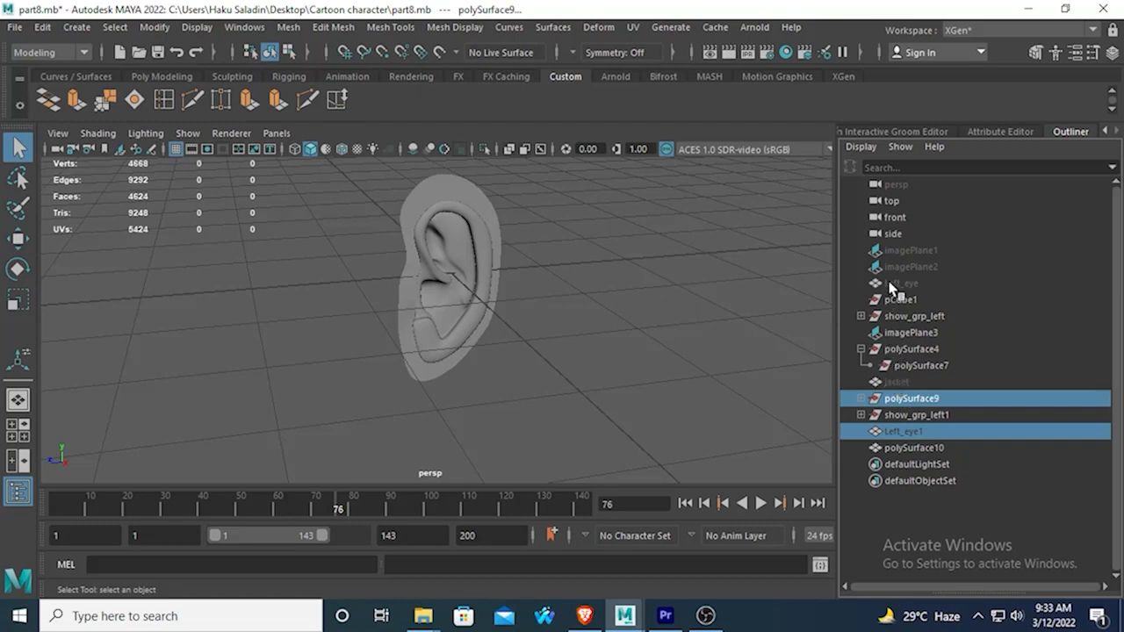
left_click(889, 382, "ctrl")
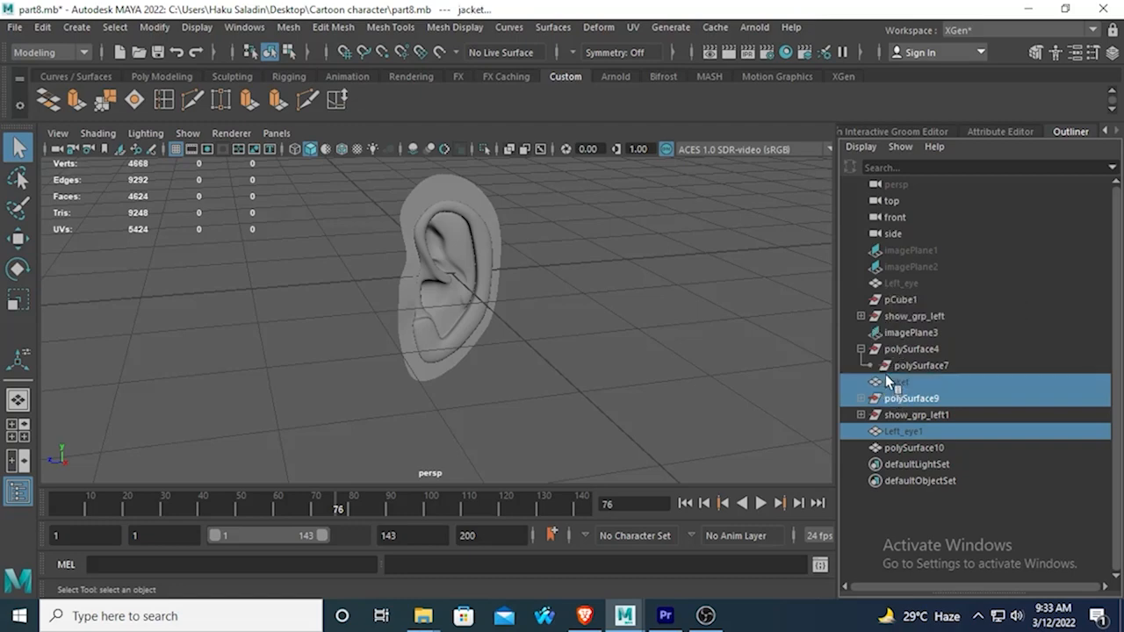
left_click(1110, 54)
type("1")
key("Return")
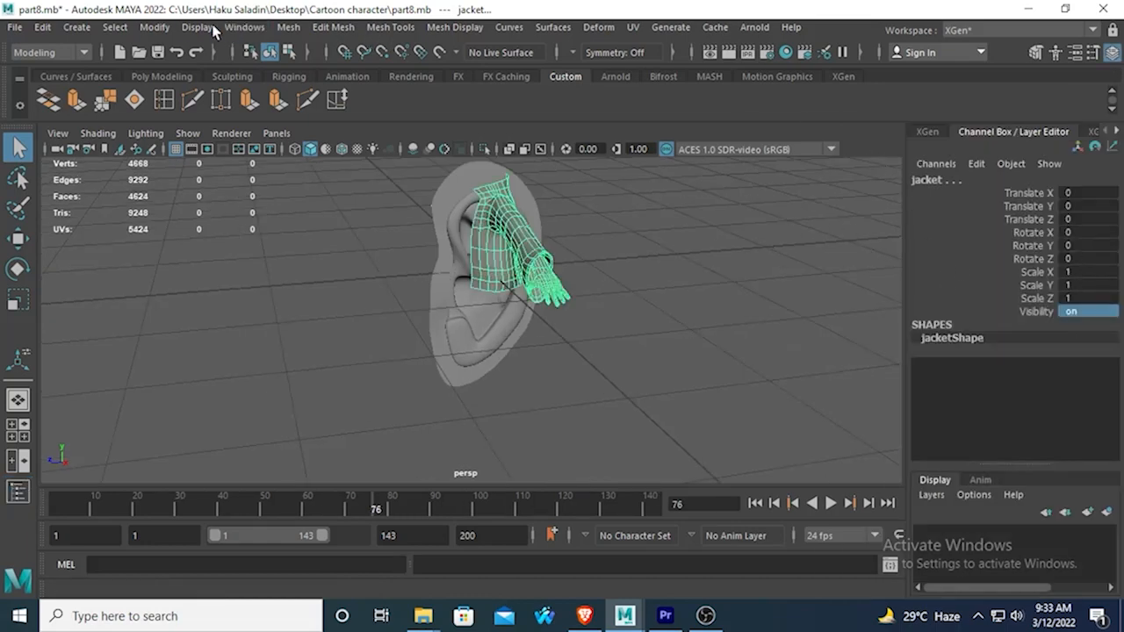
Turn on visibility for all the parts inside the show_grp_left group.
left_click(244, 27)
left_click(264, 221)
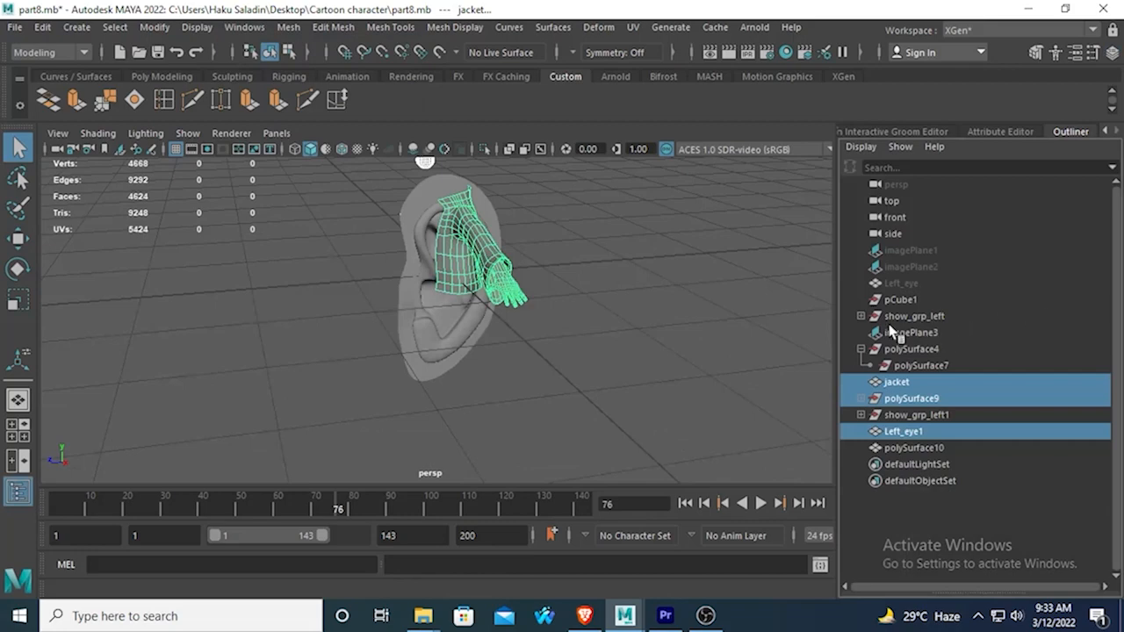
left_click(860, 315)
left_click_drag(894, 329, 961, 469)
scroll(944, 422, "down", 6)
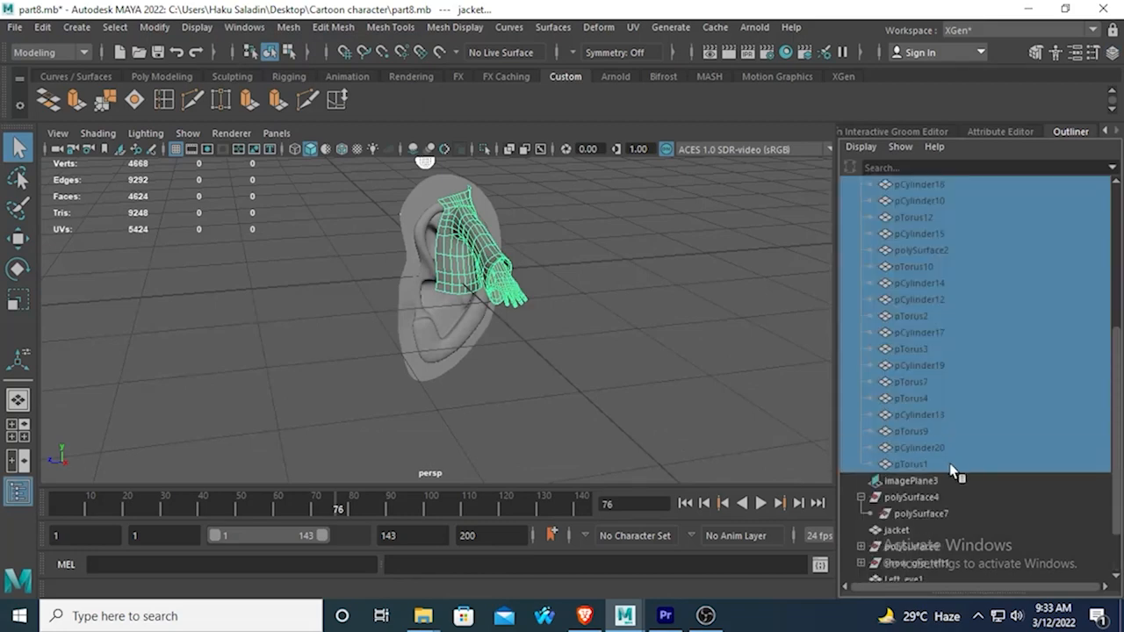
left_click(1097, 53)
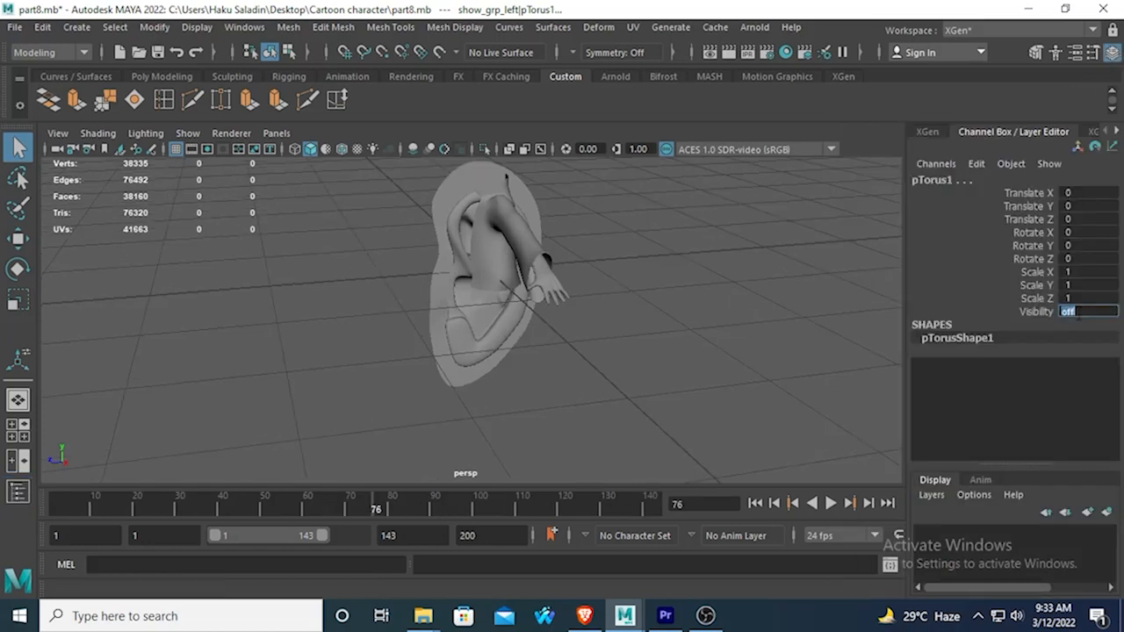
key("Return")
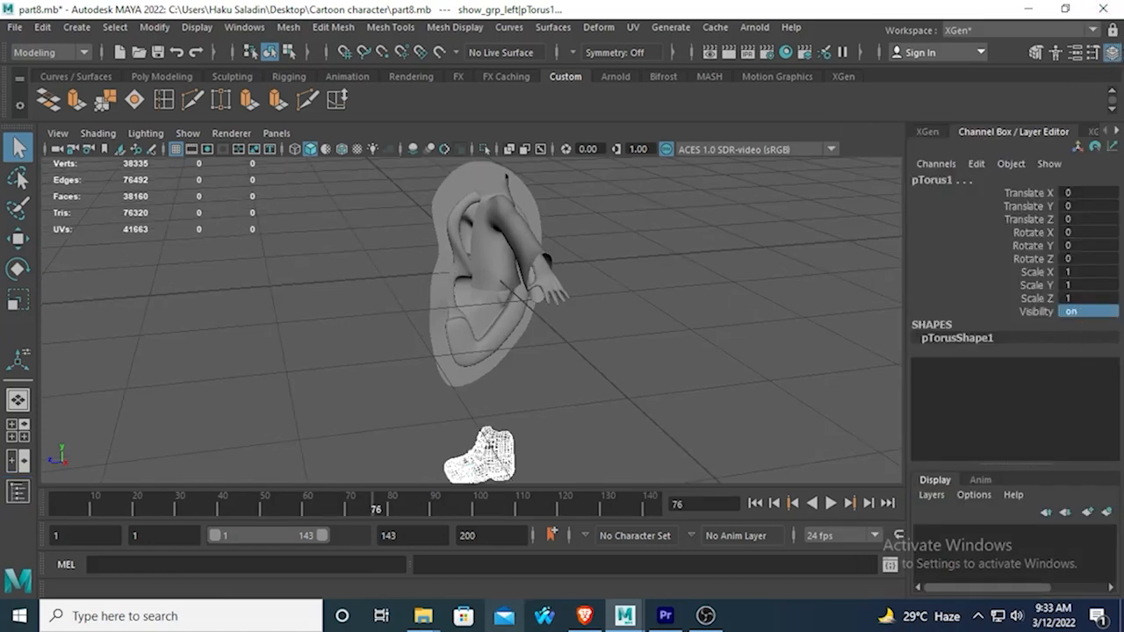
Turn on visibility for full_body, Right_eyebrow and Left_eyebrow inside the polySurface9 group.
left_click(244, 28)
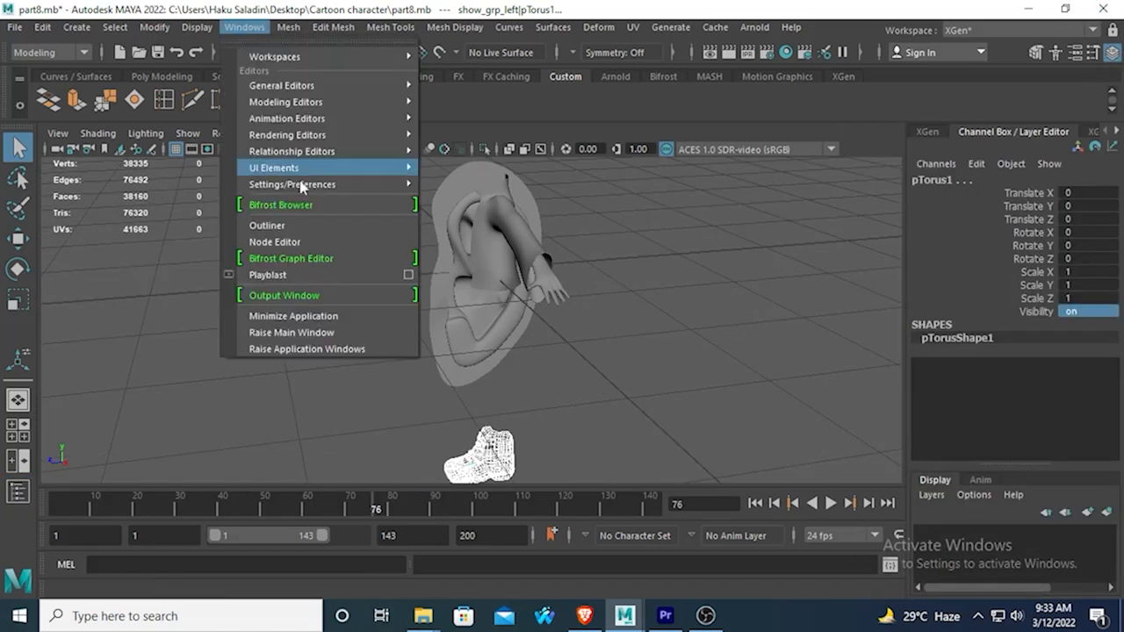
left_click(299, 203)
left_click_drag(910, 432, 862, 437)
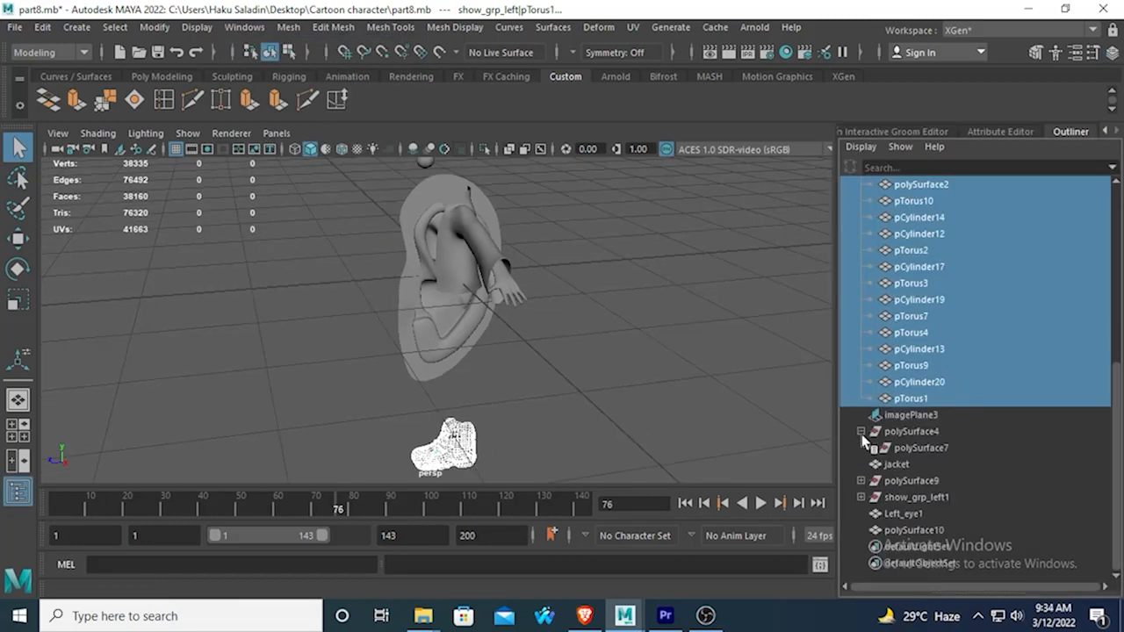
left_click(860, 481)
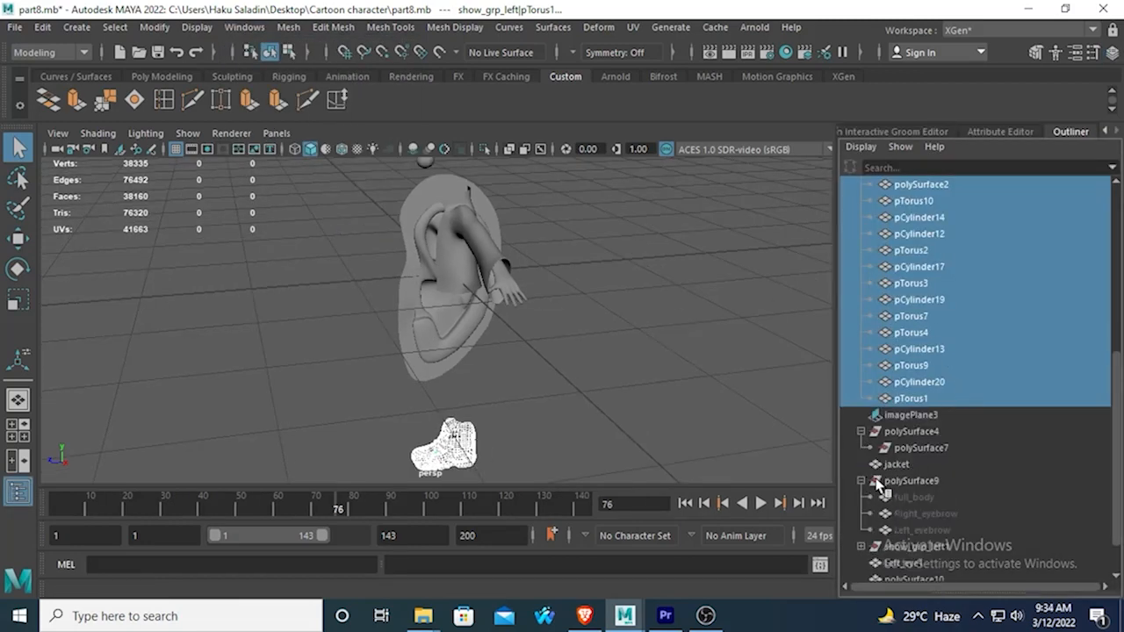
left_click_drag(902, 498, 922, 529)
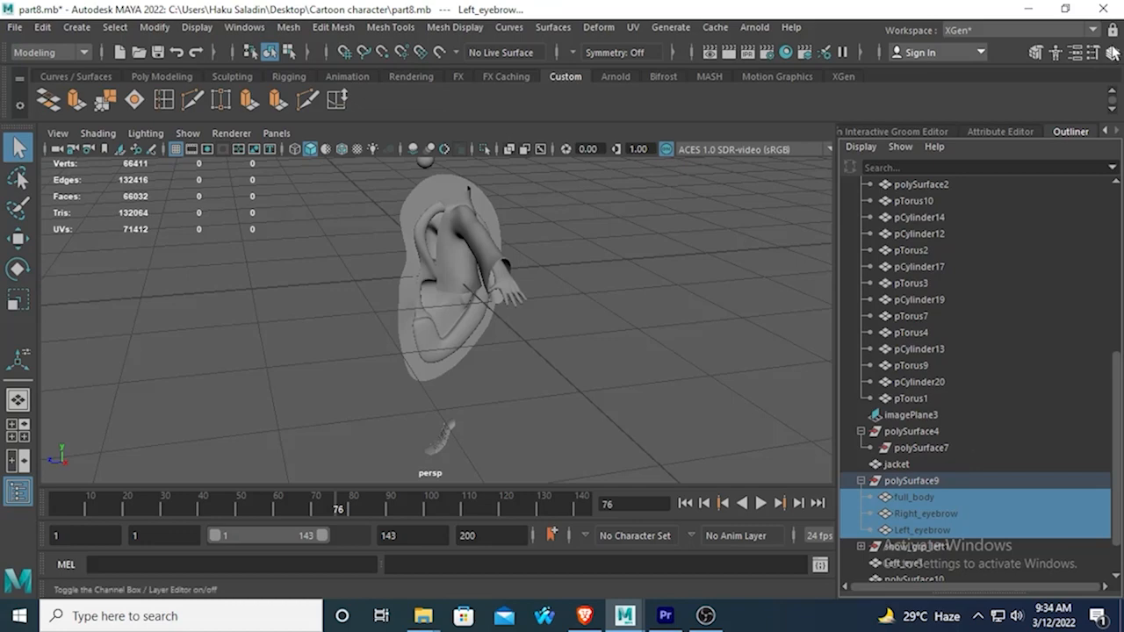
left_click(1112, 51)
left_click(1078, 312)
type("on")
key("Return")
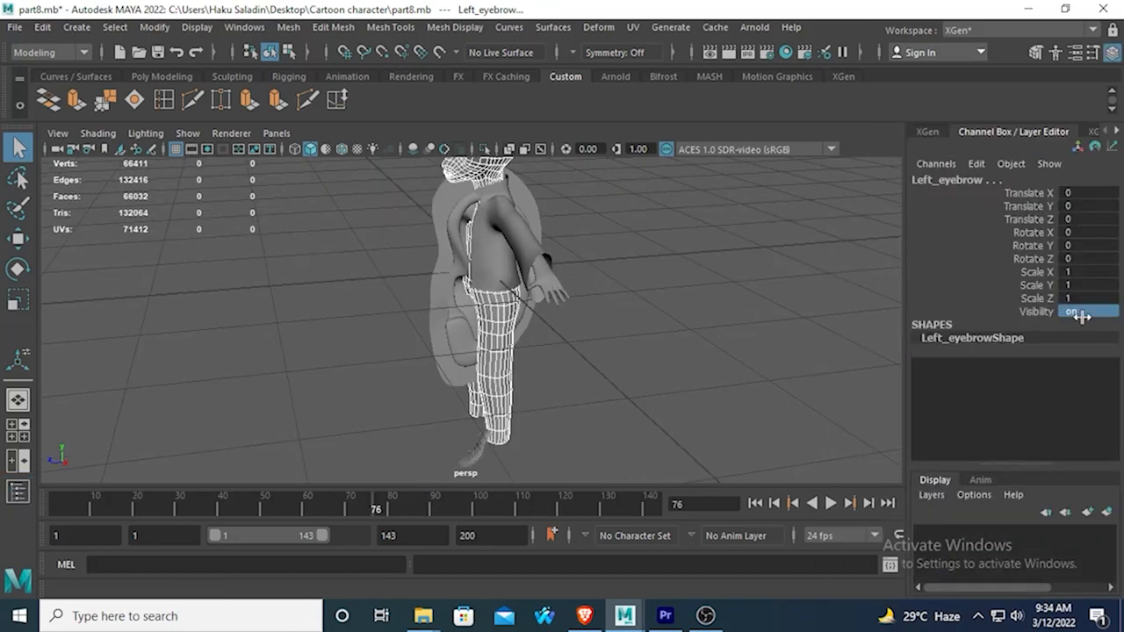
left_click(319, 505)
left_click_drag(315, 410, 435, 404, "alt")
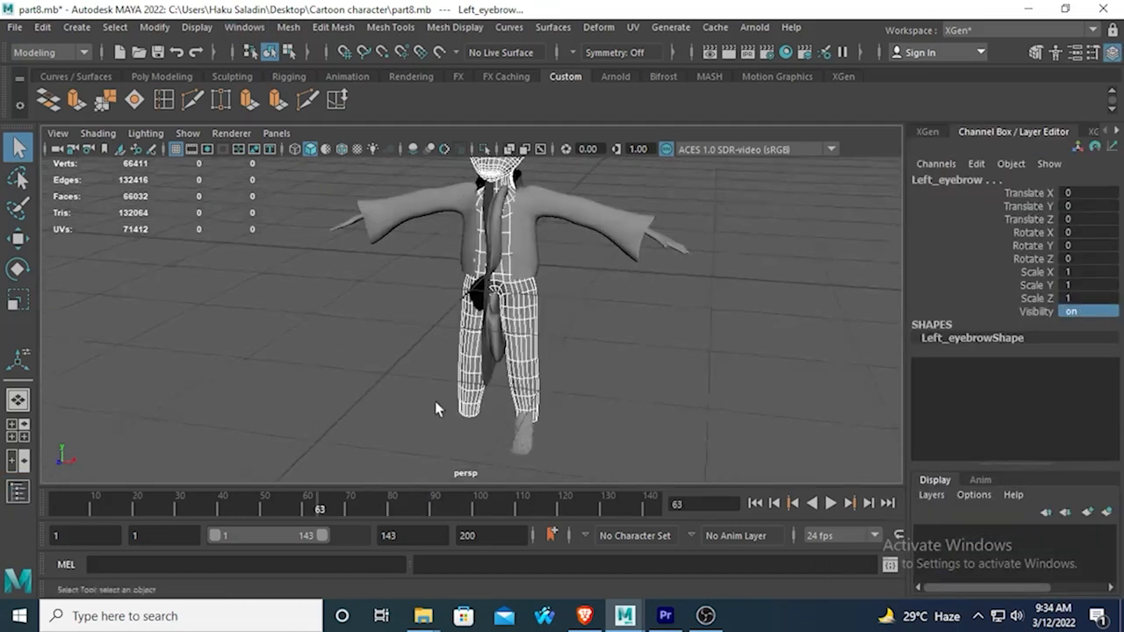
left_click(343, 361)
Turn on visibility for all the parts inside the show_grp_left1 group, setting the value to 1.
left_click(244, 28)
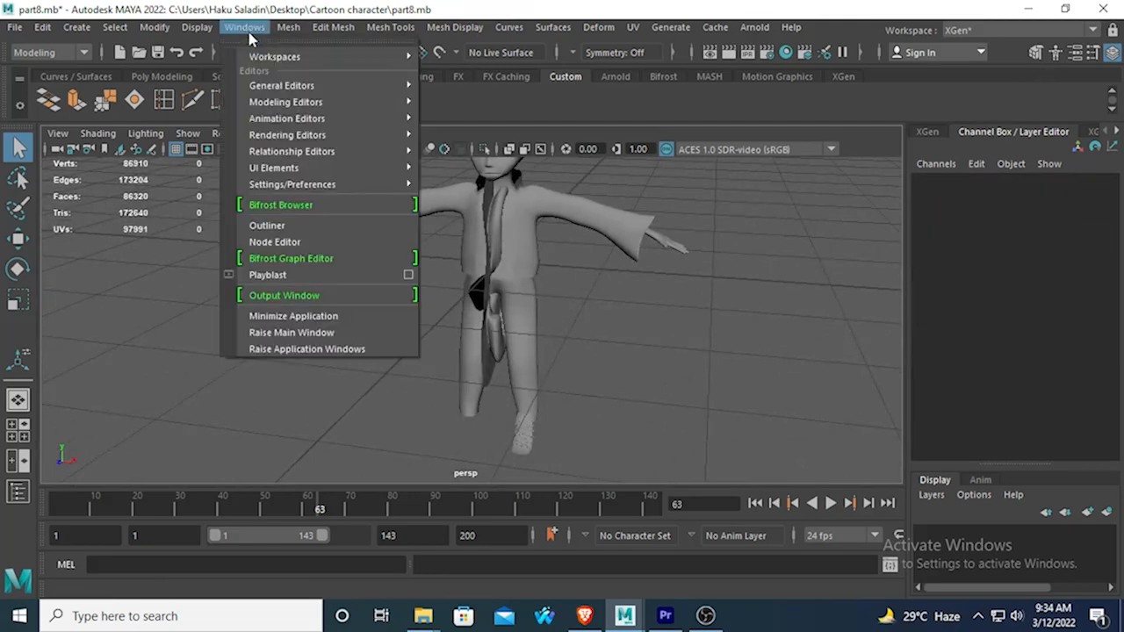
left_click(262, 231)
scroll(982, 367, "down", 2)
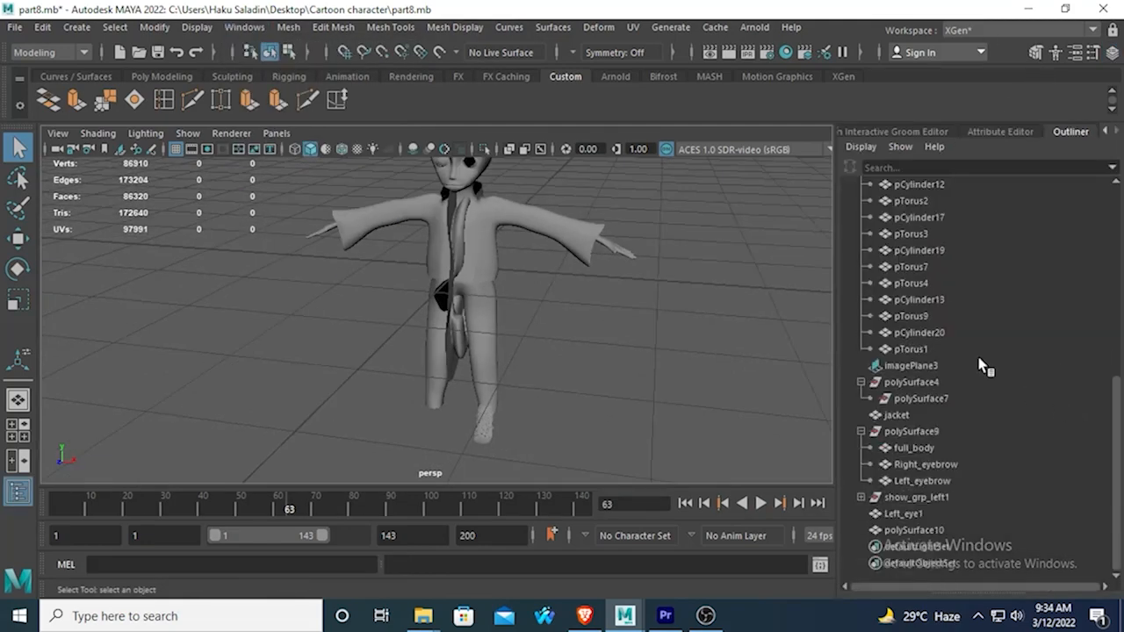
left_click(860, 498)
scroll(915, 454, "down", 8)
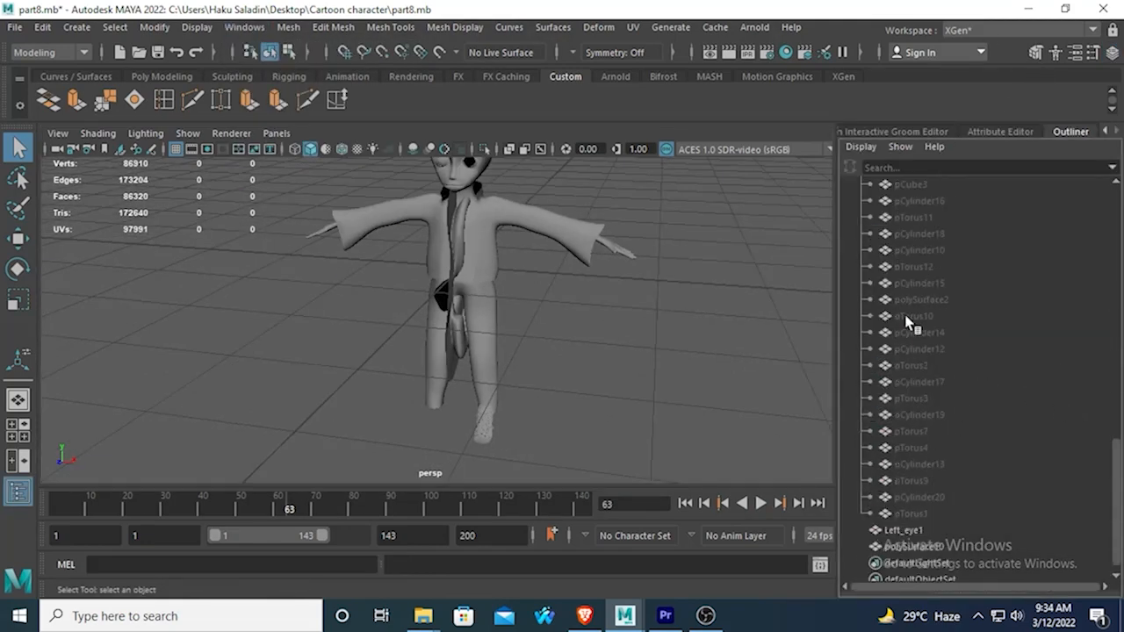
scroll(909, 325, "up", 5)
left_click_drag(915, 392, 918, 497)
left_click(1113, 52)
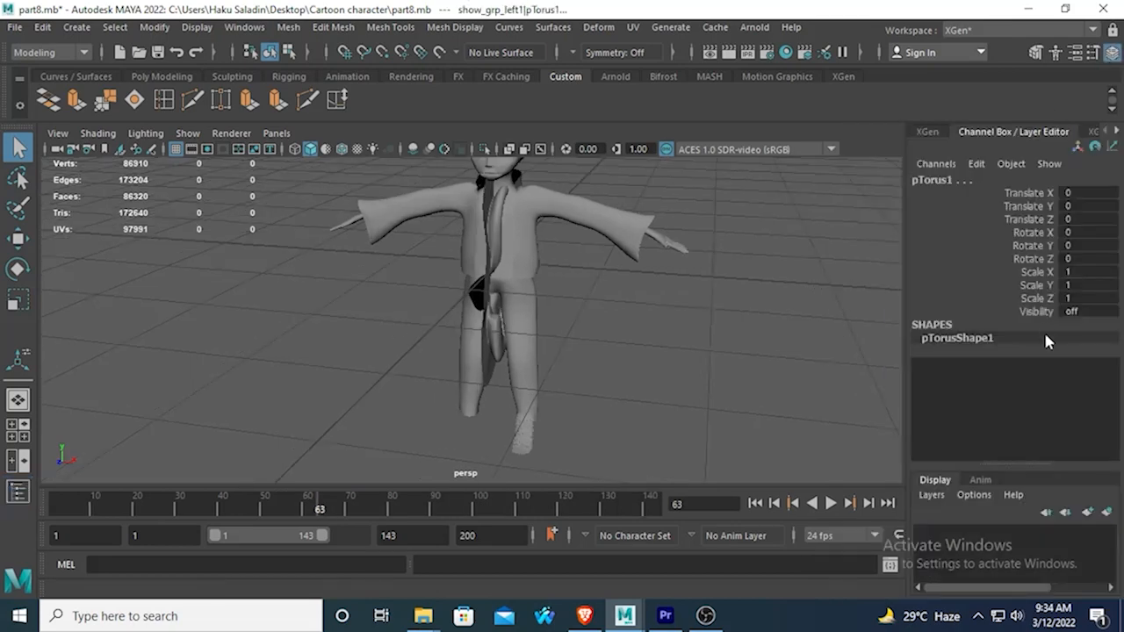
left_click(1084, 312)
type("2")
key("Return")
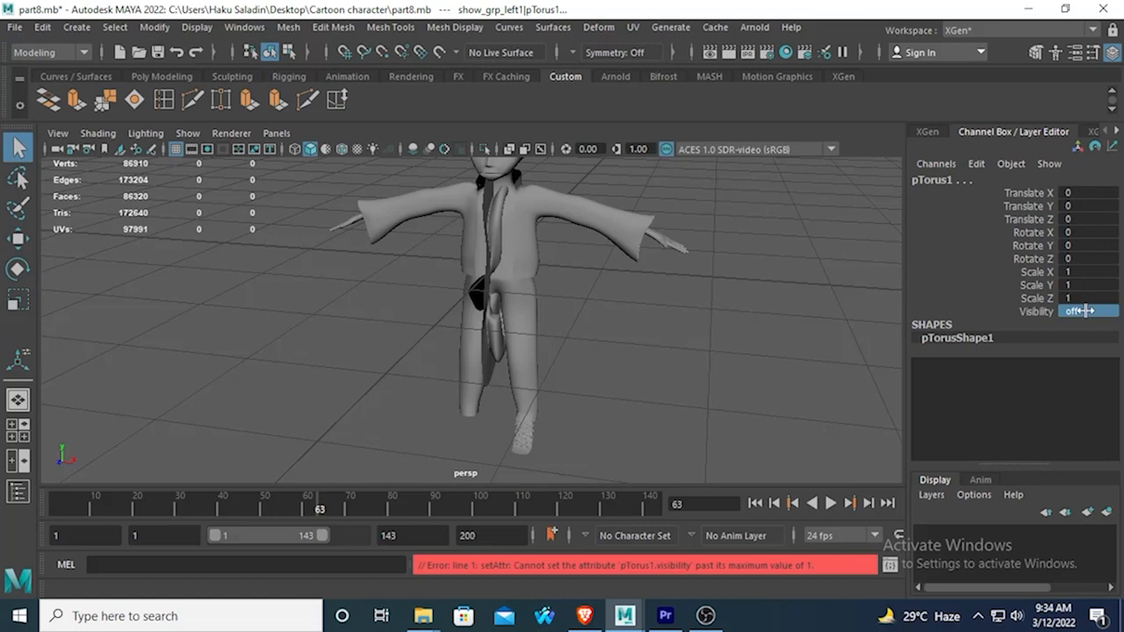
left_click(1087, 311)
type("1")
key("Return")
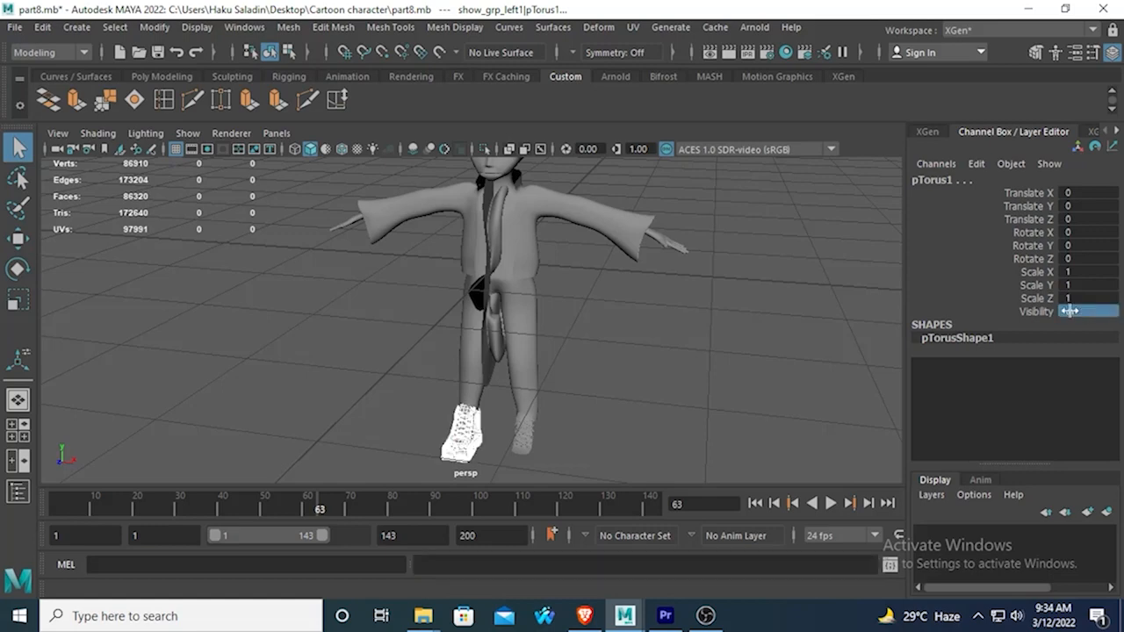
left_click(691, 397)
left_click_drag(640, 391, 562, 364, "alt")
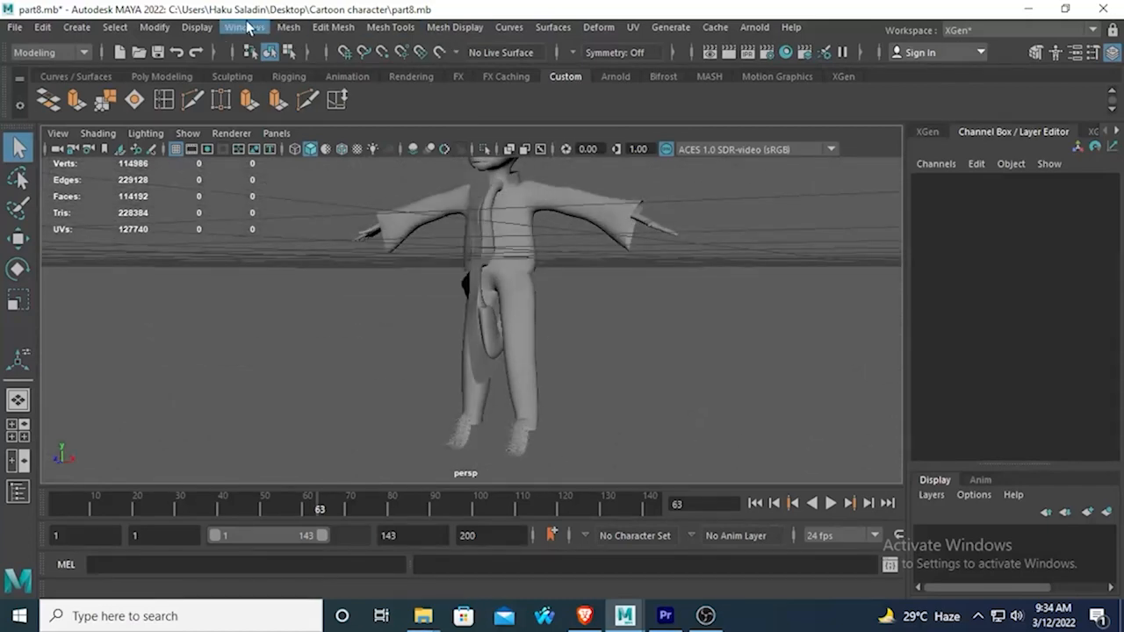
Look through the scene hierarchy for the show_grp_left1 group and examine which shoe it covers on the character.
left_click(244, 27)
left_click(304, 221)
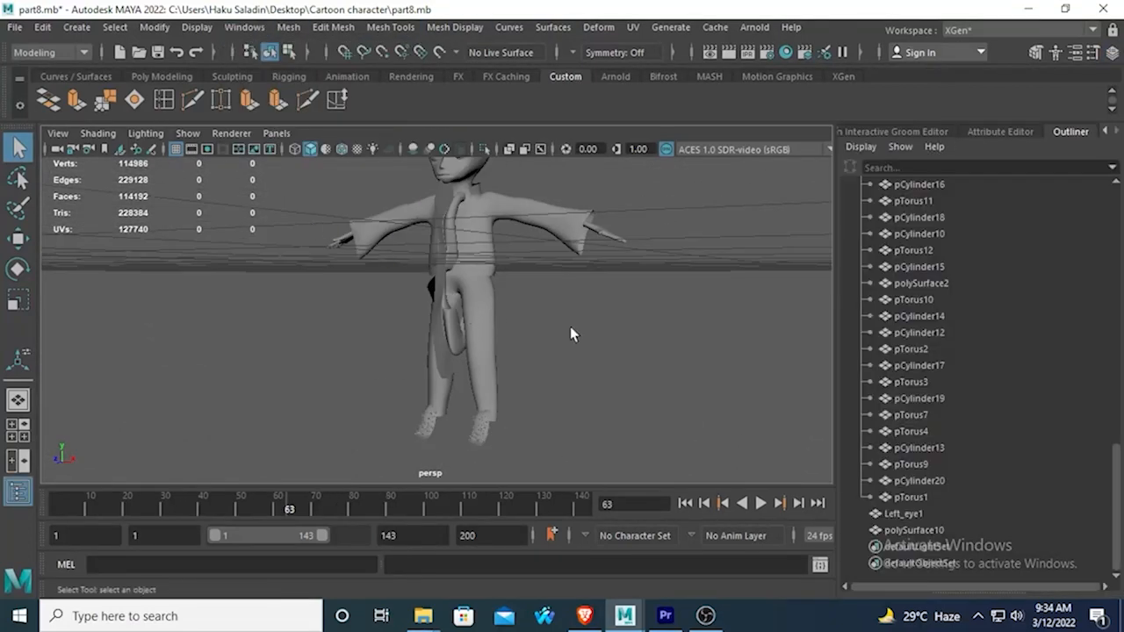
scroll(935, 382, "up", 3)
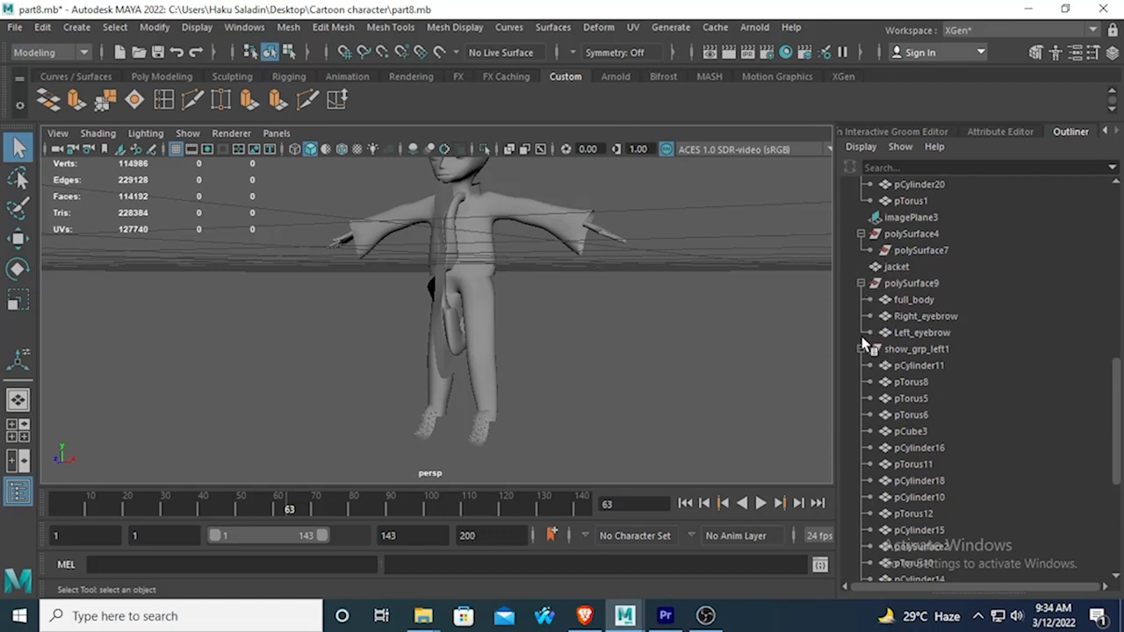
scroll(869, 347, "up", 5)
scroll(887, 351, "down", 5)
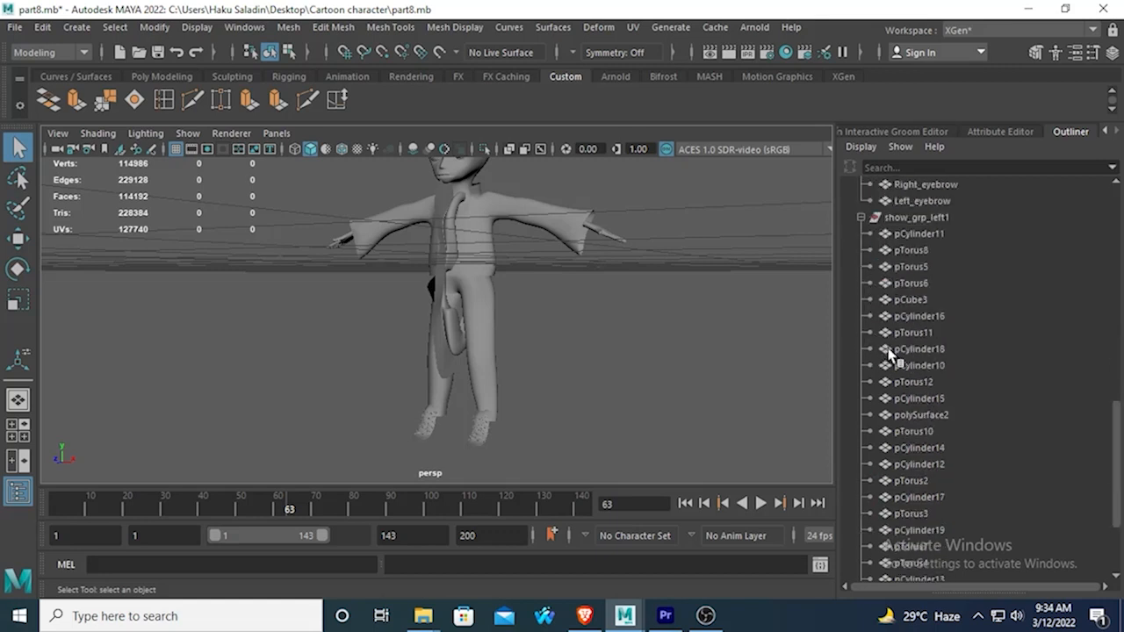
scroll(904, 420, "up", 5)
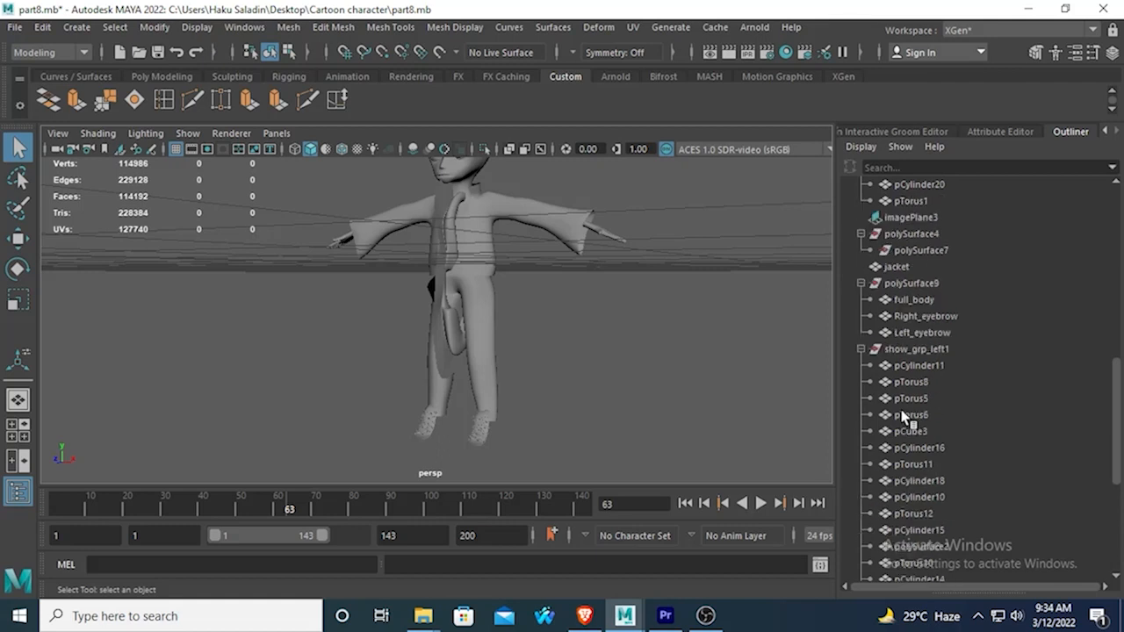
left_click(913, 349)
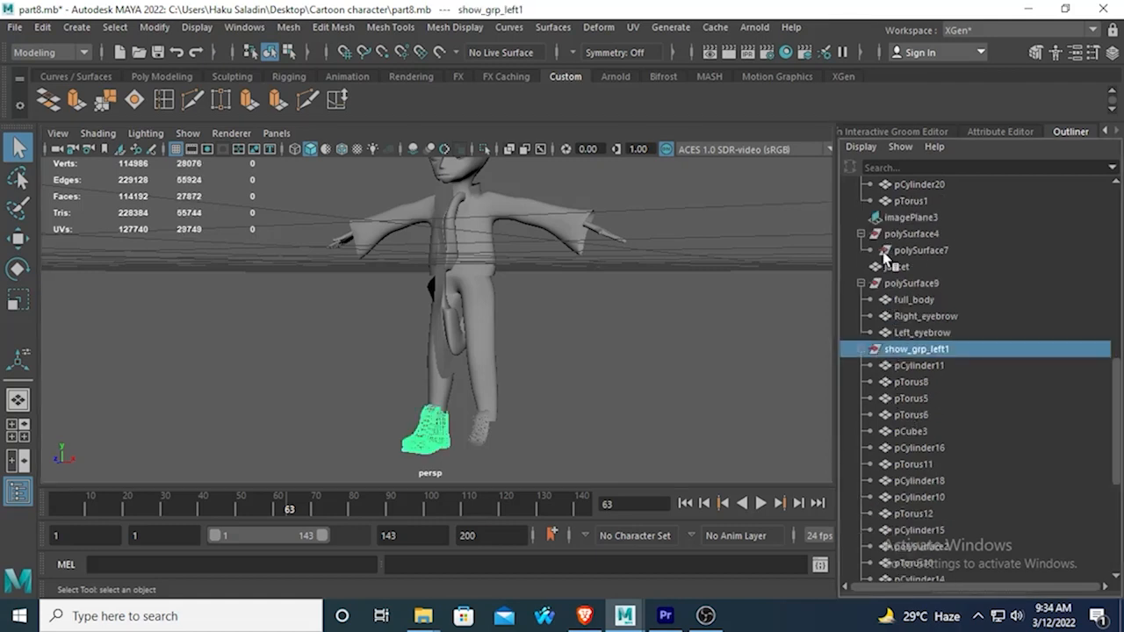
left_click(741, 281)
left_click_drag(700, 314, 634, 369, "alt")
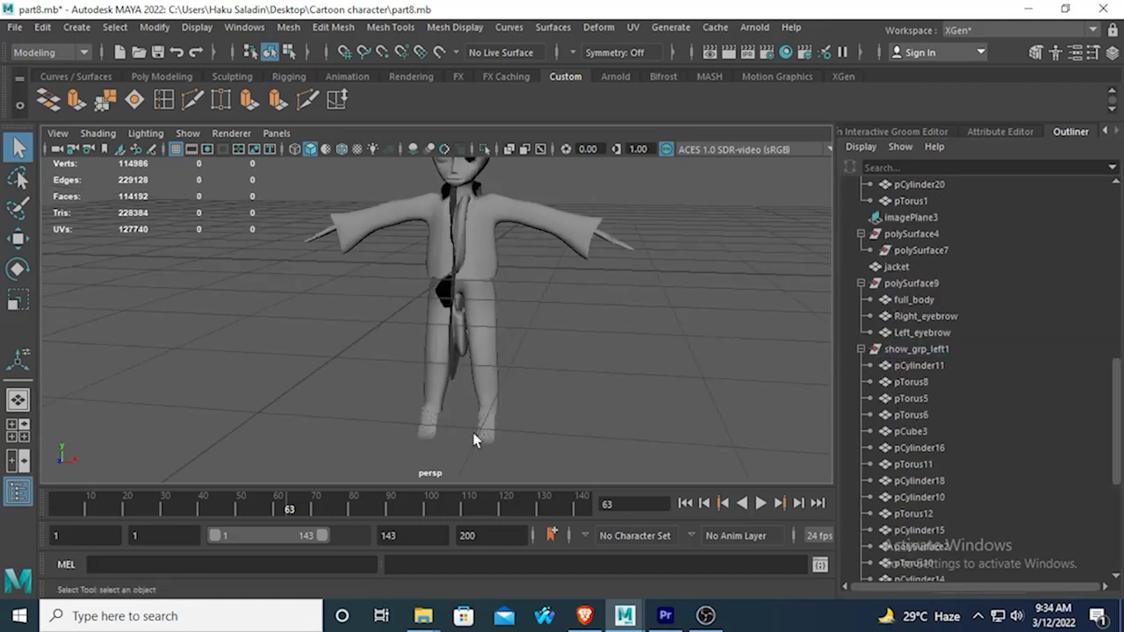
Check the visibility setting of the whole show_grp_left1 group.
left_click(430, 428)
left_click(918, 397)
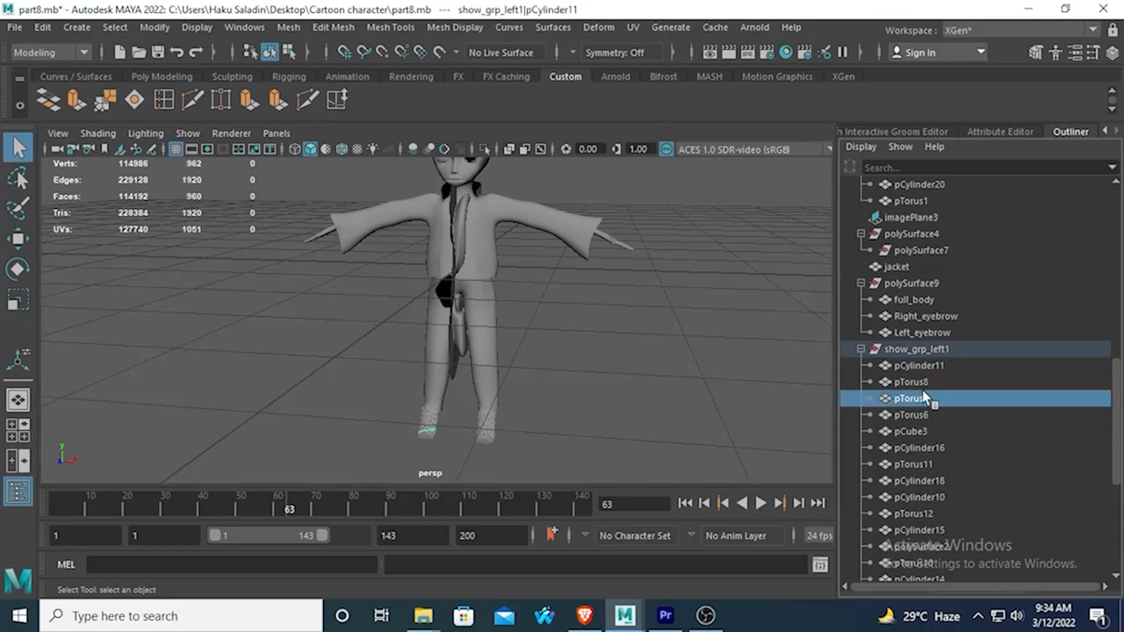
left_click(911, 349)
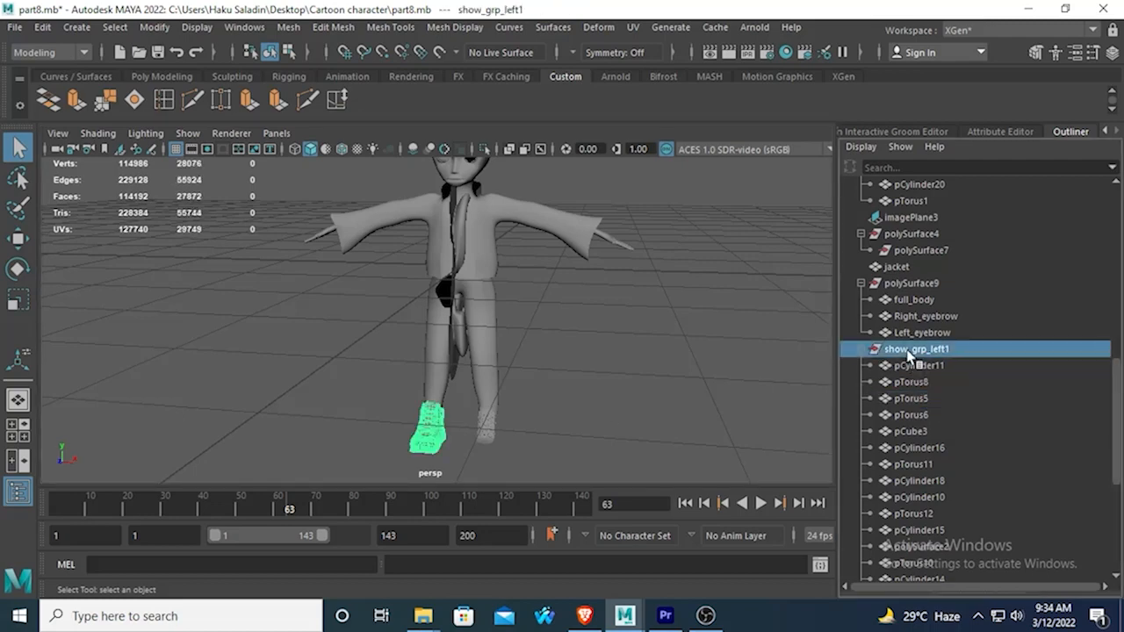
left_click(1112, 52)
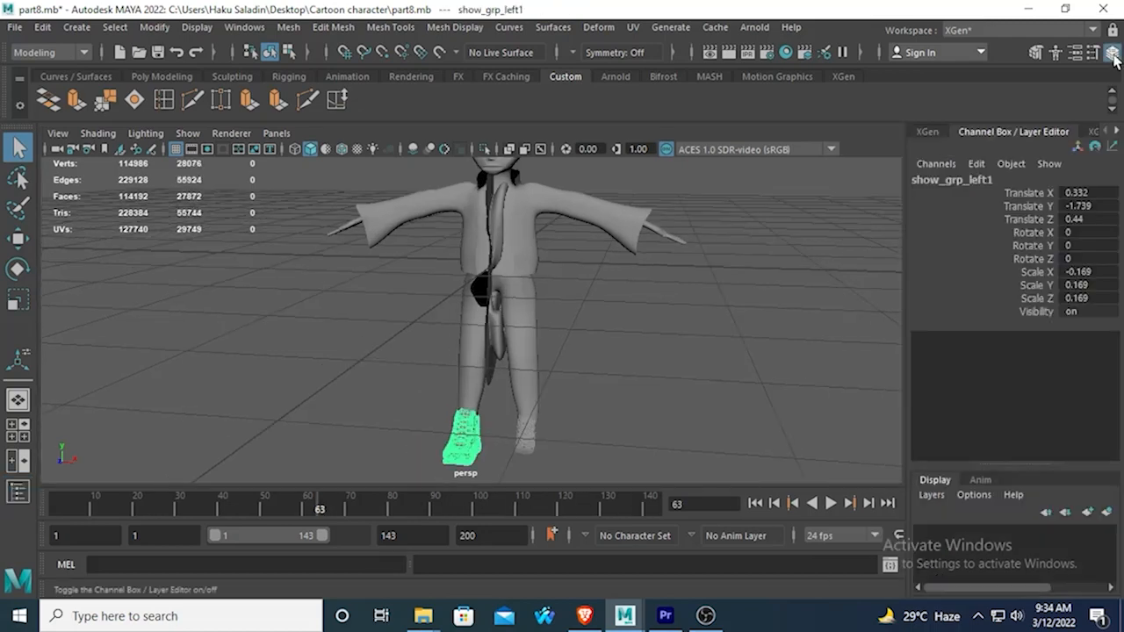
left_click(1086, 310)
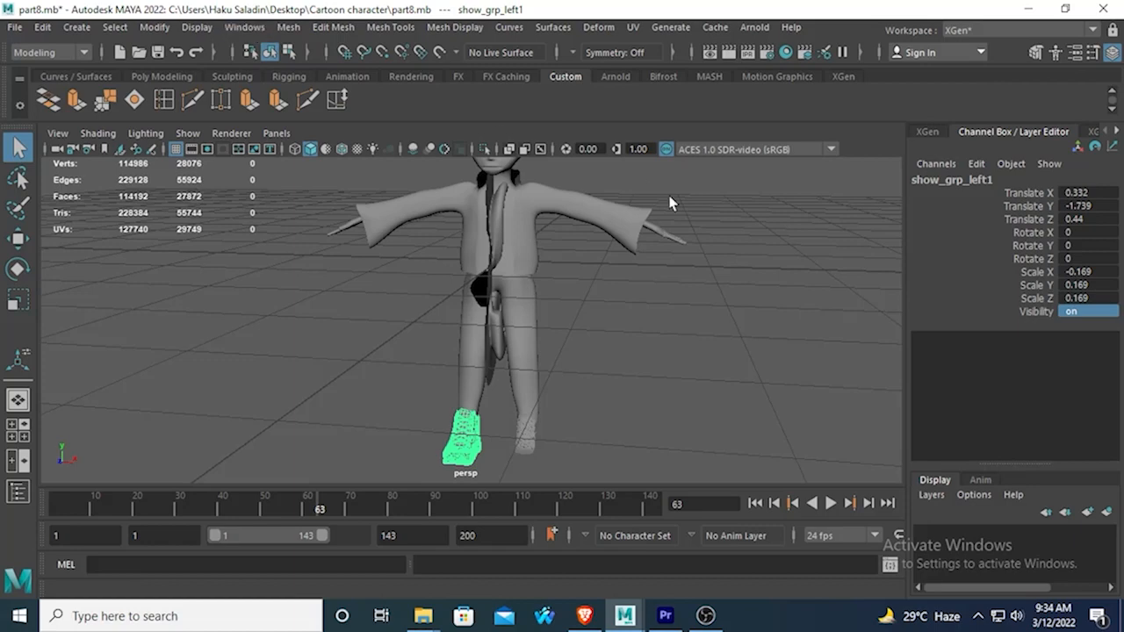
Inspect the shoe mesh pCube3 up close, along with its place in the scene hierarchy and its visibility setting.
left_click_drag(670, 201, 430, 279, "alt")
scroll(549, 255, "down", 5)
left_click(430, 276)
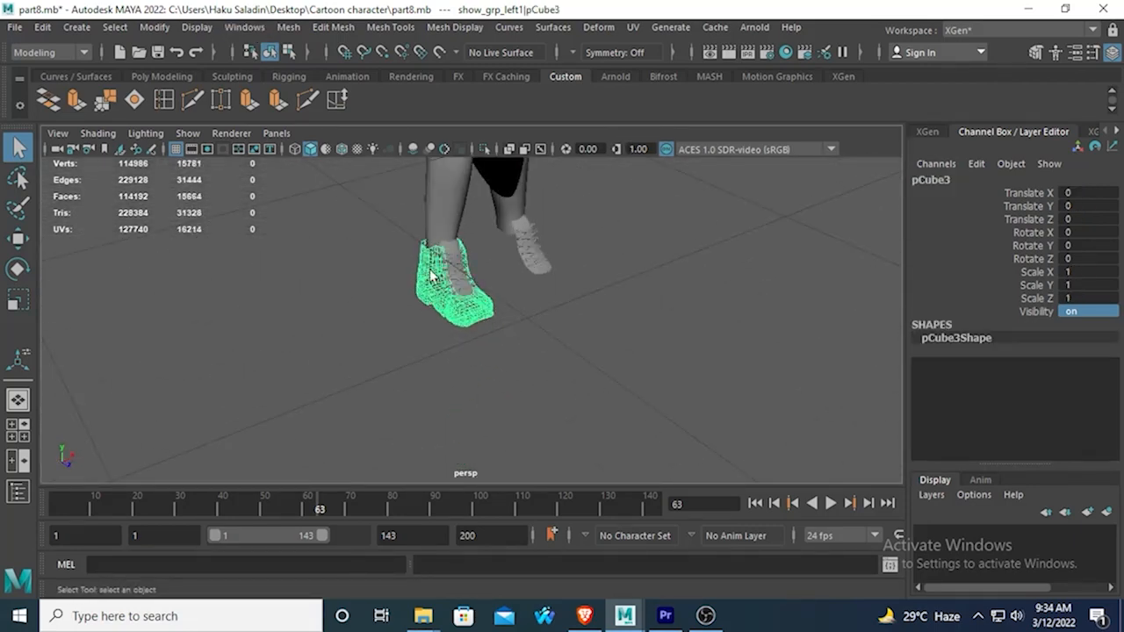
left_click(443, 321)
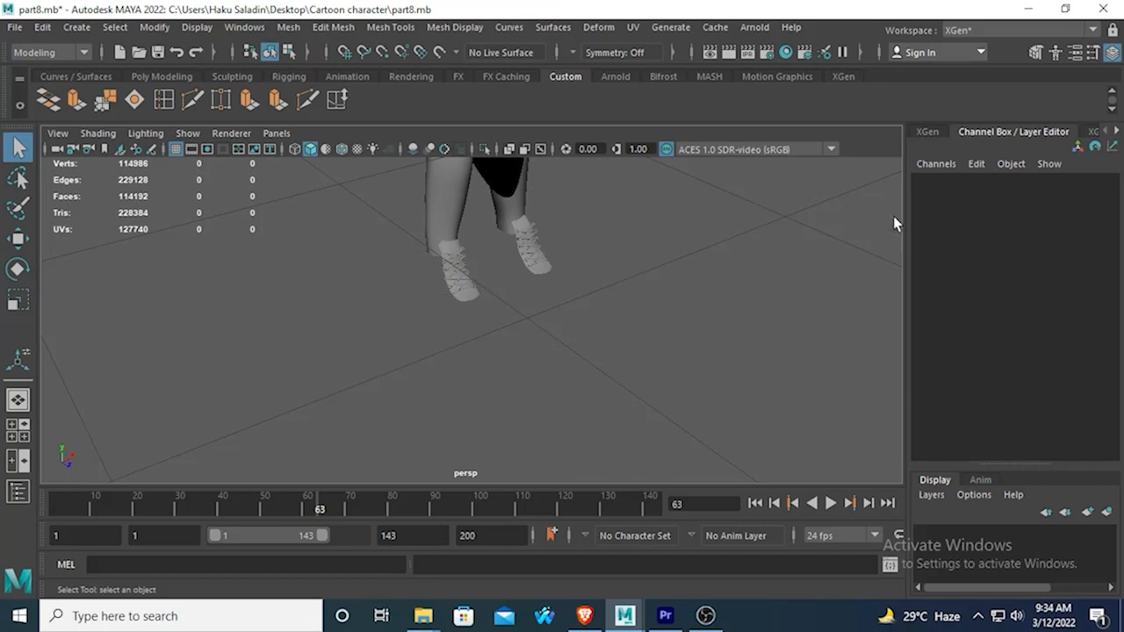
key("ctrl+z")
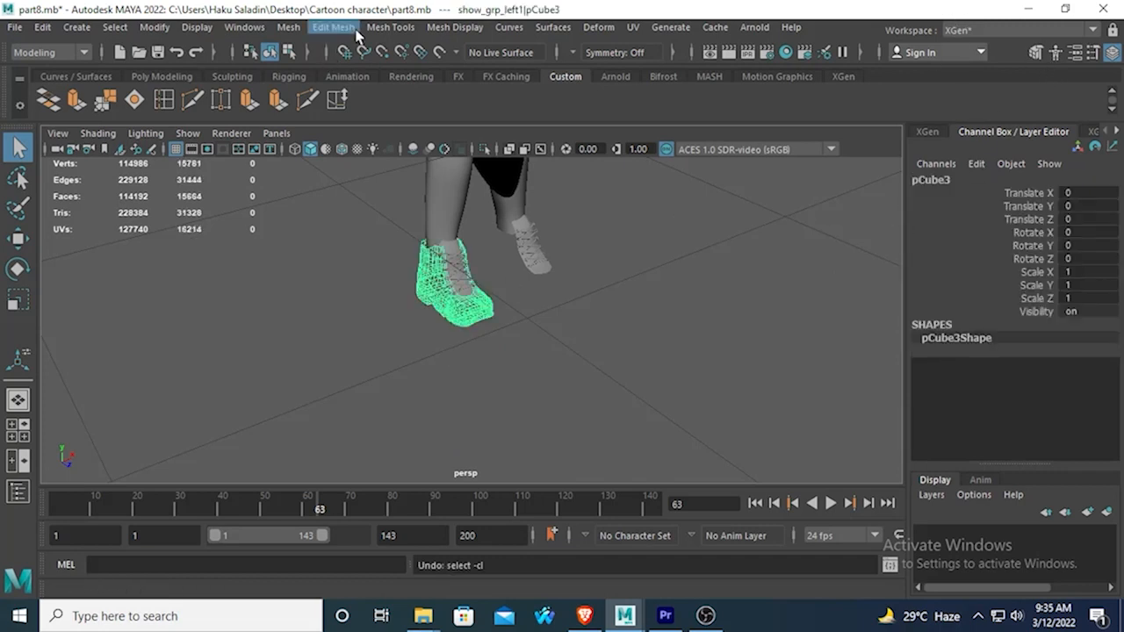
left_click(246, 27)
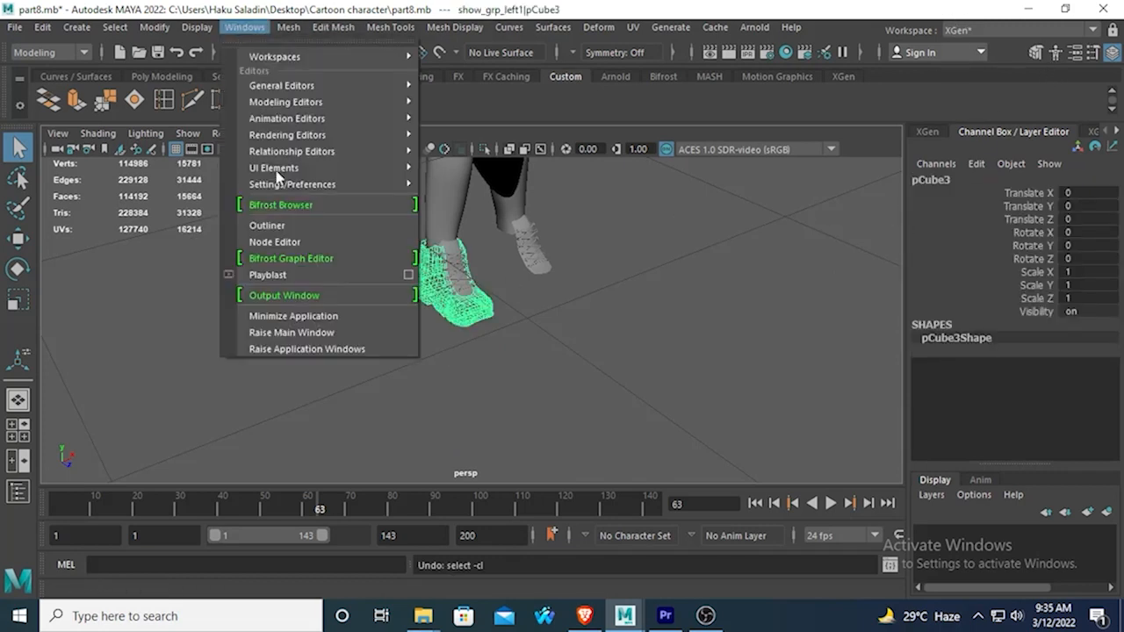
left_click(277, 225)
scroll(904, 440, "down", 3)
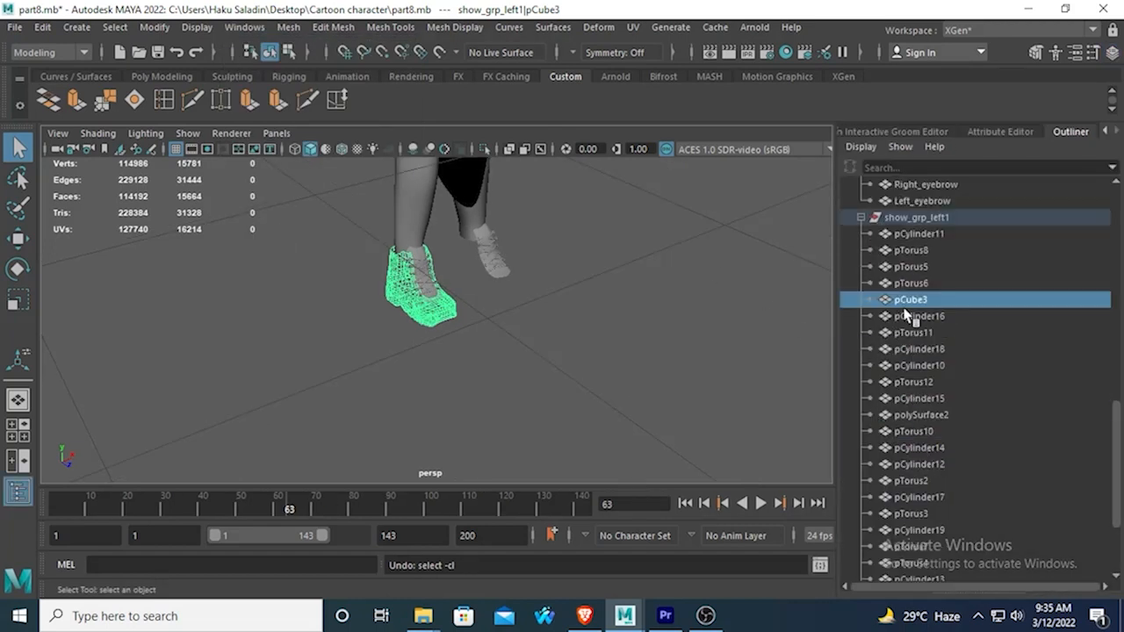
left_click(1111, 54)
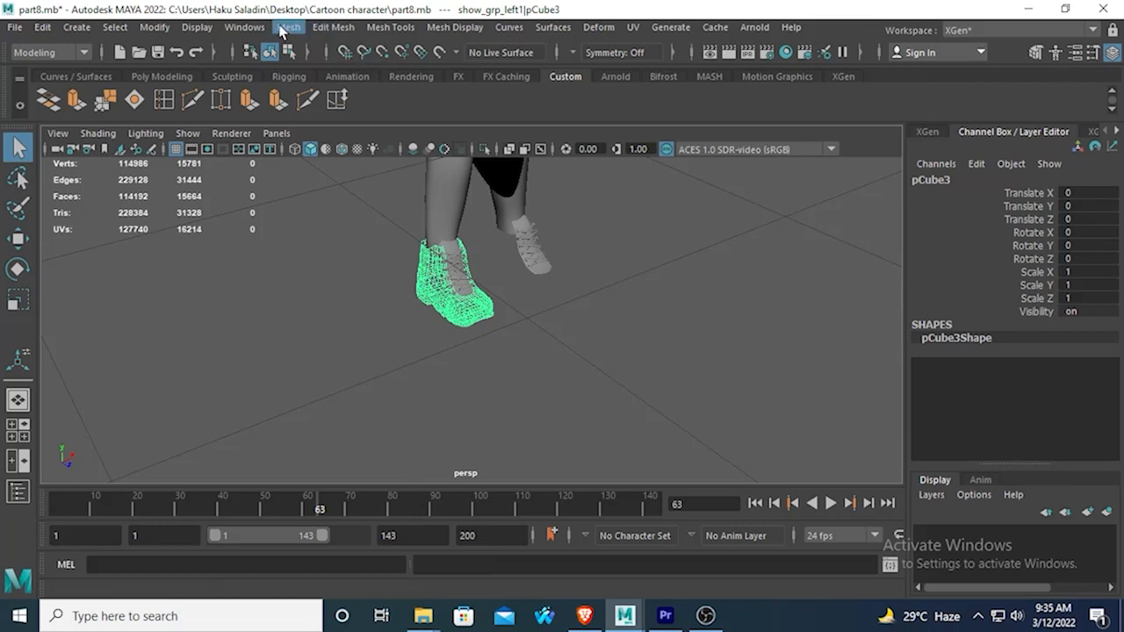
Select every part of the show_grp_left1 group from pCylinder11 to pTorus1, and toggle their visibility off and back on.
left_click(245, 27)
left_click(285, 226)
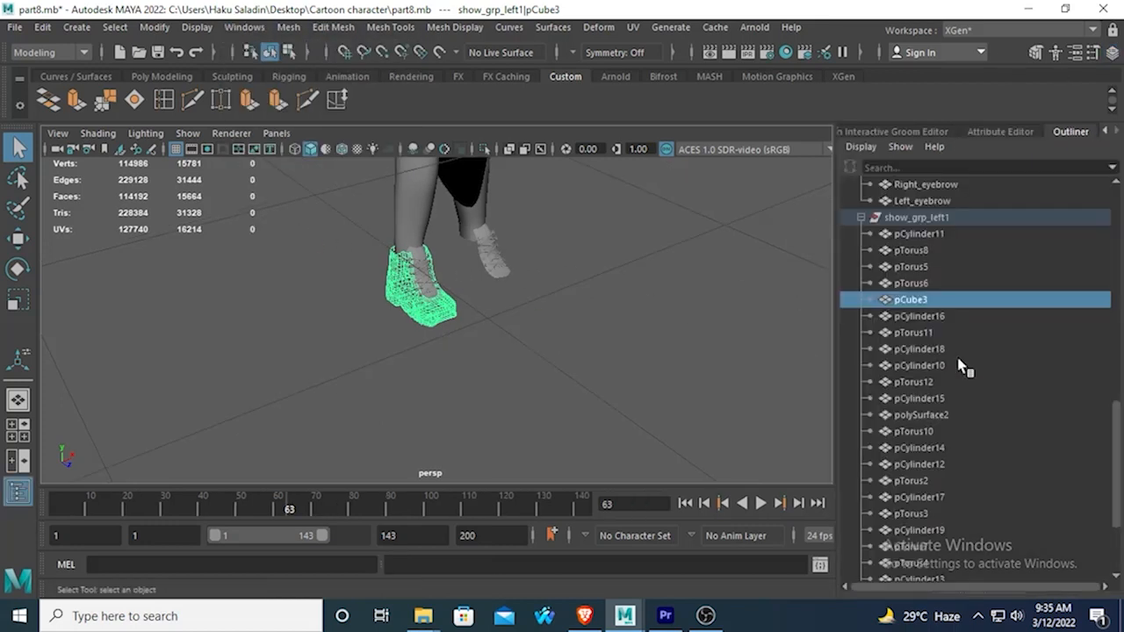
scroll(968, 396, "down", 3)
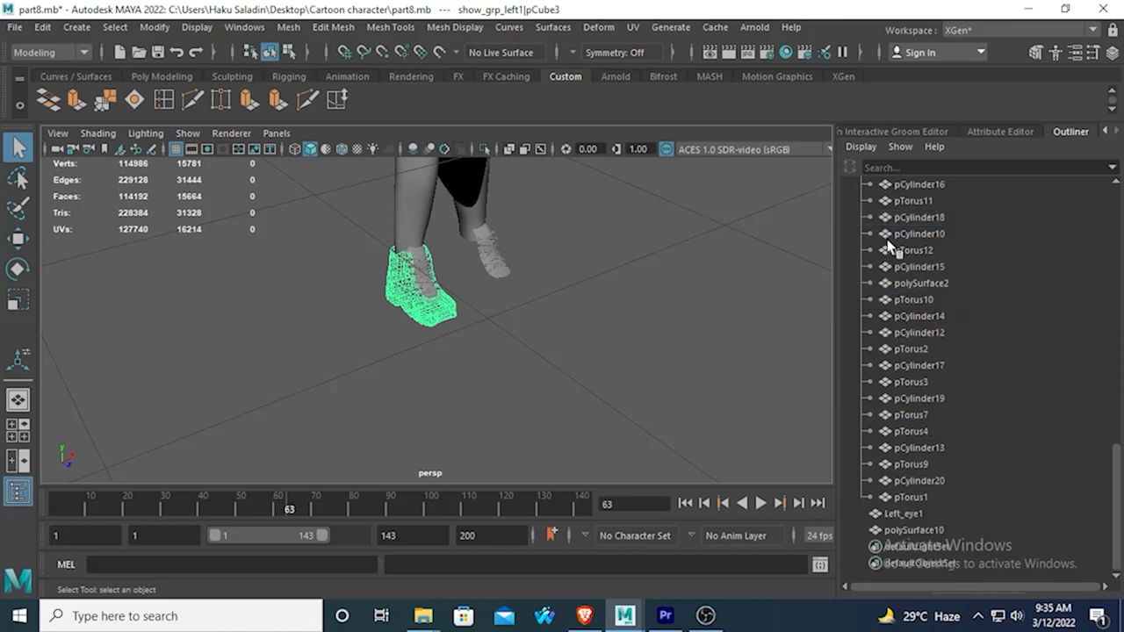
scroll(921, 239, "up", 6)
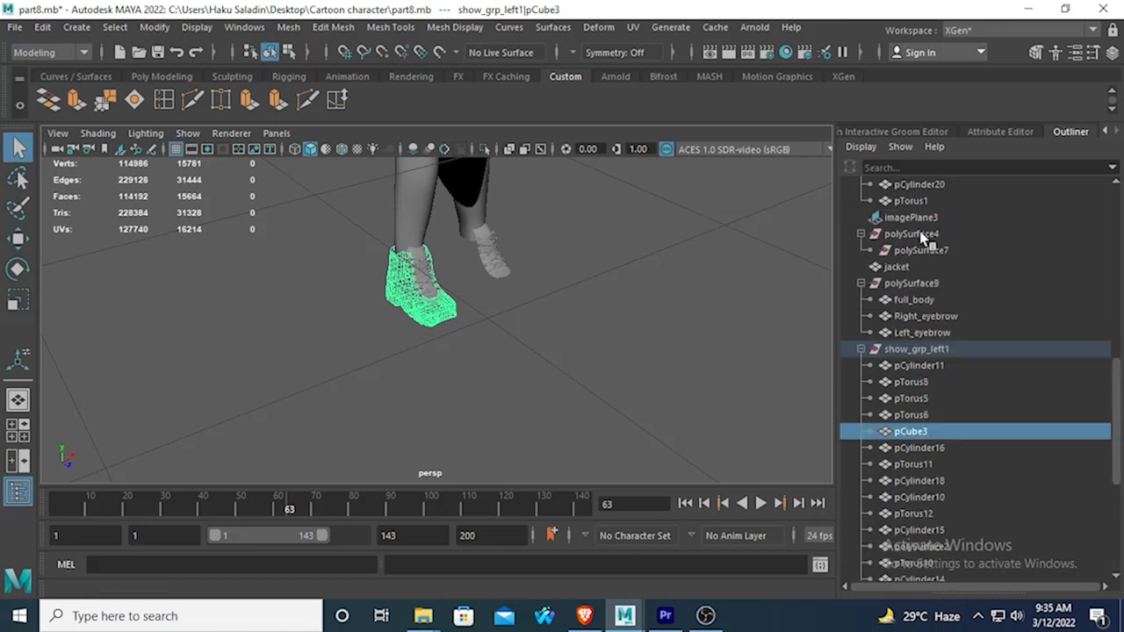
double_click(925, 366)
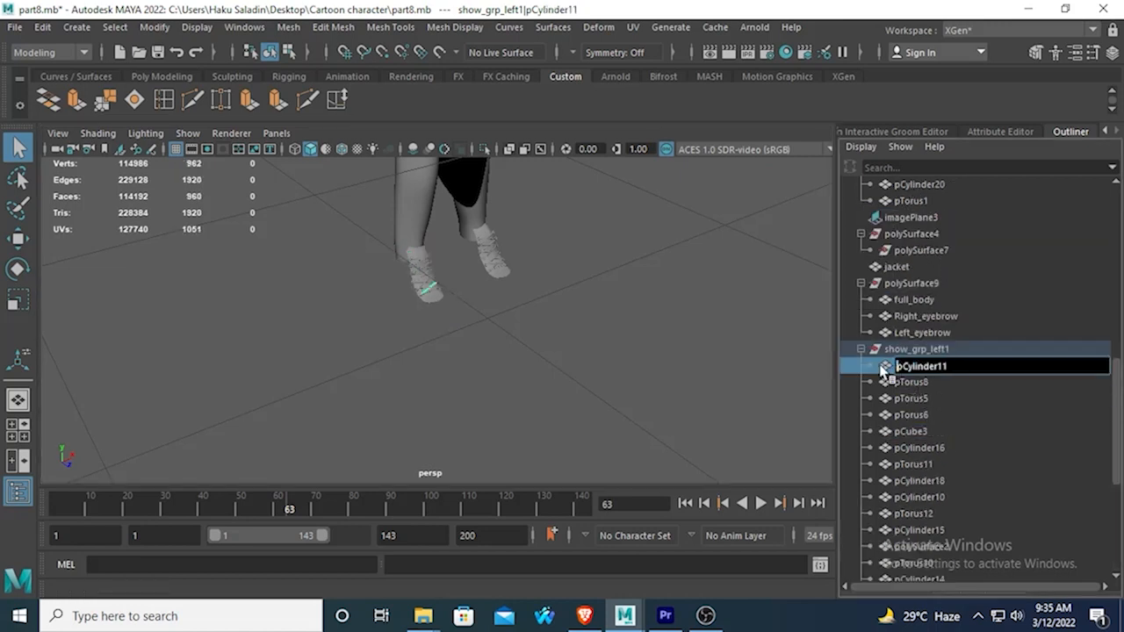
key("Return")
left_click_drag(890, 364, 926, 499)
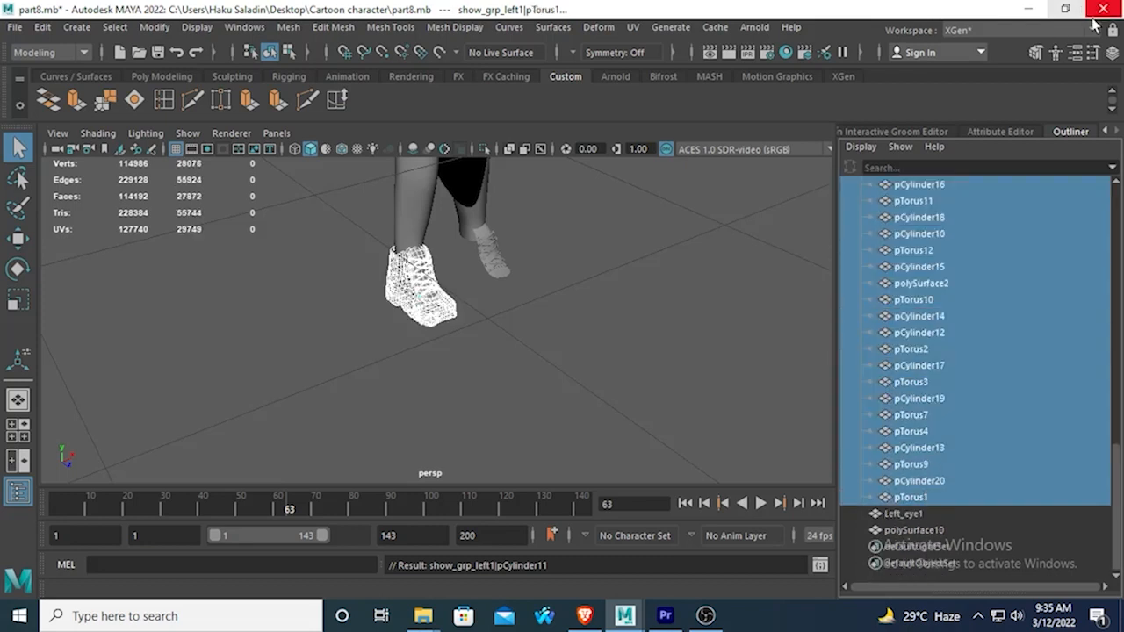
left_click(1111, 52)
double_click(1089, 312)
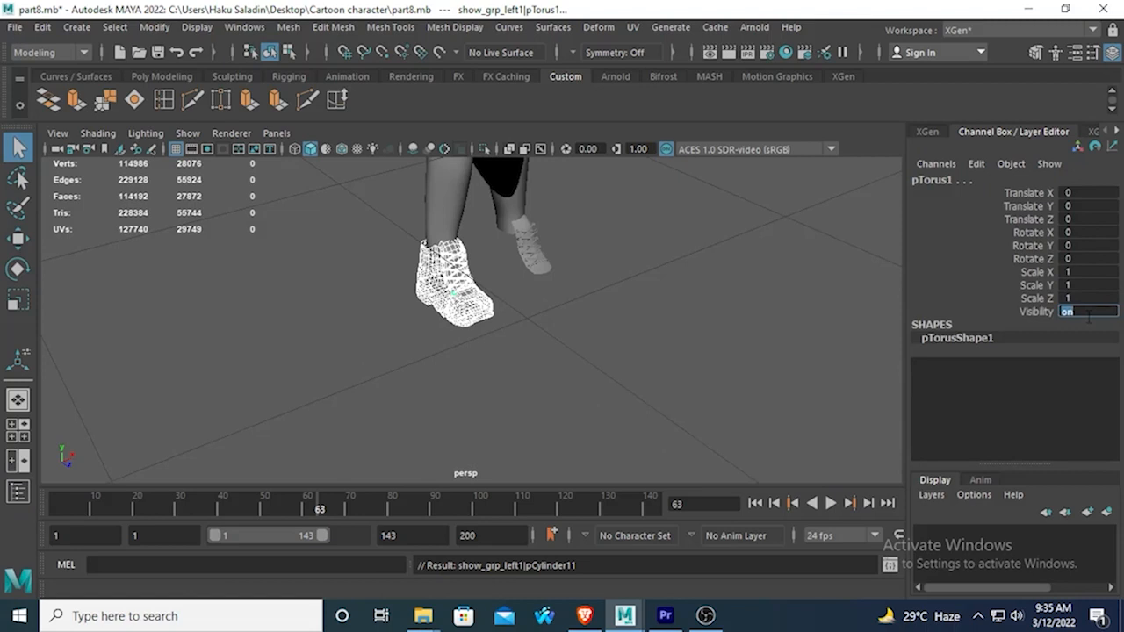
key("Return")
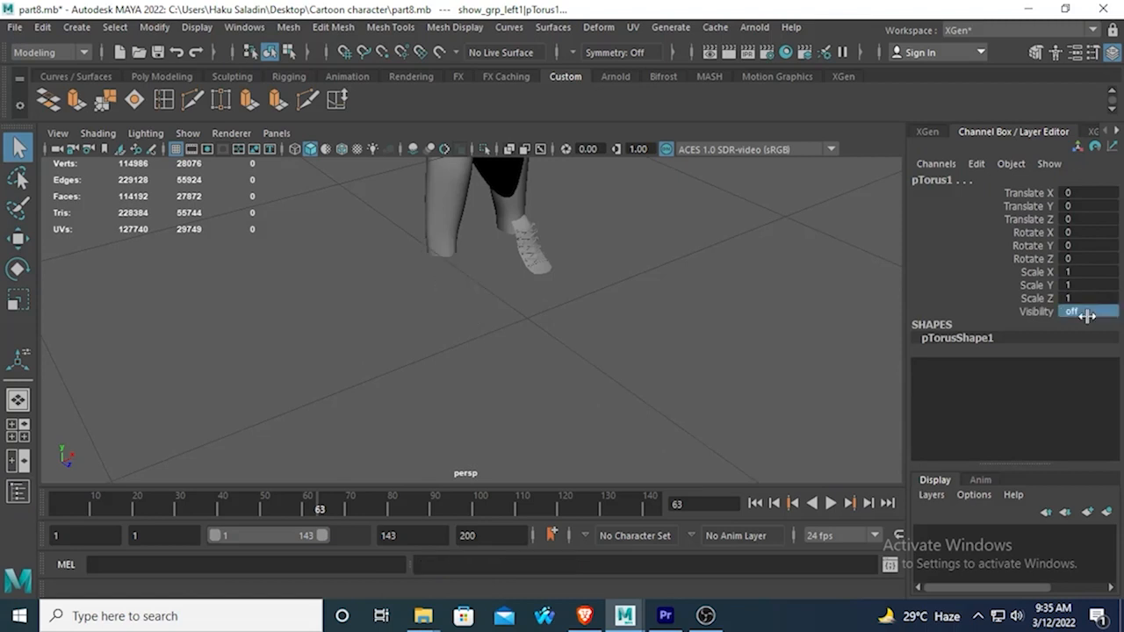
double_click(1087, 313)
key("Return")
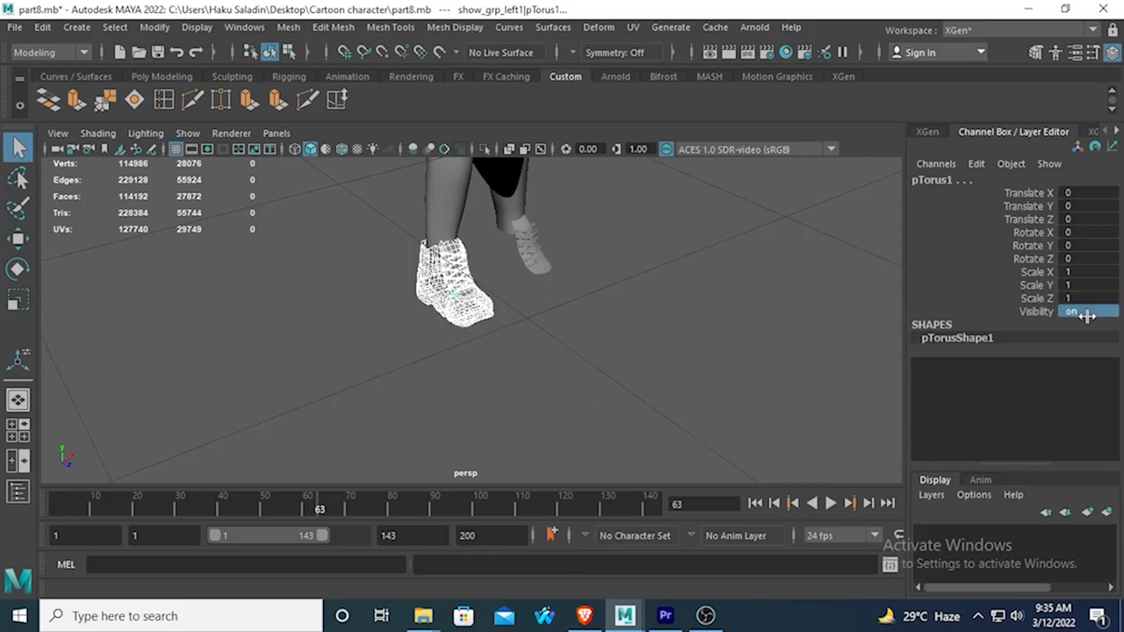
left_click(601, 322)
Move the oversized ear mesh sideways and up from the body to about Translate X 0.748 and Translate Y 0.769.
left_click_drag(599, 321, 378, 300, "alt")
left_click(462, 296)
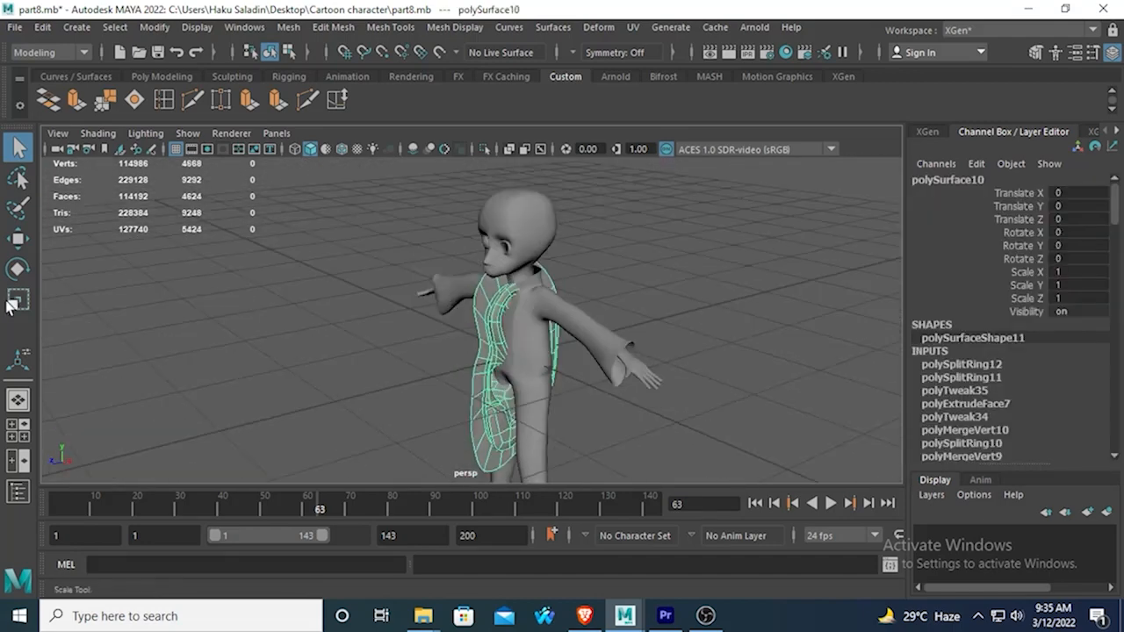
left_click(17, 238)
left_click_drag(632, 393, 671, 409)
left_click_drag(576, 236, 572, 143)
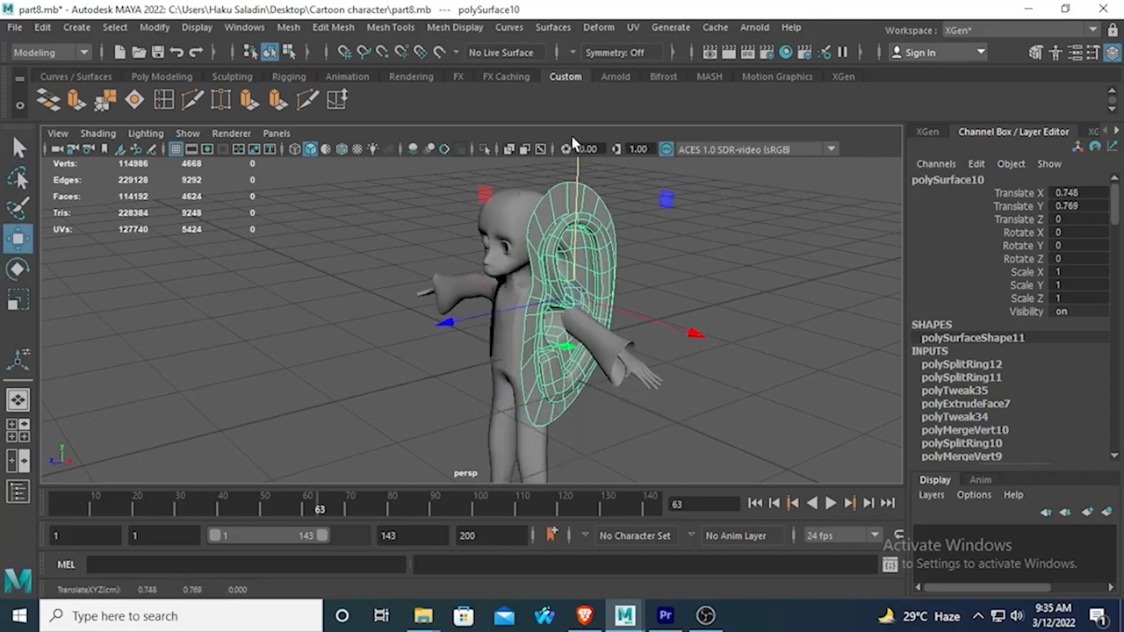
Find the hidden Left_eye object in the scene hierarchy and set its visibility to 1.
left_click(244, 27)
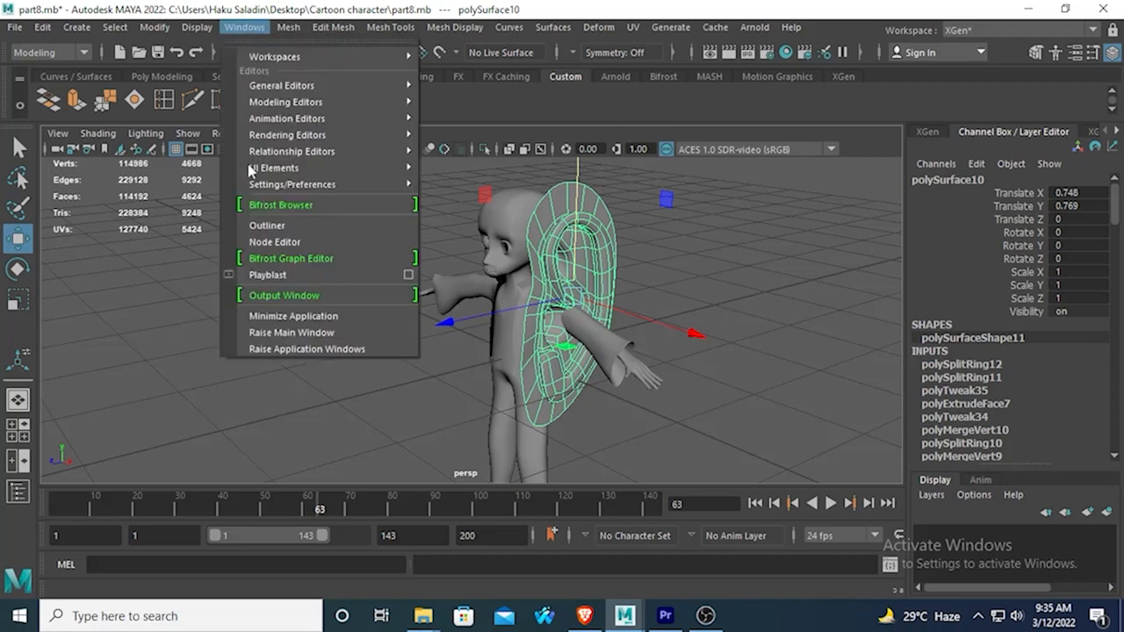
left_click(267, 225)
scroll(1004, 251, "up", 10)
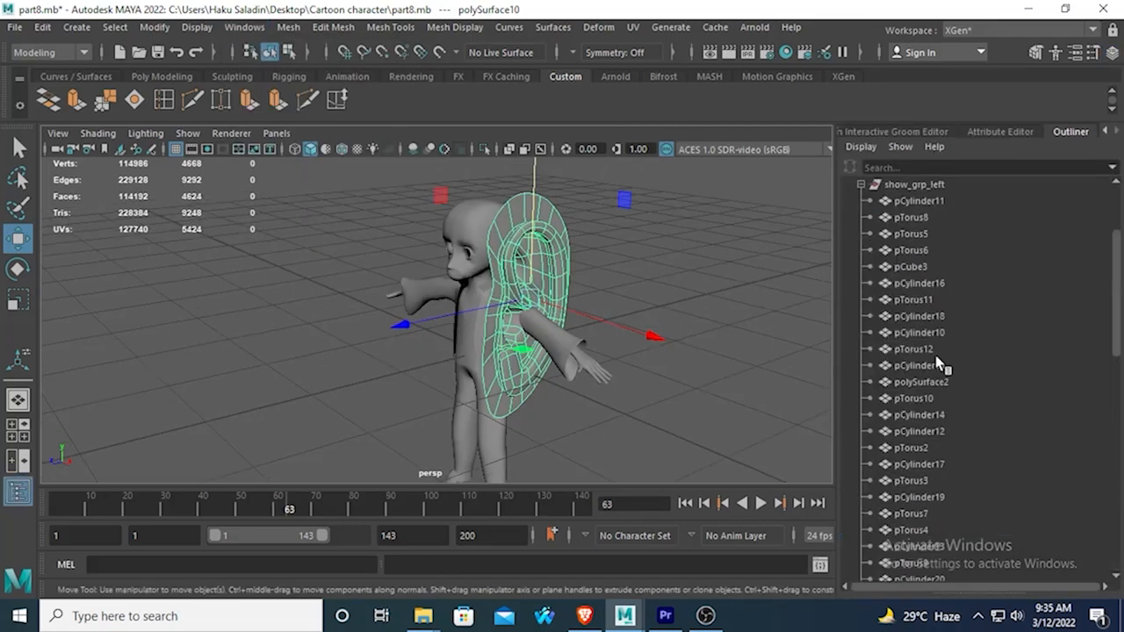
left_click(917, 284)
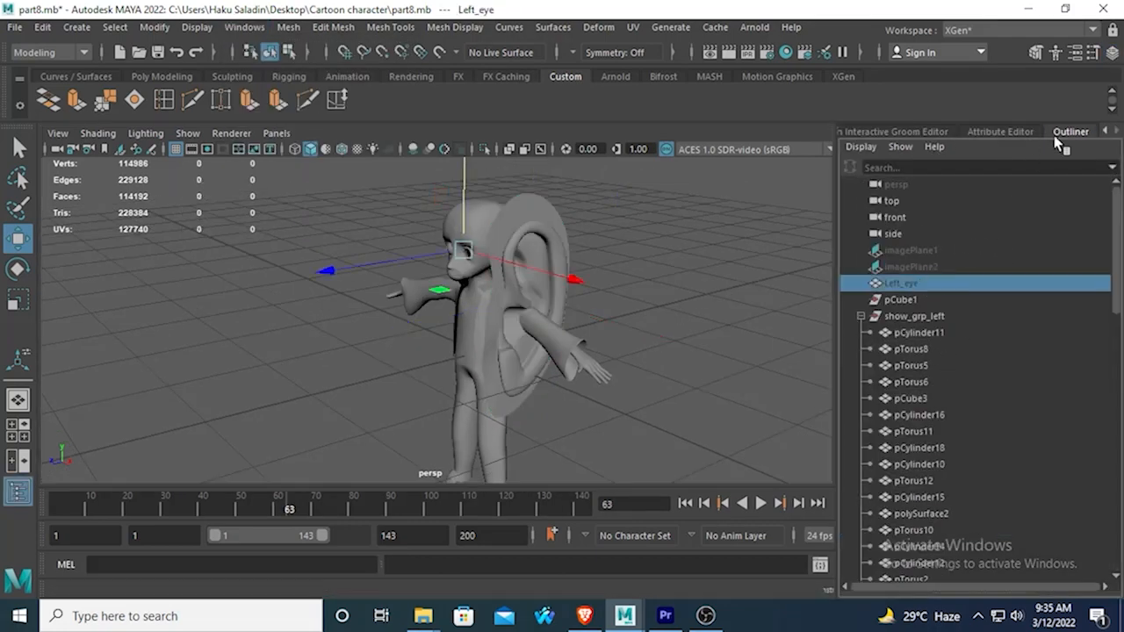
left_click(1113, 52)
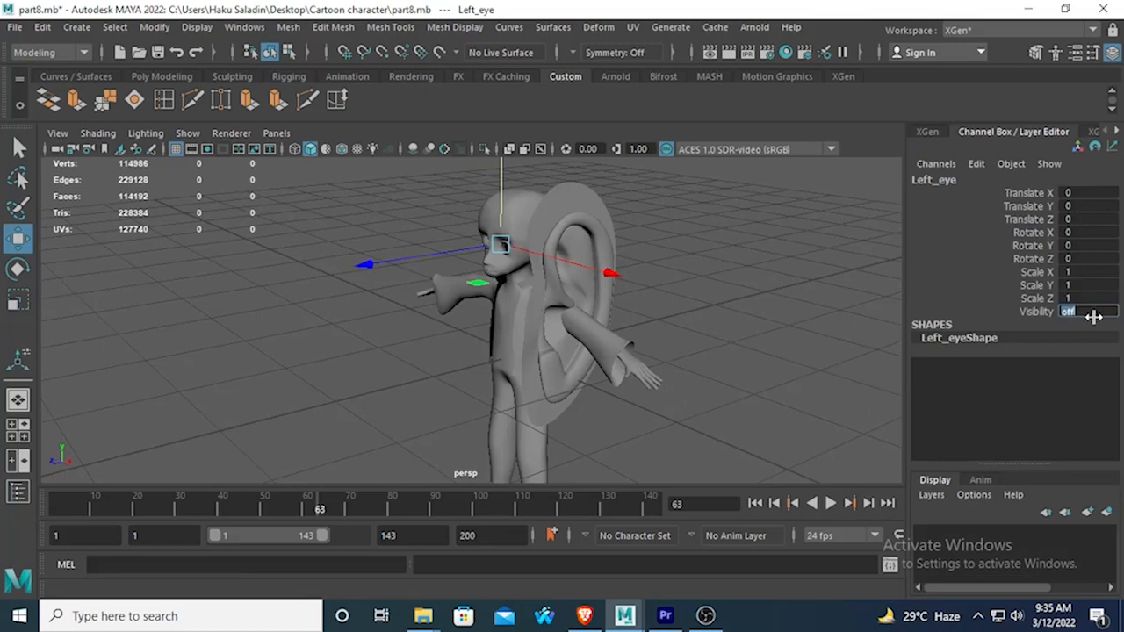
type("1")
key("Return")
left_click(290, 278)
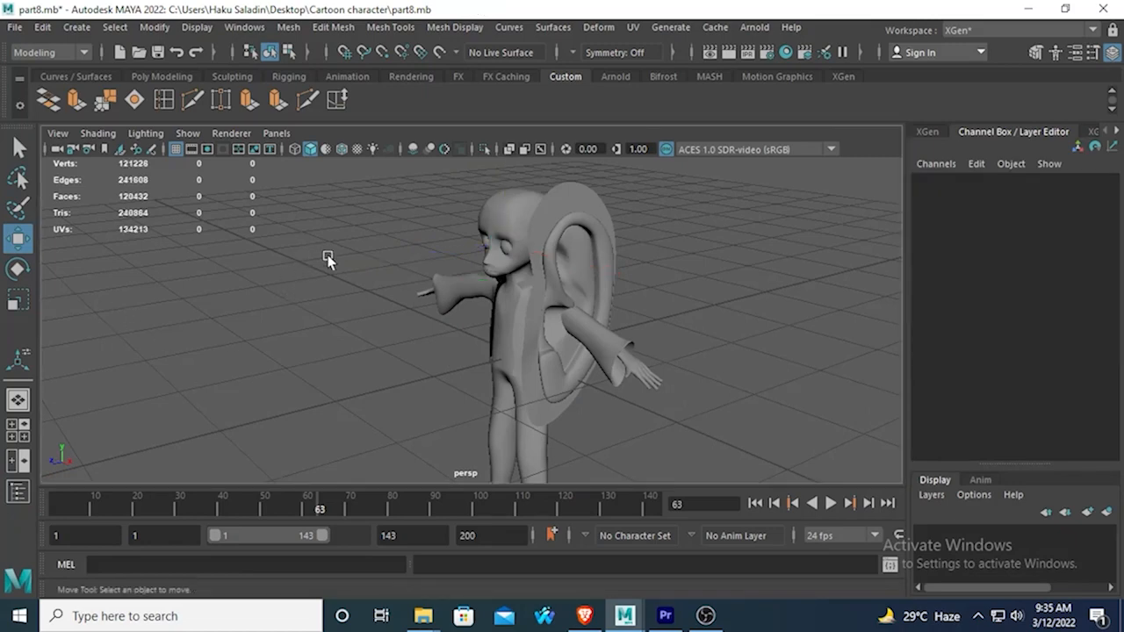
Scale the ear mesh down uniformly to about 0.107 so its size suits the character's head.
left_click_drag(327, 259, 369, 324, "alt")
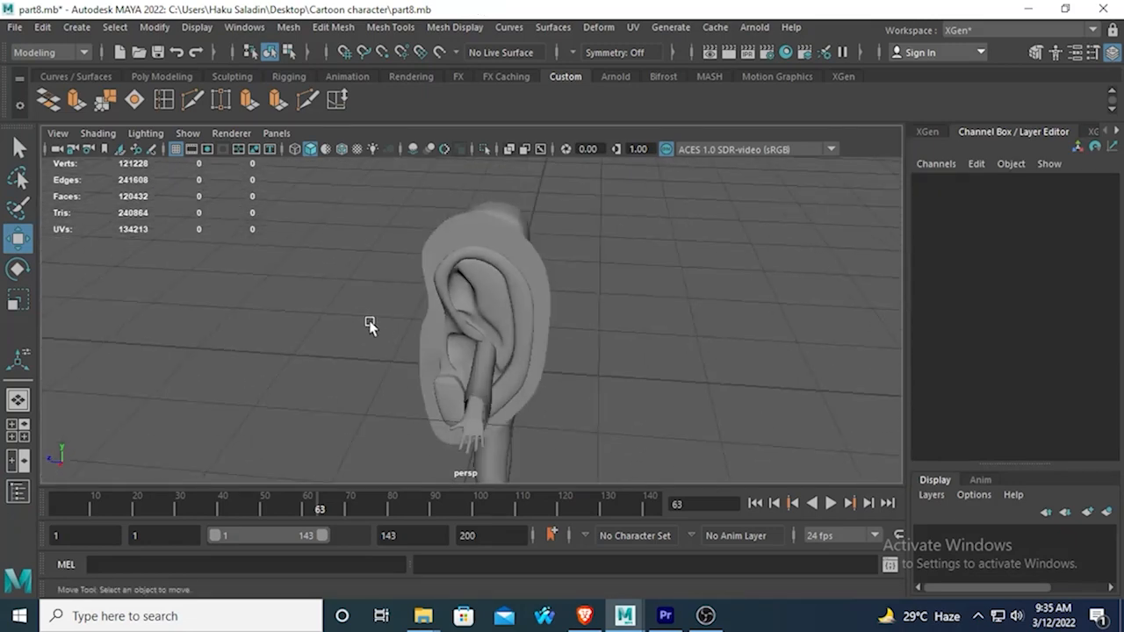
right_click_drag(369, 324, 420, 324, "alt")
left_click_drag(419, 324, 387, 323, "alt")
left_click(17, 301)
scroll(571, 220, "down", 3)
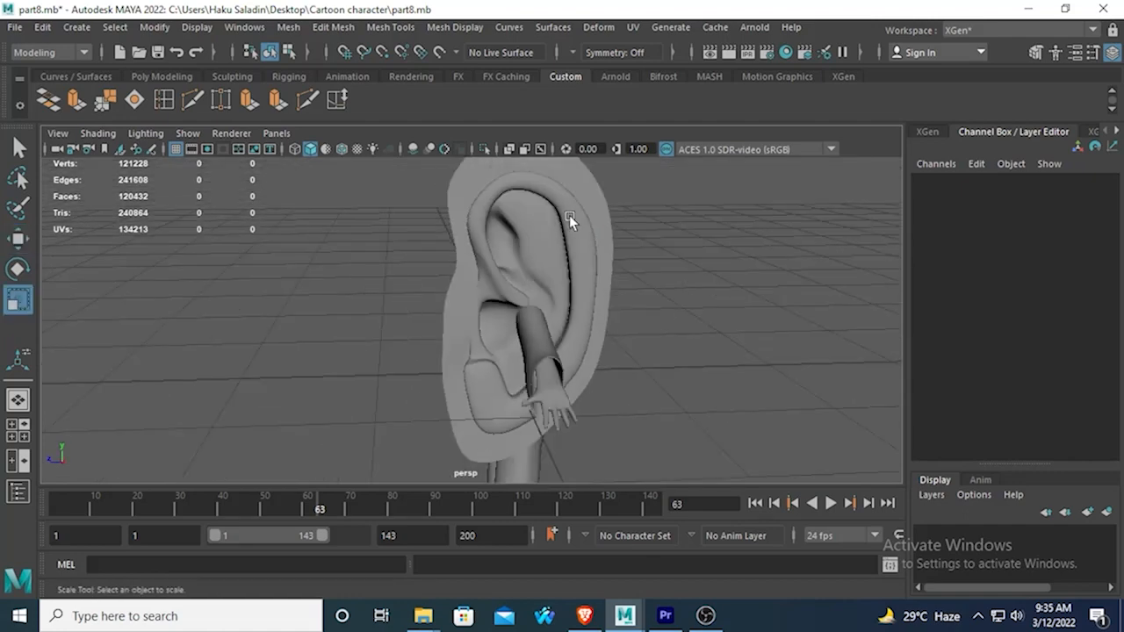
left_click(571, 221)
scroll(577, 221, "down", 2)
left_click_drag(496, 313, 418, 315)
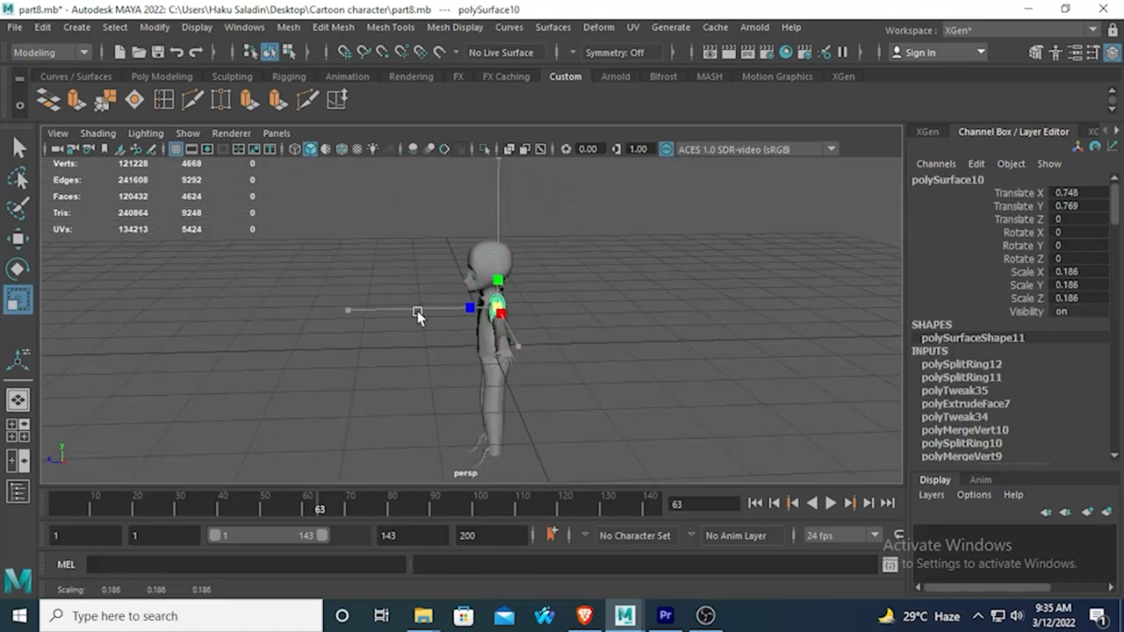
scroll(453, 333, "up", 2)
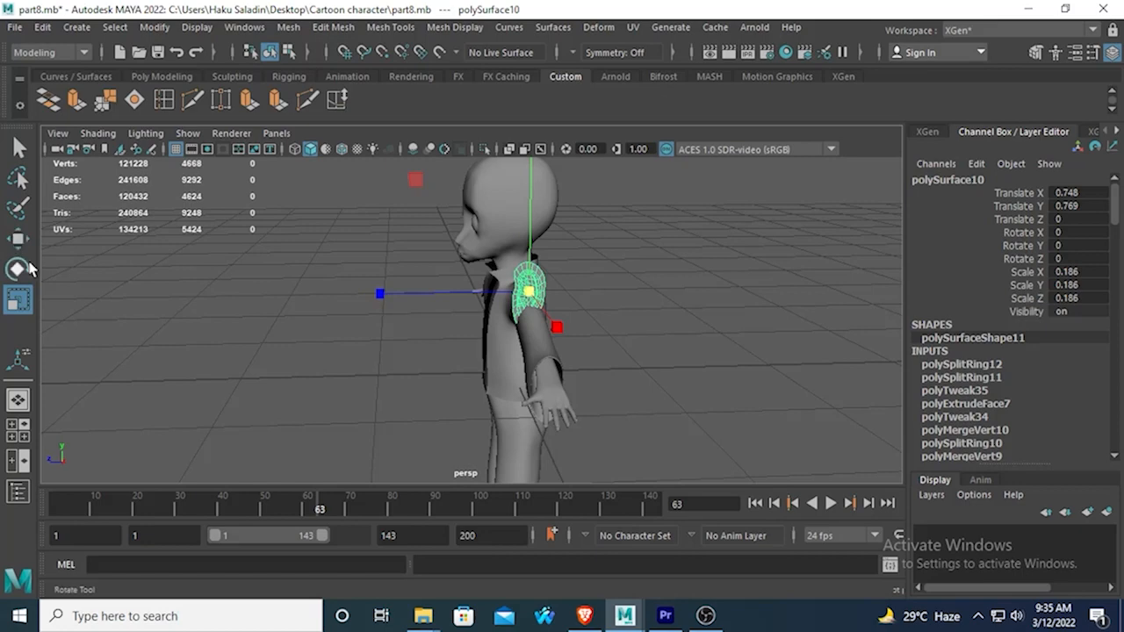
left_click(529, 293)
left_click_drag(530, 292, 425, 293)
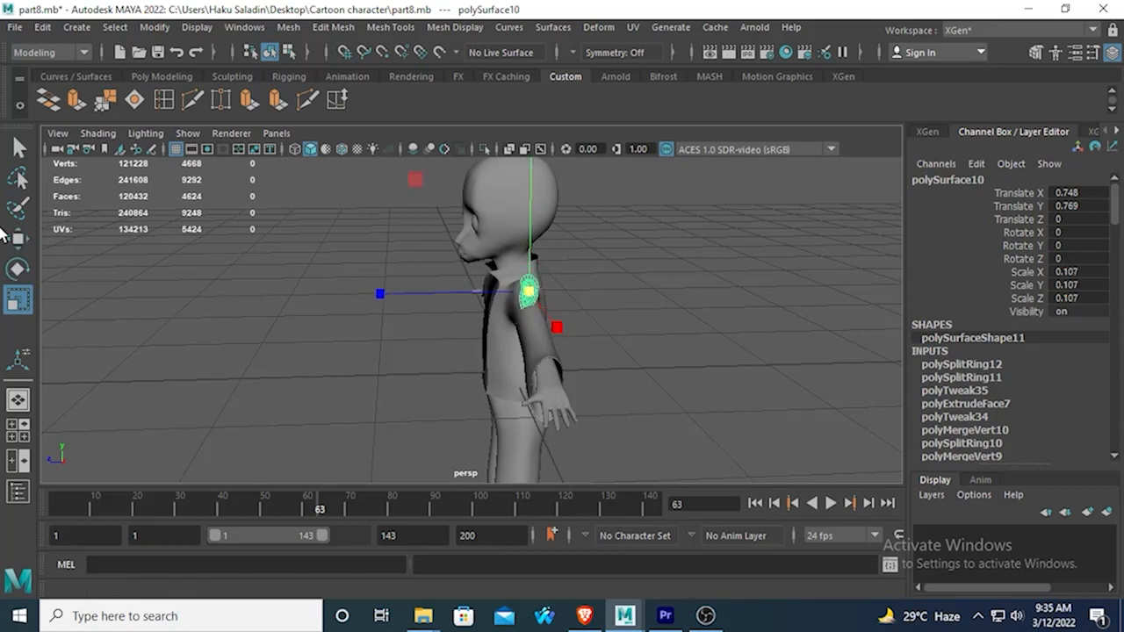
Turn on visibility for the reference images imagePlane1 and imagePlane2 while working in the side view.
key("w")
key("space")
key("space")
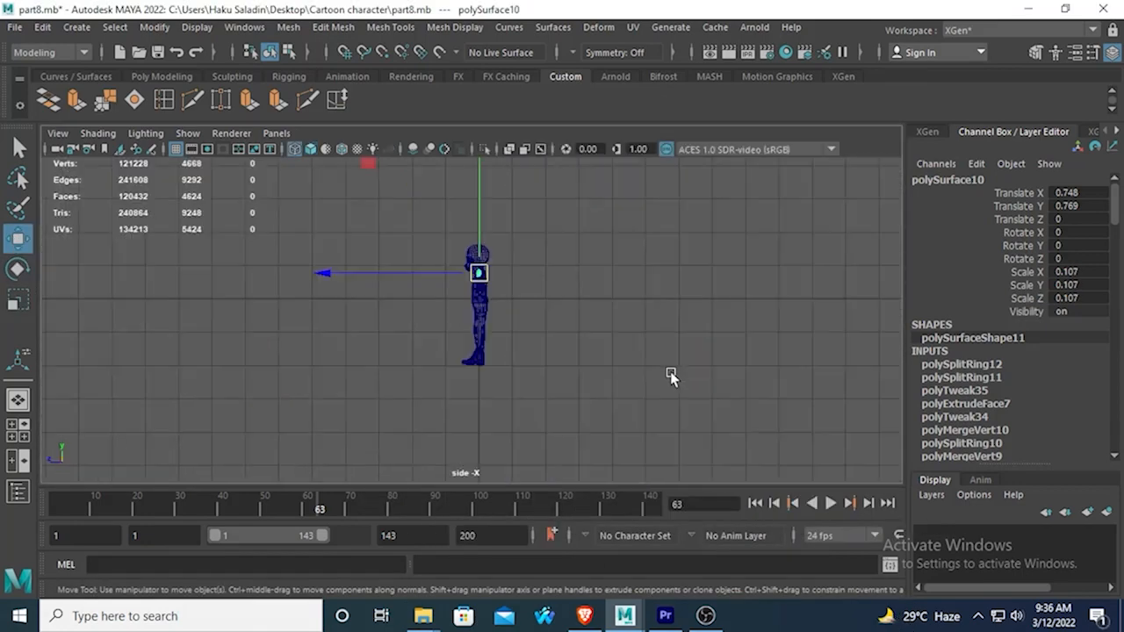
left_click(244, 27)
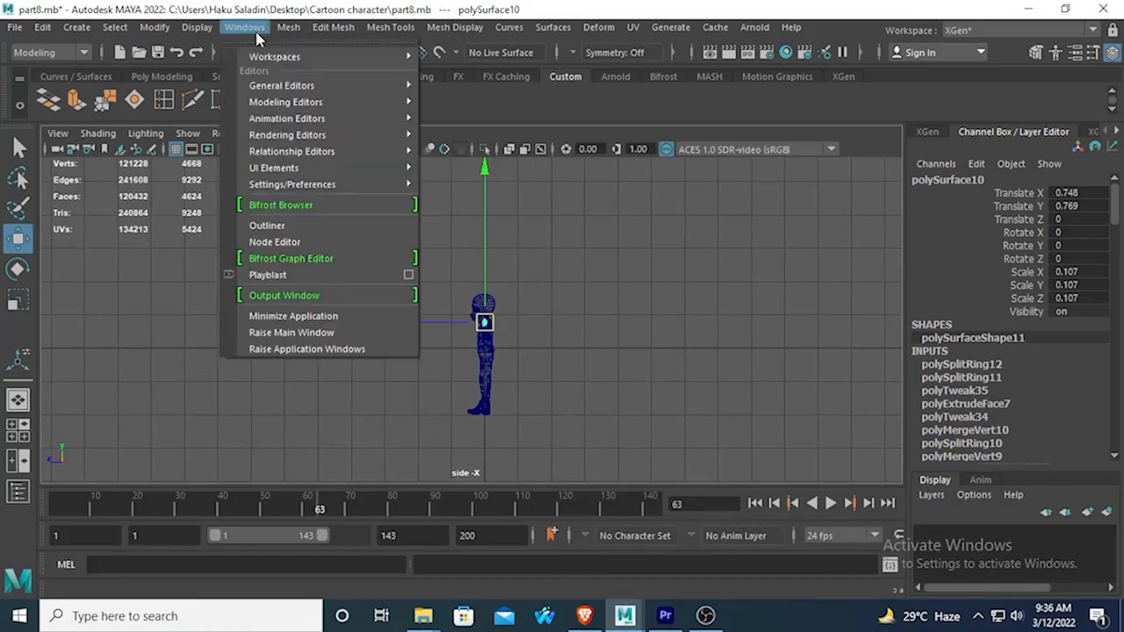
left_click(264, 237)
left_click_drag(890, 251, 913, 267)
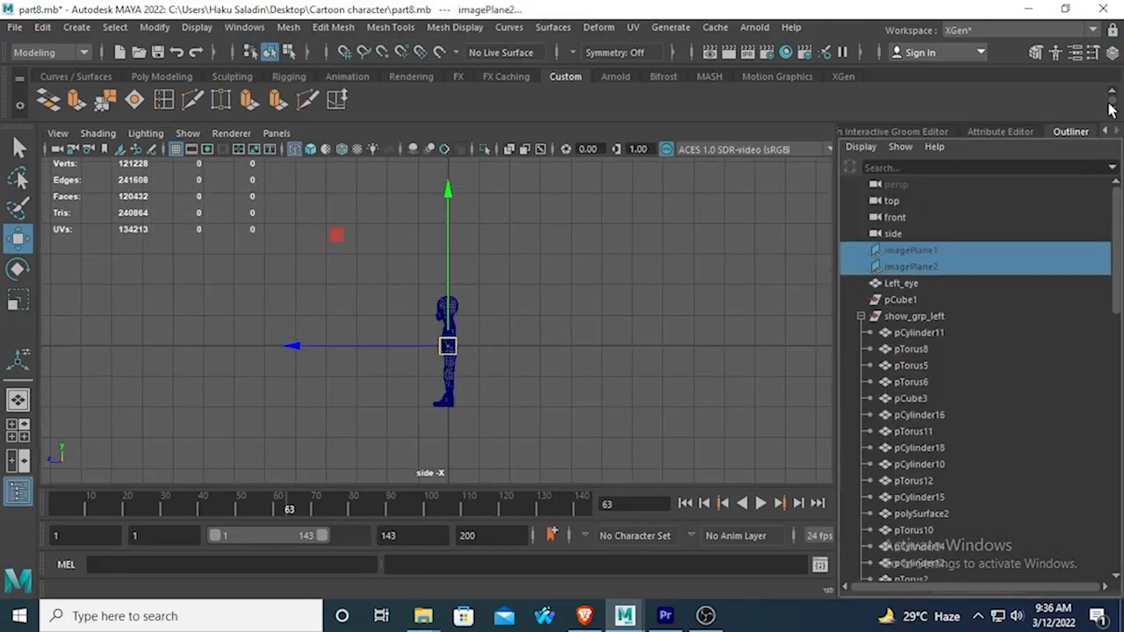
left_click(1111, 54)
double_click(1086, 313)
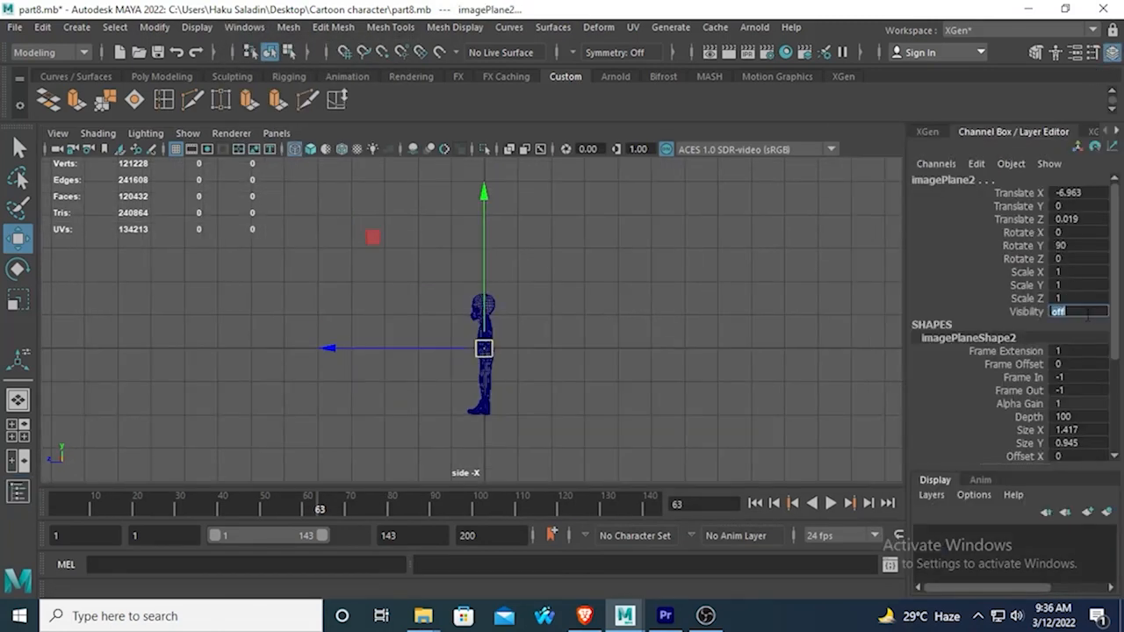
key("Return")
scroll(518, 264, "up", 10)
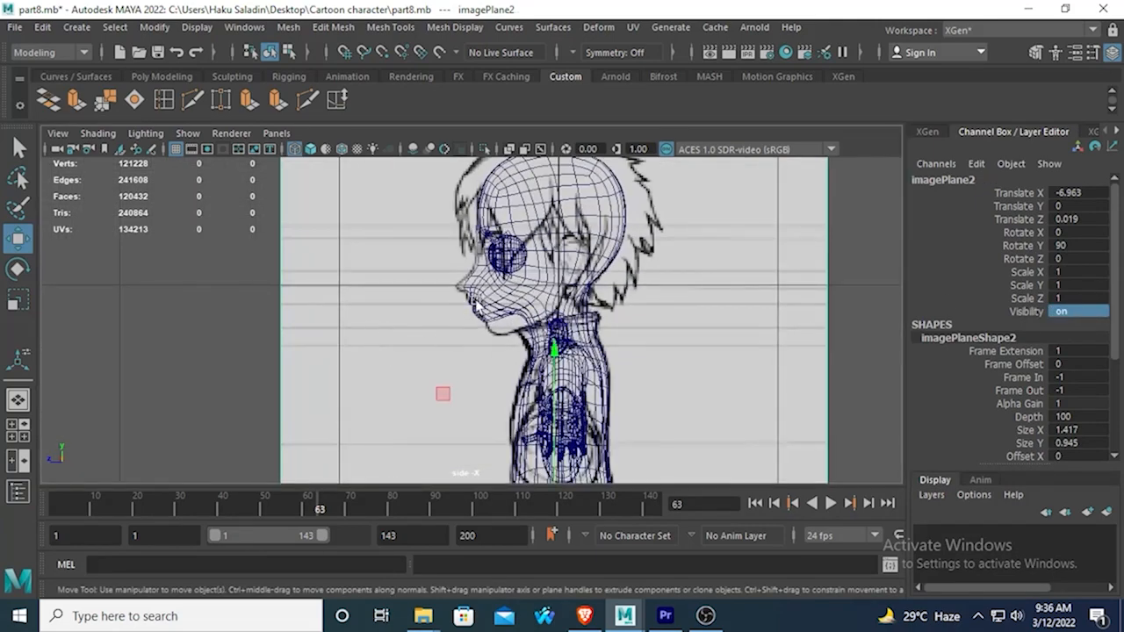
Align the ear with the drawn ear in the side view, at about Translate Y 1.129 and Translate Z -0.063.
key("space")
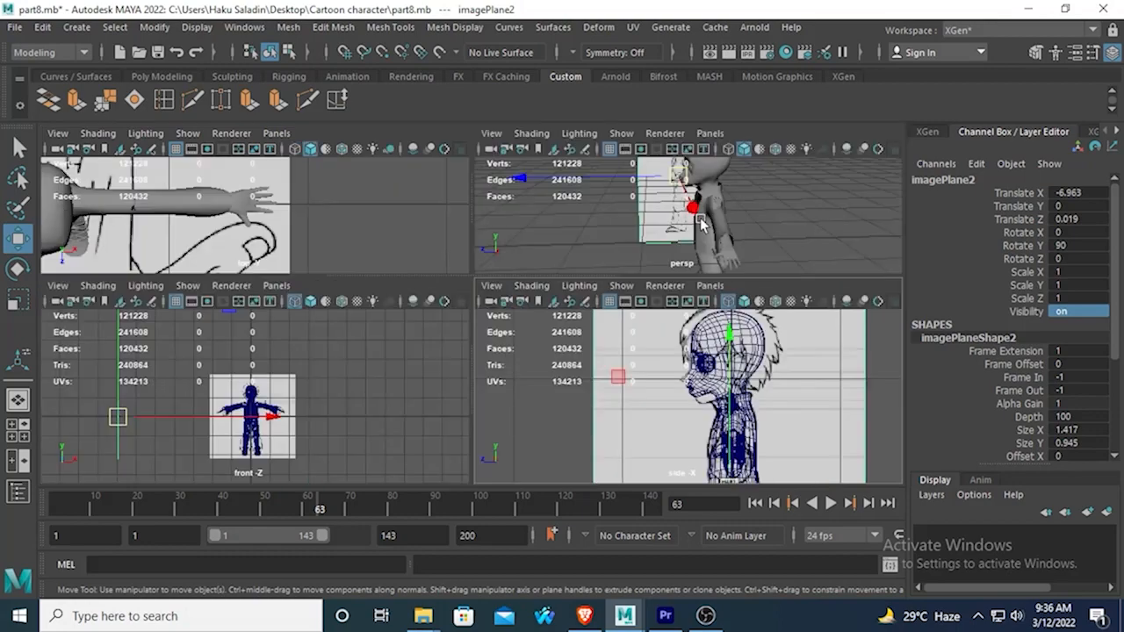
key("space")
left_click(559, 309)
key("space")
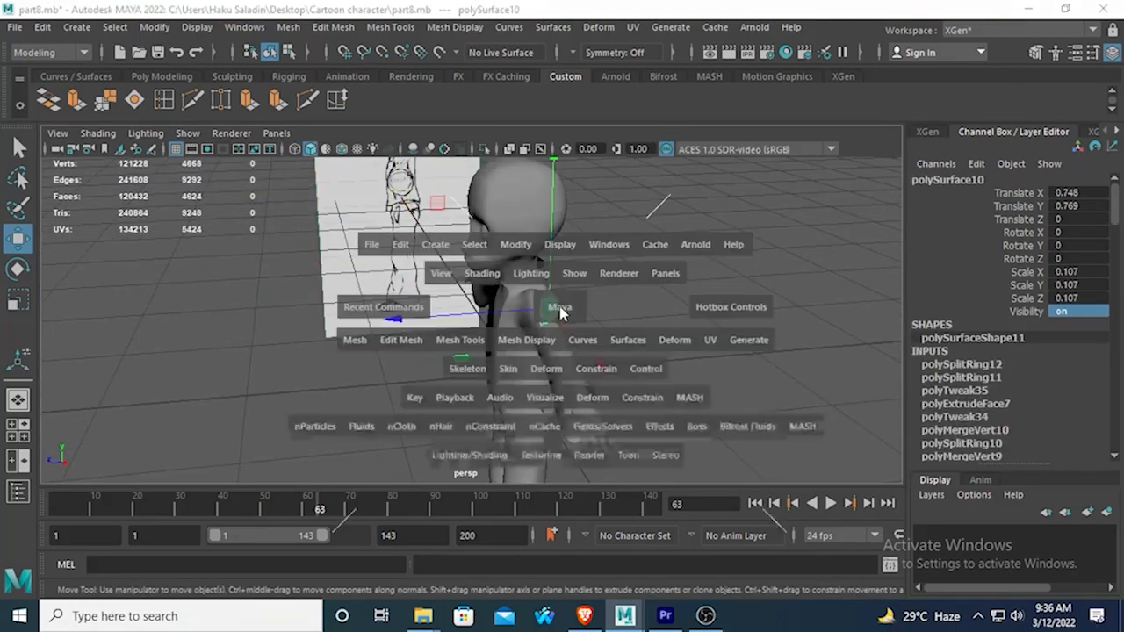
key("space")
middle_click_drag(666, 286, 641, 326, "alt")
left_click_drag(609, 252, 609, 131)
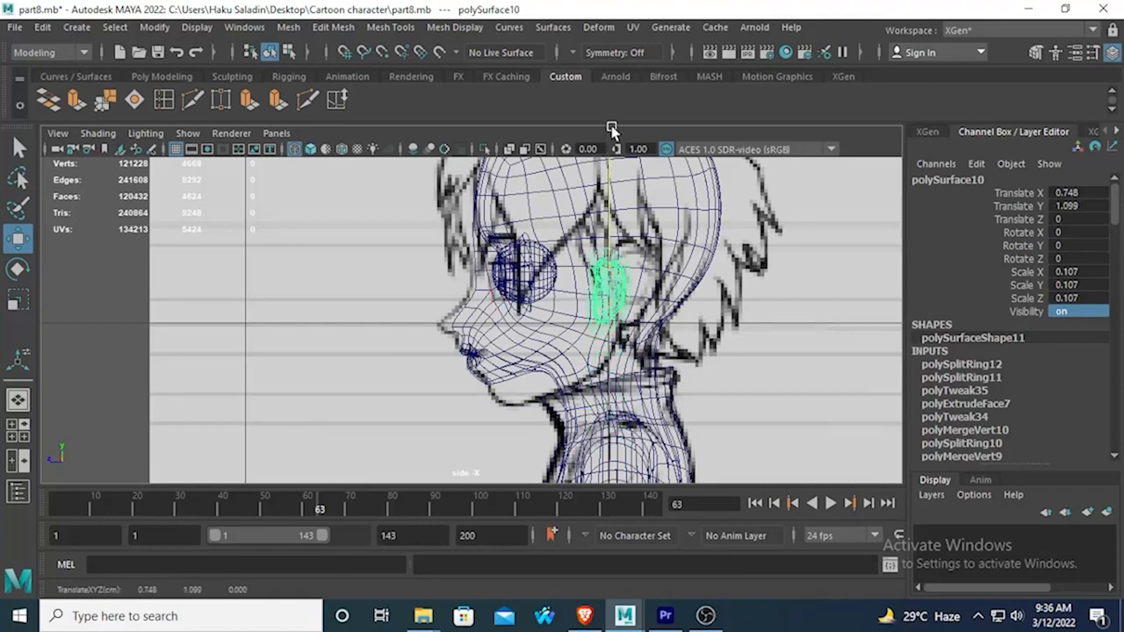
left_click_drag(448, 290, 471, 289)
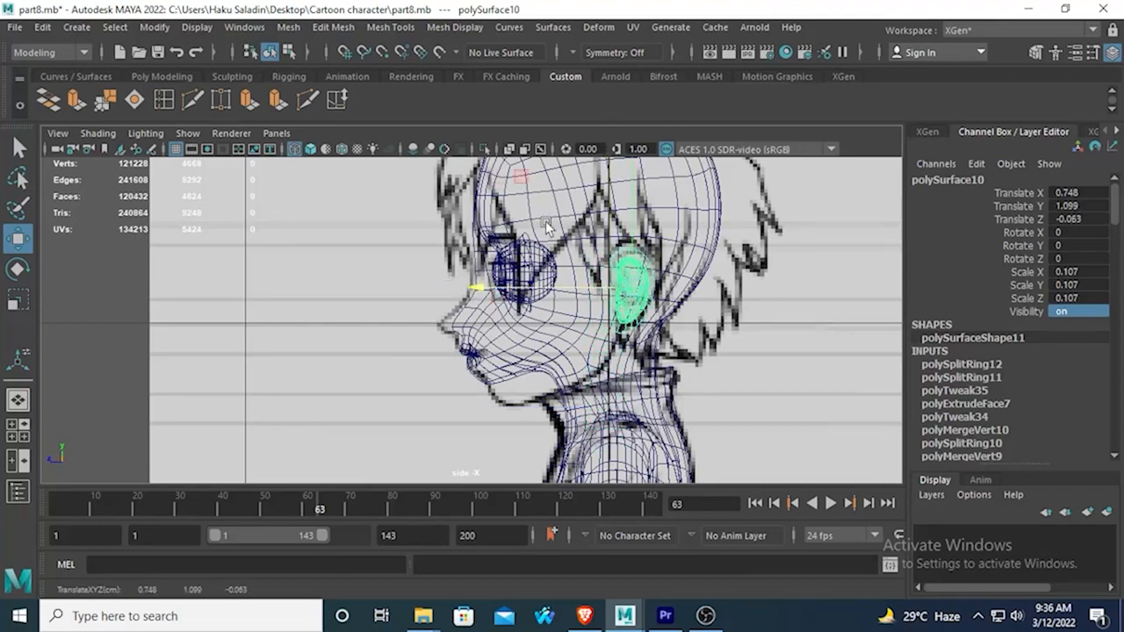
left_click_drag(628, 181, 624, 168)
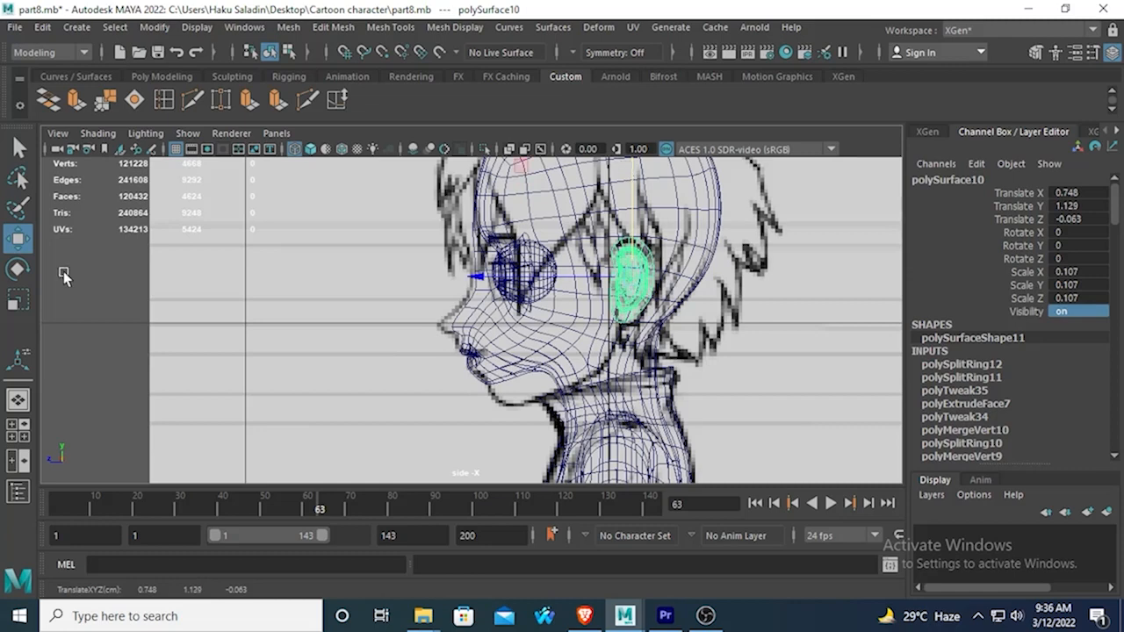
Scale the ear uniformly to about 0.117 and move it against the side of the head, at about Translate X 0.314.
key("r")
left_click_drag(572, 281, 4, 250)
key("space")
key("space")
left_click(16, 238)
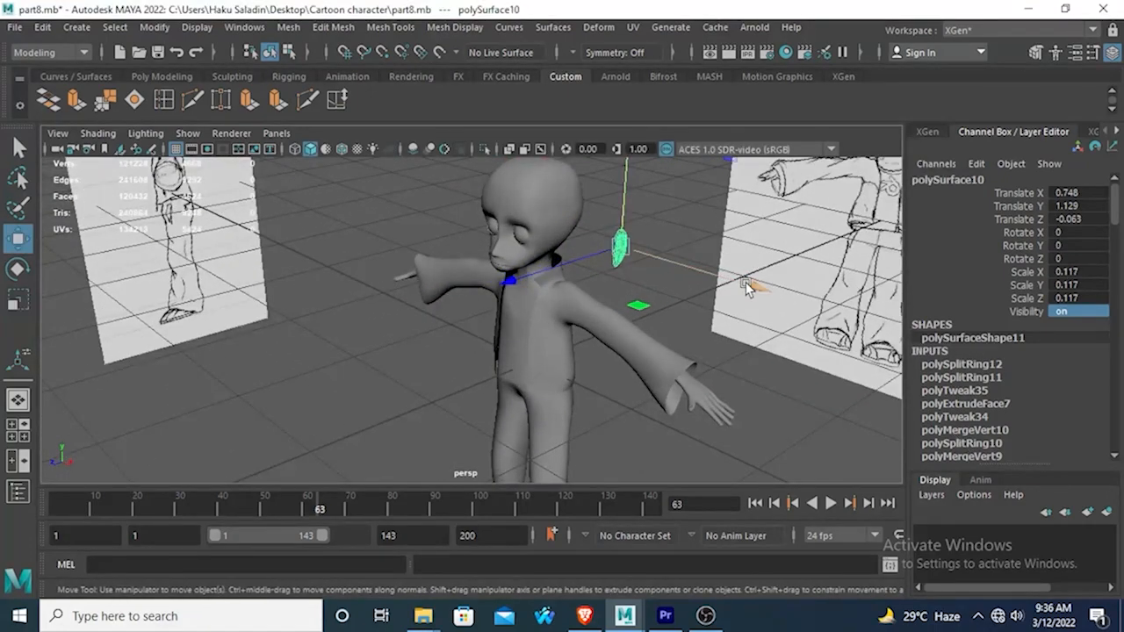
left_click_drag(733, 286, 688, 273)
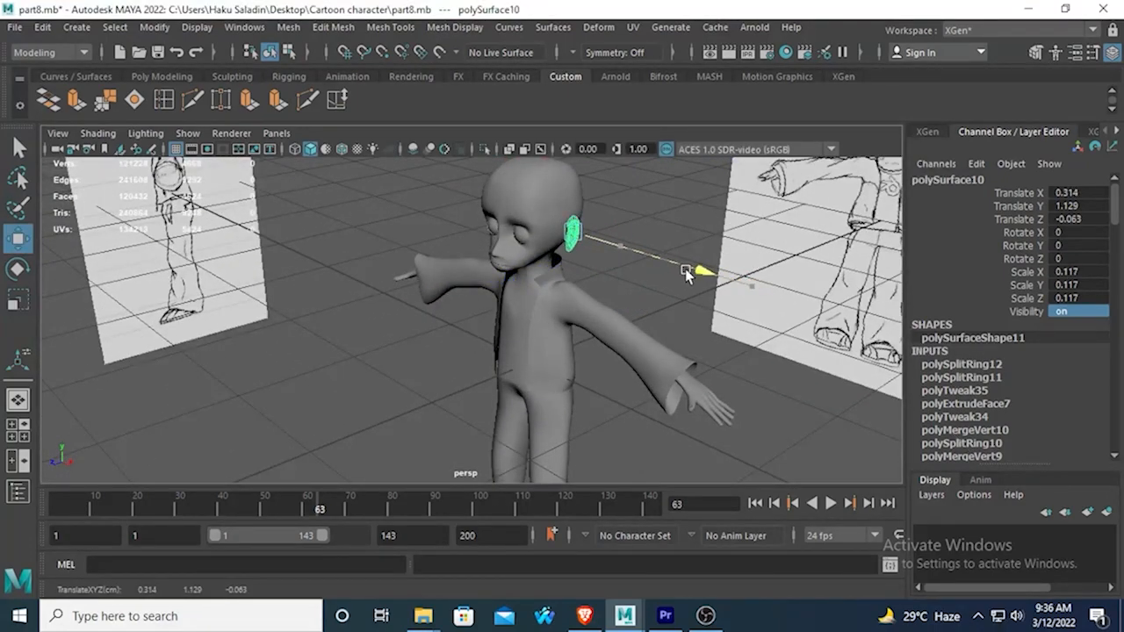
Raise the ear slightly in the side view to about Translate Y 1.136 to match the reference drawing.
left_click_drag(587, 297, 657, 259, "alt")
middle_click_drag(646, 263, 611, 387, "alt")
left_click_drag(612, 387, 526, 371, "alt")
key("space")
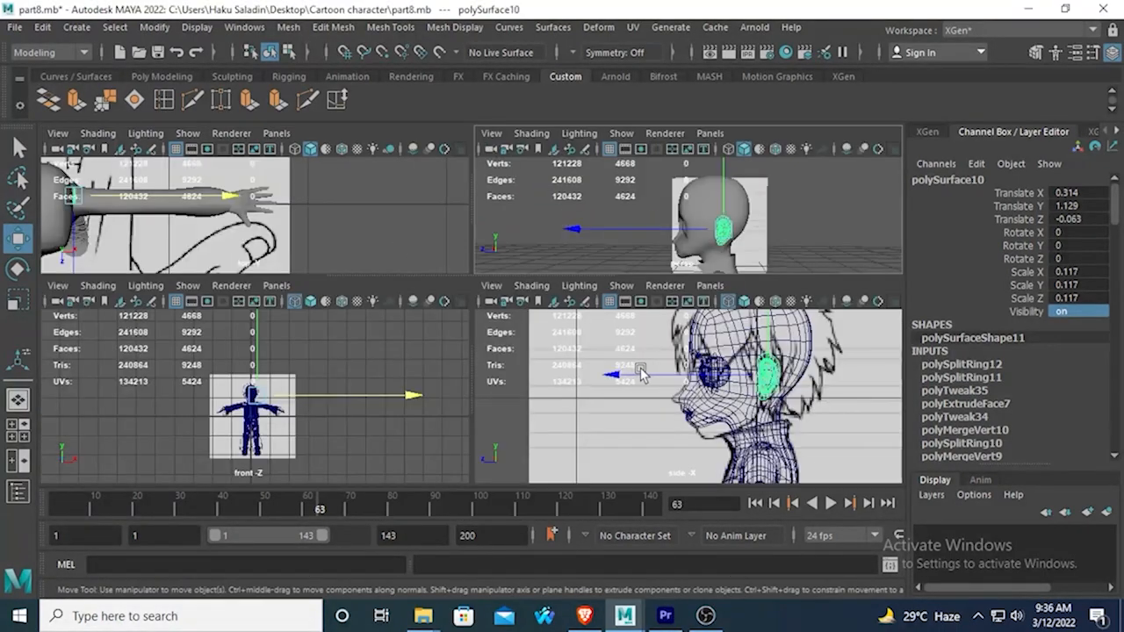
key("space")
scroll(691, 375, "up", 2)
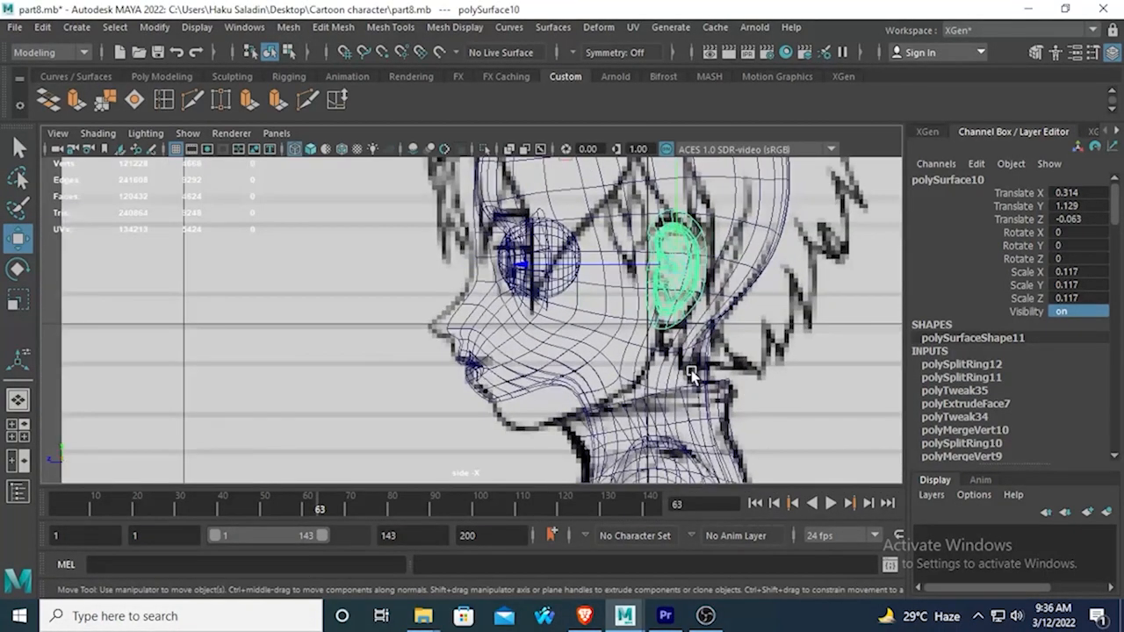
middle_click_drag(710, 327, 688, 367, "alt")
mouse_move(659, 197)
left_mouse_down()
mouse_move(659, 266)
mouse_move(656, 83)
mouse_move(661, 183)
left_mouse_up()
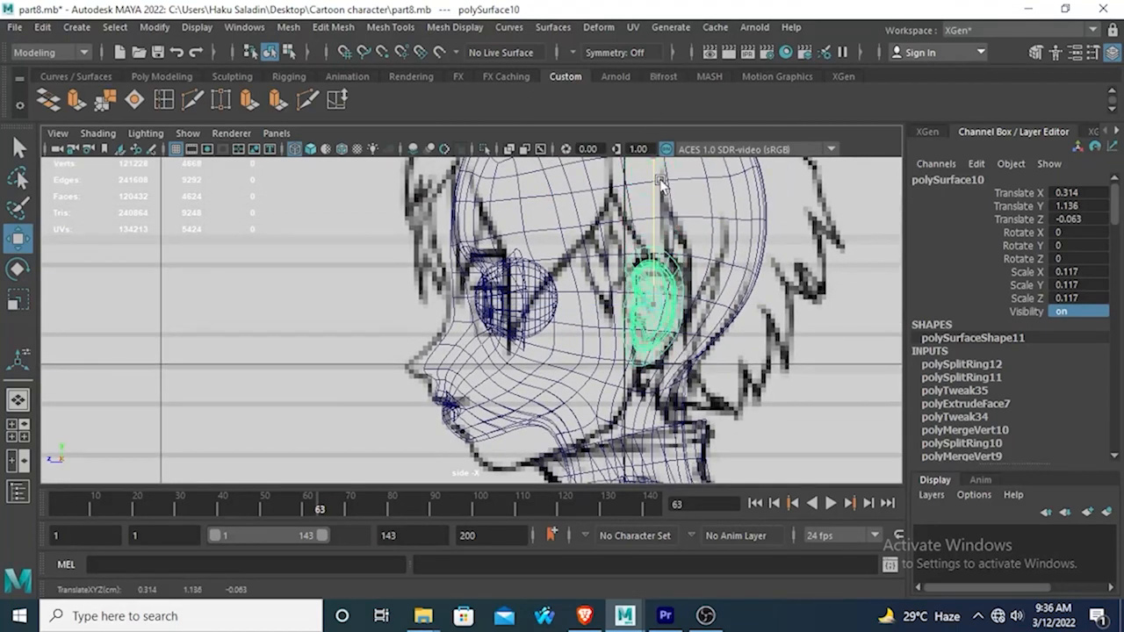
Move the ear slightly closer to the side of the head in the perspective view, to about Translate X 0.306.
key("space")
key("space")
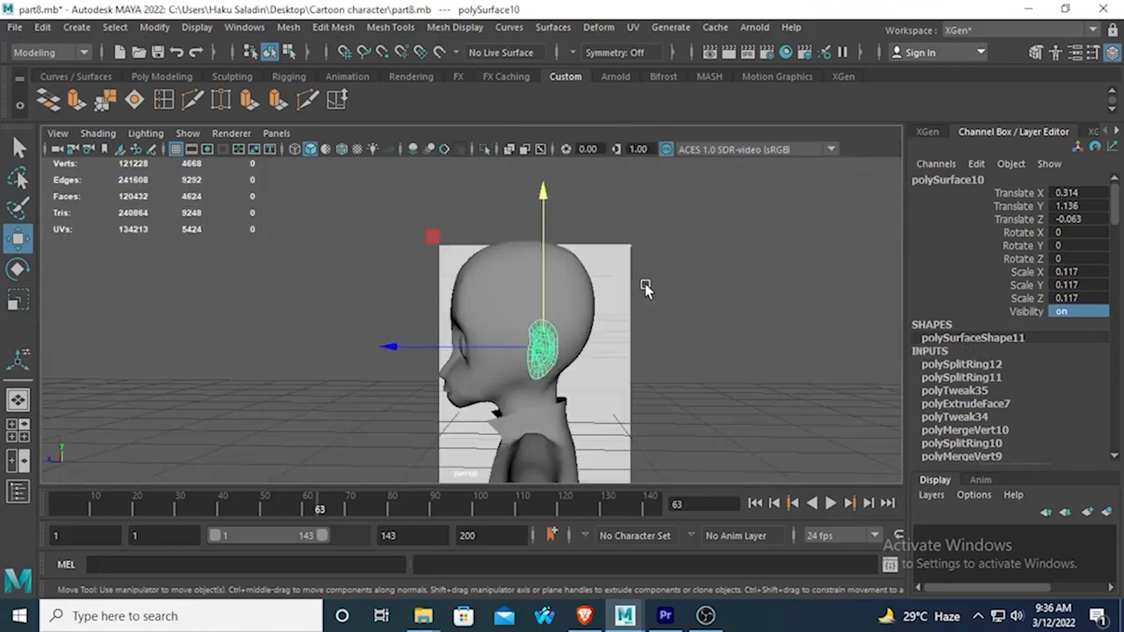
mouse_move(646, 288)
left_mouse_down("alt")
mouse_move(828, 296)
mouse_move(709, 321)
mouse_move(710, 384)
mouse_move(658, 413)
mouse_move(563, 377)
mouse_move(499, 371)
mouse_move(522, 396)
mouse_move(447, 407)
mouse_move(491, 333)
mouse_move(556, 302)
mouse_move(518, 323)
left_mouse_up("alt")
left_click_drag(297, 339, 342, 266)
left_click(341, 265)
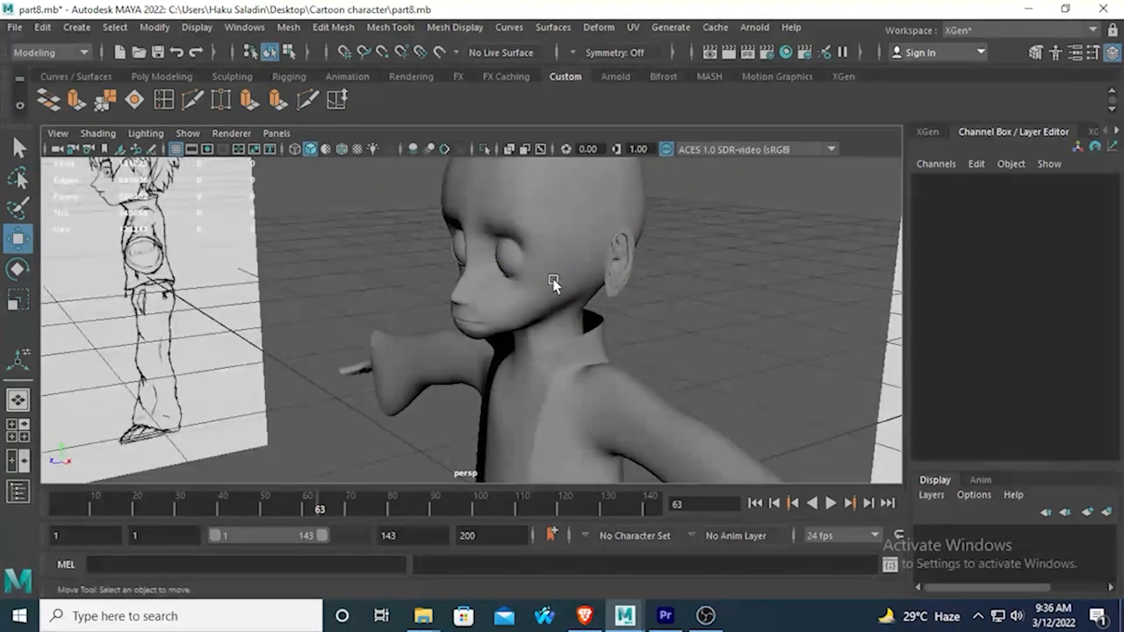
Try shifting the ear up and back in the side view, to about Translate Y 1.164 and Translate Z -0.081.
left_click_drag(554, 283, 396, 316, "alt")
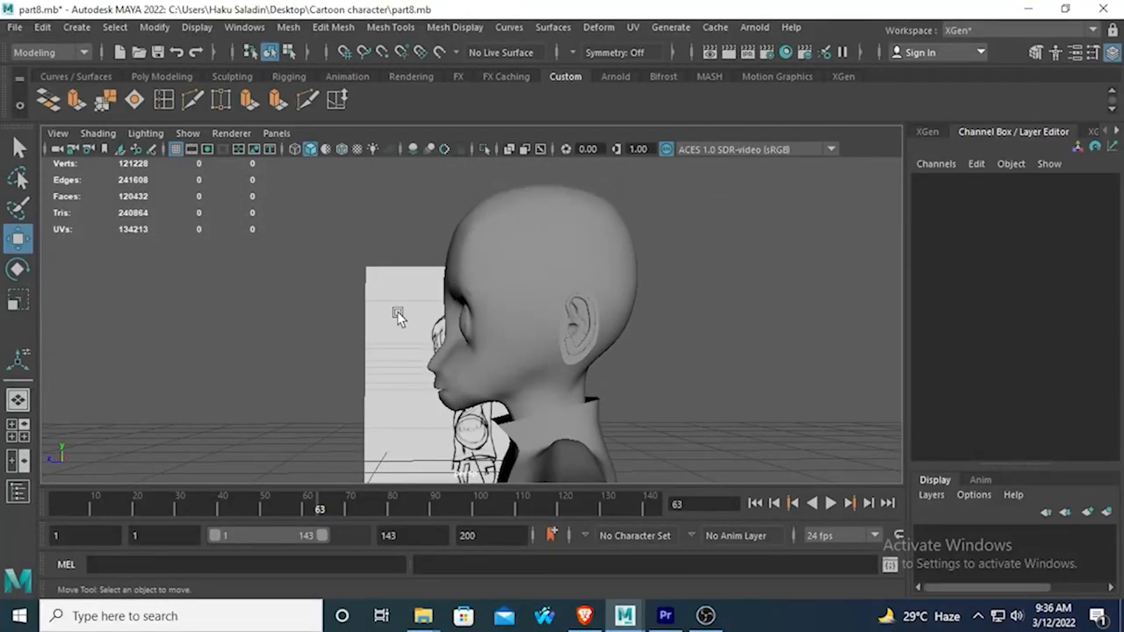
left_click_drag(475, 342, 584, 344, "alt")
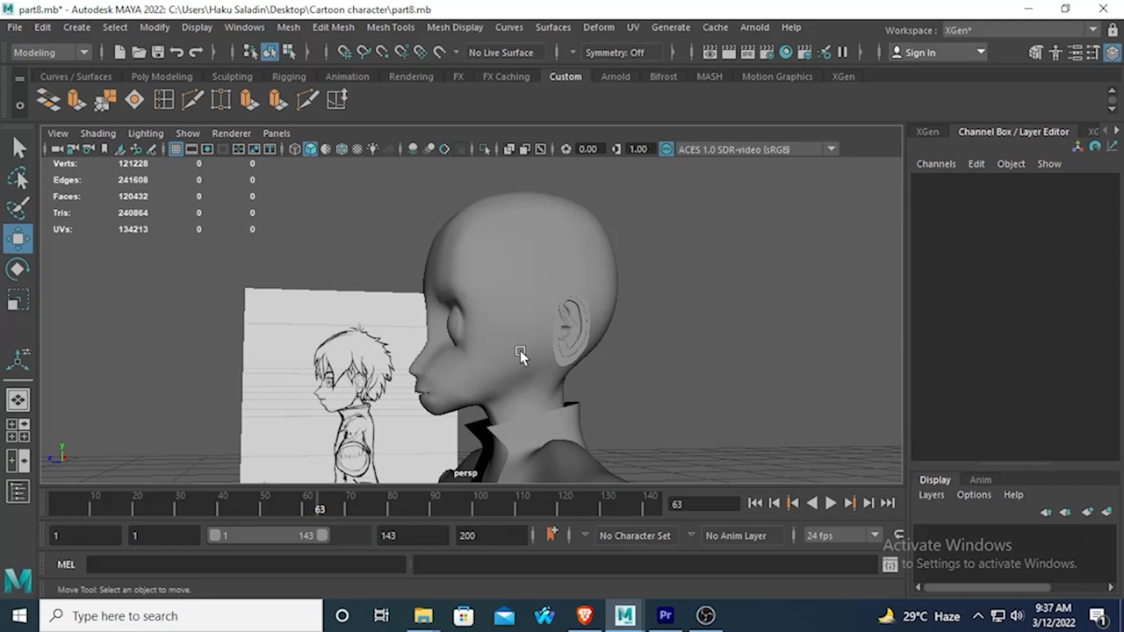
left_click_drag(520, 351, 483, 372, "alt")
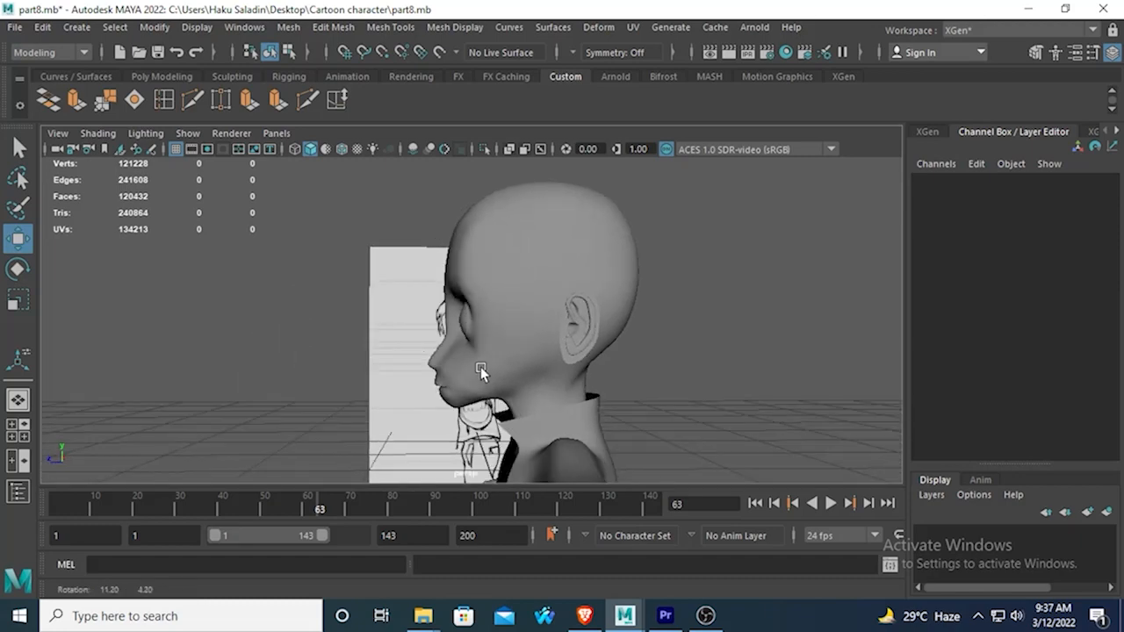
left_click(575, 296)
key("space")
key("space")
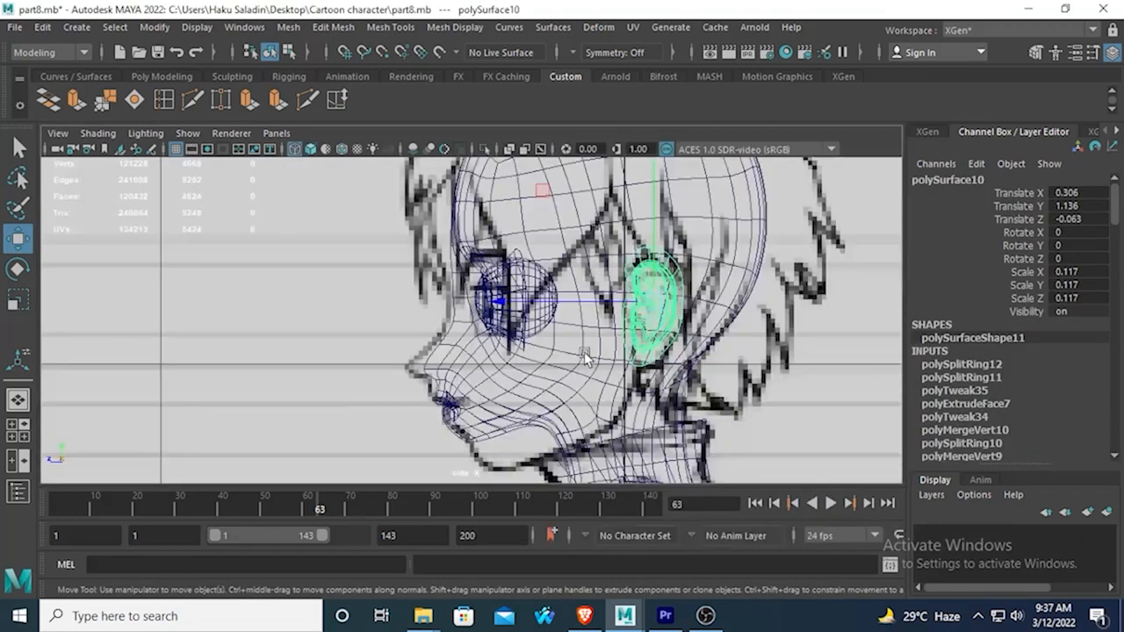
left_click_drag(494, 301, 507, 303)
mouse_move(659, 205)
left_mouse_down()
mouse_move(658, 178)
mouse_move(659, 192)
left_mouse_up()
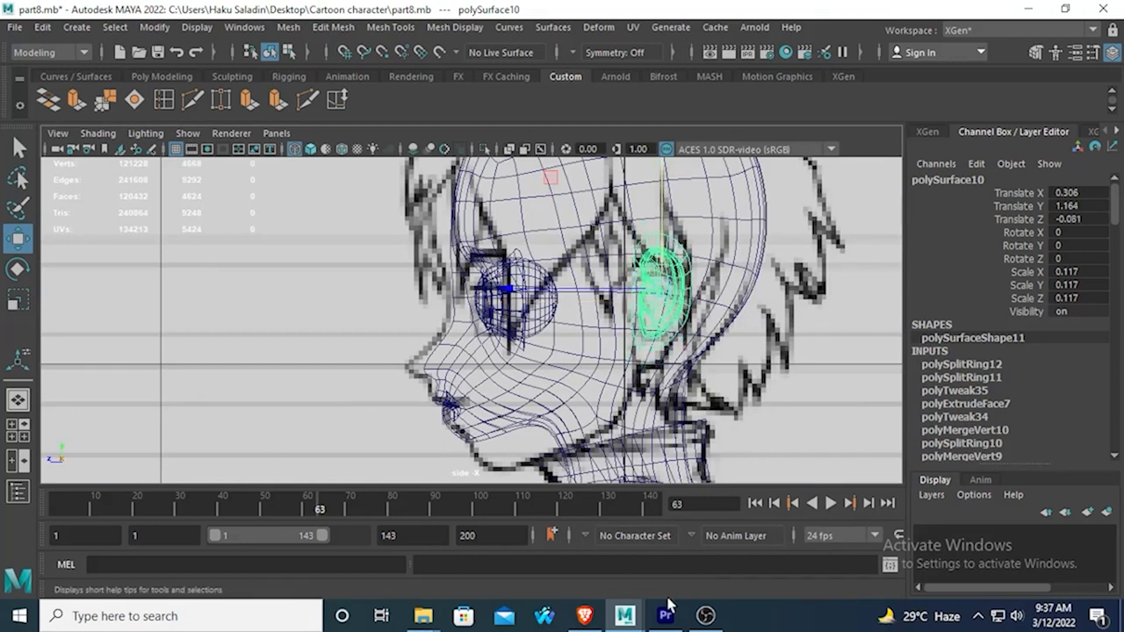
Switch to the browser to examine the side-view ear photos in the image results, then return to Maya.
left_click(584, 616)
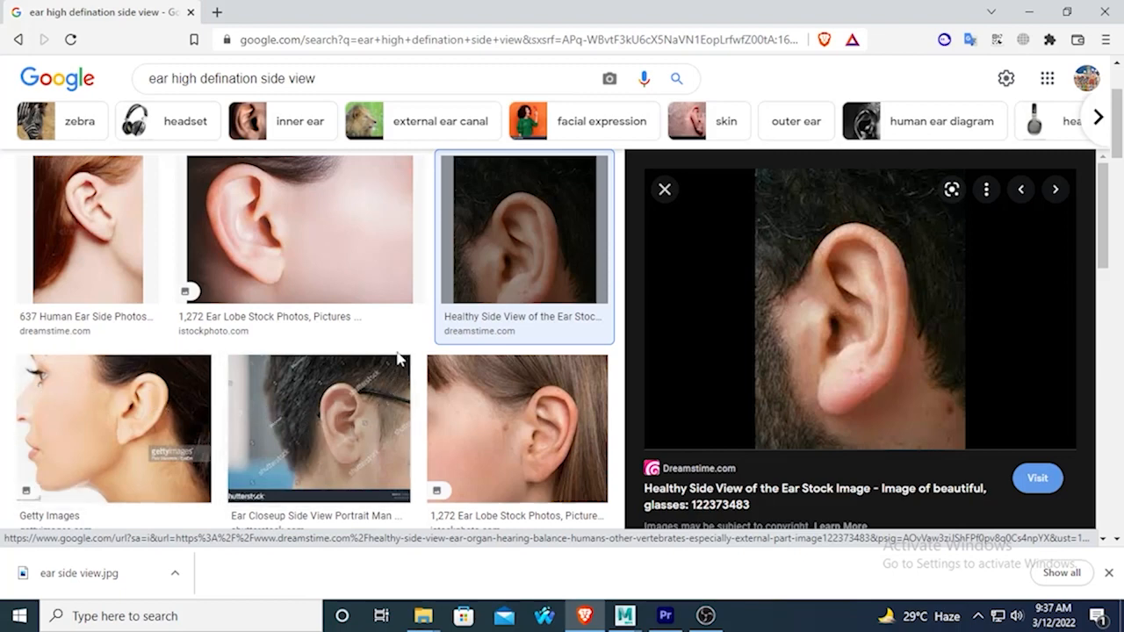
scroll(401, 356, "up", 2)
scroll(404, 356, "down", 6)
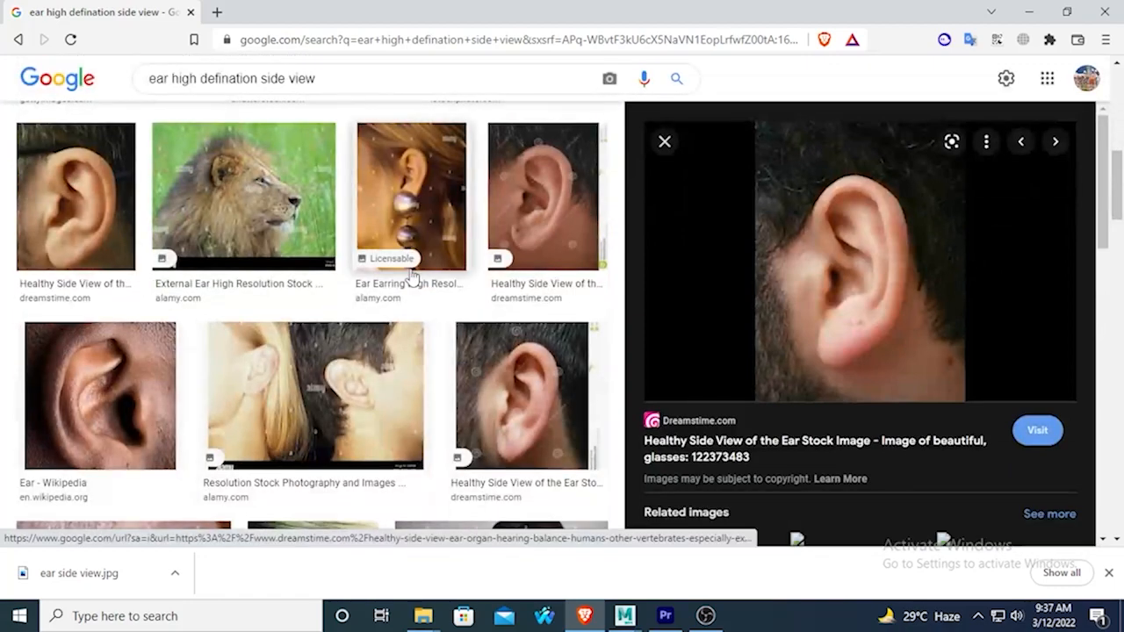
scroll(430, 351, "down", 4)
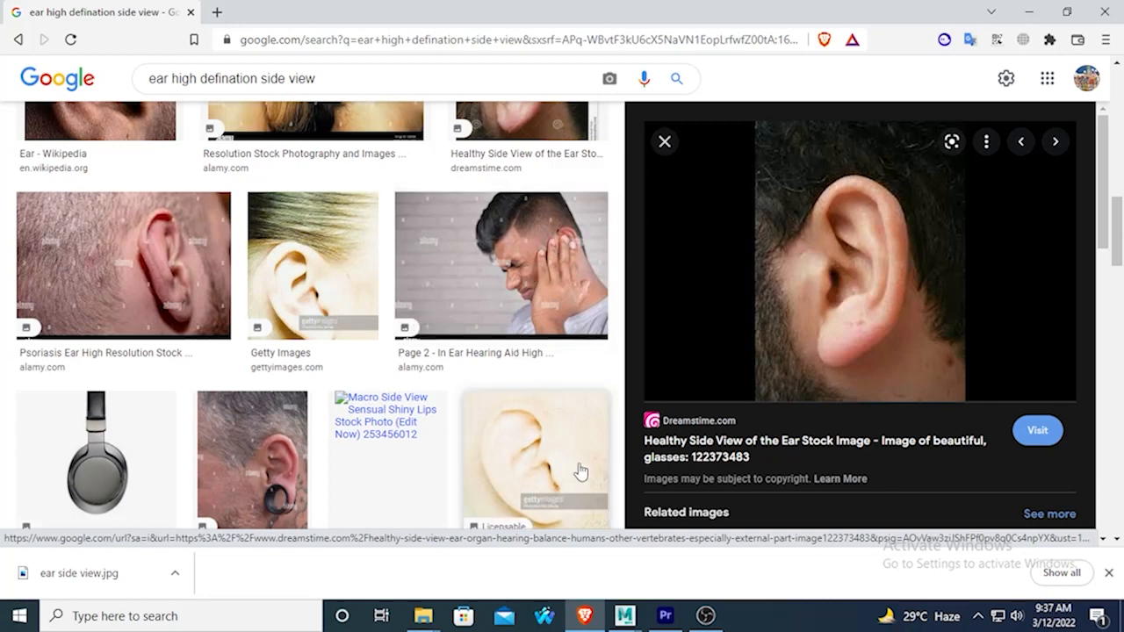
mouse_move(624, 615)
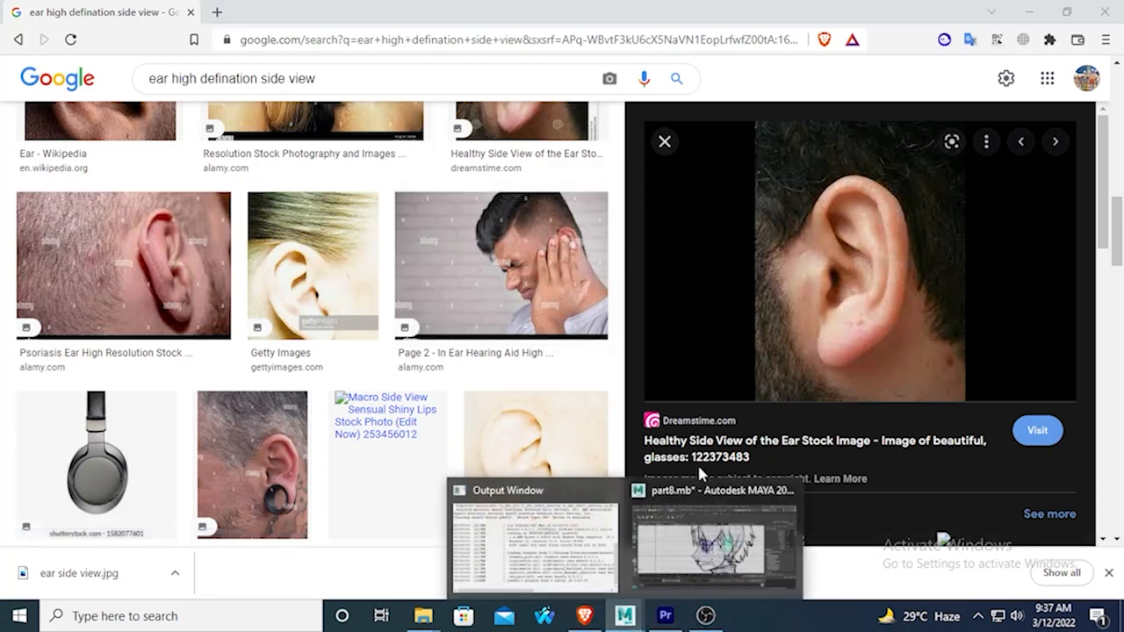
left_click(711, 535)
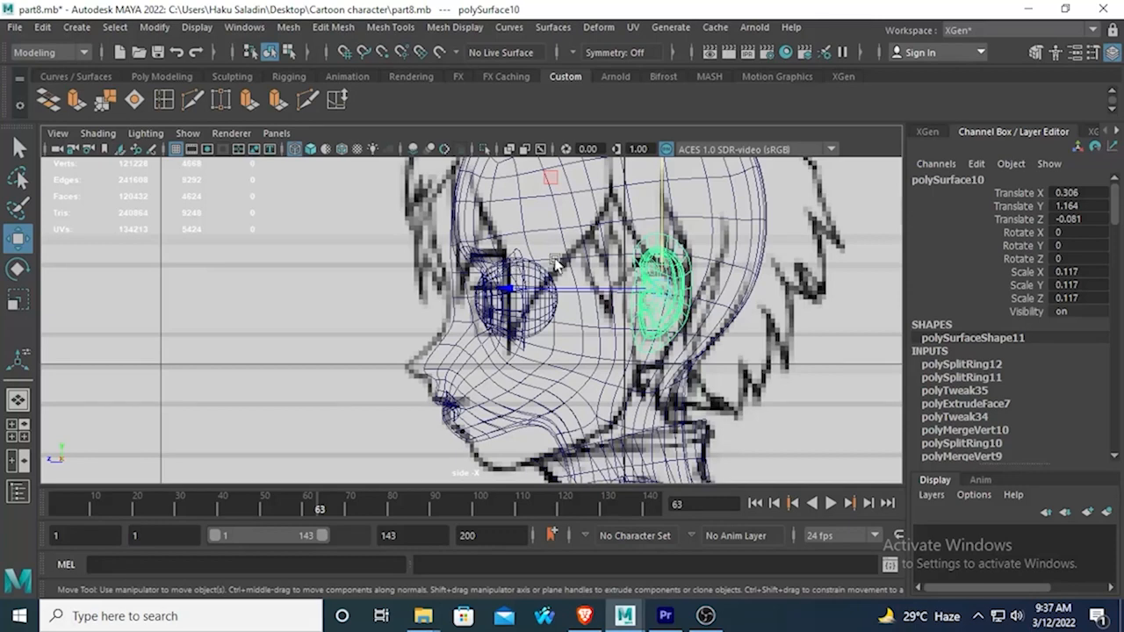
Reposition the ear over the drawn ear in the side view, at about Translate Y 1.136 and Translate Z -0.071.
left_click_drag(652, 174, 672, 185)
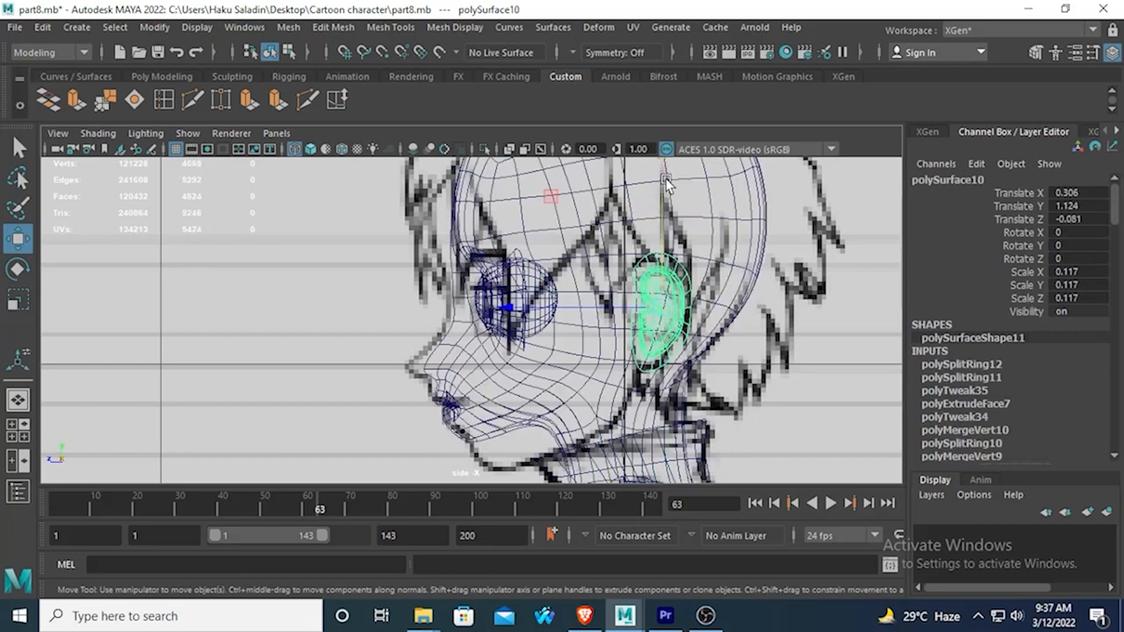
left_click_drag(666, 179, 667, 173)
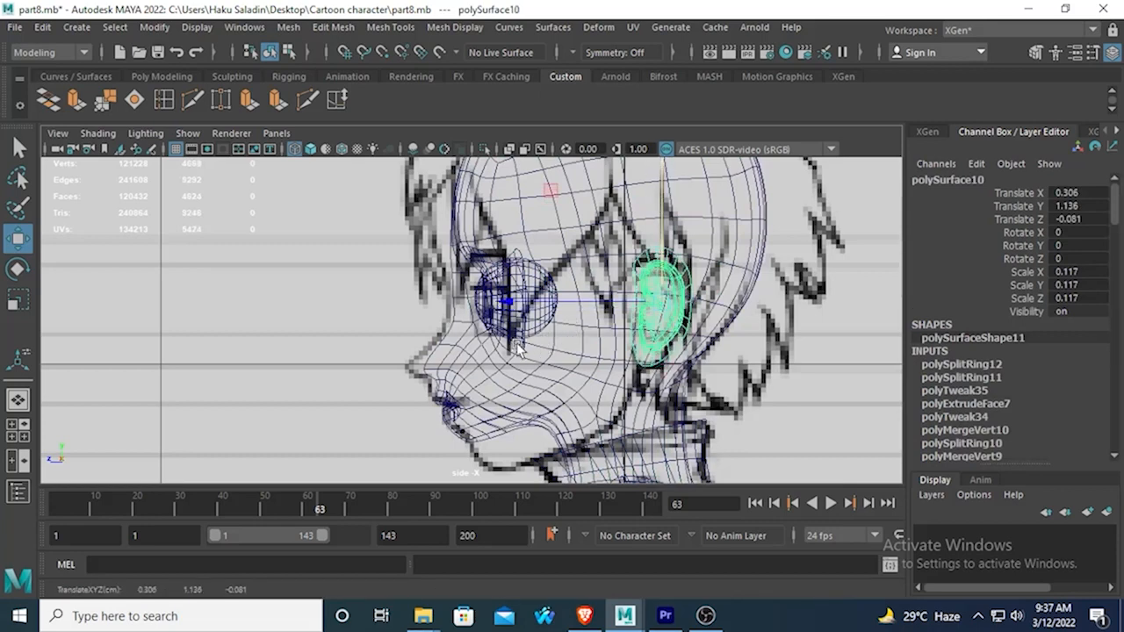
left_click_drag(514, 303, 509, 305)
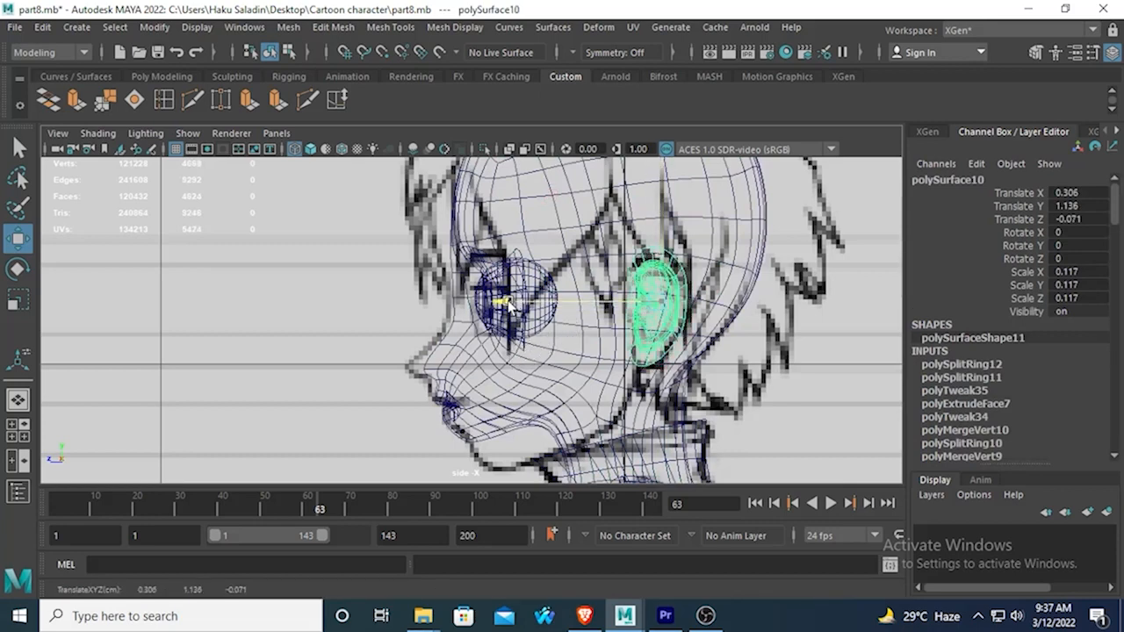
Select the loop of vertices along the ear's outer border in the perspective view to check how many there are.
key("space")
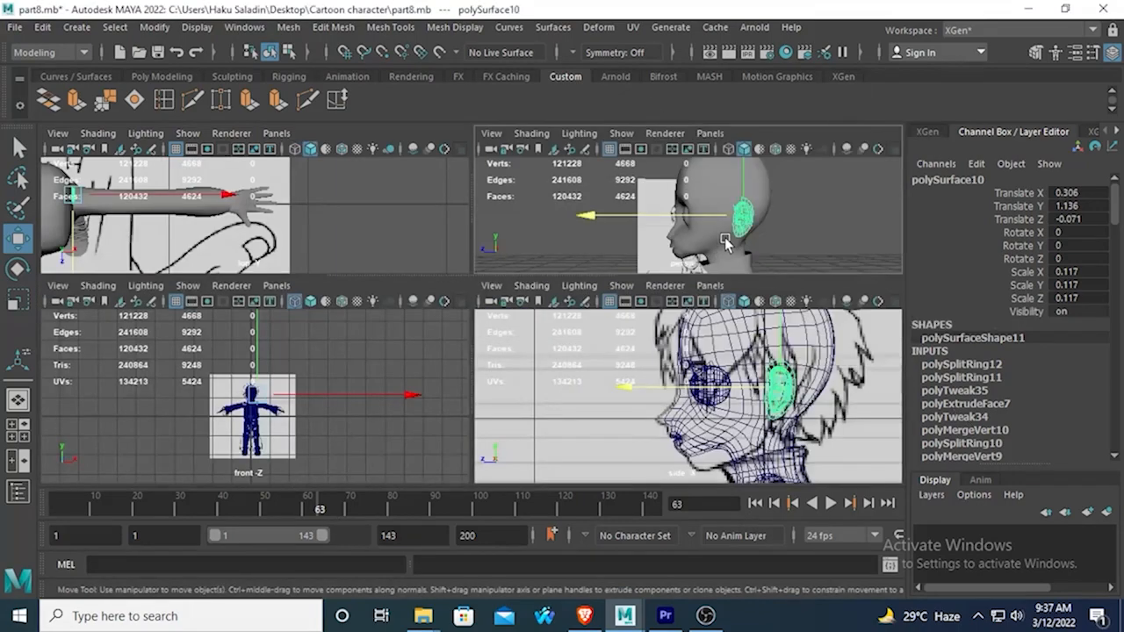
key("space")
left_click_drag(676, 289, 530, 367, "alt")
scroll(617, 331, "up", 4)
right_click_drag(653, 292, 649, 117)
right_click_drag(647, 301, 572, 151)
double_click(649, 295)
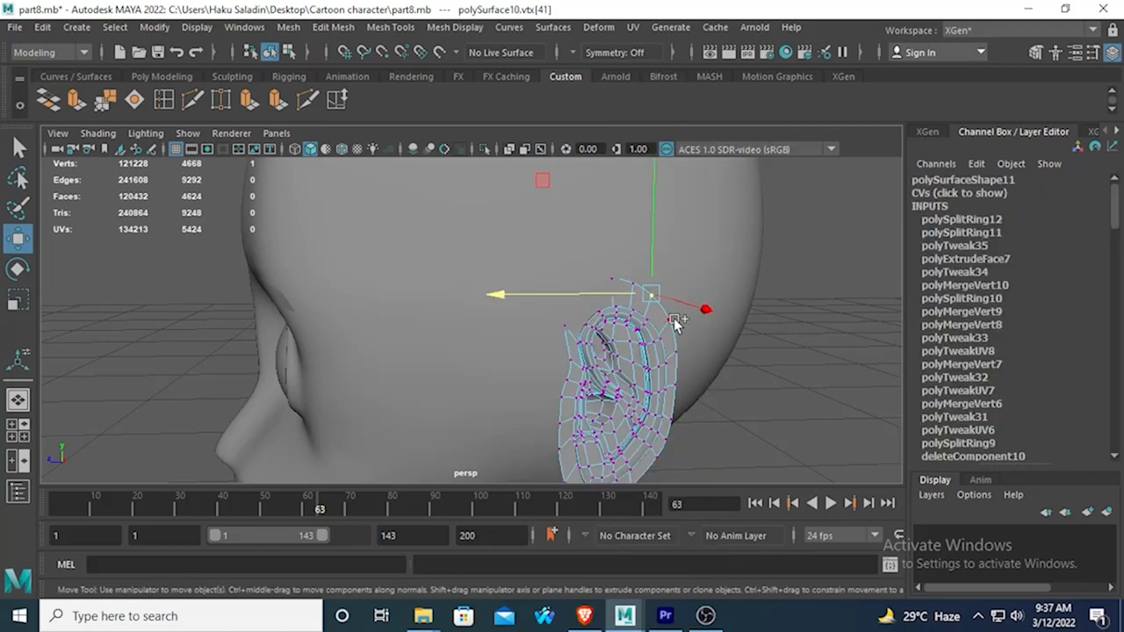
scroll(507, 313, "down", 5)
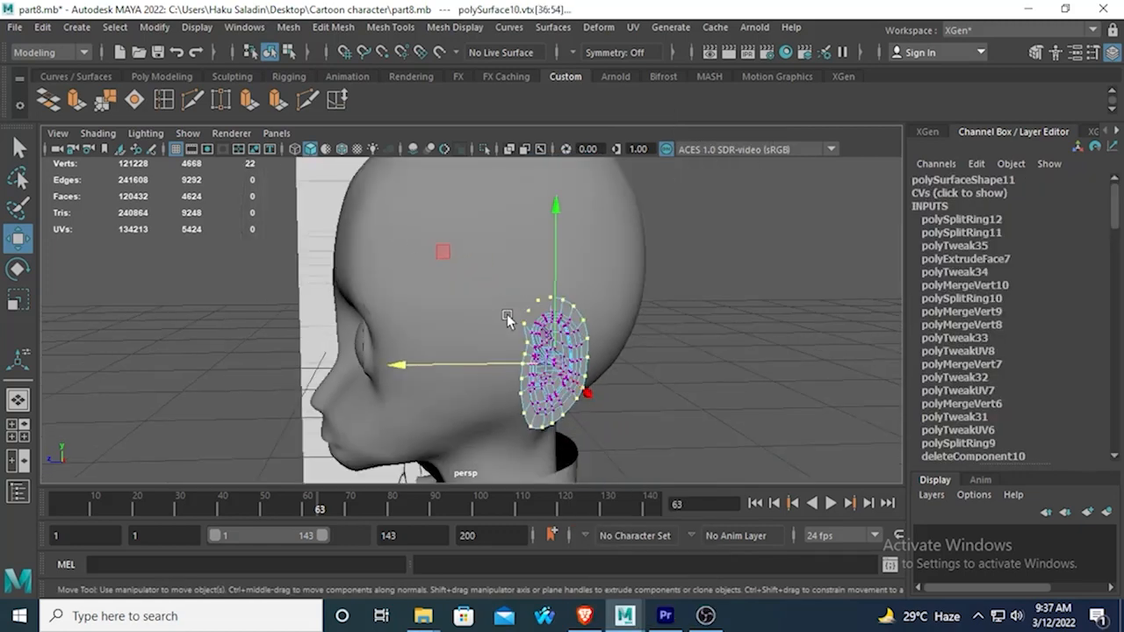
Leave the ear's vertex mode, select the full_body head mesh and turn off its smooth mesh preview.
mouse_move(507, 315)
left_mouse_down("alt")
mouse_move(624, 334)
mouse_move(504, 315)
left_mouse_up("alt")
left_click(519, 294)
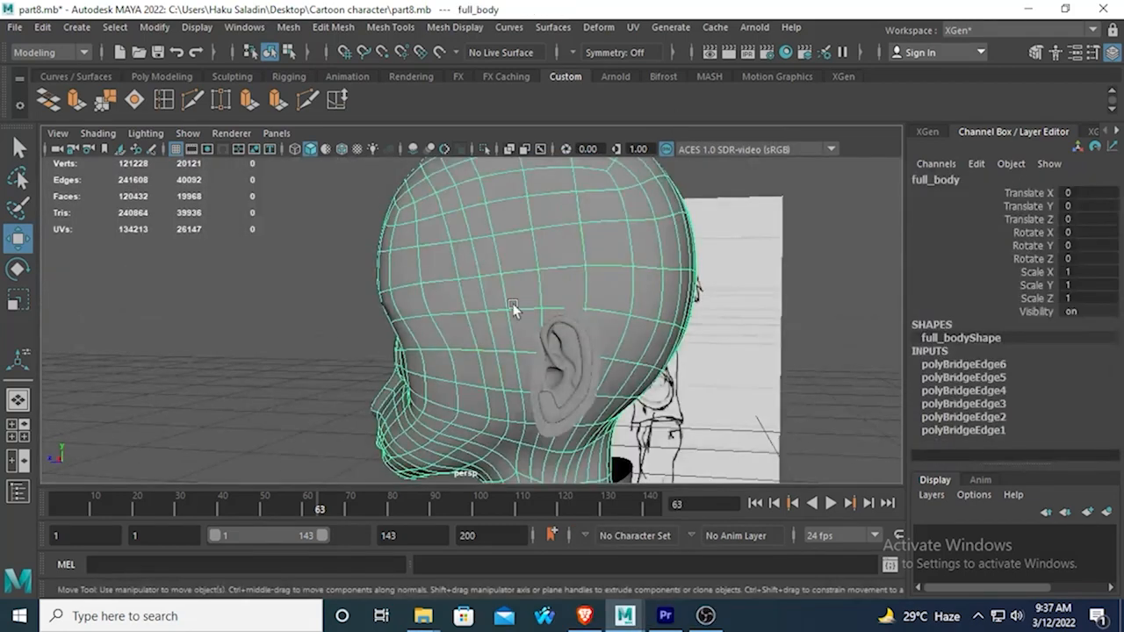
key("1")
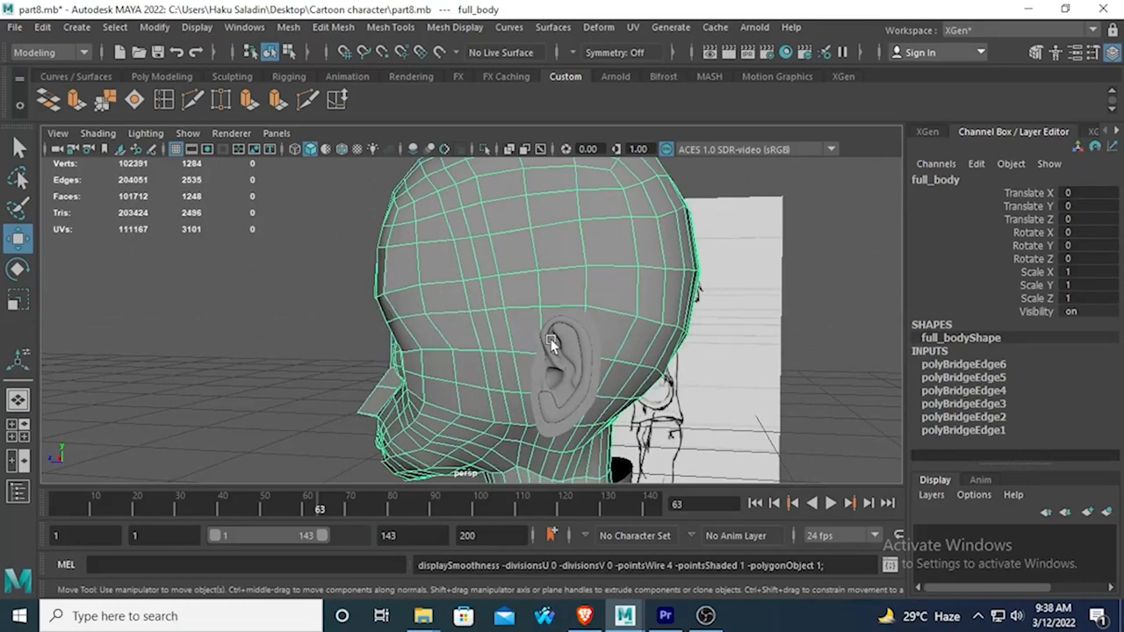
left_click_drag(529, 301, 639, 300, "alt")
left_click_drag(449, 307, 471, 380, "alt")
scroll(464, 308, "down", 4)
scroll(492, 378, "up", 3)
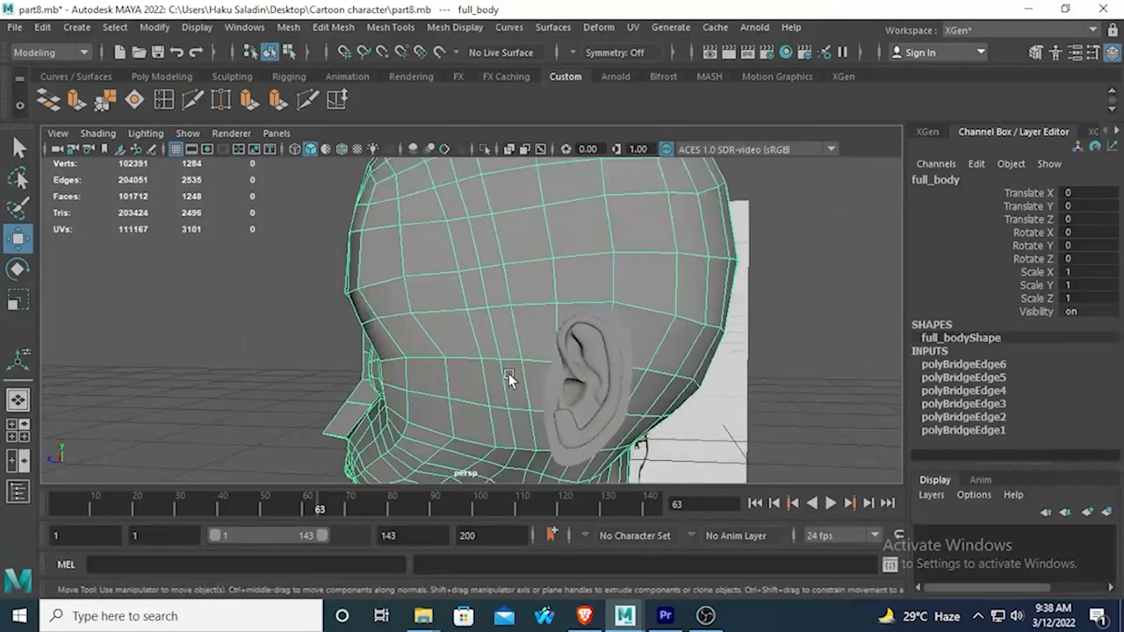
Select the block of nine head faces behind and around the ear and delete them to make an opening.
right_click_drag(585, 186, 585, 211)
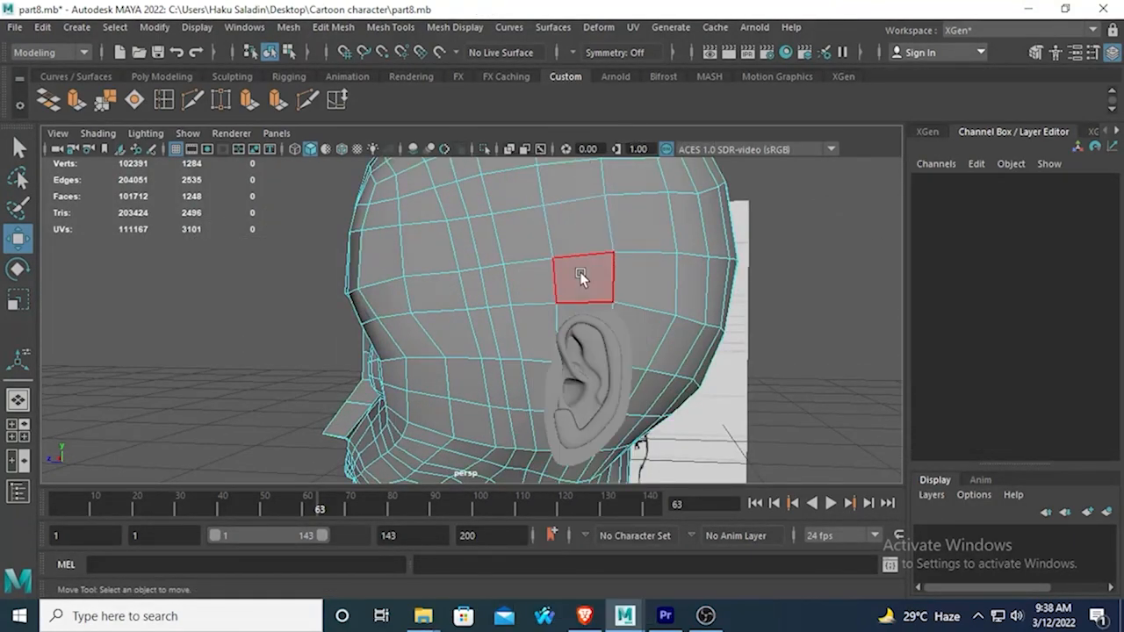
left_click(580, 314)
left_click(645, 325, "shift")
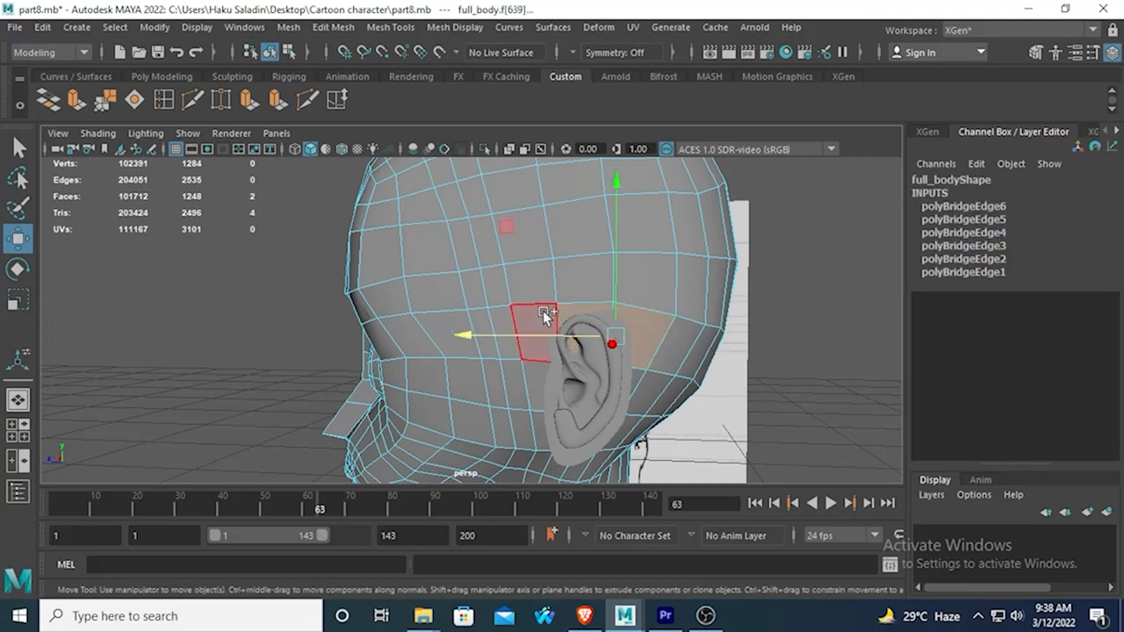
left_click_drag(606, 386, 542, 383, "alt")
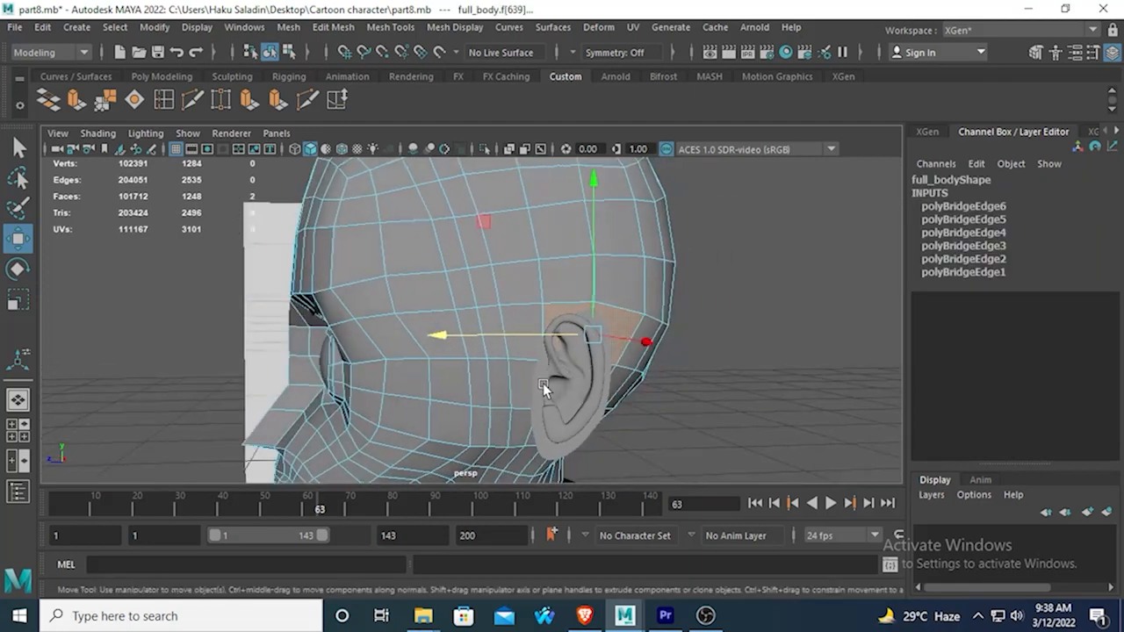
left_click(526, 341, "shift")
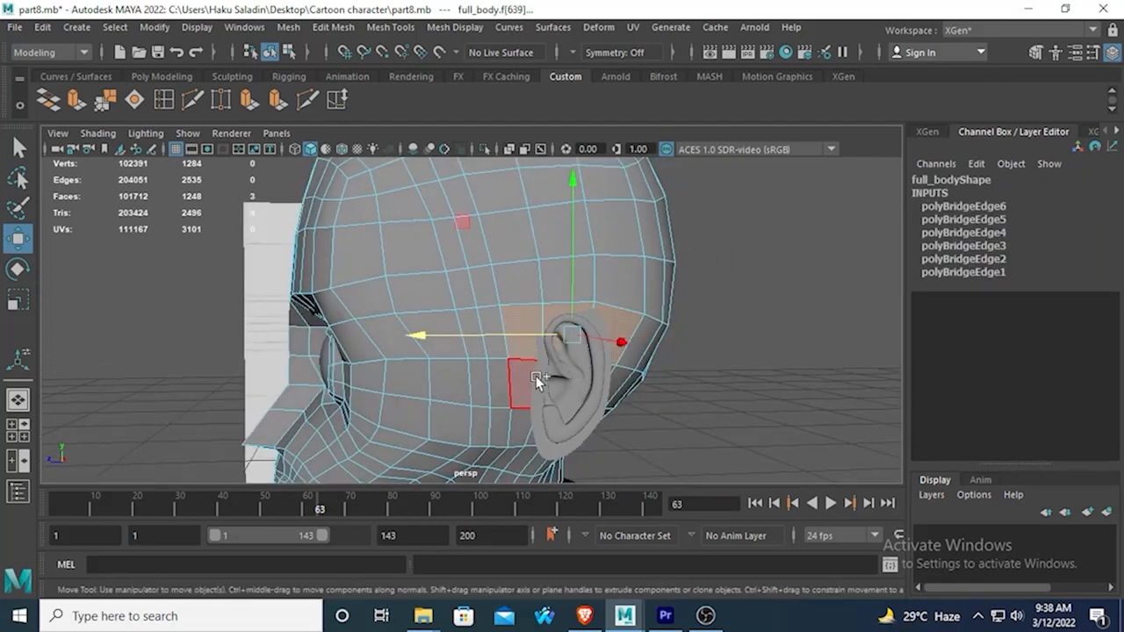
left_click(536, 376, "shift")
left_click_drag(536, 376, 642, 414, "alt")
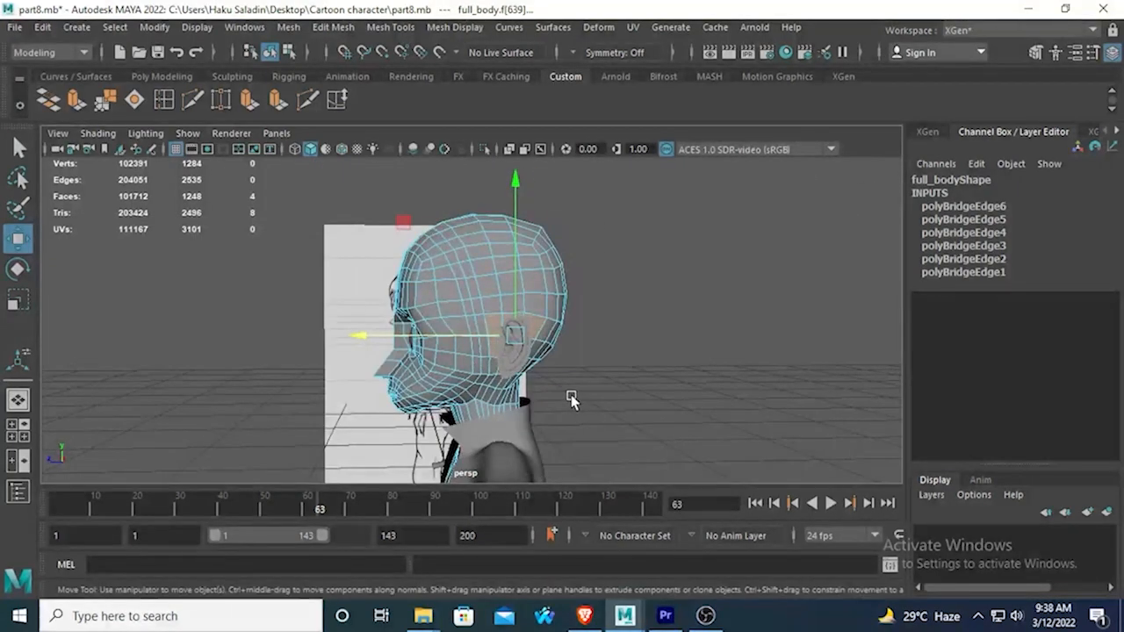
left_click_drag(572, 402, 719, 382, "alt")
scroll(606, 384, "up", 5)
left_click_drag(606, 385, 572, 402, "alt")
left_click_drag(525, 374, 577, 395, "alt")
scroll(583, 386, "up", 2)
left_click(570, 343, "shift")
left_click(542, 326, "shift")
left_click(568, 390, "shift")
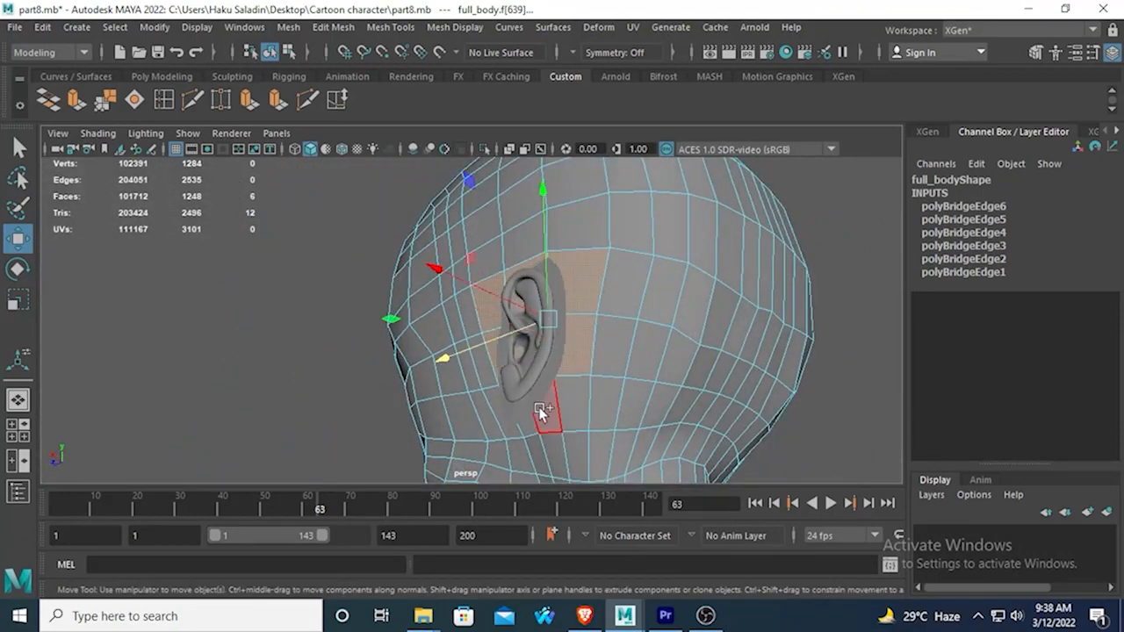
left_click(593, 399, "shift")
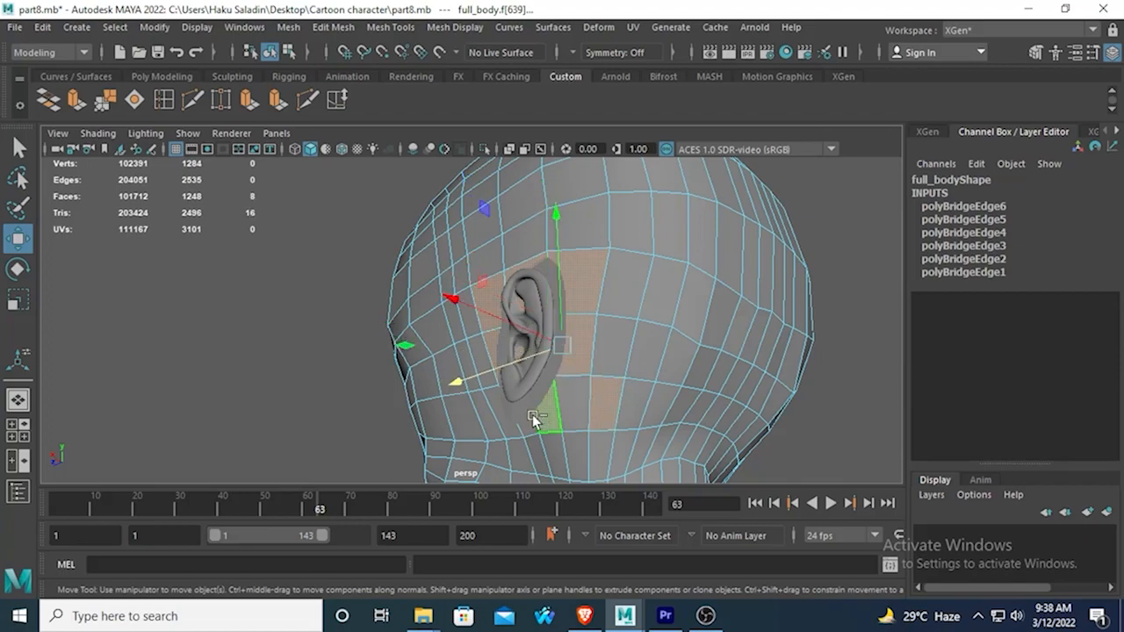
left_click(579, 399, "shift")
mouse_move(584, 397)
left_mouse_down("alt")
mouse_move(584, 358)
mouse_move(808, 371)
mouse_move(575, 321)
mouse_move(572, 141)
left_mouse_up("alt")
key("Delete")
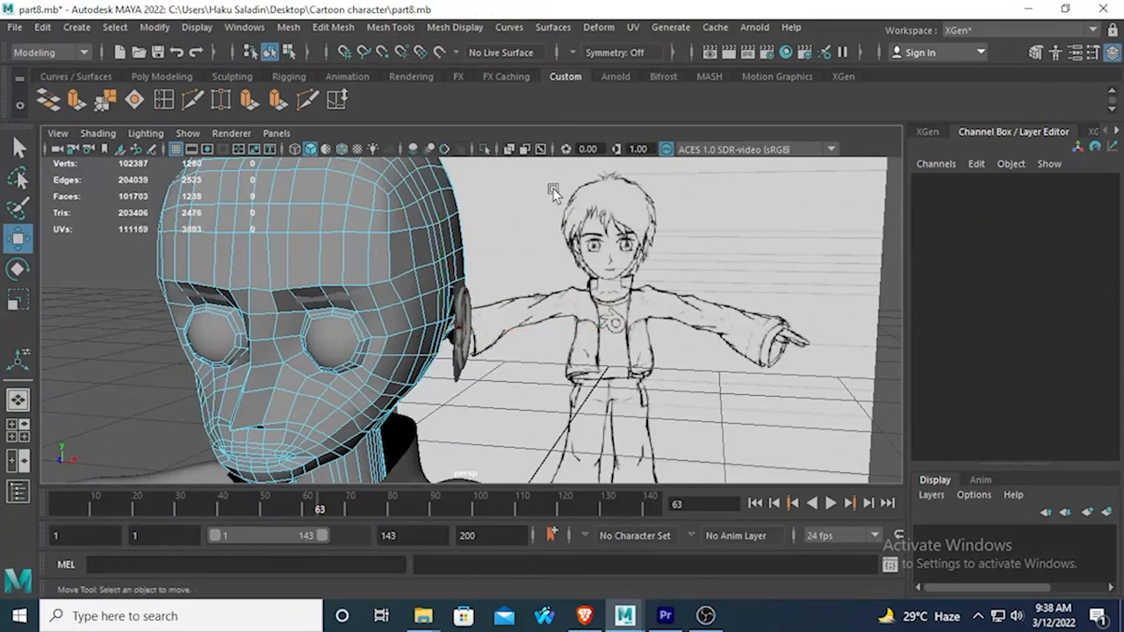
Select the ring of vertices around the border of the head opening to check how many there are.
left_click_drag(542, 284, 328, 264, "alt")
right_click_drag(327, 263, 693, 314, "alt")
right_click_drag(612, 266, 534, 163)
left_click(616, 272)
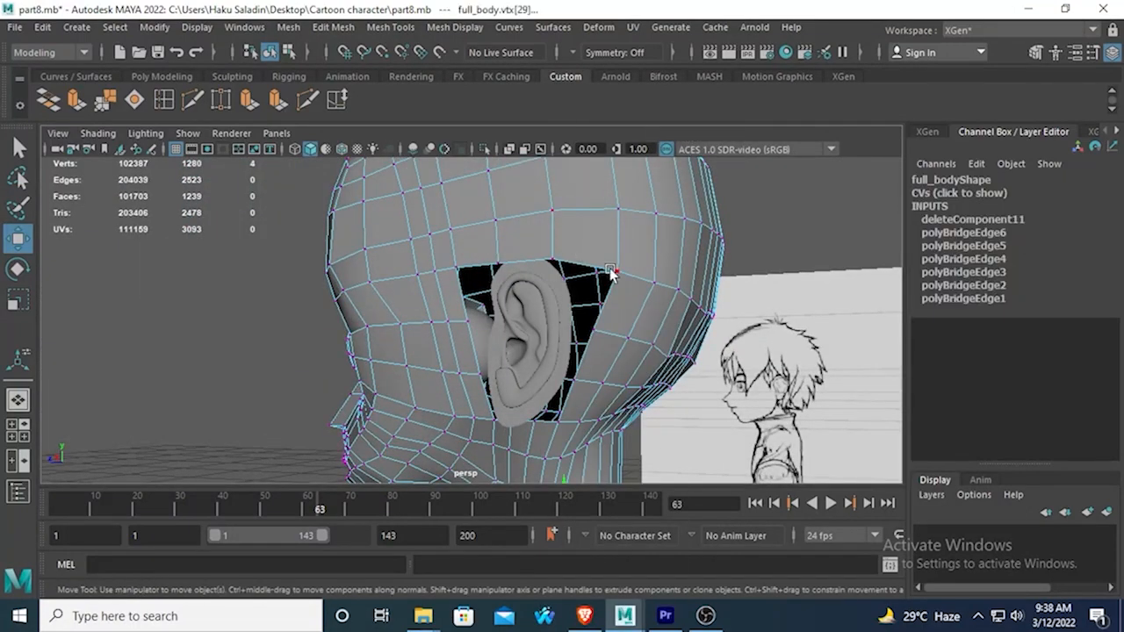
left_click(550, 255, "shift")
left_click(496, 260, "shift")
left_click(457, 266, "shift")
left_click(467, 325, "shift")
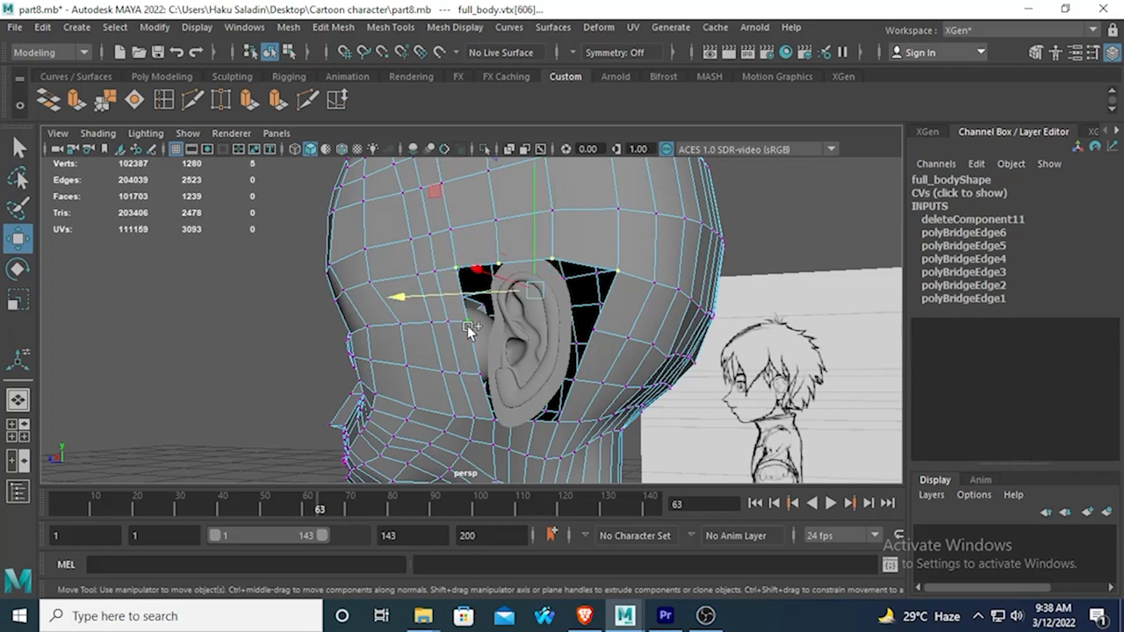
left_click(489, 410, "shift")
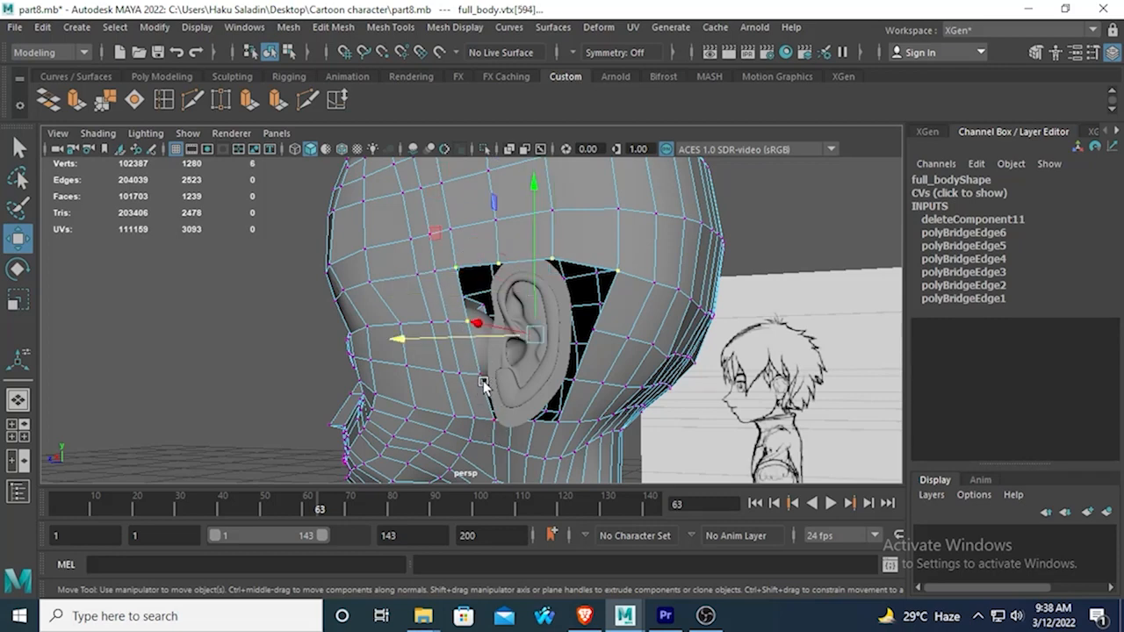
key("ctrl+z")
left_click(478, 375, "shift")
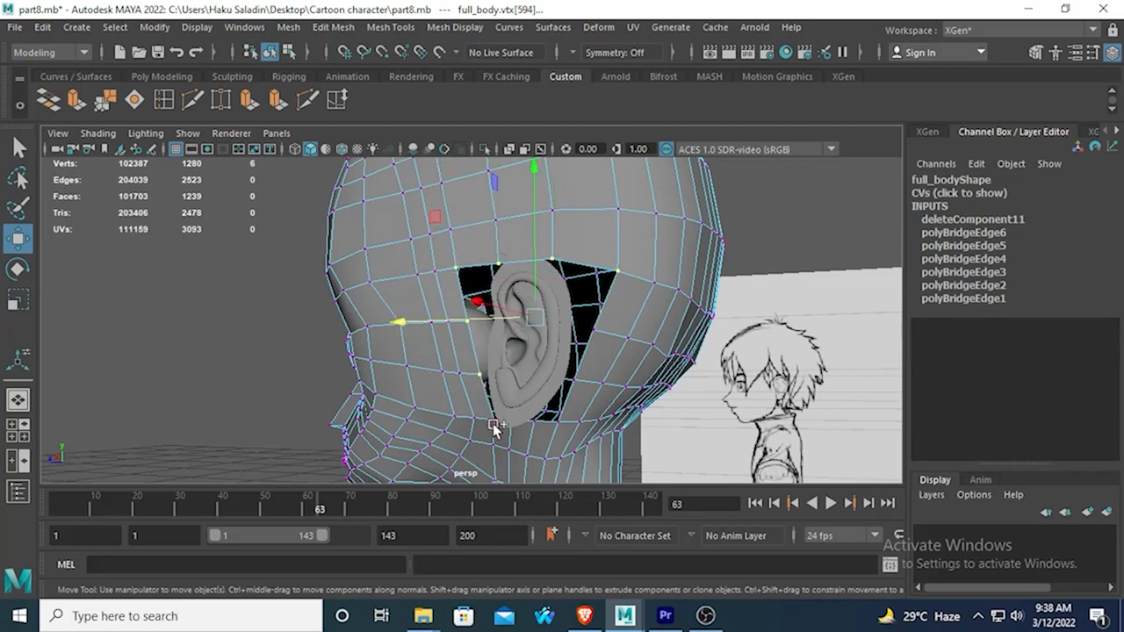
left_click(494, 423, "shift")
left_click(533, 422, "shift")
left_click(559, 420, "shift")
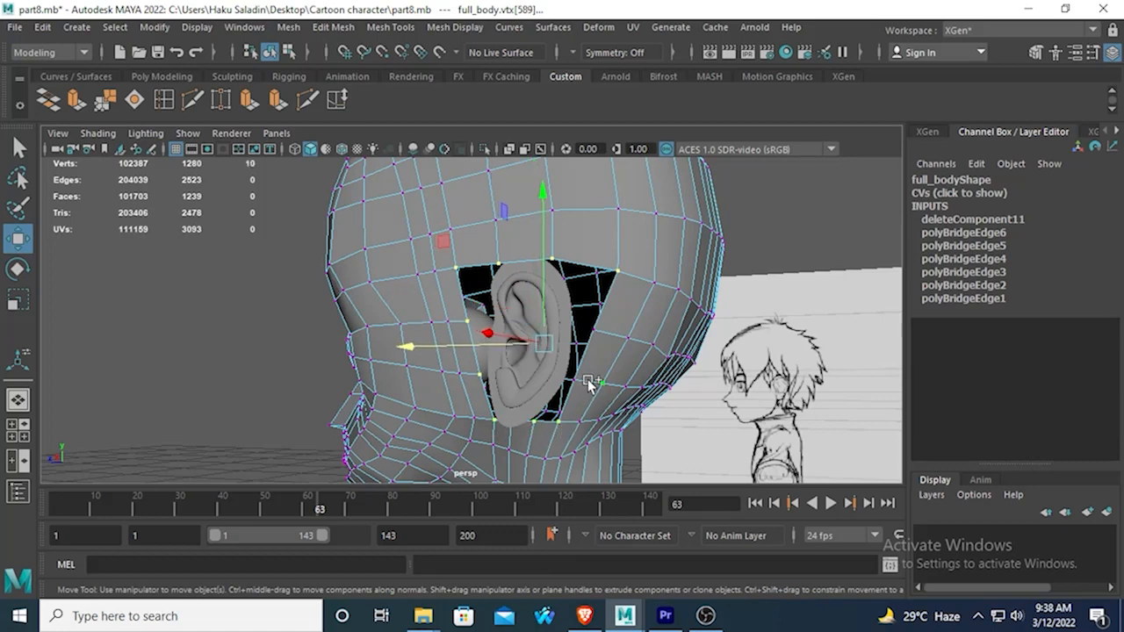
left_click(588, 342, "shift")
Leave the head's vertex mode and show the ear's border vertices to compare them with the opening.
mouse_move(401, 278)
left_mouse_down("alt")
mouse_move(509, 317)
mouse_move(509, 357)
mouse_move(401, 304)
mouse_move(354, 231)
mouse_move(547, 428)
mouse_move(455, 344)
mouse_move(497, 324)
left_mouse_up("alt")
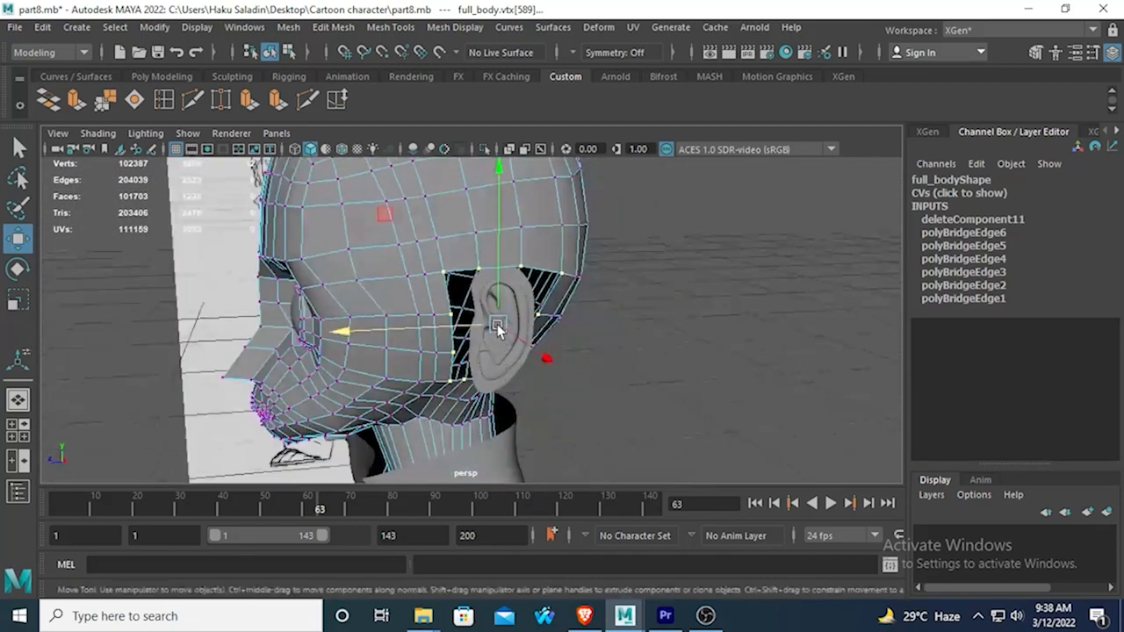
right_click_drag(499, 275, 570, 142)
left_click(520, 281)
right_click_drag(519, 281, 439, 163)
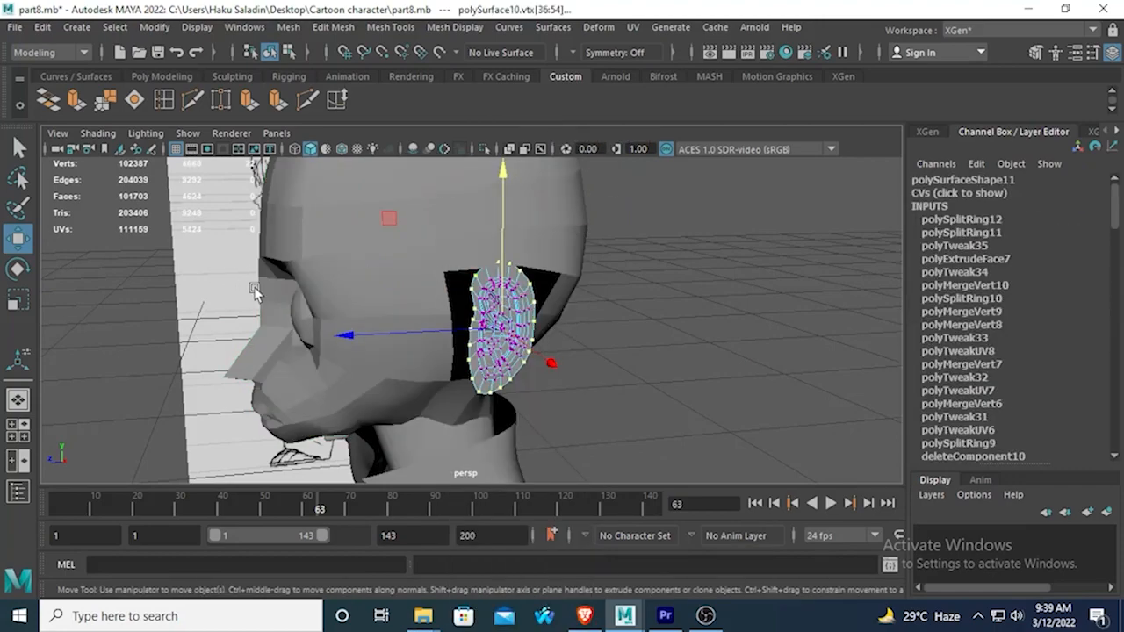
mouse_move(254, 292)
left_mouse_down("alt")
mouse_move(395, 300)
mouse_move(306, 286)
left_mouse_up("alt")
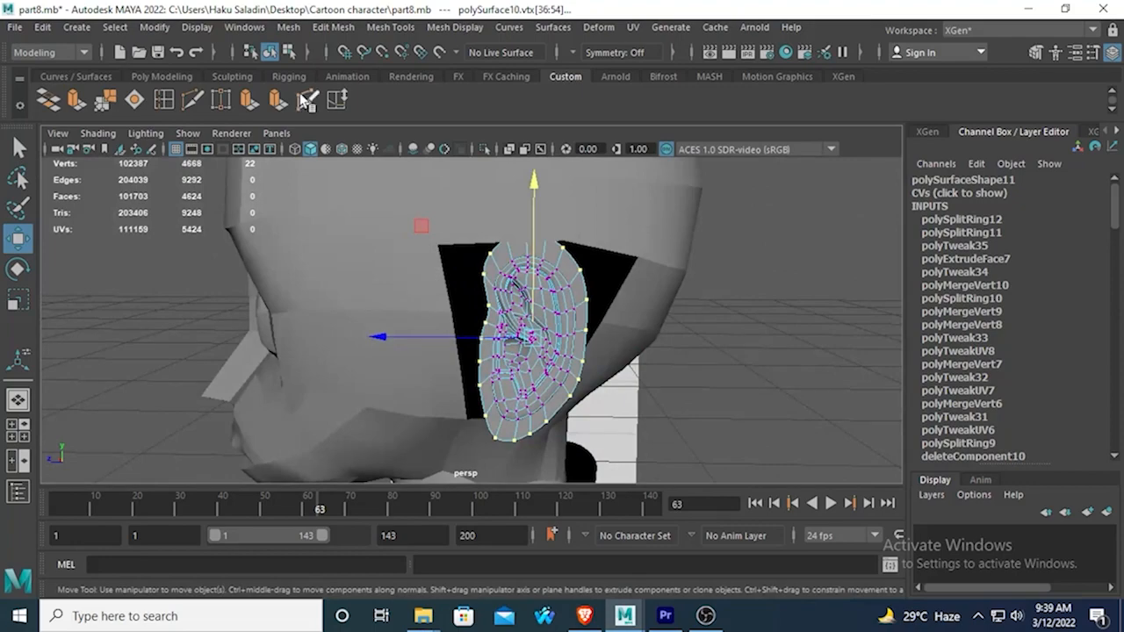
mouse_move(348, 294)
left_mouse_down("alt")
mouse_move(622, 347)
mouse_move(675, 345)
left_mouse_up("alt")
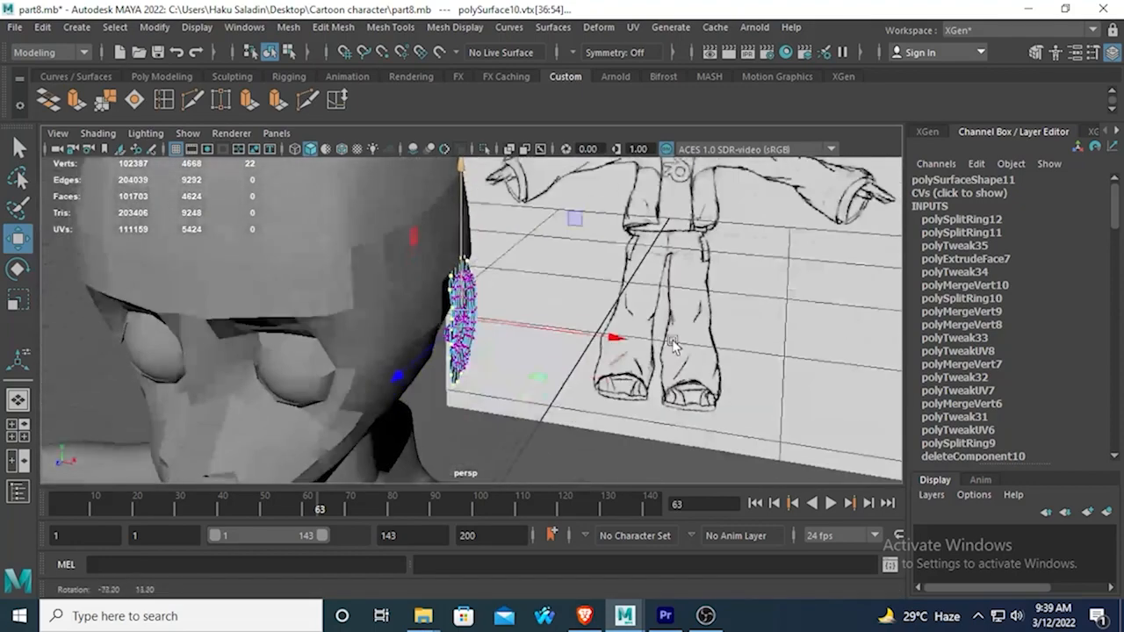
left_click_drag(483, 409, 559, 346, "alt")
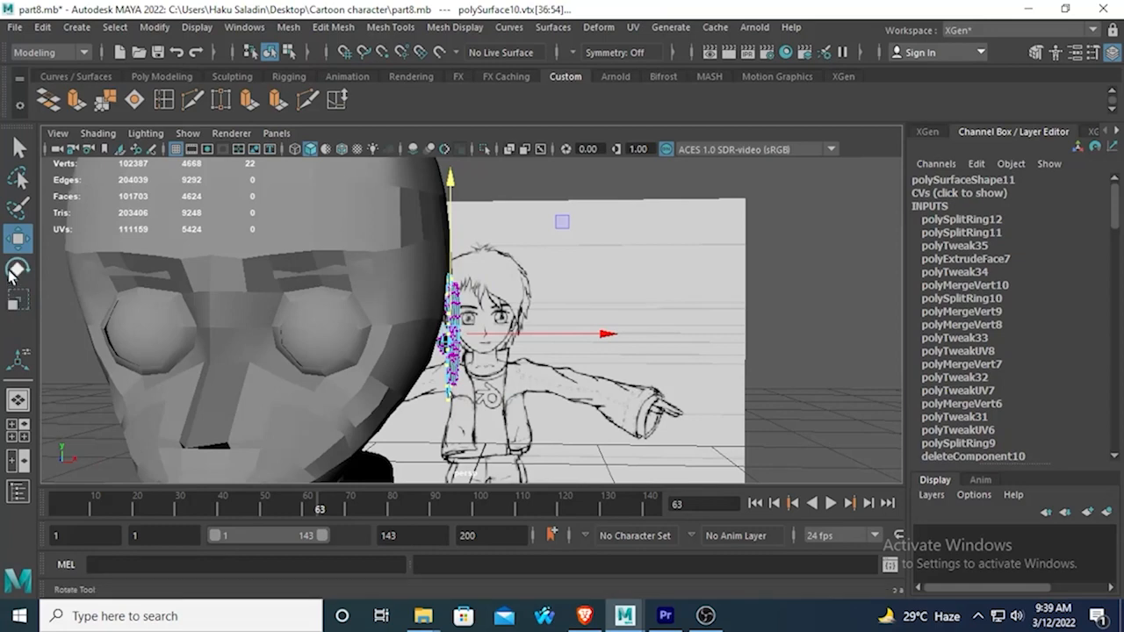
Try to rotate the ear's selected border vertices, undo the rotation and leave vertex mode.
left_click(14, 272)
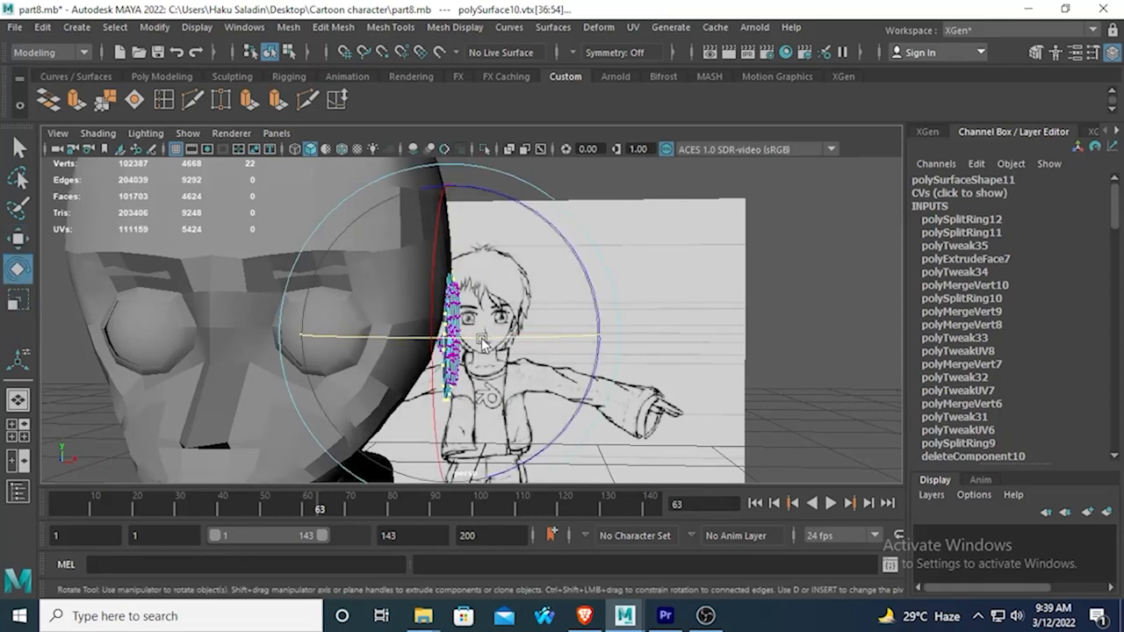
key("ctrl+z")
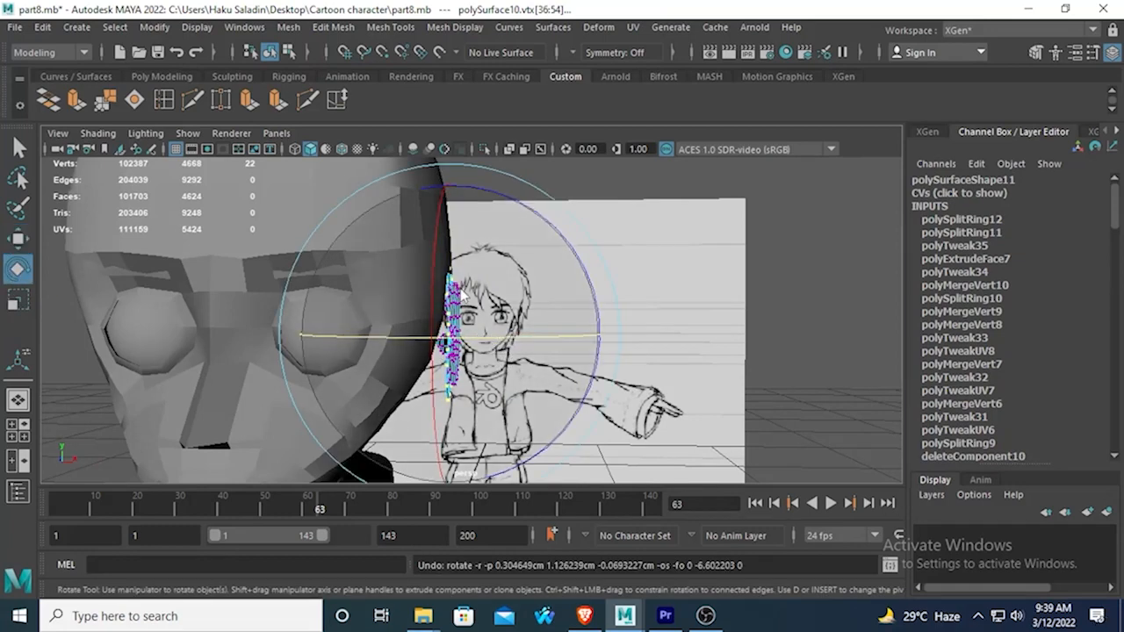
right_click_drag(470, 202, 532, 135)
left_click(763, 244)
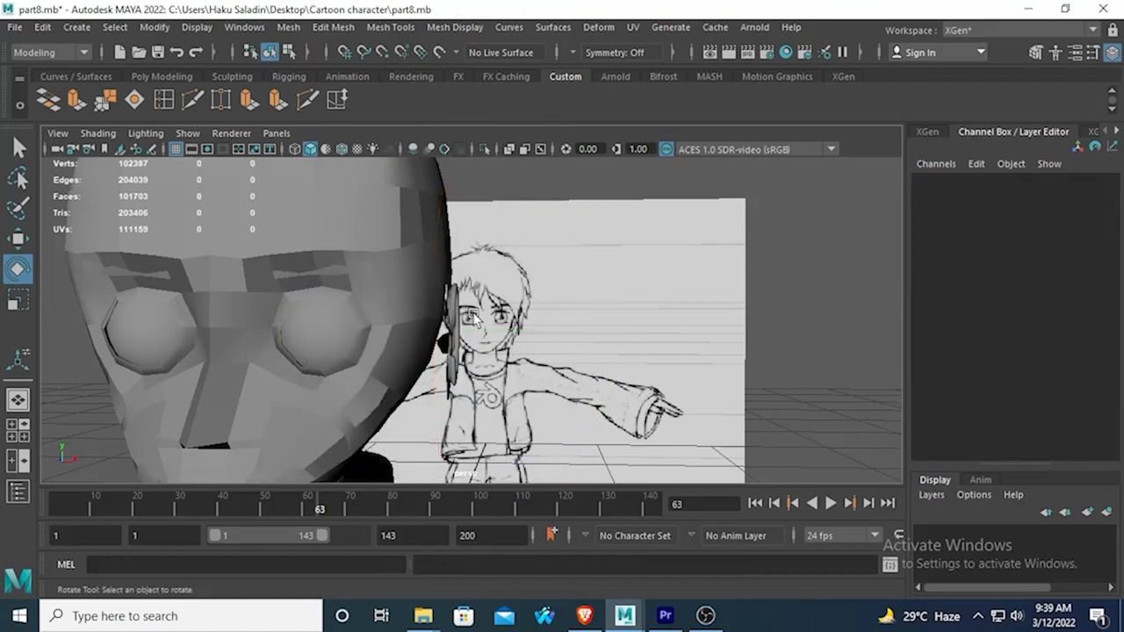
Rotate the whole ear about its vertical axis to about Rotate Y -8.395.
left_click(454, 316)
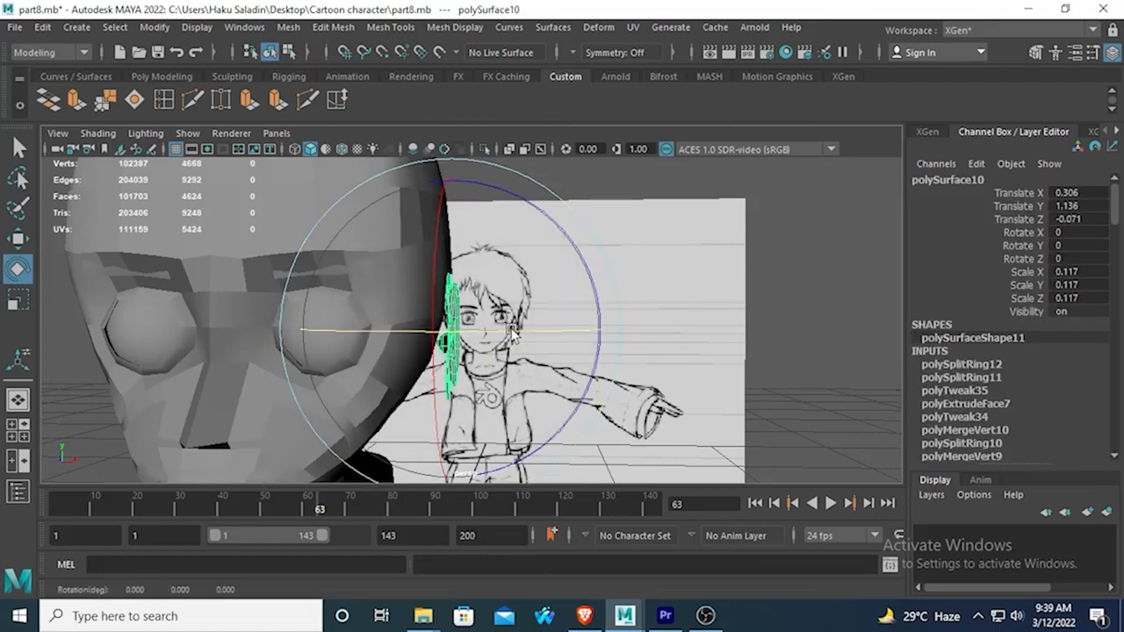
mouse_move(512, 331)
left_mouse_down()
mouse_move(400, 383)
mouse_move(326, 394)
mouse_move(161, 381)
mouse_move(598, 315)
mouse_move(654, 321)
mouse_move(526, 327)
left_mouse_up()
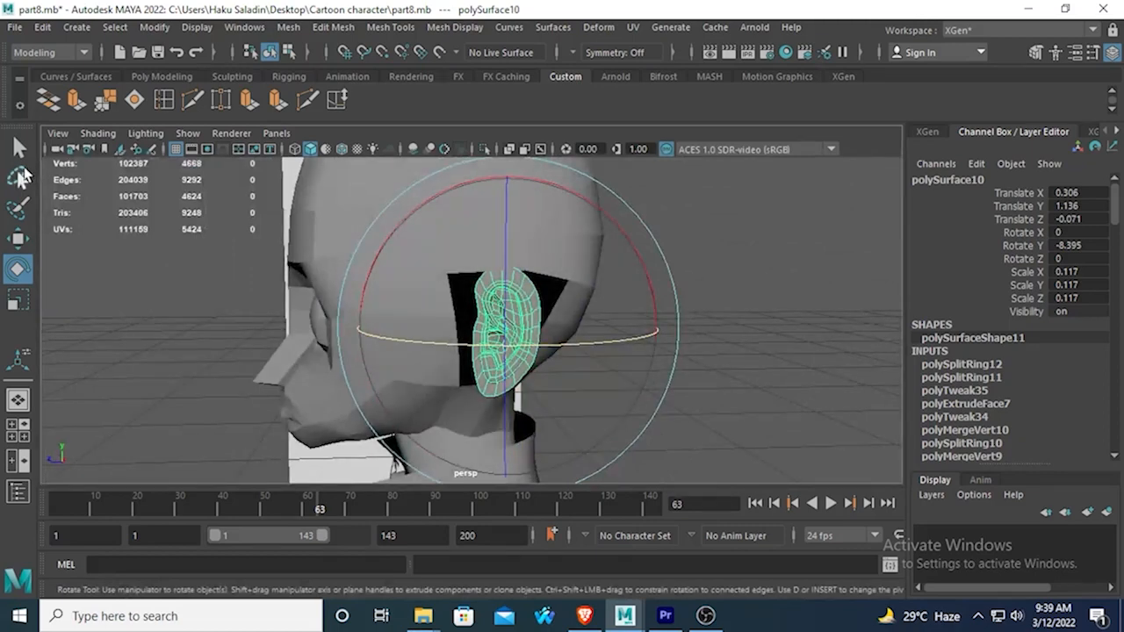
left_click(17, 147)
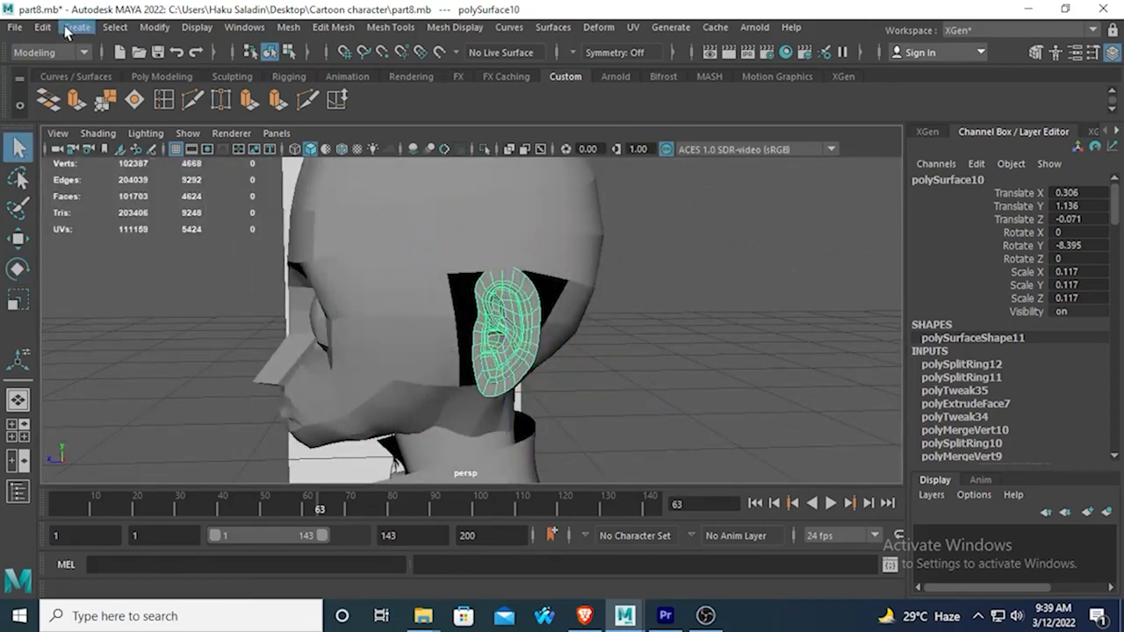
left_click_drag(352, 254, 449, 306, "alt")
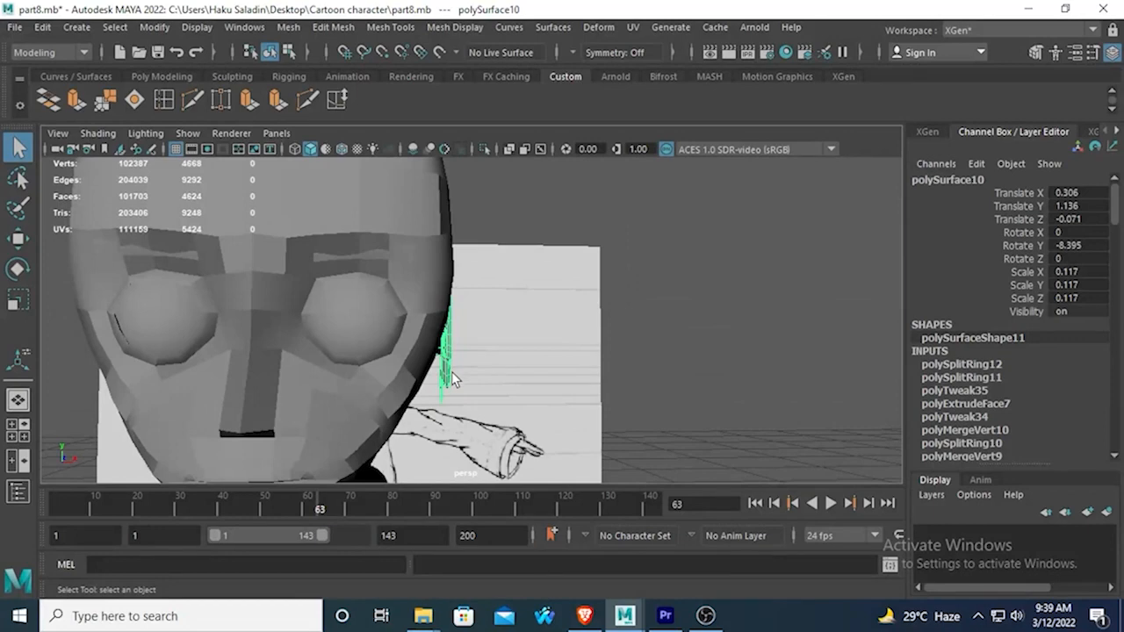
Tilt the ear to follow the side of the head, at about Rotate X 0.948, Rotate Y -15.314 and Rotate Z -6.459.
key("e")
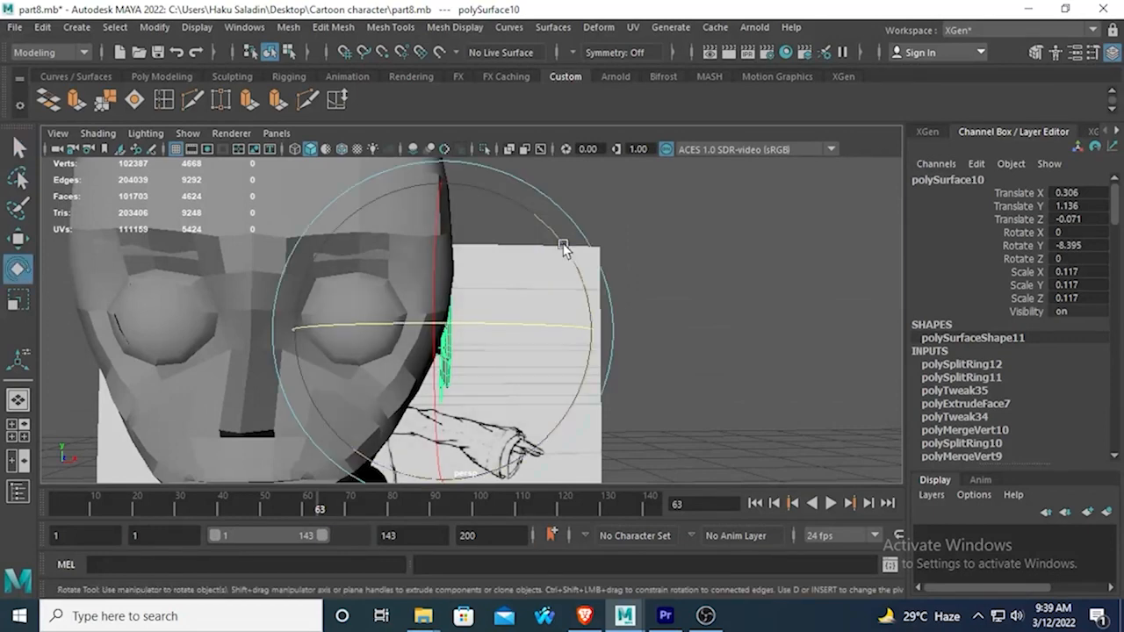
left_click_drag(564, 245, 456, 340)
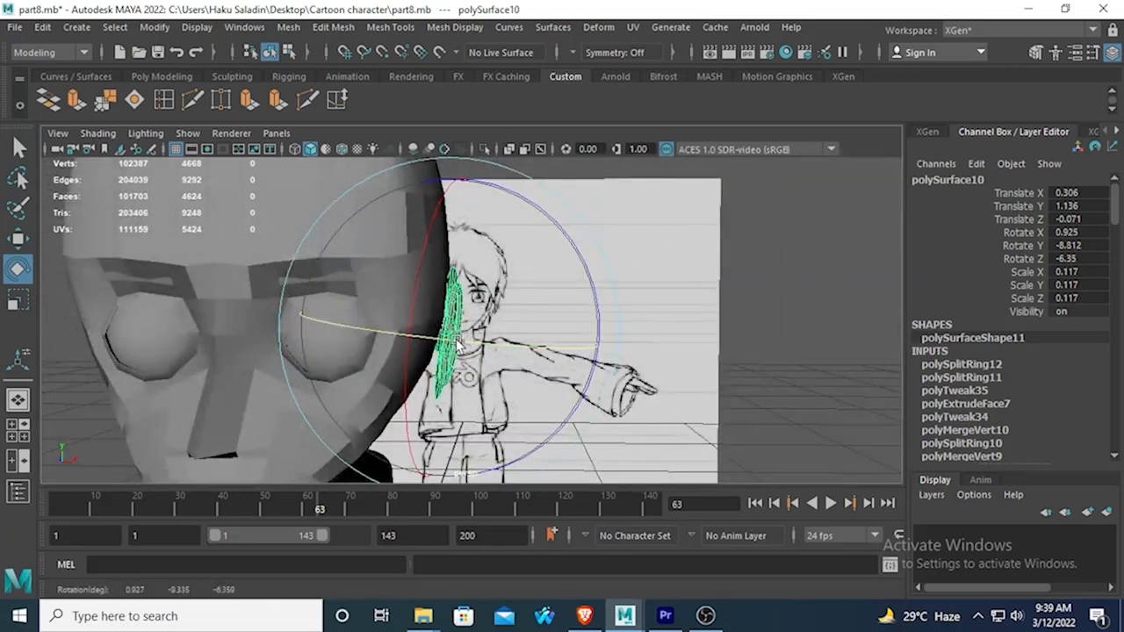
left_click(687, 237)
mouse_move(688, 237)
left_mouse_down("alt")
mouse_move(624, 339)
mouse_move(506, 365)
mouse_move(447, 404)
mouse_move(730, 316)
mouse_move(539, 321)
mouse_move(695, 389)
left_mouse_up("alt")
left_click(509, 313)
left_click_drag(477, 397, 463, 431)
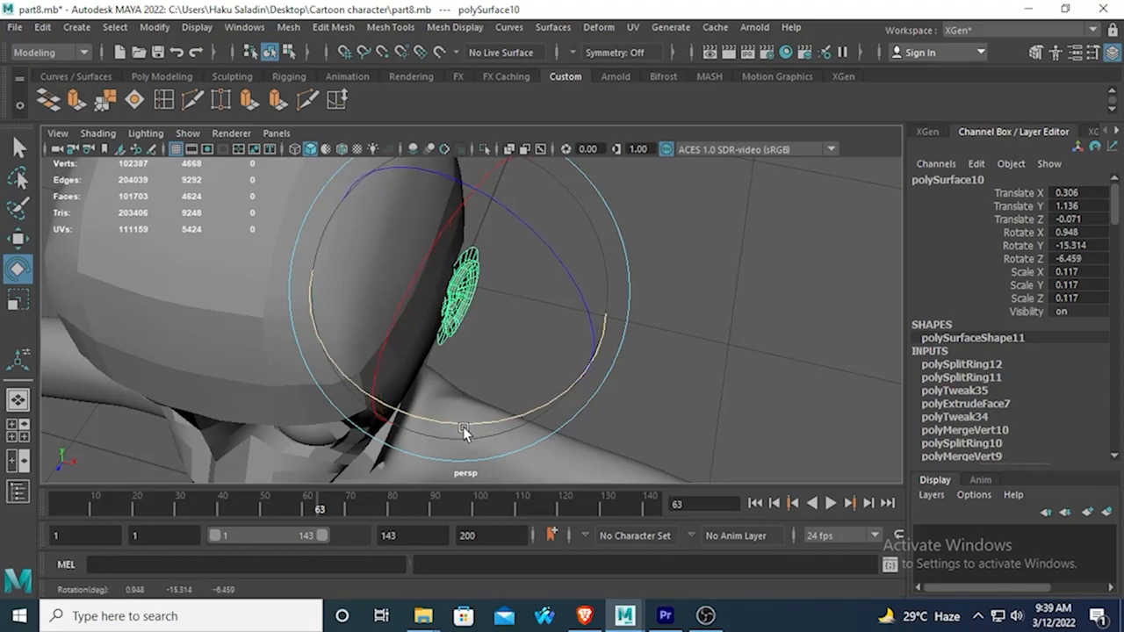
left_click(668, 334)
Check the ear's angle from the front and side, then freeze the ear's transformations.
mouse_move(668, 333)
left_mouse_down("alt")
mouse_move(454, 238)
mouse_move(365, 303)
mouse_move(670, 306)
mouse_move(692, 288)
left_mouse_up("alt")
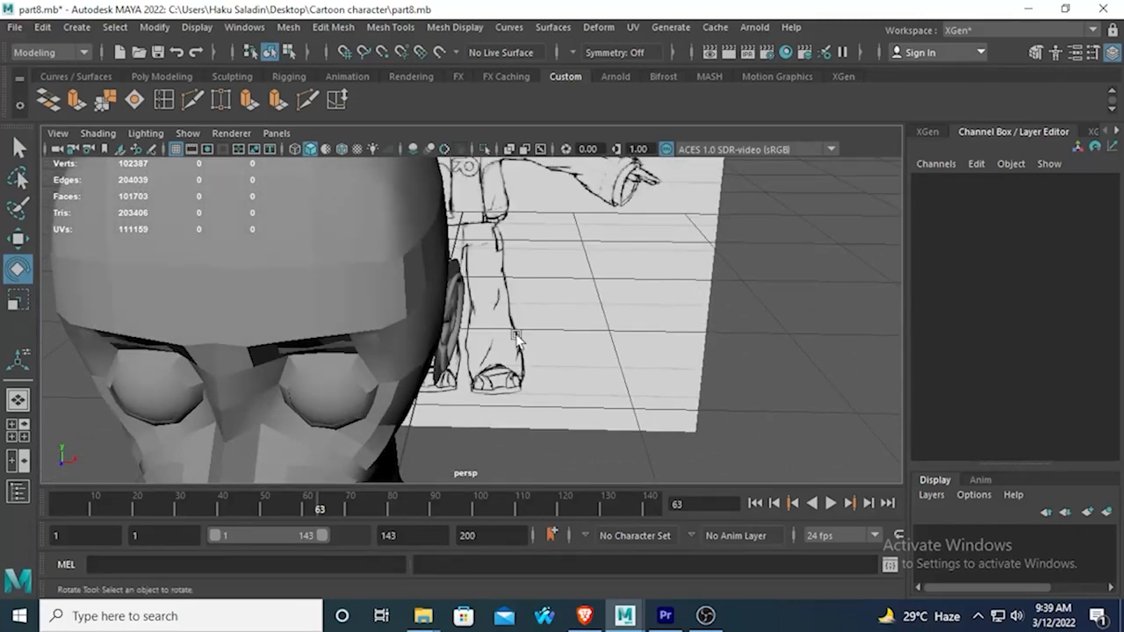
scroll(544, 333, "down", 6)
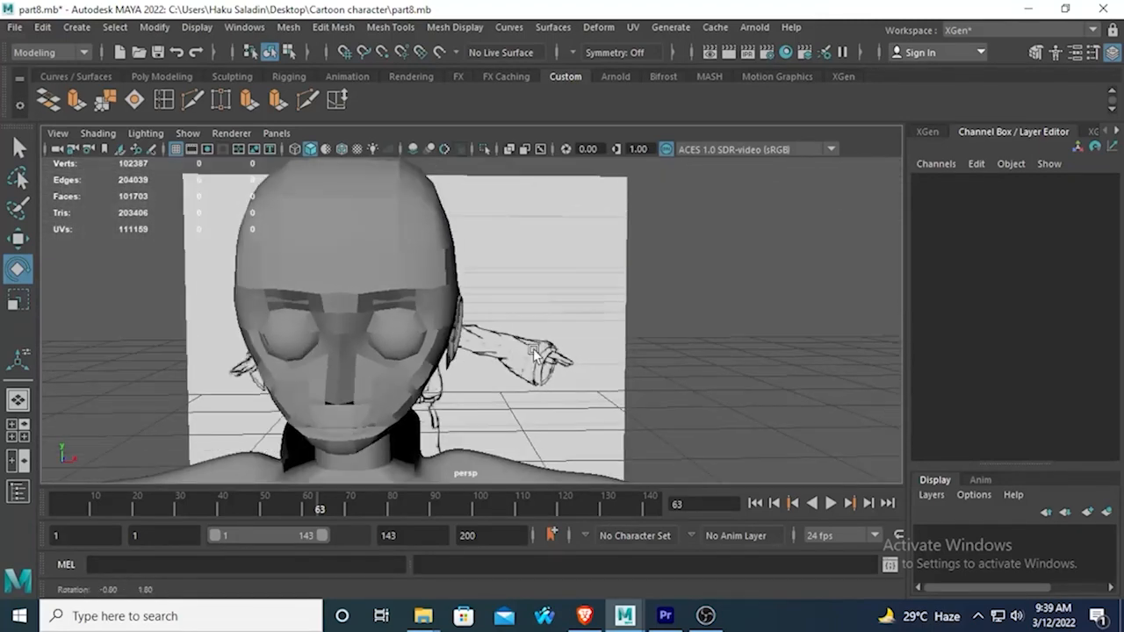
left_click_drag(537, 357, 346, 362, "alt")
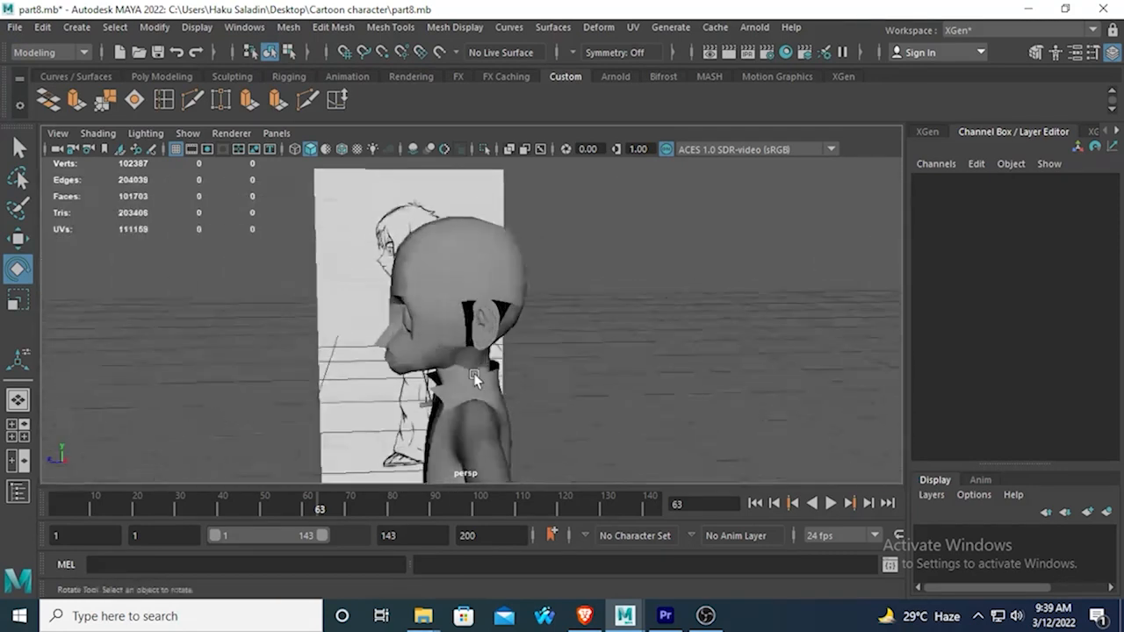
scroll(504, 341, "up", 3)
scroll(507, 341, "up", 2)
scroll(581, 337, "up", 4)
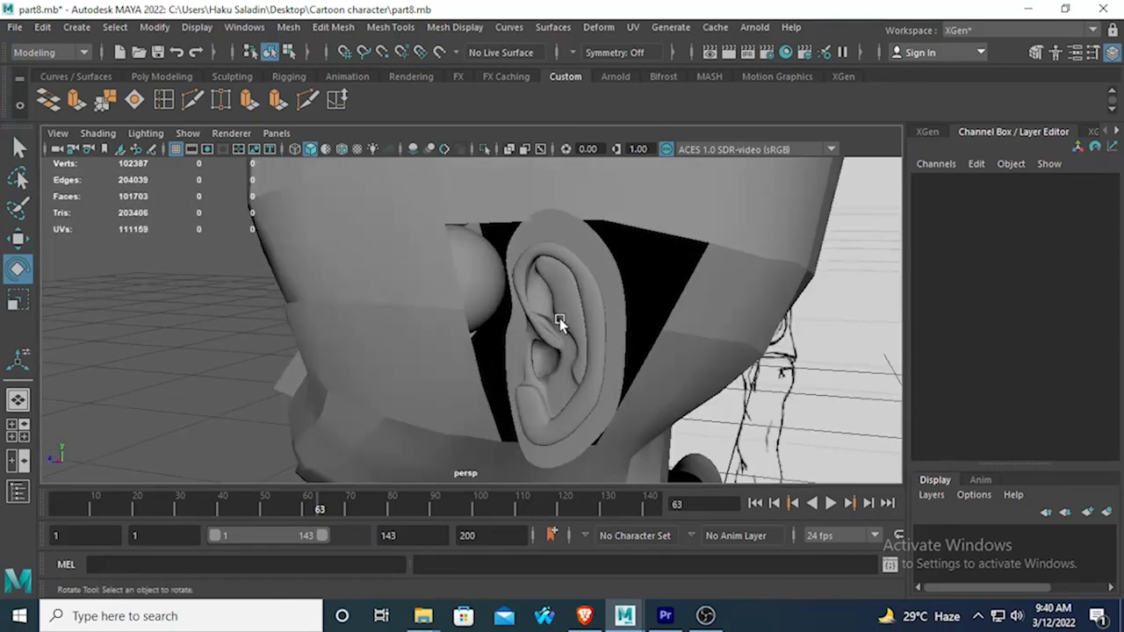
left_click(576, 279)
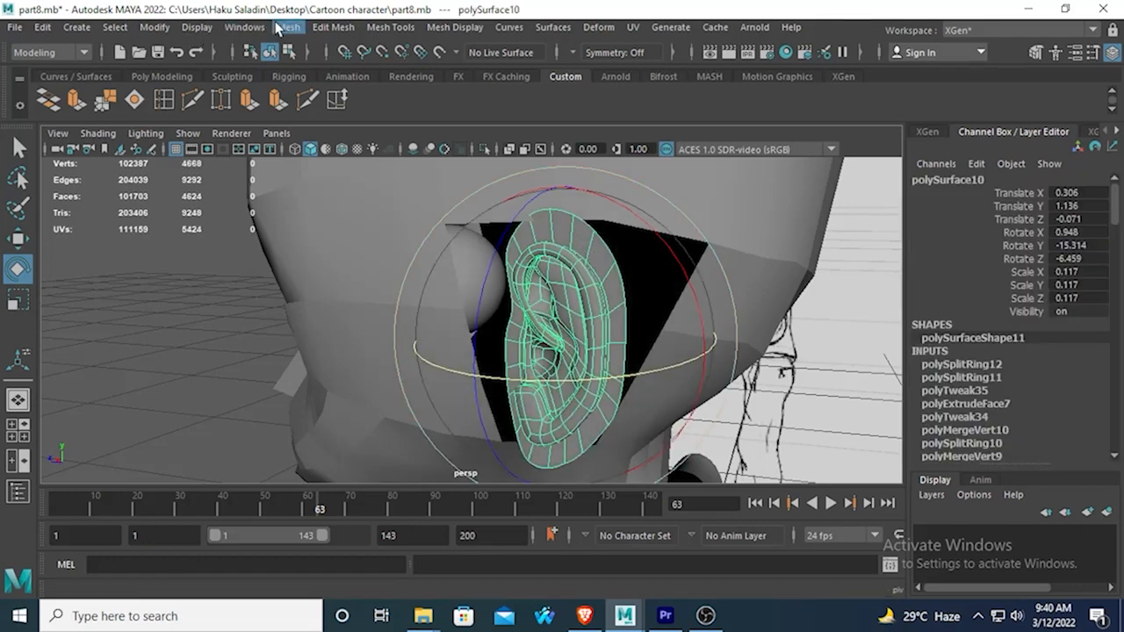
left_click(154, 27)
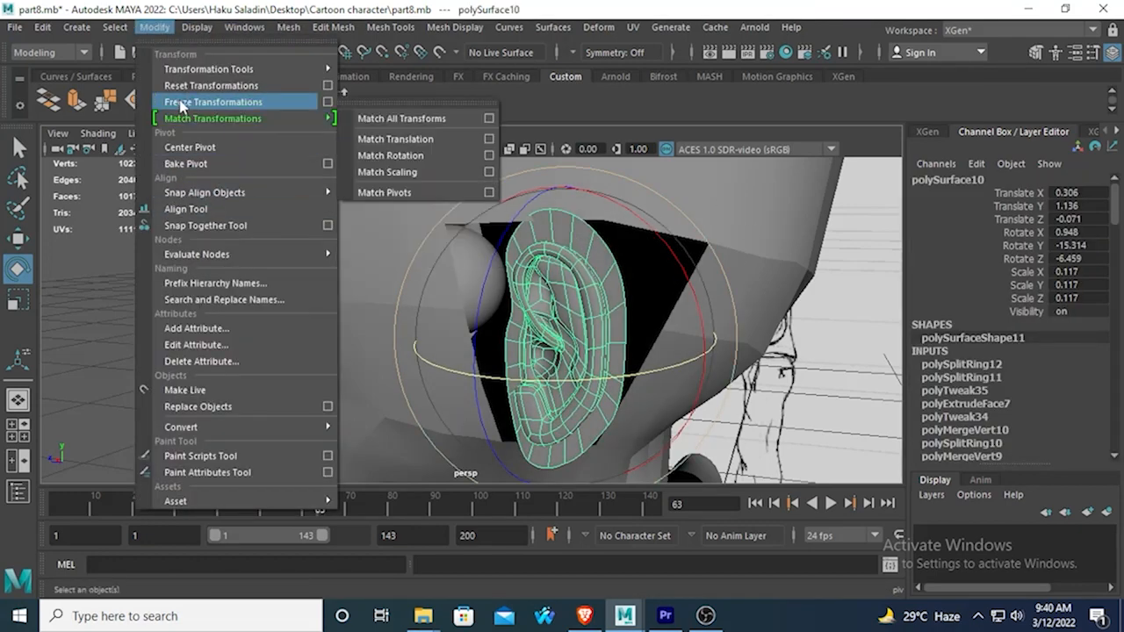
left_click(213, 101)
left_click(444, 274)
left_click(545, 267)
Delete the construction history of the selected ear.
scroll(544, 266, "down", 10)
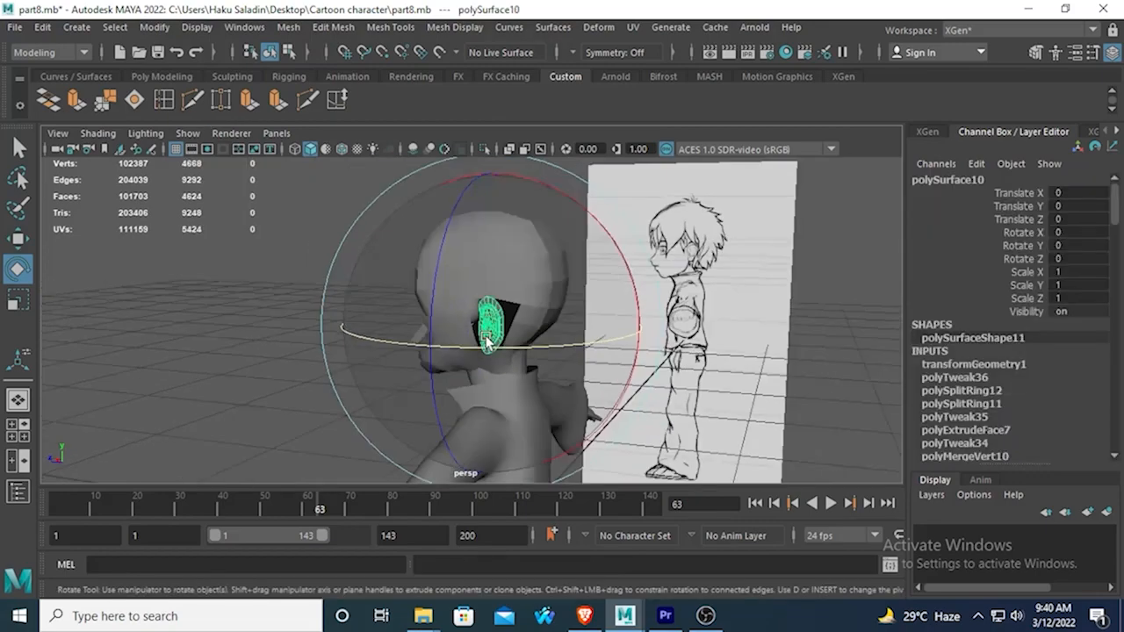
left_click_drag(431, 401, 554, 414, "alt")
scroll(546, 407, "down", 3)
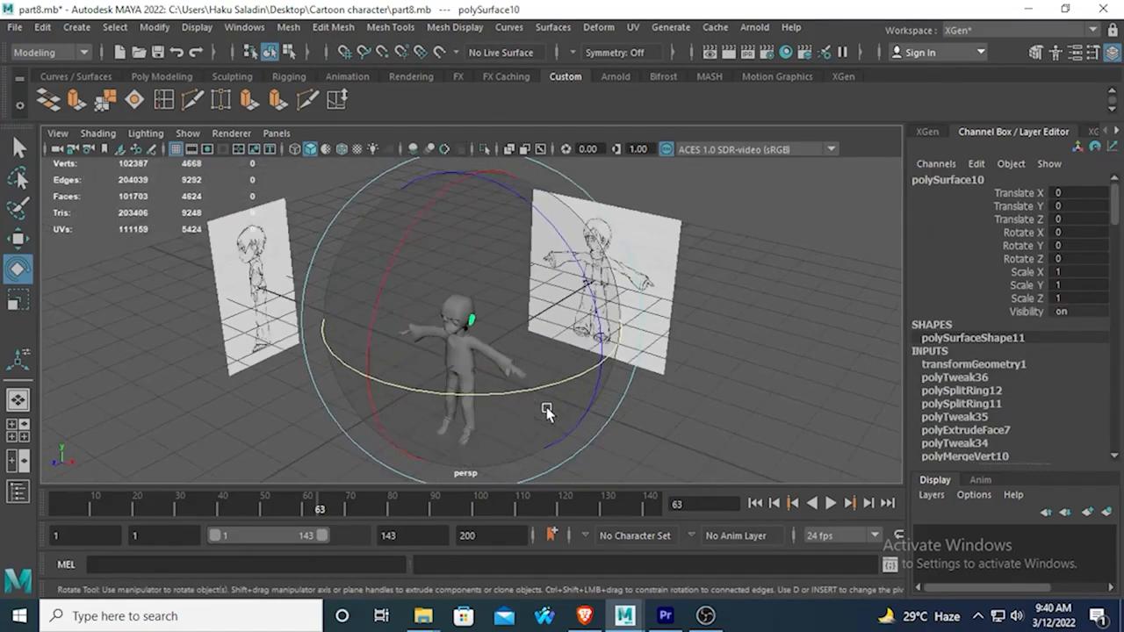
scroll(547, 407, "up", 5)
scroll(547, 409, "up", 3)
left_click_drag(541, 407, 399, 395, "alt")
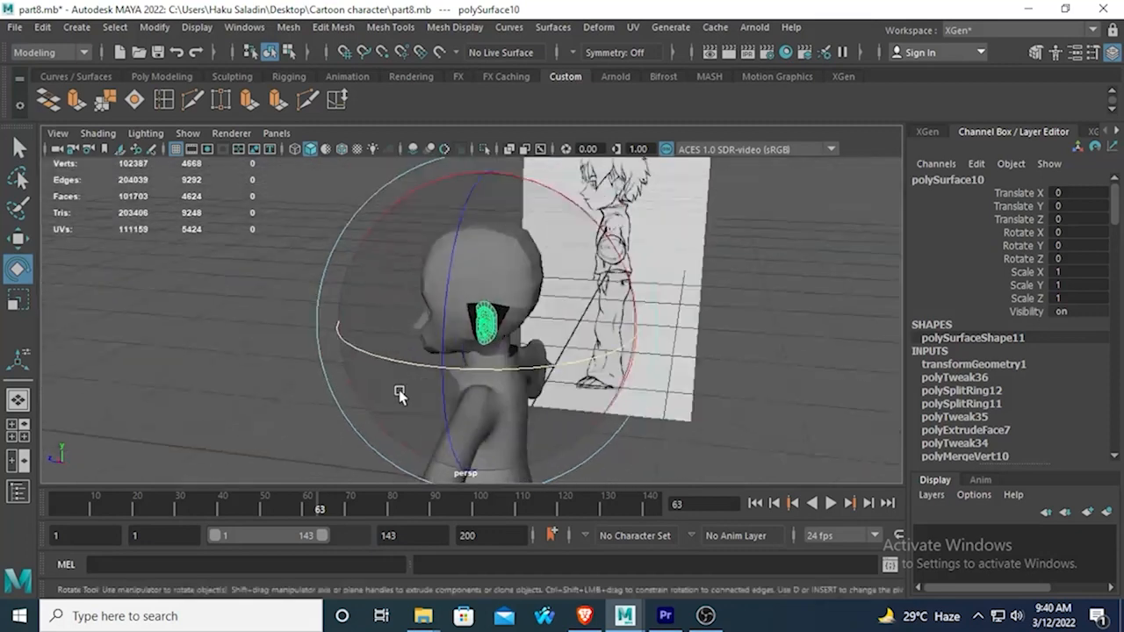
scroll(399, 395, "up", 5)
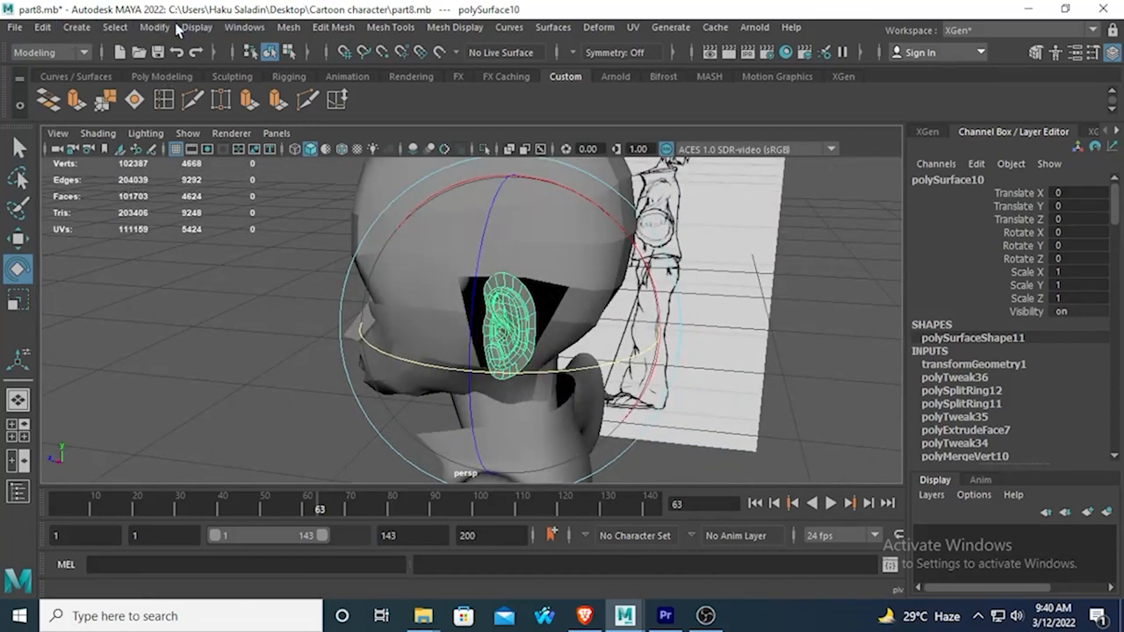
left_click(46, 28)
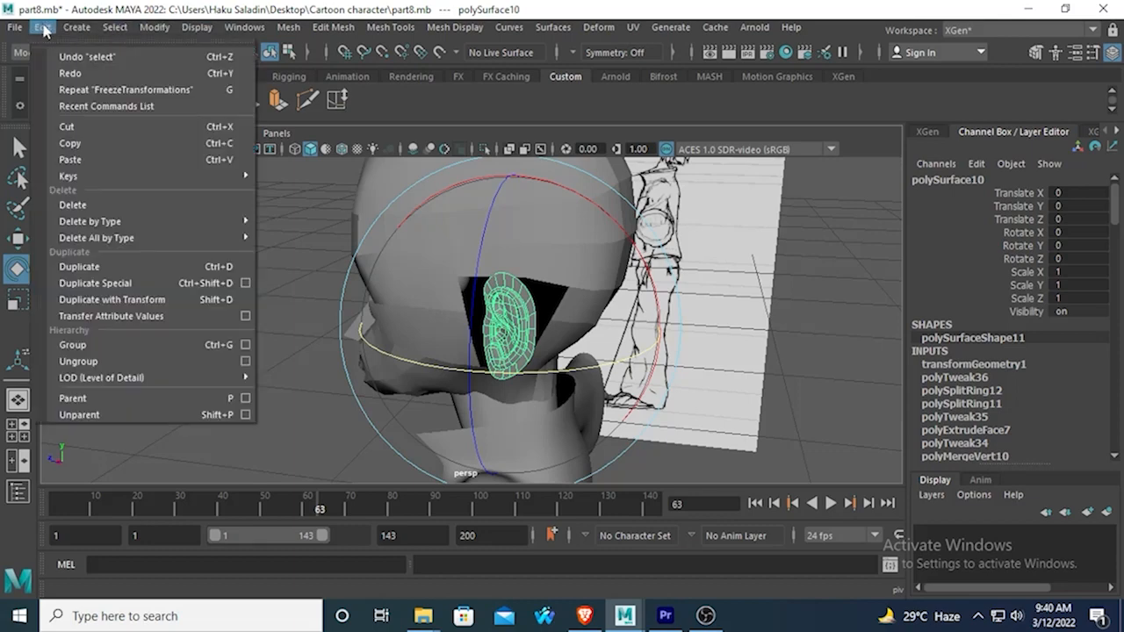
mouse_move(186, 220)
left_click(283, 220)
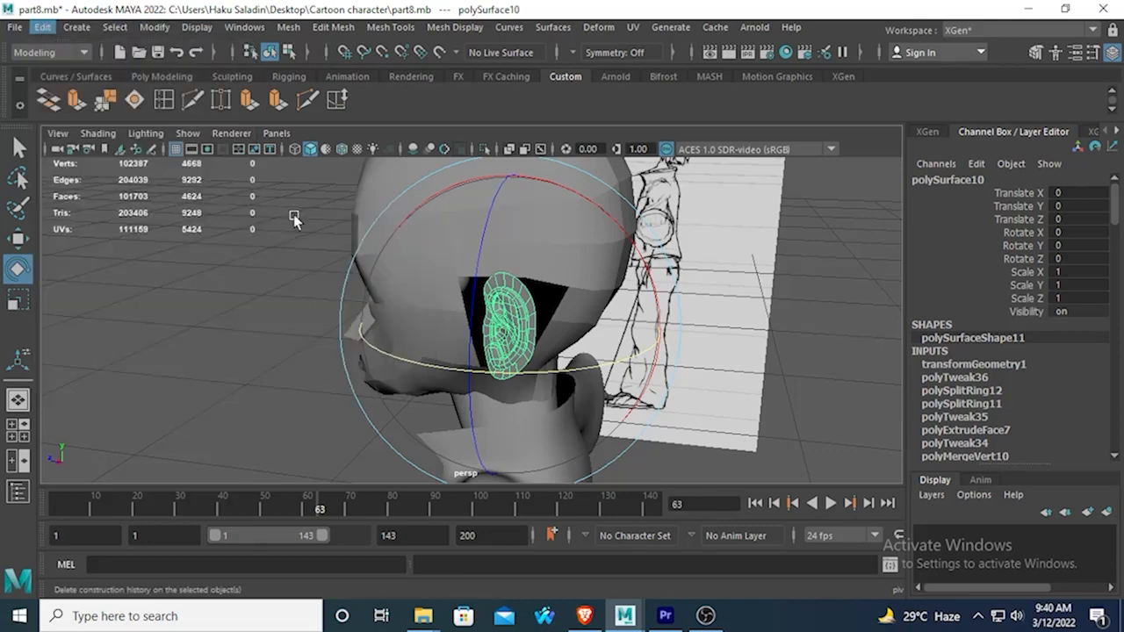
Examine how the ear's upper border lines up with the edges of the head opening.
left_click(238, 279)
left_click_drag(239, 279, 394, 313, "alt")
left_click(466, 299)
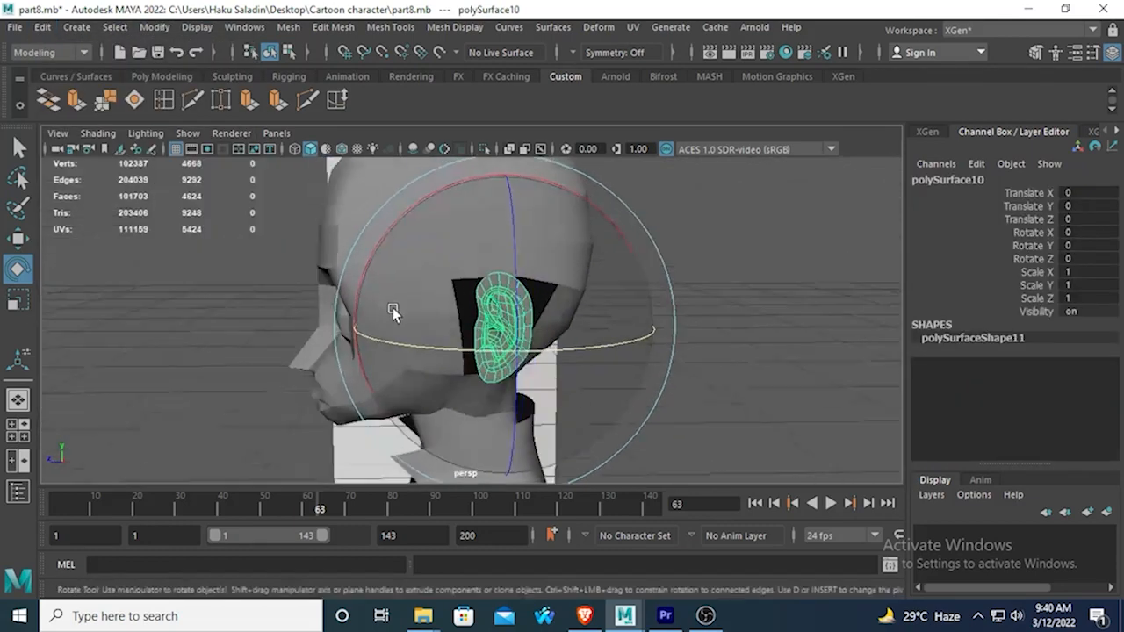
scroll(469, 314, "up", 4)
scroll(476, 311, "up", 5)
scroll(553, 262, "down", 5)
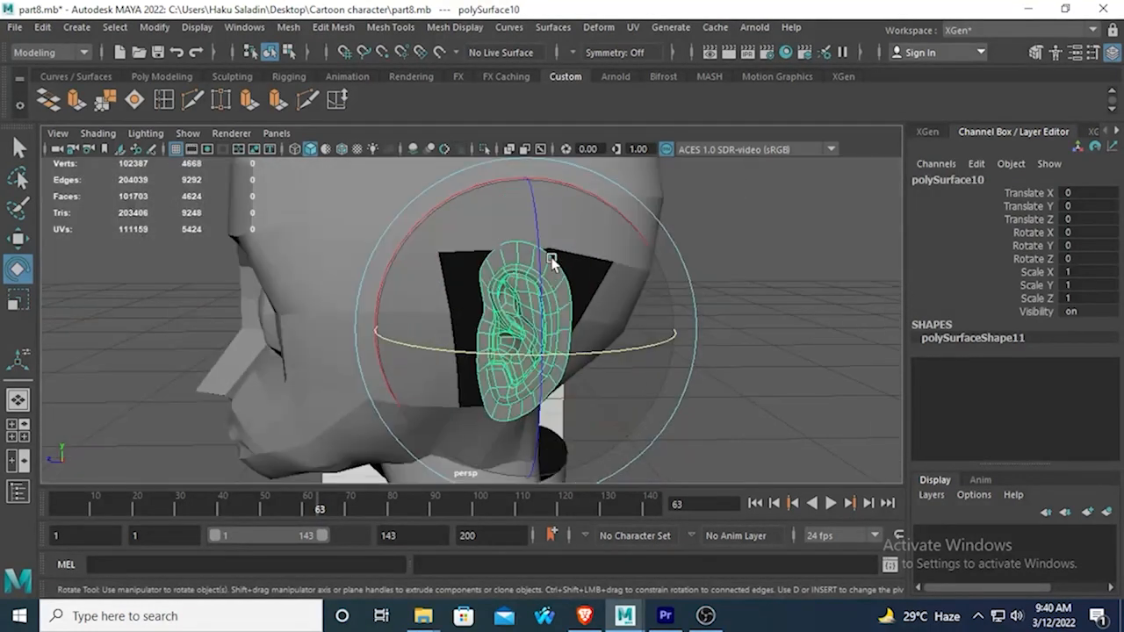
key("q")
scroll(478, 228, "up", 4)
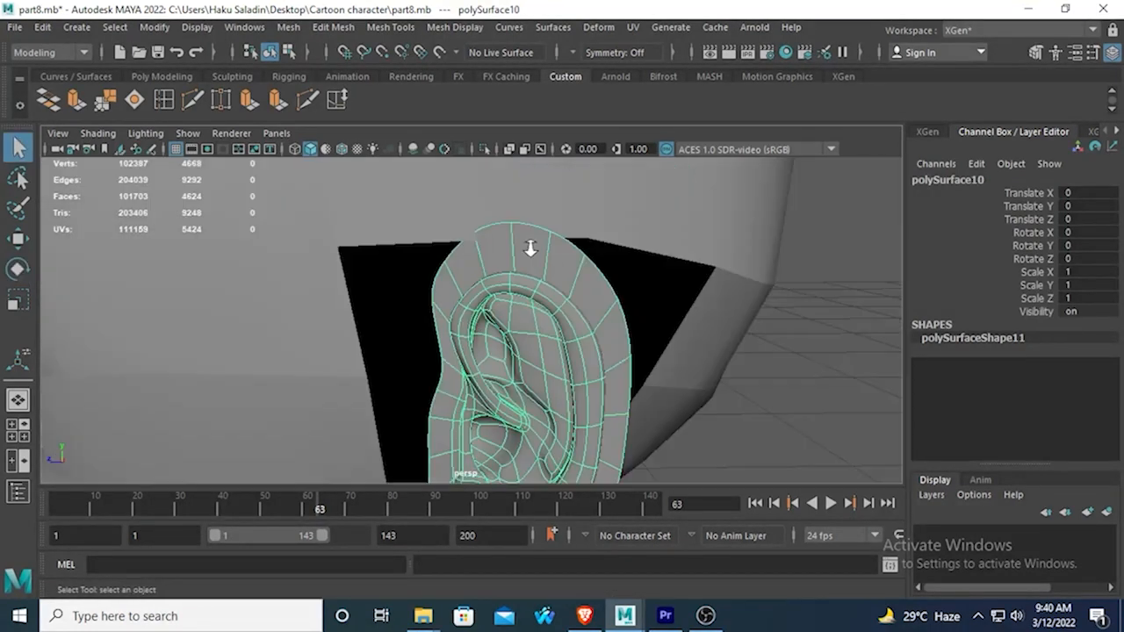
Turn off the ear's smooth preview and use Multi-Cut to add an edge from the inner rim to the upper border.
scroll(531, 245, "up", 5)
scroll(535, 239, "down", 5)
right_click_drag(488, 243, 493, 121)
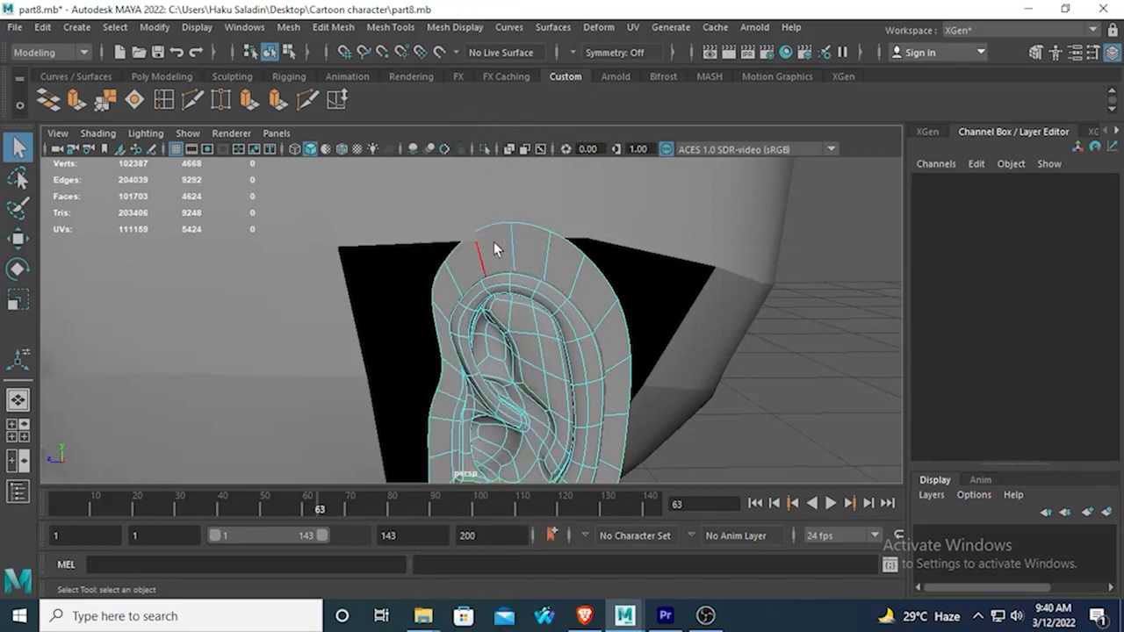
right_click_drag(512, 163, 512, 116)
left_click(192, 99)
left_click(472, 228)
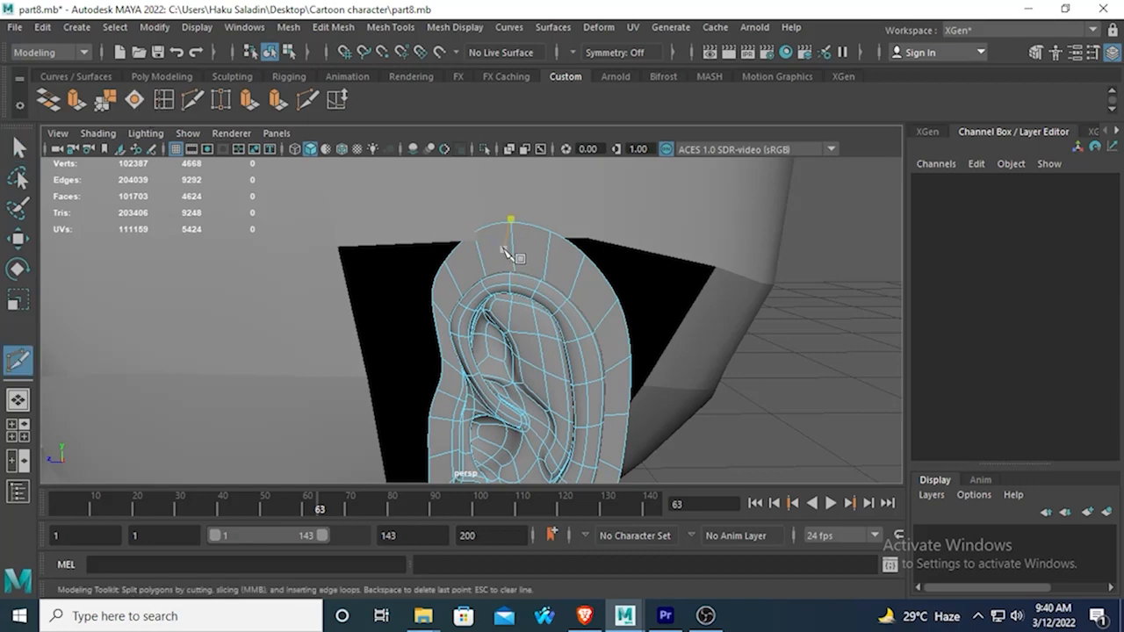
key("1")
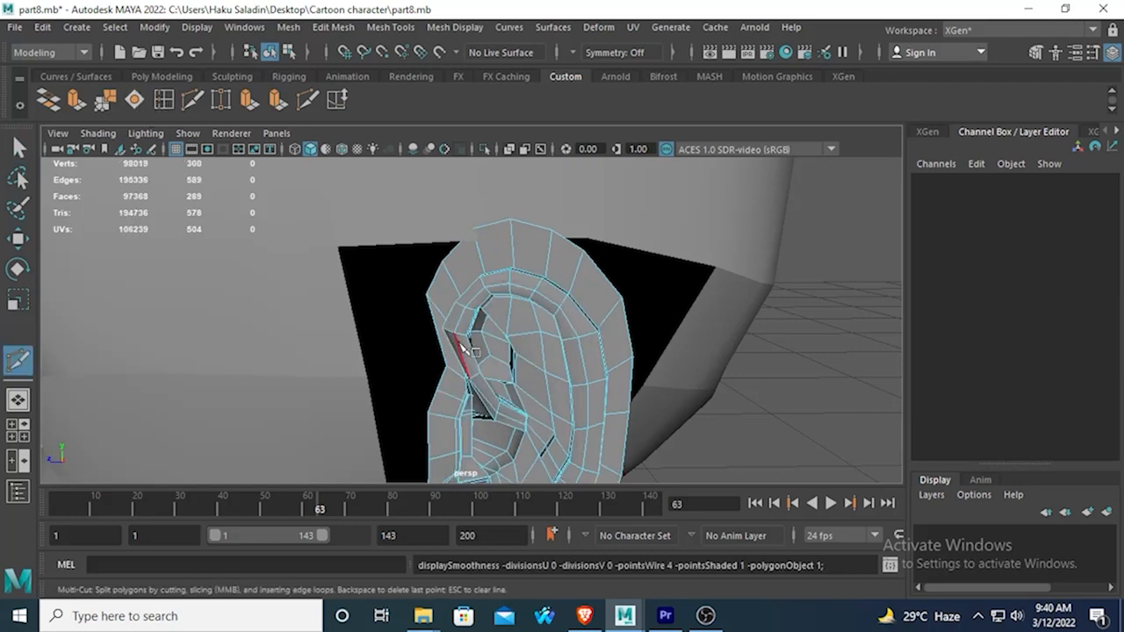
left_click_drag(464, 427, 478, 344, "alt")
scroll(492, 332, "up", 3)
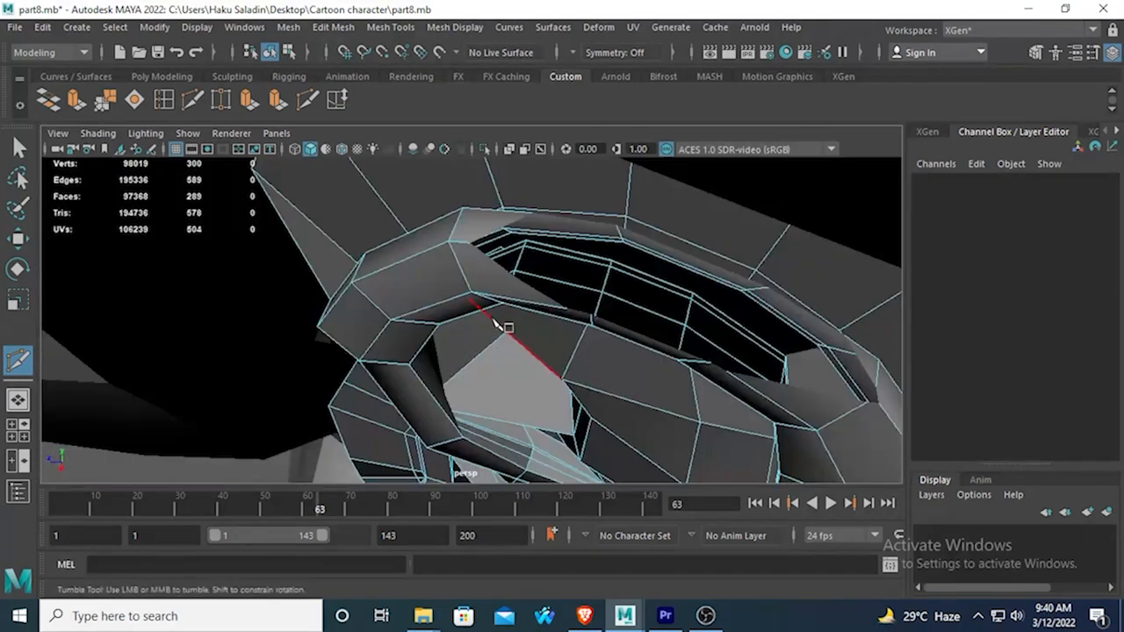
scroll(517, 291, "down", 3)
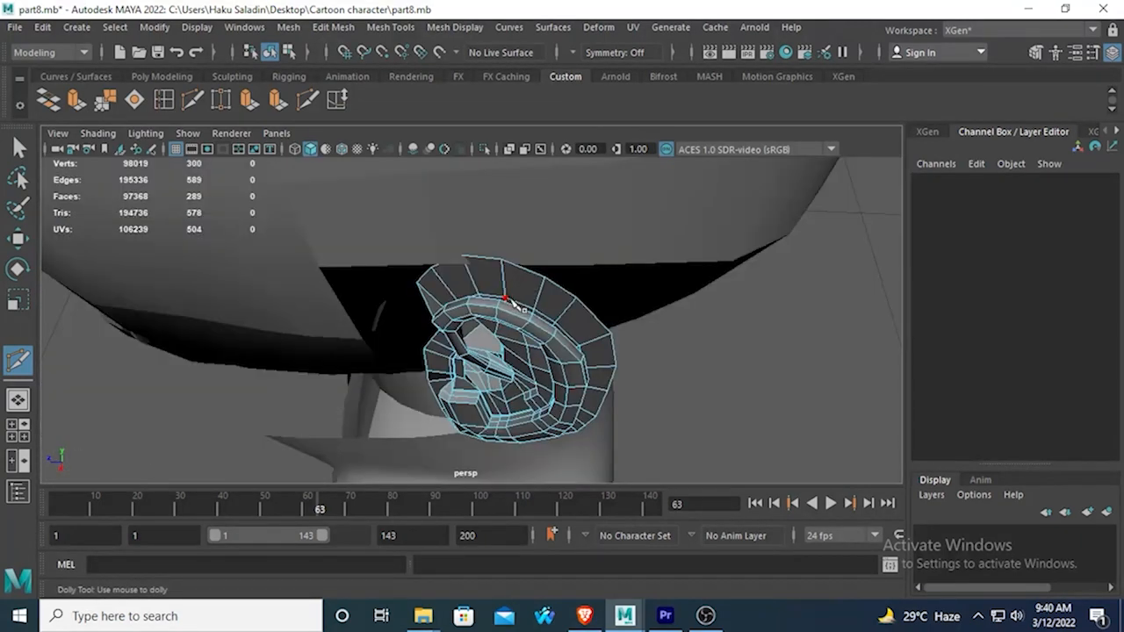
left_click(462, 257)
mouse_move(426, 318)
left_mouse_down("alt")
mouse_move(415, 289)
mouse_move(425, 310)
left_mouse_up("alt")
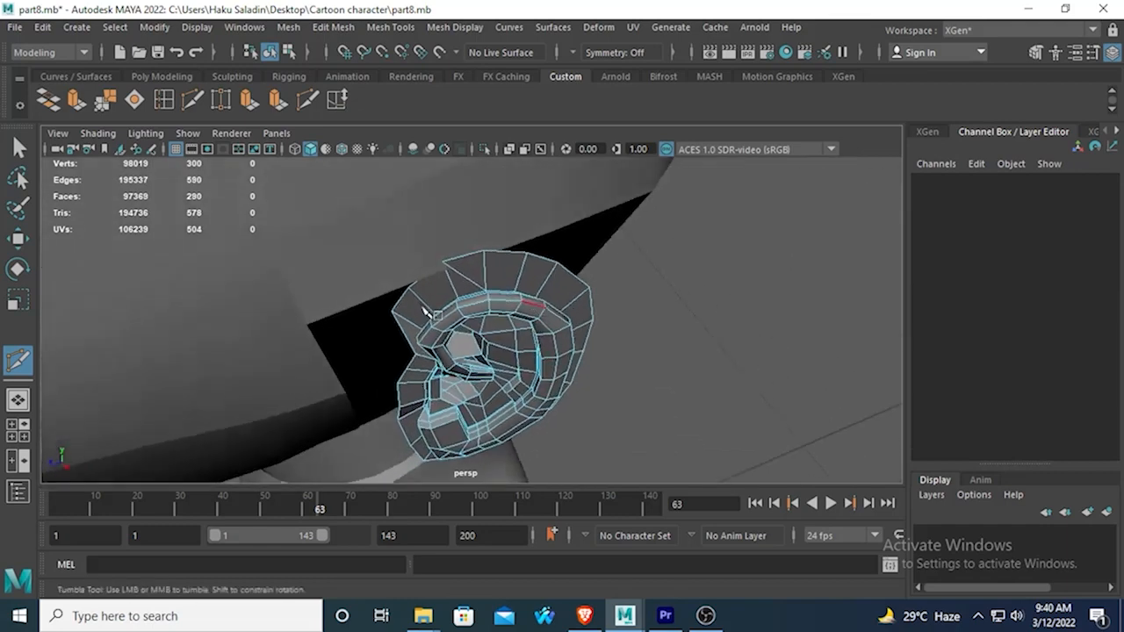
Cut a second edge from the front of the ear's inner rim up to the same upper border corner.
left_click(433, 314)
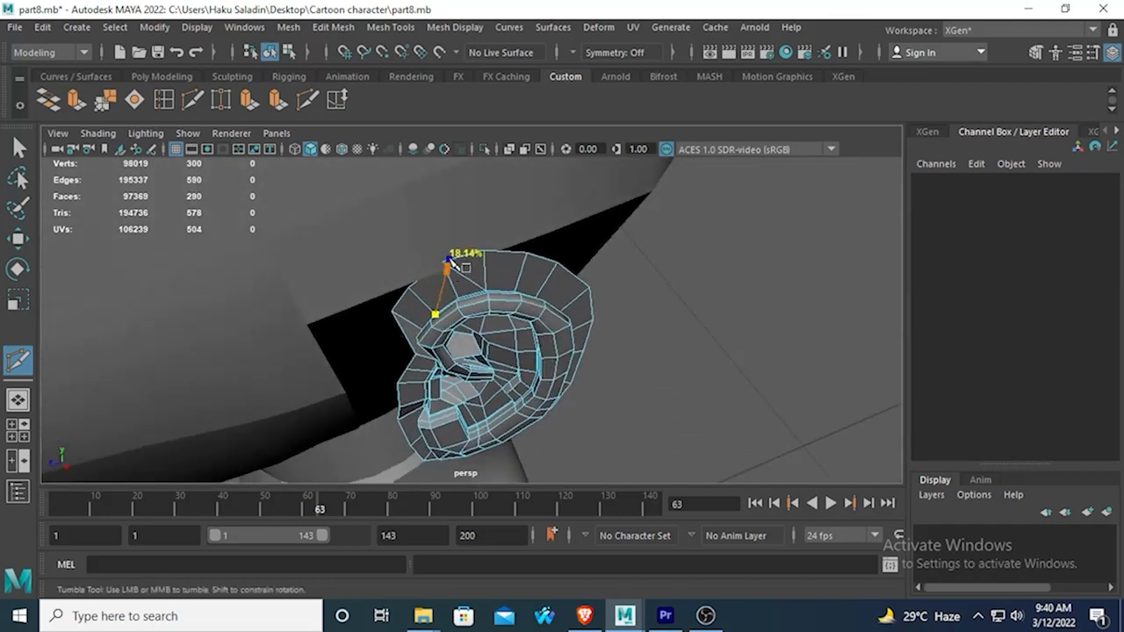
key("ctrl+z")
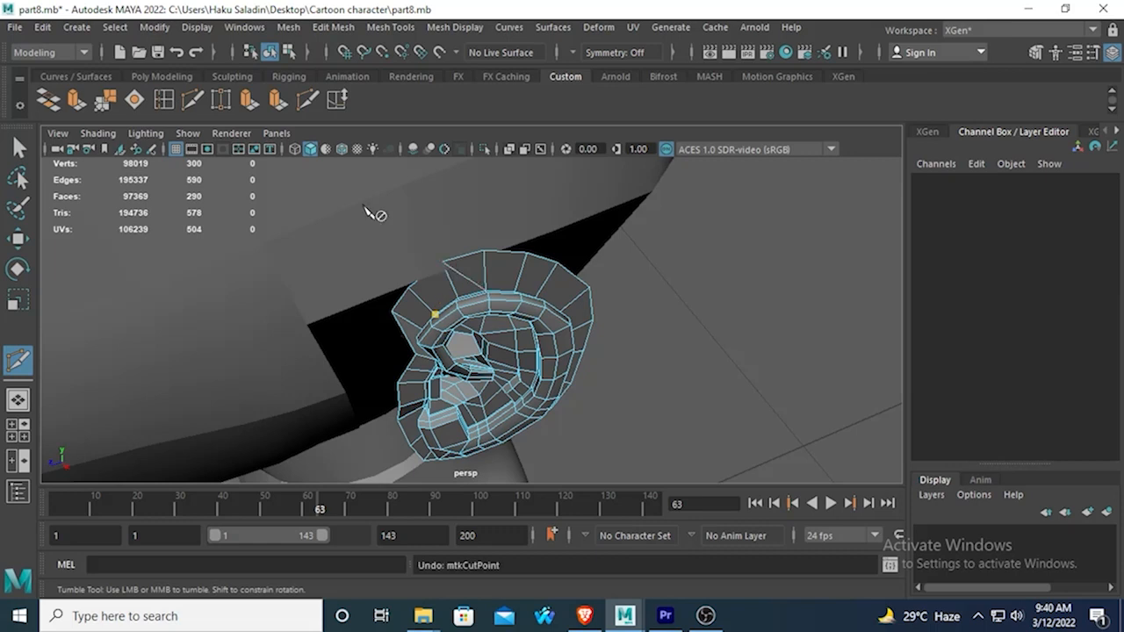
left_click(440, 261)
right_click(441, 262)
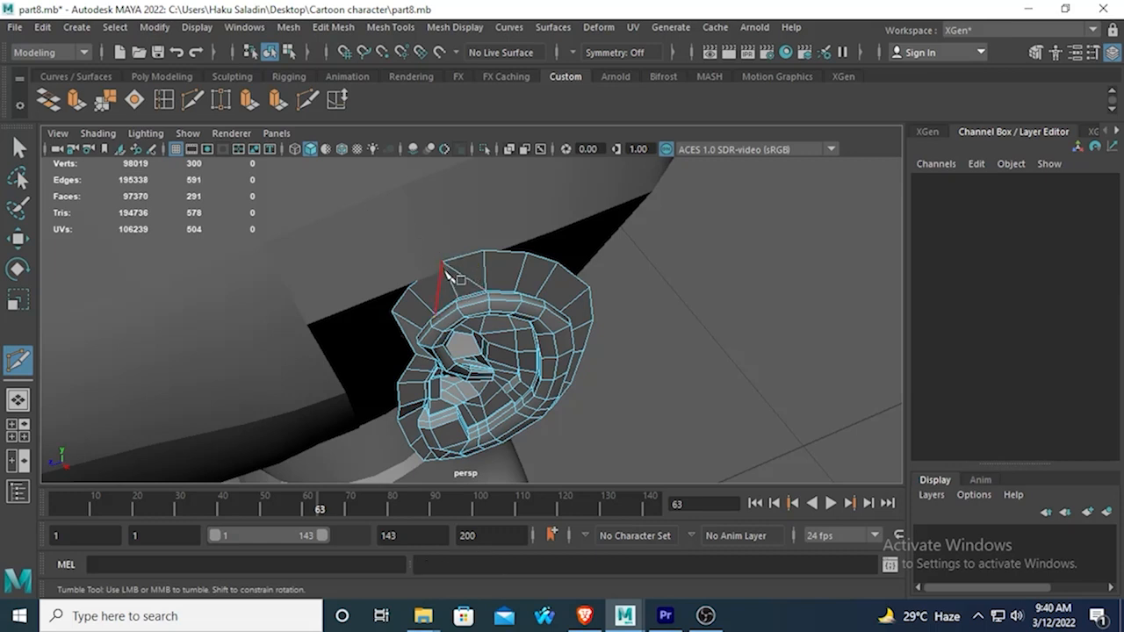
Delete the surplus edges and the leftover border vertex along the top of the ear.
key("ctrl+z")
left_click(517, 289)
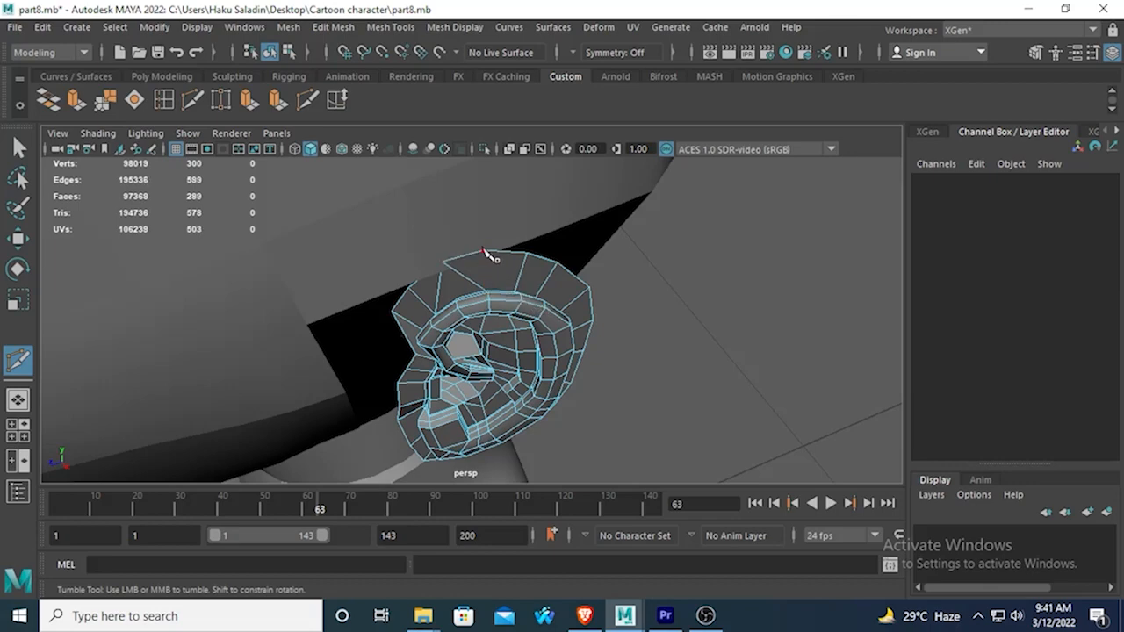
key("ctrl+z")
left_click_drag(494, 297, 421, 319, "alt")
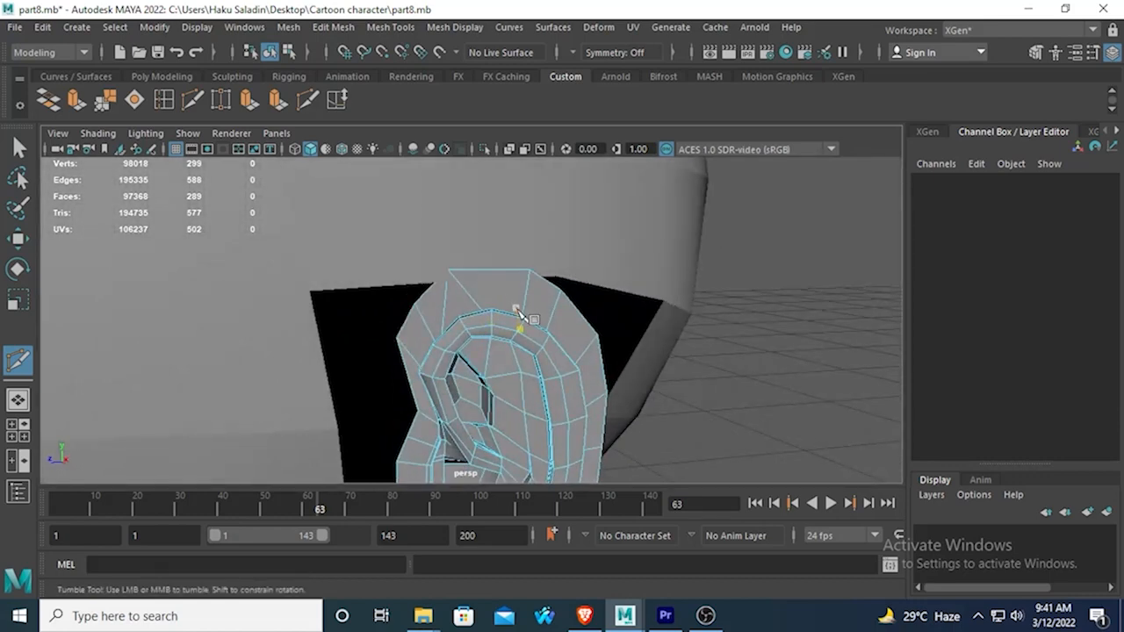
Try to cut a diagonal edge from the ear's inner rim to the next vertex of its outer border.
left_click_drag(519, 321, 534, 377, "alt")
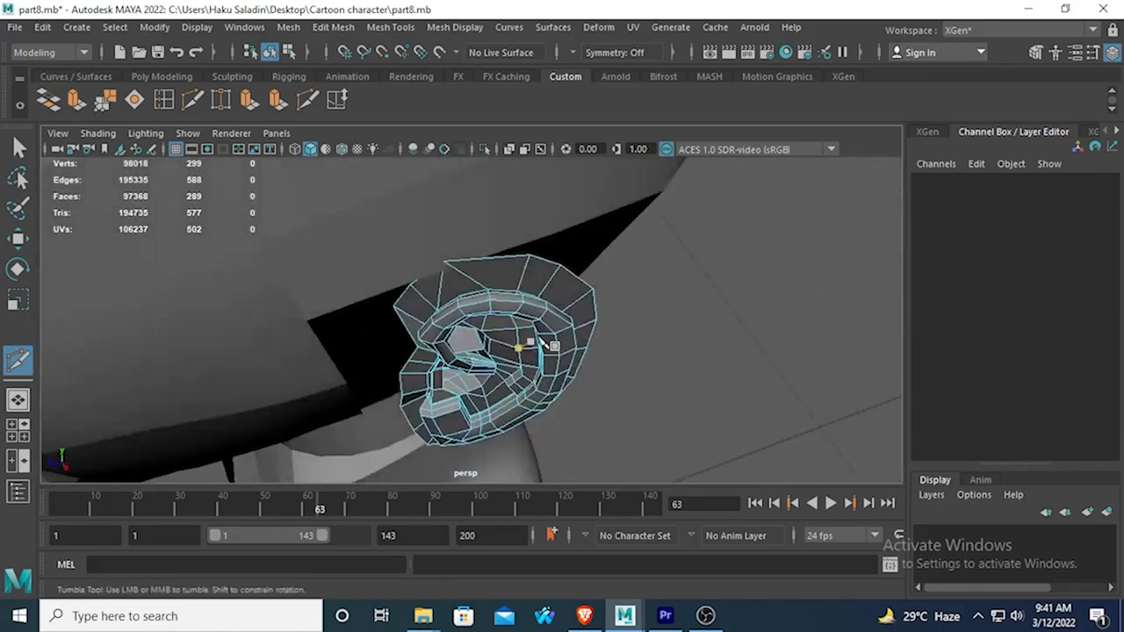
left_click_drag(566, 303, 530, 314, "alt")
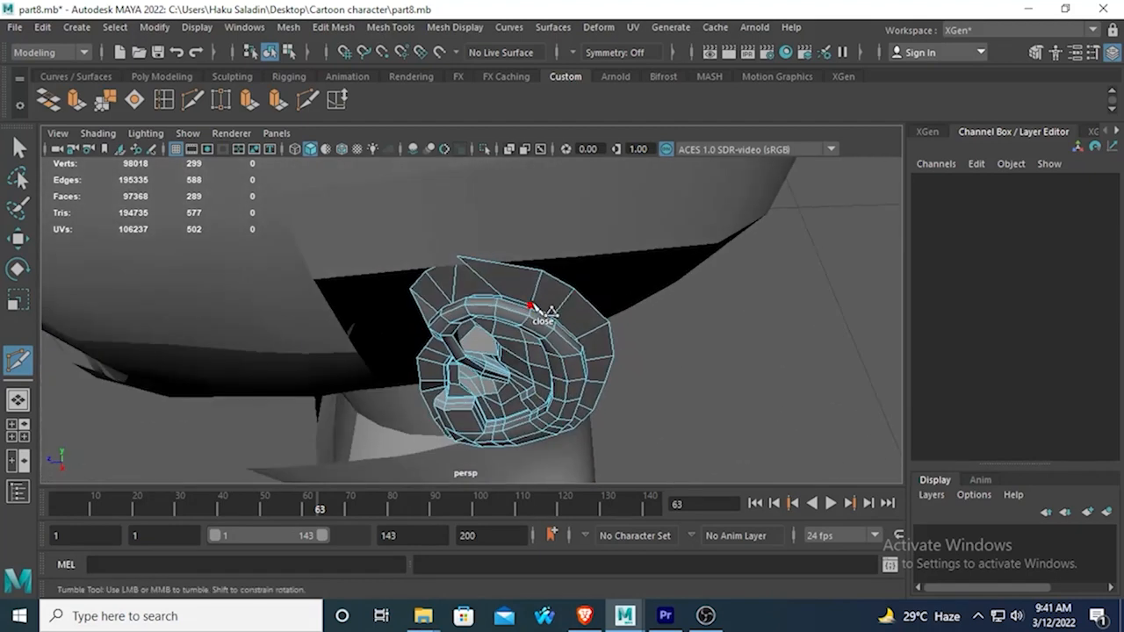
left_click(531, 306)
right_click(576, 290)
left_click(578, 339)
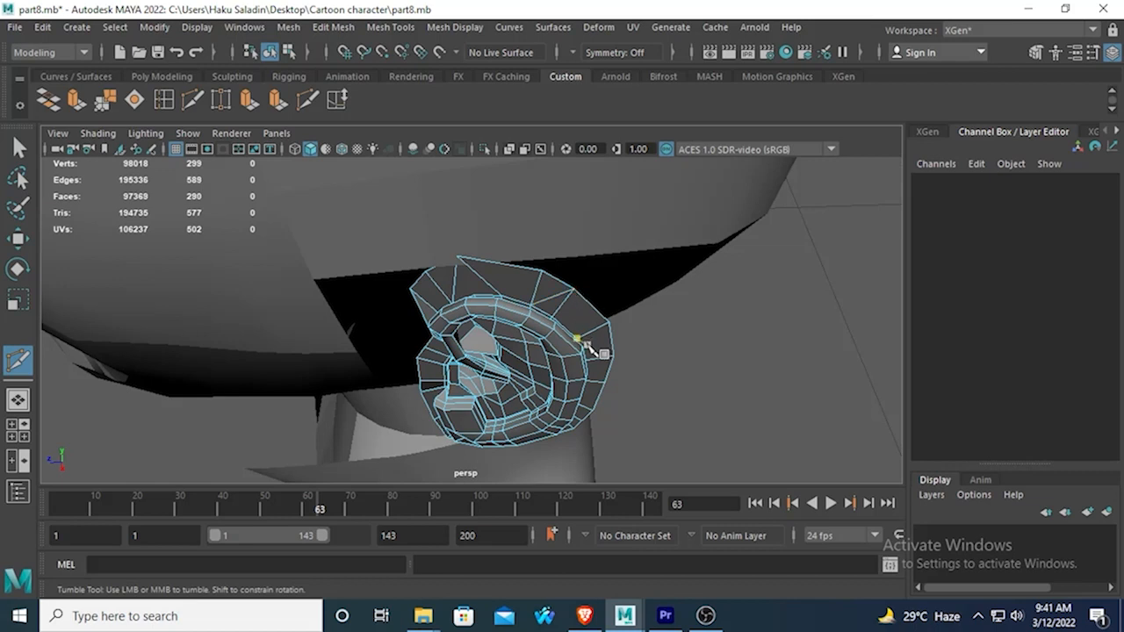
left_click(577, 339)
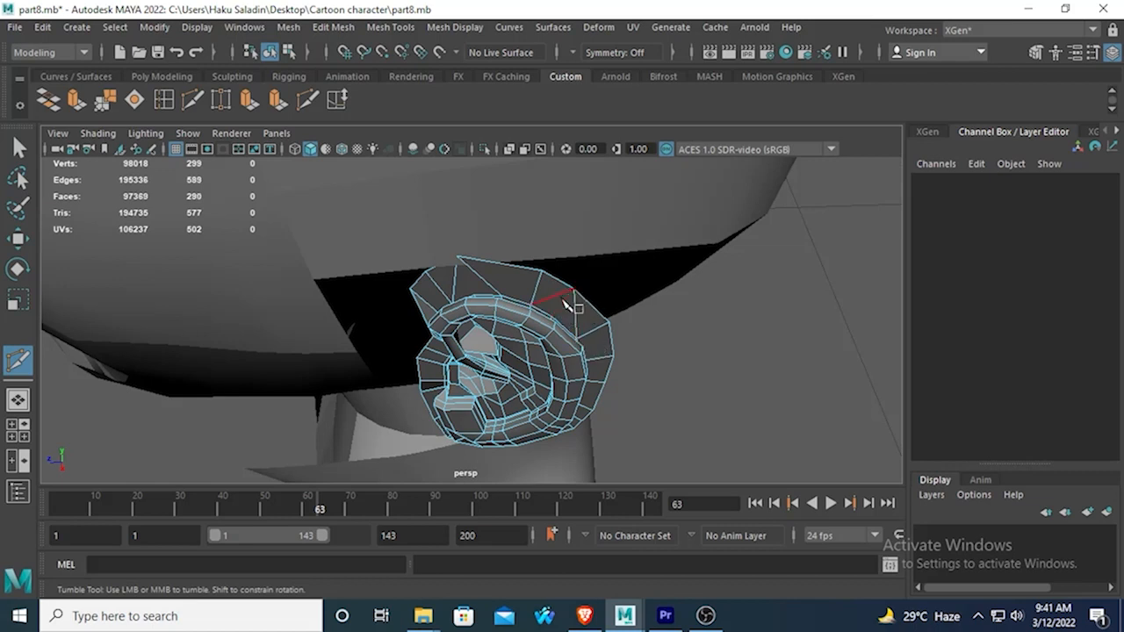
left_click_drag(568, 325, 590, 318, "alt")
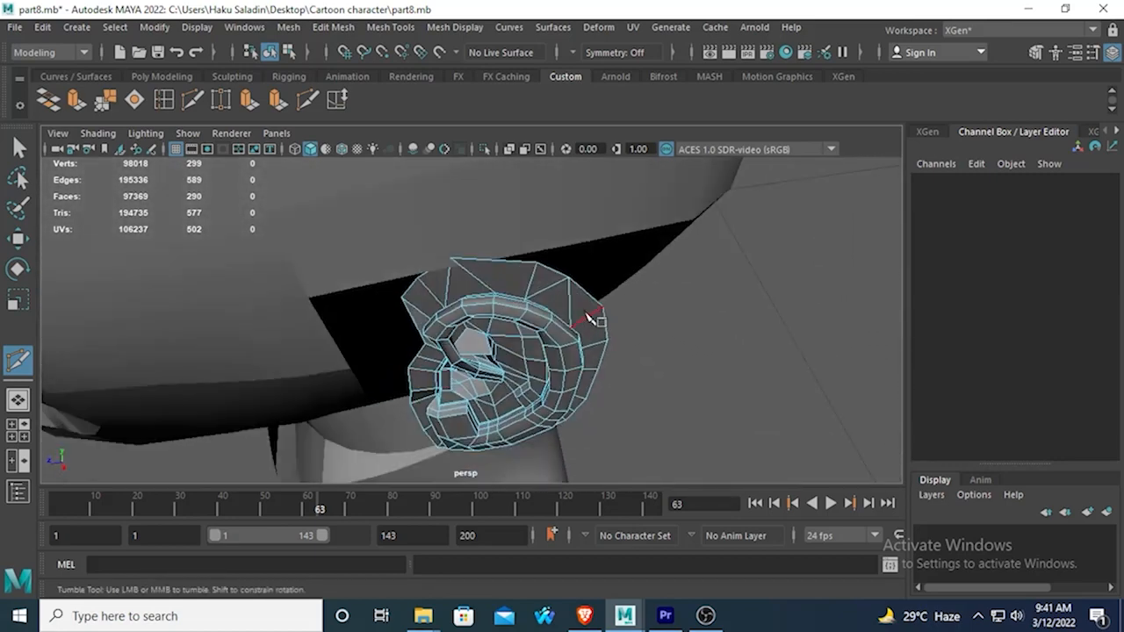
key("ctrl+z")
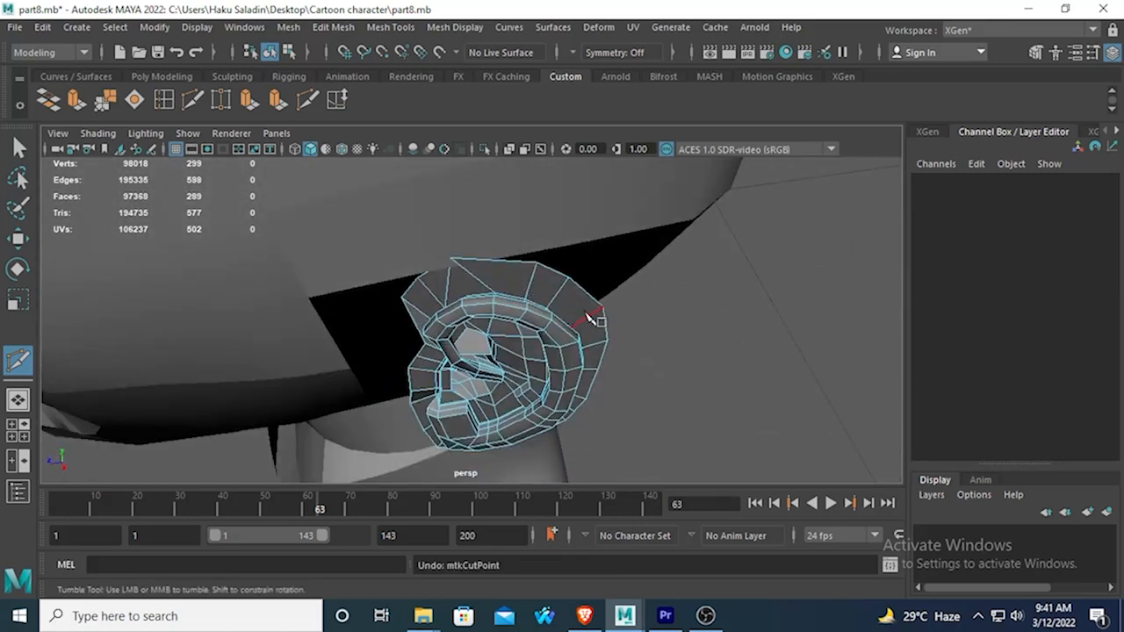
Reroute the edges of the ear's upper rear band with new cuts from the inner rim to one shared border vertex.
left_click_drag(550, 329, 480, 353, "alt")
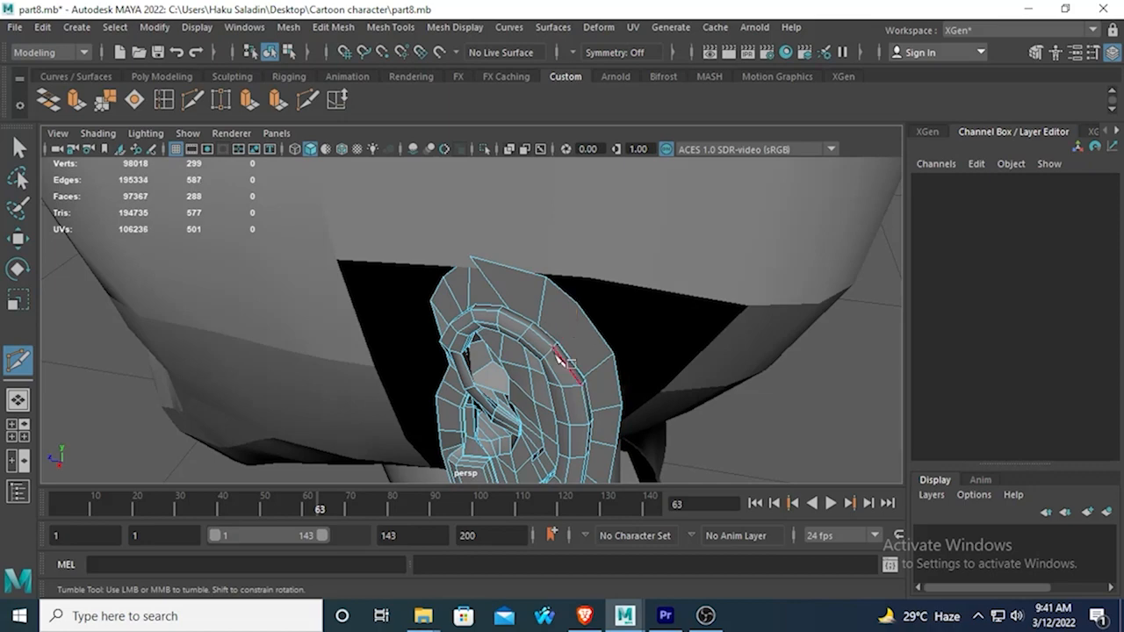
left_click_drag(558, 355, 542, 376, "alt")
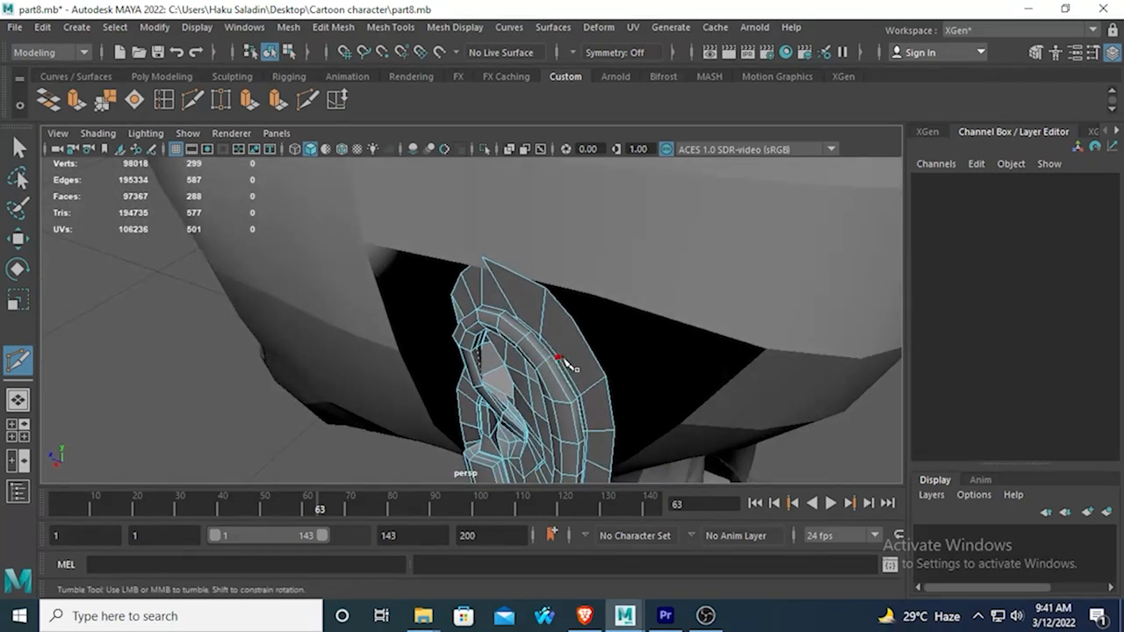
left_click(559, 357)
left_click_drag(582, 414, 602, 441, "alt")
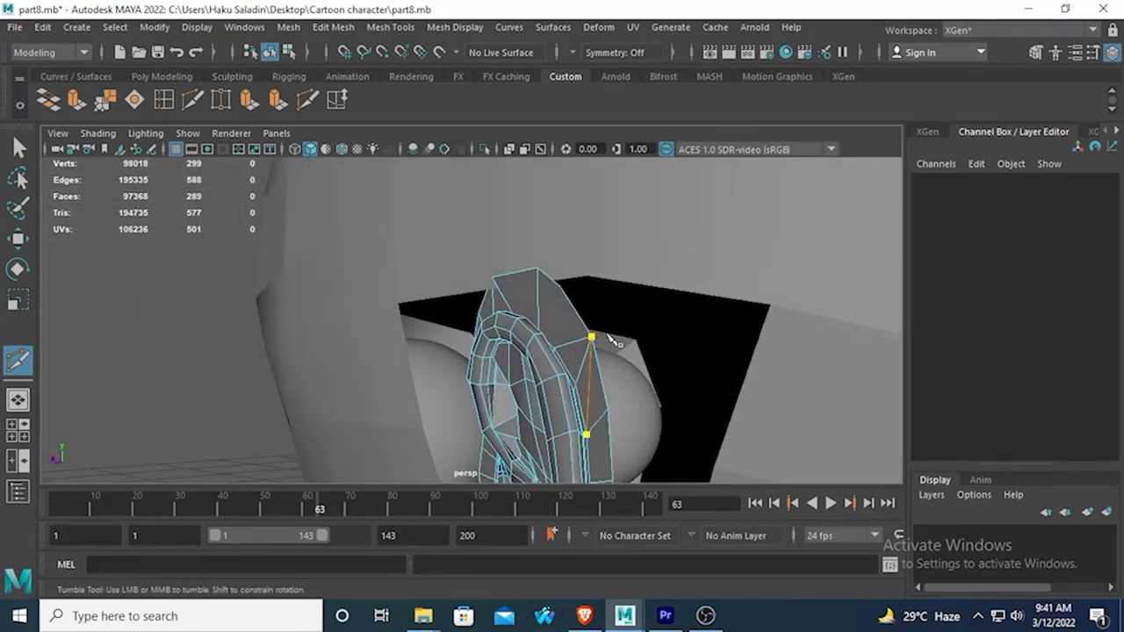
key("Return")
key("ctrl+z")
Recut the edges farther down the ear's rear band and remove the surplus edge there.
left_click_drag(582, 373, 503, 334, "alt")
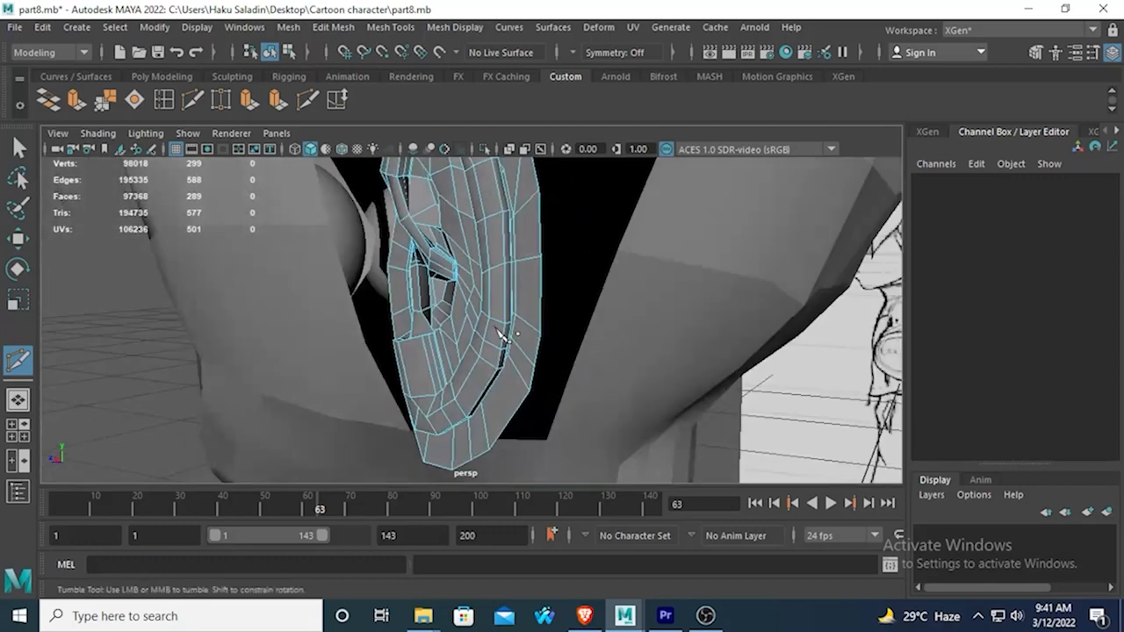
left_click_drag(568, 299, 548, 278, "alt")
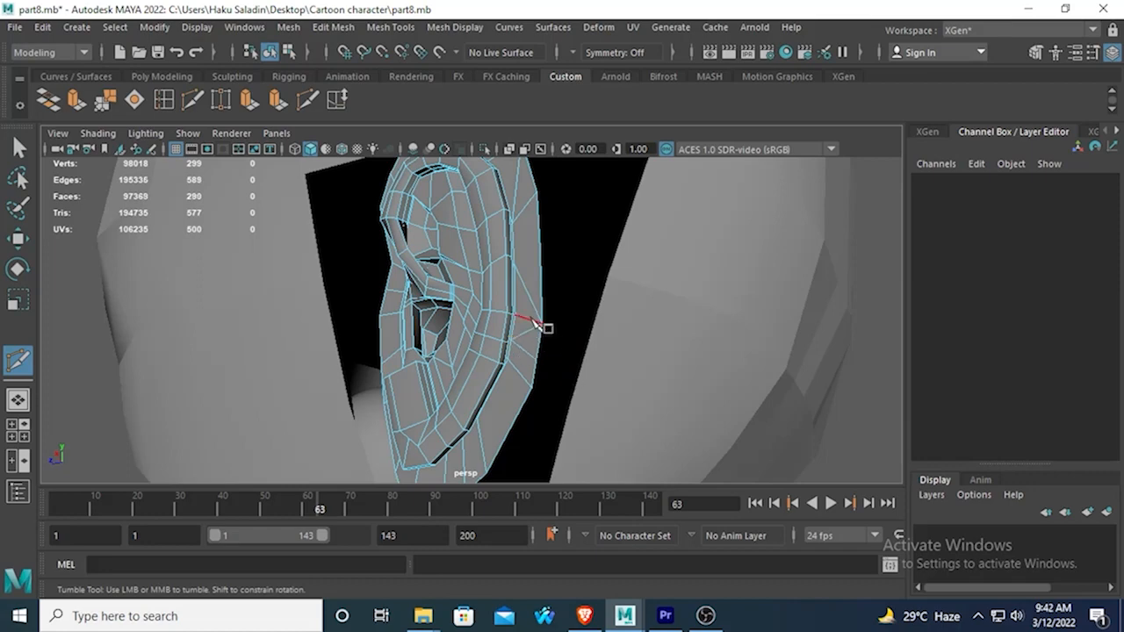
scroll(525, 365, "up", 5)
scroll(521, 370, "down", 5)
left_click_drag(522, 370, 514, 375, "alt")
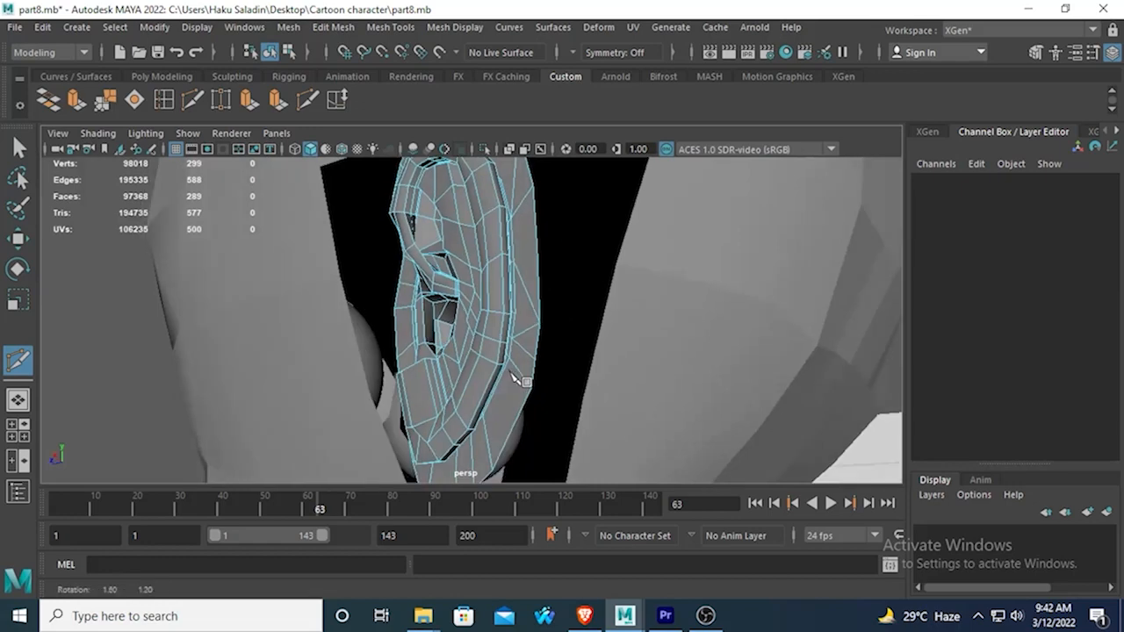
Preview the ear smoothed, return to the unsmoothed mesh and check the outer band's topology.
key("3")
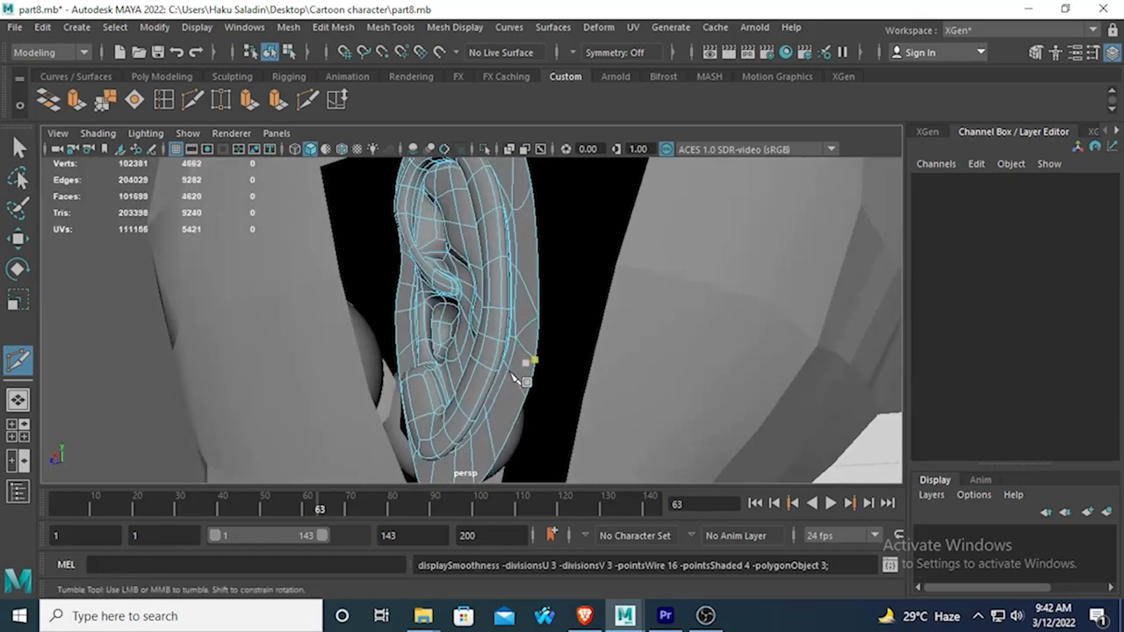
key("1")
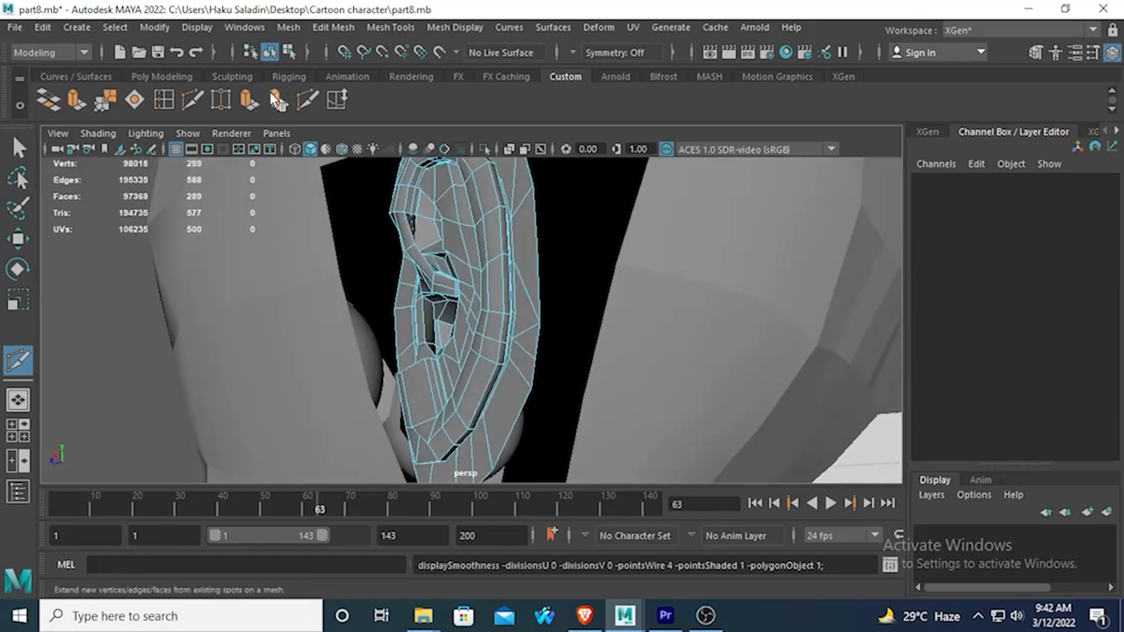
scroll(439, 260, "down", 4)
left_click_drag(440, 261, 502, 296, "alt")
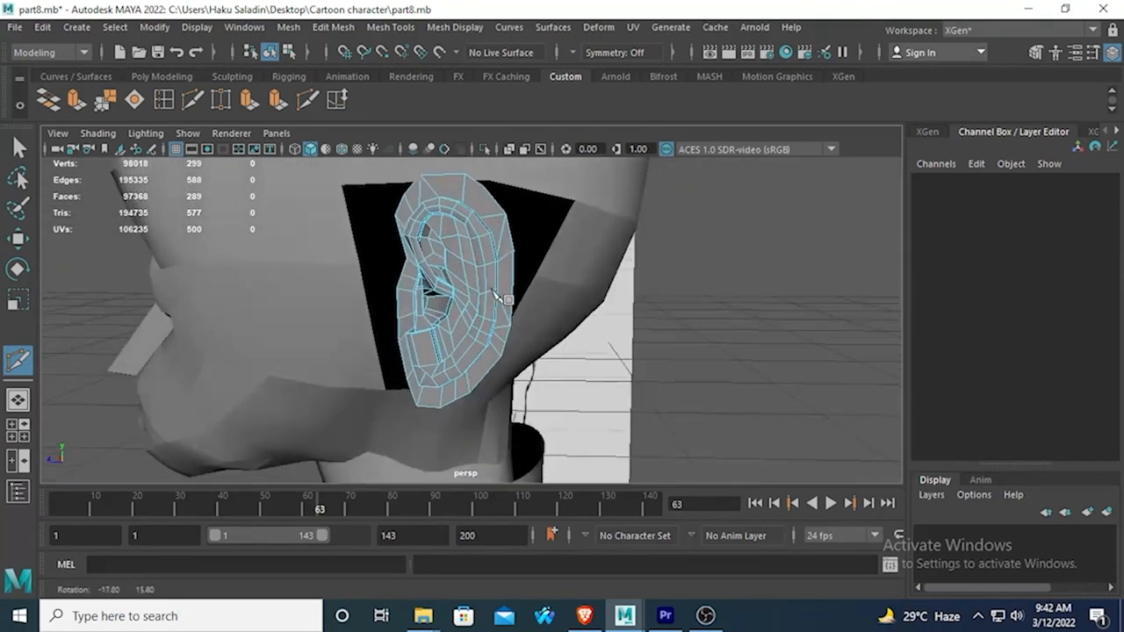
Delete the triangular face on the upper rear border of the ear.
scroll(487, 321, "up", 5)
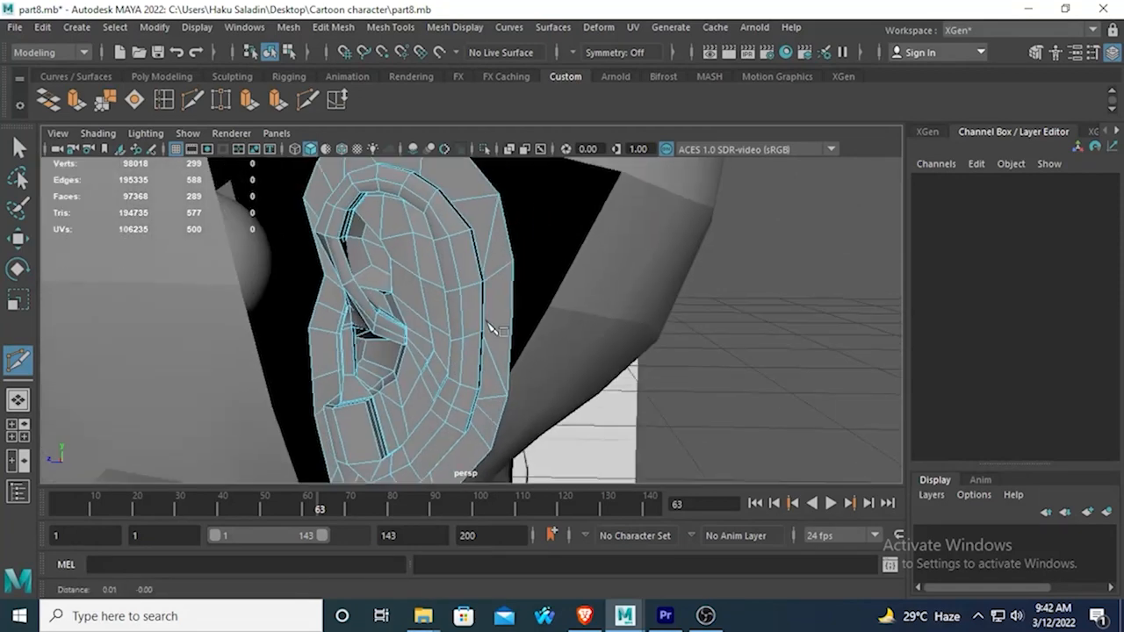
left_click(18, 149)
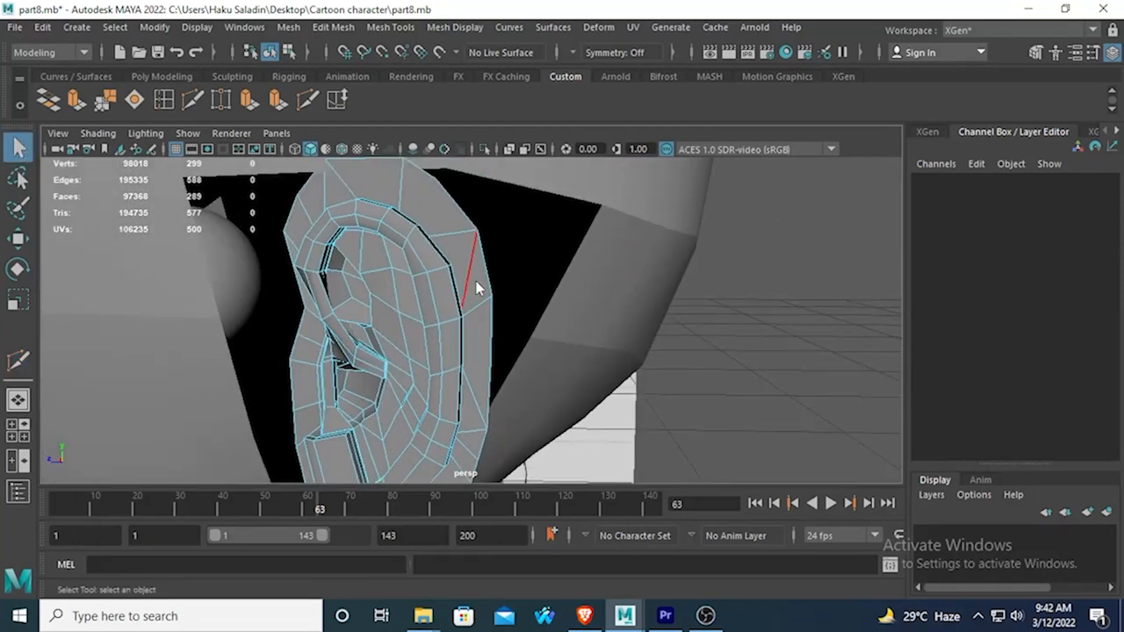
right_click_drag(474, 245, 480, 284)
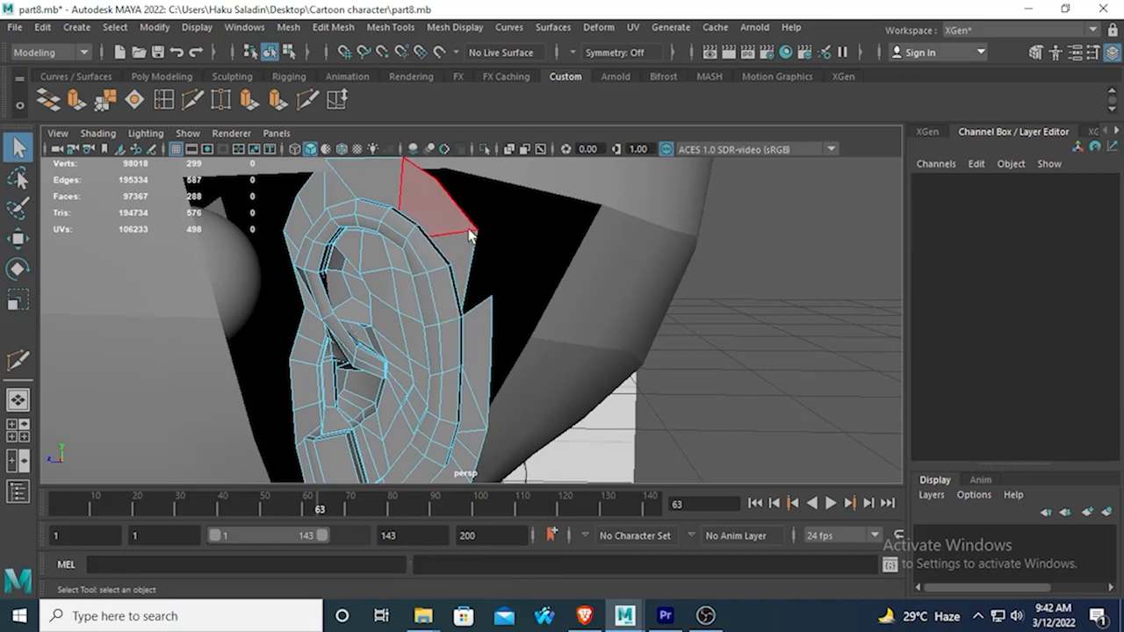
Merge the two border vertices across the open gap and delete a surplus vertex on the ear's border.
right_click_drag(472, 161, 418, 184)
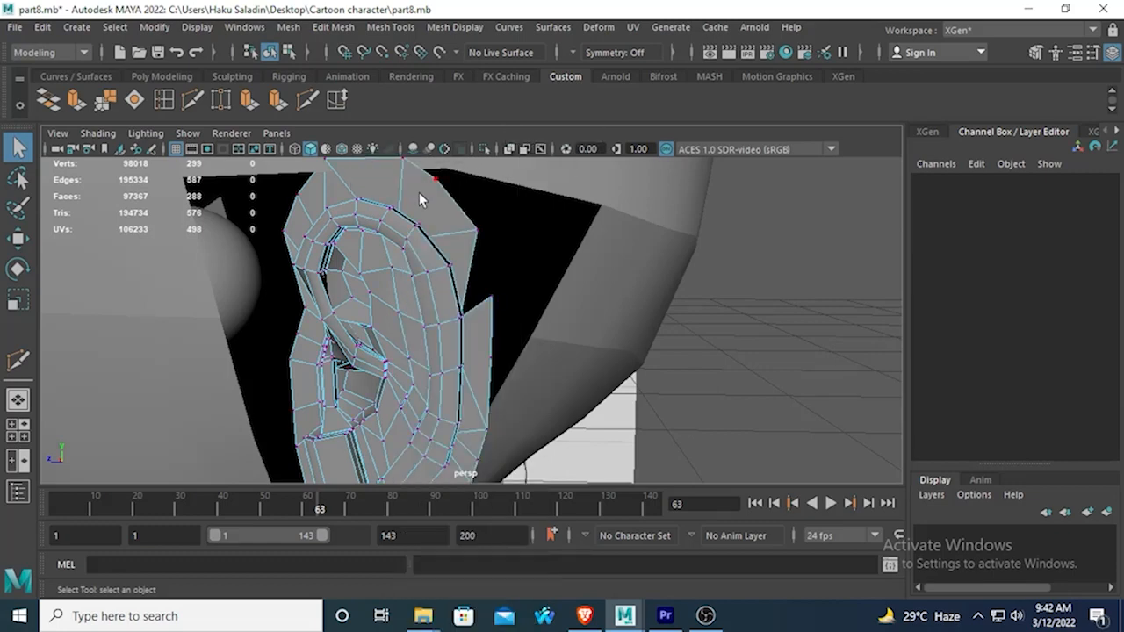
left_click(471, 235)
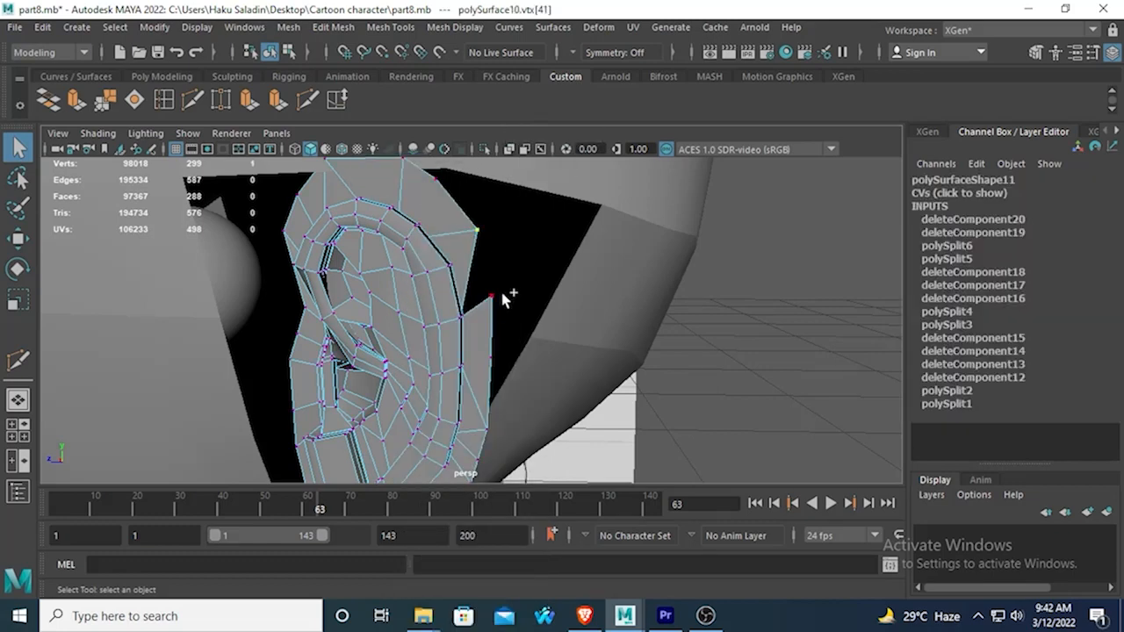
left_click(104, 99)
left_click_drag(361, 250, 421, 307, "alt")
key("Delete")
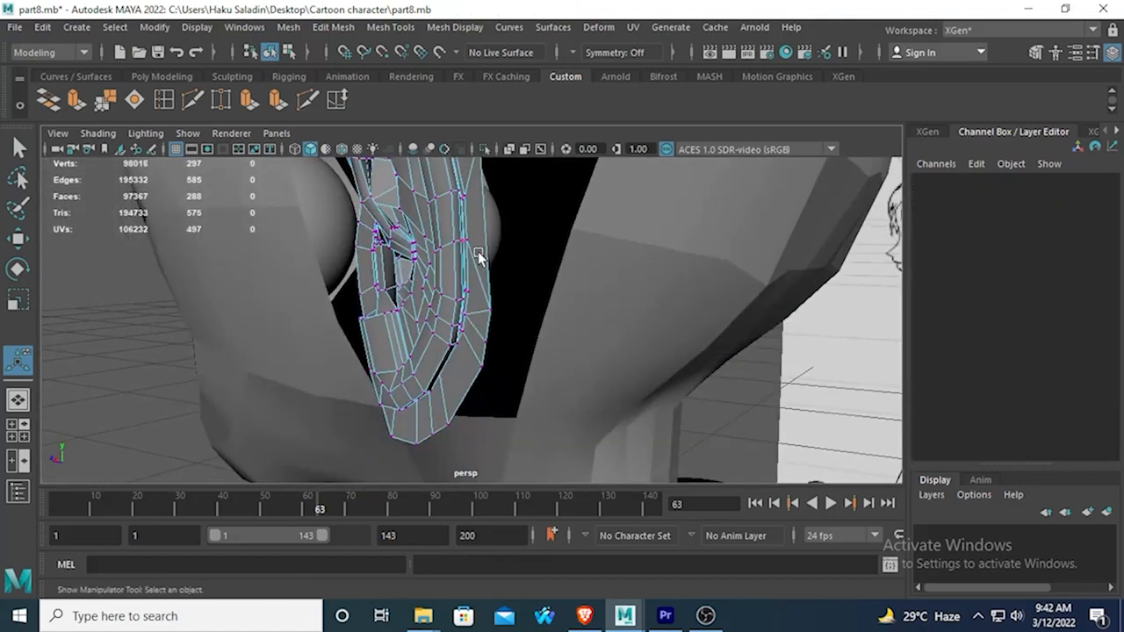
Delete the narrow face on the lower rear border of the ear.
mouse_move(454, 363)
left_mouse_down("alt")
mouse_move(514, 344)
mouse_move(486, 314)
mouse_move(439, 376)
left_mouse_up("alt")
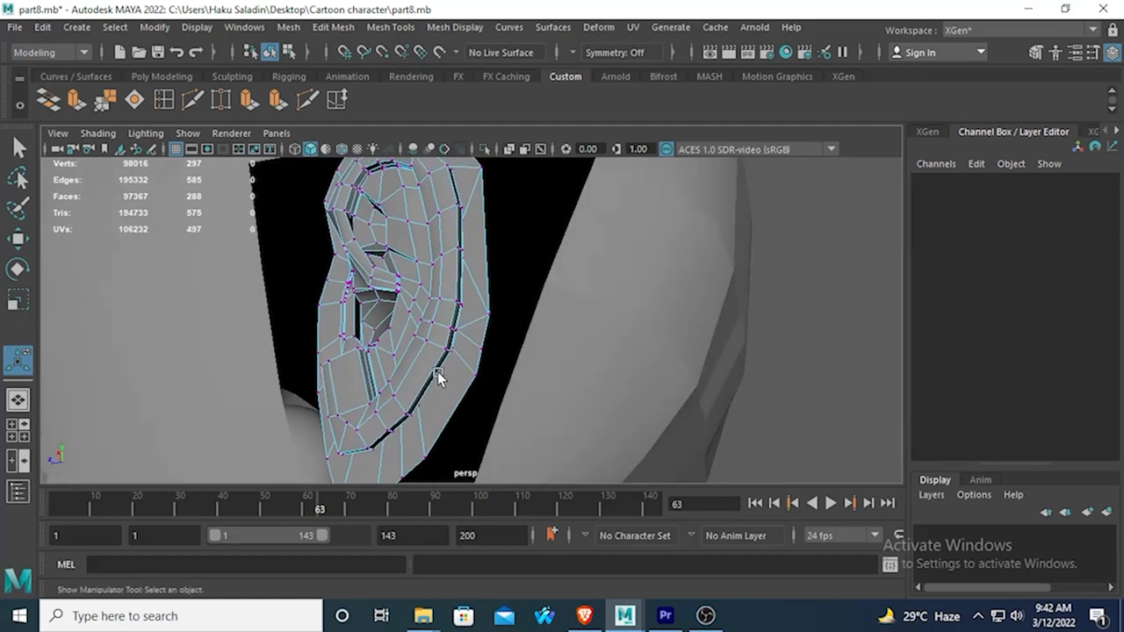
scroll(479, 352, "up", 1)
scroll(484, 352, "down", 1)
right_click_drag(466, 337, 469, 211)
key("q")
left_click(466, 331)
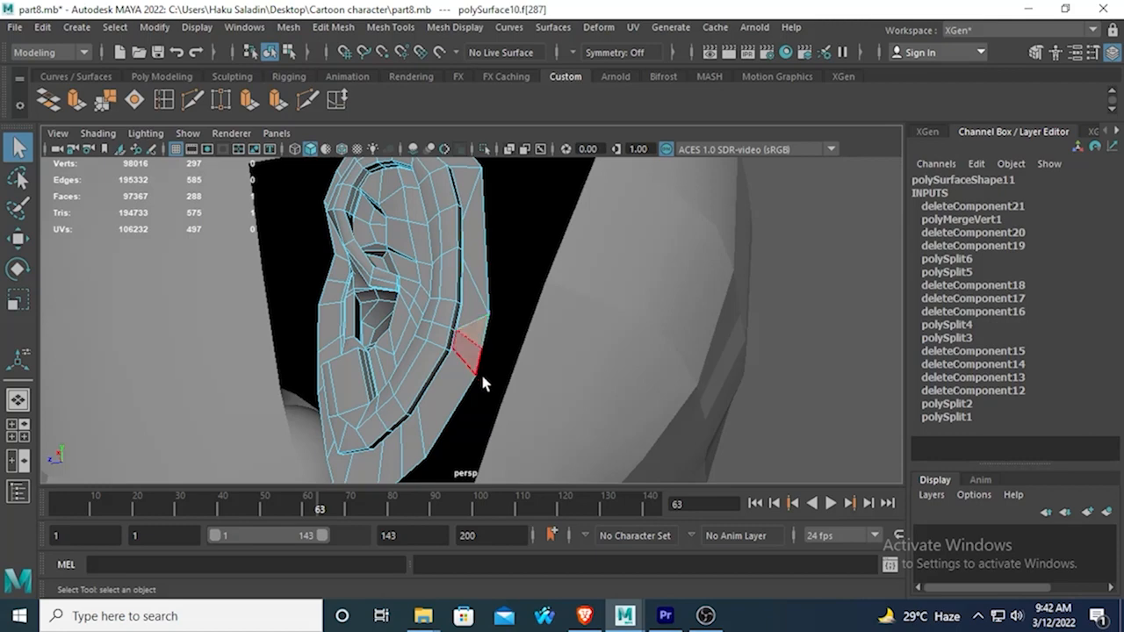
key("Delete")
Merge the two border vertices across the open gap on the lower rear side of the ear.
right_click(466, 369)
right_click_drag(465, 369, 384, 165)
left_click(481, 349)
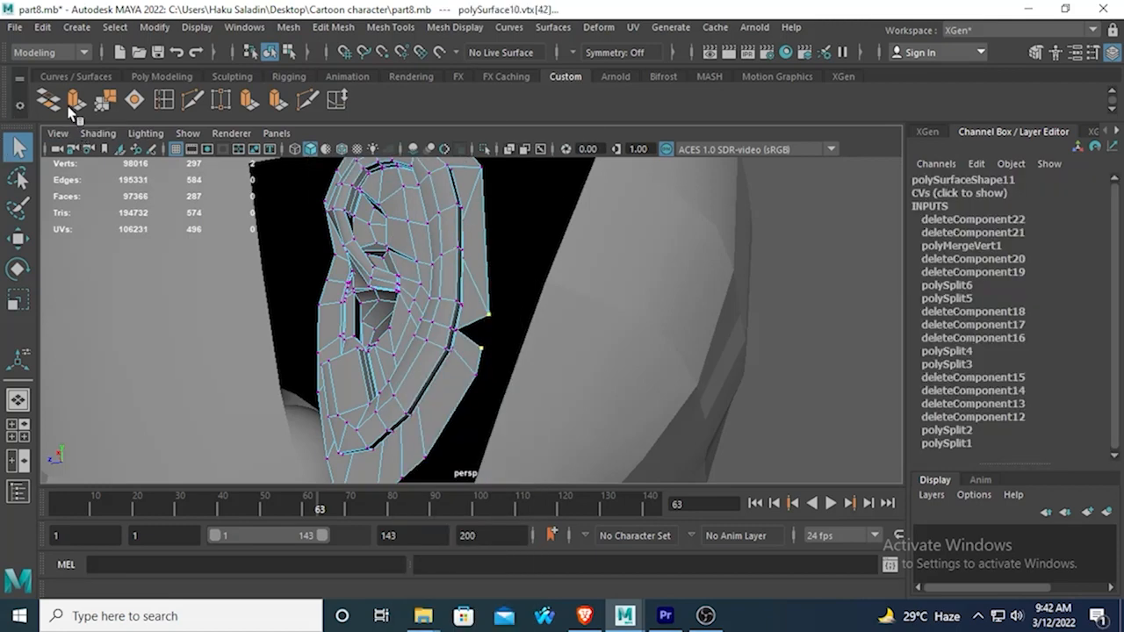
left_click(104, 99)
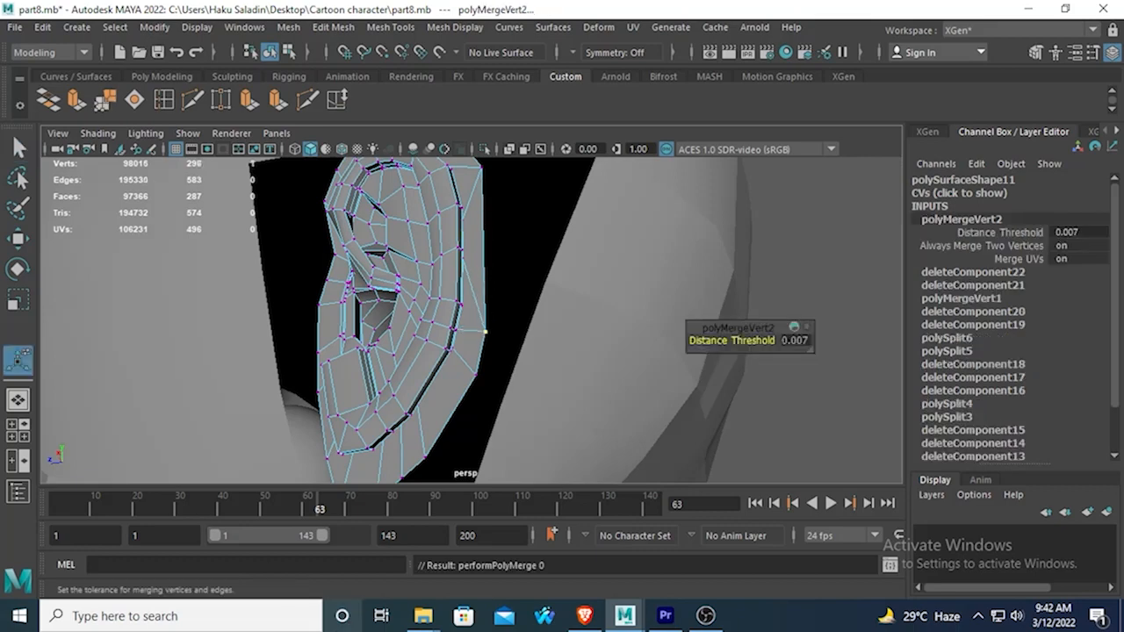
Delete the surplus vertex on the upper rear border of the ear.
left_click_drag(532, 243, 457, 243, "alt")
right_click_drag(455, 162, 375, 163)
key("Delete")
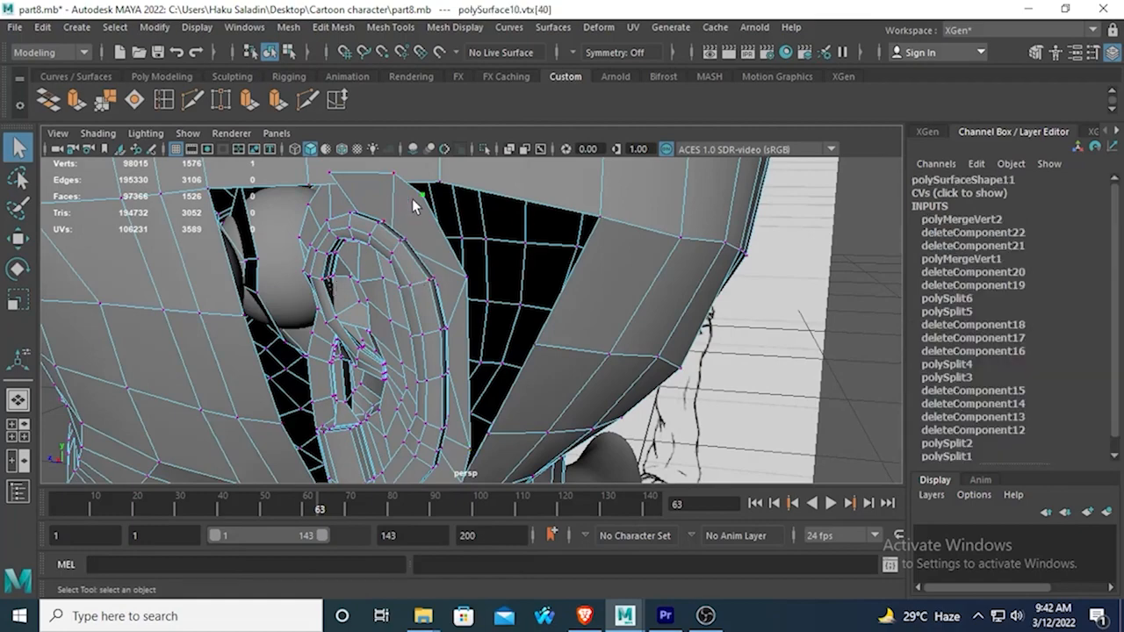
left_click_drag(420, 245, 407, 203, "alt")
right_click_drag(407, 164, 374, 164)
left_click(399, 168)
Compare the ear's outer border with the vertices around the head opening.
left_click(462, 283)
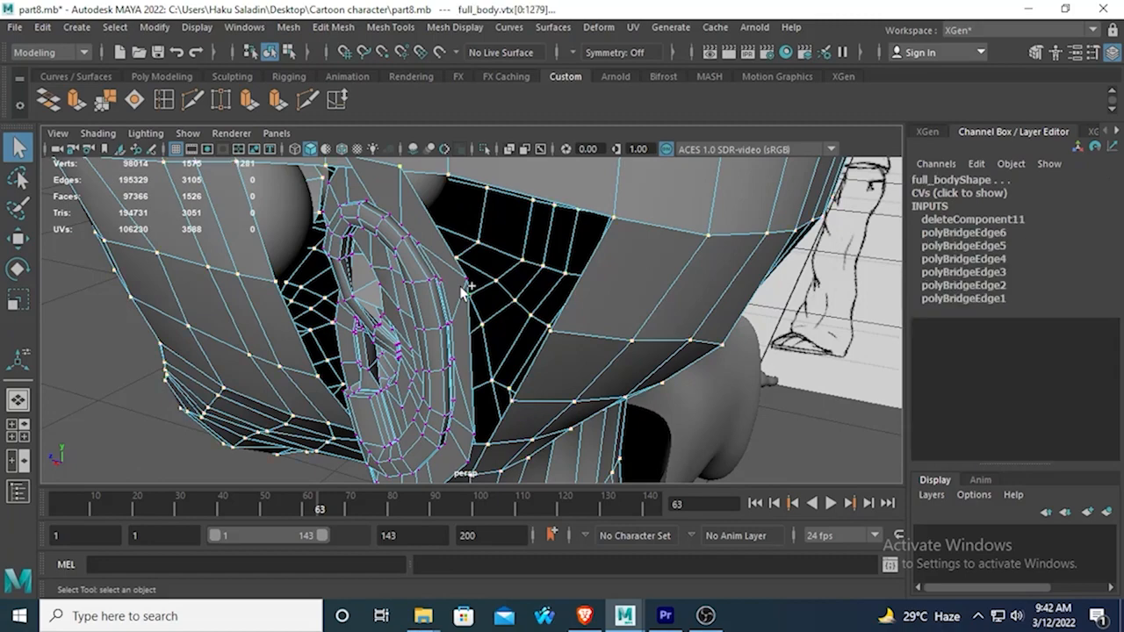
left_click(459, 276)
left_click_drag(406, 180, 405, 365, "alt")
scroll(567, 327, "down", 10)
right_click_drag(413, 352, 470, 139)
left_click(395, 342)
scroll(406, 350, "down", 4)
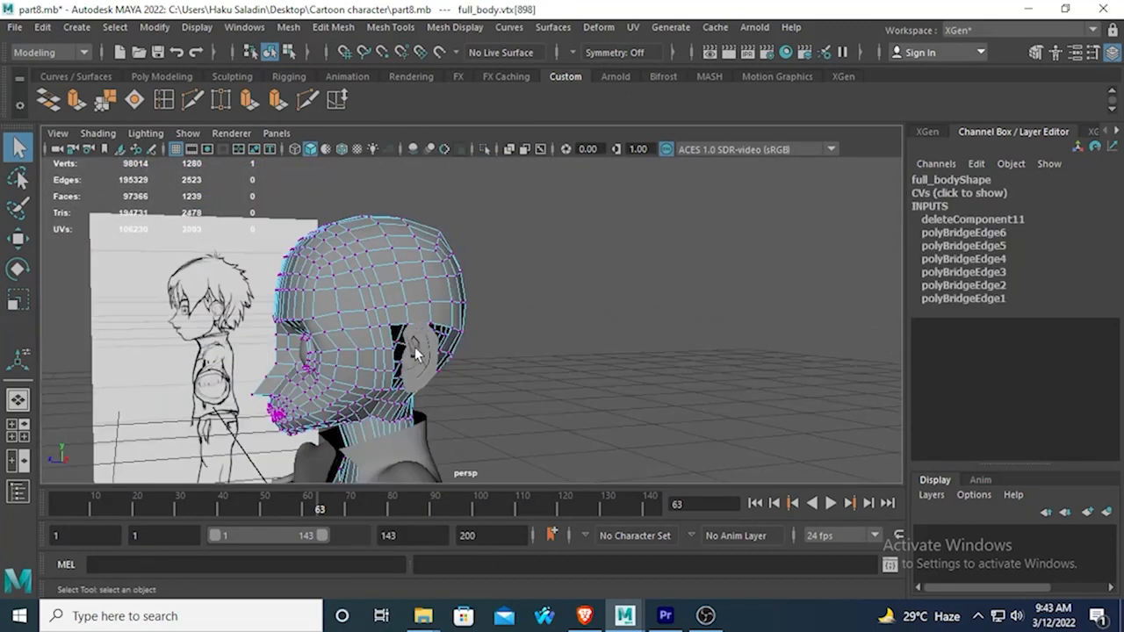
Select the ear in object mode and move it away from the head to a Translate X of 0.75.
right_click_drag(418, 352, 497, 138)
left_click(419, 351)
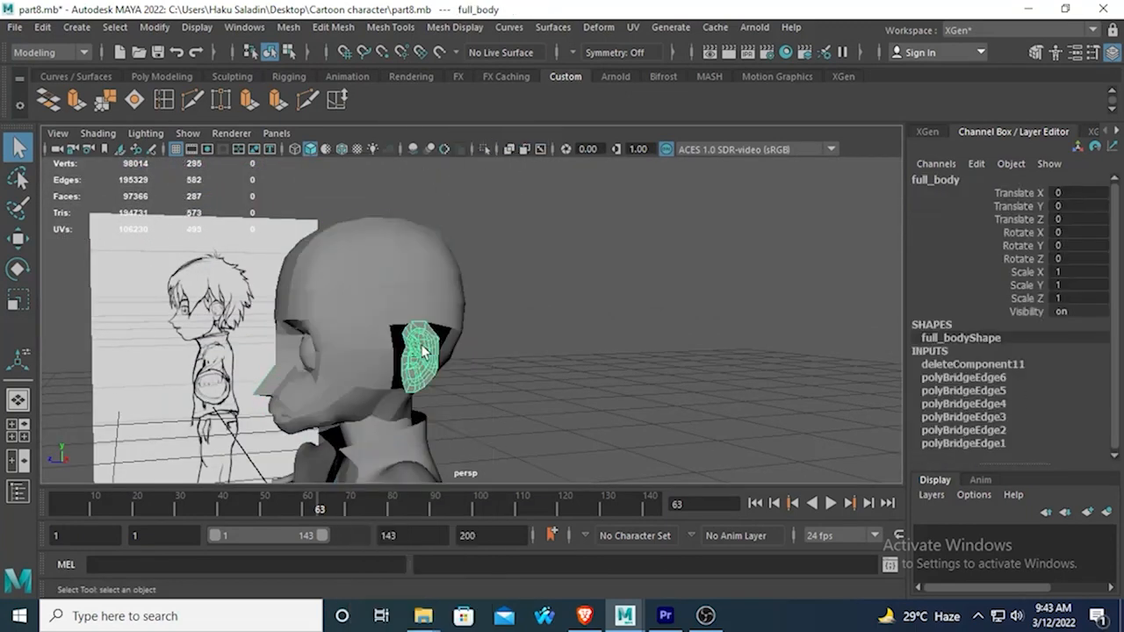
left_click(19, 238)
left_click(18, 244)
left_click_drag(387, 413, 534, 446, "alt")
left_click_drag(584, 396, 869, 407)
scroll(709, 365, "up", 4)
left_click_drag(709, 365, 696, 270, "alt")
scroll(630, 351, "up", 4)
key("f")
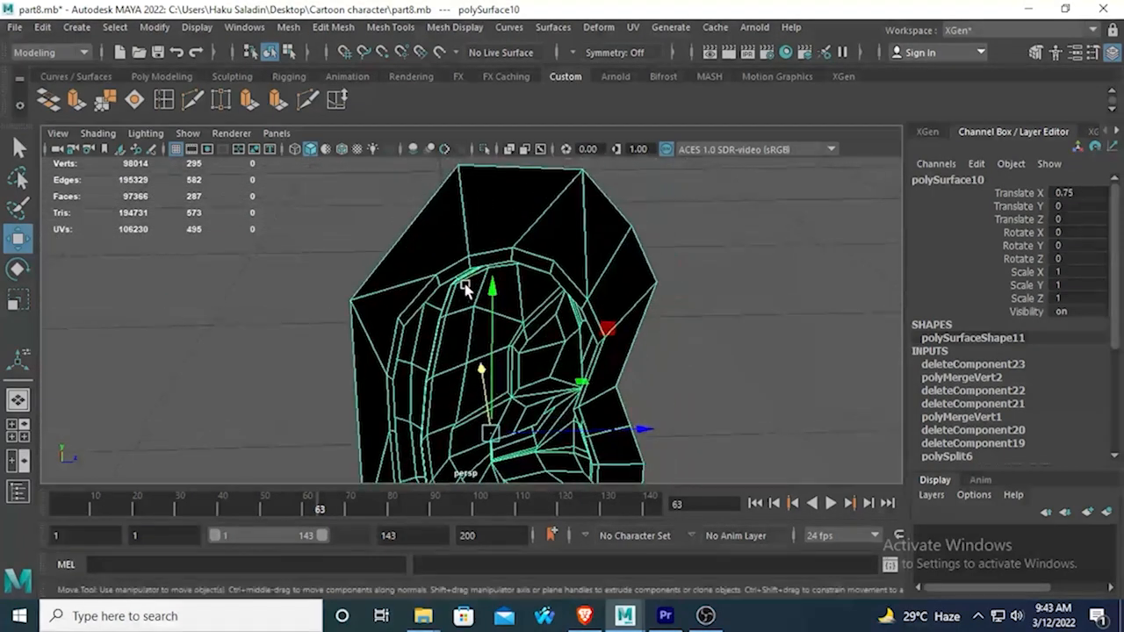
Delete the narrow border face at the upper front of the ear, working from its back side.
left_click_drag(579, 303, 641, 279, "alt")
right_click_drag(659, 163, 658, 206)
left_click(644, 256)
key("Delete")
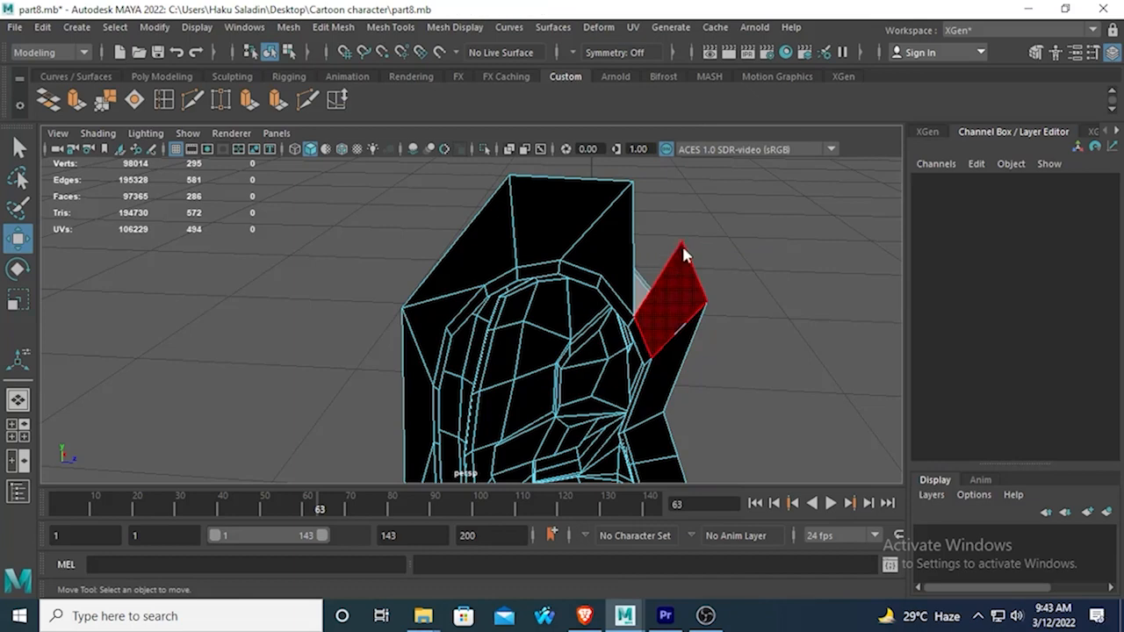
Merge the two border vertices across the gap at the upper front of the ear.
right_click_drag(677, 162, 610, 172)
left_click(640, 207)
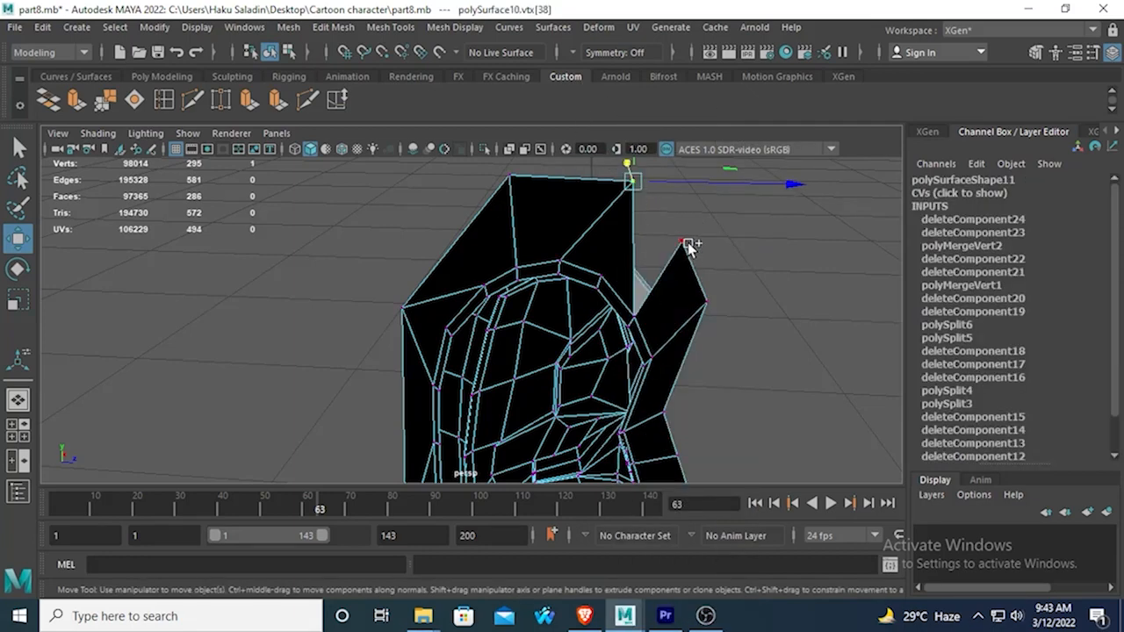
left_click(690, 248, "shift")
left_click(132, 106)
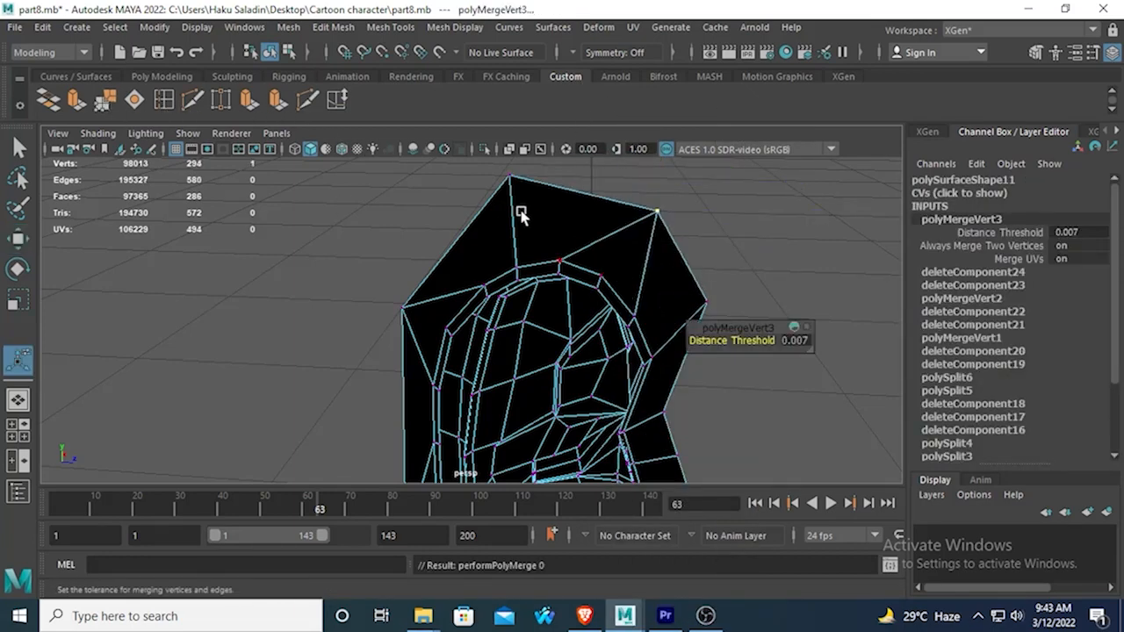
key("q")
Select the vertices around the ear's outer border to count them and inspect the lower border's topology.
left_click(507, 179)
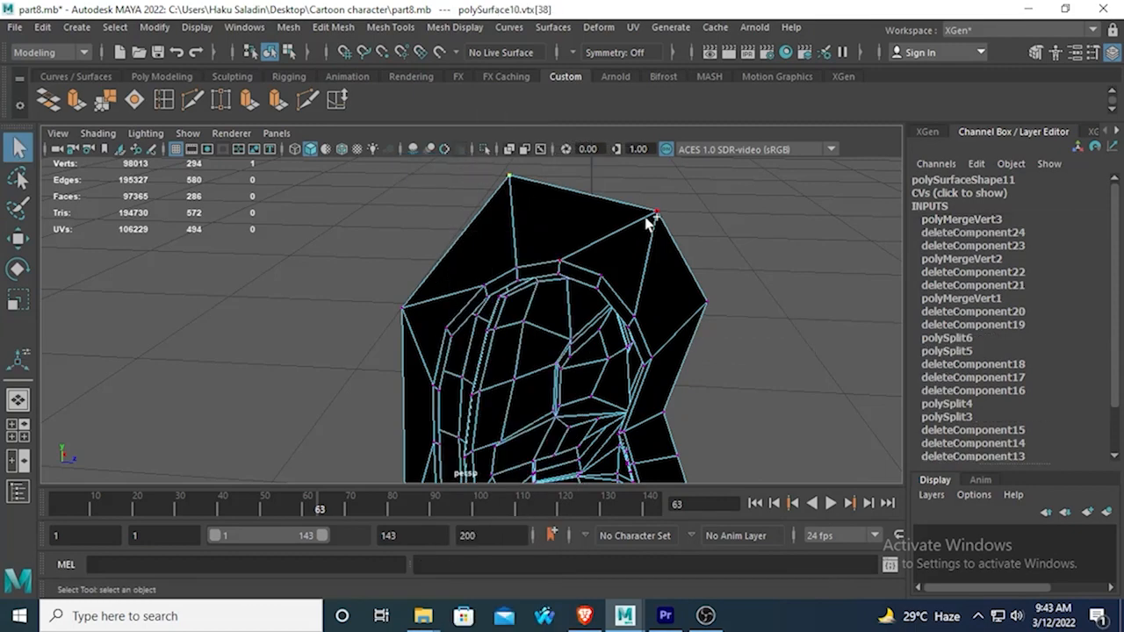
scroll(647, 220, "down", 10)
left_click_drag(503, 281, 853, 287, "alt")
right_click_drag(395, 278, 329, 165)
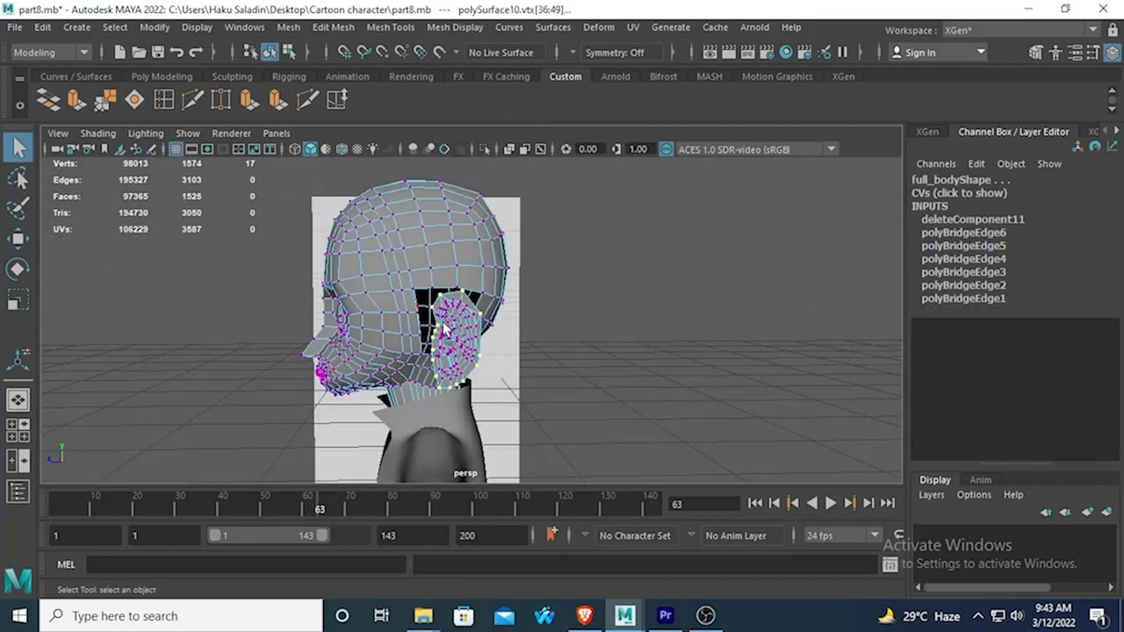
scroll(465, 348, "up", 5)
scroll(464, 346, "up", 5)
left_click_drag(373, 393, 379, 340, "alt")
scroll(474, 353, "down", 4)
middle_click_drag(511, 371, 584, 354, "alt")
scroll(531, 348, "up", 5)
scroll(585, 354, "down", 4)
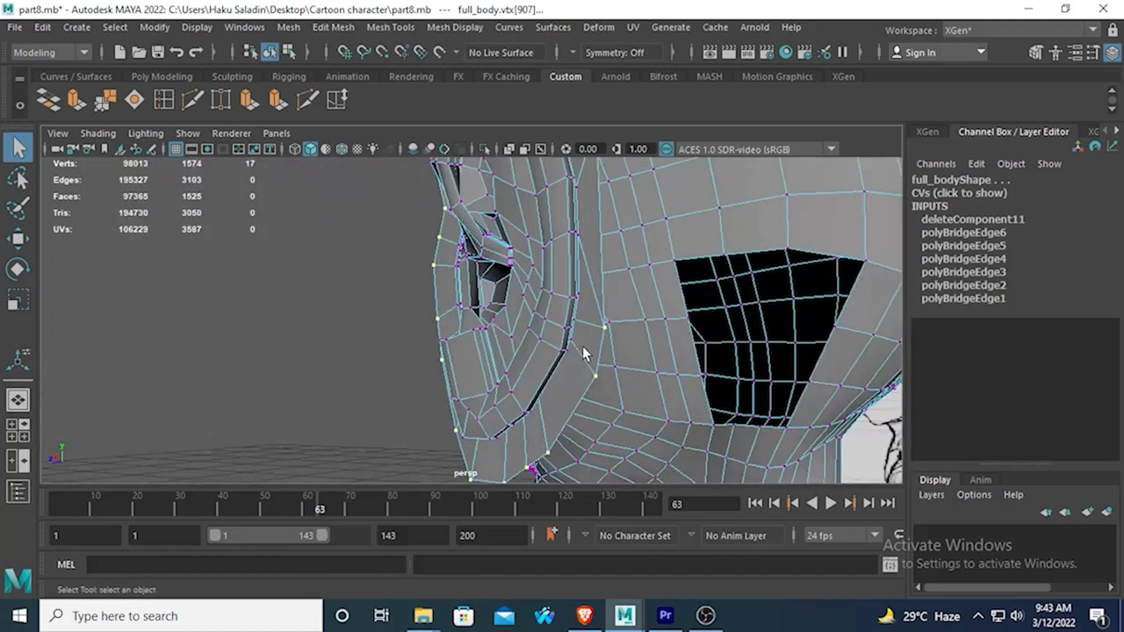
left_click_drag(585, 354, 479, 434, "alt")
middle_click_drag(479, 433, 531, 347, "alt")
left_click_drag(531, 347, 537, 343, "alt")
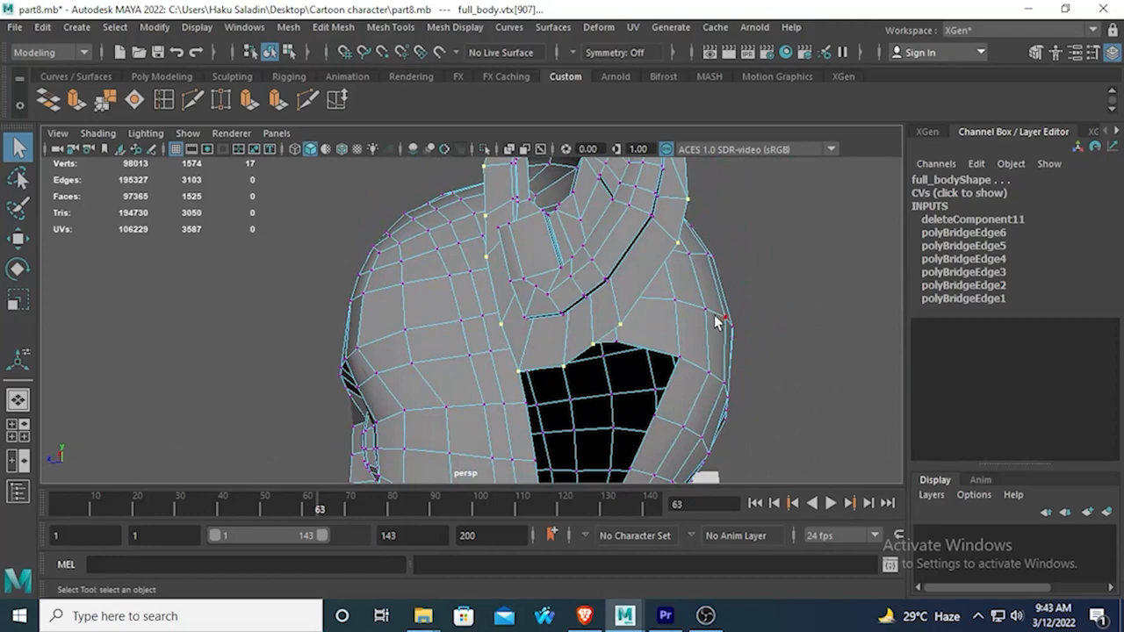
left_click_drag(638, 261, 603, 181, "alt")
middle_click_drag(603, 181, 590, 278, "alt")
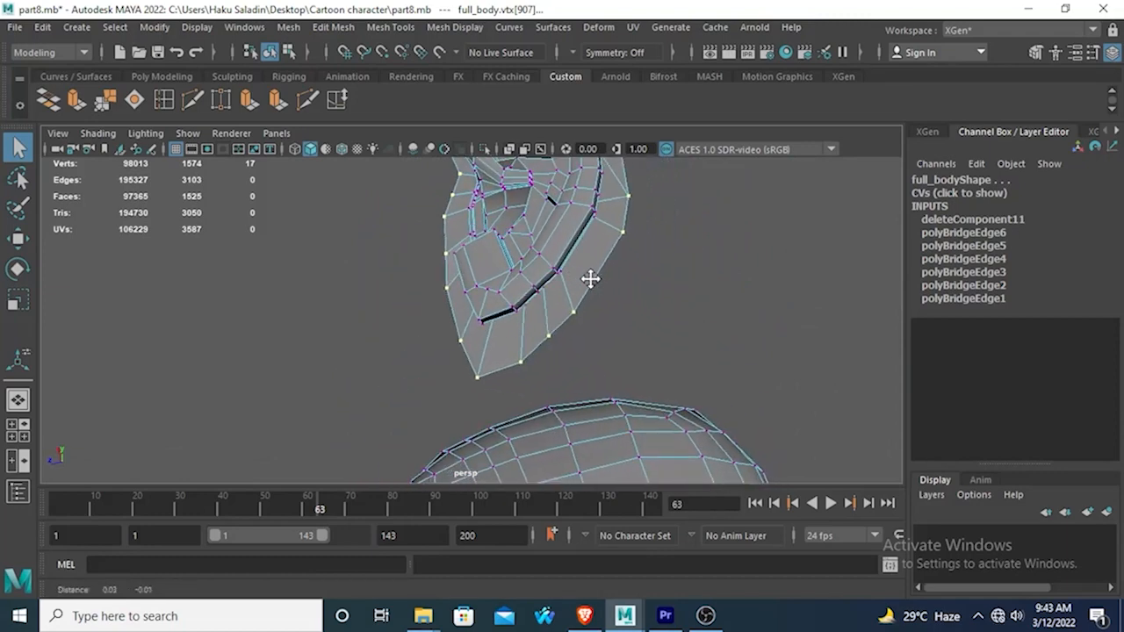
Try to delete a cross edge on the ear's lower rear border and recut it, then undo the attempt.
right_click_drag(566, 286, 543, 177)
left_click(563, 290)
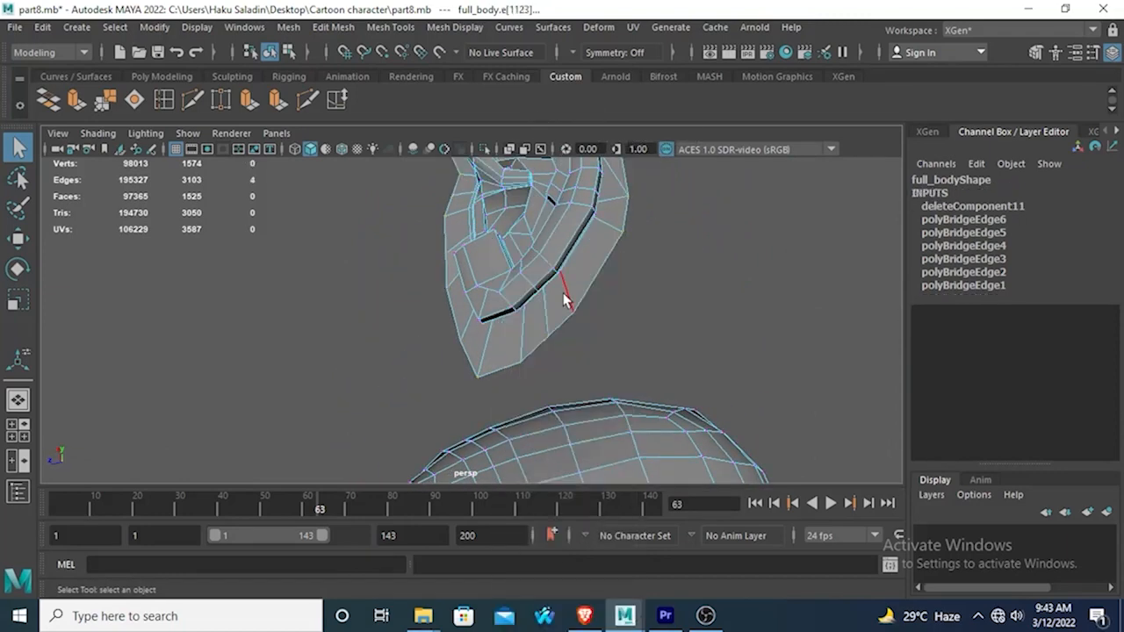
key("Delete")
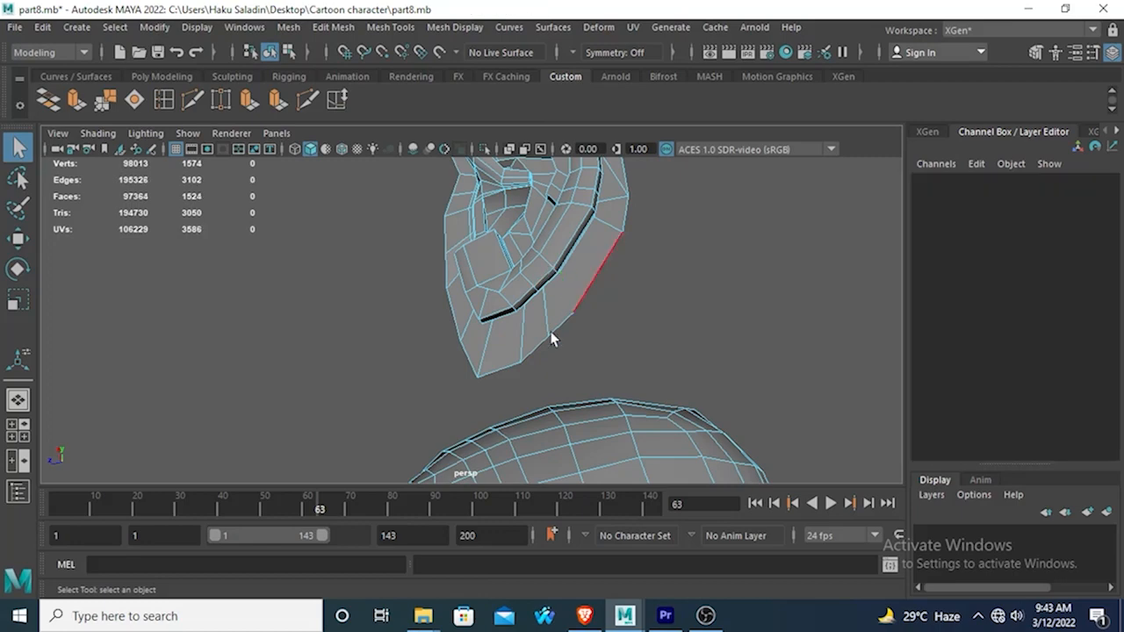
left_click(192, 99)
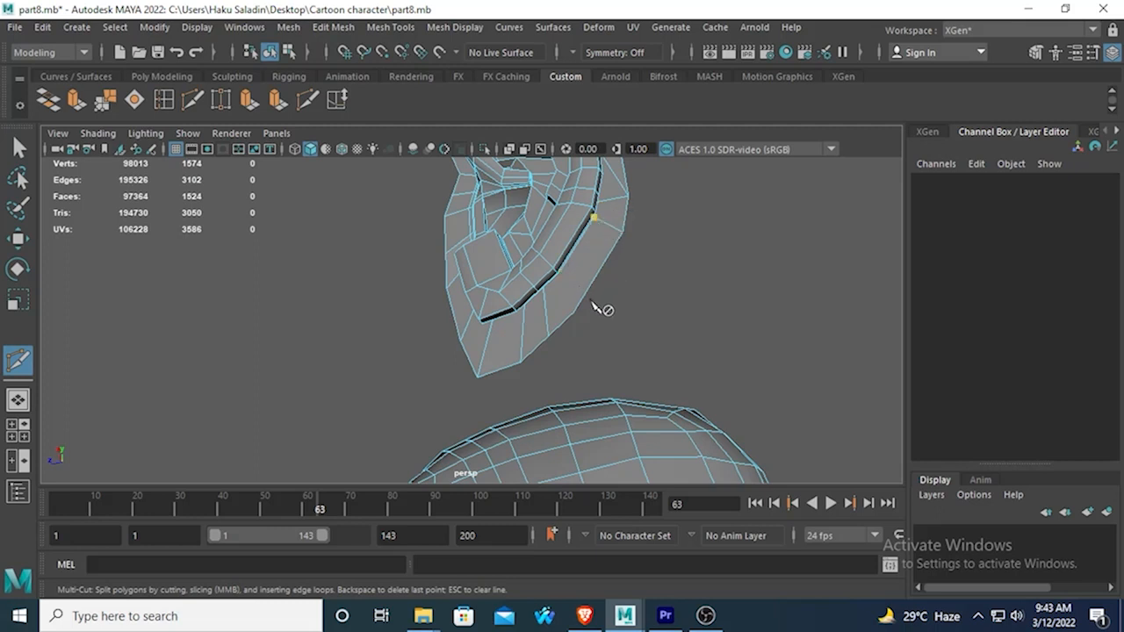
left_click_drag(579, 321, 572, 359, "alt")
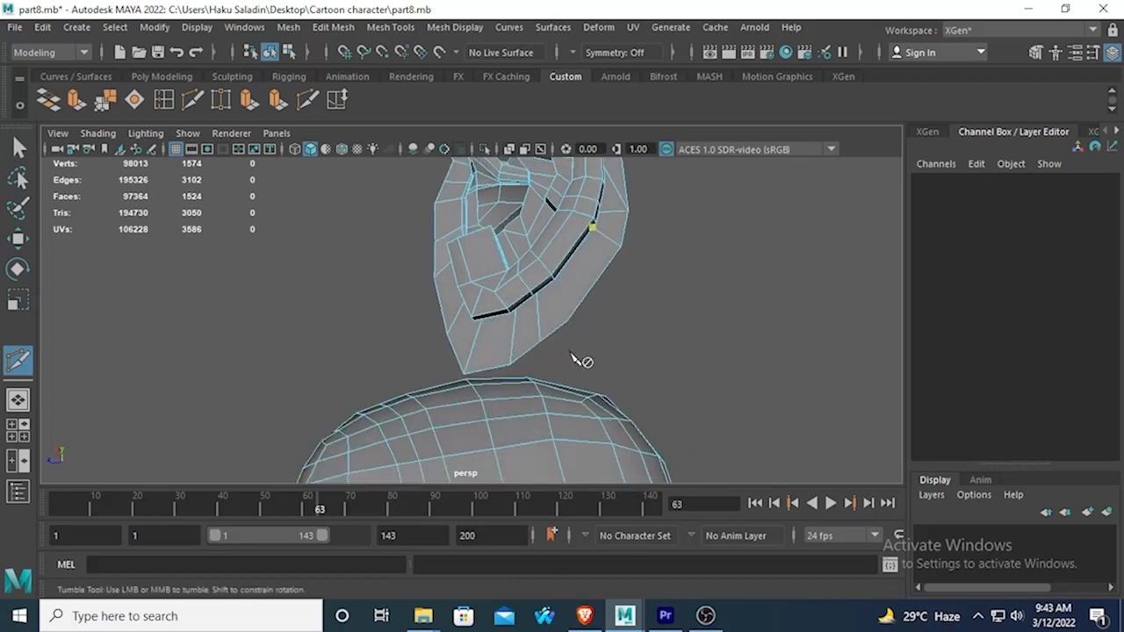
key("ctrl+z")
key("ctrl+z")
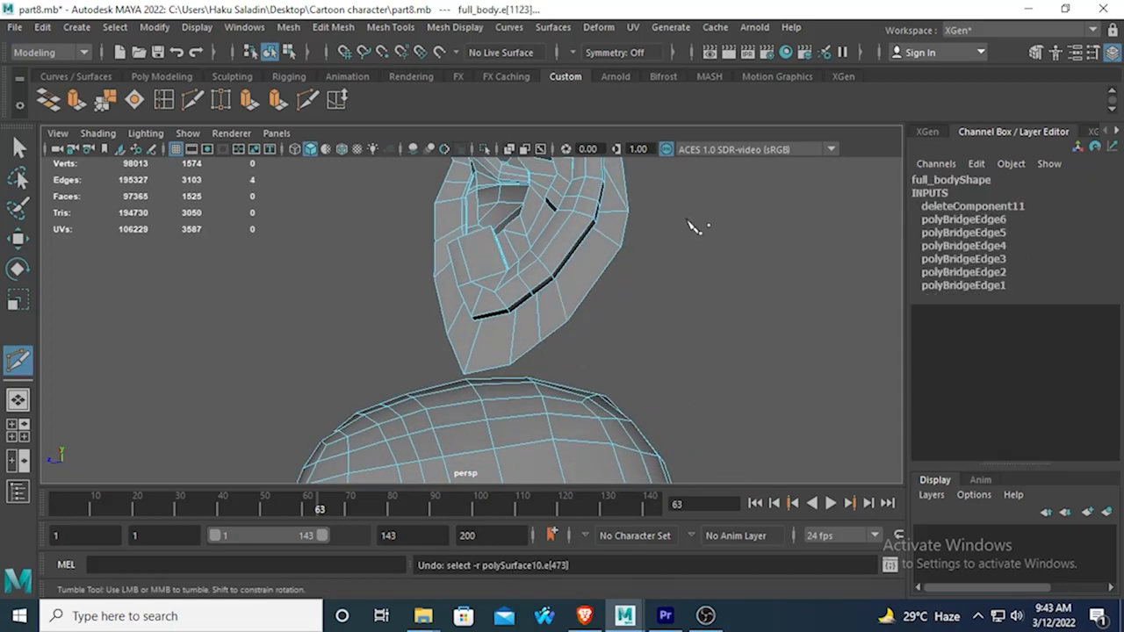
Cut two new diagonal edges with Multi-Cut between the inner rim and the ear's lower rear border vertices.
scroll(617, 242, "up", 5)
scroll(620, 246, "down", 5)
left_click(594, 226)
left_click_drag(595, 229, 563, 219, "alt")
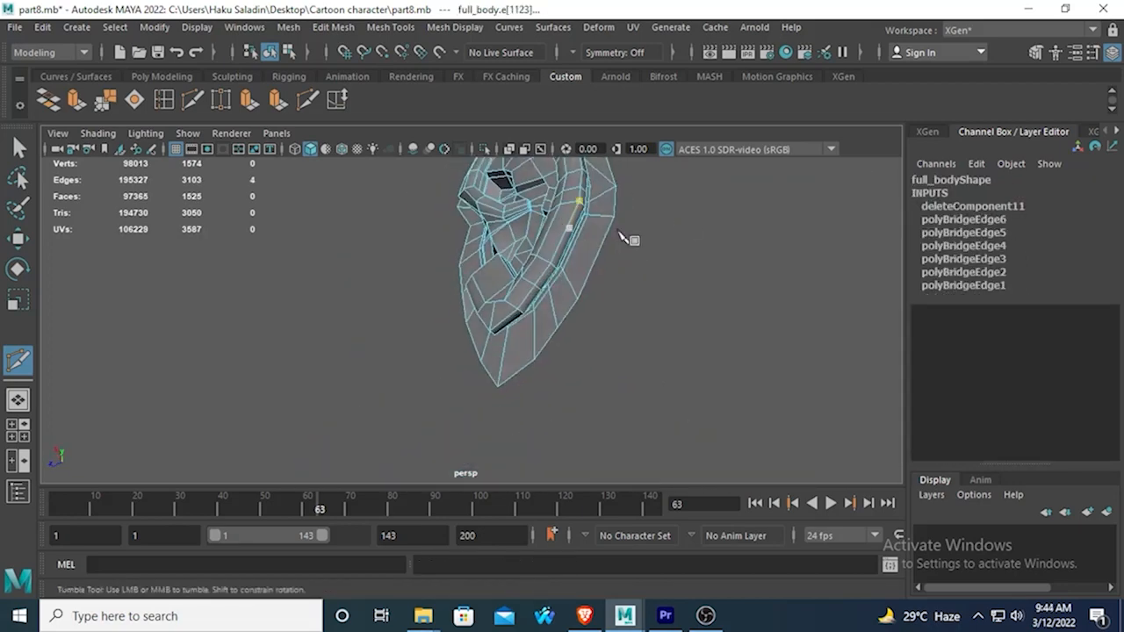
key("ctrl+z")
key("Return")
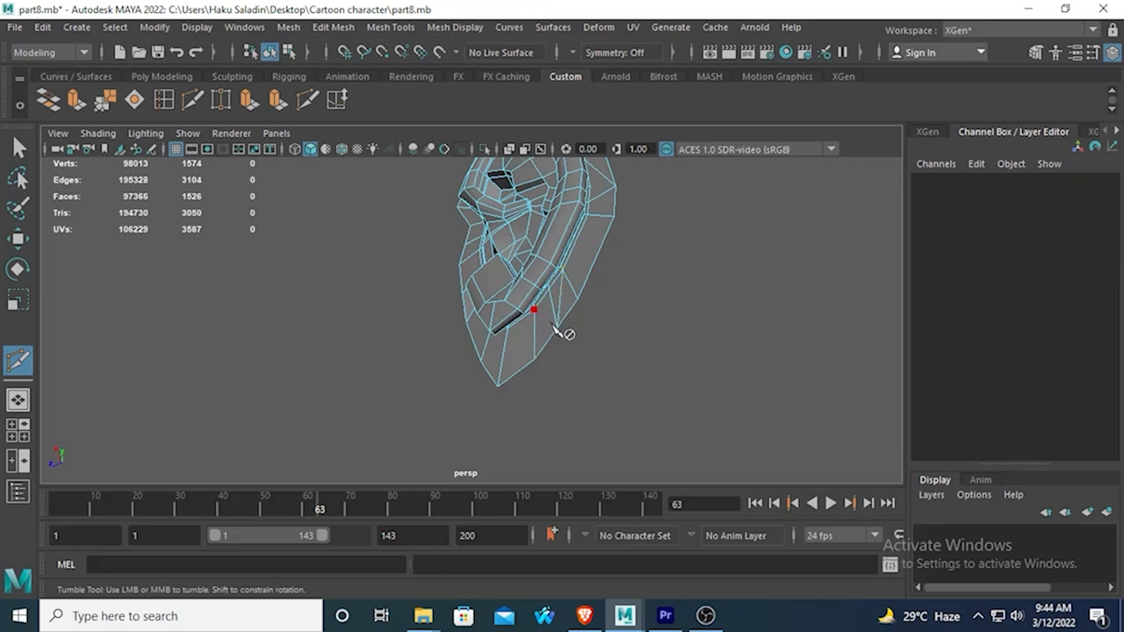
left_click(557, 328)
right_click_drag(562, 299, 561, 207)
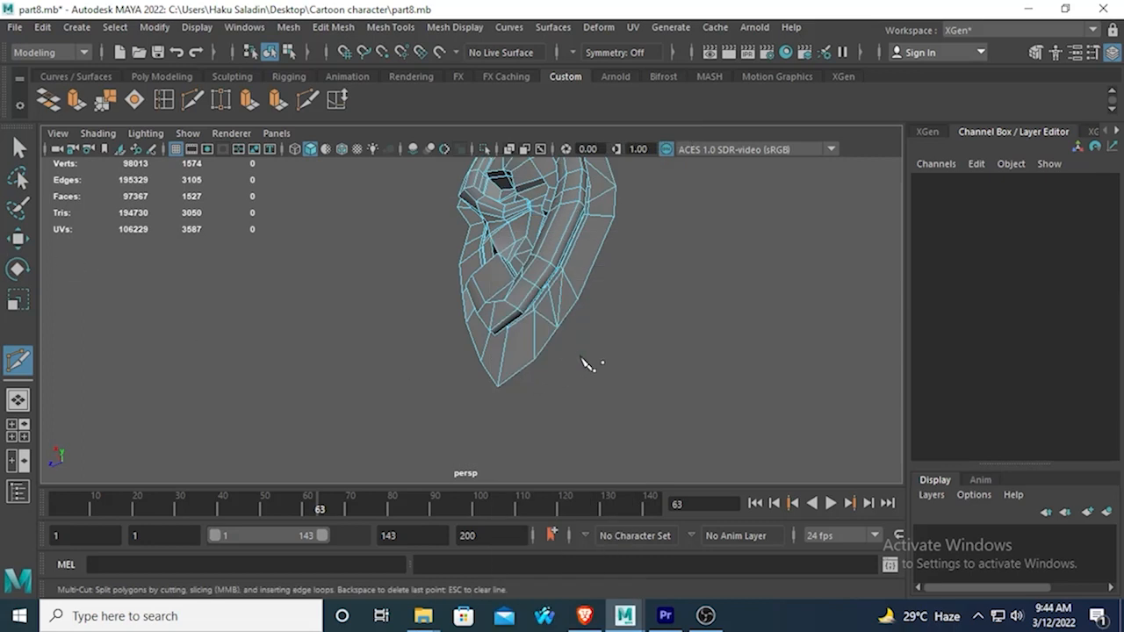
Delete the triangular face on the ear's lower rear border and the edge of the triangle beside it.
left_click(18, 147)
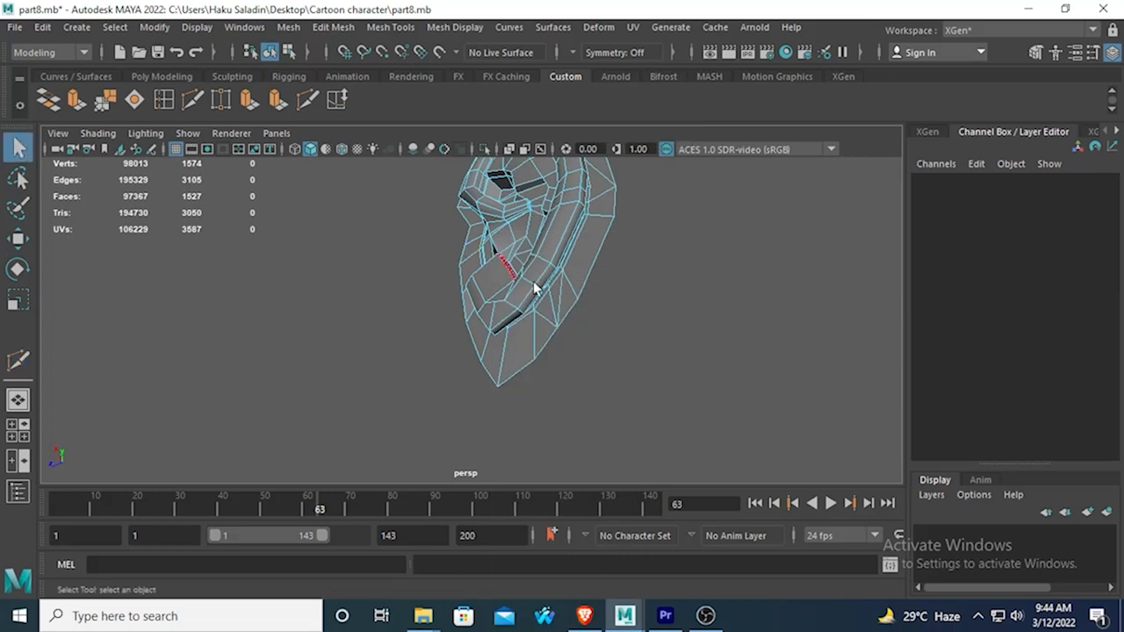
left_click(567, 296)
key("Delete")
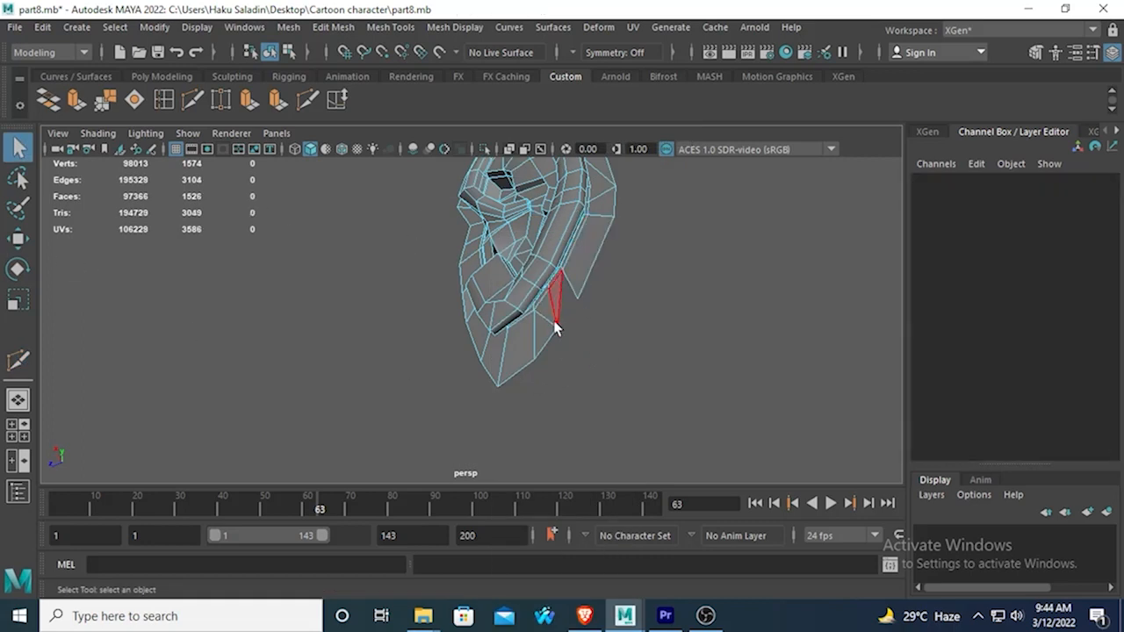
left_click_drag(553, 319, 603, 325, "alt")
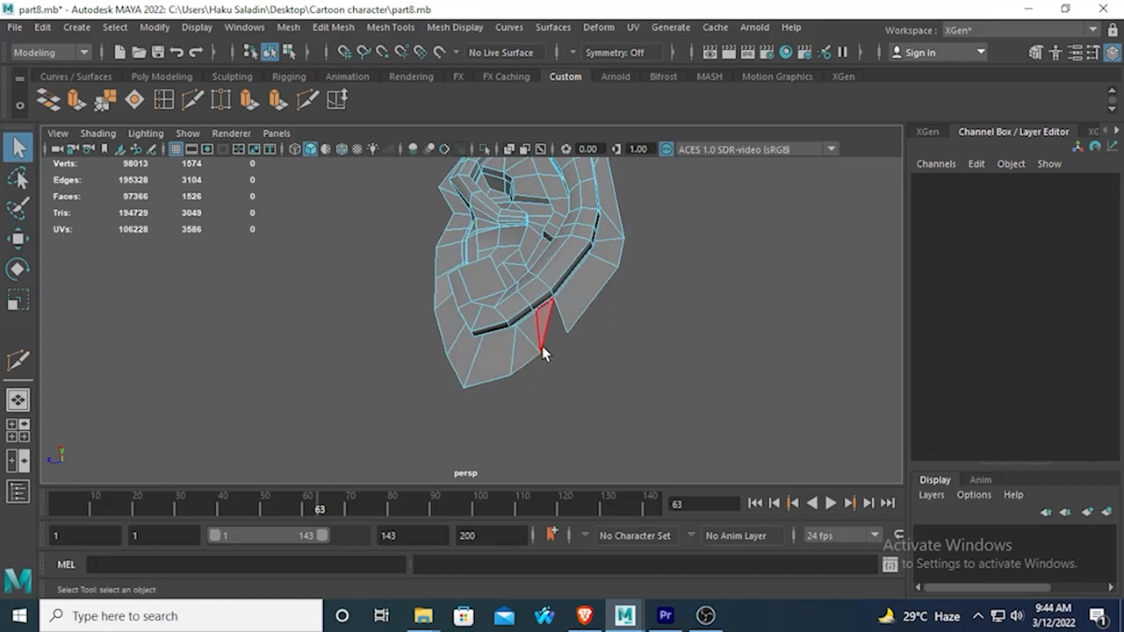
right_click_drag(534, 162, 534, 116)
left_click(535, 327)
key("Delete")
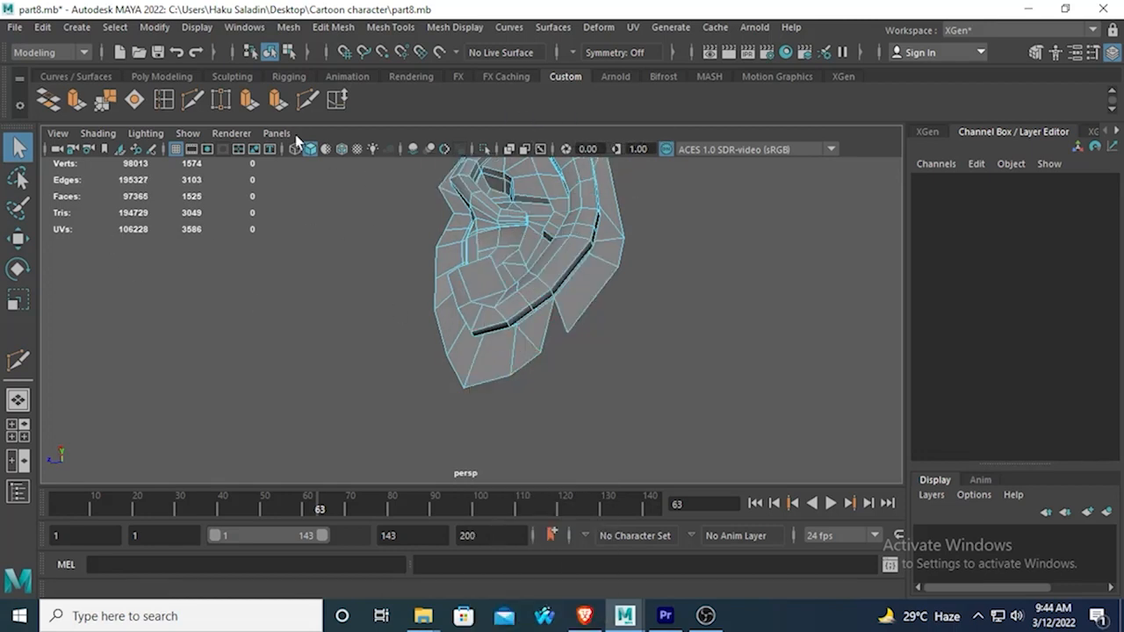
Weld the lower rear border vertex onto the vertex across the gap with Target Weld.
left_click(222, 100)
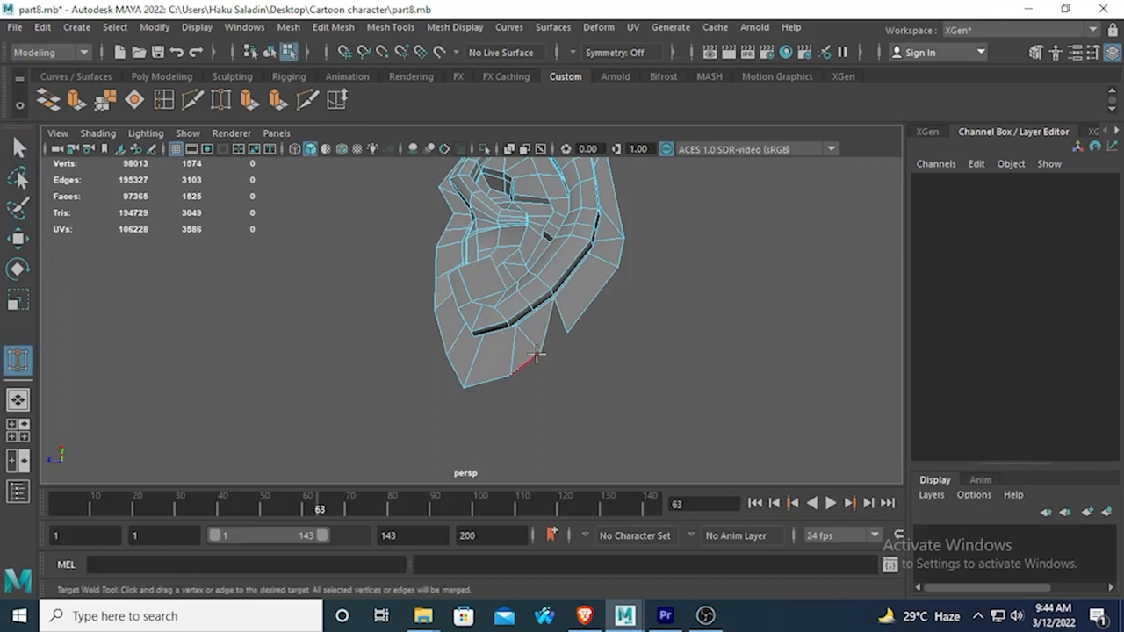
right_click_drag(537, 352, 409, 149)
left_click_drag(539, 353, 568, 331)
left_click_drag(524, 396, 569, 394, "alt")
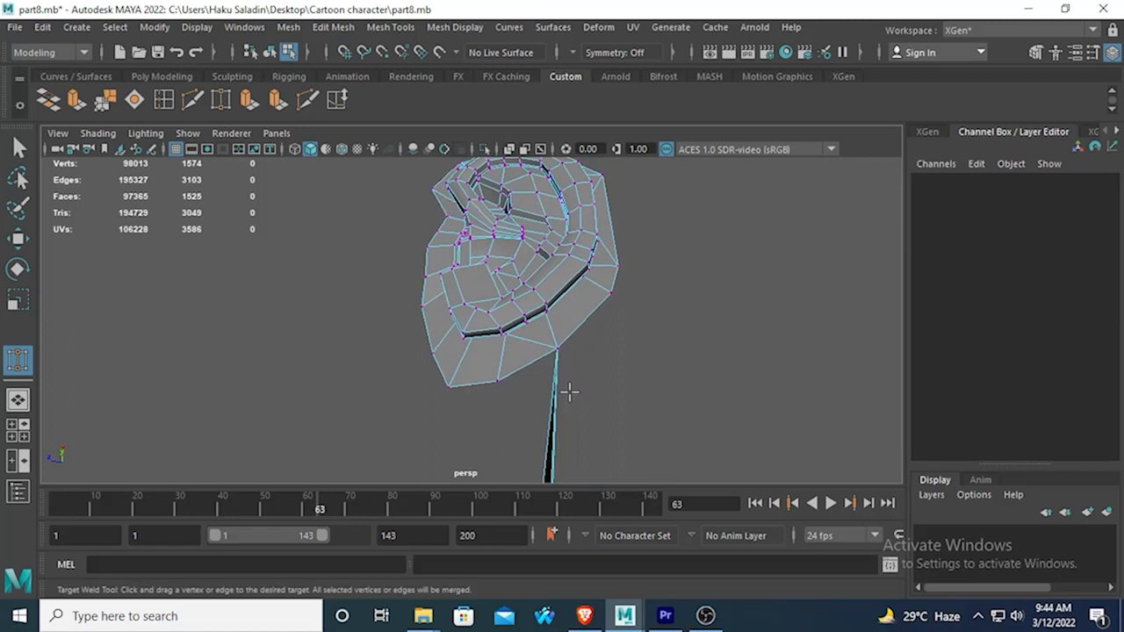
left_click(569, 393)
left_click_drag(521, 361, 575, 342)
left_click_drag(514, 381, 543, 342, "alt")
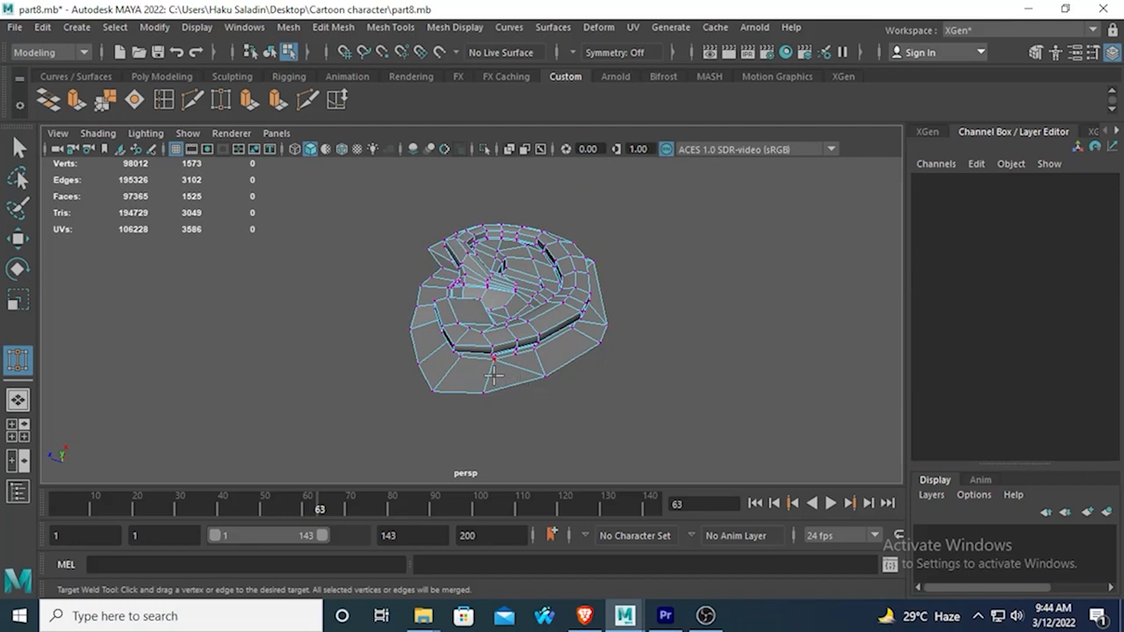
Delete the triangular face on the earlobe's border and target-weld the two vertices across the resulting gap.
right_click_drag(493, 376, 497, 209)
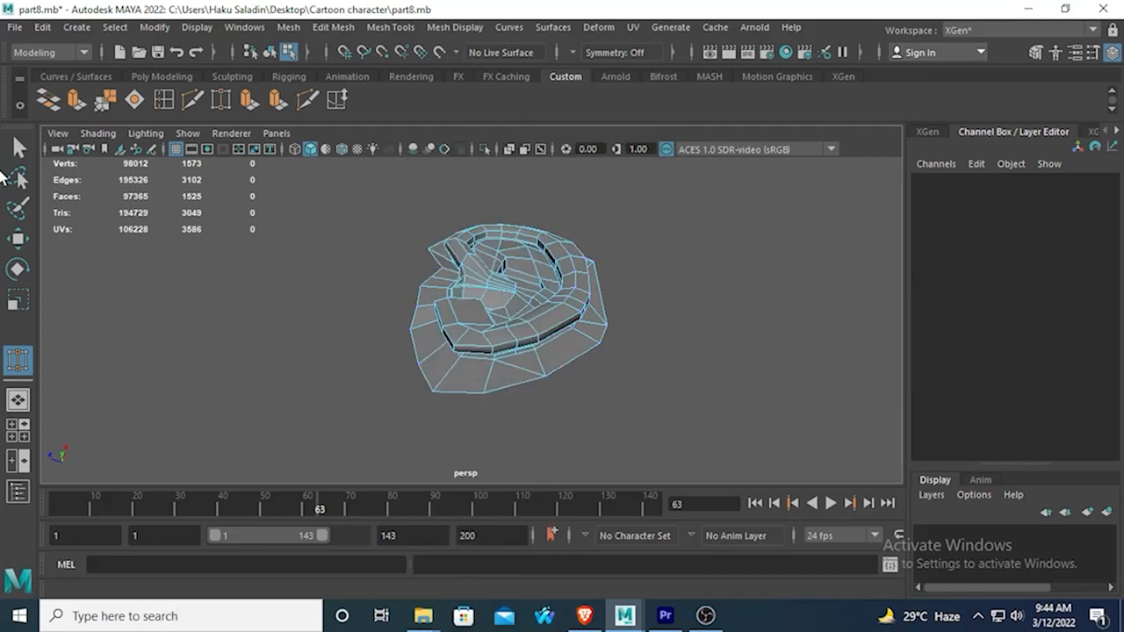
key("q")
left_click(495, 379)
key("Delete")
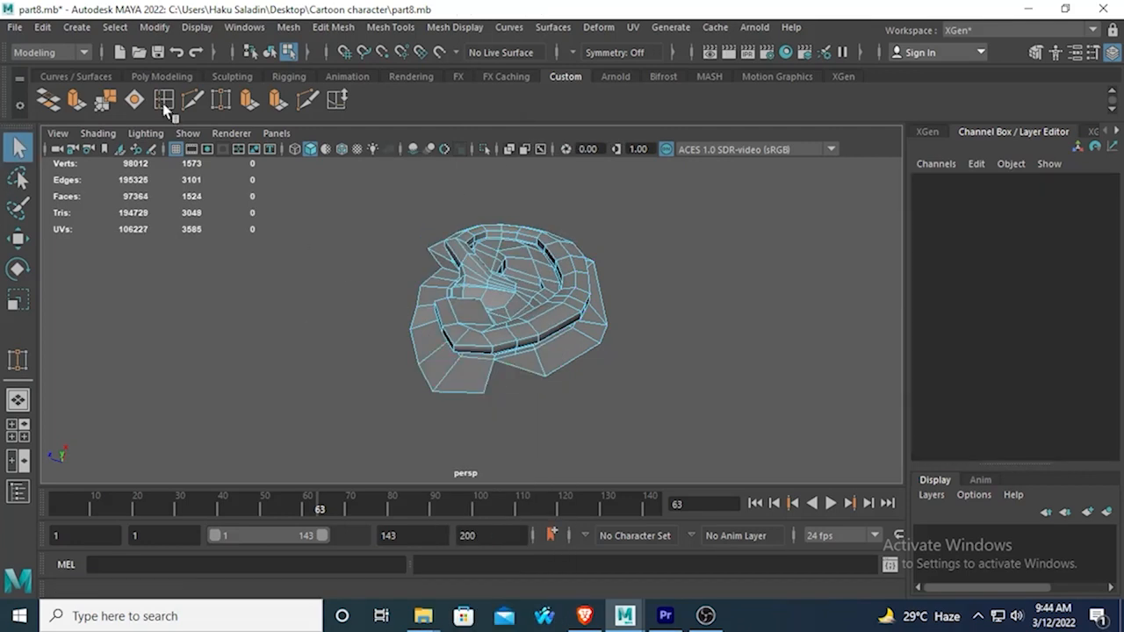
left_click(221, 99)
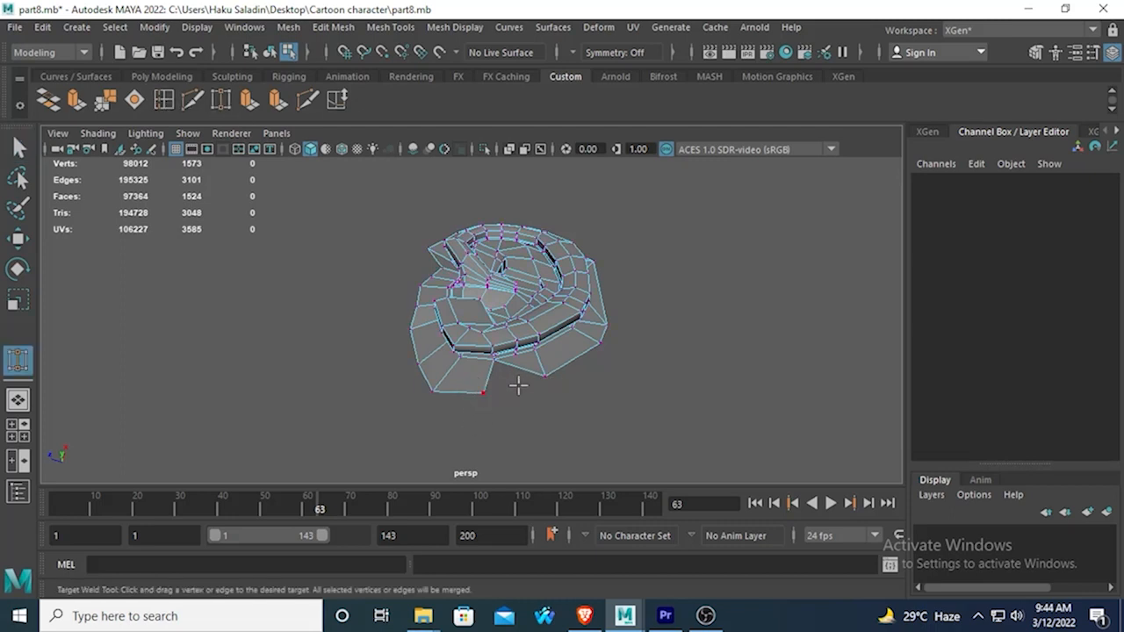
mouse_move(518, 384)
left_mouse_down()
mouse_move(545, 376)
mouse_move(528, 400)
left_mouse_up()
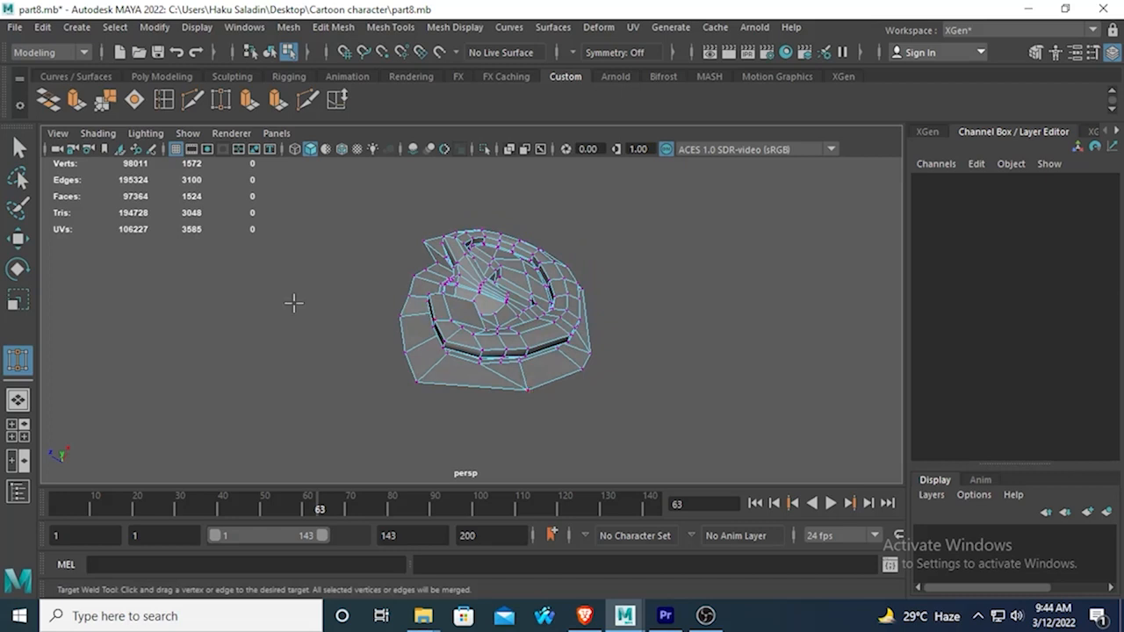
Select the vertices around the ear's entire outer border to check their count.
key("q")
left_click(417, 370)
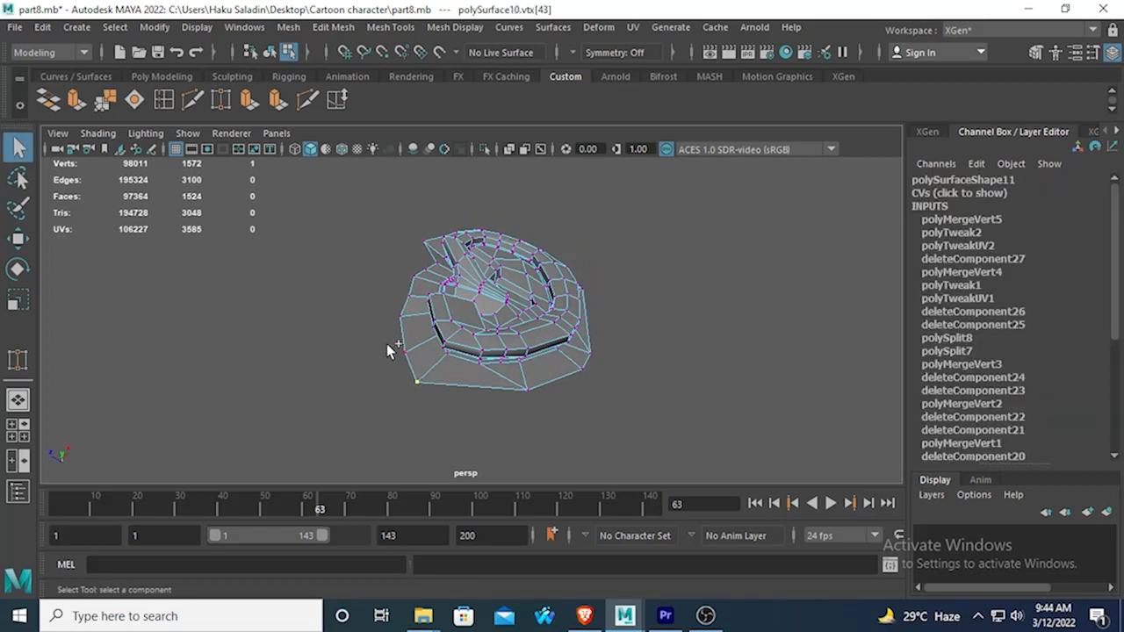
double_click(413, 355, "shift")
left_click(402, 320)
left_click_drag(399, 321, 337, 263, "alt")
scroll(336, 263, "up", 5)
scroll(384, 335, "down", 5)
left_click_drag(384, 335, 357, 334, "alt")
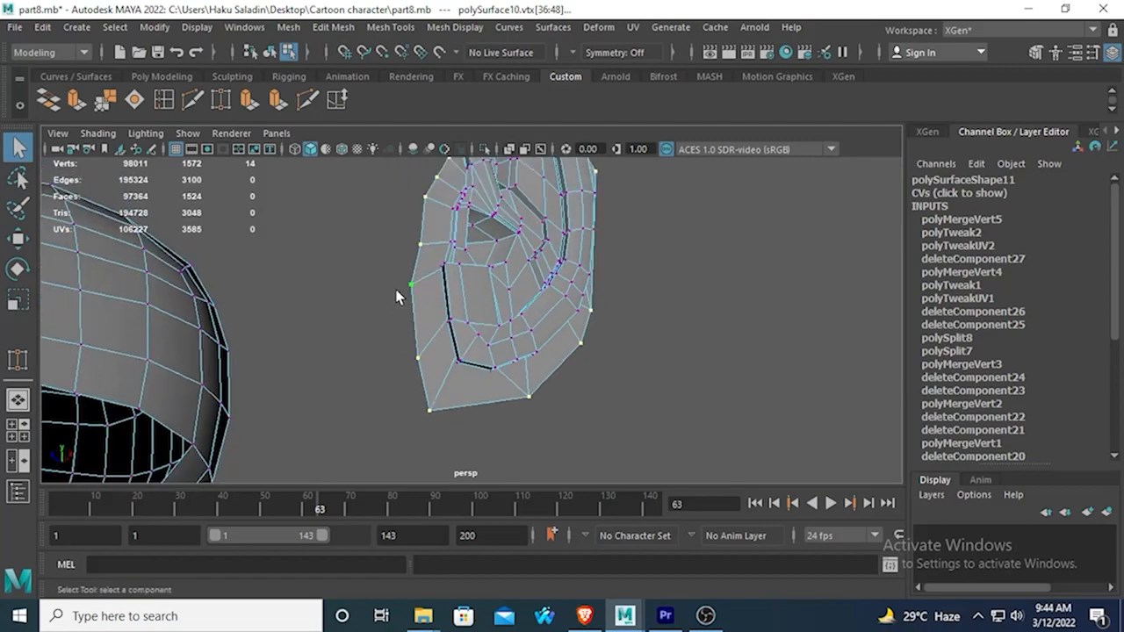
Examine the ear's lower front border and its edge flow beside the head opening from several angles.
left_click_drag(397, 297, 500, 377, "alt")
middle_click_drag(499, 376, 522, 264, "alt")
left_click_drag(522, 265, 524, 262, "alt")
middle_click_drag(524, 262, 519, 356, "alt")
left_click_drag(519, 357, 539, 316, "alt")
scroll(527, 386, "up", 5)
left_click_drag(527, 386, 533, 393, "alt")
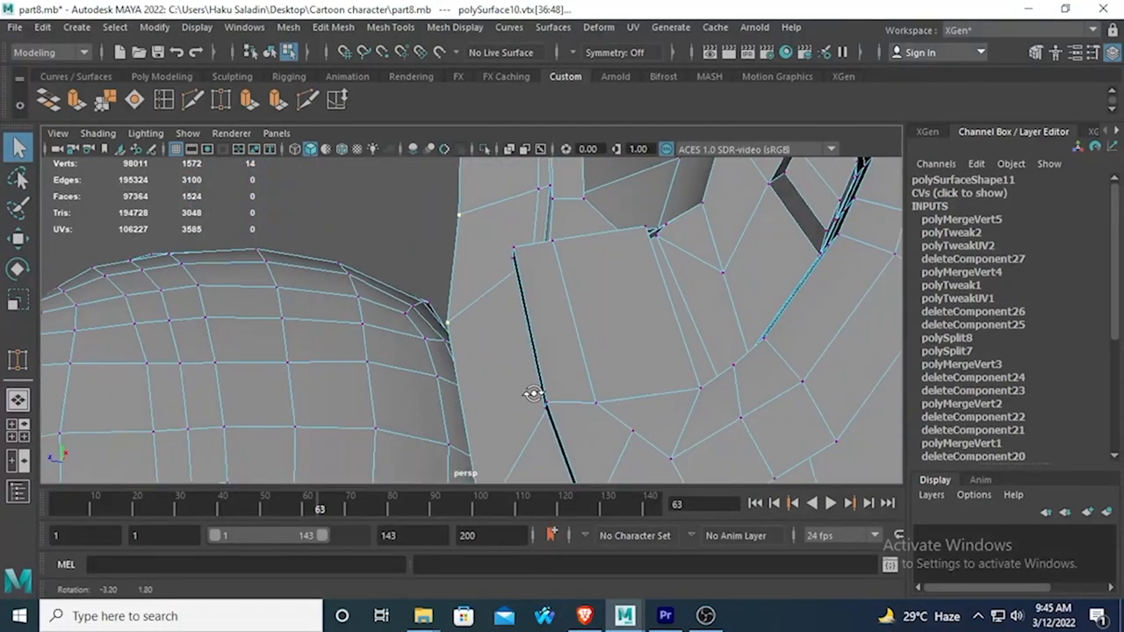
scroll(527, 388, "down", 5)
scroll(531, 385, "up", 3)
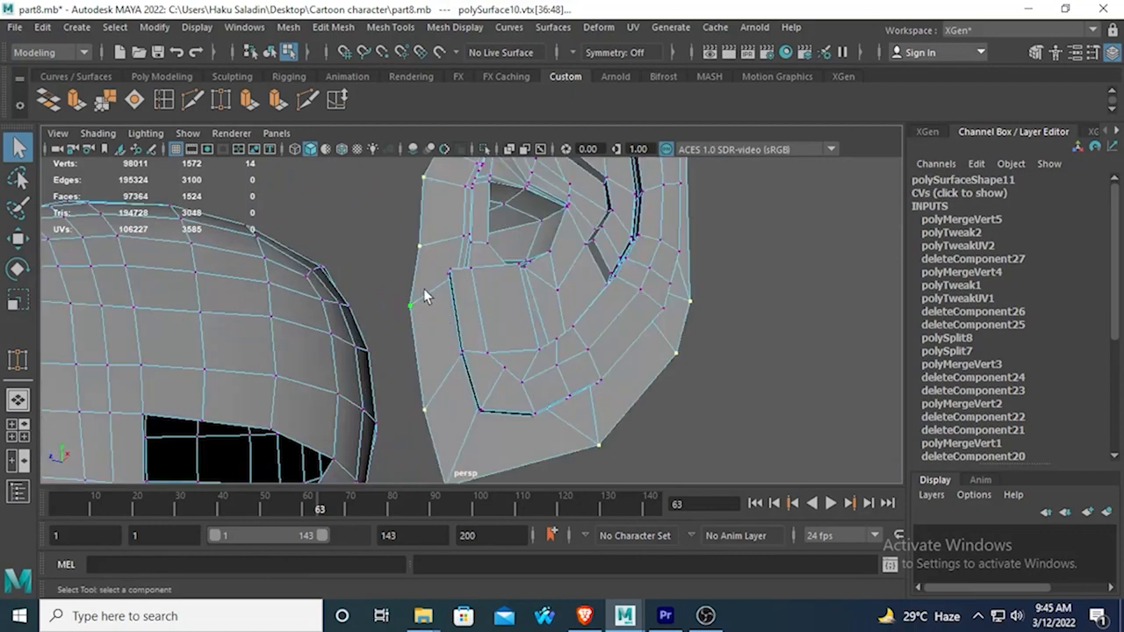
Delete the diagonal edge joining the inner rim to the ear's lower front border, just above the earlobe.
right_click_drag(437, 243, 438, 124)
scroll(450, 325, "down", 4)
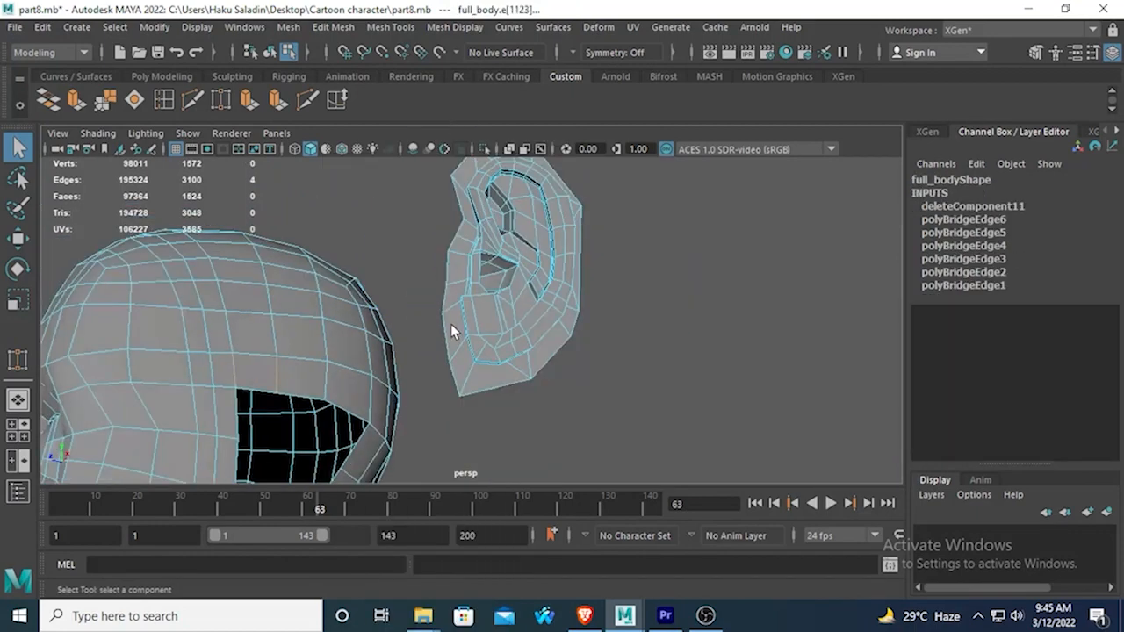
left_click_drag(451, 324, 434, 339, "alt")
scroll(442, 336, "up", 5)
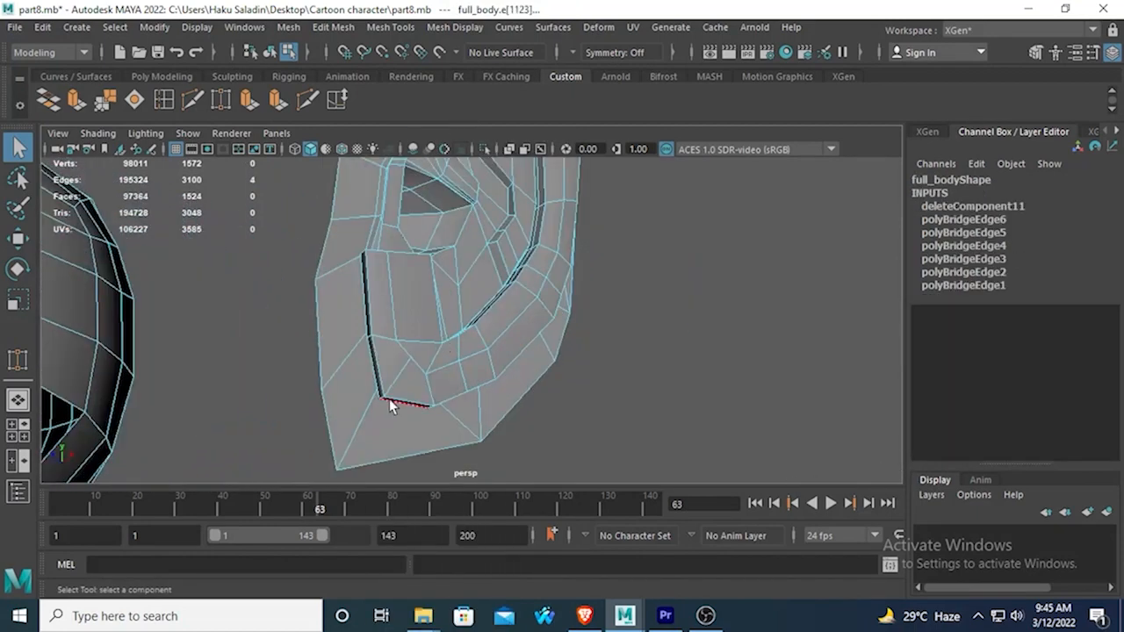
key("Delete")
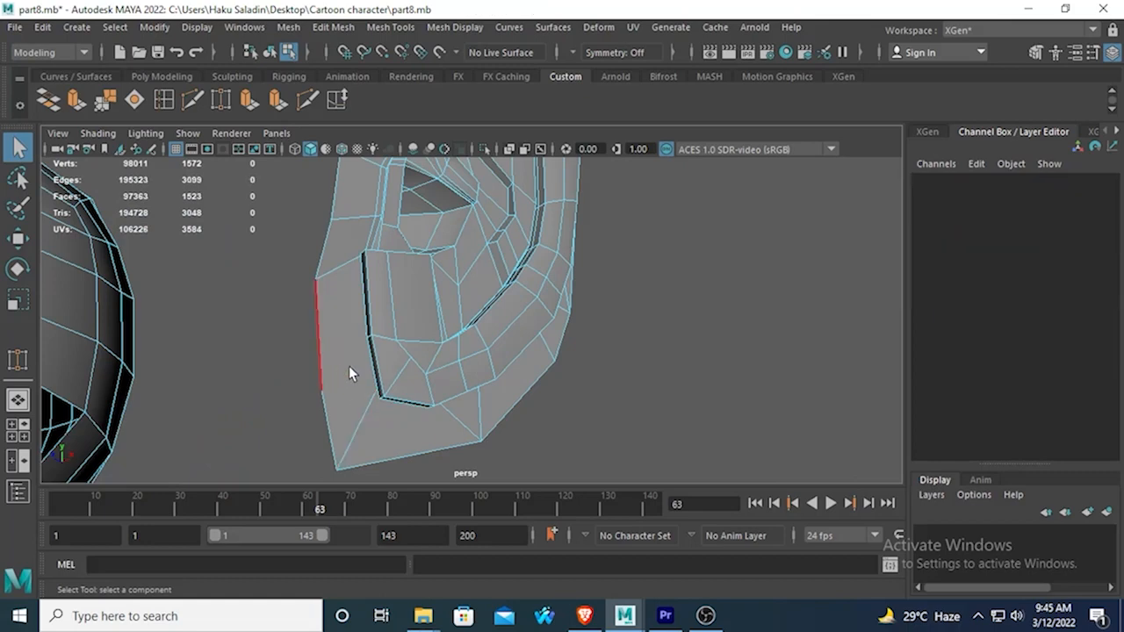
Start a new Multi-Cut edge at the inner rim vertex beside the merged face on the ear's lower front border.
key("ctrl+shift+x")
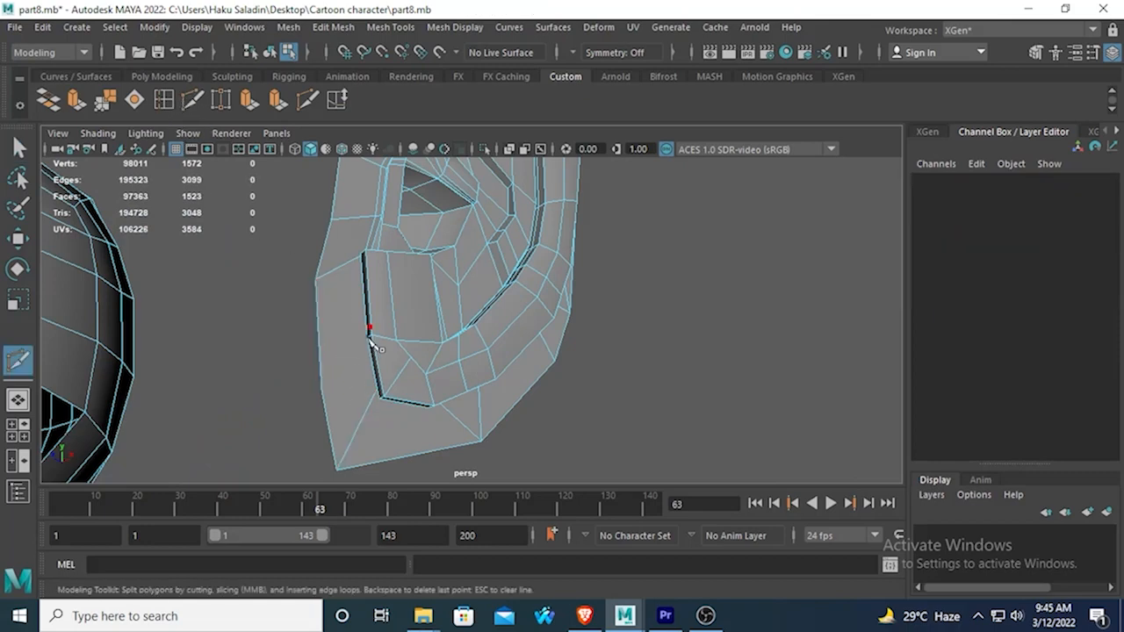
left_click(369, 339)
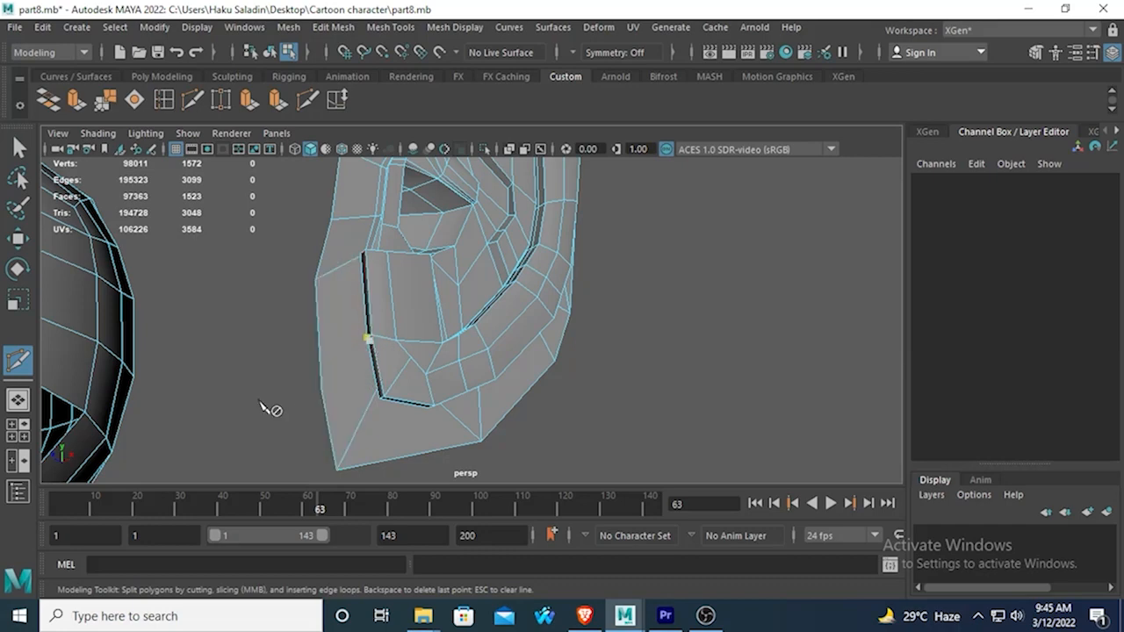
Cut an edge from the inner rim vertex above the earlobe to the corner vertex on the ear's lower front border.
middle_click_drag(266, 409, 239, 354, "alt")
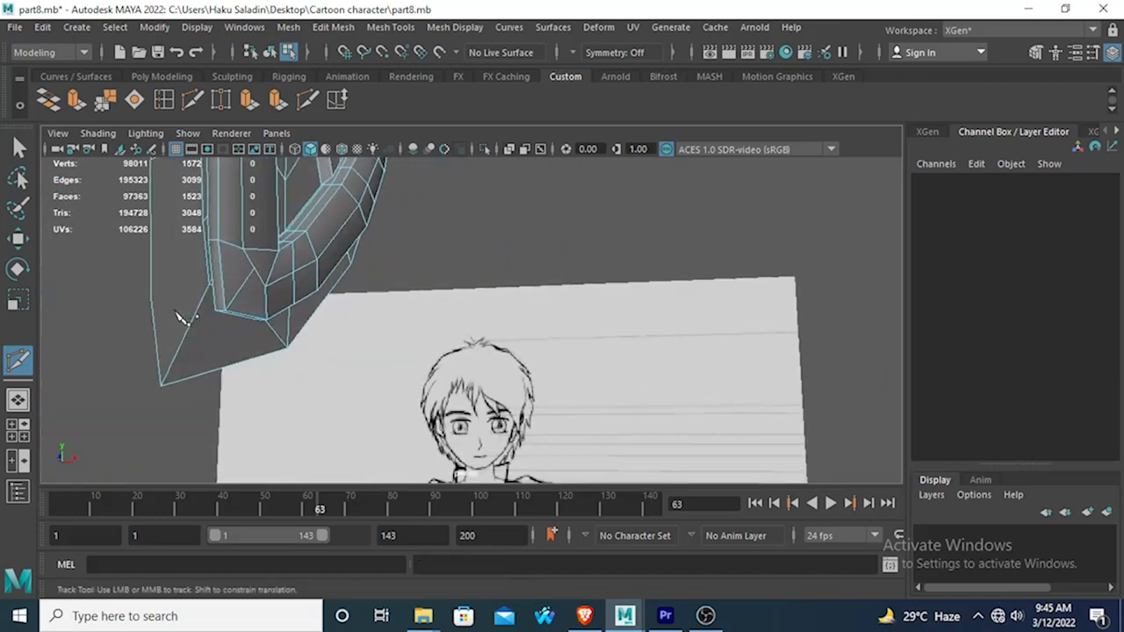
left_click_drag(362, 313, 354, 280, "alt")
middle_click_drag(376, 330, 382, 304, "alt")
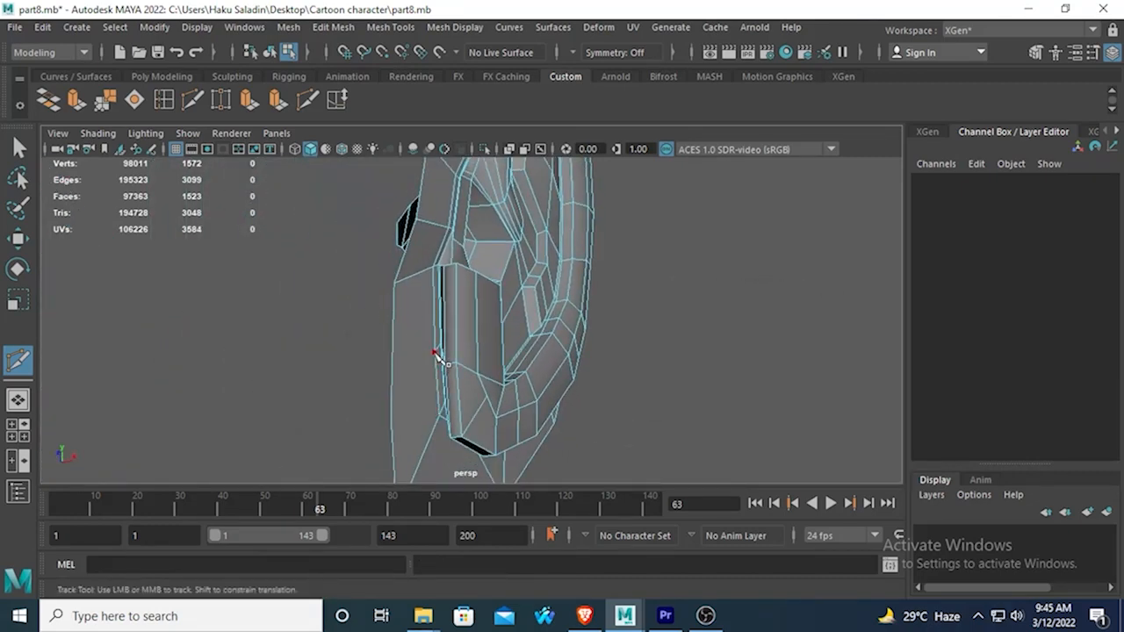
left_click(435, 352)
left_click(403, 281)
key("ctrl+z")
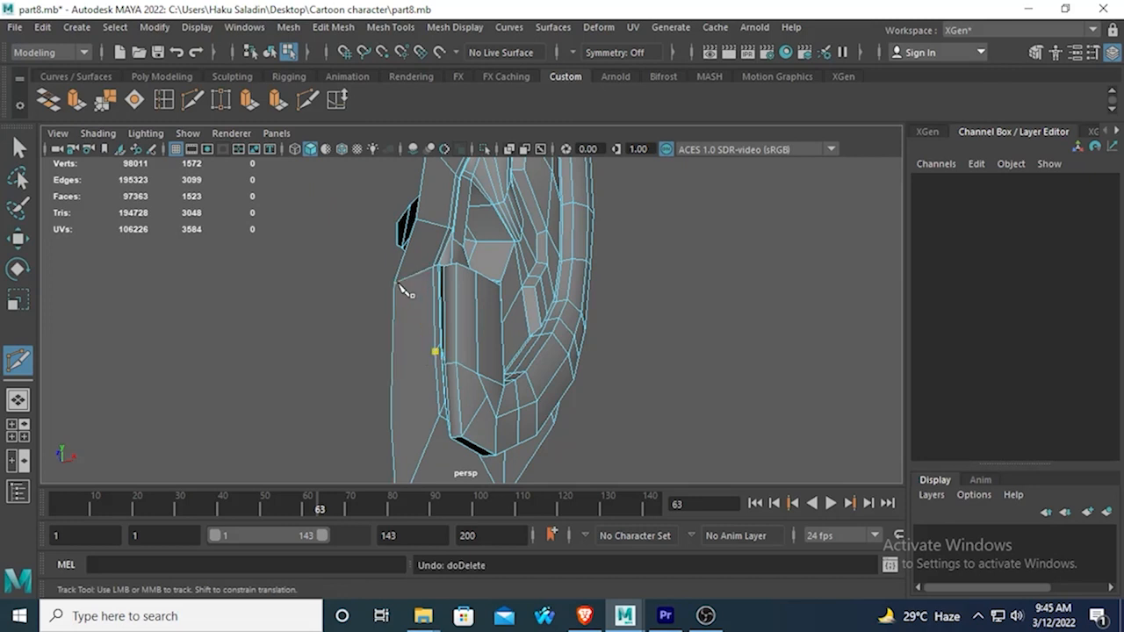
left_click(396, 285)
right_click(395, 284)
mouse_move(384, 263)
left_mouse_down("alt")
mouse_move(362, 262)
mouse_move(370, 274)
left_mouse_up("alt")
left_click_drag(451, 273, 414, 276, "alt")
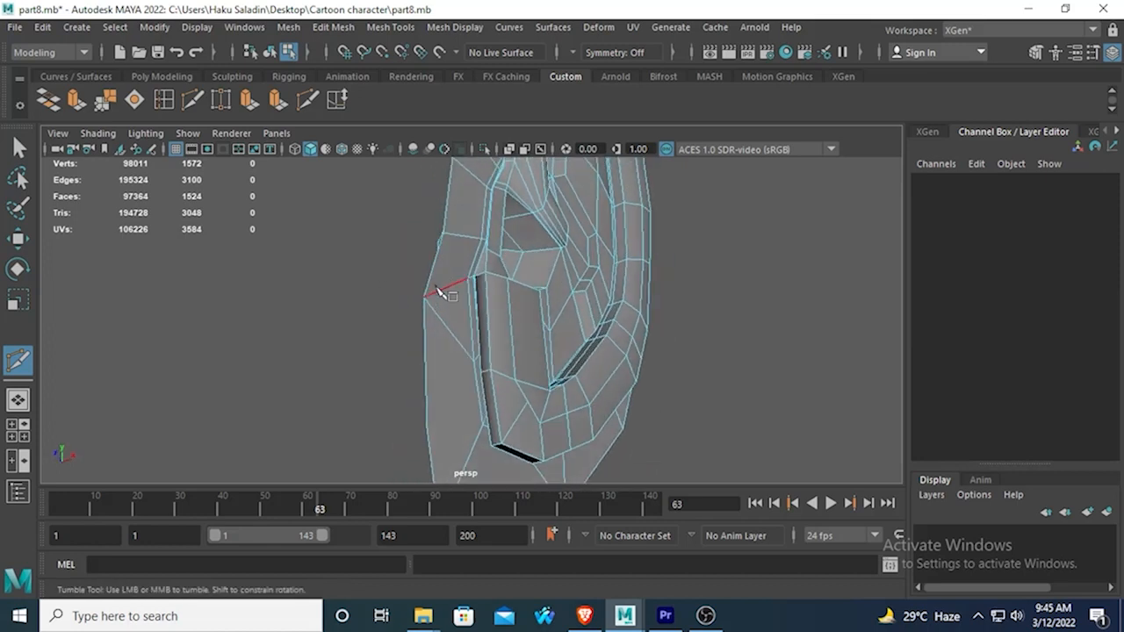
Cut an edge from the next rim vertex up to the same front-border corner and delete the short edge between the two diagonals.
left_click(482, 239)
left_click(424, 298)
right_click(425, 303)
key("Delete")
left_click_drag(399, 281, 385, 296, "alt")
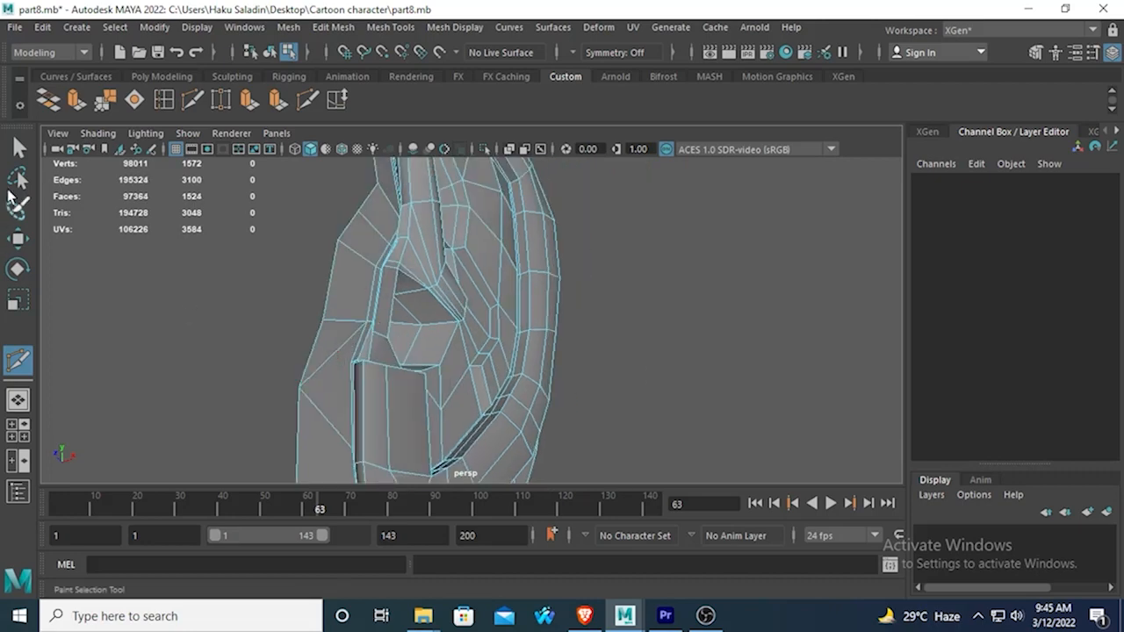
Delete the triangular face above the new diagonal on the ear's front border, weld the two border vertices across the gap and preview it smoothed.
left_click(20, 148)
right_click(340, 326)
left_click(312, 262)
left_click(331, 352)
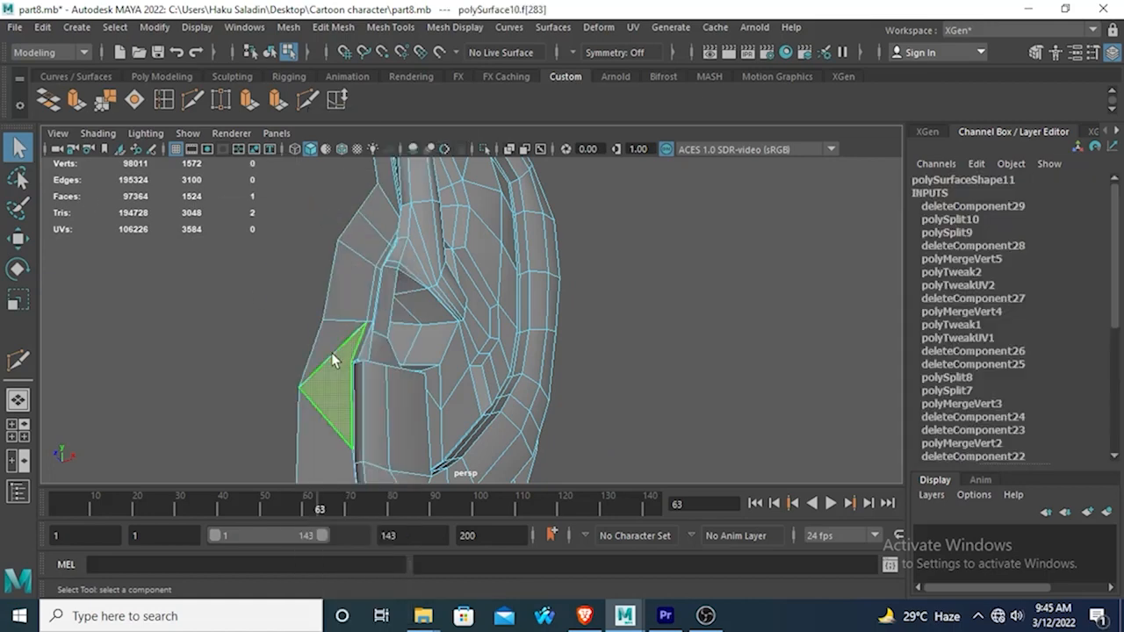
key("Delete")
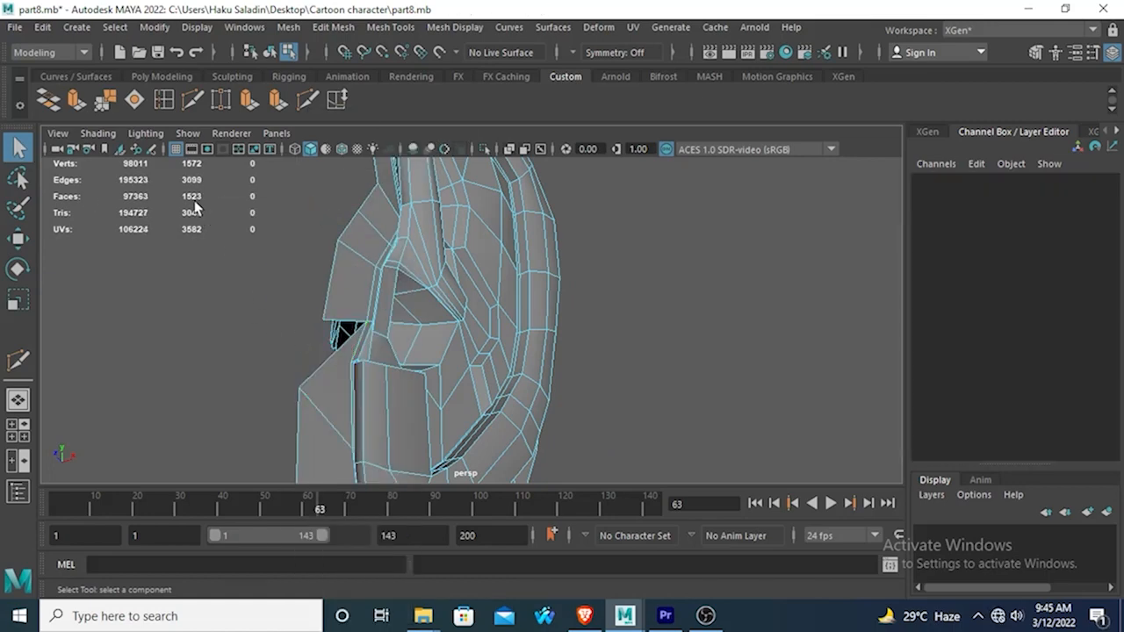
left_click(222, 99)
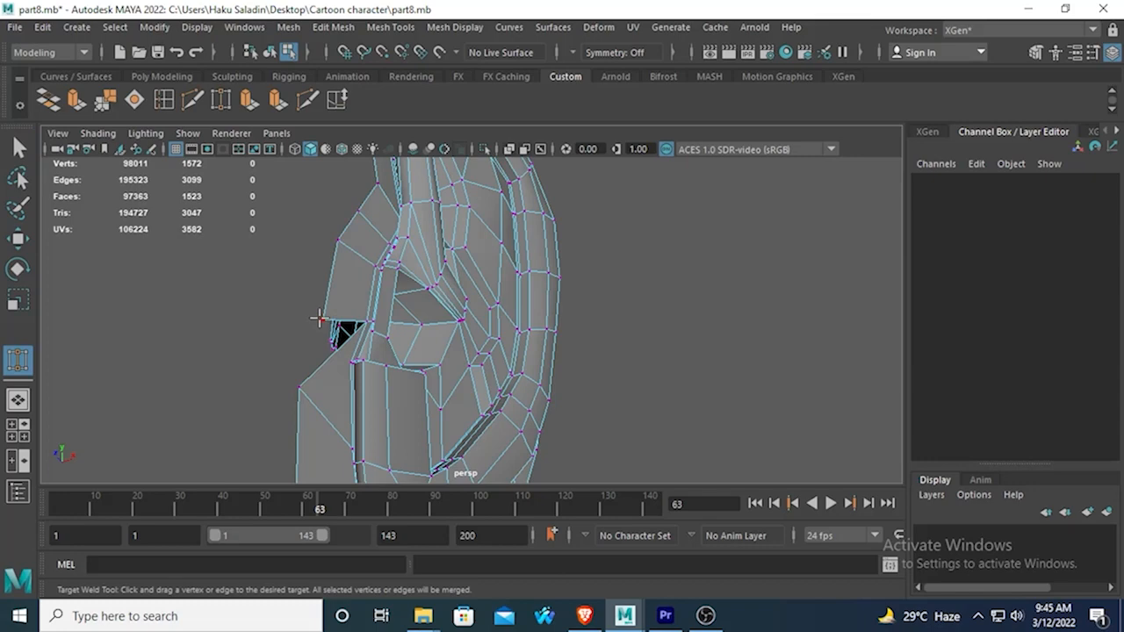
left_click_drag(322, 323, 298, 391)
key("3")
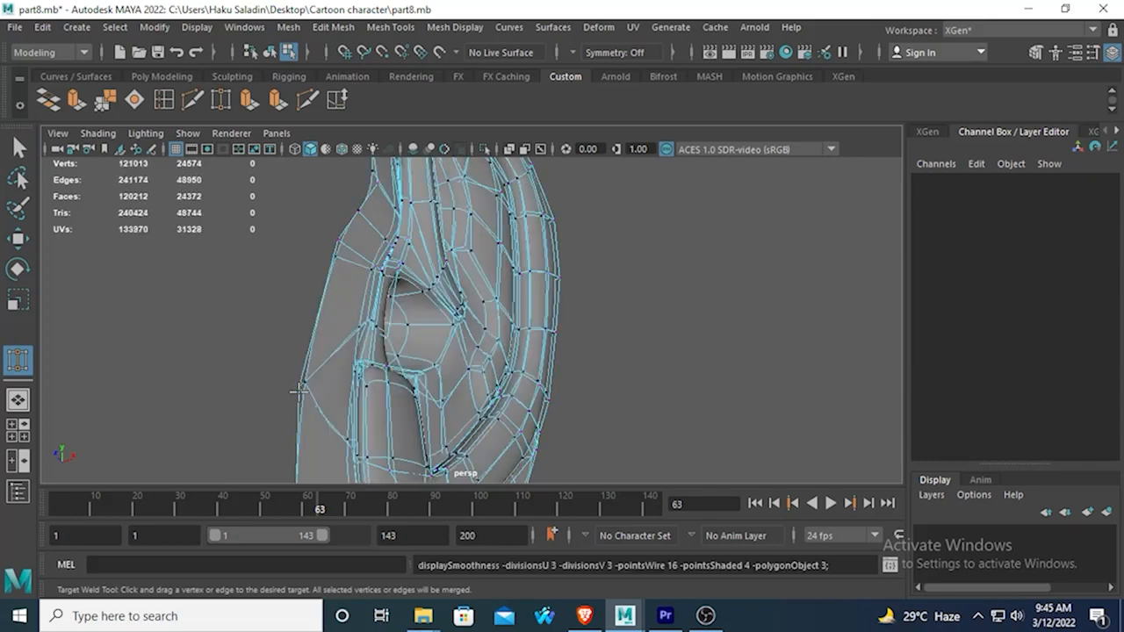
Select the ear's outer border vertices to check their count and delete one surplus vertex from the front border.
key("q")
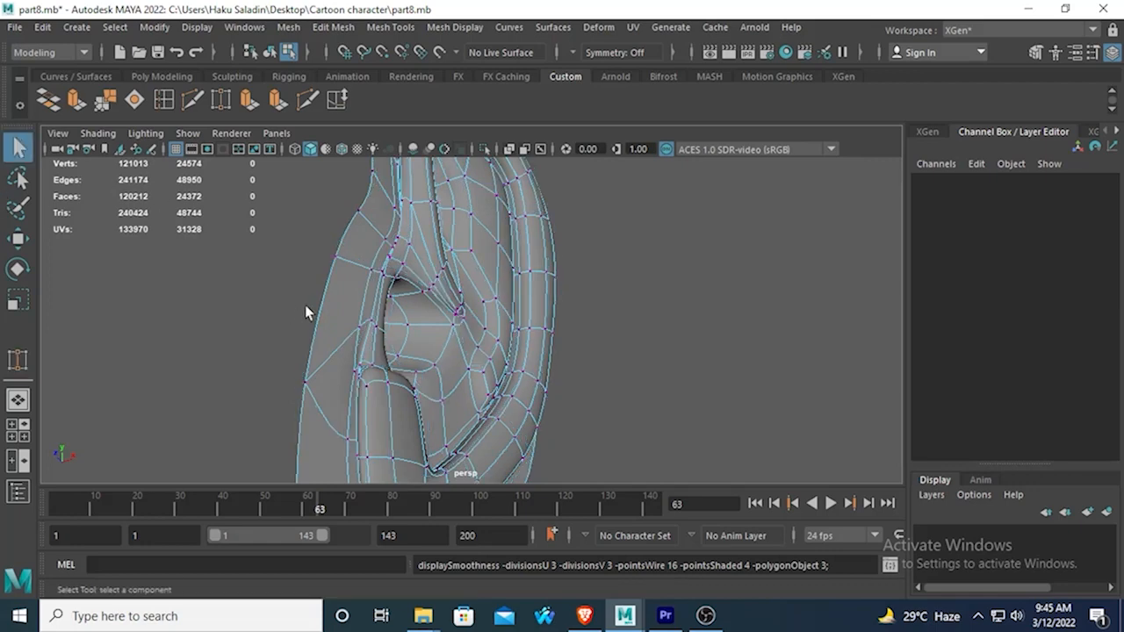
left_click(335, 257)
scroll(351, 224, "down", 7)
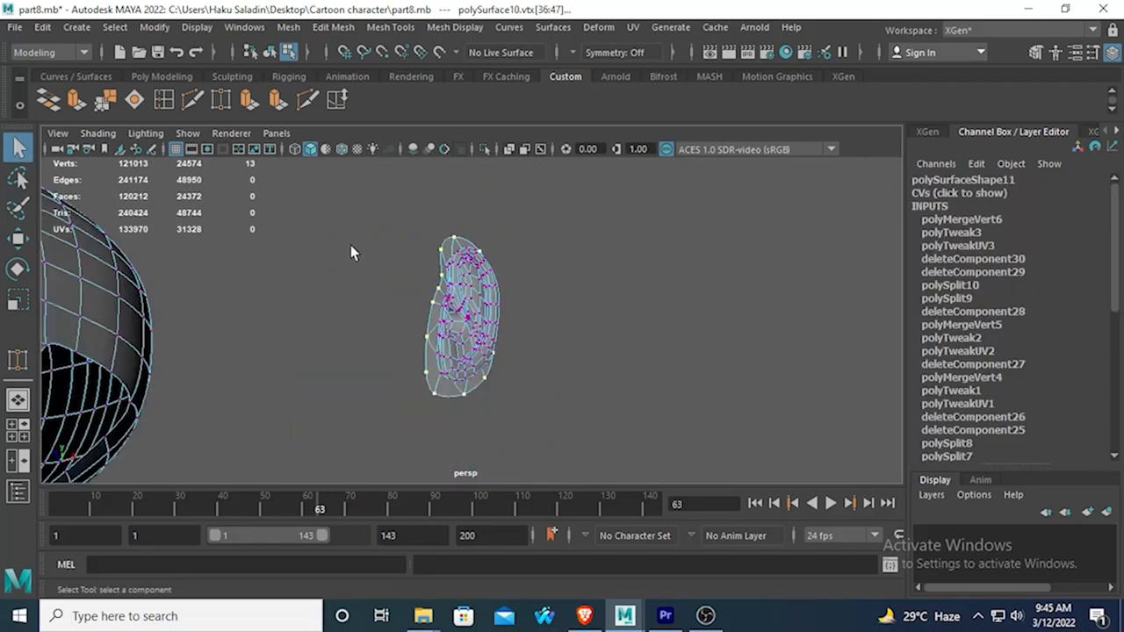
left_click_drag(351, 246, 293, 261, "alt")
middle_click_drag(355, 301, 354, 264, "alt")
left_click_drag(359, 258, 396, 305, "alt")
key("Delete")
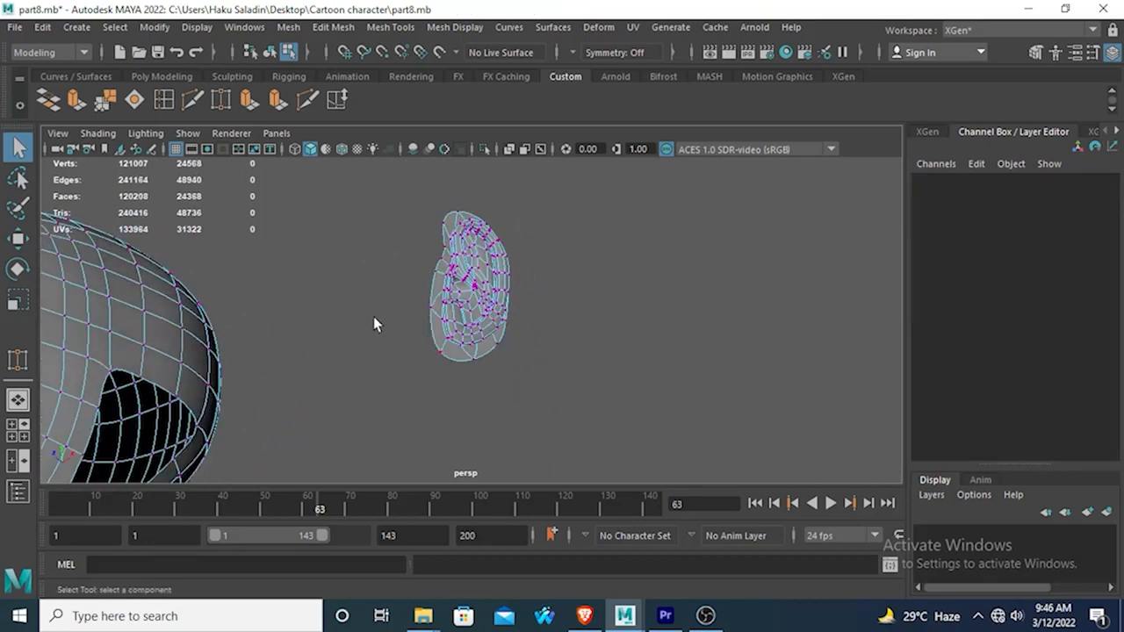
Select the ear's whole outer border vertex loop again to recheck its count beside the head opening.
left_click(438, 269)
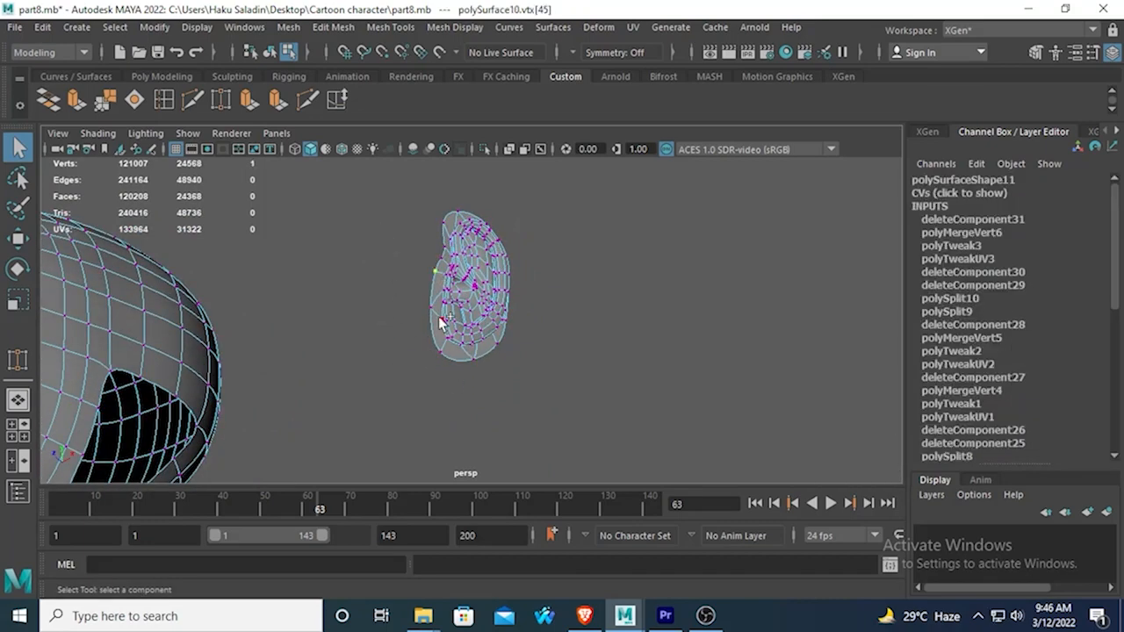
double_click(431, 308, "shift")
scroll(428, 307, "down", 3)
left_click_drag(429, 308, 350, 364, "alt")
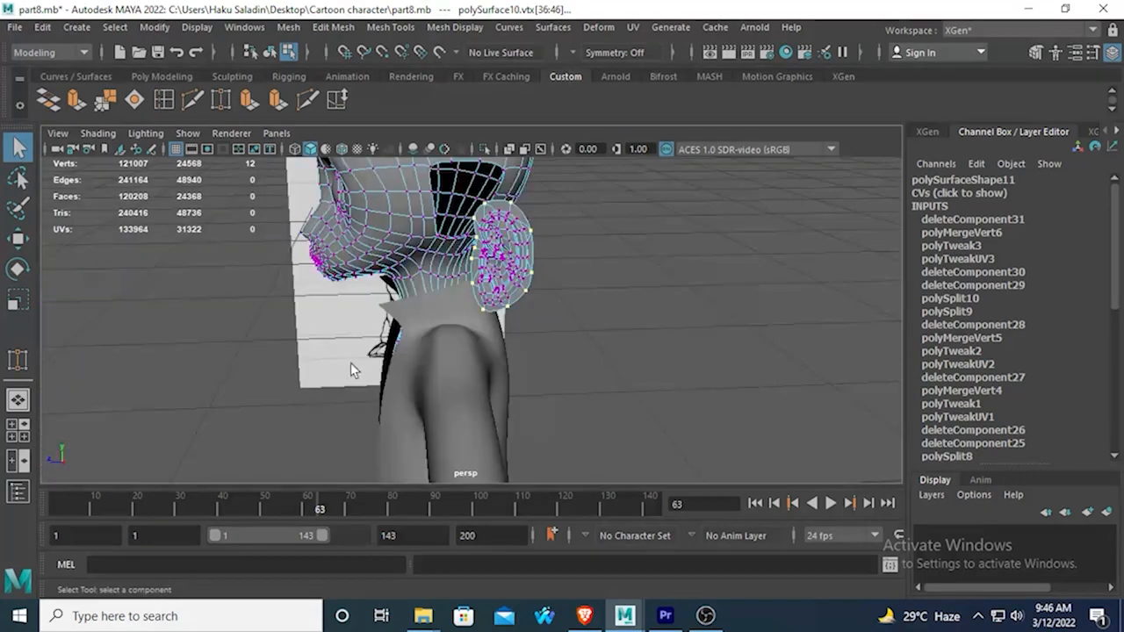
Return the ear to object selection and set its Translate X to 0.
left_click_drag(407, 279, 474, 307, "alt")
right_click_drag(483, 221, 549, 138)
double_click(1100, 193)
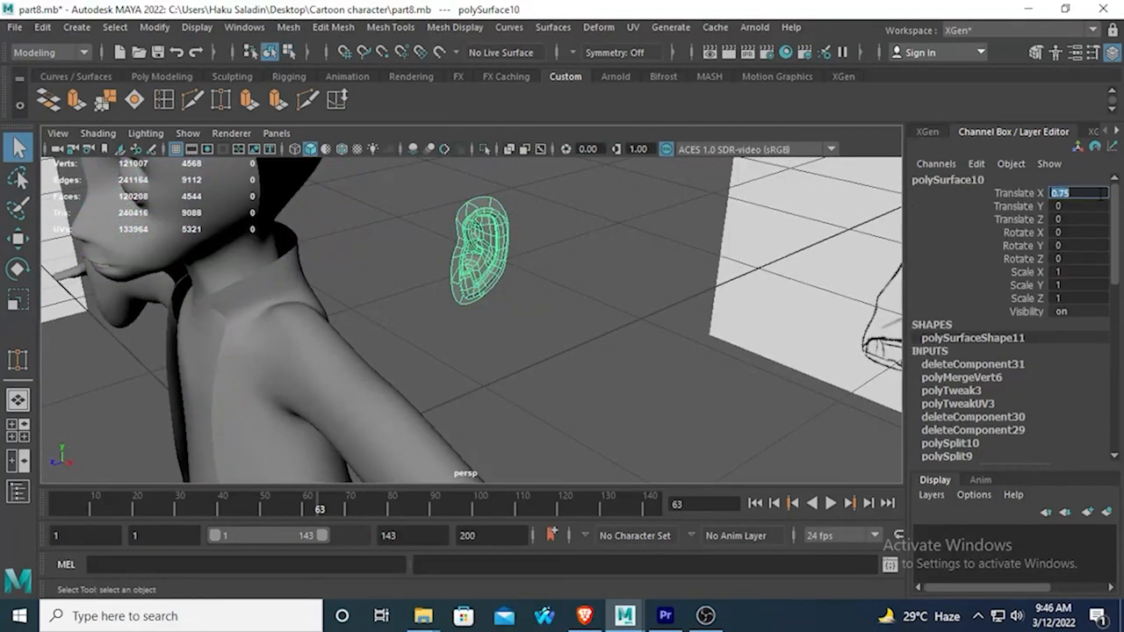
type("0")
key("Return")
Examine how the ear sits over the head opening from the front, back and side.
middle_click_drag(303, 238, 477, 392, "alt")
left_click_drag(477, 392, 542, 374, "alt")
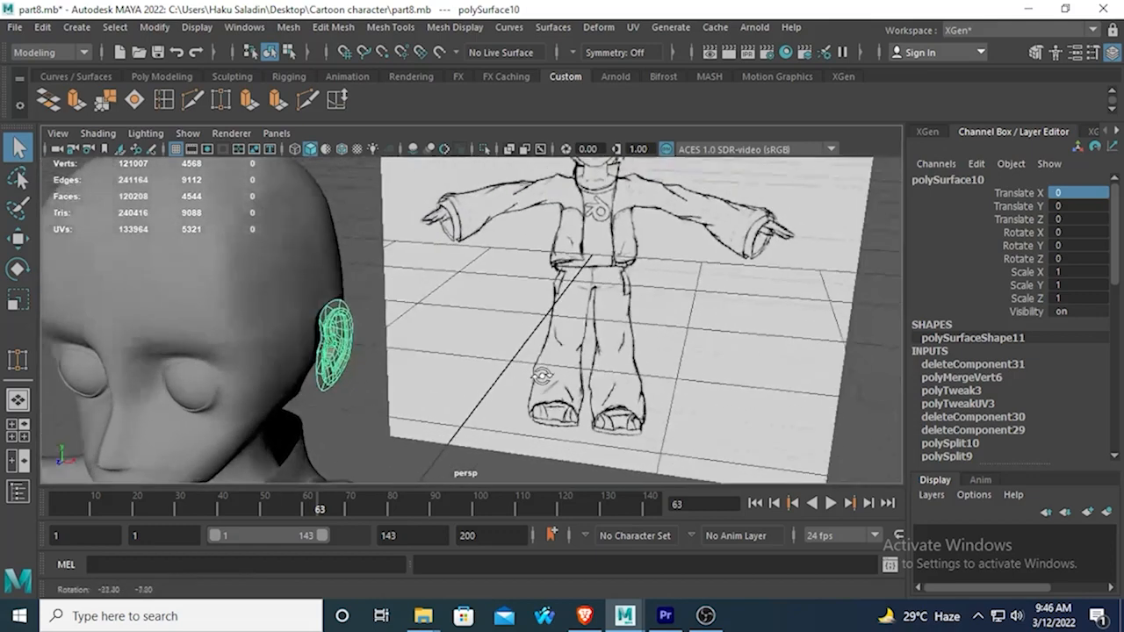
middle_click_drag(443, 361, 500, 331, "alt")
left_click_drag(623, 338, 511, 346, "alt")
scroll(516, 361, "up", 3)
middle_click_drag(689, 220, 557, 343, "alt")
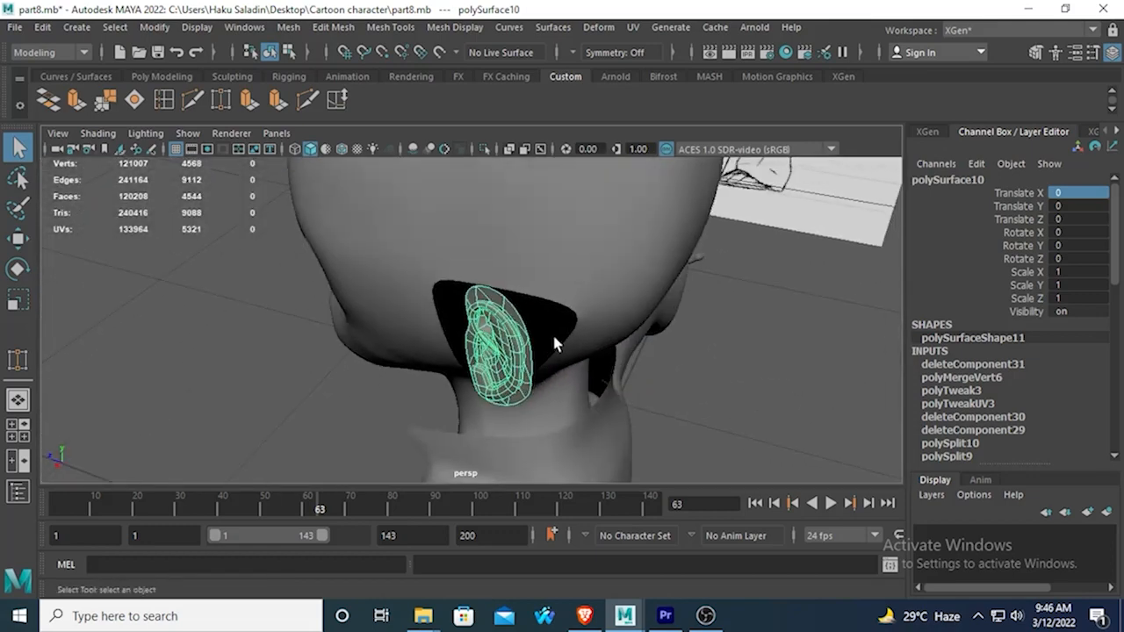
scroll(555, 341, "up", 3)
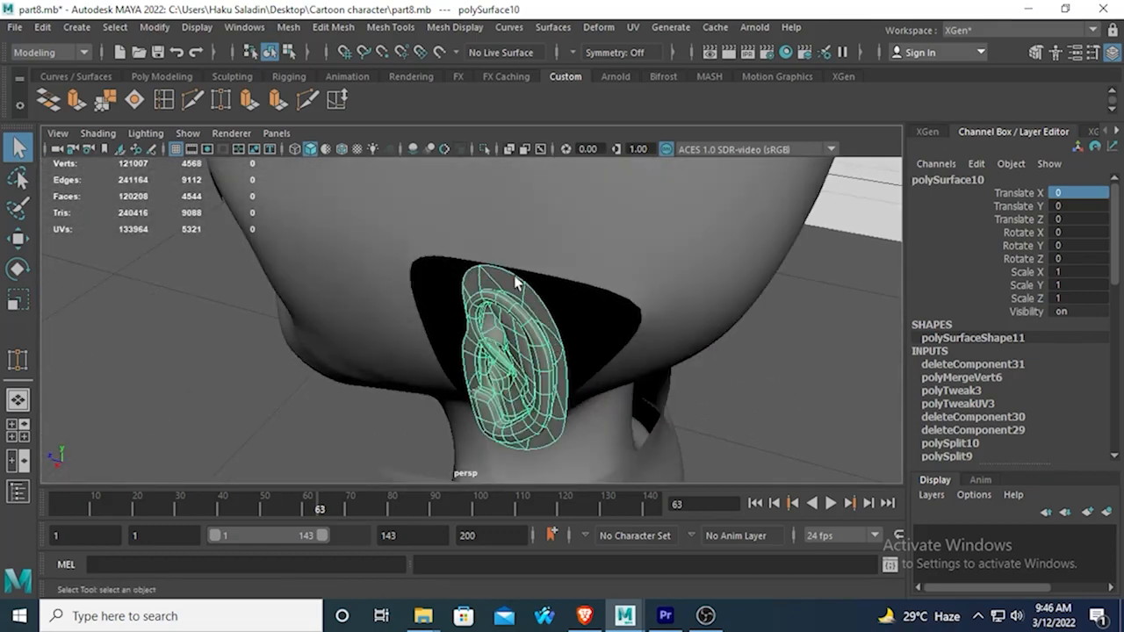
right_click_drag(491, 269, 569, 142)
mouse_move(367, 404)
left_mouse_down("alt")
mouse_move(635, 366)
mouse_move(547, 307)
mouse_move(327, 242)
mouse_move(366, 256)
mouse_move(426, 395)
mouse_move(476, 388)
left_mouse_up("alt")
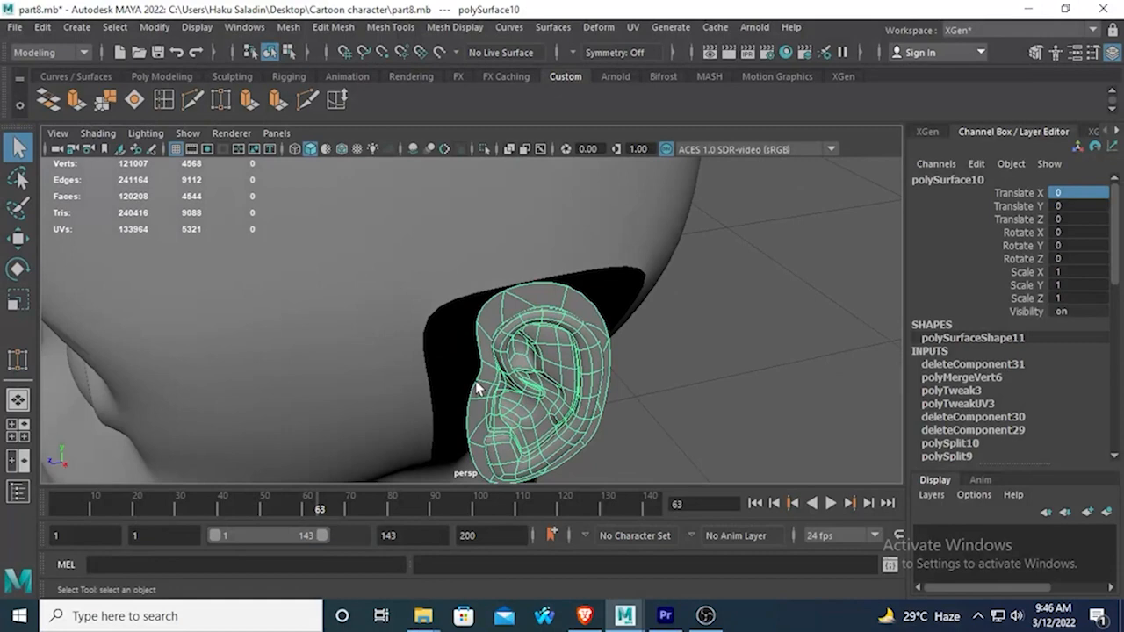
Select the head together with the ear and delete the construction history of both meshes.
left_click(469, 296)
left_click(521, 300, "shift")
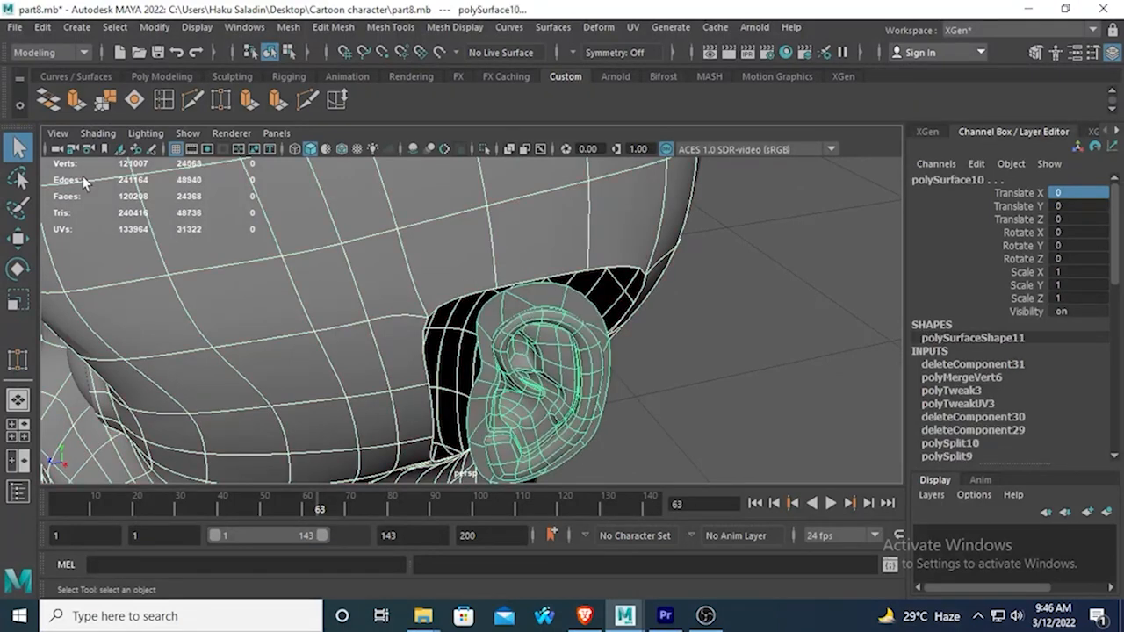
left_click(48, 31)
mouse_move(141, 225)
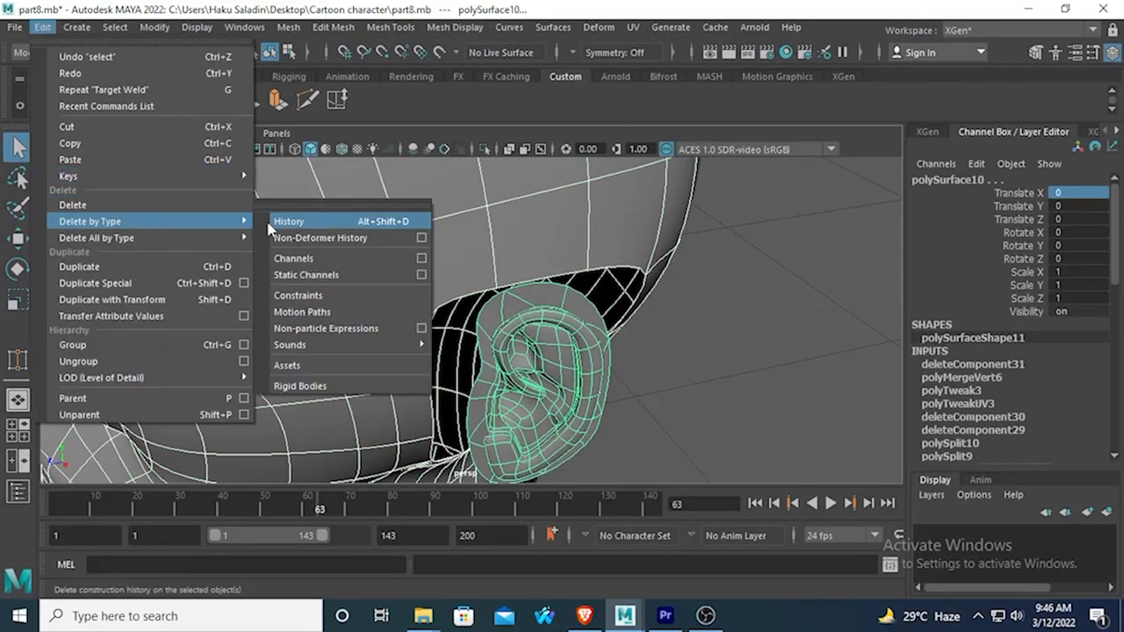
left_click(290, 221)
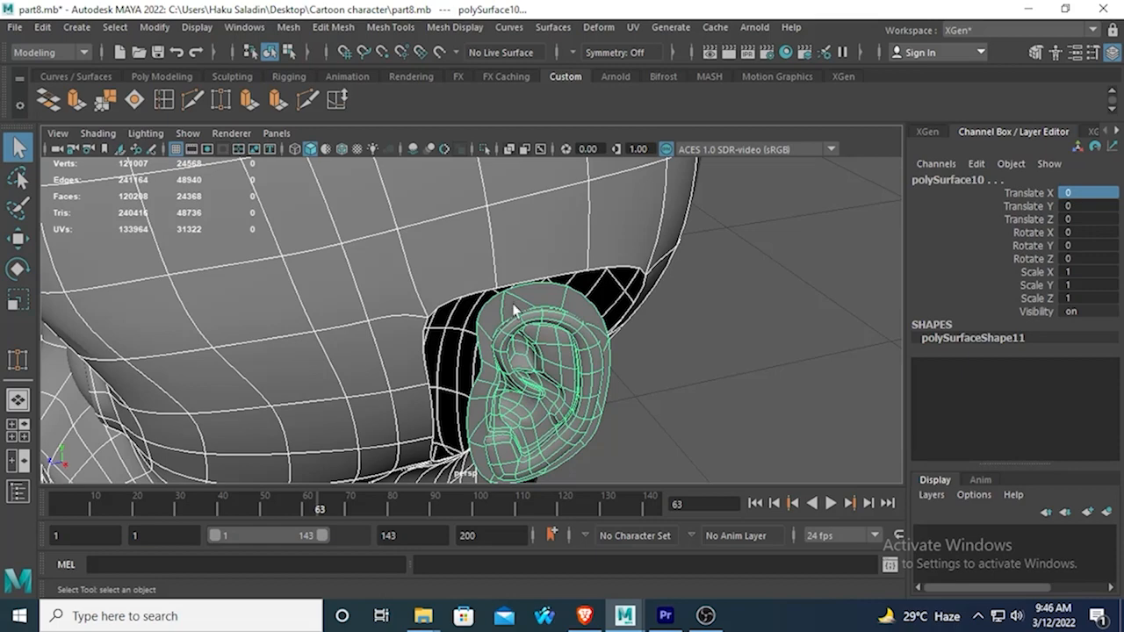
Combine the ear and the head into one mesh and turn off its smooth preview.
left_click(289, 27)
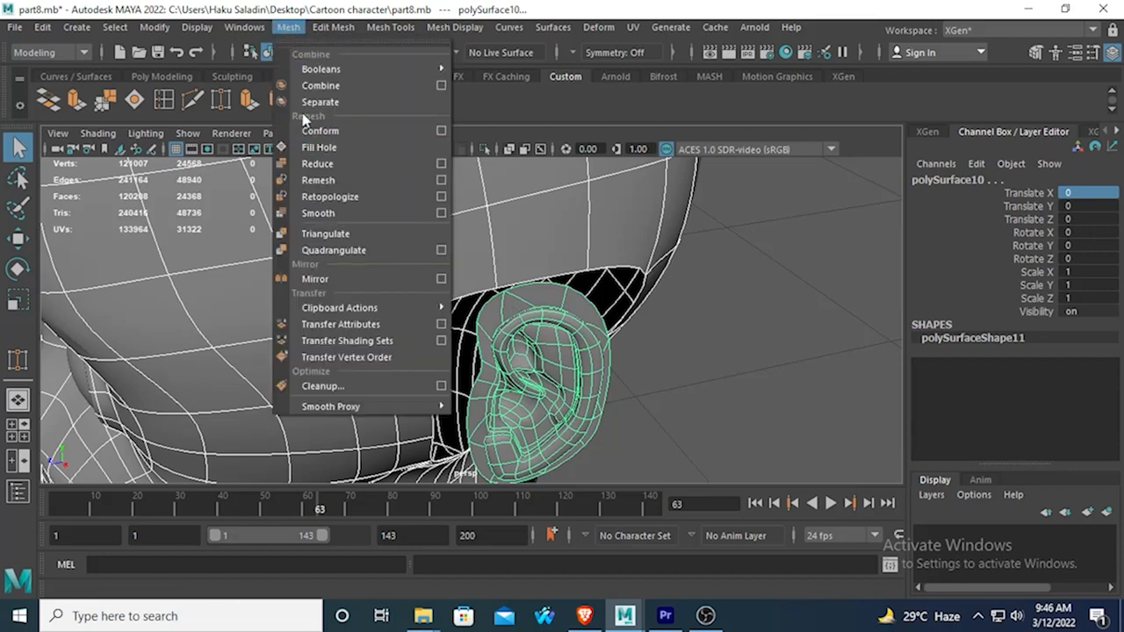
left_click(298, 85)
left_click_drag(501, 333, 438, 238, "alt")
key("1")
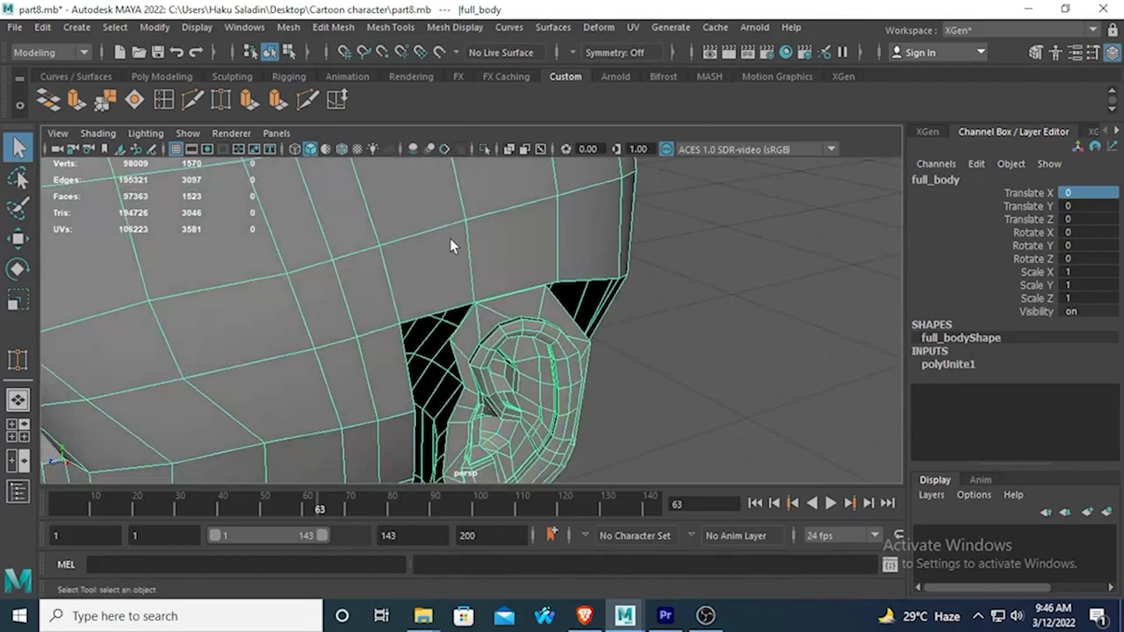
Try to attach the ear by target-welding its front border vertices to vertices along the front edge of the head opening.
right_click_drag(466, 176, 409, 194)
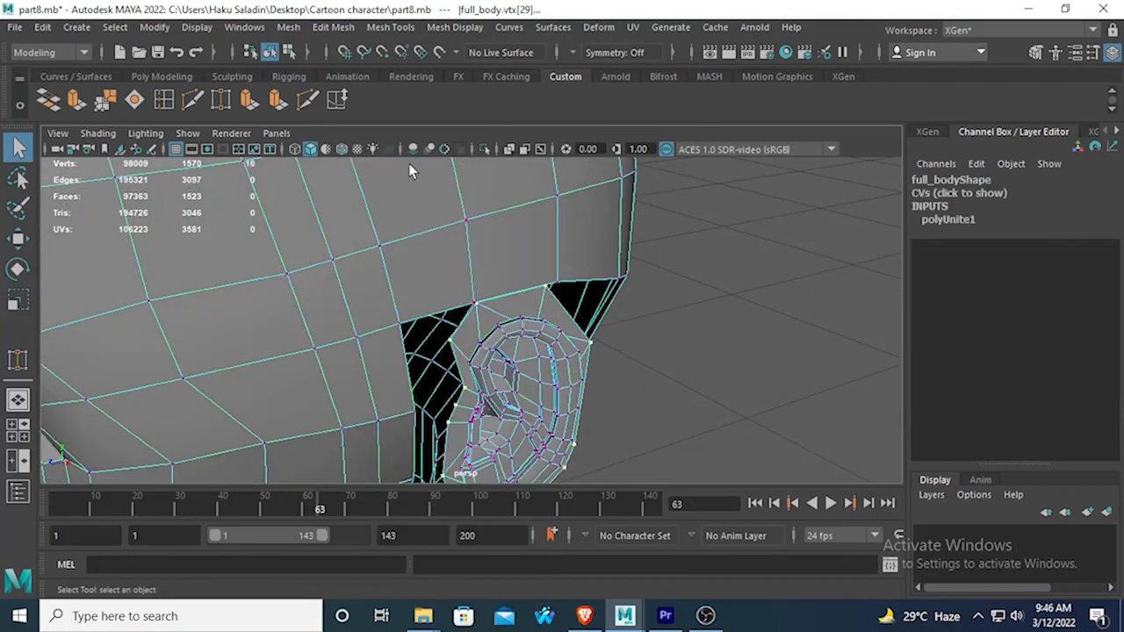
left_click(221, 101)
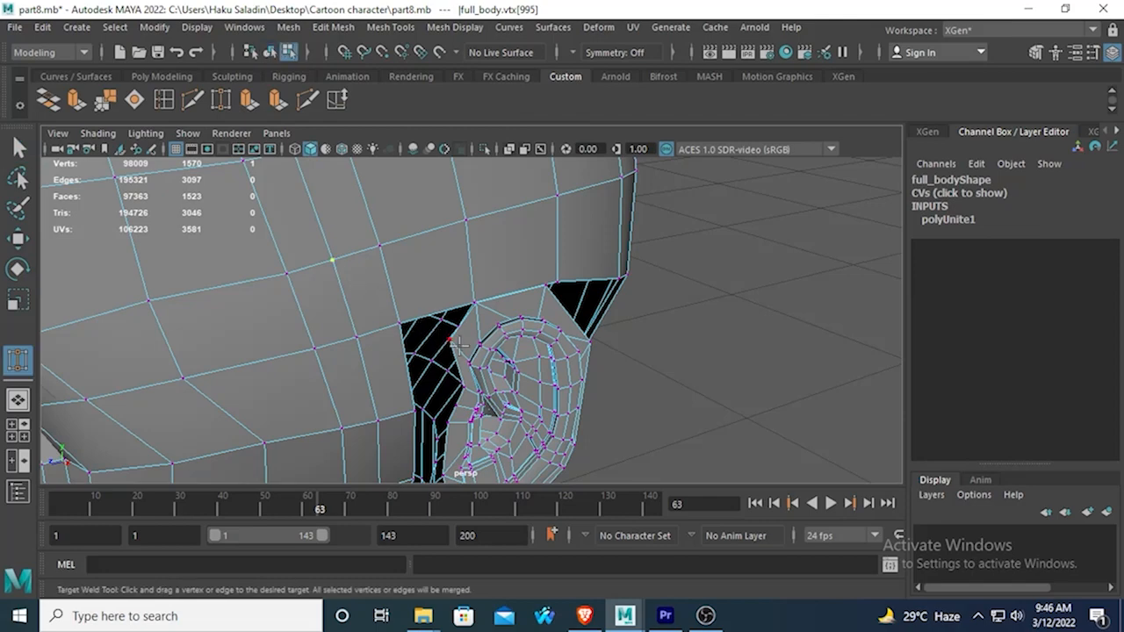
left_click_drag(454, 341, 411, 314)
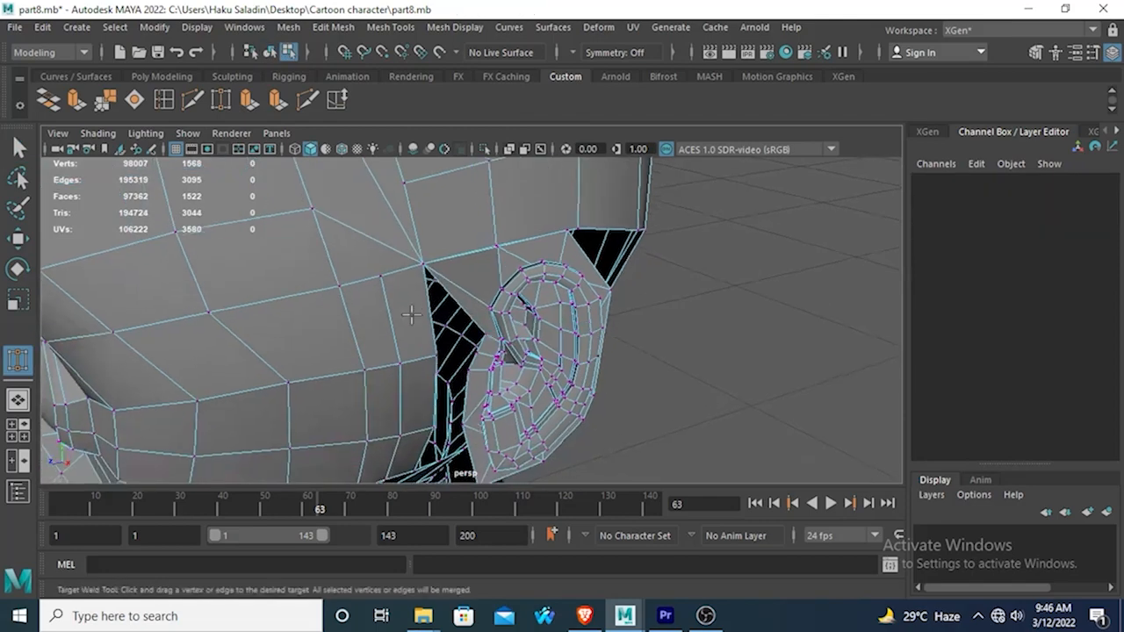
left_click(472, 301)
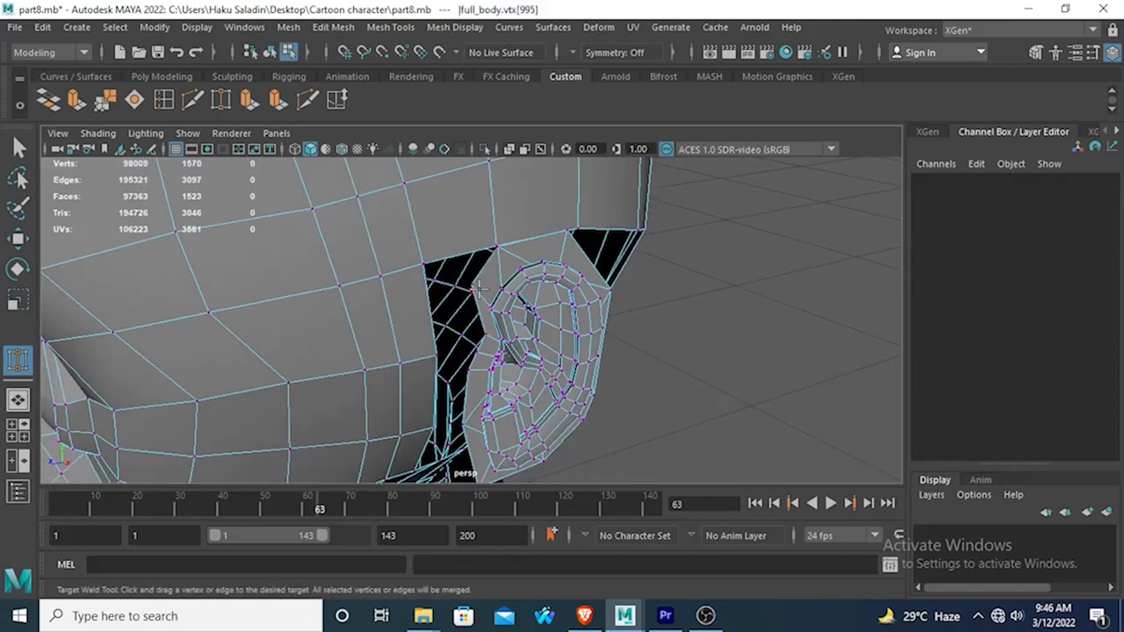
left_click_drag(481, 284, 453, 274)
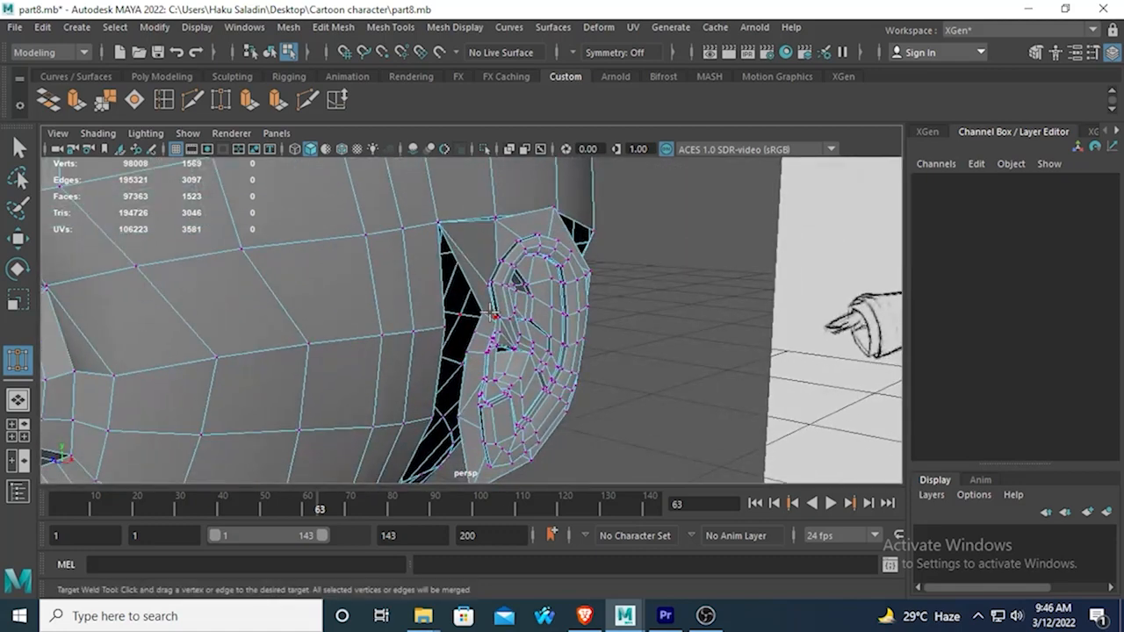
left_click_drag(475, 310, 471, 401)
Compare the ear's placement on the head with the reference drawing in the side view.
key("space")
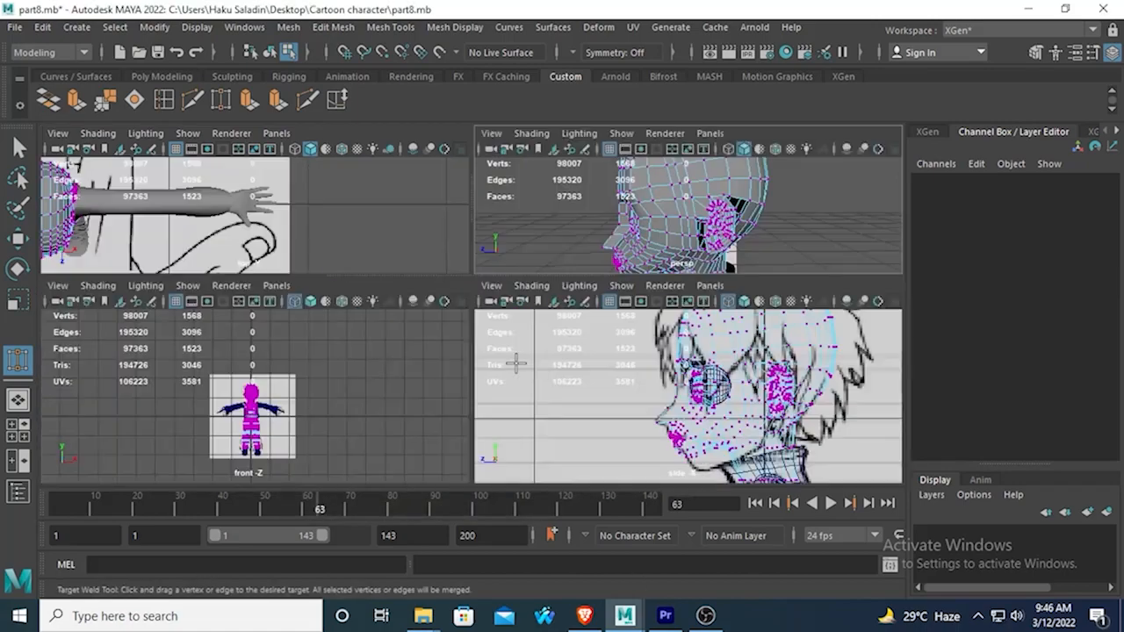
key("space")
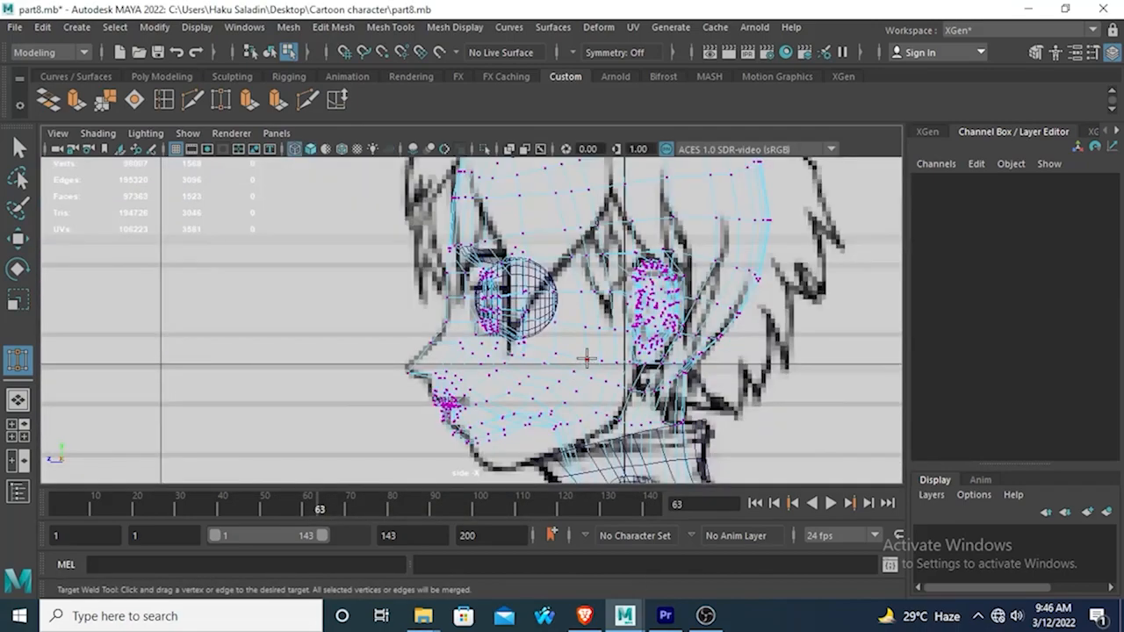
scroll(606, 336, "up", 2)
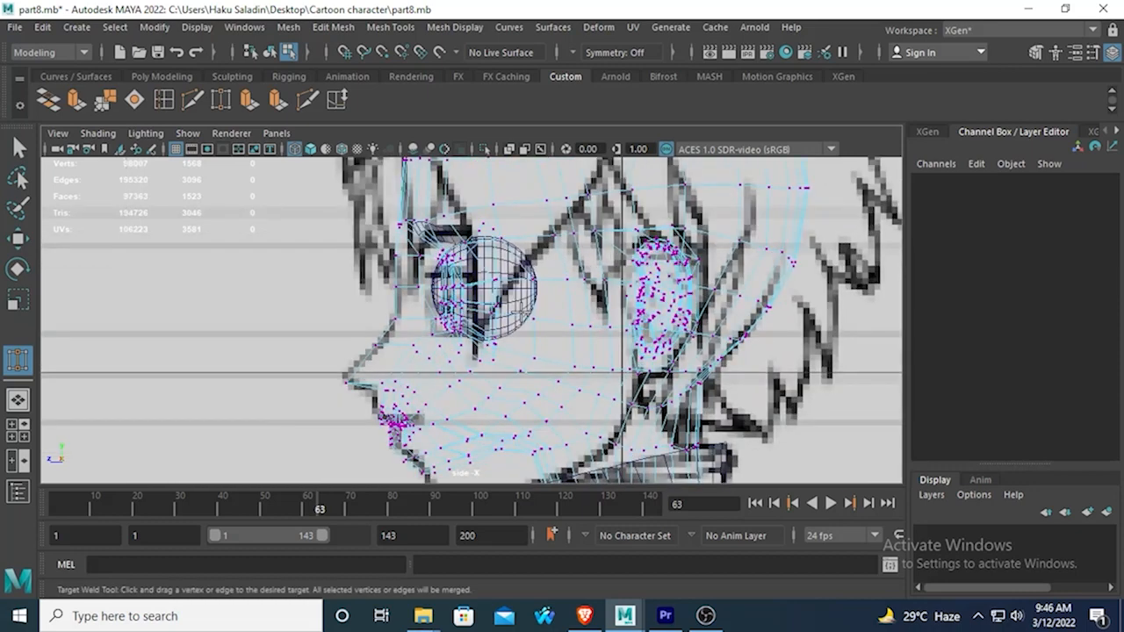
key("space")
key("space")
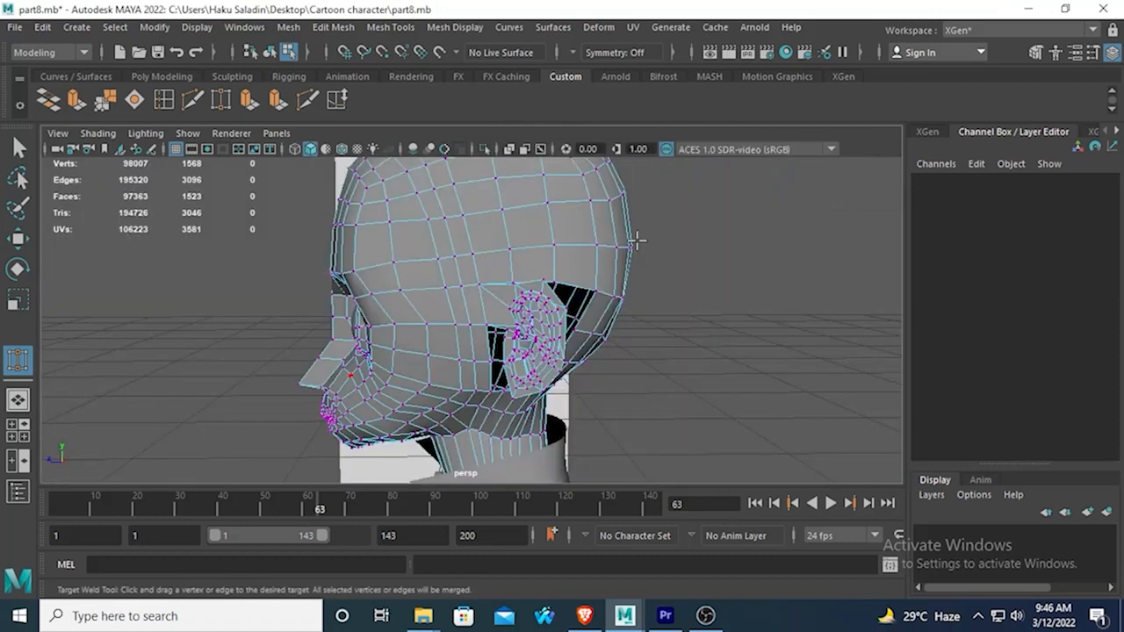
Undo the vertex welds between the ear and the head opening.
key("ctrl+z")
key("ctrl+z")
key("ctrl+z")
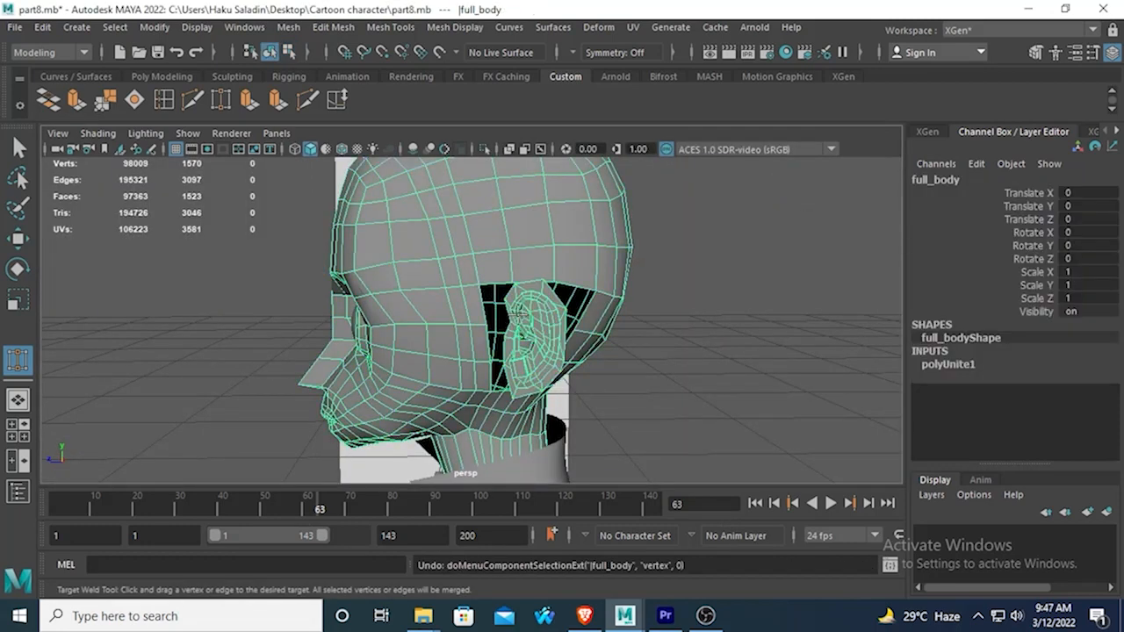
Select all vertices of the ear within the combined body mesh.
right_click_drag(514, 186, 474, 165)
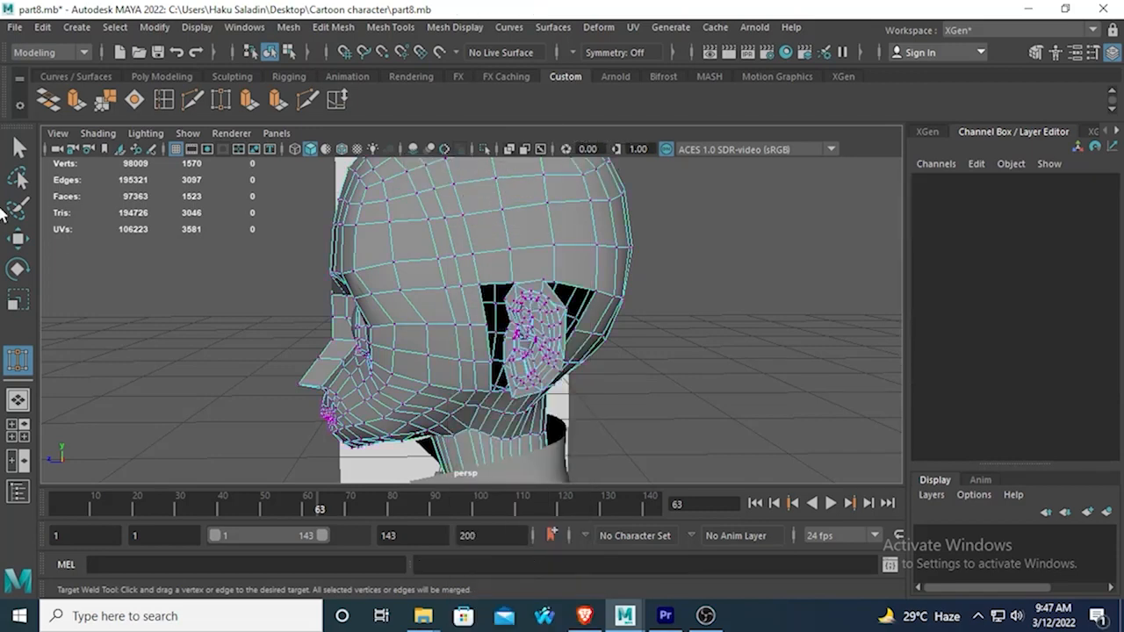
left_click(15, 149)
double_click(523, 342)
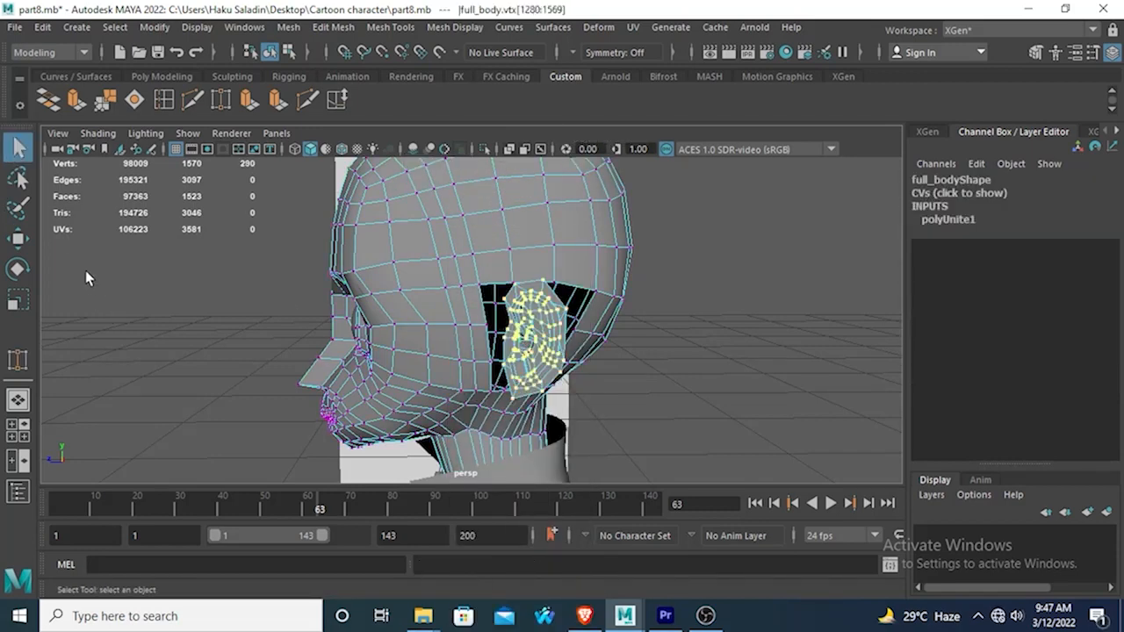
Move the selected ear vertices slightly forward in the side view to match the ear in the reference drawing.
left_click(18, 237)
left_click_drag(377, 345, 377, 372)
left_click_drag(364, 334, 371, 335)
scroll(450, 378, "up", 1)
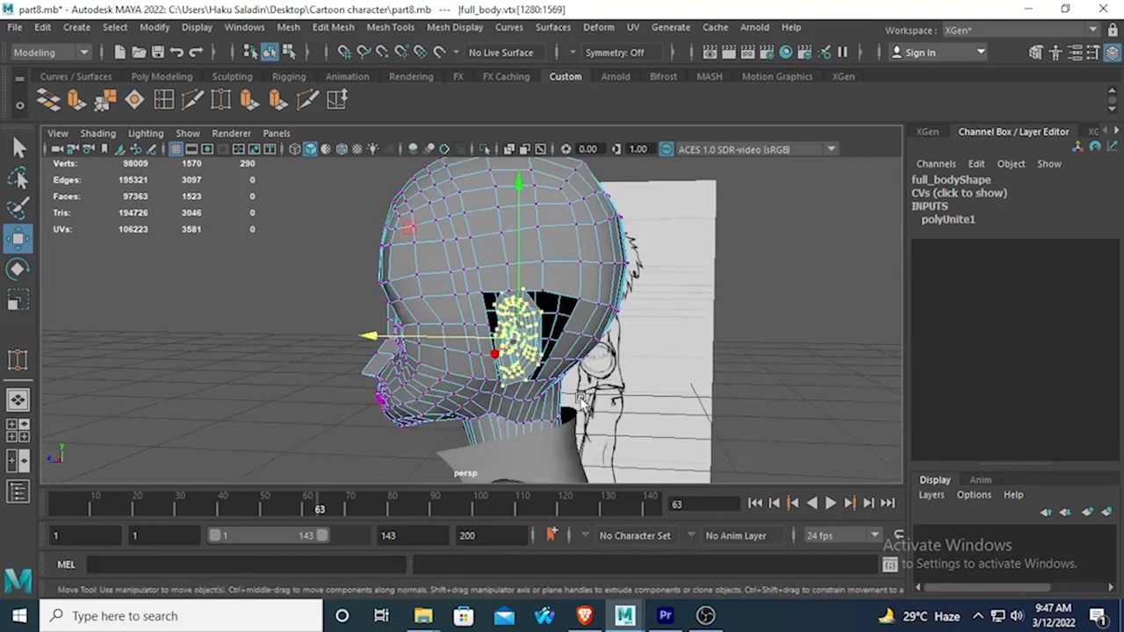
key("space")
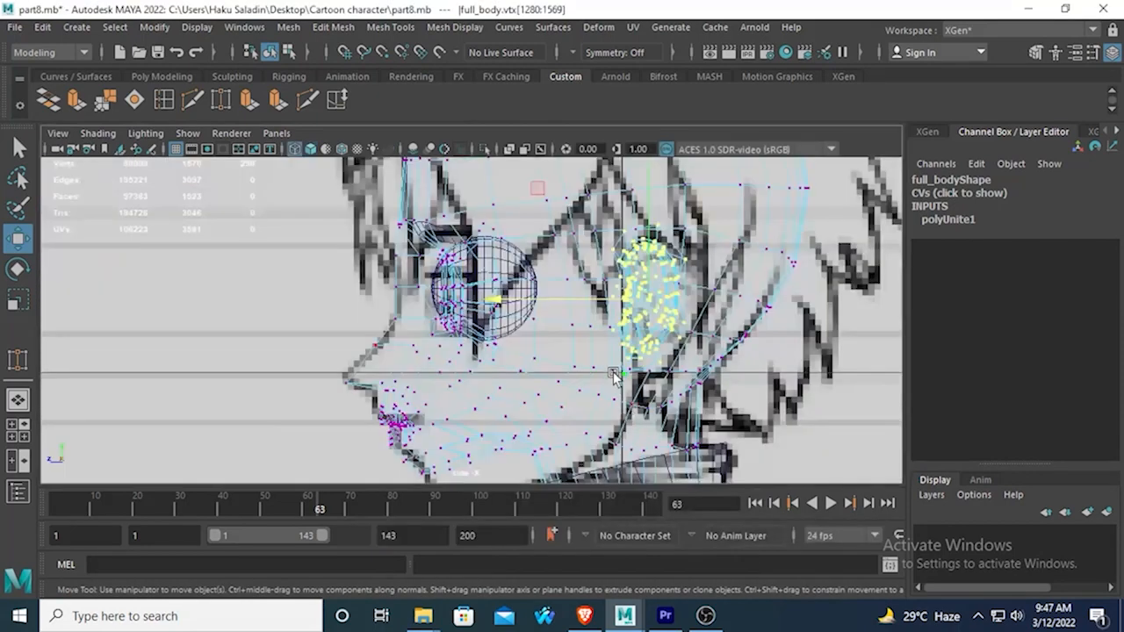
left_click_drag(496, 303, 494, 305)
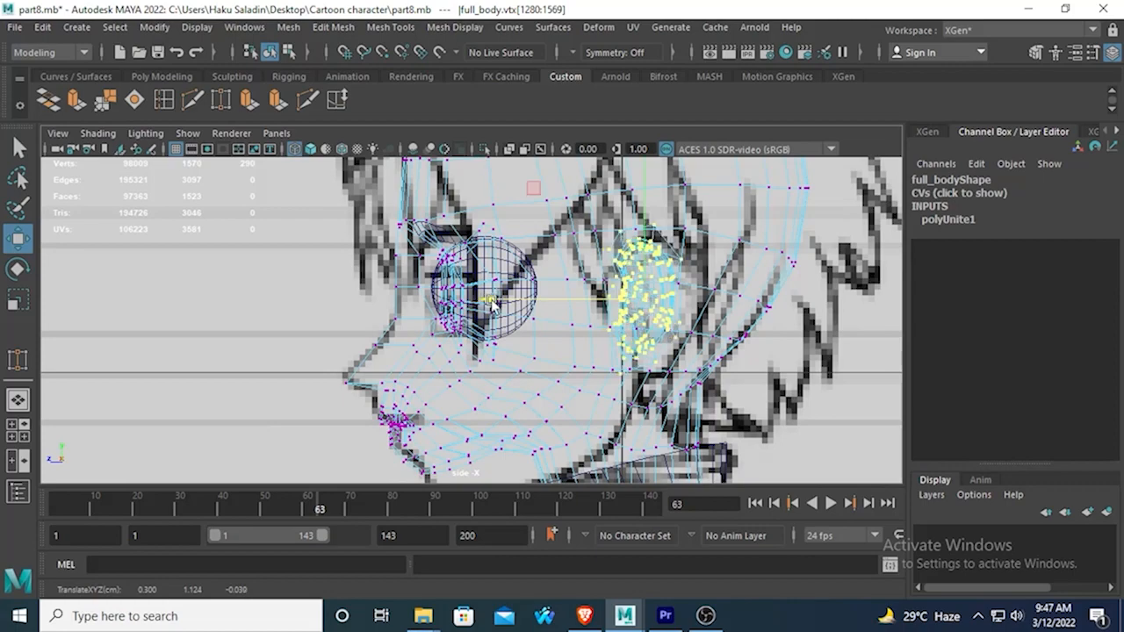
key("space")
key("space")
scroll(625, 304, "up", 3)
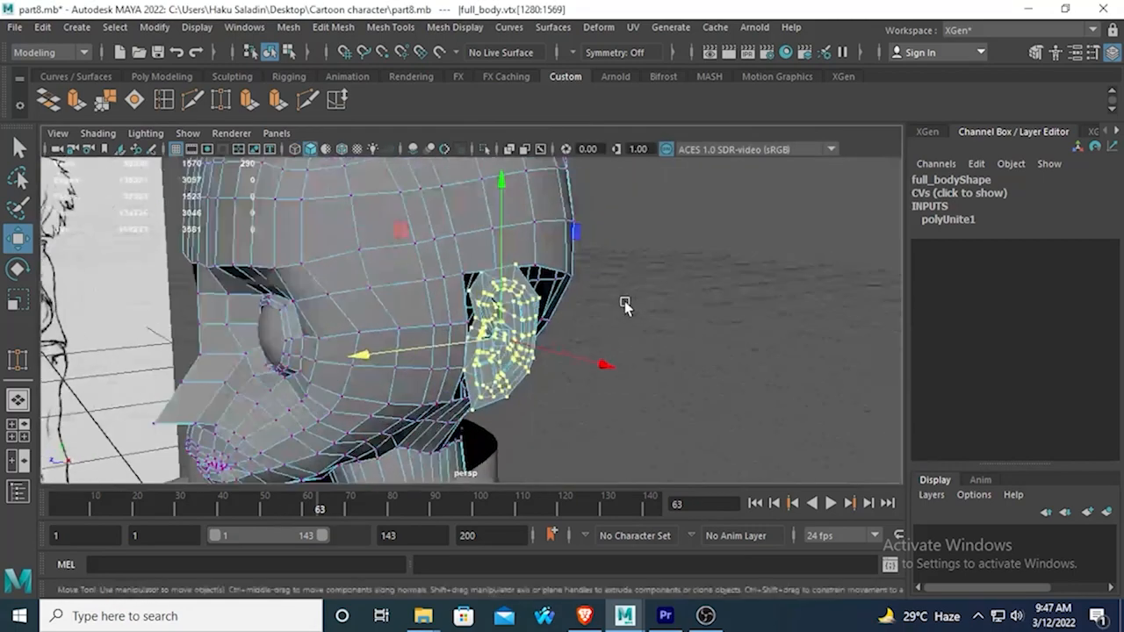
Target-weld the ear's upper front border vertices to the matching vertices on the upper front edge of the head opening.
scroll(587, 325, "up", 6)
middle_click_drag(512, 270, 513, 326, "alt")
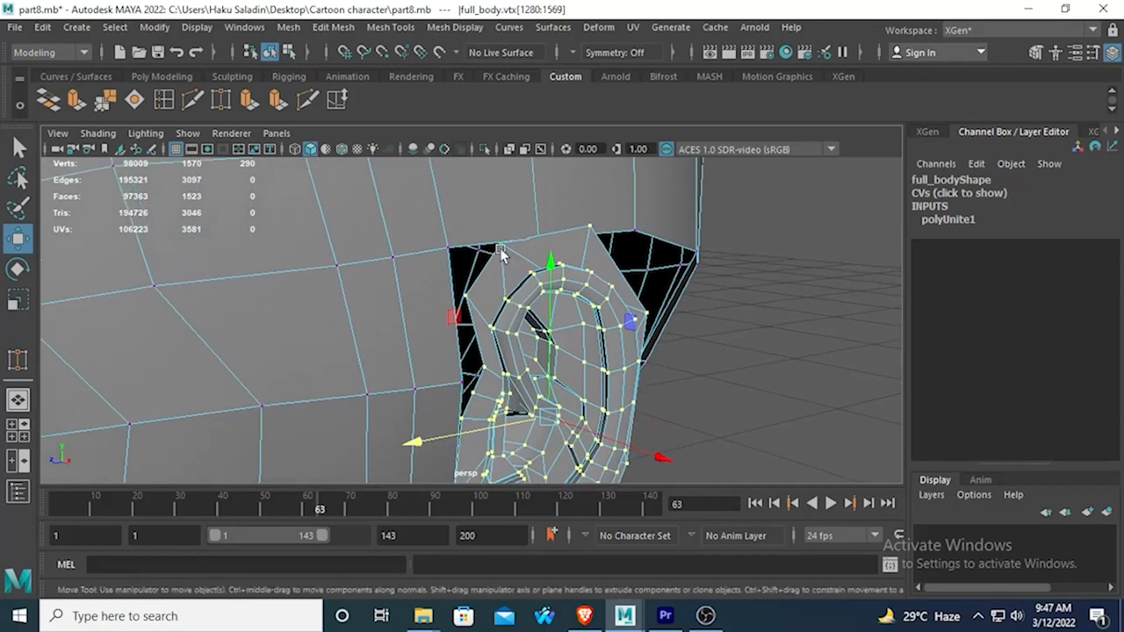
left_click(496, 237)
left_click(474, 292)
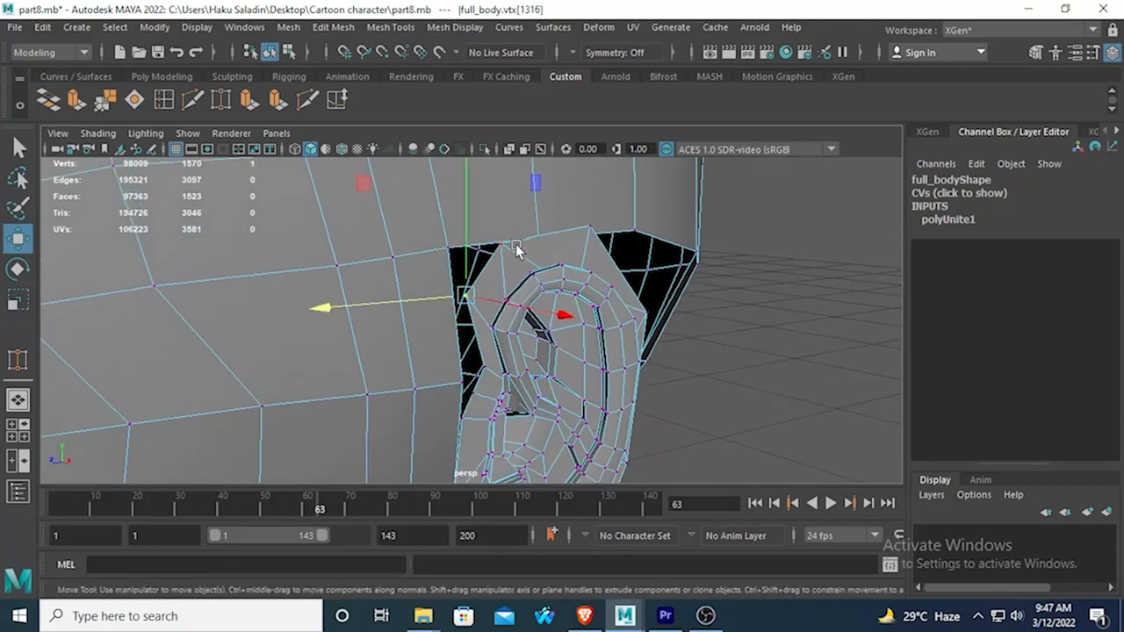
left_click_drag(502, 269, 484, 287, "alt")
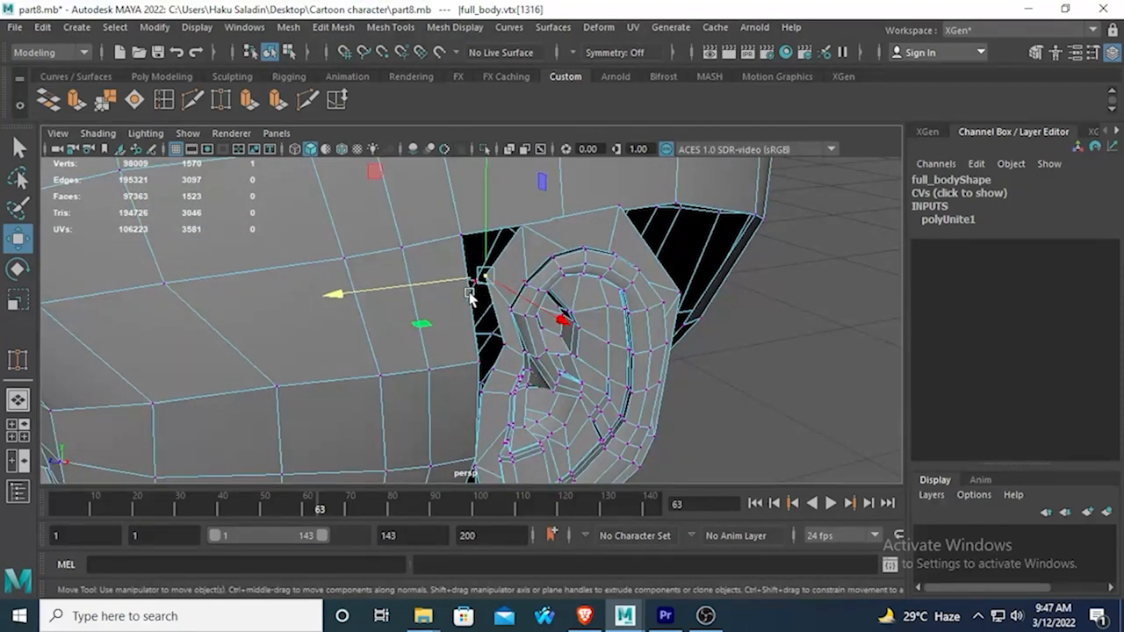
left_click(220, 101)
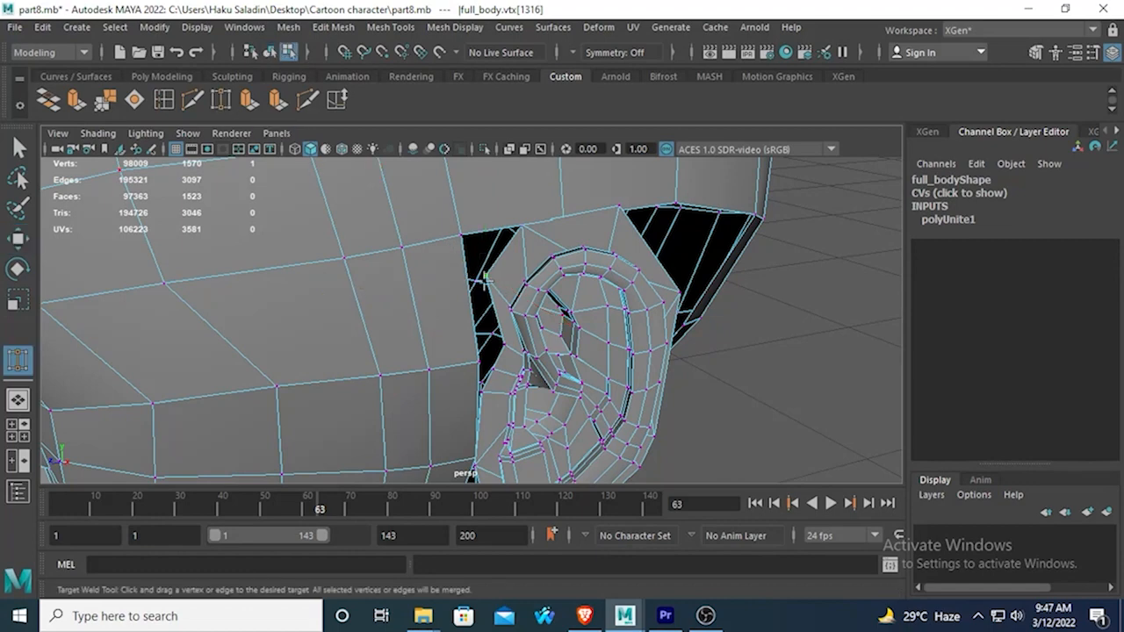
left_click_drag(455, 231, 455, 234)
left_click_drag(459, 335, 451, 396, "alt")
middle_click_drag(447, 395, 409, 284, "alt")
left_click_drag(409, 283, 366, 306, "alt")
middle_click_drag(425, 236, 413, 294, "alt")
left_click_drag(414, 293, 431, 273, "alt")
left_click_drag(460, 307, 454, 273, "alt")
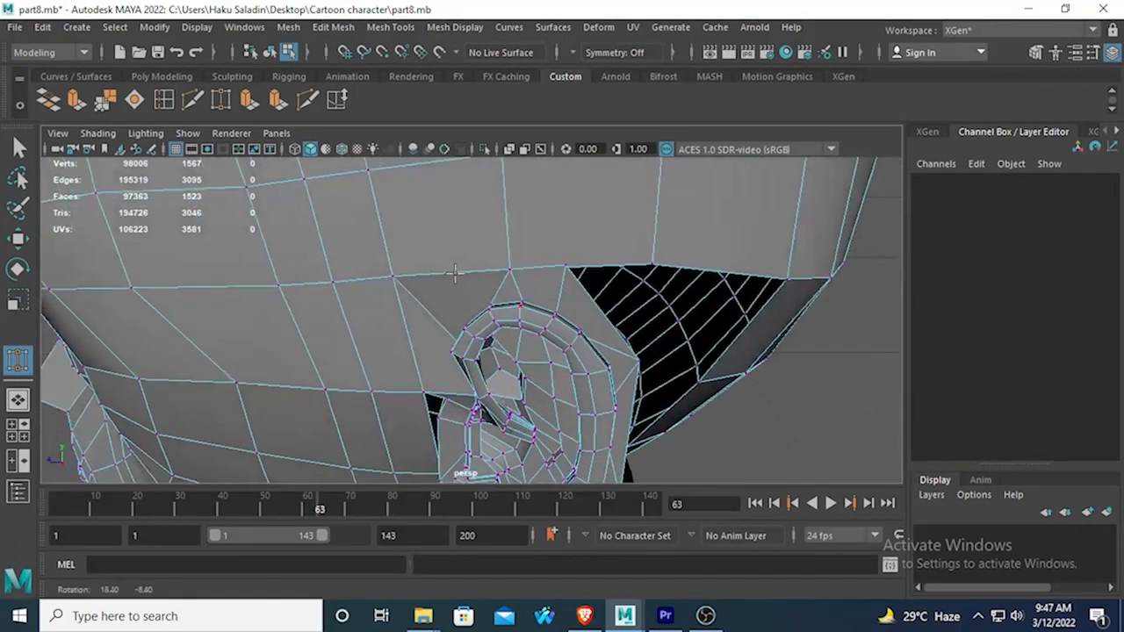
Target-weld the ear's top and rear border vertices to the vertices along the back edge of the head opening.
left_click_drag(665, 258, 539, 312)
left_click_drag(744, 297, 745, 296)
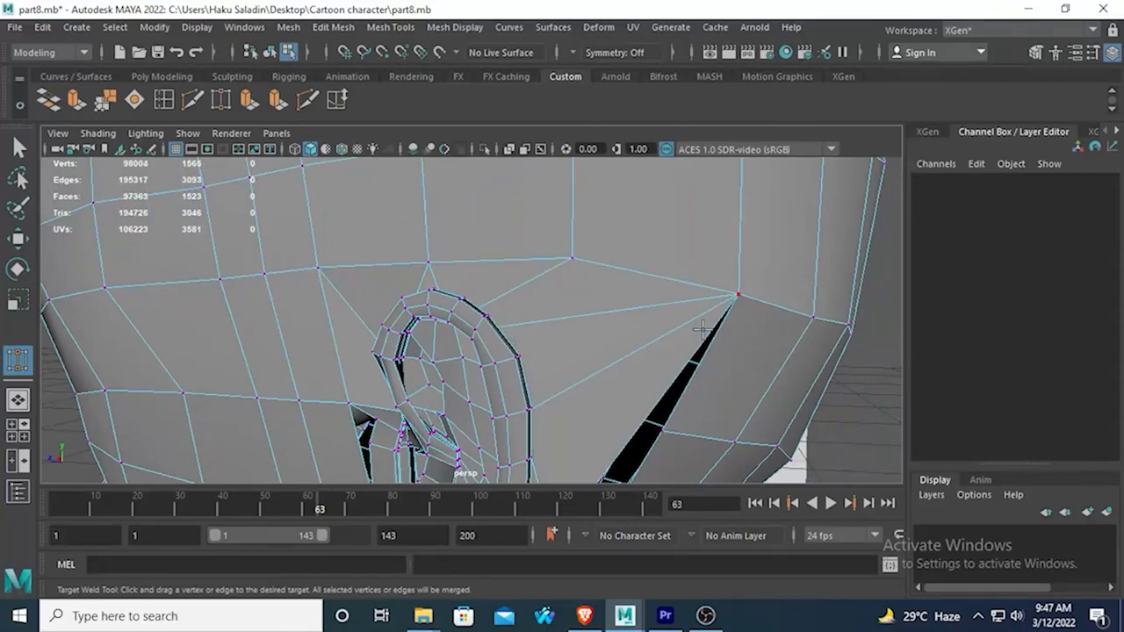
middle_click_drag(745, 297, 584, 251, "alt")
mouse_move(533, 298)
left_mouse_down()
mouse_move(477, 329)
mouse_move(485, 306)
mouse_move(542, 300)
left_mouse_up()
left_click_drag(541, 299, 399, 334, "alt")
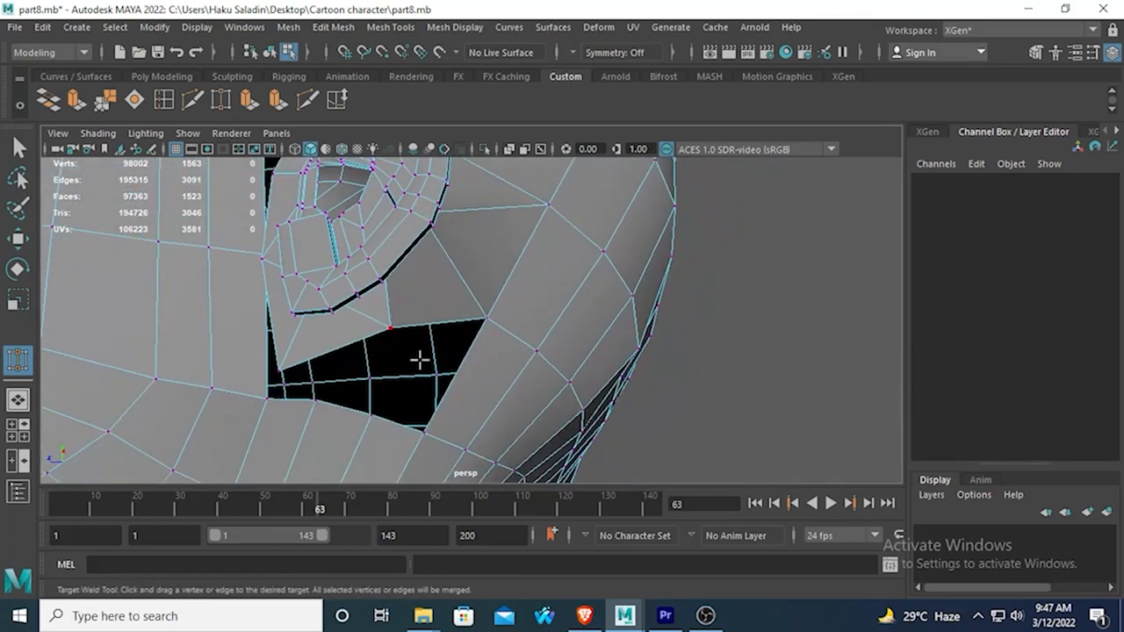
Target-weld the remaining border vertices below and in front of the ear to the head opening, closing the gaps.
left_click_drag(388, 416, 326, 377, "alt")
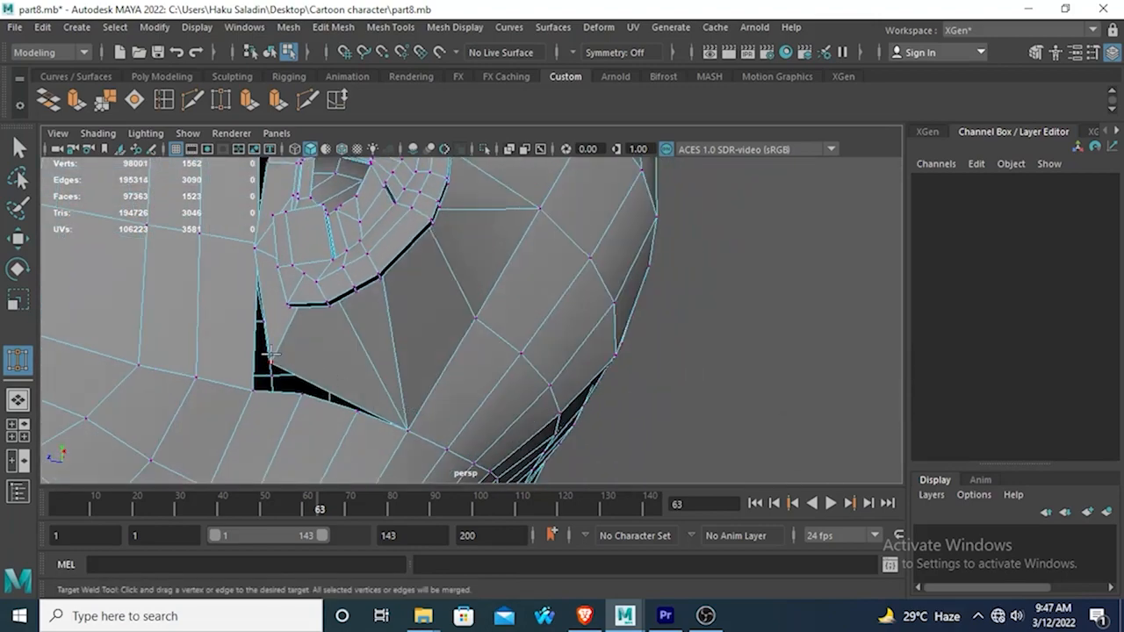
left_click_drag(360, 411, 360, 411)
left_click_drag(360, 411, 311, 299, "alt")
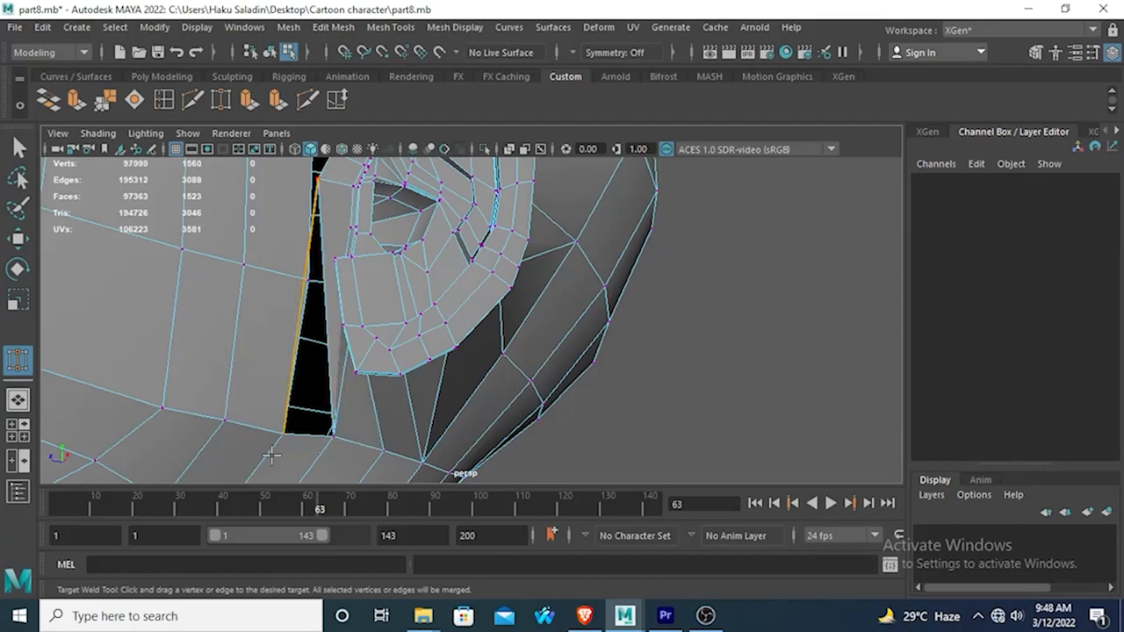
mouse_move(283, 313)
left_mouse_down("alt")
mouse_move(205, 318)
mouse_move(181, 263)
mouse_move(299, 348)
mouse_move(361, 342)
mouse_move(377, 301)
mouse_move(308, 328)
mouse_move(324, 260)
mouse_move(311, 351)
mouse_move(354, 300)
left_mouse_up("alt")
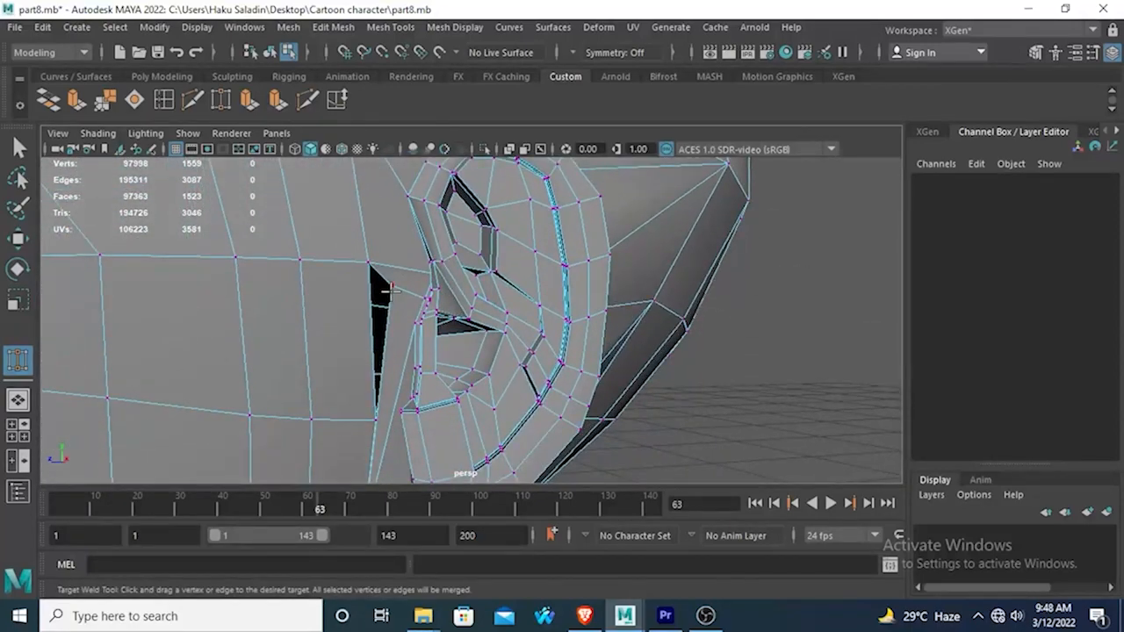
mouse_move(374, 414)
left_mouse_down("alt")
mouse_move(281, 356)
mouse_move(318, 326)
mouse_move(272, 331)
mouse_move(285, 339)
left_mouse_up("alt")
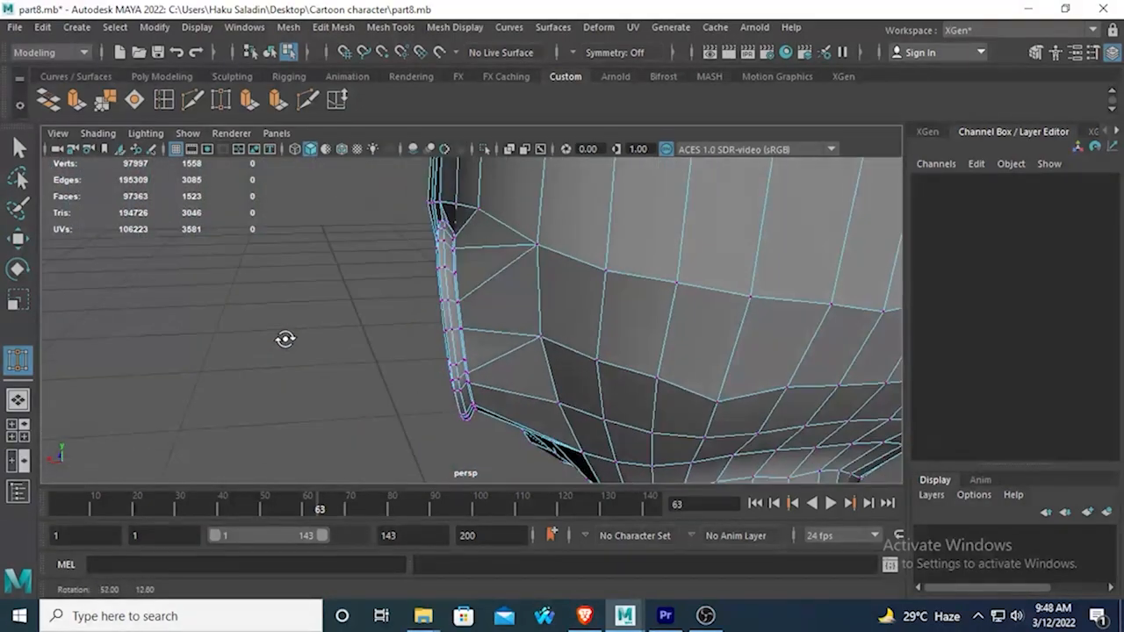
Inspect the welded ear from several angles in the smooth preview, then return the body mesh to its unsmoothed display.
key("3")
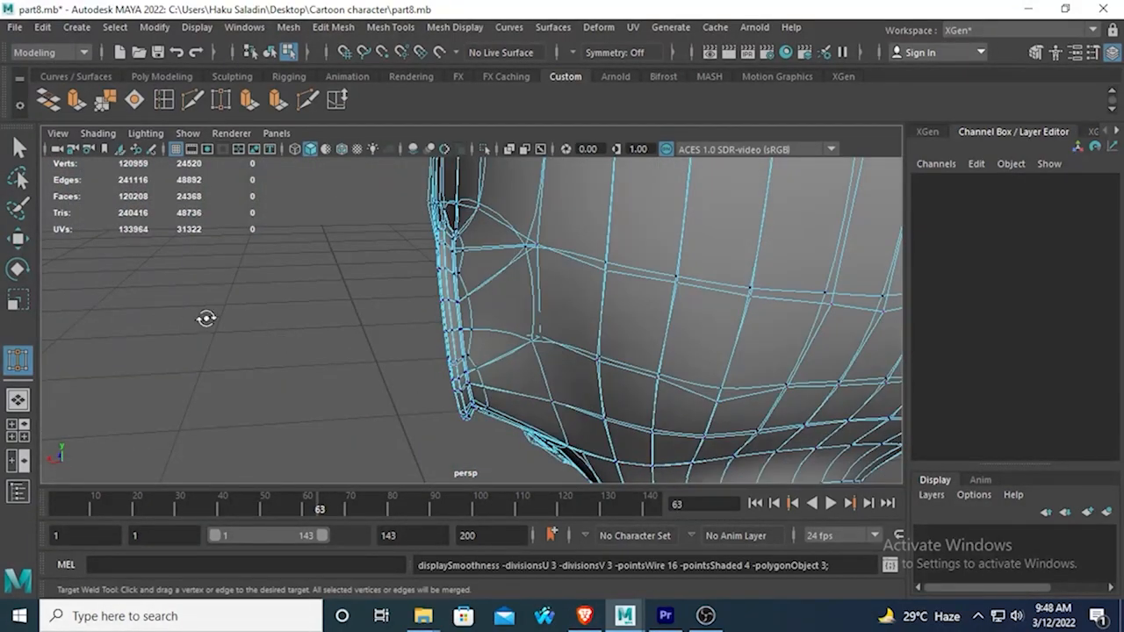
left_click_drag(206, 319, 502, 268, "alt")
right_click_drag(493, 257, 573, 136)
left_click_drag(600, 238, 571, 351, "alt")
right_click_drag(572, 351, 509, 369, "alt")
mouse_move(509, 369)
left_mouse_down("alt")
mouse_move(564, 316)
mouse_move(520, 369)
left_mouse_up("alt")
right_click_drag(520, 368, 562, 374, "alt")
left_click_drag(562, 374, 657, 334, "alt")
middle_click_drag(569, 337, 566, 274, "alt")
left_click_drag(516, 281, 439, 261, "alt")
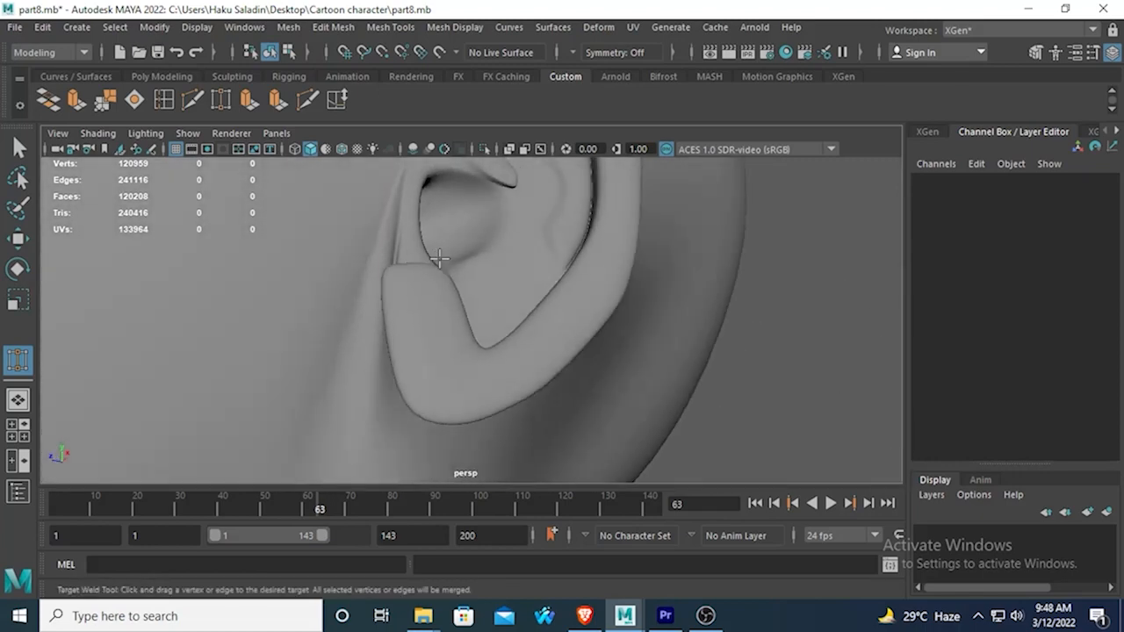
right_click_drag(299, 294, 233, 305, "alt")
left_click(263, 320)
right_click_drag(370, 370, 433, 351, "alt")
left_click_drag(433, 351, 359, 377, "alt")
key("1")
left_click_drag(407, 321, 447, 373, "alt")
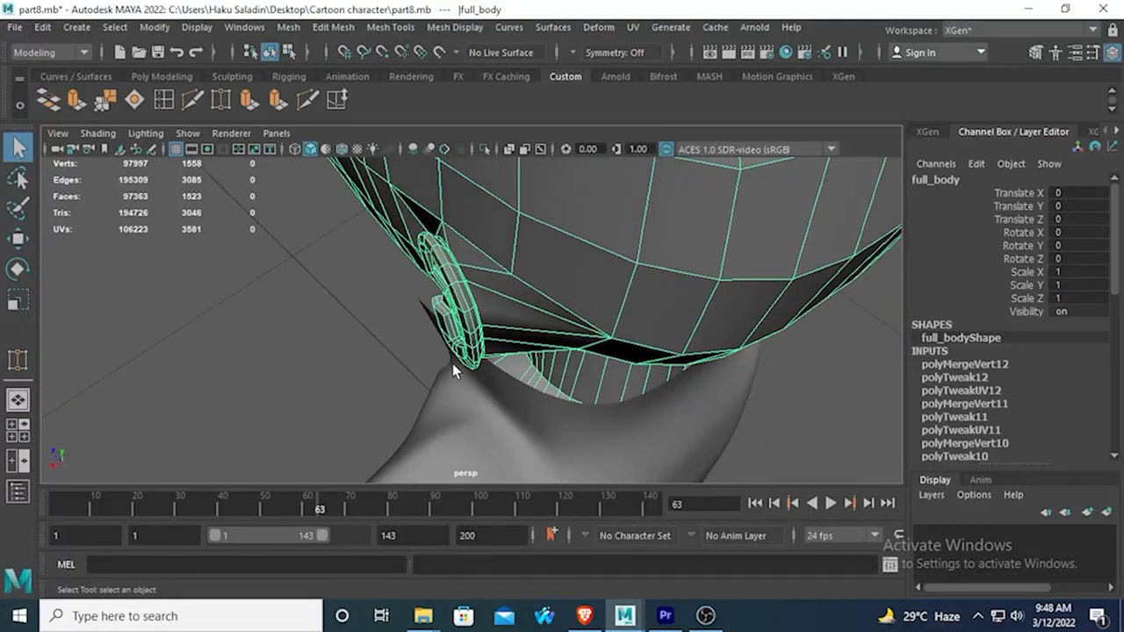
Try to insert an edge loop through the faces joining the back of the ear to the head.
left_click_drag(506, 324, 486, 266, "alt")
right_click_drag(475, 161, 411, 171)
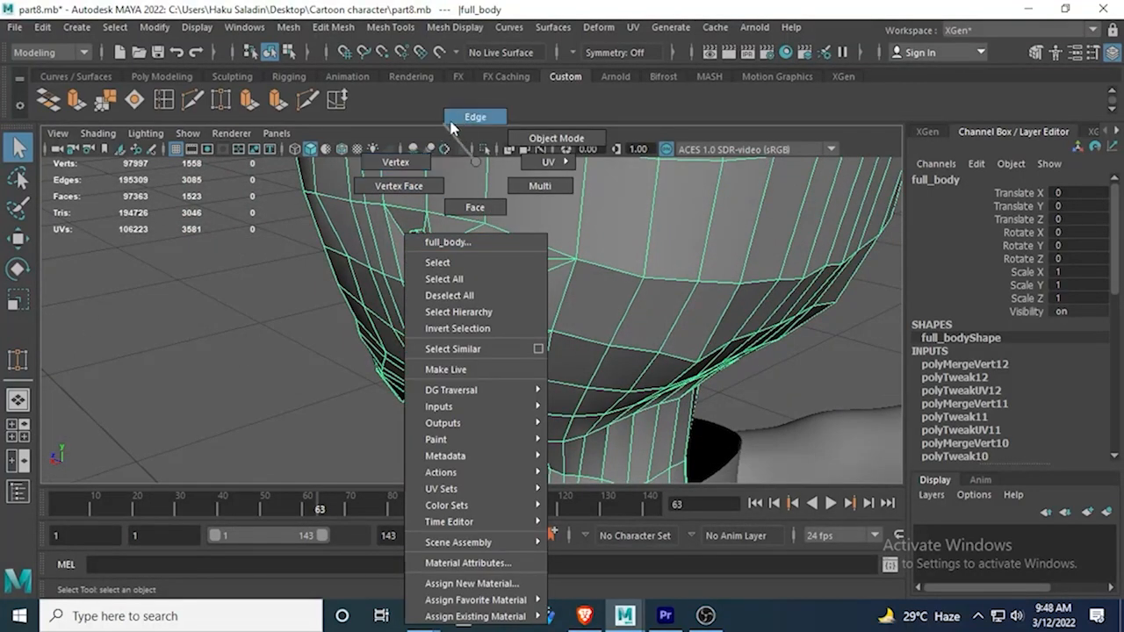
right_click_drag(452, 127, 456, 121)
left_click(164, 100)
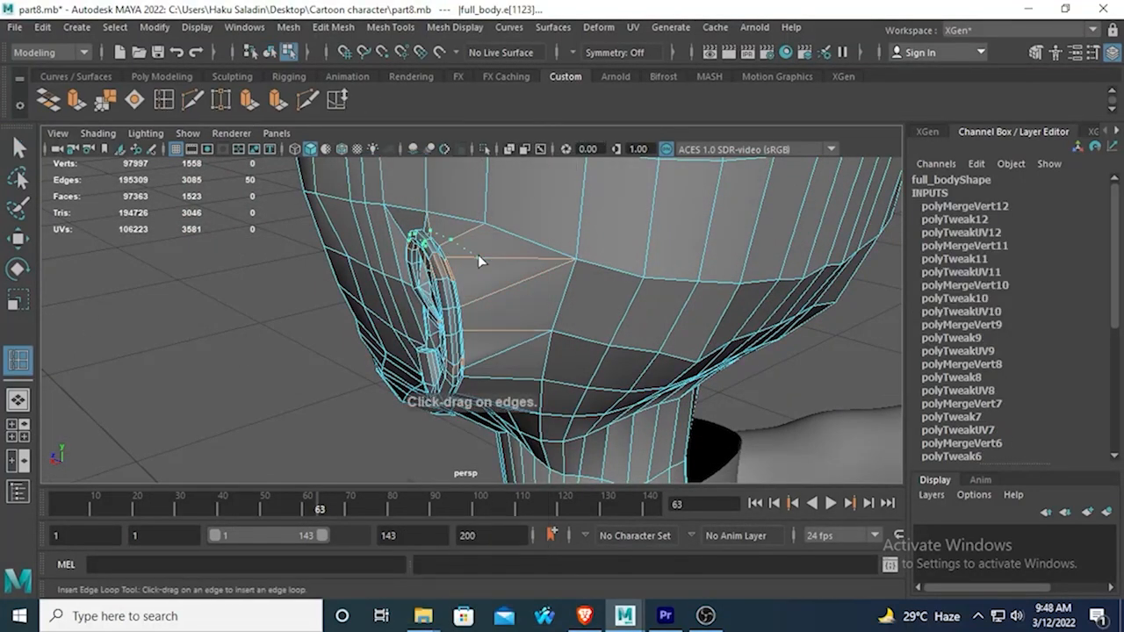
left_click(487, 261)
mouse_move(487, 260)
left_mouse_down("alt")
mouse_move(445, 342)
mouse_move(652, 310)
mouse_move(609, 346)
mouse_move(547, 311)
mouse_move(532, 369)
mouse_move(381, 325)
mouse_move(252, 266)
mouse_move(439, 293)
mouse_move(264, 349)
left_mouse_up("alt")
key("ctrl+z")
Try to insert an edge loop above the ear from inside the head, and undo it.
key("4")
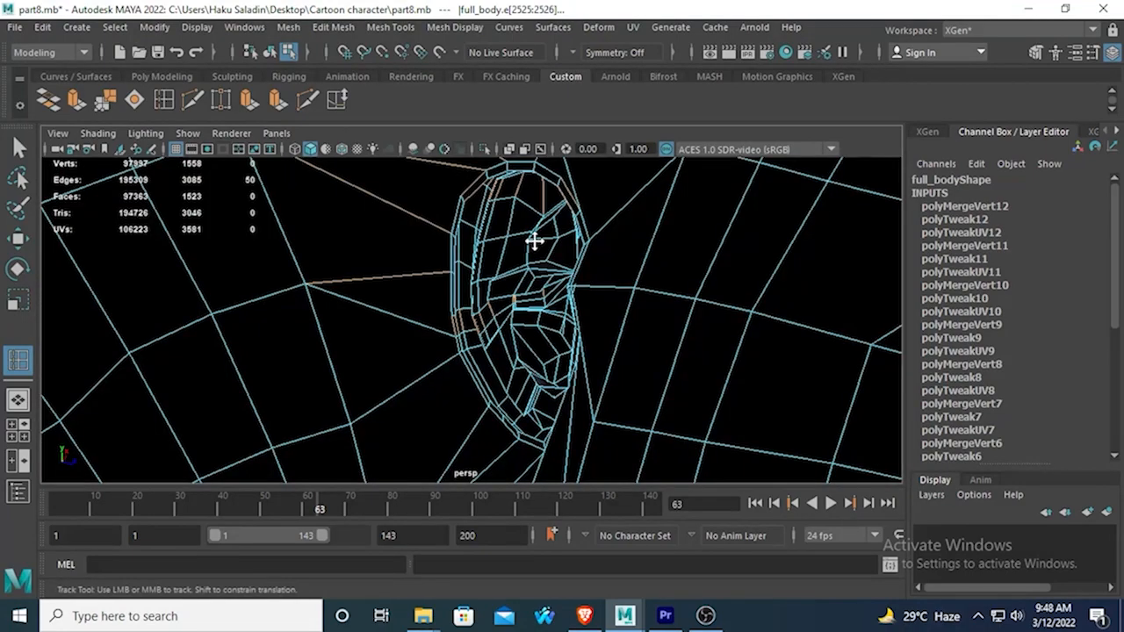
middle_click_drag(535, 240, 532, 298, "alt")
left_click(444, 242)
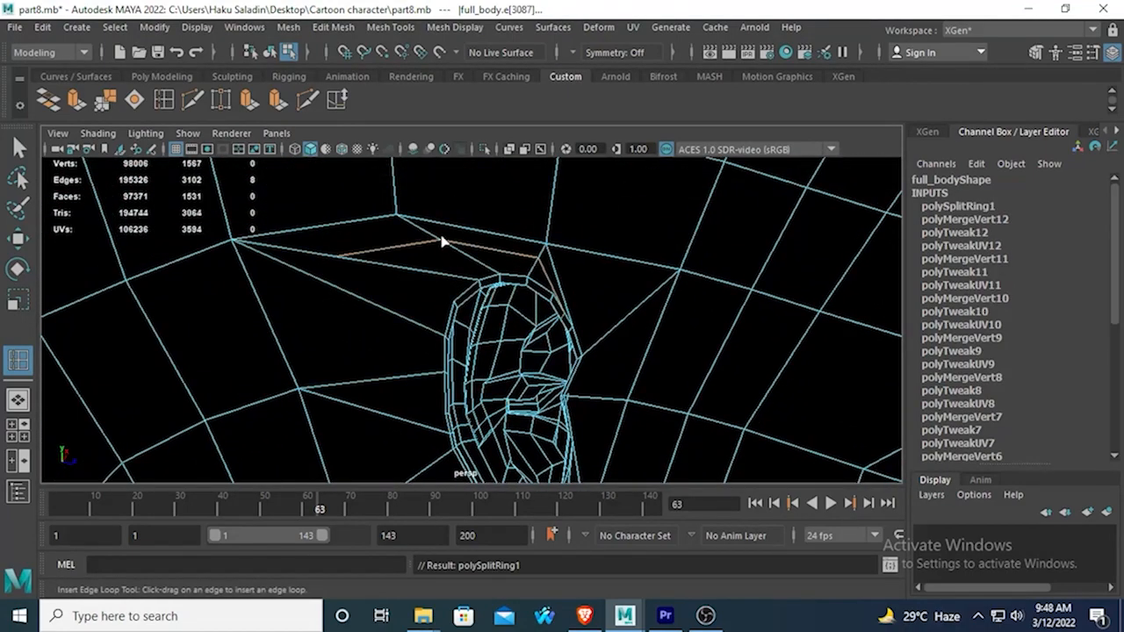
left_click_drag(489, 279, 467, 265, "alt")
key("ctrl+z")
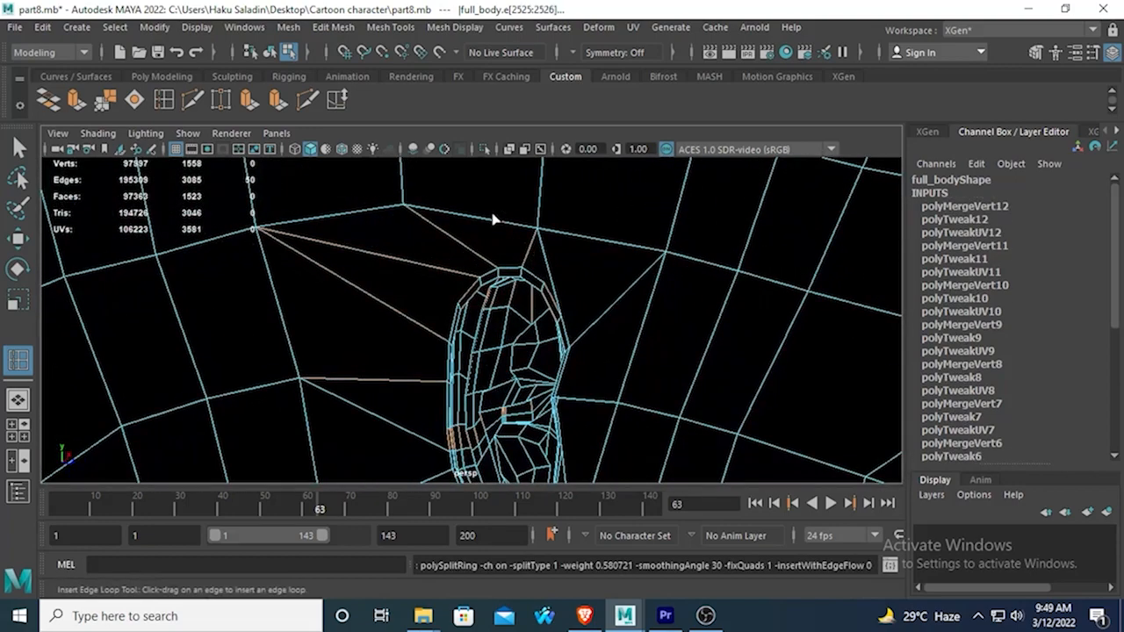
Compare the smoothed and unsmoothed display of the ear's junction with the head.
key("3")
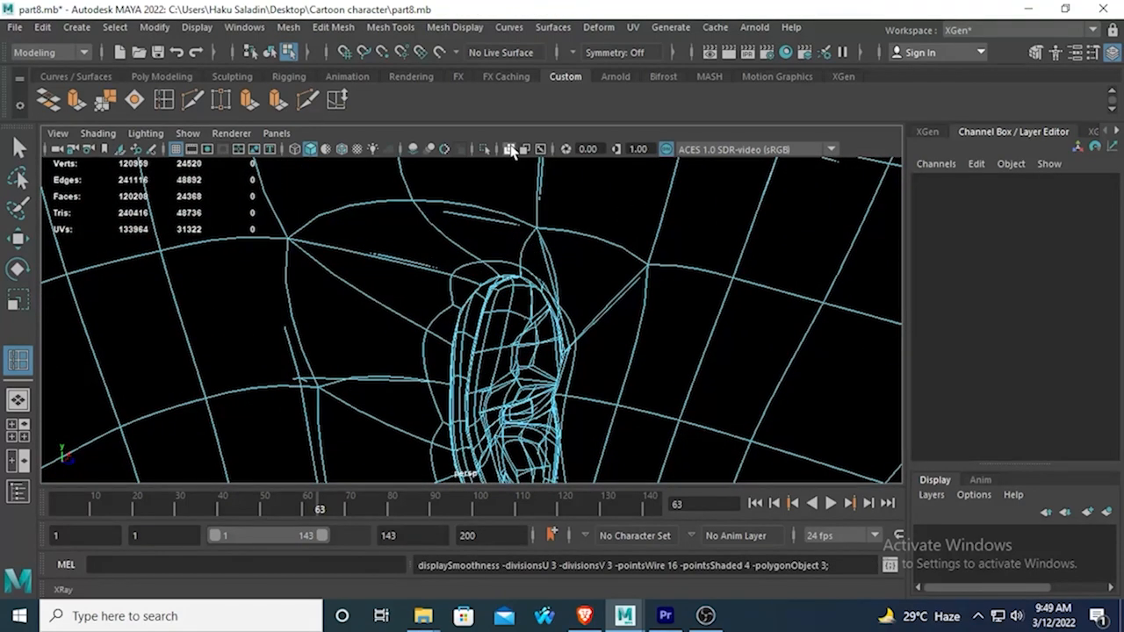
key("1")
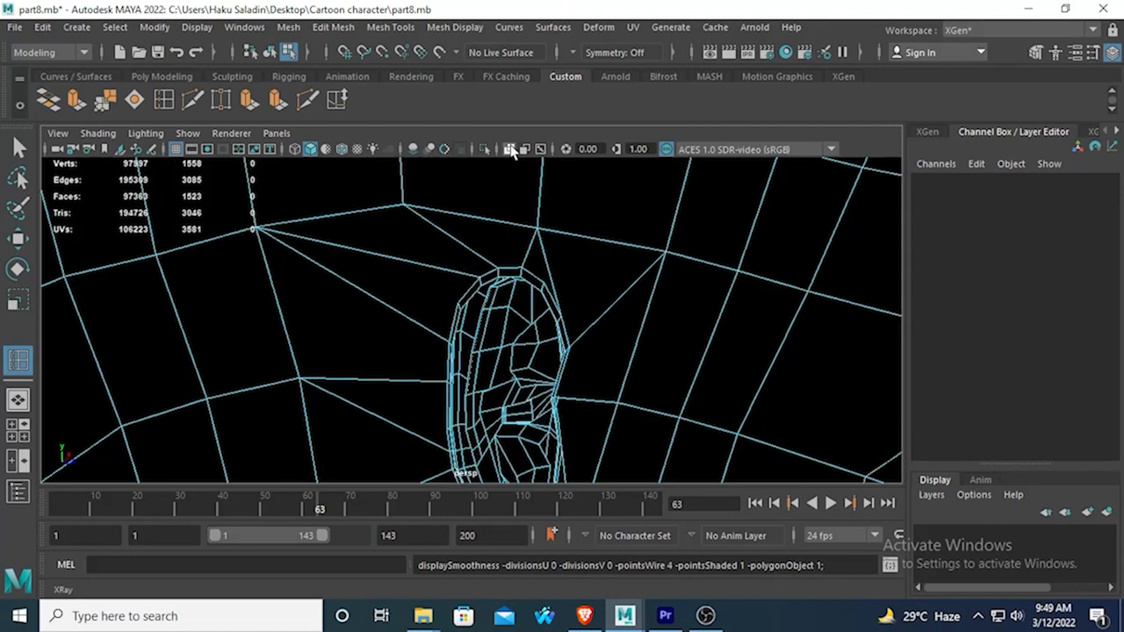
mouse_move(509, 228)
left_mouse_down("alt")
mouse_move(504, 301)
mouse_move(353, 273)
mouse_move(321, 356)
mouse_move(343, 322)
mouse_move(331, 308)
mouse_move(94, 272)
mouse_move(134, 294)
mouse_move(271, 293)
mouse_move(329, 286)
mouse_move(319, 266)
mouse_move(338, 246)
left_mouse_up("alt")
scroll(367, 257, "up", 3)
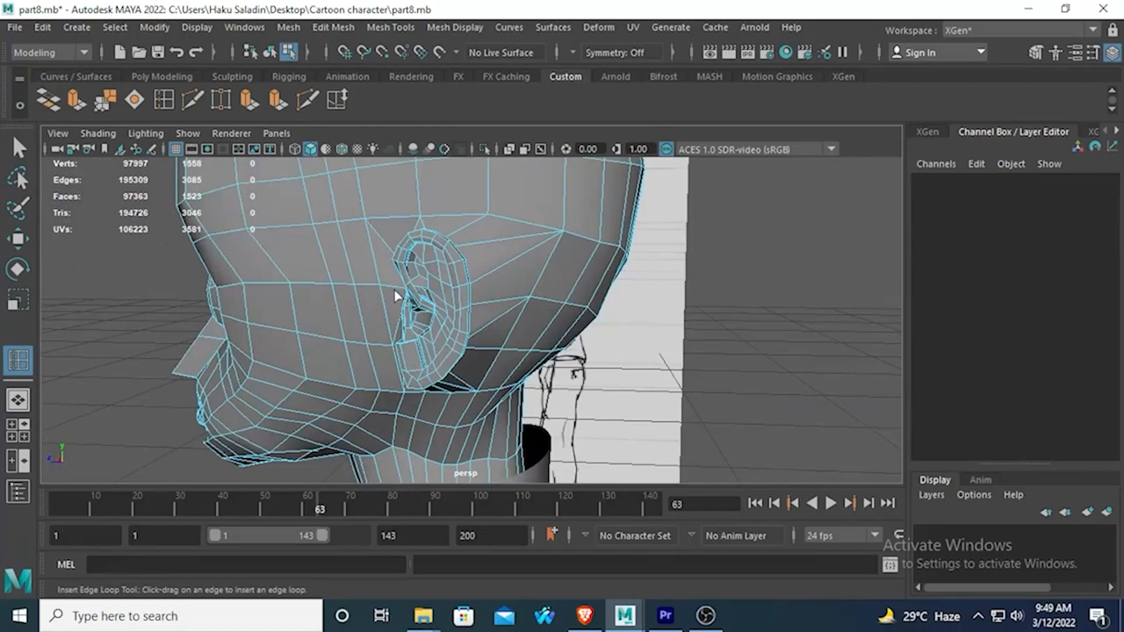
Try moving the head vertices behind the ear closer to its rear border, and undo the moves.
left_click_drag(463, 345, 448, 315, "alt")
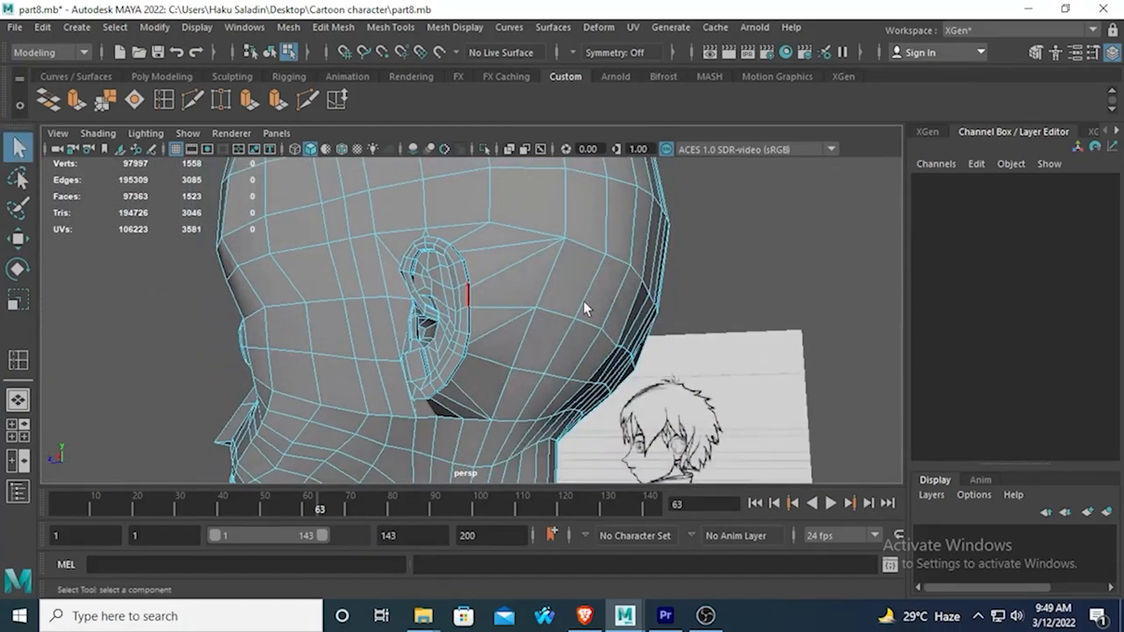
right_click_drag(565, 239, 487, 182)
left_click(488, 222)
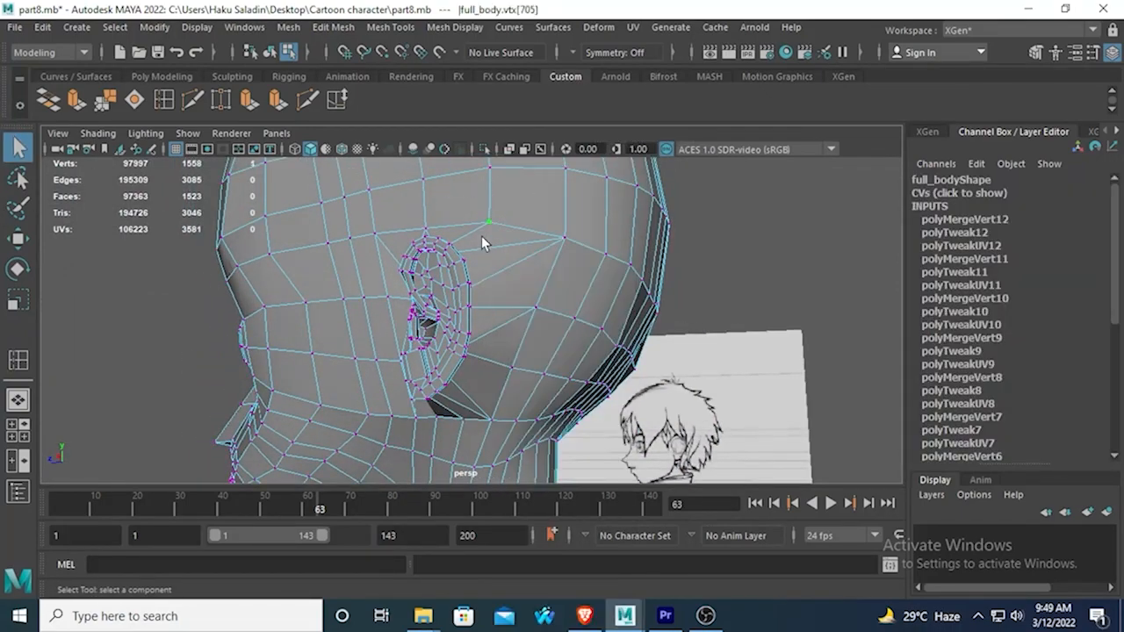
left_click_drag(440, 298, 494, 262, "alt")
left_click(563, 235)
key("w")
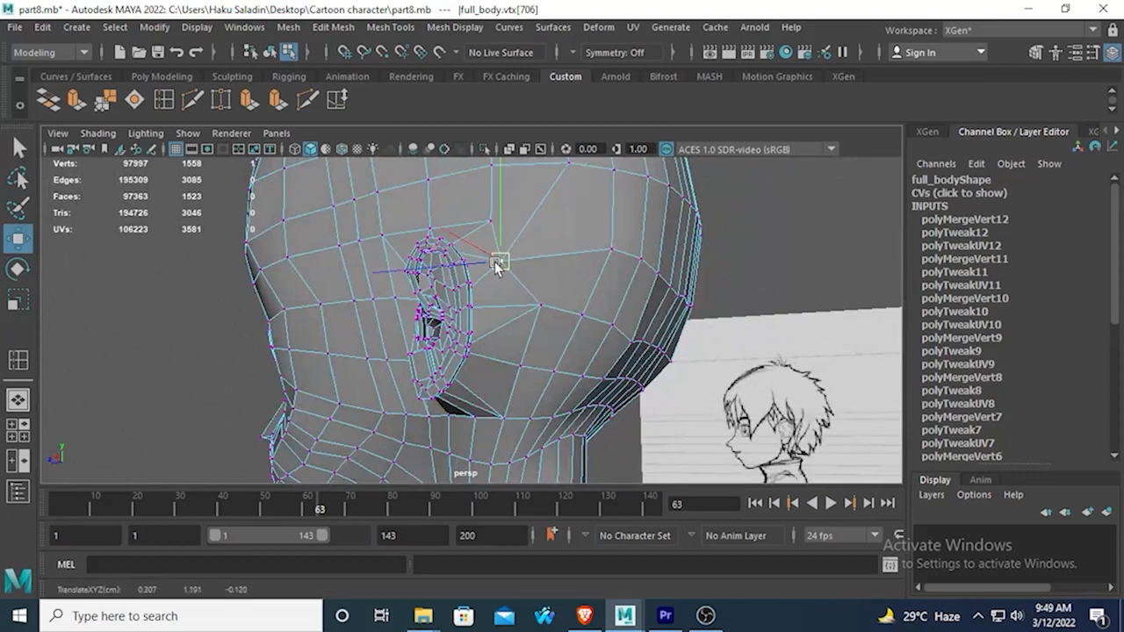
left_click(535, 308)
left_click_drag(494, 318, 641, 375, "alt")
key("ctrl+z")
Examine the ear's attachment to the head in the smooth preview, then view the unsmoothed mesh from behind.
left_click_drag(433, 299, 477, 211, "alt")
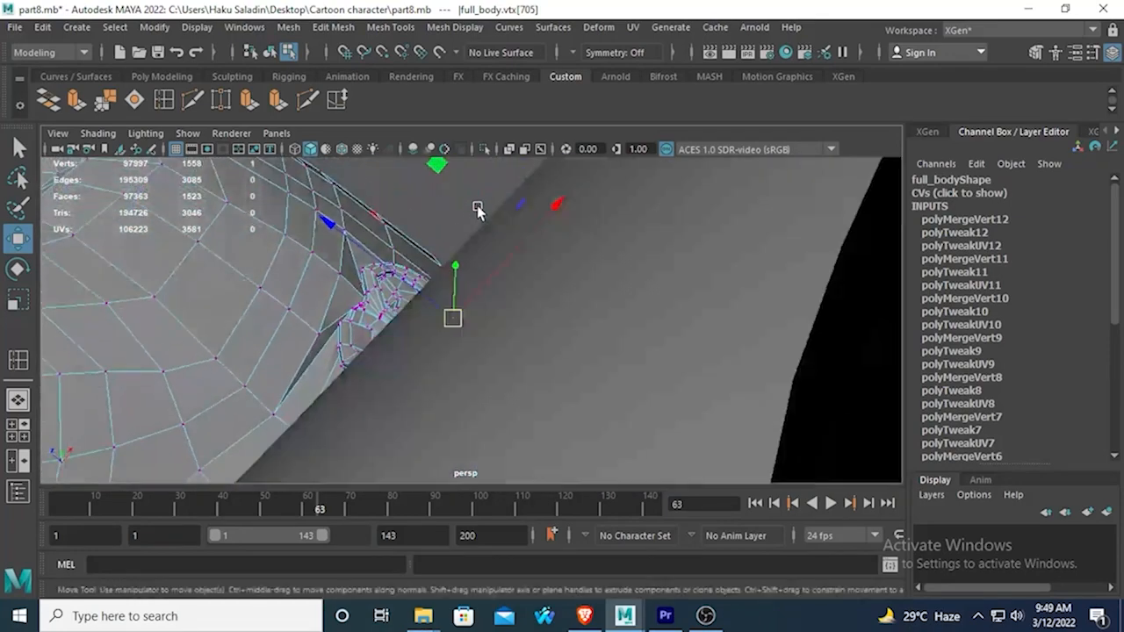
key("3")
left_click_drag(237, 329, 226, 373, "alt")
left_click_drag(217, 316, 370, 382, "alt")
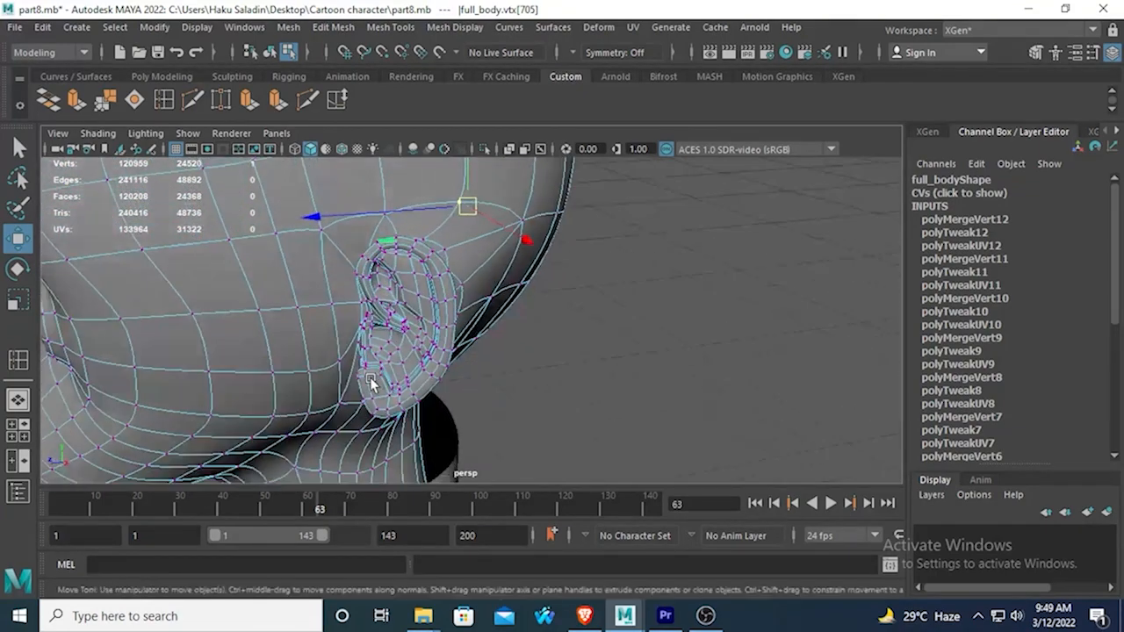
key("1")
left_click_drag(342, 424, 284, 442, "alt")
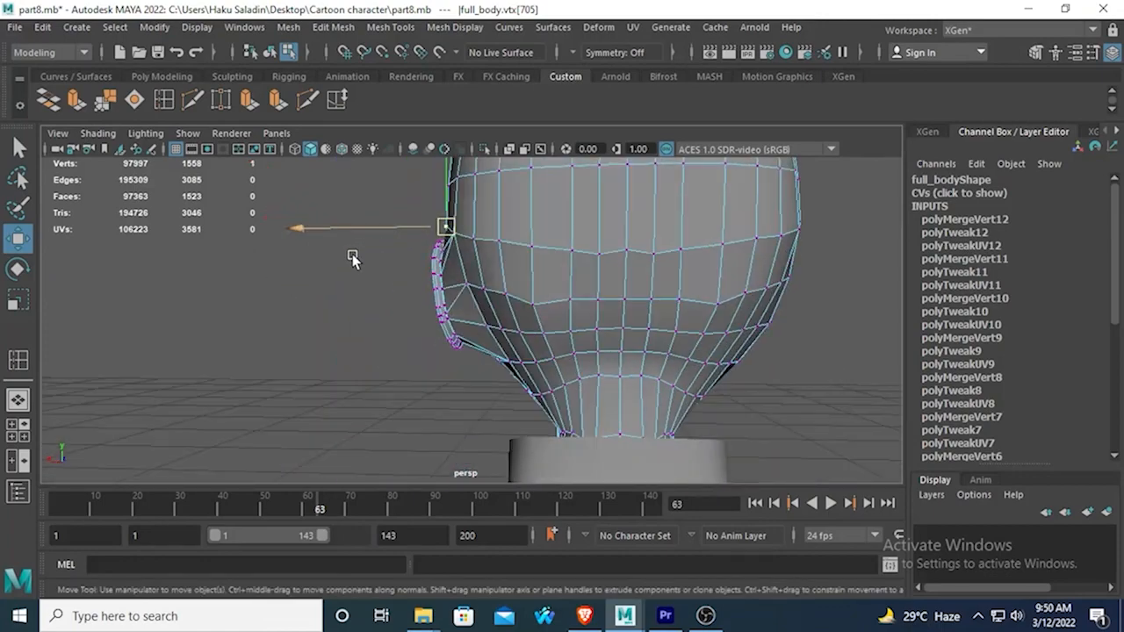
Select the ear's vertices without the neighbouring head vertices and rotate the ear to follow the side of the head.
left_click_drag(349, 214, 463, 383)
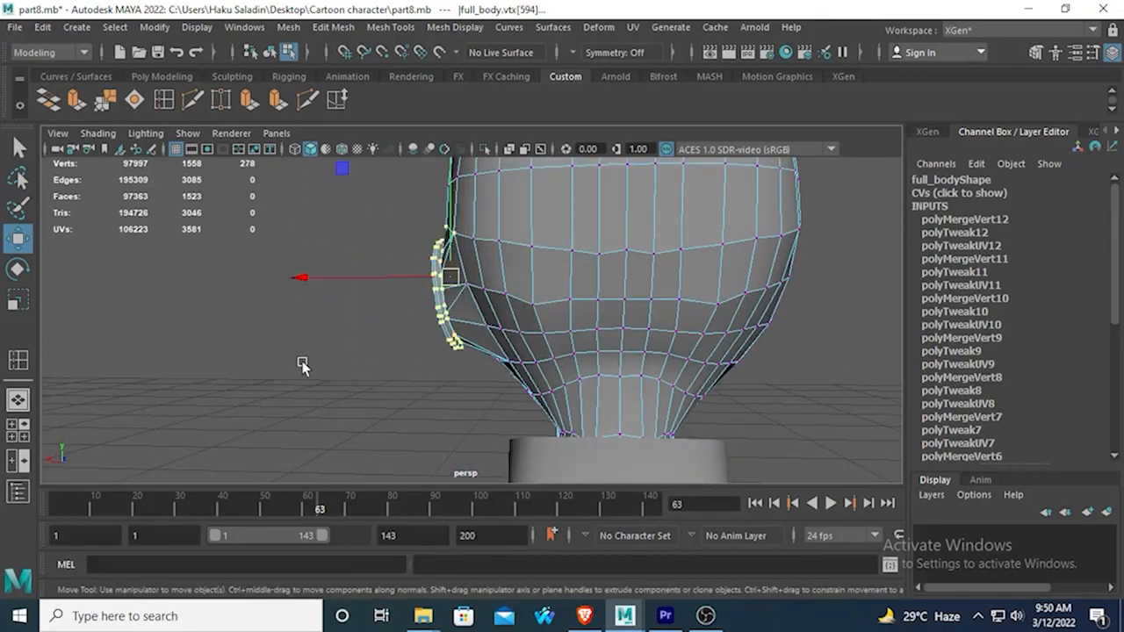
left_click_drag(301, 366, 295, 294, "alt")
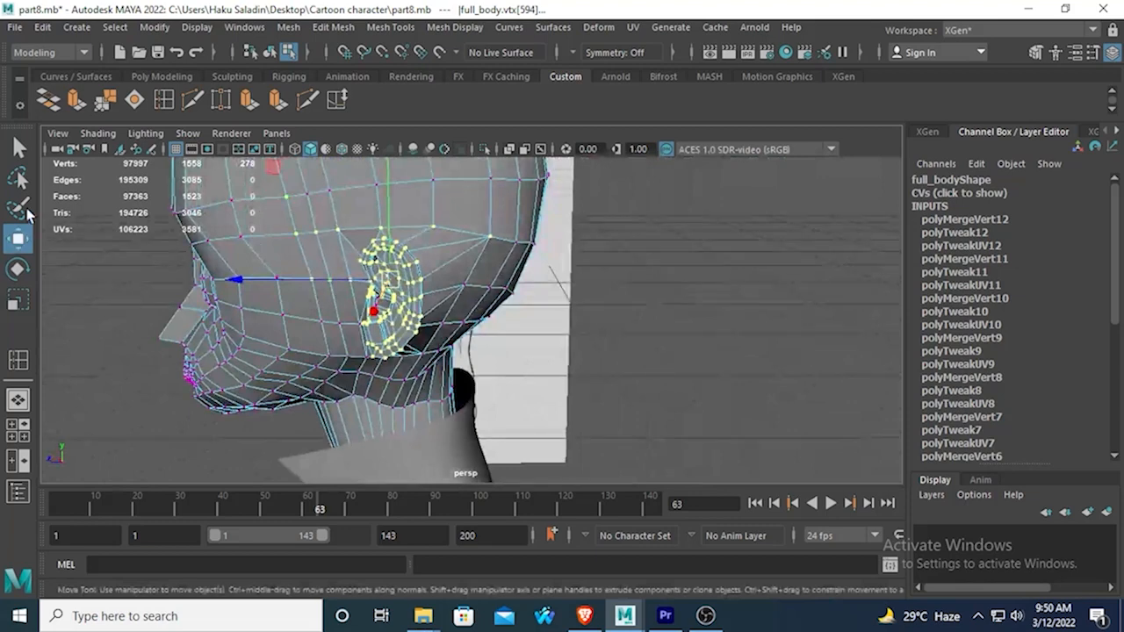
key("q")
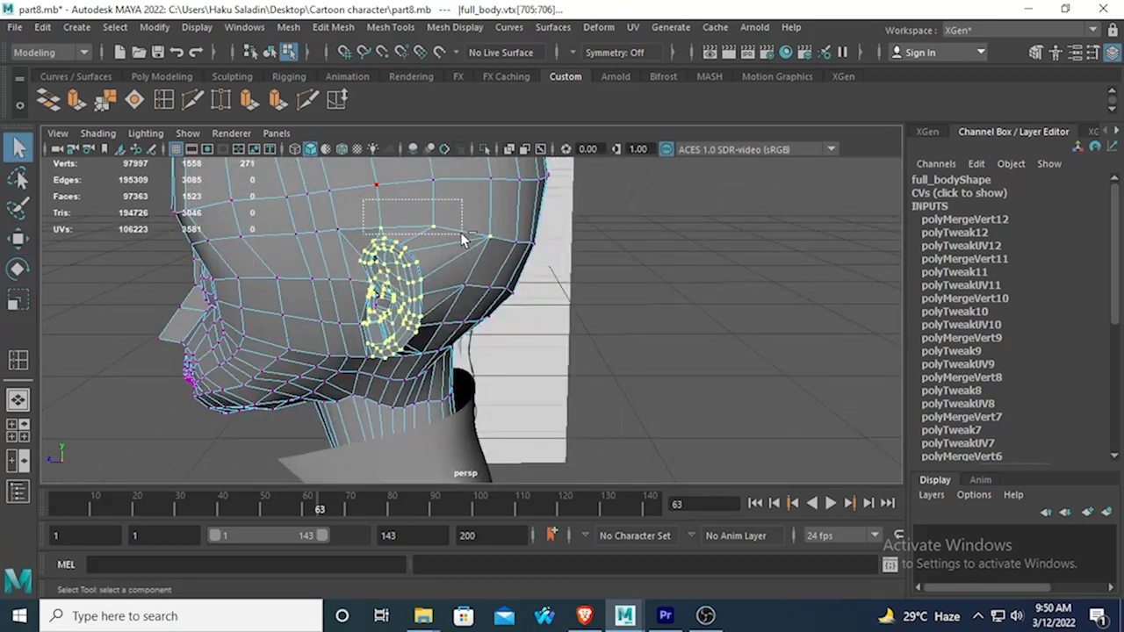
left_click_drag(514, 257, 39, 215, "alt")
left_click(18, 269)
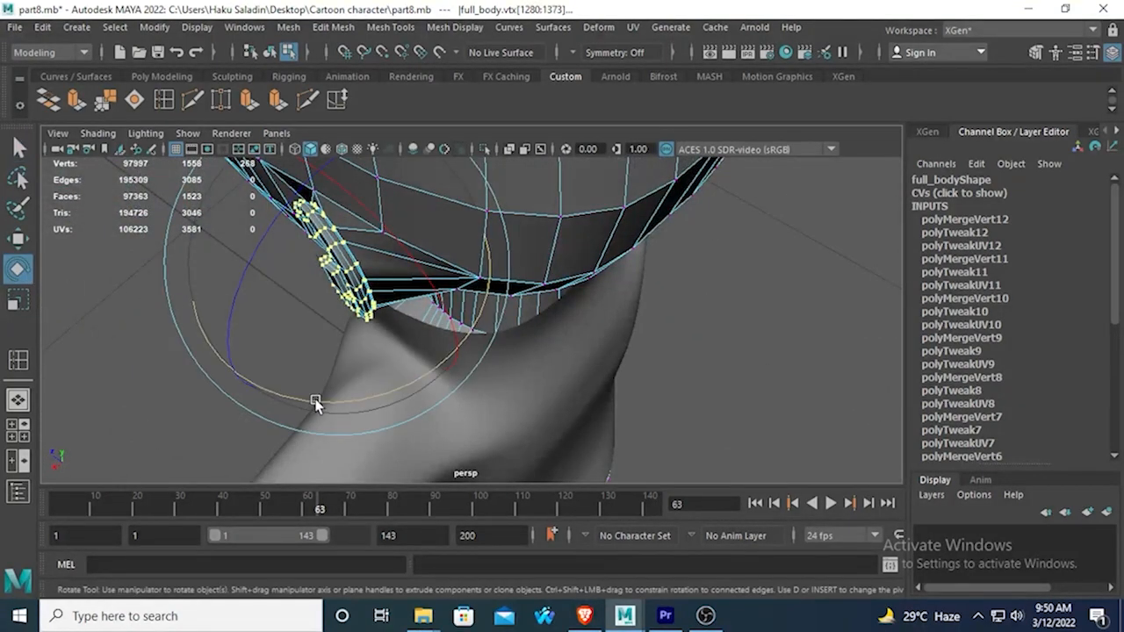
left_click_drag(313, 401, 578, 301)
Adjust the ear's position beside the head, fine-tune its rotation, and clear the selection.
left_click(18, 238)
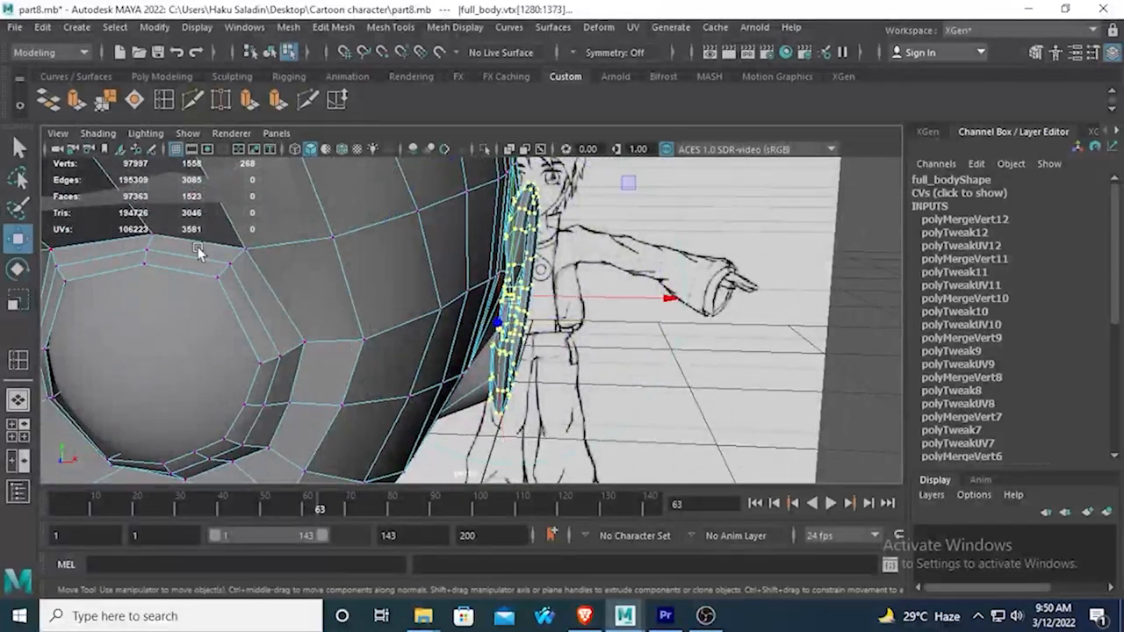
mouse_move(360, 268)
left_mouse_down("alt")
mouse_move(287, 299)
mouse_move(260, 295)
left_mouse_up("alt")
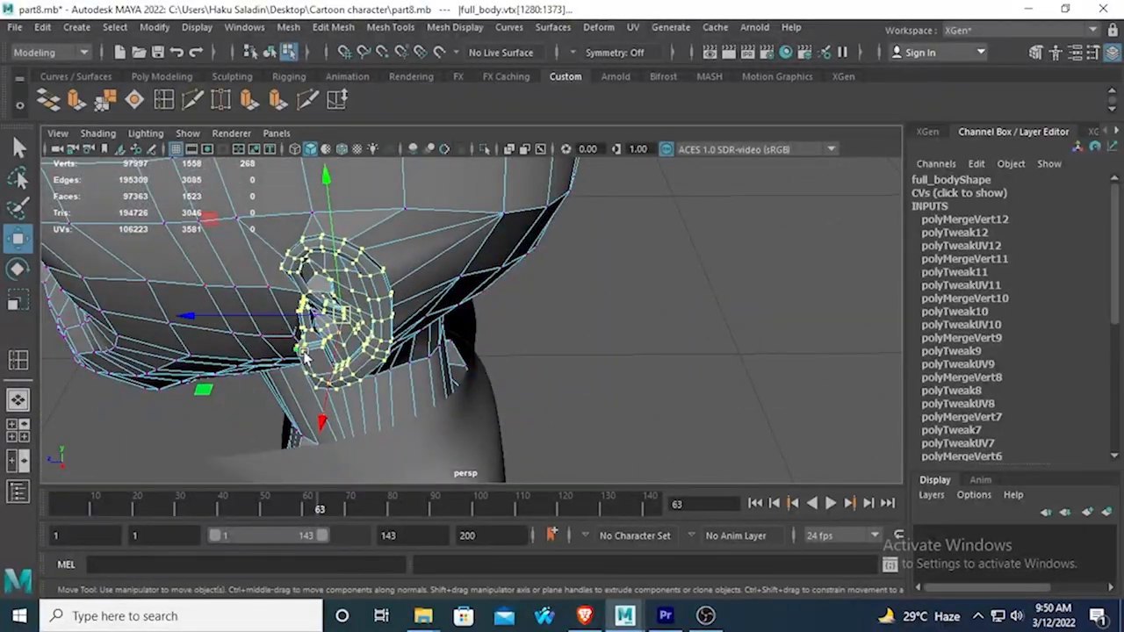
mouse_move(322, 417)
left_mouse_down()
mouse_move(435, 352)
mouse_move(632, 305)
mouse_move(504, 381)
mouse_move(439, 369)
mouse_move(337, 277)
mouse_move(326, 296)
mouse_move(243, 302)
mouse_move(236, 272)
left_mouse_up()
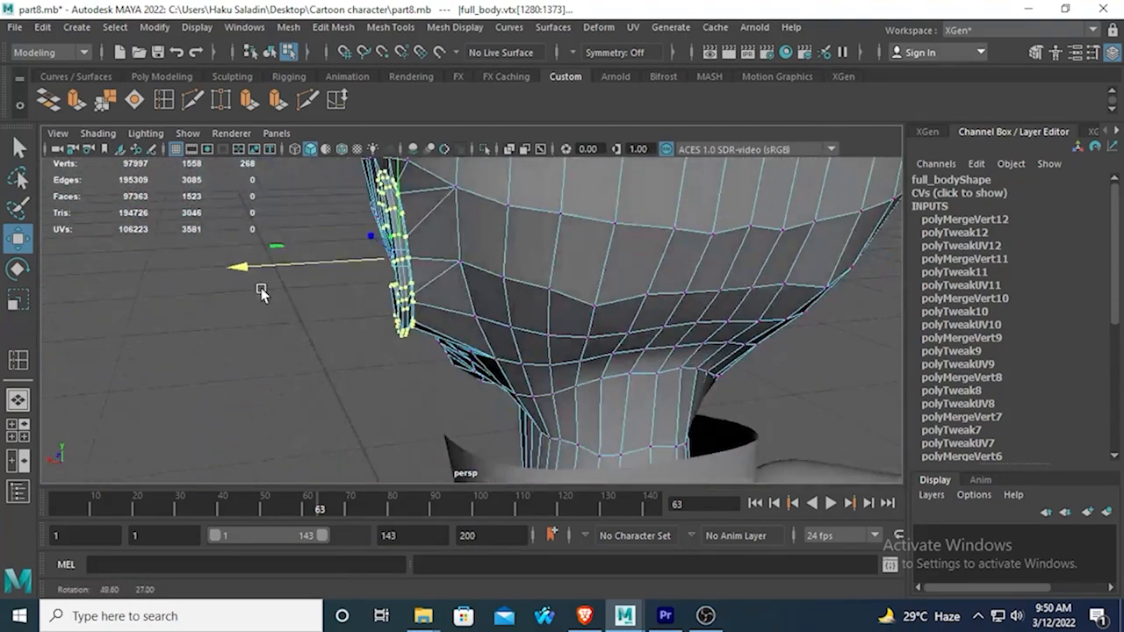
key("e")
mouse_move(378, 299)
left_mouse_down()
mouse_move(707, 283)
mouse_move(567, 270)
mouse_move(472, 302)
left_mouse_up()
left_click_drag(446, 325, 470, 193, "alt")
left_click(572, 290)
Move the head vertices behind the ear forward, closer to its rear border.
left_click_drag(512, 244, 507, 207, "alt")
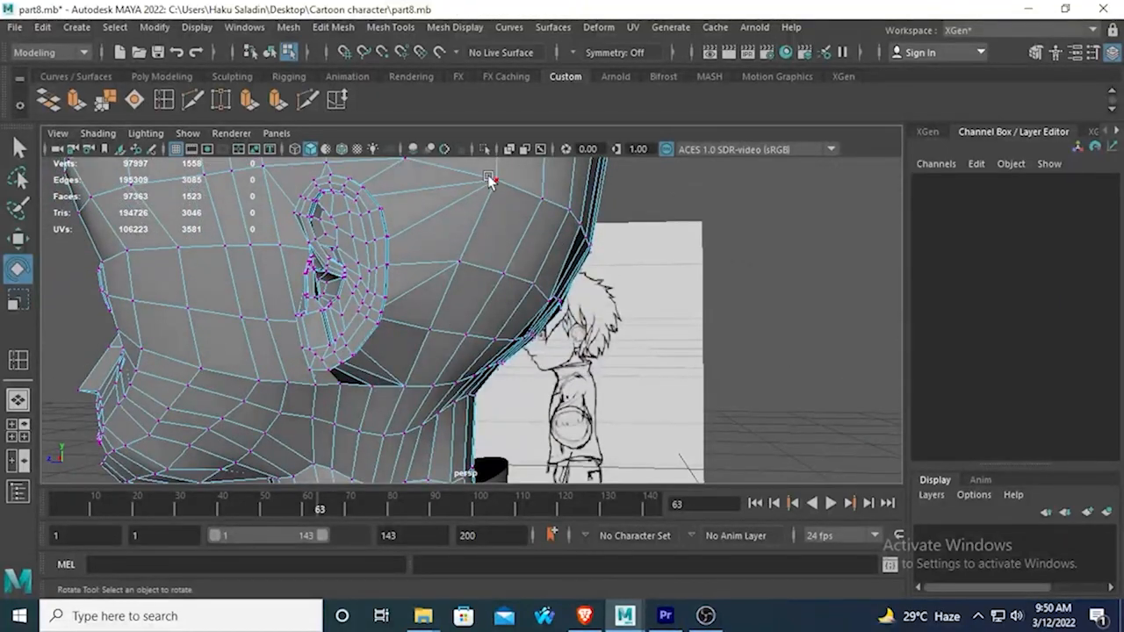
left_click(495, 179)
key("w")
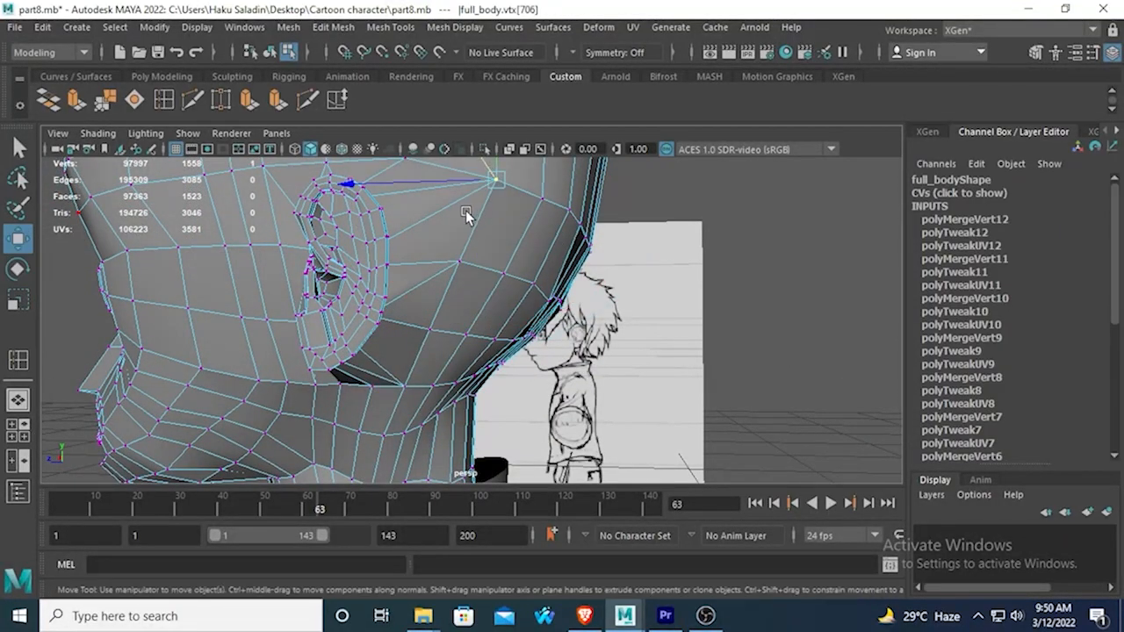
left_click_drag(467, 216, 436, 271, "alt")
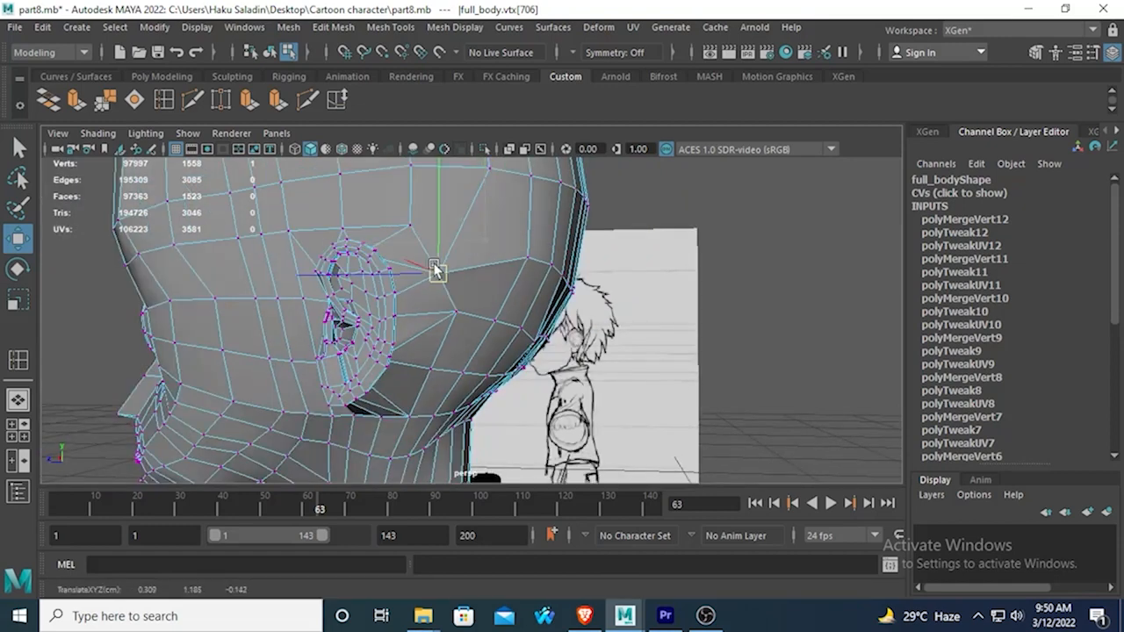
left_click(454, 310)
left_click_drag(454, 310, 441, 315)
left_click(429, 373)
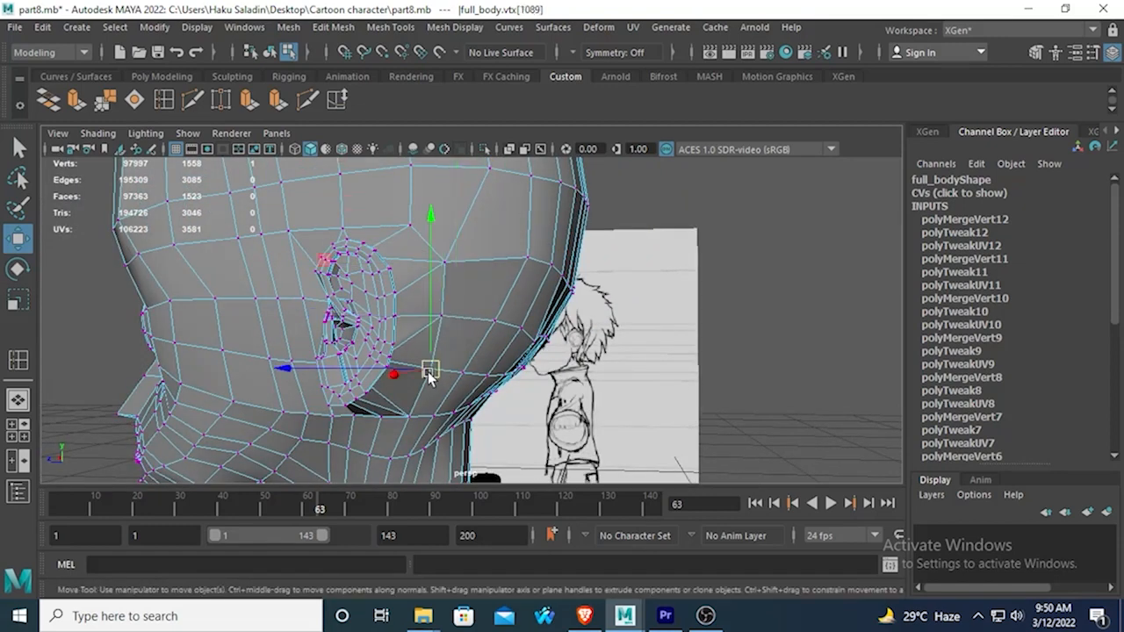
left_click_drag(430, 373, 426, 369)
Reposition the head vertices below and behind the earlobe to even out the surrounding faces.
left_click(400, 428)
scroll(401, 426, "up", 3)
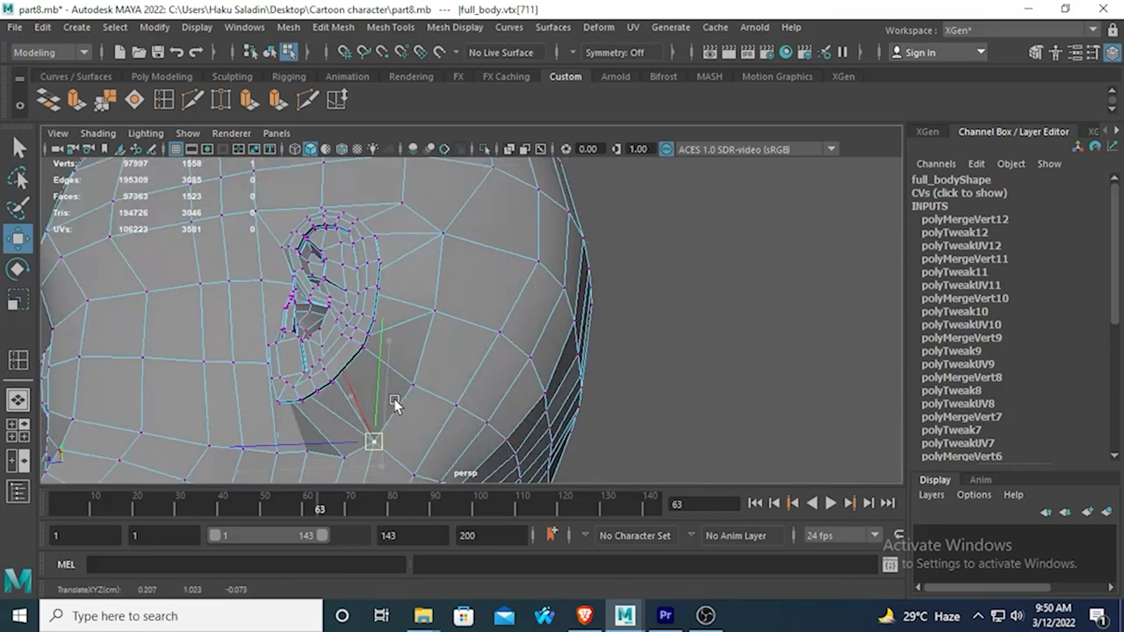
left_click_drag(393, 417, 244, 414, "alt")
left_click(401, 407)
left_click(454, 303)
left_click_drag(440, 331, 444, 312, "alt")
left_click(471, 351)
scroll(472, 351, "down", 2)
left_click_drag(474, 350, 544, 357)
Examine the ear's junction with the head in the smooth preview from above and behind.
key("3")
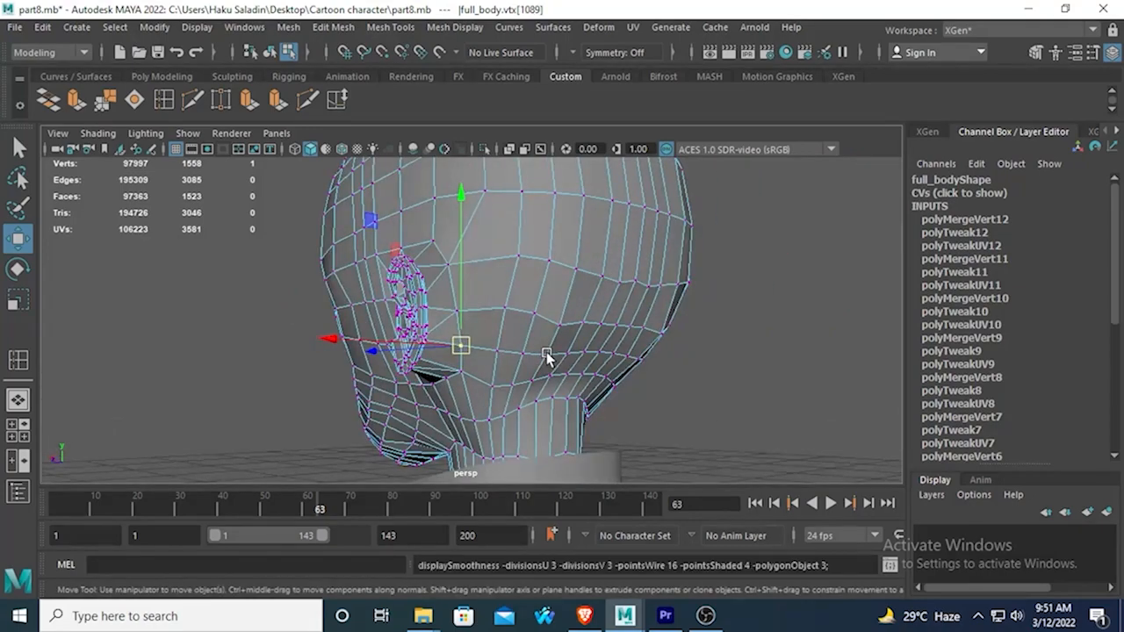
left_click_drag(351, 237, 577, 315, "alt")
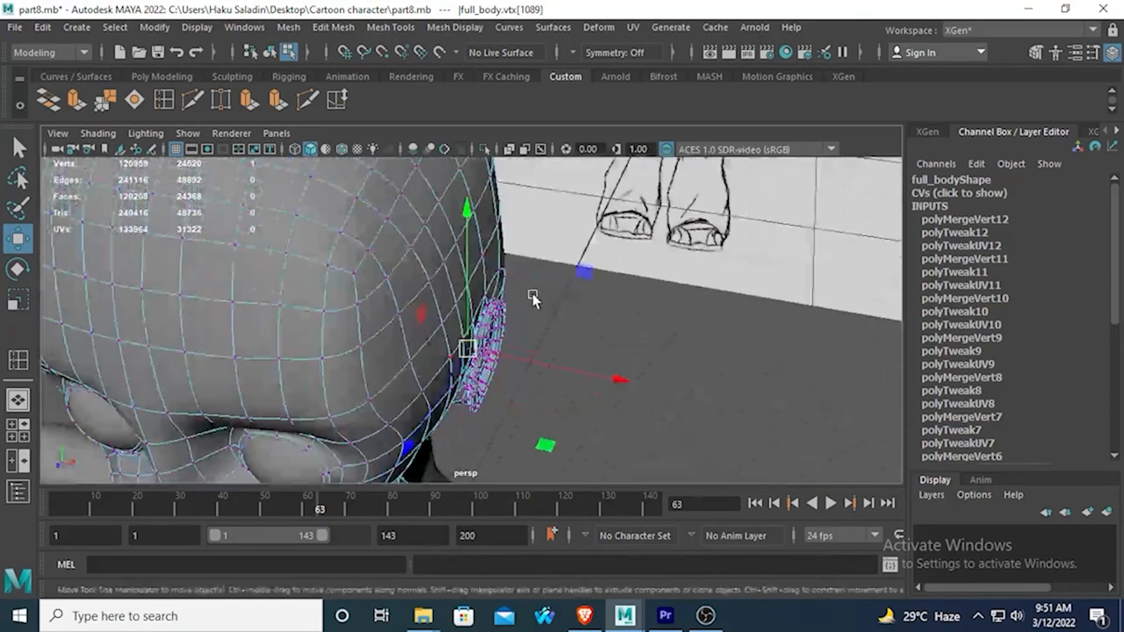
right_click_drag(502, 163, 579, 139)
left_click(663, 303)
left_click_drag(659, 306, 365, 353, "alt")
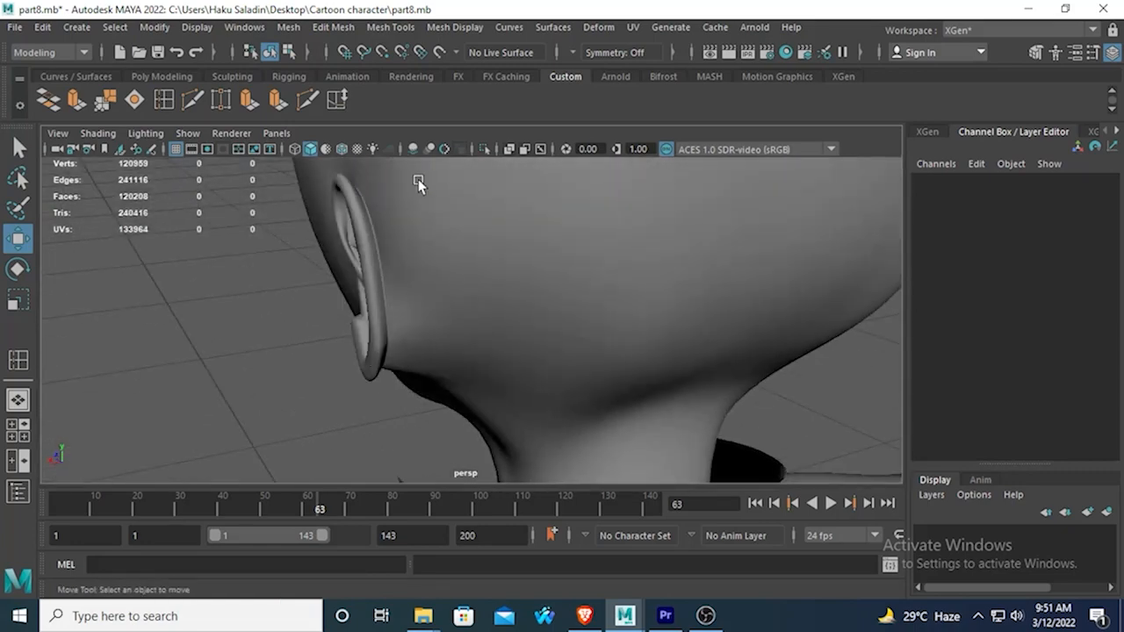
left_click_drag(419, 181, 394, 190, "alt")
left_click_drag(405, 231, 411, 286, "alt")
Try to sculpt the body mesh around the ear with the Sculpt tool, in both smoothed and unsmoothed display.
left_click(410, 287)
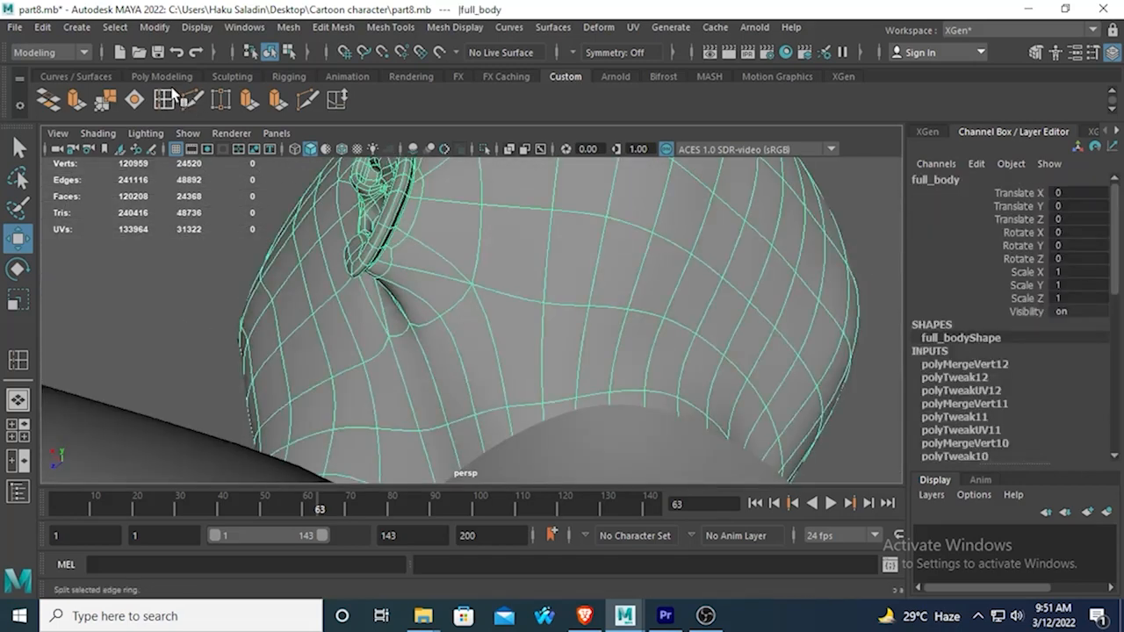
left_click(232, 76)
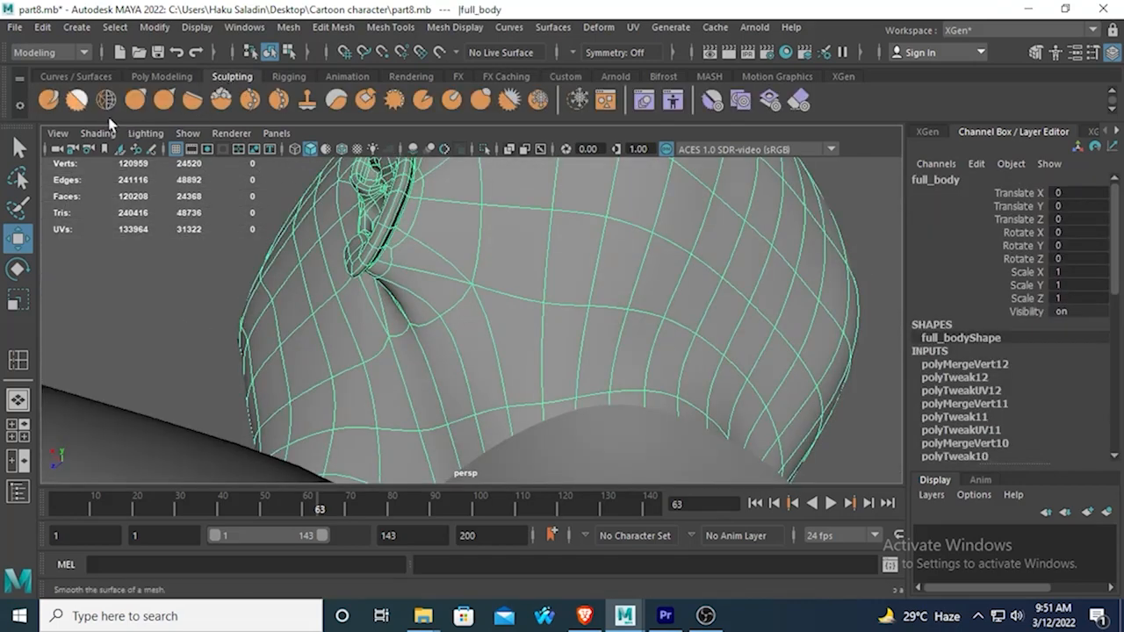
left_click(48, 99)
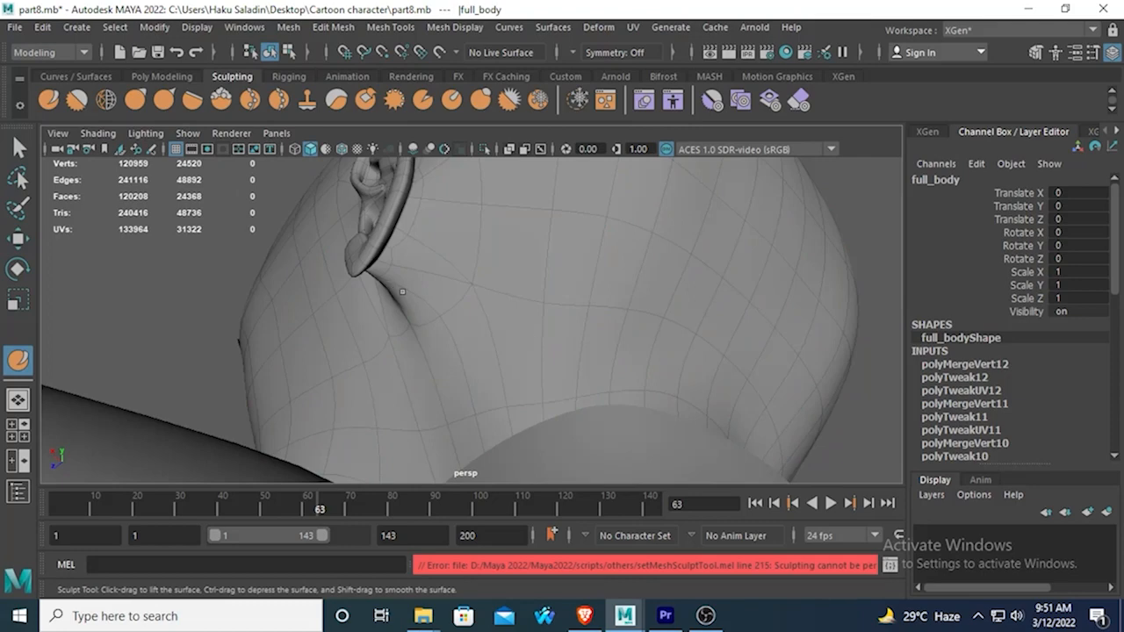
mouse_move(402, 292)
left_mouse_down("alt")
mouse_move(328, 254)
mouse_move(266, 289)
mouse_move(314, 293)
mouse_move(392, 270)
mouse_move(605, 308)
mouse_move(476, 304)
mouse_move(406, 389)
left_mouse_up("alt")
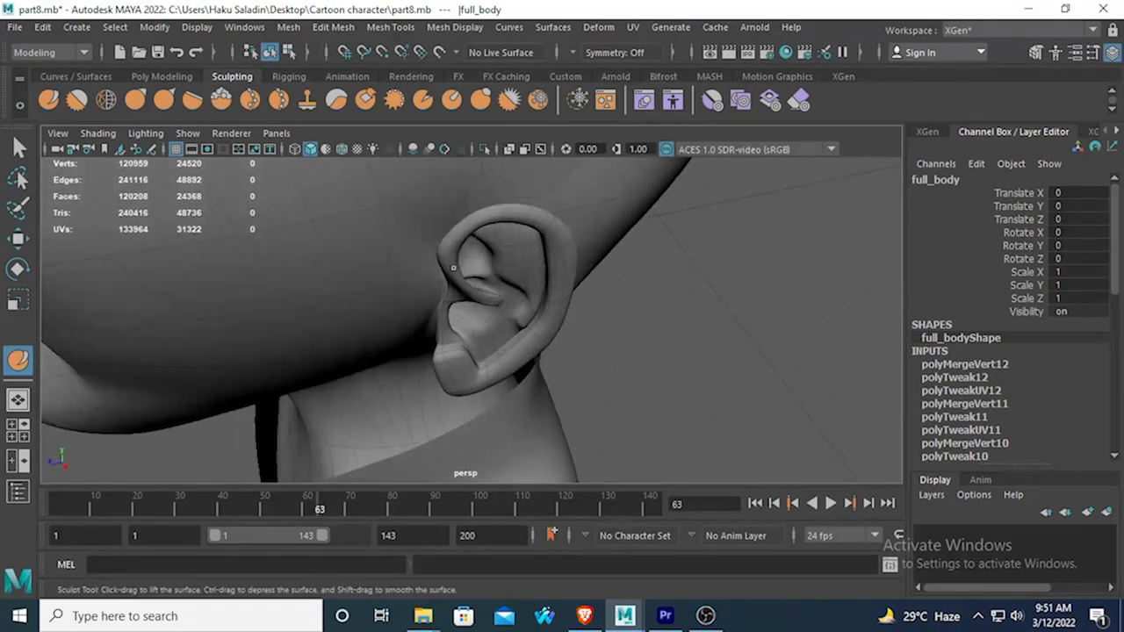
left_click_drag(453, 268, 466, 286, "alt")
left_click_drag(413, 325, 462, 281, "alt")
middle_click_drag(462, 281, 459, 276, "alt")
mouse_move(459, 276)
left_mouse_down("alt")
mouse_move(484, 311)
mouse_move(448, 325)
mouse_move(246, 273)
mouse_move(284, 260)
mouse_move(254, 234)
mouse_move(306, 225)
mouse_move(421, 284)
mouse_move(392, 289)
left_mouse_up("alt")
key("1")
mouse_move(364, 201)
right_mouse_down("shift")
mouse_move(364, 192)
mouse_move(298, 167)
mouse_move(334, 154)
right_mouse_up("shift")
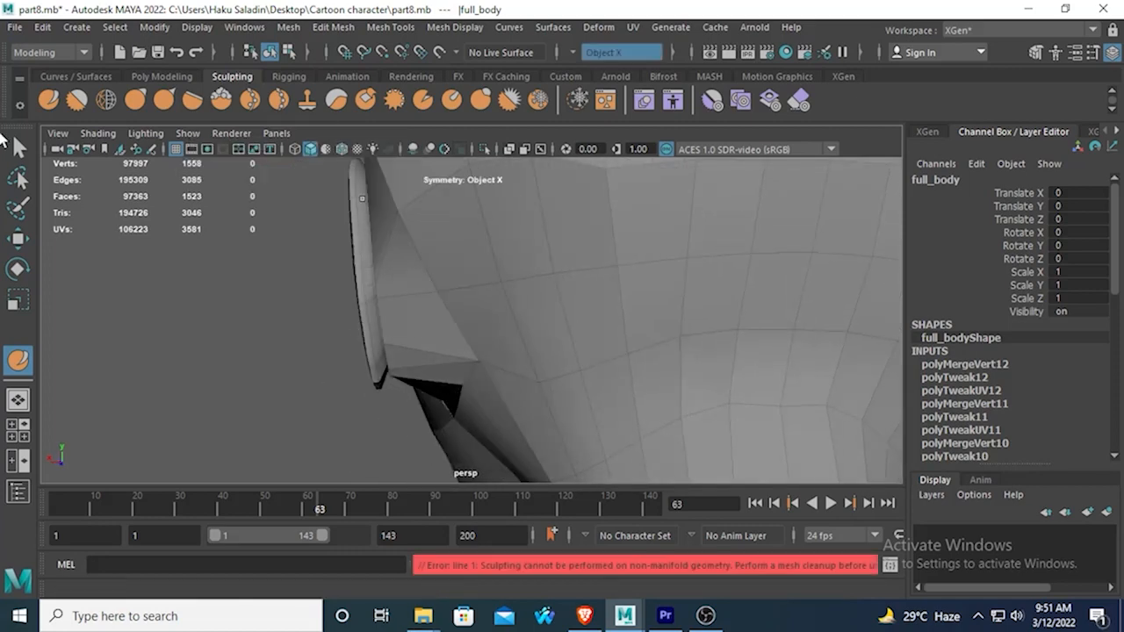
Select the vertices along the ear's rear and lower attachment border and move them inward toward the head along X.
left_click(20, 147)
right_click_drag(391, 236, 385, 248)
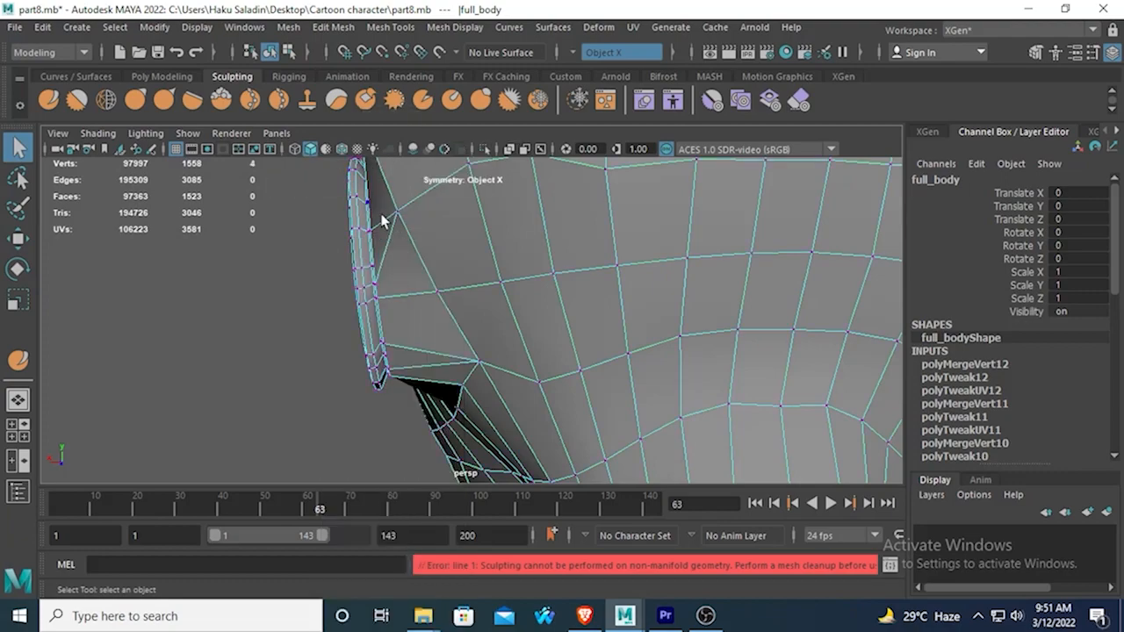
left_click(391, 254)
left_click_drag(391, 254, 396, 291, "alt")
left_click(393, 296, "shift")
mouse_move(390, 330)
left_mouse_down("alt")
mouse_move(396, 283)
mouse_move(397, 328)
left_mouse_up("alt")
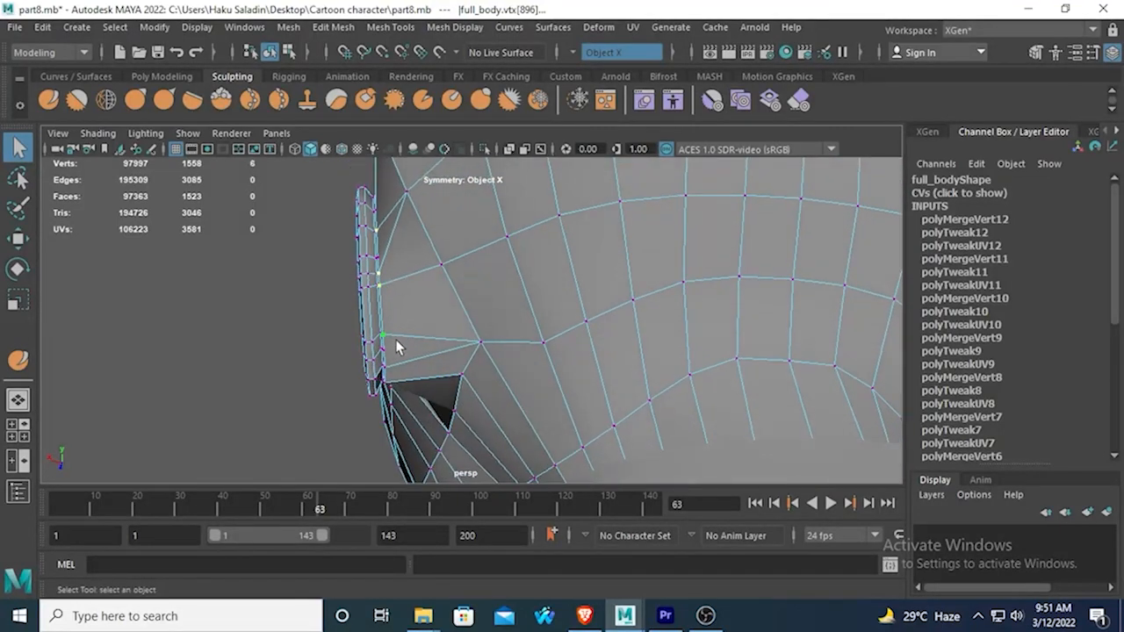
left_click(401, 360, "shift")
left_click_drag(402, 367, 486, 268, "alt")
middle_click_drag(486, 267, 581, 307, "alt")
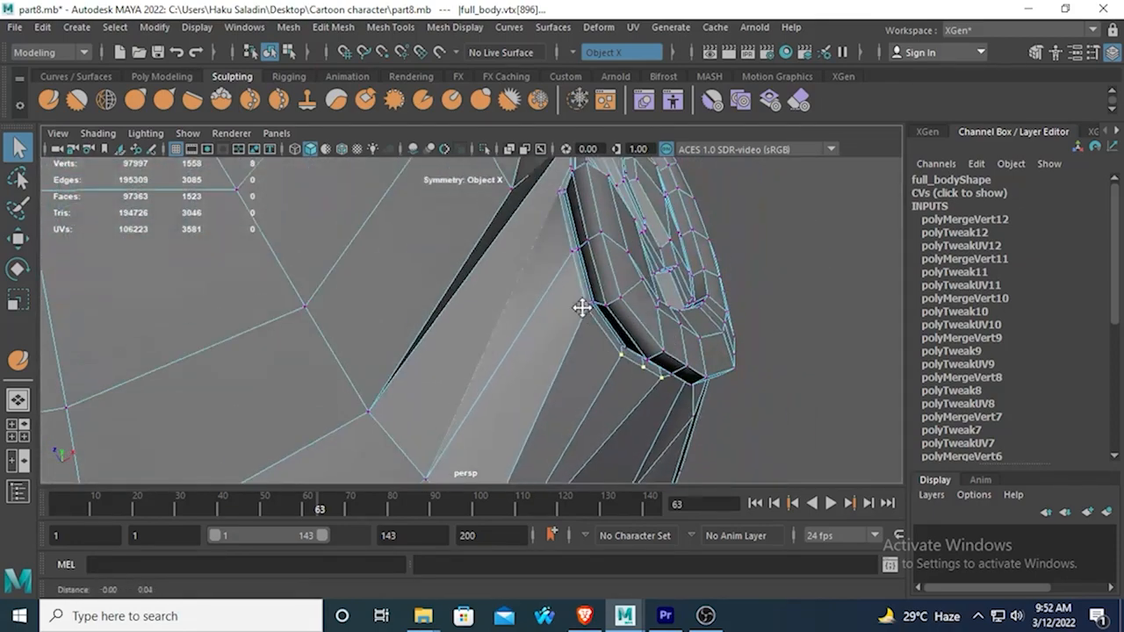
left_click_drag(553, 266, 395, 325, "alt")
left_click(17, 238)
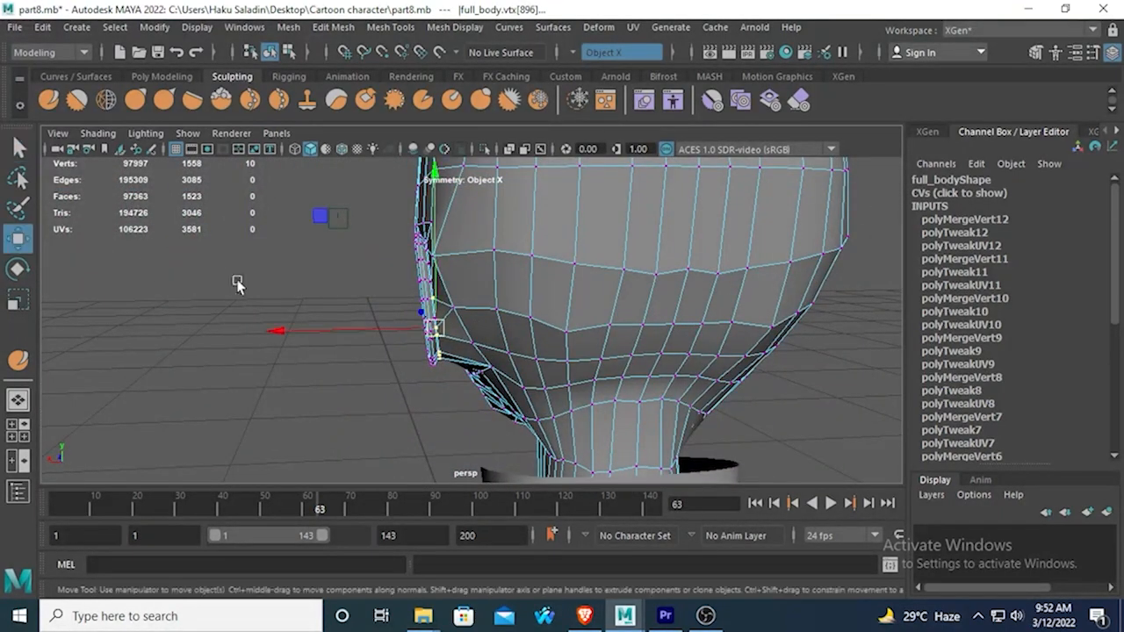
left_click_drag(271, 341, 323, 303)
Move the two remaining protruding vertices on the middle of the ear's rear attachment border inward along X.
scroll(332, 321, "up", 3)
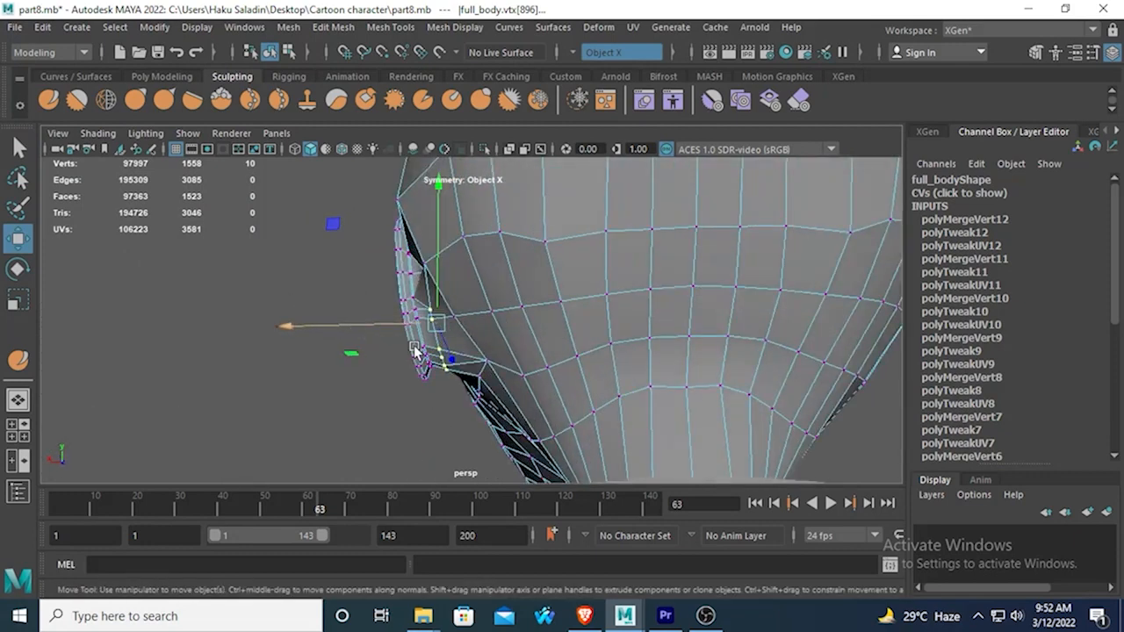
left_click_drag(415, 352, 431, 381, "alt")
scroll(402, 362, "up", 4)
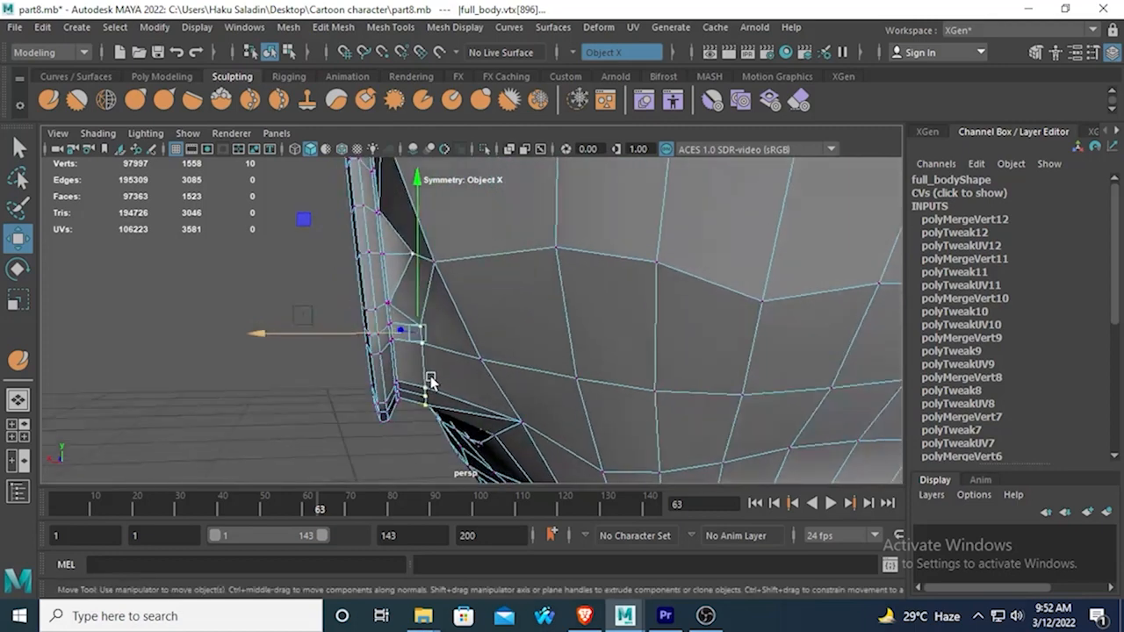
left_click(386, 301)
left_click_drag(231, 303, 260, 307)
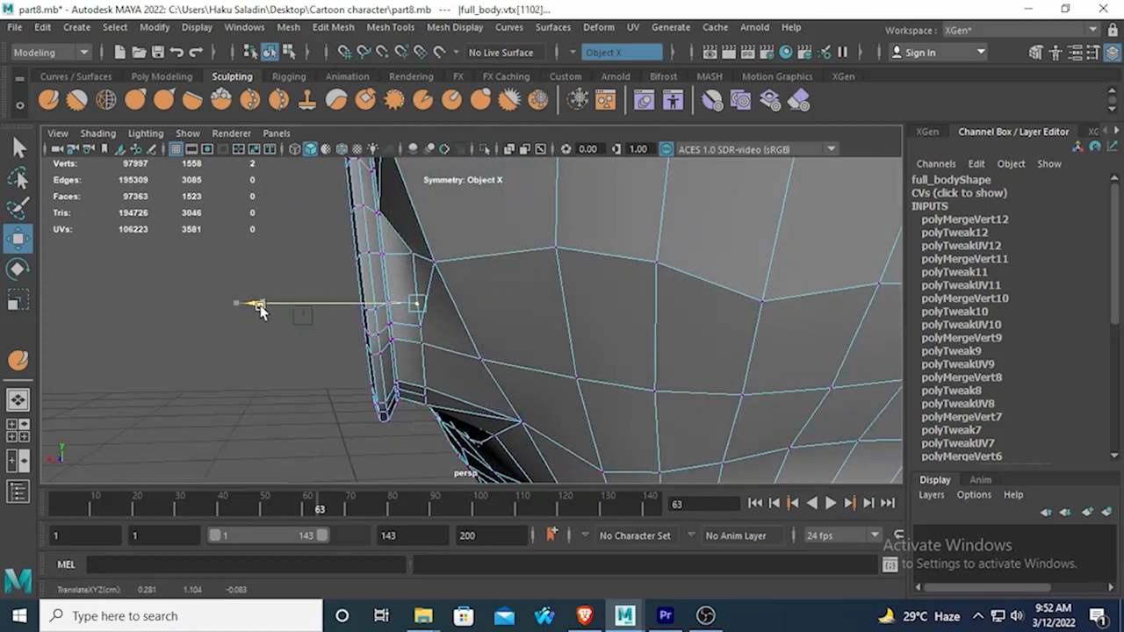
left_click_drag(386, 362, 356, 350, "alt")
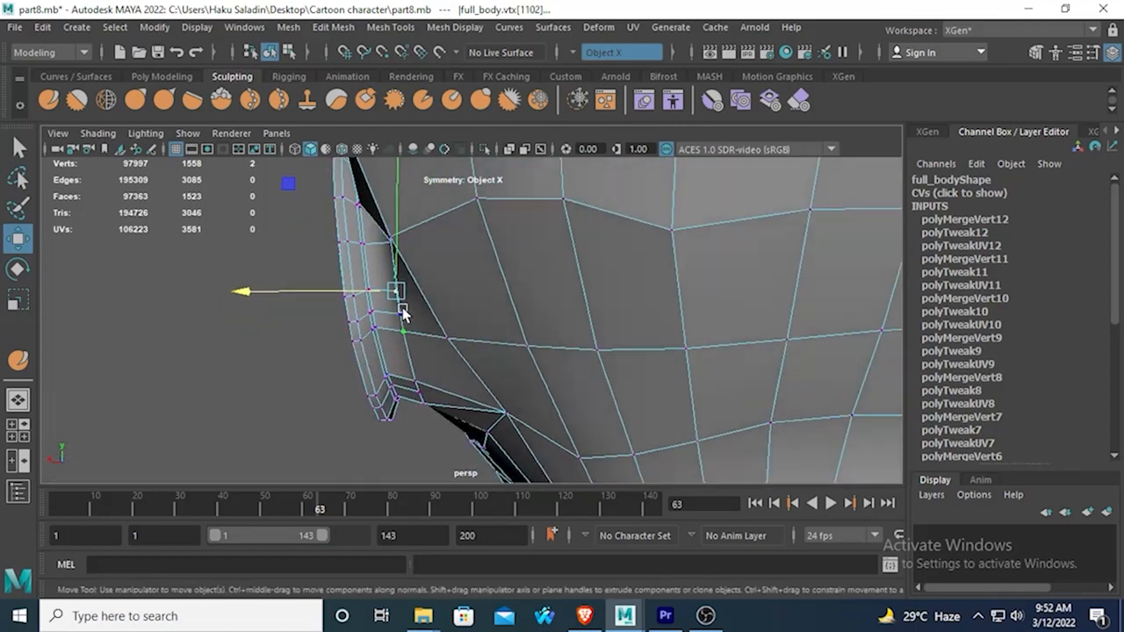
left_click(401, 311)
left_click_drag(275, 313, 283, 313)
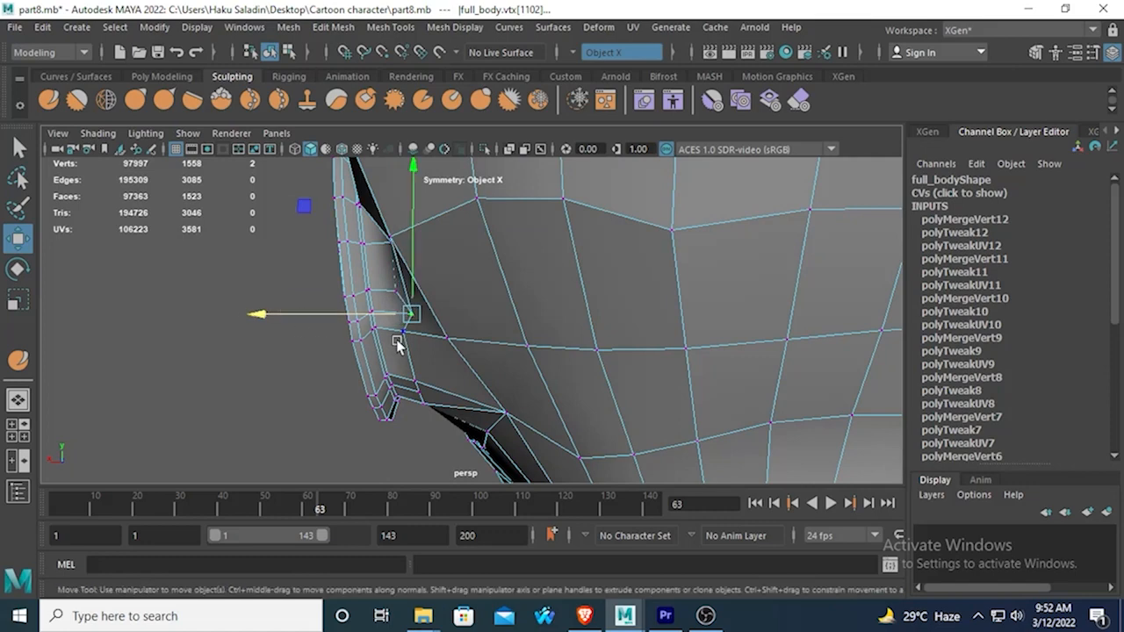
Move the lower attachment vertices behind the earlobe inward along X to line up with the border.
left_click(402, 333)
left_click(264, 333)
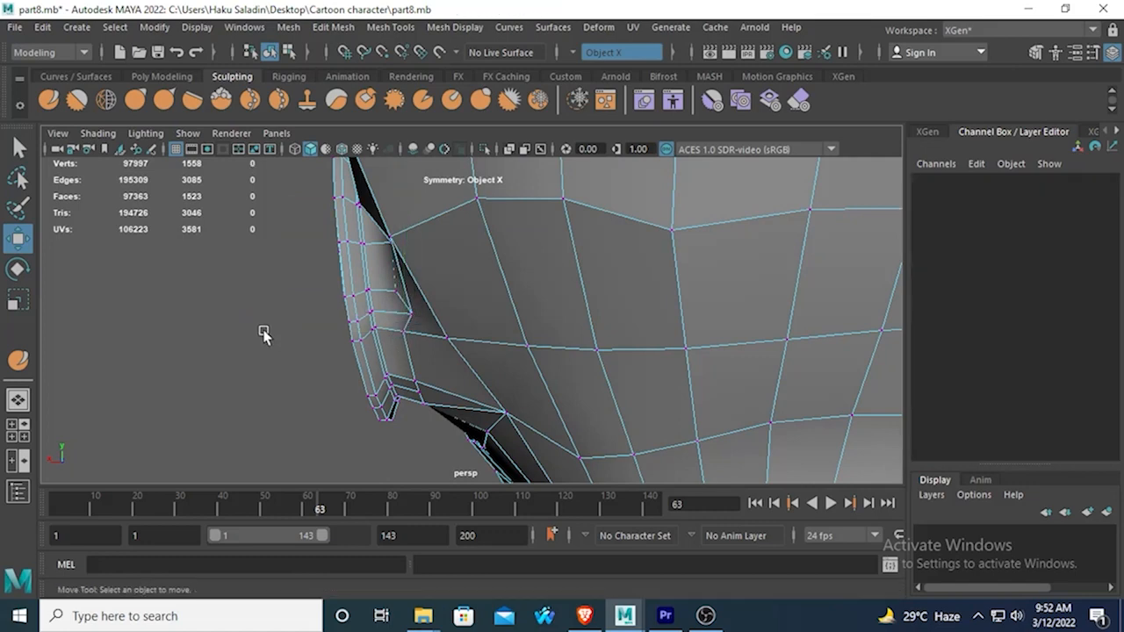
key("ctrl+z")
left_click_drag(255, 331, 274, 343)
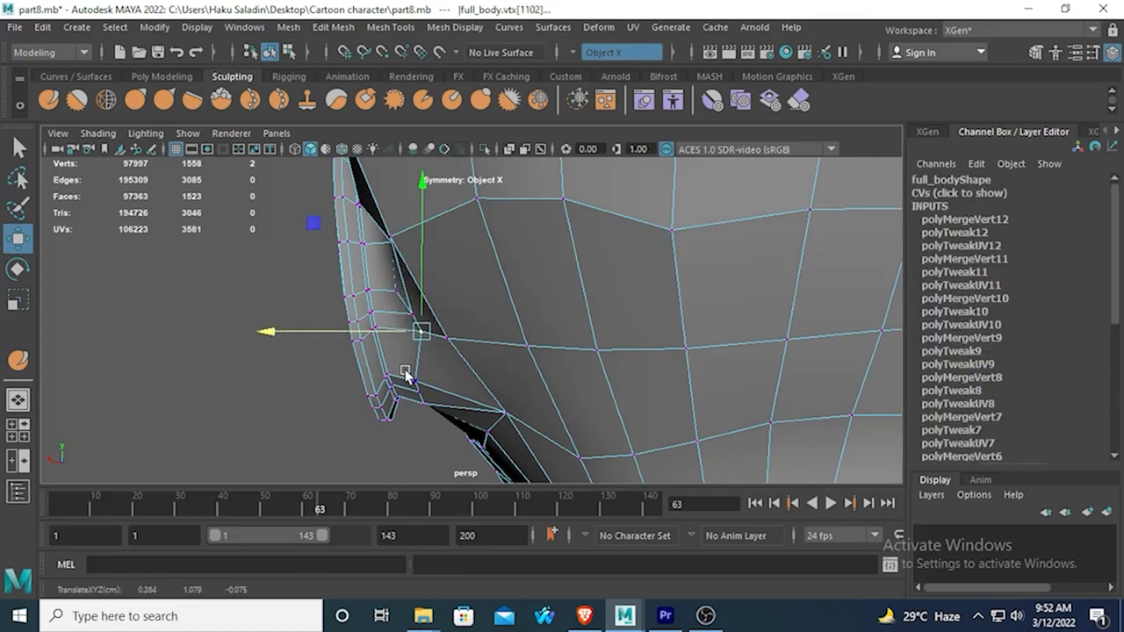
left_click_drag(406, 375, 425, 409)
left_click_drag(294, 390, 316, 391)
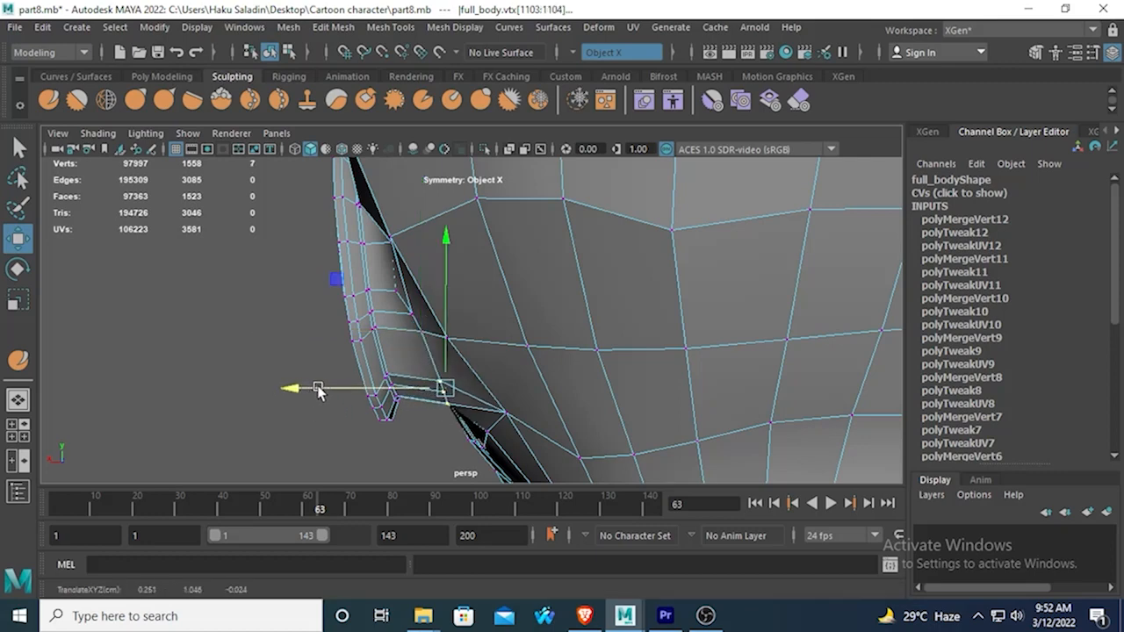
Examine the ear's attachment in the smooth preview, then inspect the unsmoothed mesh beneath the earlobe up close.
key("3")
right_click_drag(400, 284, 491, 131)
left_click(249, 255)
scroll(263, 267, "down", 5)
mouse_move(355, 328)
left_mouse_down("alt")
mouse_move(685, 353)
mouse_move(690, 266)
mouse_move(672, 318)
mouse_move(681, 342)
mouse_move(570, 242)
left_mouse_up("alt")
left_click(482, 352)
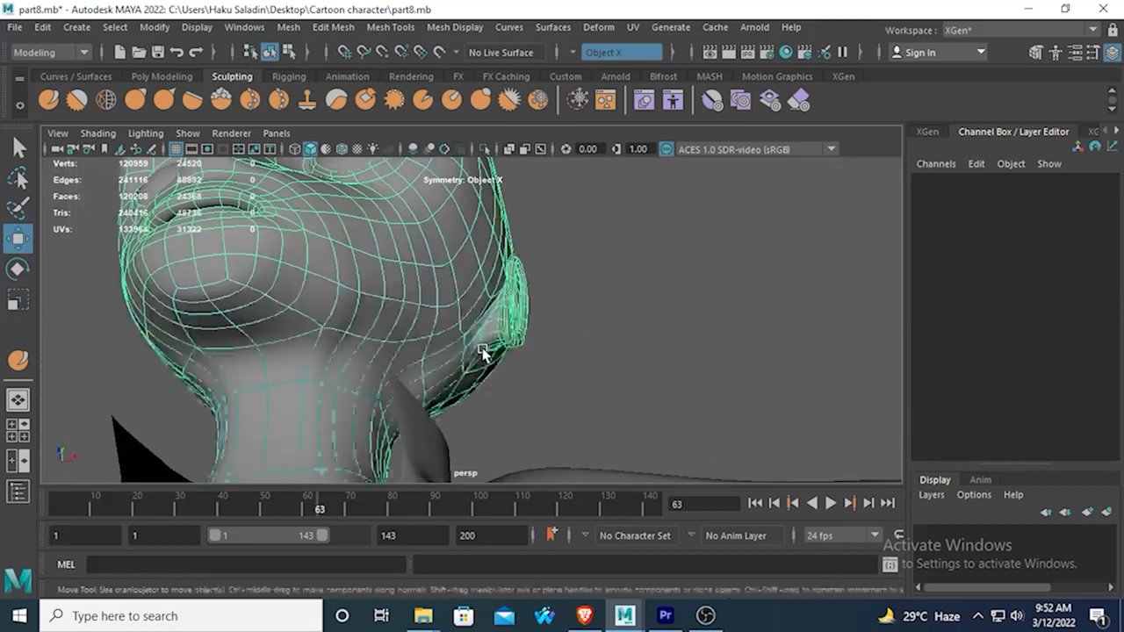
key("1")
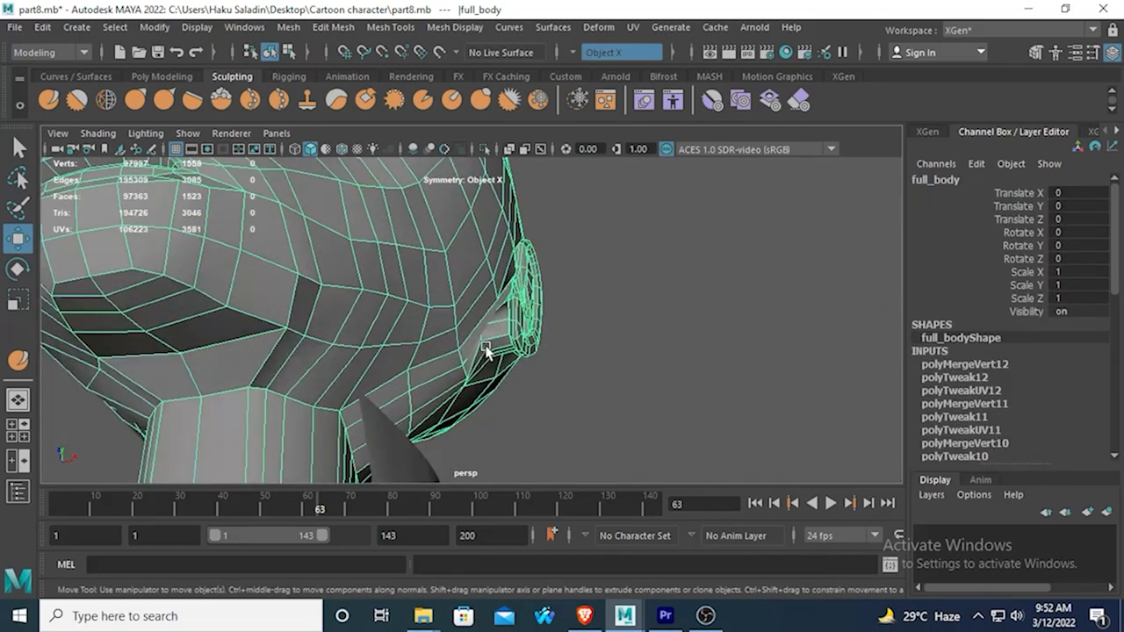
scroll(515, 316, "up", 5)
left_click_drag(514, 316, 446, 303, "alt")
right_click_drag(466, 276, 383, 161)
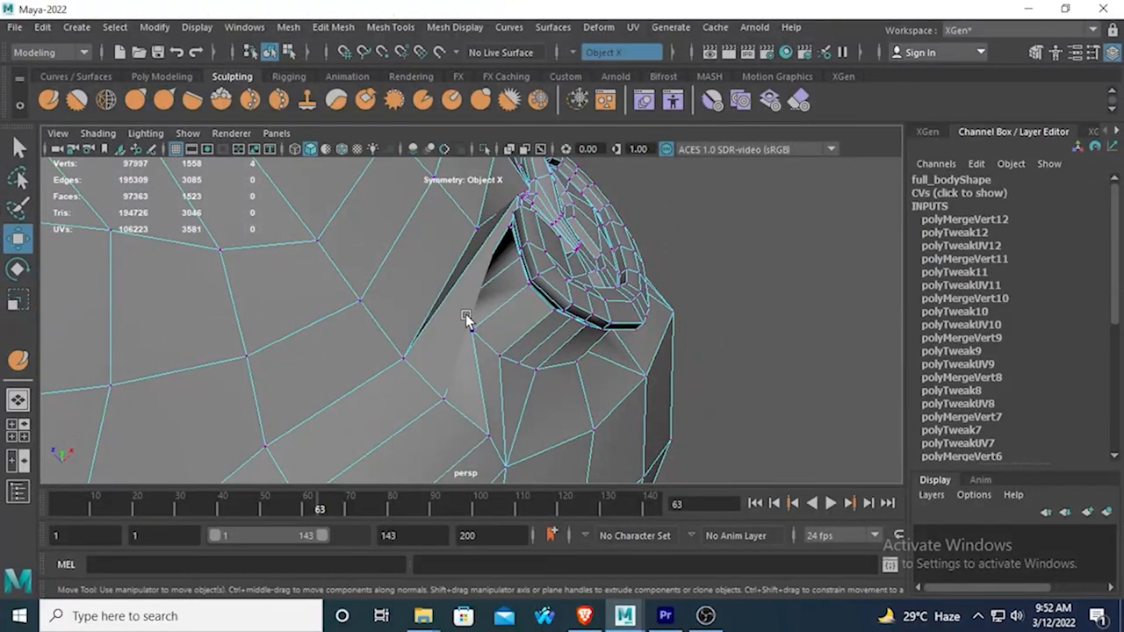
Move the protruding junction vertices beneath the earlobe outward along X, toward the underside of the ear.
left_click(476, 299)
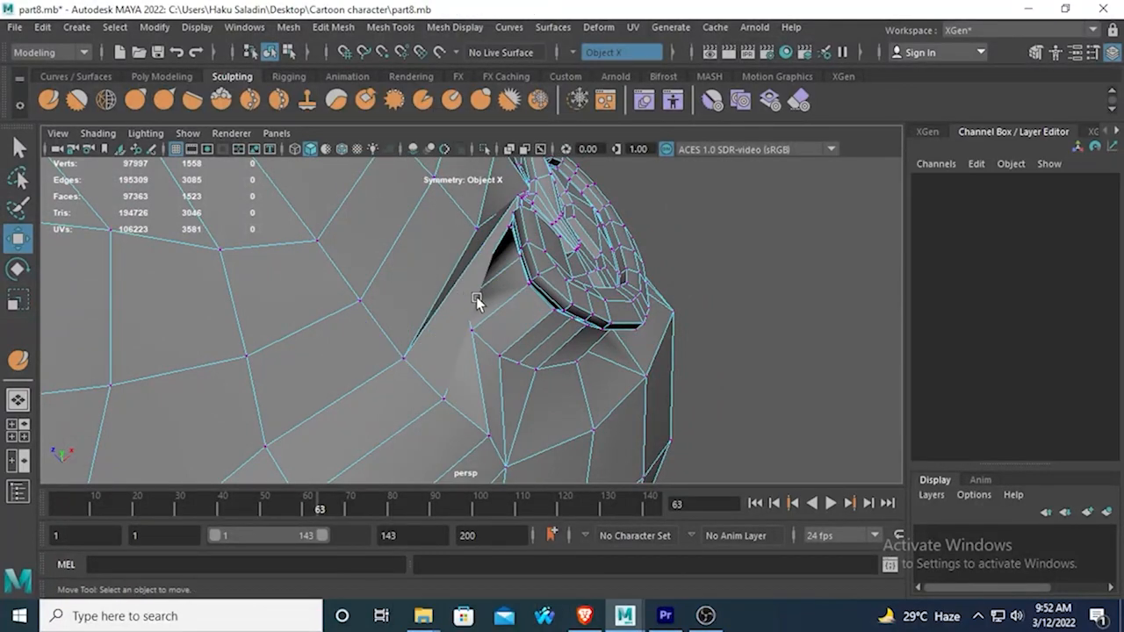
left_click_drag(427, 299, 409, 373, "alt")
left_click(542, 392)
left_click_drag(590, 327, 659, 327)
left_click_drag(532, 390, 489, 317, "alt")
left_click_drag(598, 237, 640, 212)
left_click(504, 338)
left_click_drag(634, 262, 674, 242)
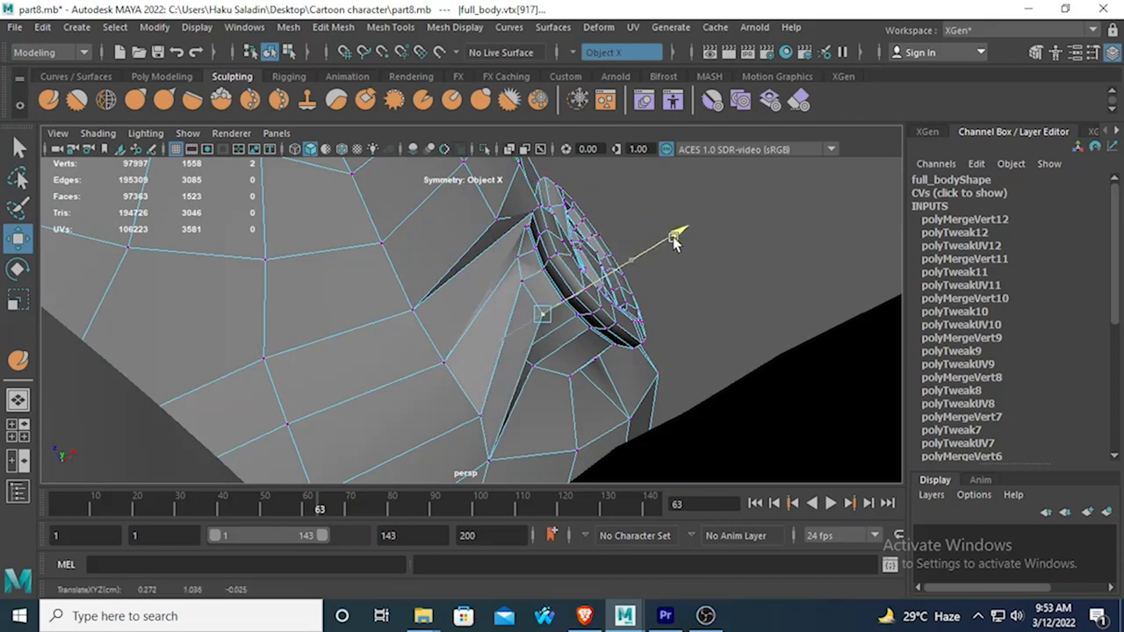
Move the adjacent vertex on the lower rear attachment border outward along X to even out the border behind the earlobe.
left_click_drag(538, 373, 465, 372, "alt")
left_click(533, 351)
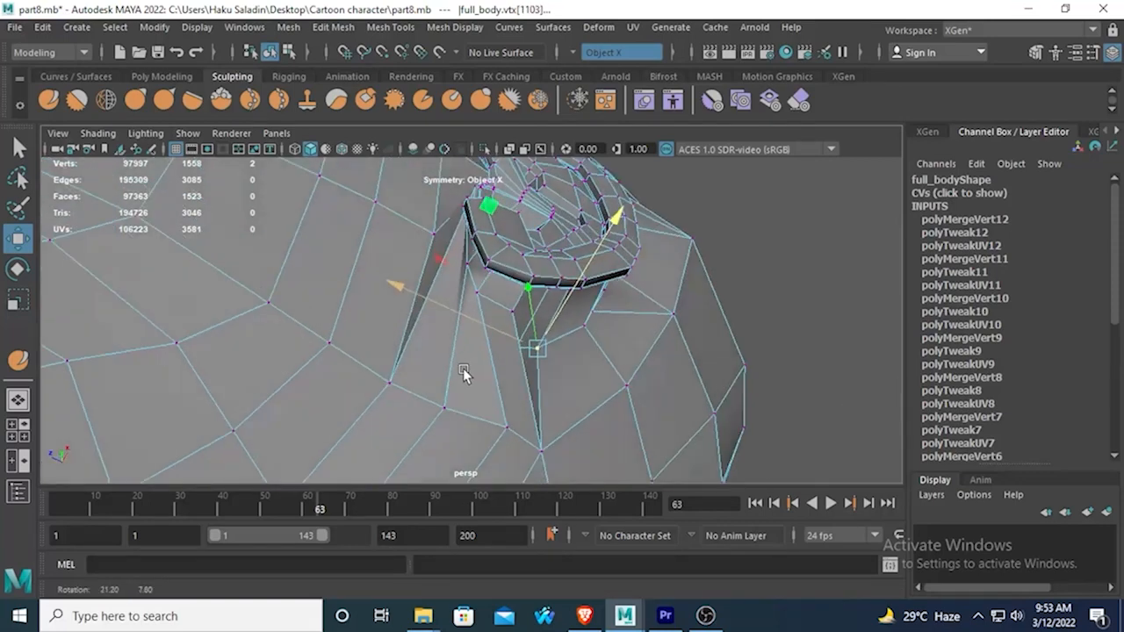
left_click(509, 348, "shift")
double_click(506, 345, "shift")
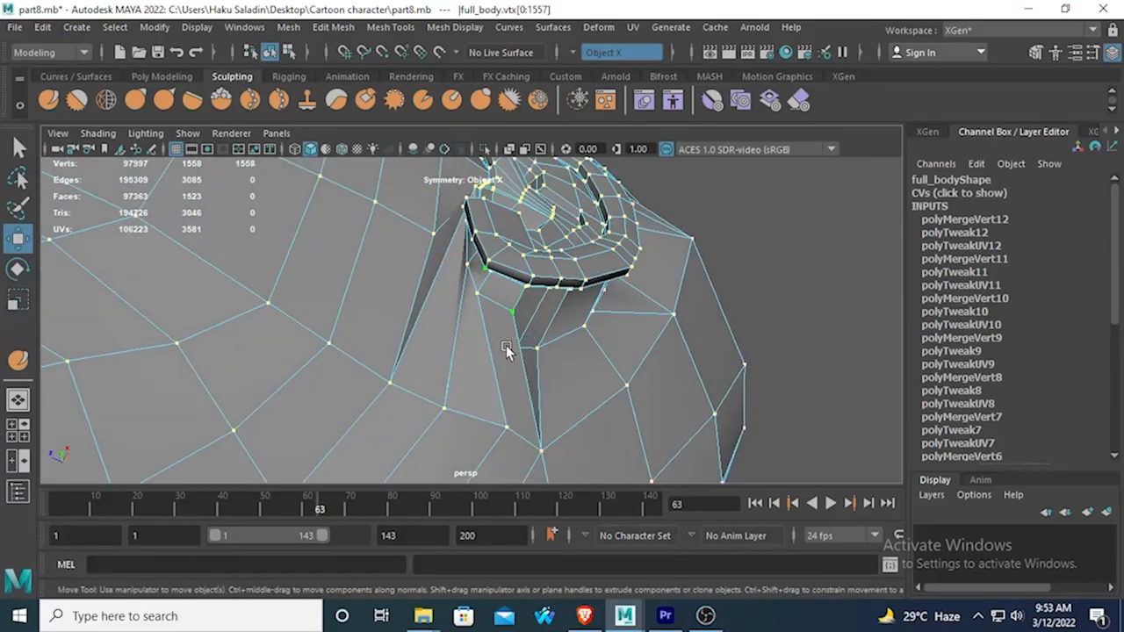
left_click(521, 348)
left_click_drag(569, 247, 625, 224)
left_click(538, 350)
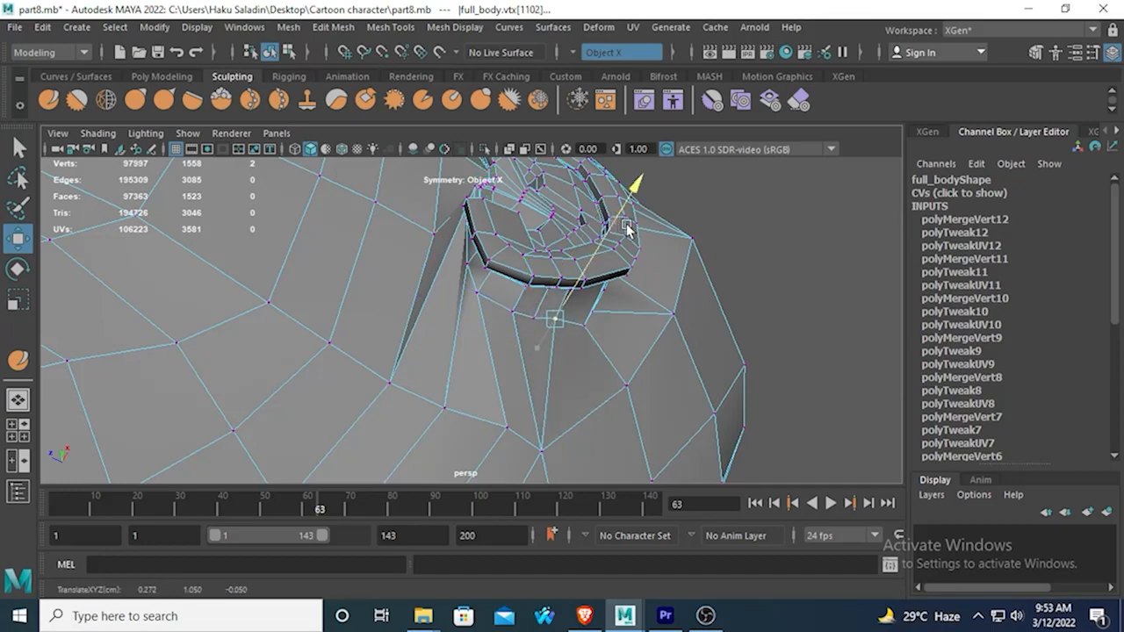
Move the vertex on the lower half of the ear's rear attachment border forward along Z, closer to the ear rim.
left_click_drag(586, 287, 356, 323, "alt")
left_click_drag(290, 306, 285, 307)
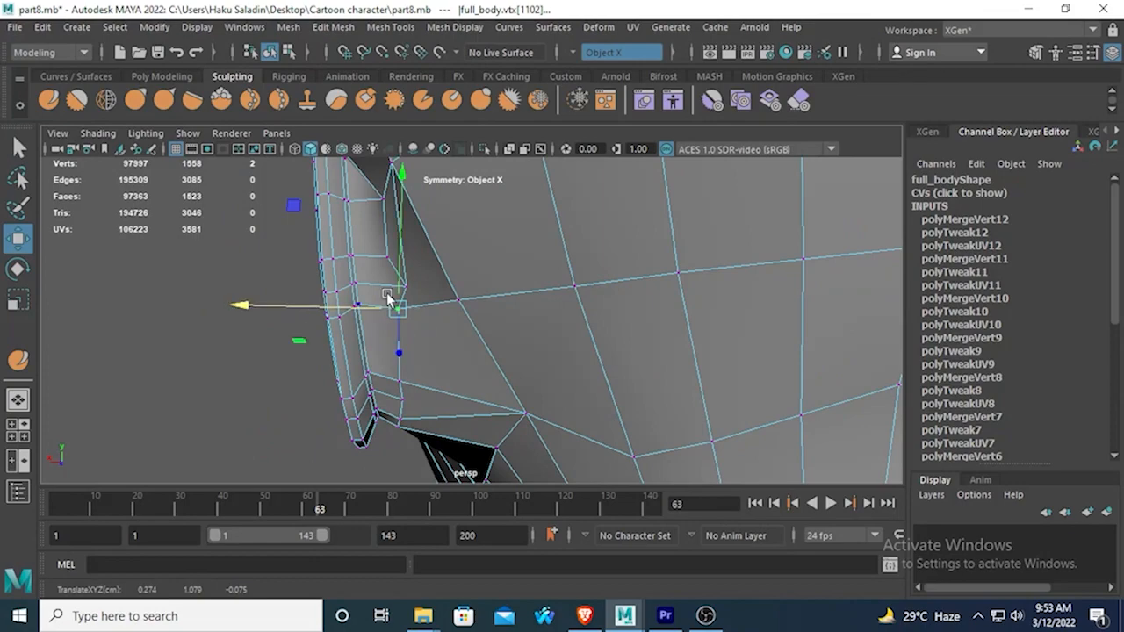
left_click_drag(388, 299, 366, 340)
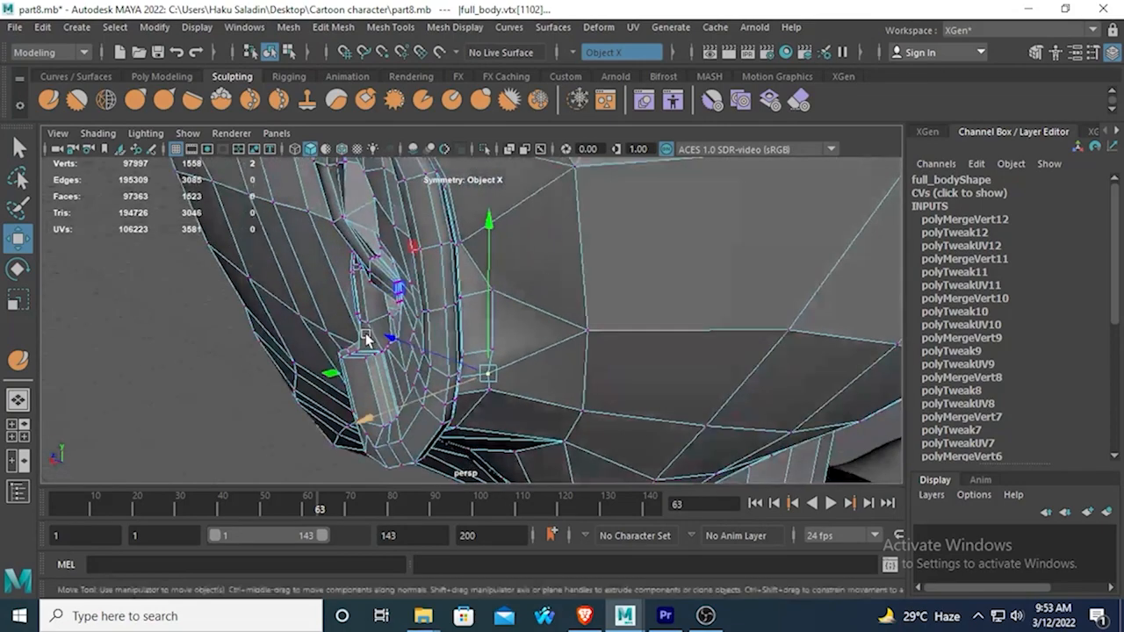
left_click_drag(444, 347, 478, 300, "alt")
left_click(524, 271)
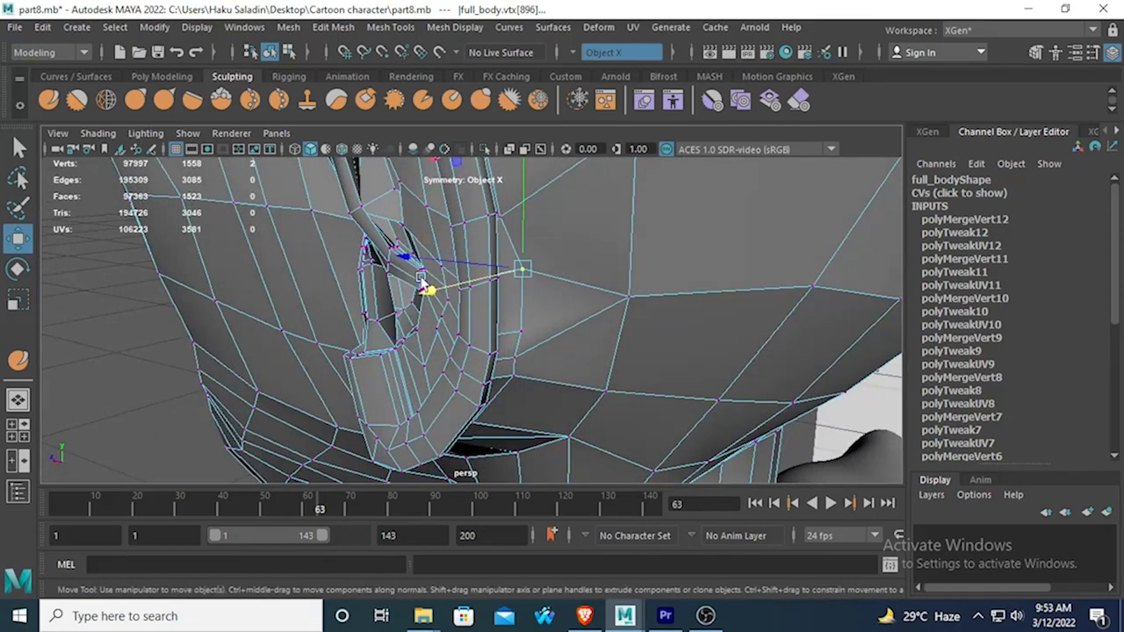
left_click(391, 316)
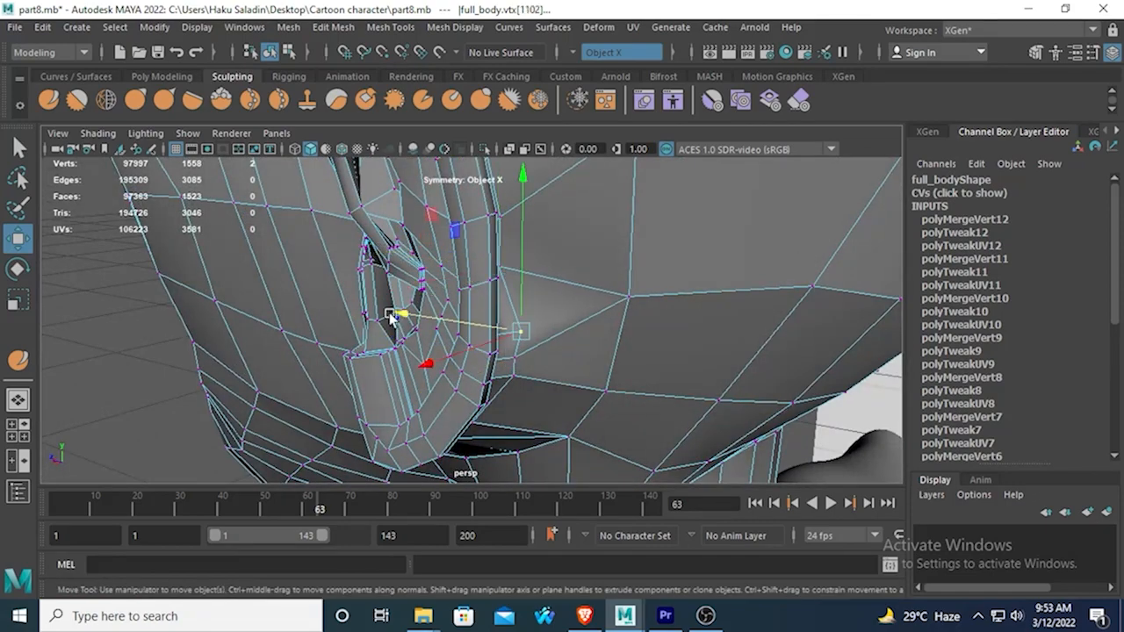
left_click_drag(391, 316, 519, 294)
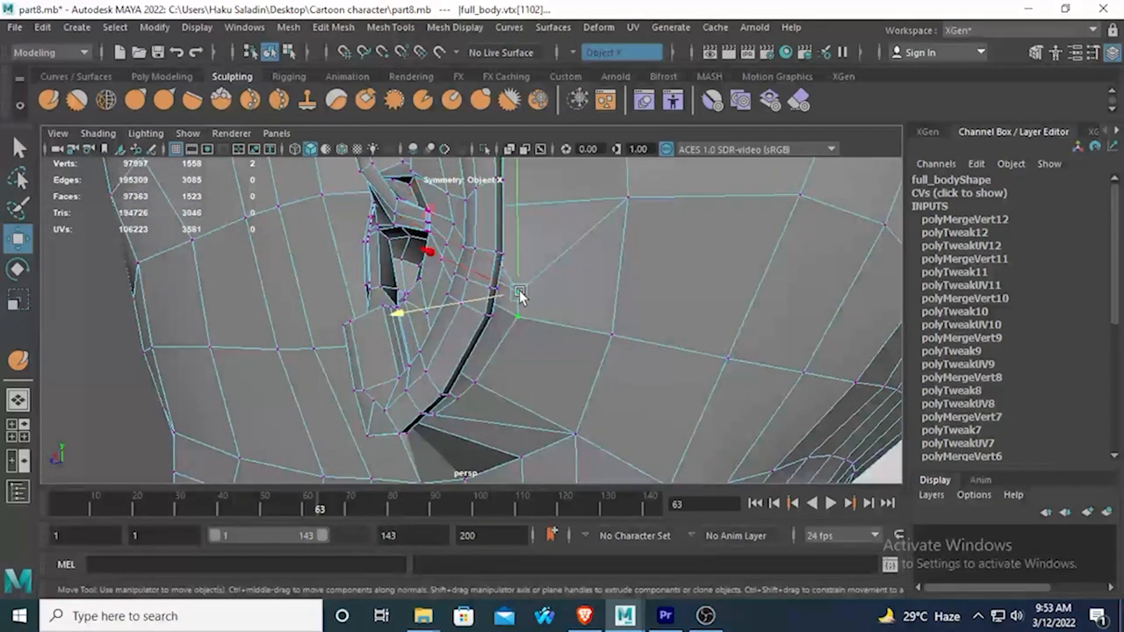
left_click_drag(417, 263, 466, 247, "alt")
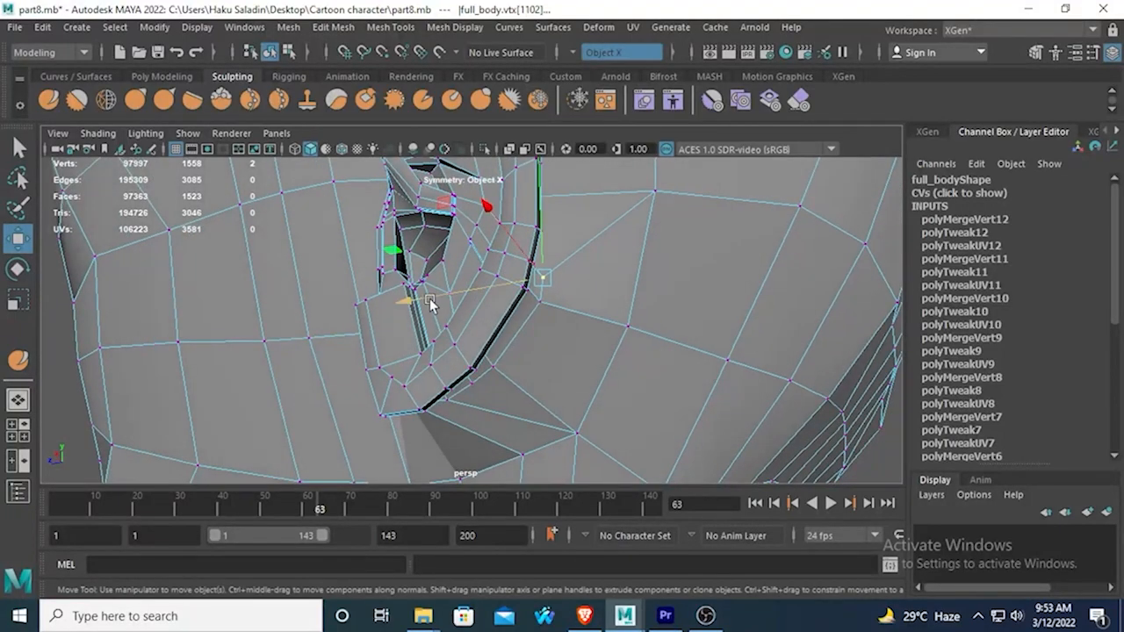
middle_click_drag(431, 303, 406, 303)
Adjust the next border vertex down, behind the earlobe, along X to sit close to the ear rim.
left_click_drag(528, 301, 449, 289)
left_click(516, 323)
left_click(460, 272)
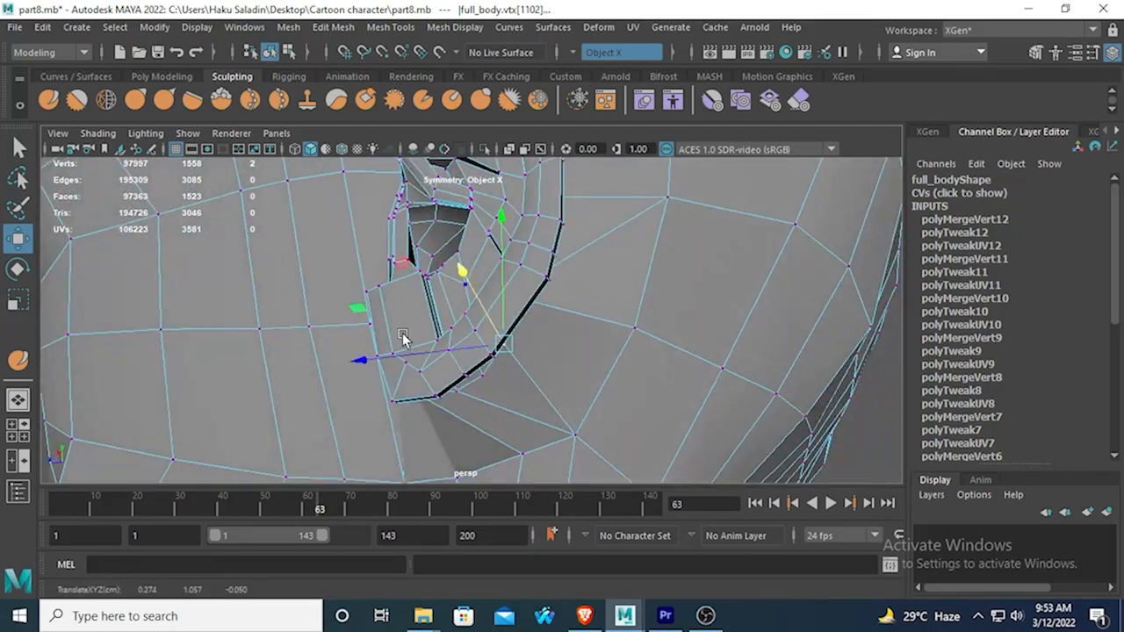
left_click_drag(489, 373, 497, 366)
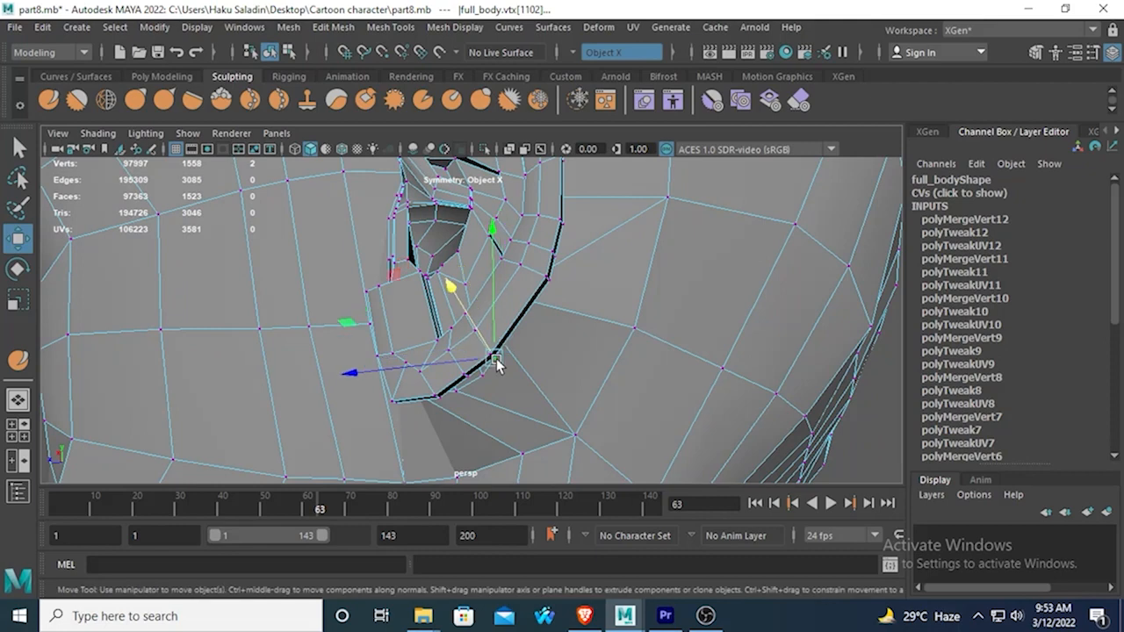
left_click(448, 286)
Undo the last adjustment and shift the two neighbouring lower rear-border vertices forward along Z toward the ear rim.
left_click_drag(443, 314, 379, 307, "alt")
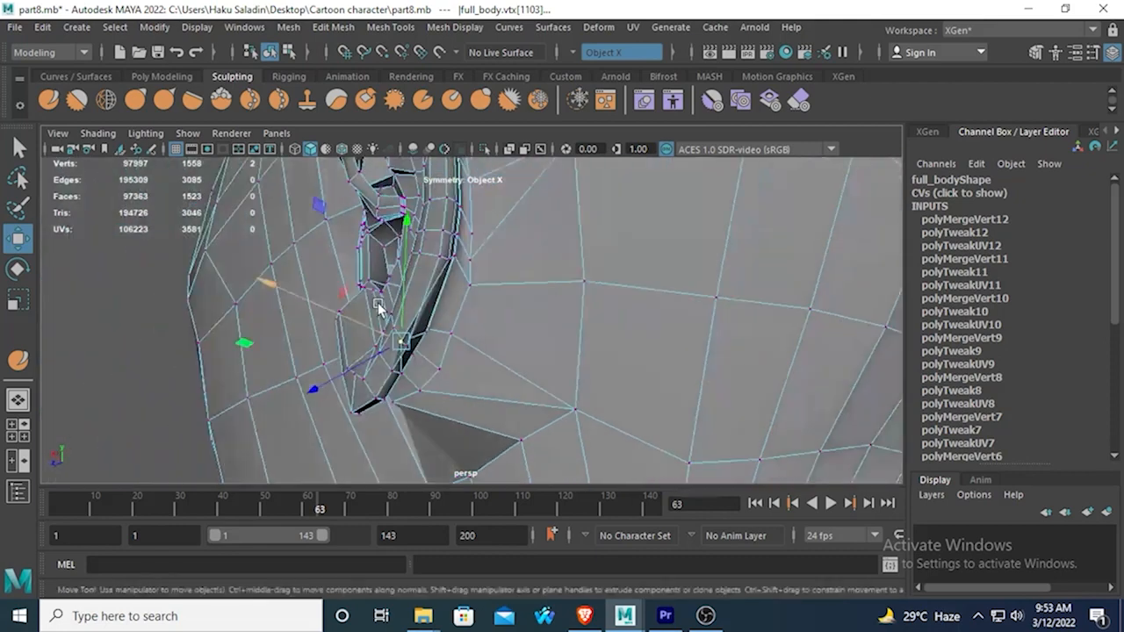
key("ctrl+z")
left_click(468, 286)
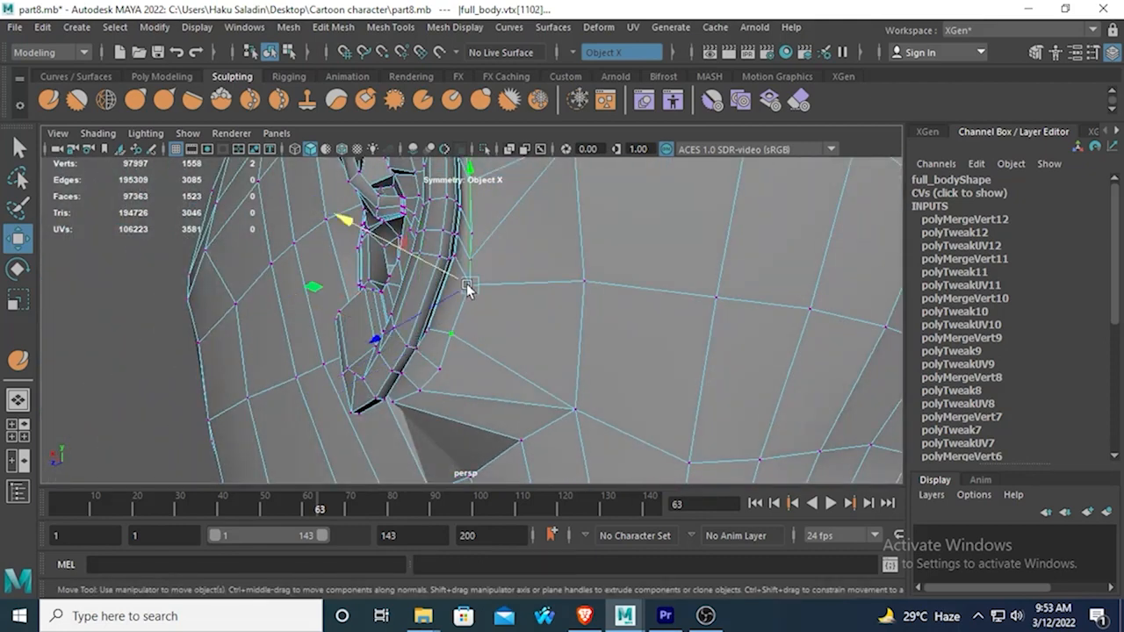
middle_click_drag(387, 329, 366, 331)
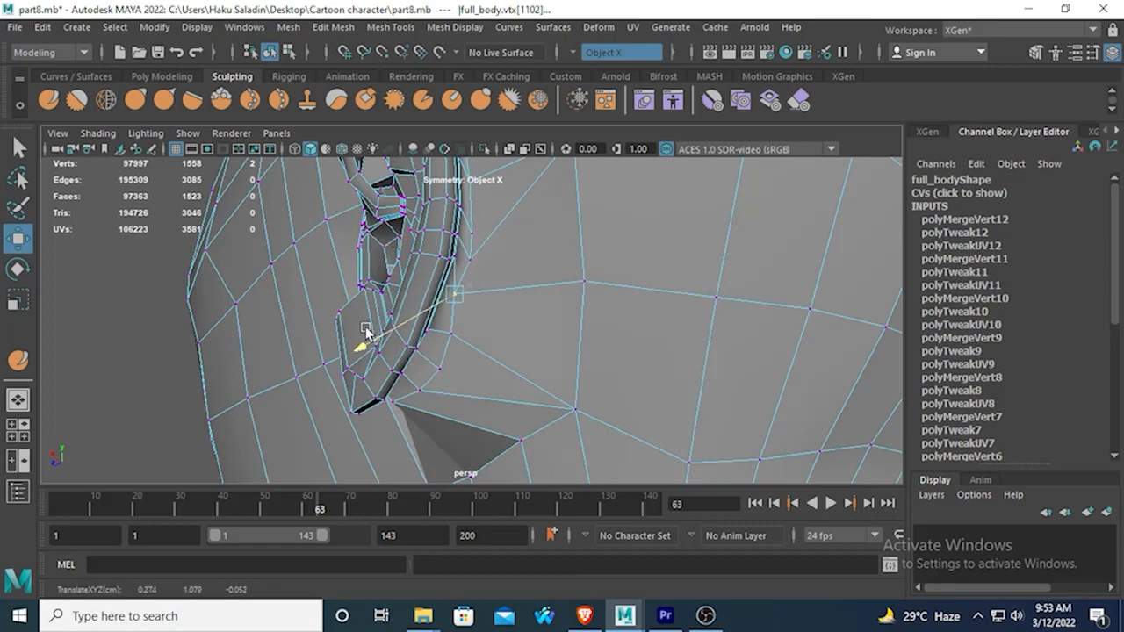
left_click(454, 340)
left_click_drag(456, 343, 506, 347, "alt")
middle_click_drag(366, 358, 352, 357)
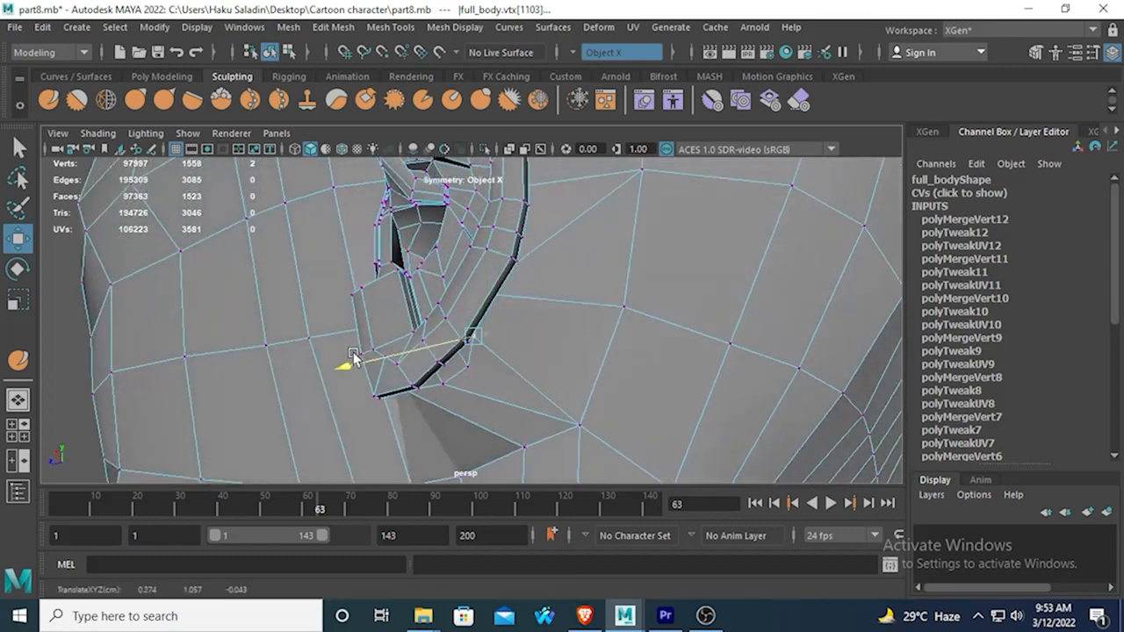
Tuck the two lowest border vertices behind the earlobe under its rim by moving them along Z and up along Y.
middle_click_drag(465, 364, 375, 385)
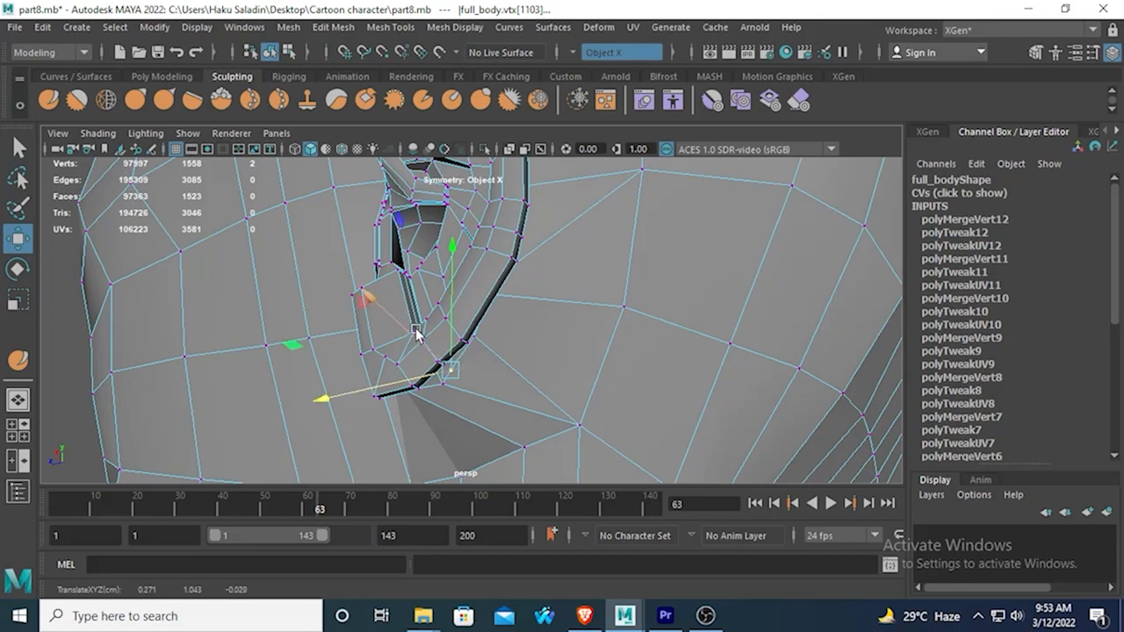
left_click(451, 278)
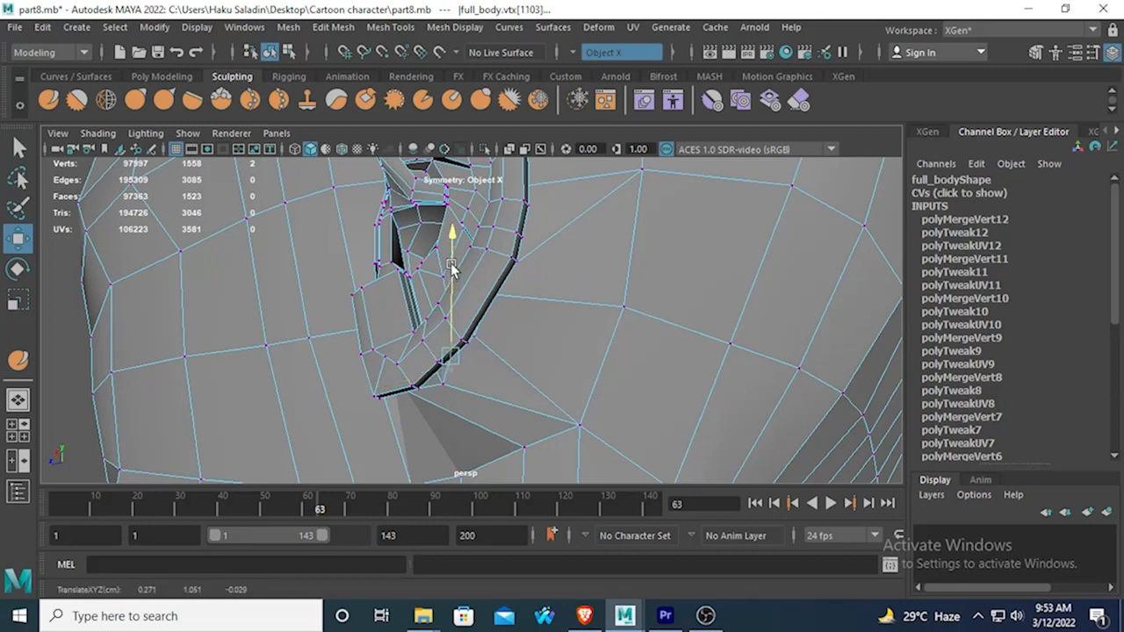
left_click(446, 381)
left_click_drag(440, 310, 438, 306)
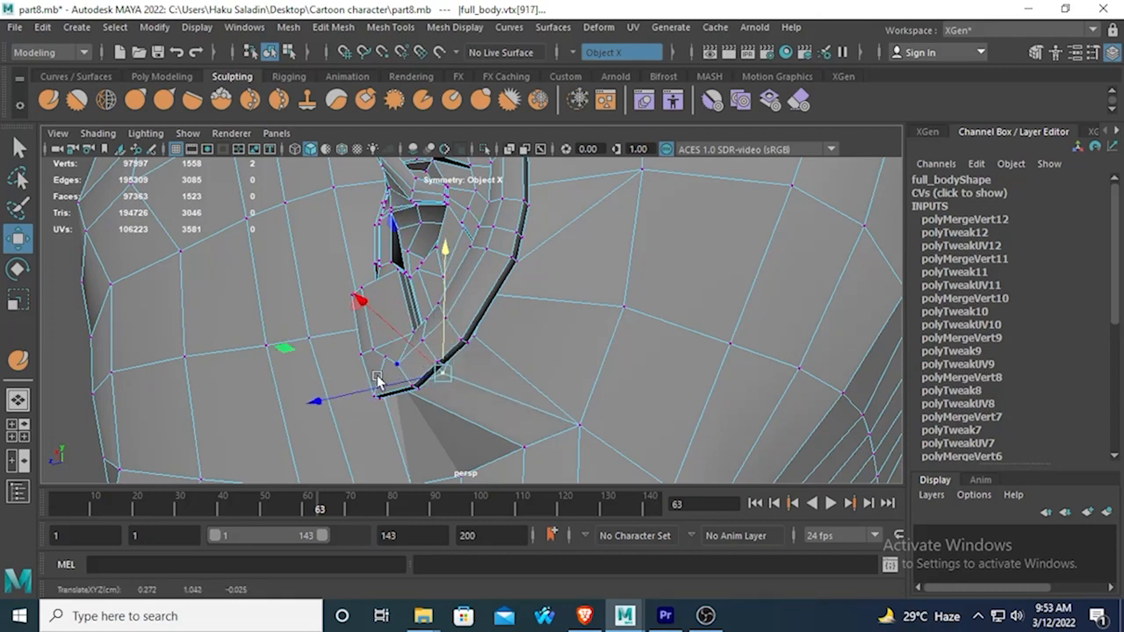
Examine the junction beneath the ear in the smooth preview, then return to the unsmoothed mesh.
left_click_drag(377, 379, 456, 302)
key("3")
left_click_drag(395, 323, 509, 336, "alt")
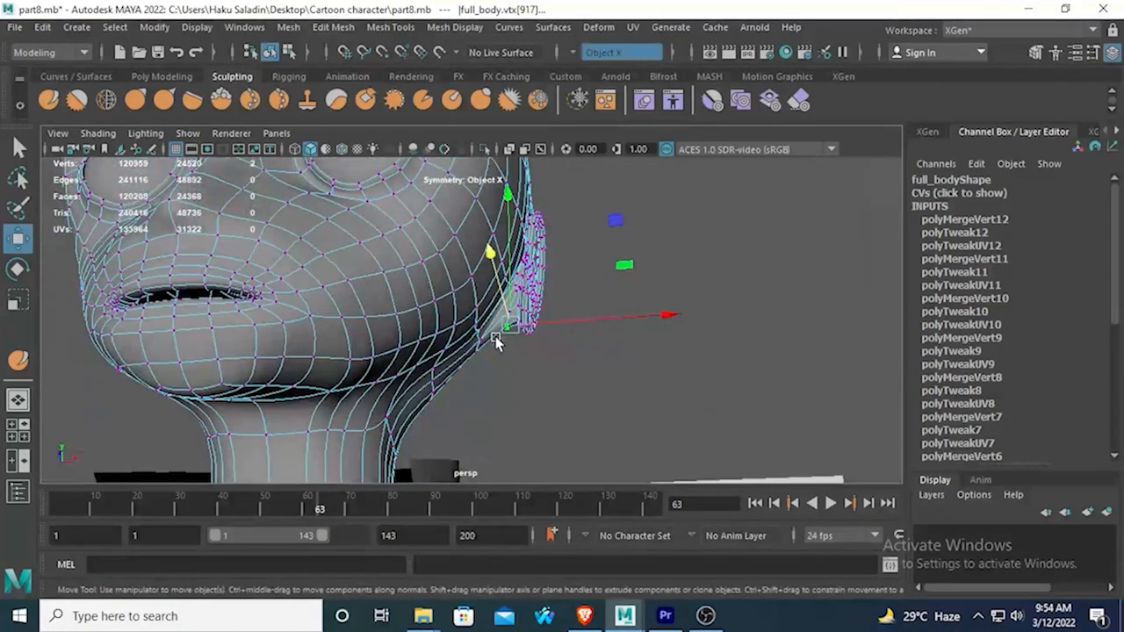
right_click_drag(493, 323, 417, 166)
left_click(479, 303)
scroll(478, 303, "up", 3)
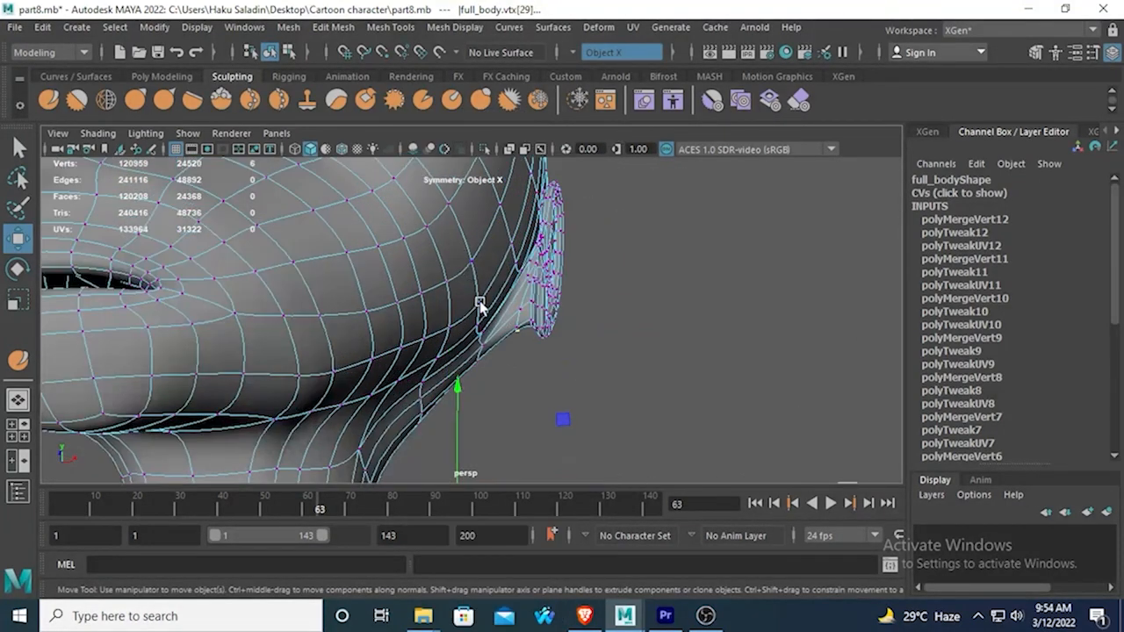
left_click(511, 352)
key("1")
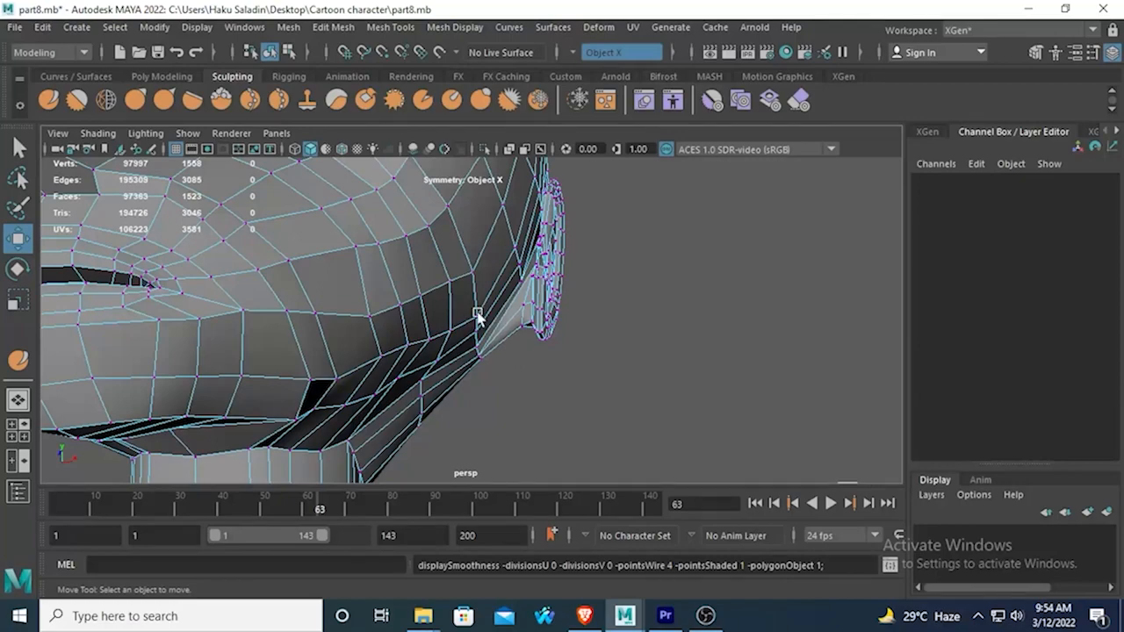
Raise the head vertex below the front of the earlobe along Y toward the ear.
left_click_drag(479, 316, 358, 327, "alt")
scroll(358, 325, "up", 5)
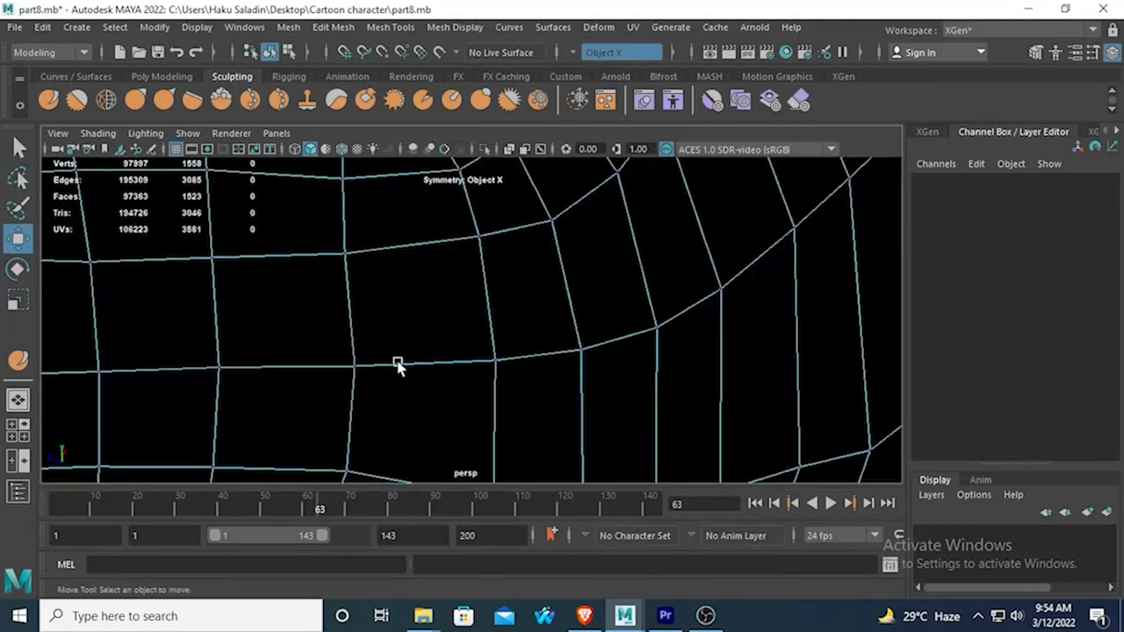
scroll(397, 369, "down", 5)
left_click(388, 379)
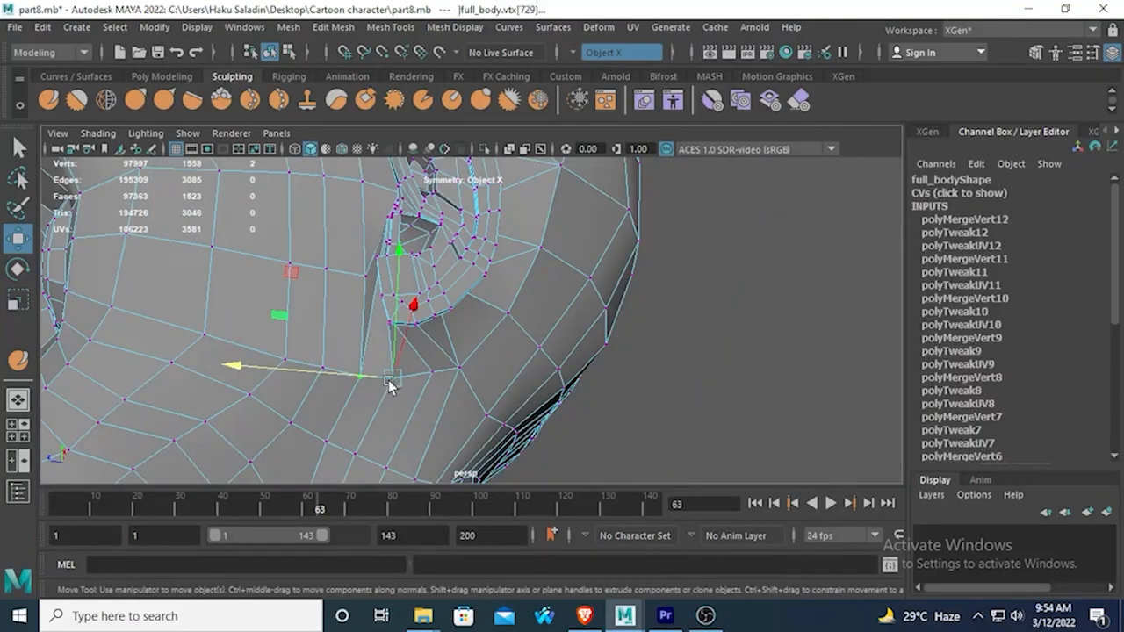
left_click(449, 373, "shift")
scroll(405, 371, "up", 5)
scroll(404, 371, "down", 3)
left_click_drag(404, 372, 510, 347, "alt")
scroll(321, 358, "down", 5)
scroll(327, 389, "up", 5)
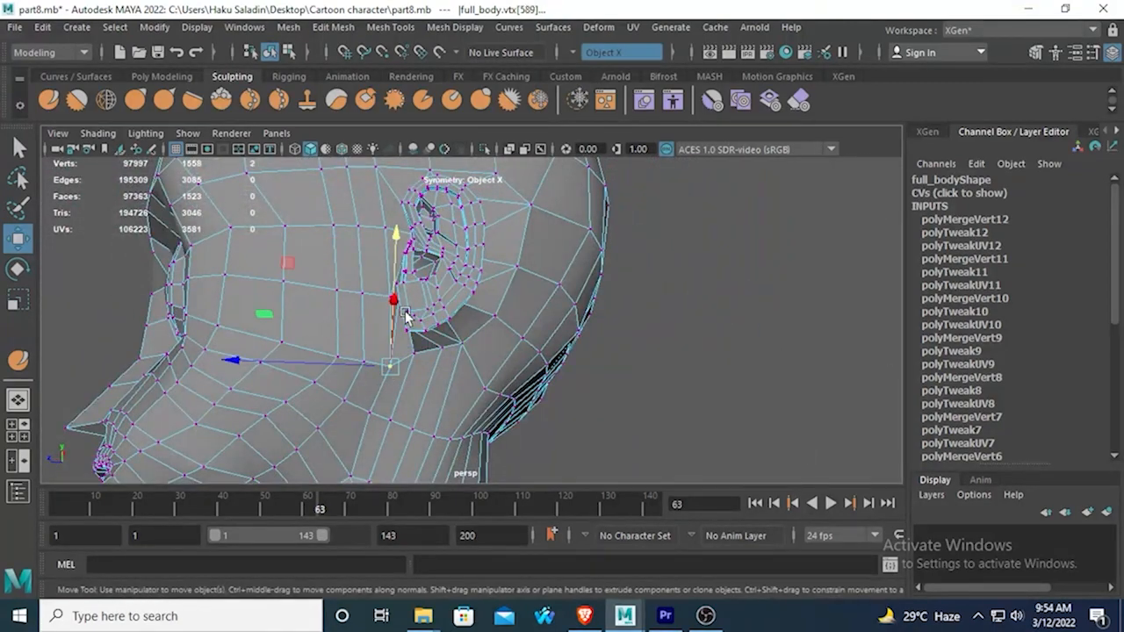
left_click_drag(389, 242, 396, 226)
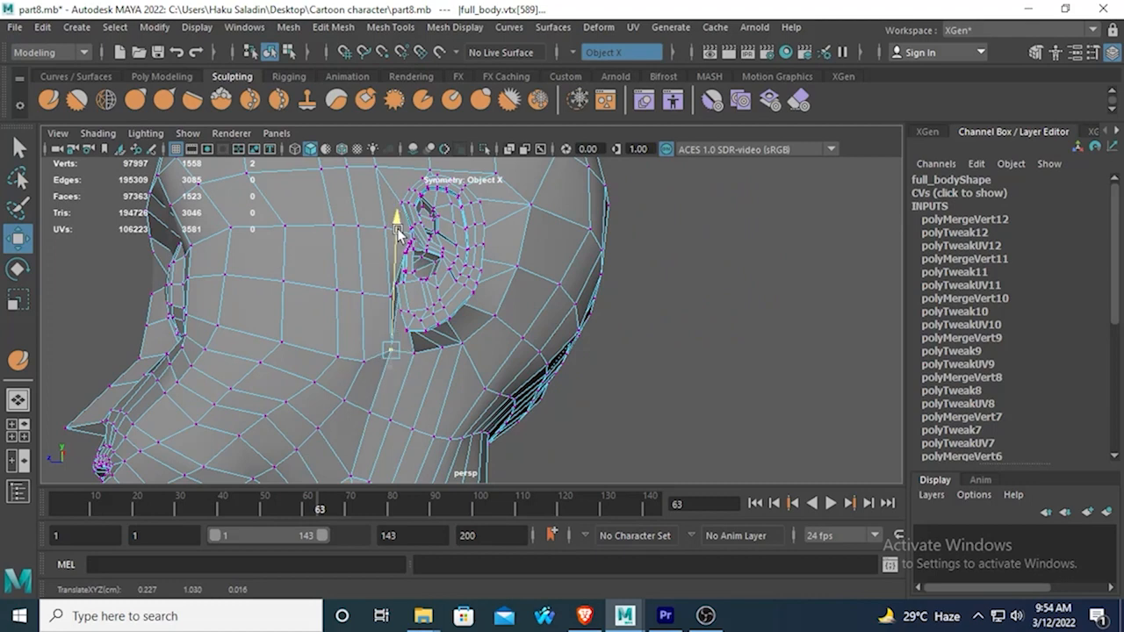
Raise the neighbouring head vertices below and behind the earlobe along Y to narrow the gap under the ear.
scroll(421, 354, "up", 2)
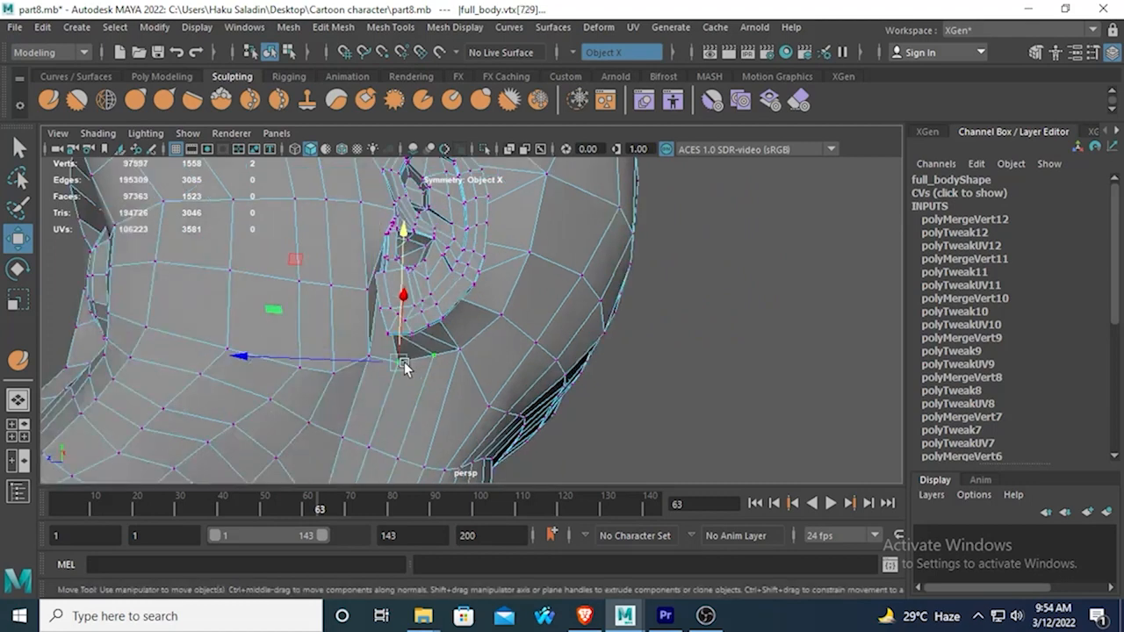
left_click_drag(410, 261, 438, 217)
left_click(433, 354)
left_click_drag(422, 303, 454, 351, "alt")
left_click_drag(459, 270, 463, 245)
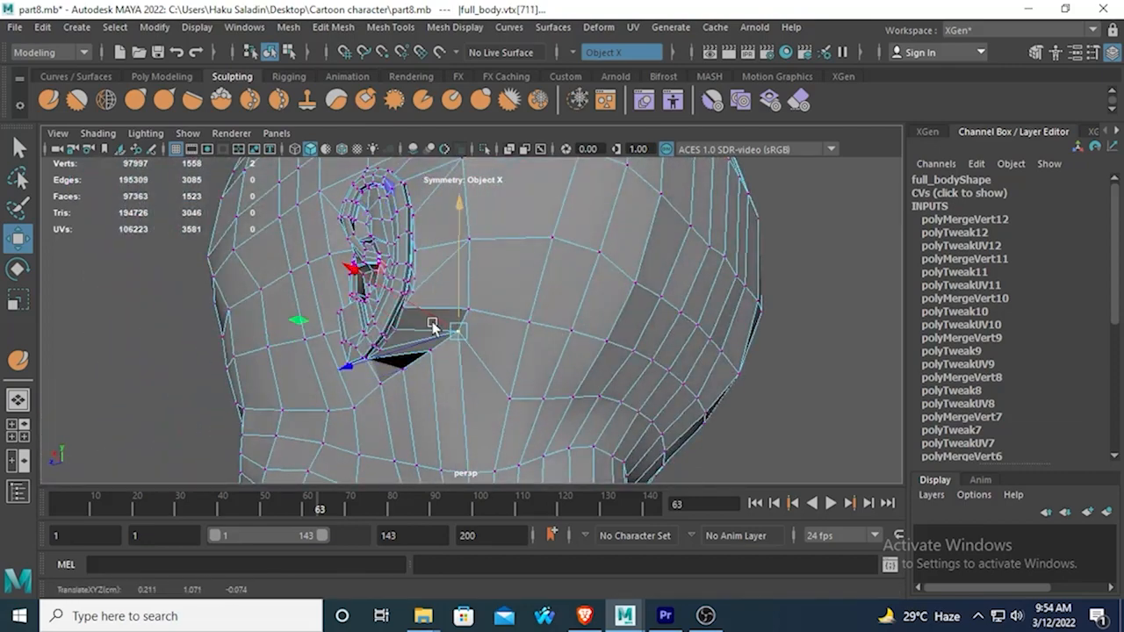
Reposition the head vertices behind the middle and upper ear closer to the rear of the ear.
left_click_drag(432, 322, 494, 311, "alt")
left_click(500, 314)
left_click(535, 252)
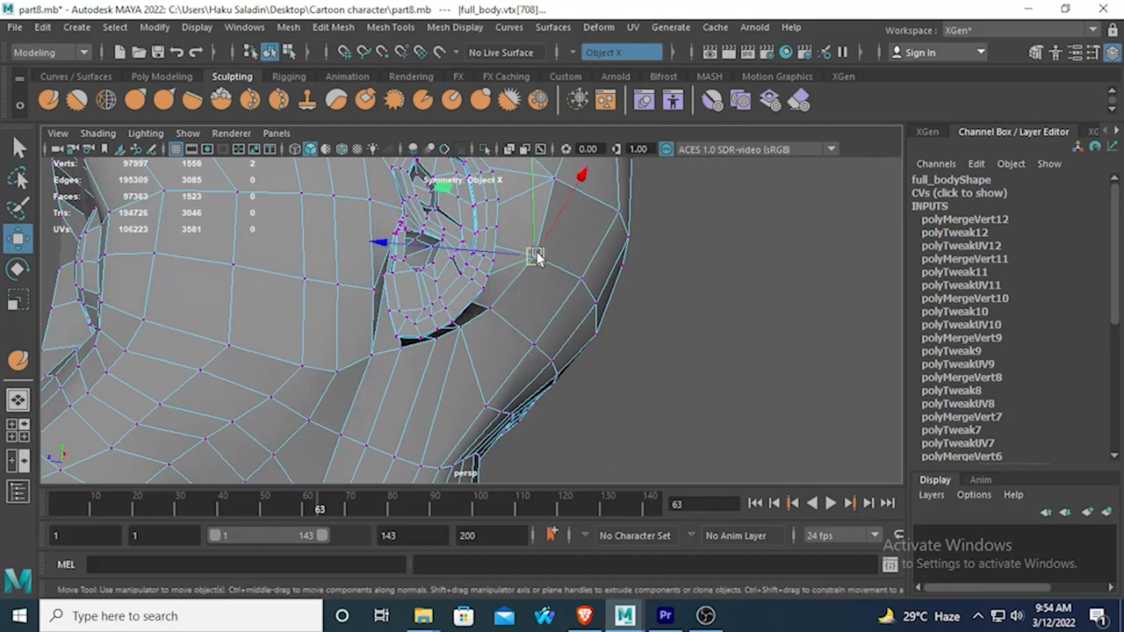
left_click_drag(520, 251, 486, 314, "alt")
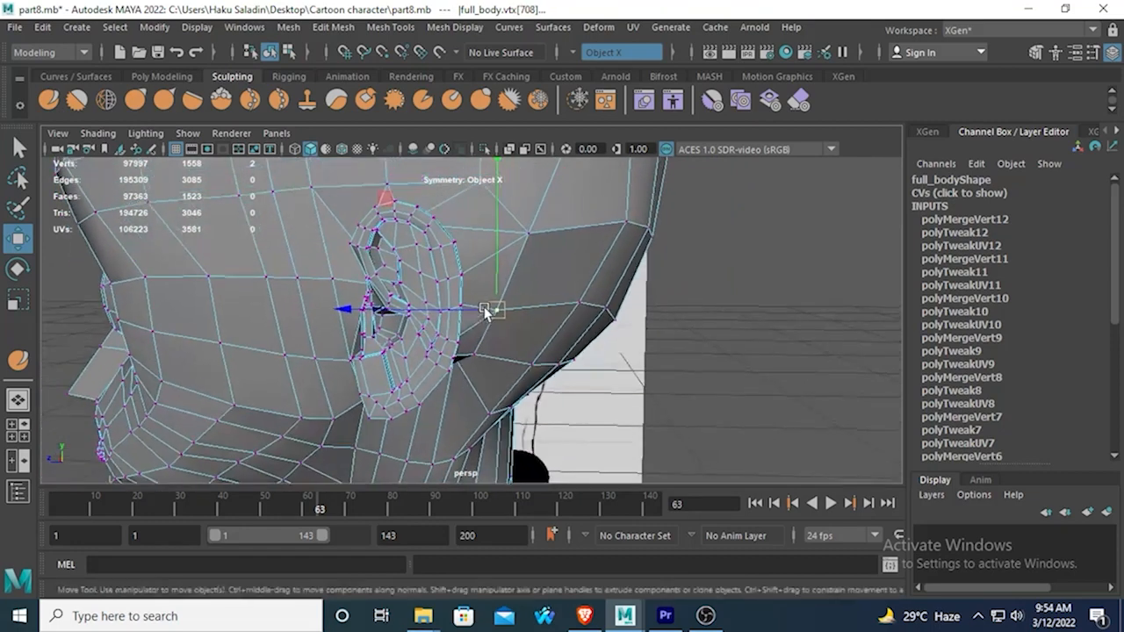
middle_click_drag(519, 241, 518, 230)
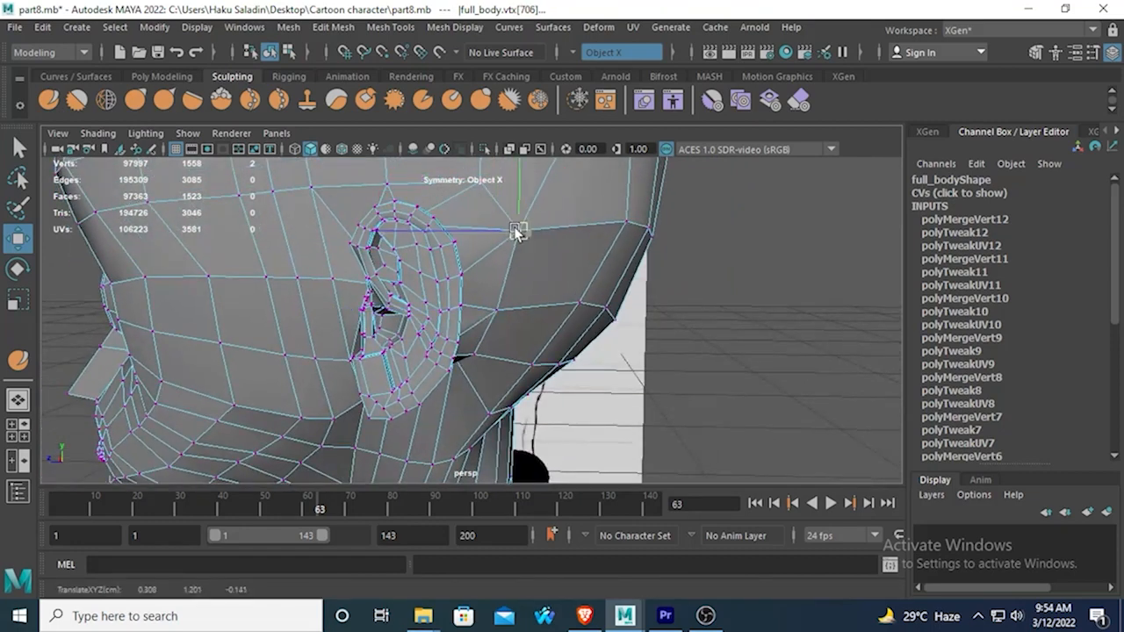
left_click(481, 184)
left_click_drag(483, 184, 460, 203)
Check the ear from behind and move the middle vertex of its rear attachment border along Z.
left_click_drag(470, 255, 369, 256, "alt")
left_click(369, 256)
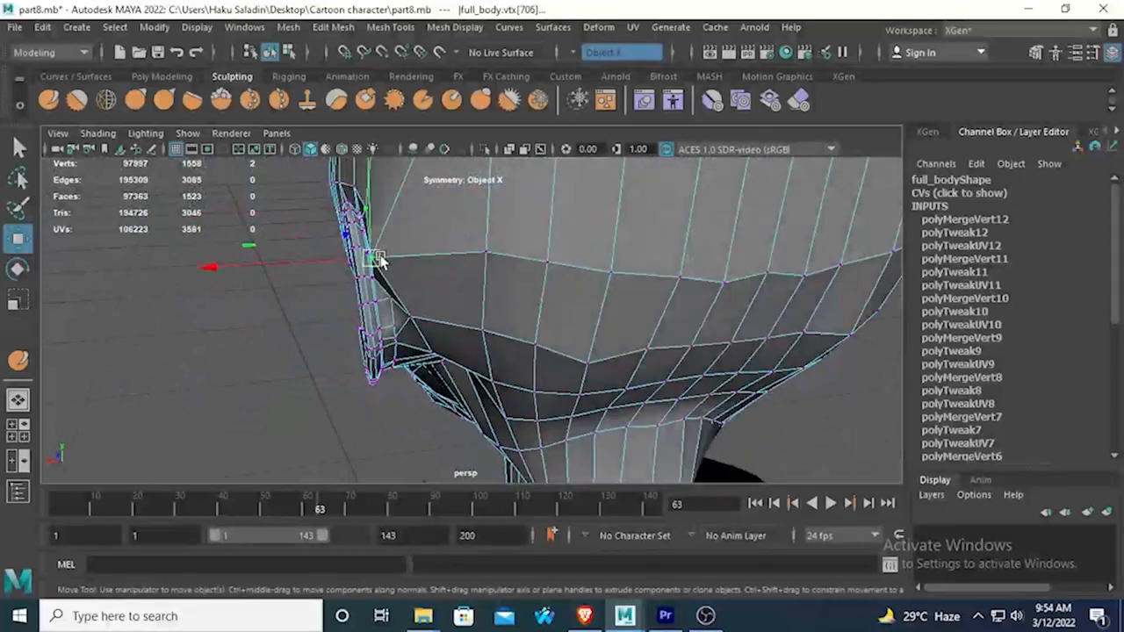
left_click_drag(291, 289, 421, 342, "alt")
left_click_drag(363, 282, 374, 295)
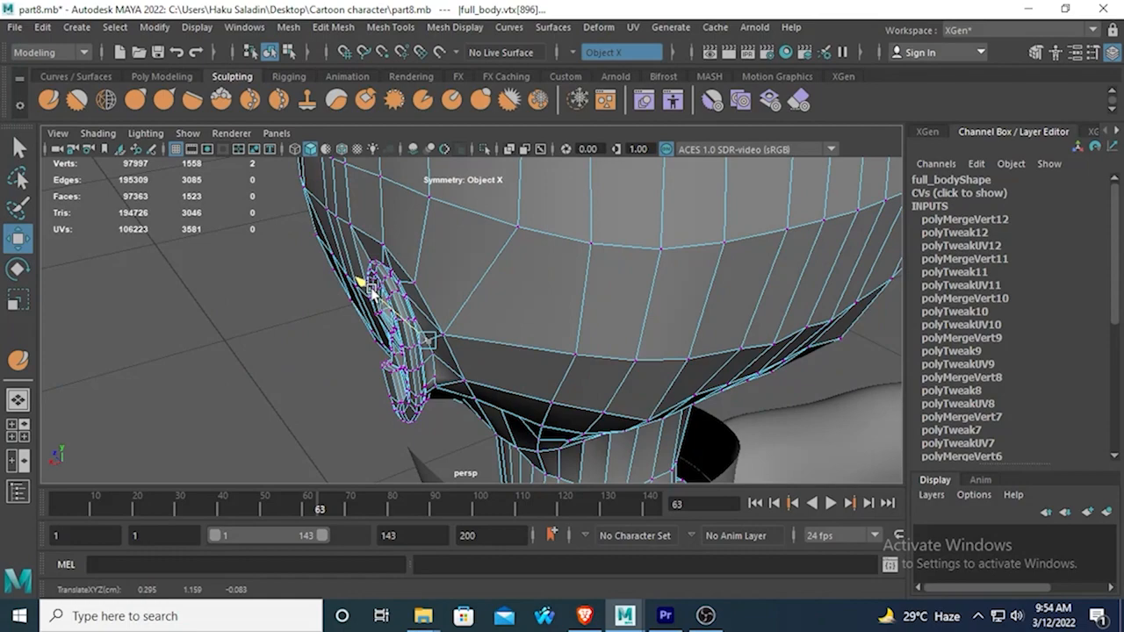
left_click_drag(441, 379, 438, 331, "alt")
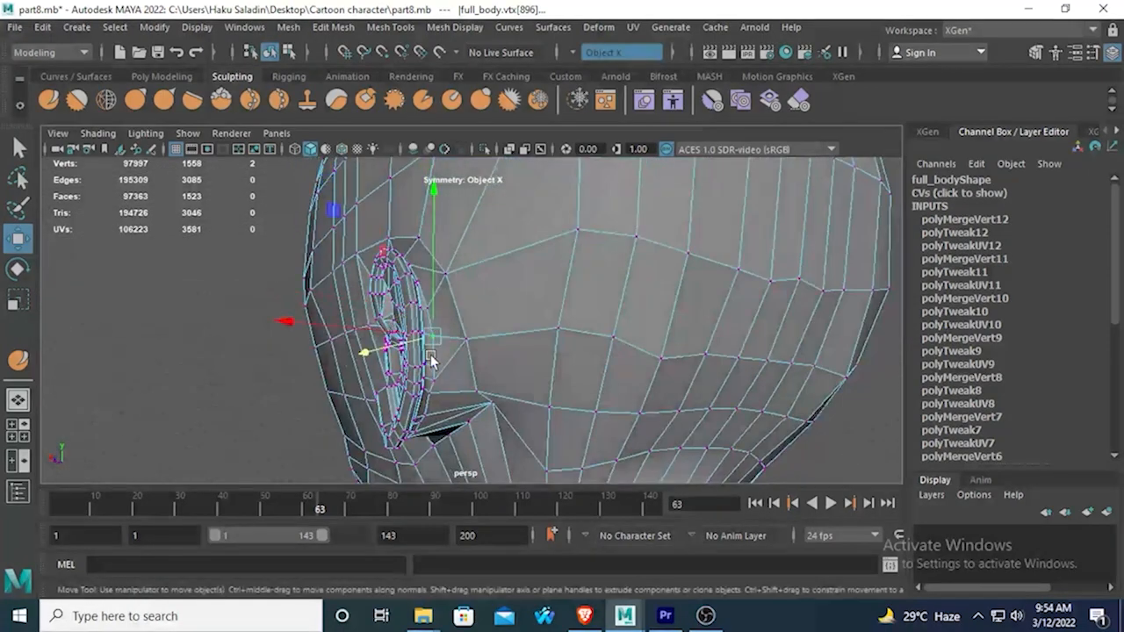
Adjust the head vertex behind the middle of the ear and the adjacent vertex on the ear's rear border along Z.
left_click_drag(364, 329, 399, 348, "alt")
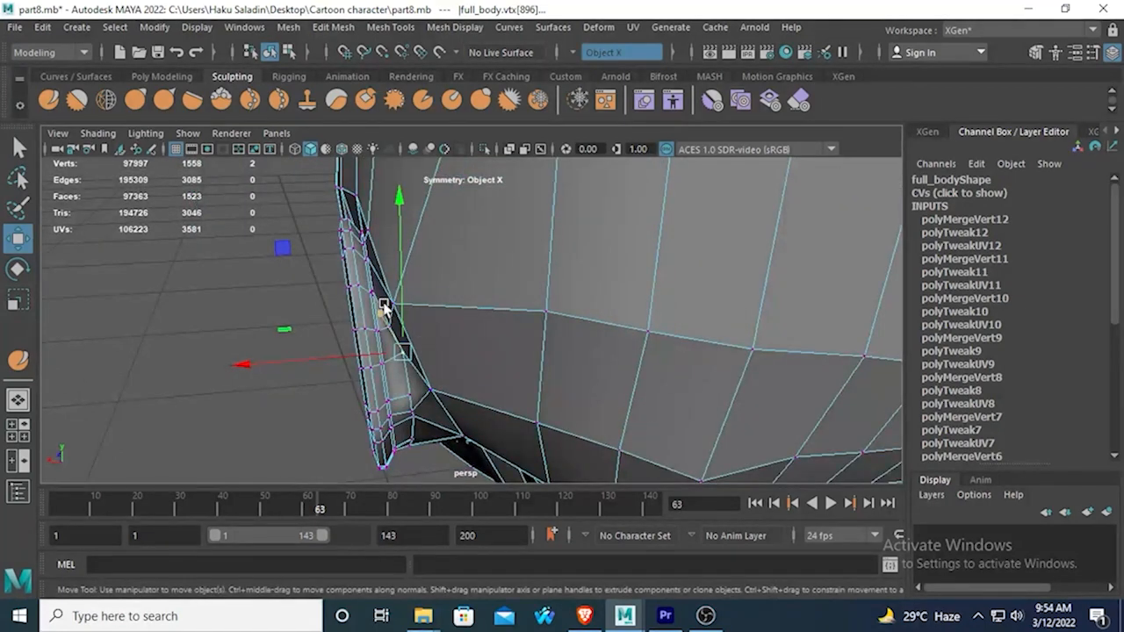
left_click(18, 147)
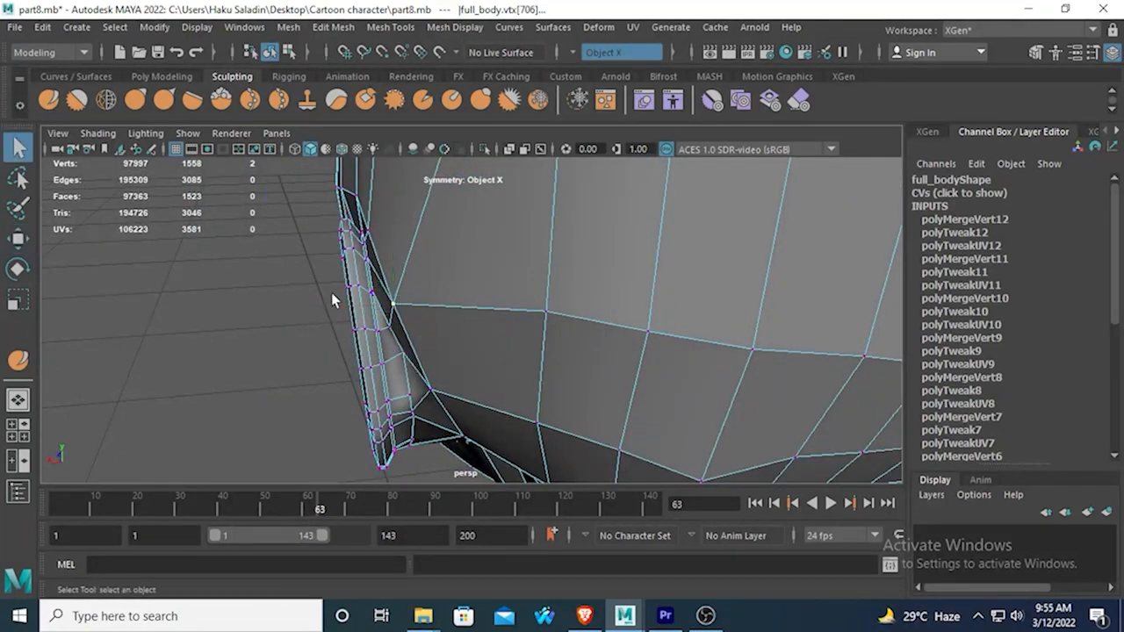
mouse_move(334, 302)
left_mouse_down("alt")
mouse_move(326, 294)
mouse_move(351, 292)
left_mouse_up("alt")
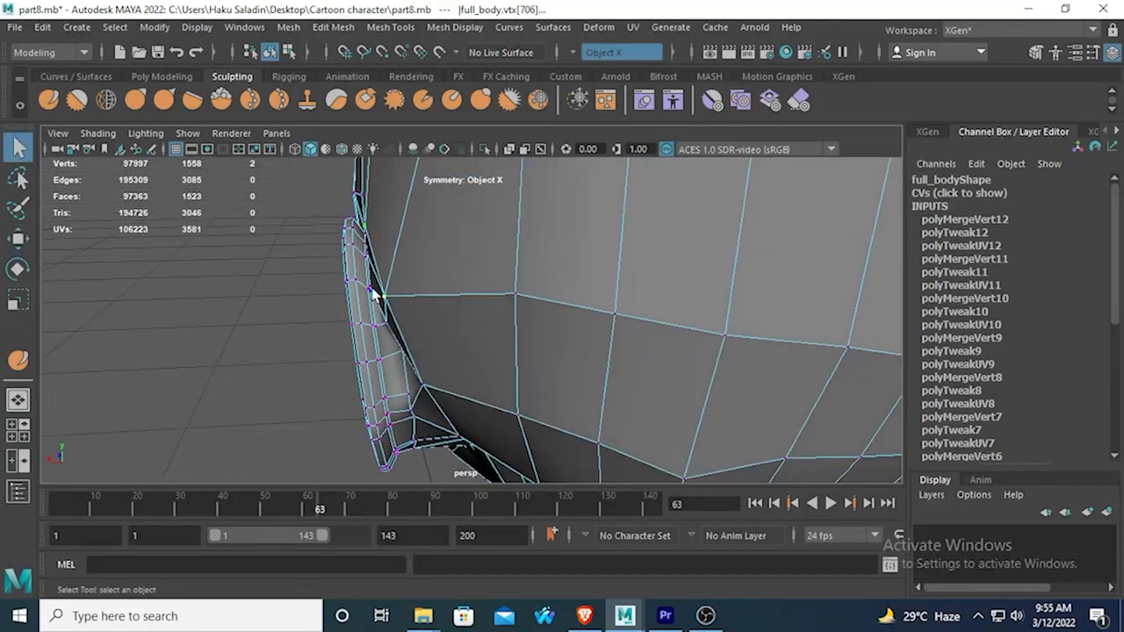
left_click(19, 239)
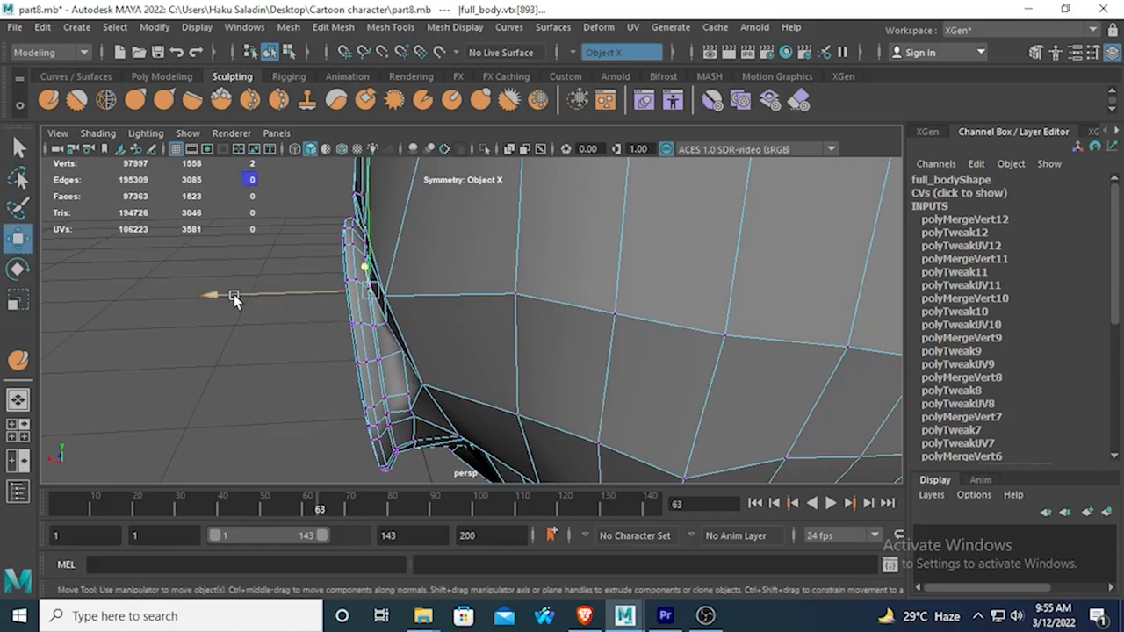
left_click_drag(233, 296, 243, 304)
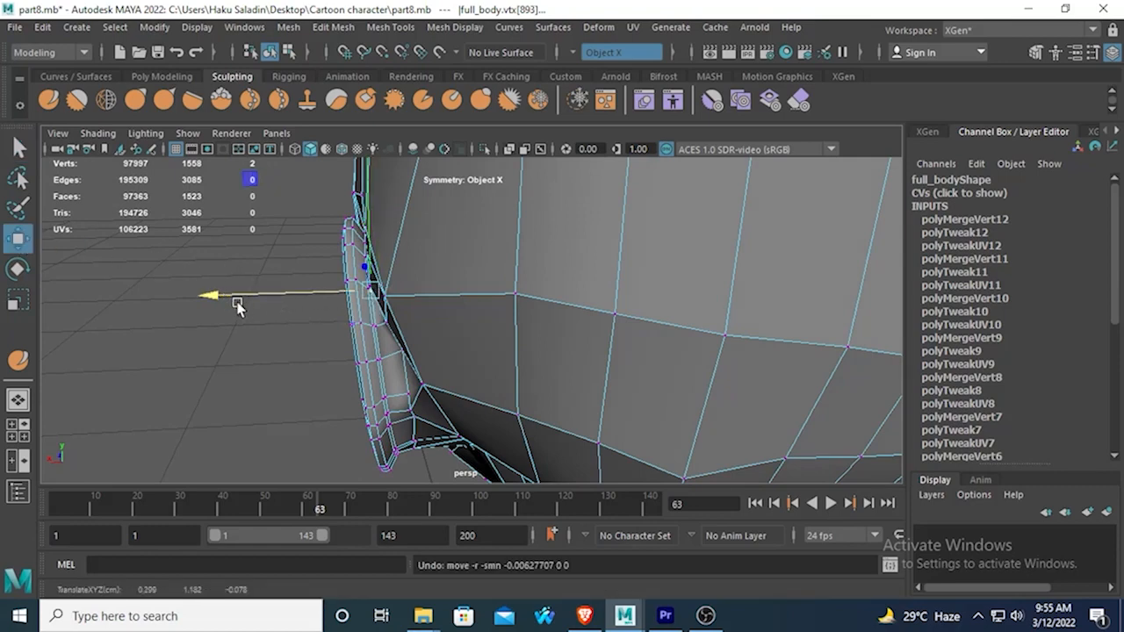
left_click_drag(243, 252, 293, 301, "alt")
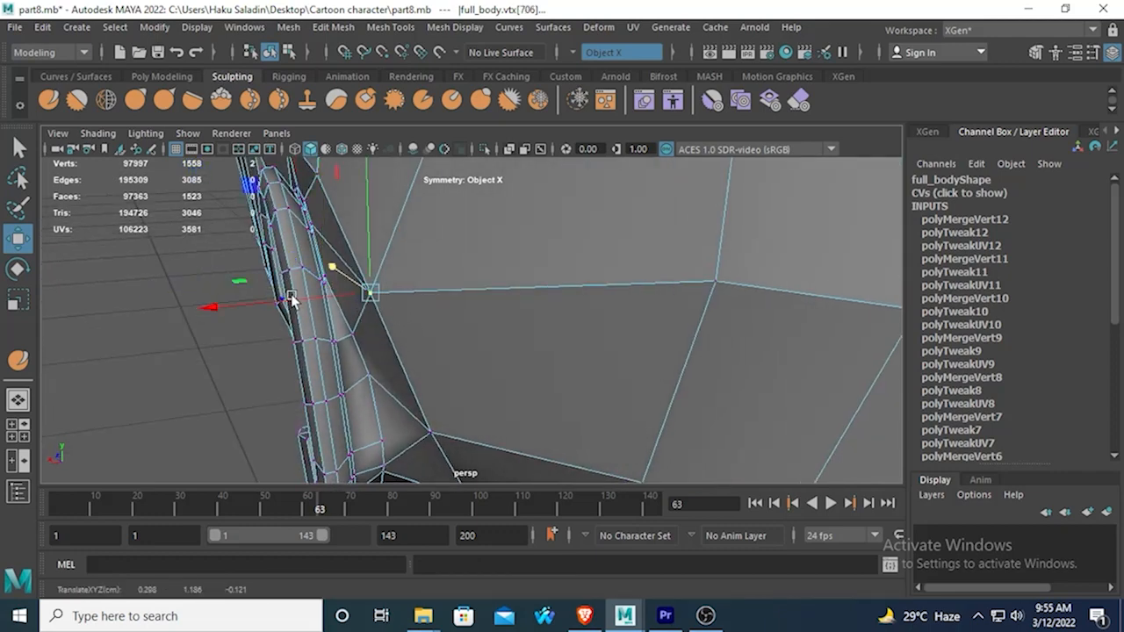
left_click_drag(201, 301, 311, 339)
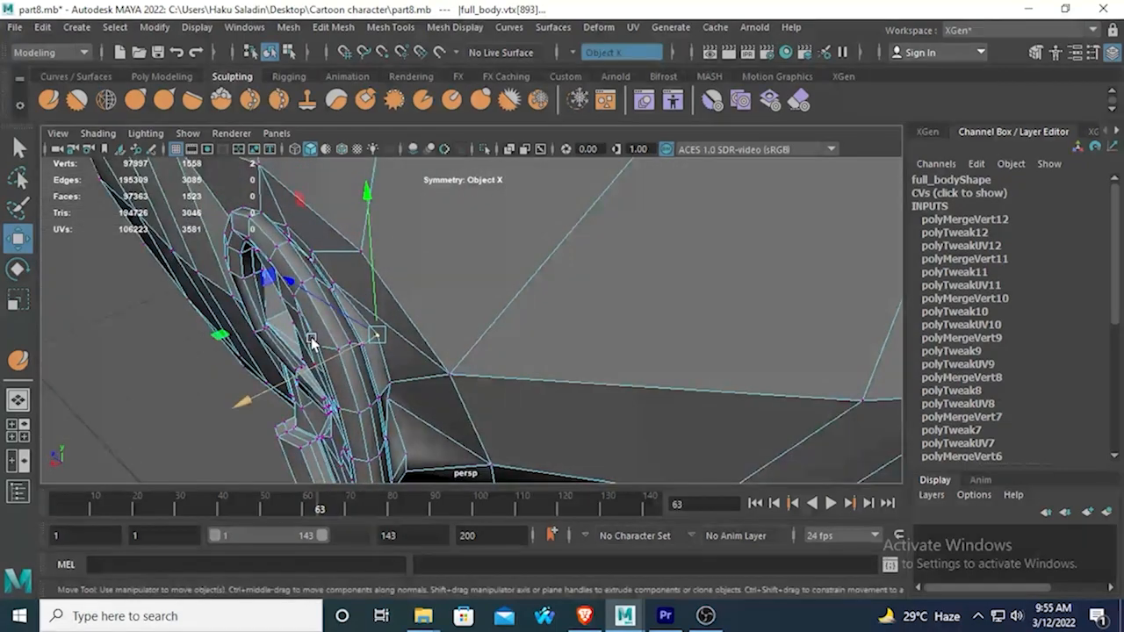
left_click_drag(278, 290, 287, 288)
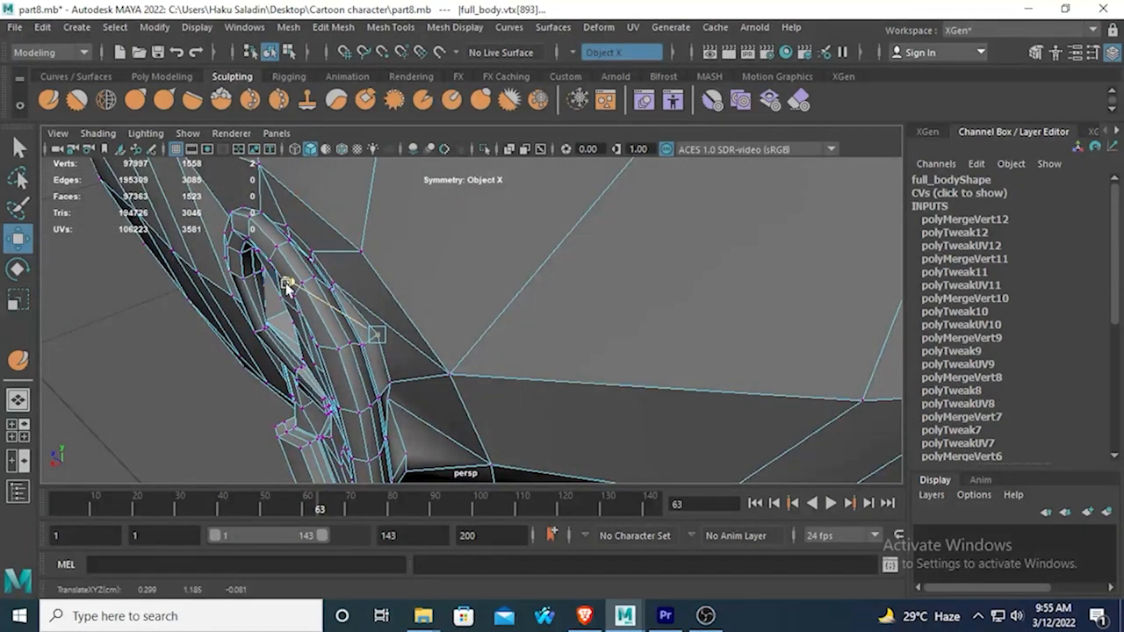
Reposition the next attachment vertices further down the rear border of the ear.
left_click(402, 386)
left_click_drag(303, 332, 353, 259)
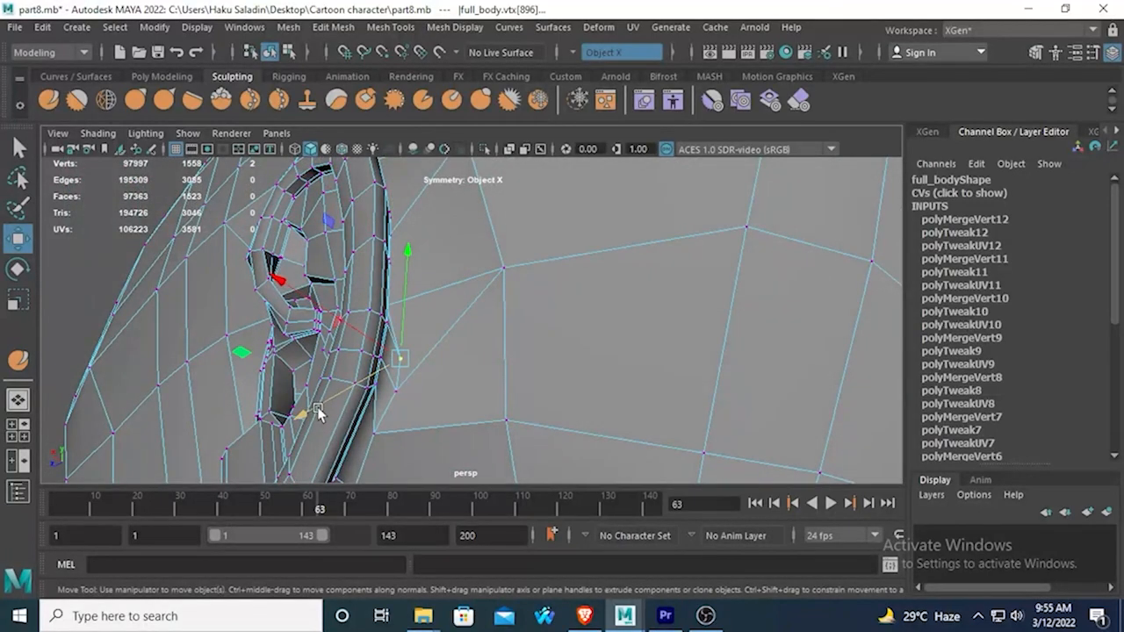
left_click_drag(319, 415, 421, 347)
left_click(392, 401)
Display the mesh in smooth preview and inspect the ear junction from the side and behind in object mode.
key("3")
right_click_drag(430, 163, 520, 139)
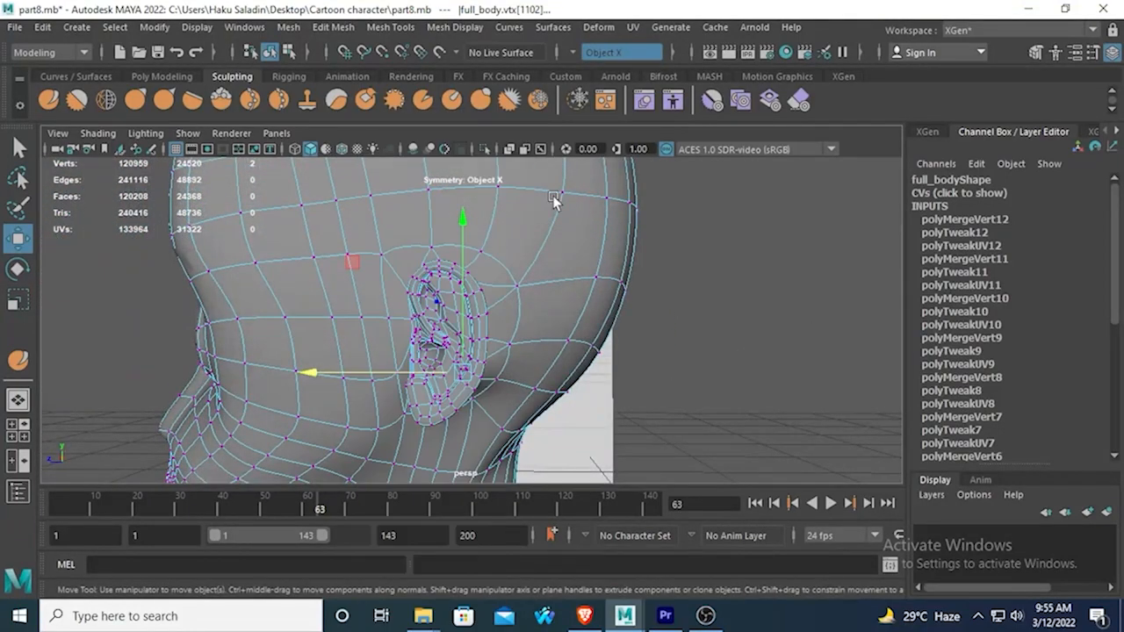
left_click_drag(554, 255, 694, 355, "alt")
left_click(606, 317)
mouse_move(606, 320)
left_mouse_down("alt")
mouse_move(551, 376)
mouse_move(531, 378)
mouse_move(527, 346)
mouse_move(524, 383)
mouse_move(396, 396)
mouse_move(470, 362)
mouse_move(472, 373)
mouse_move(388, 344)
mouse_move(195, 332)
left_mouse_up("alt")
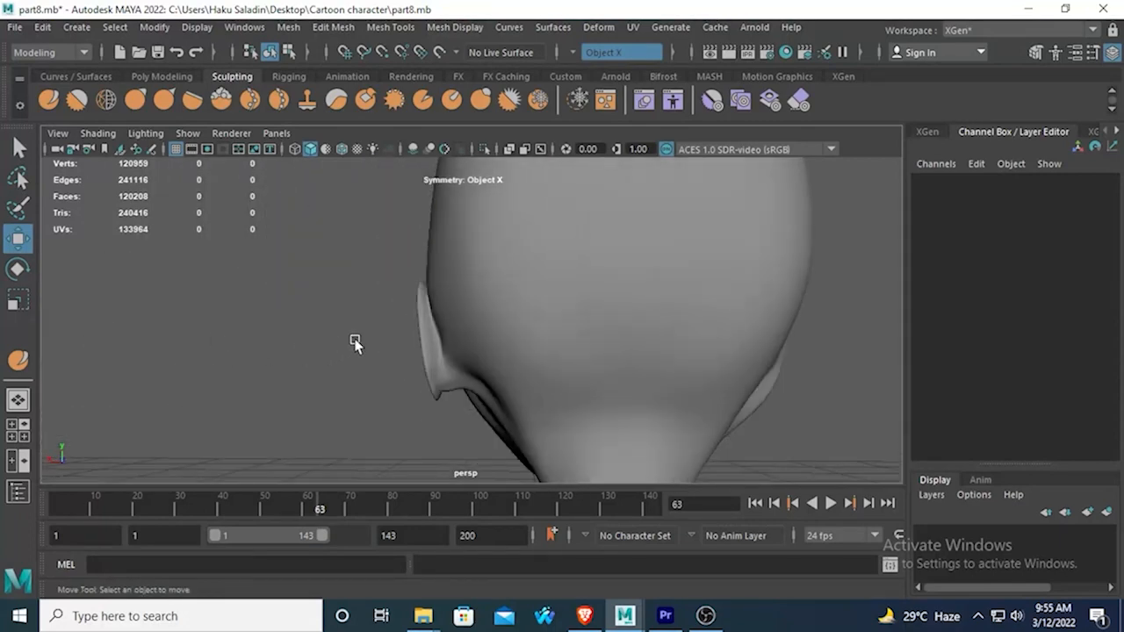
Select all vertices of the ear and remove the stray vertices on the rest of the head from the selection.
right_click_drag(417, 301, 351, 160)
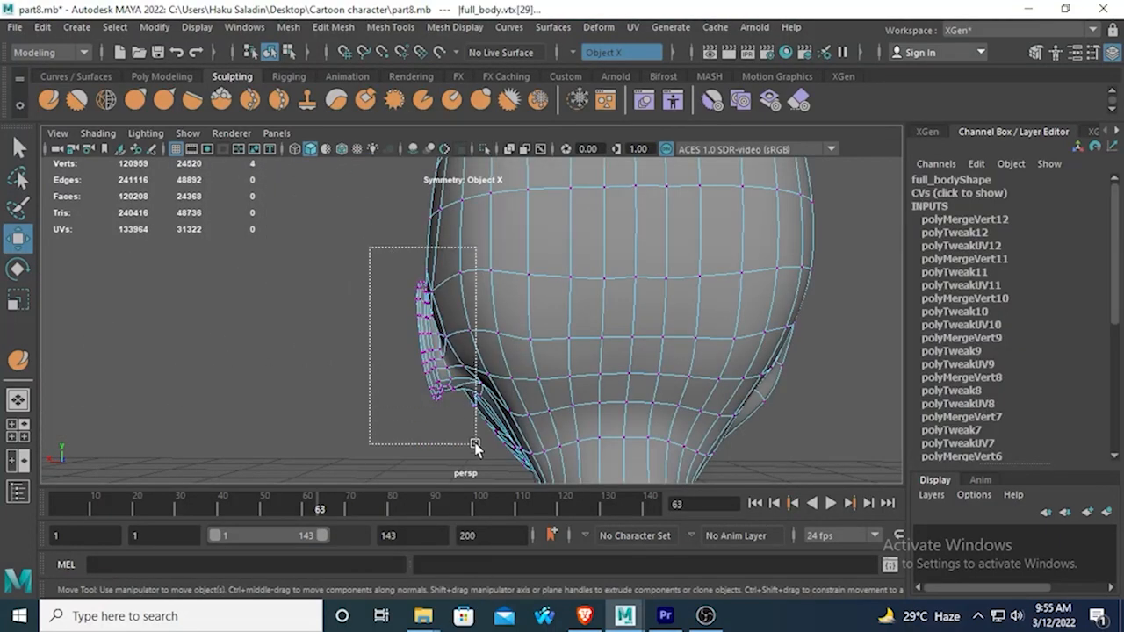
left_click_drag(469, 427, 468, 426)
left_click_drag(469, 426, 337, 330, "alt")
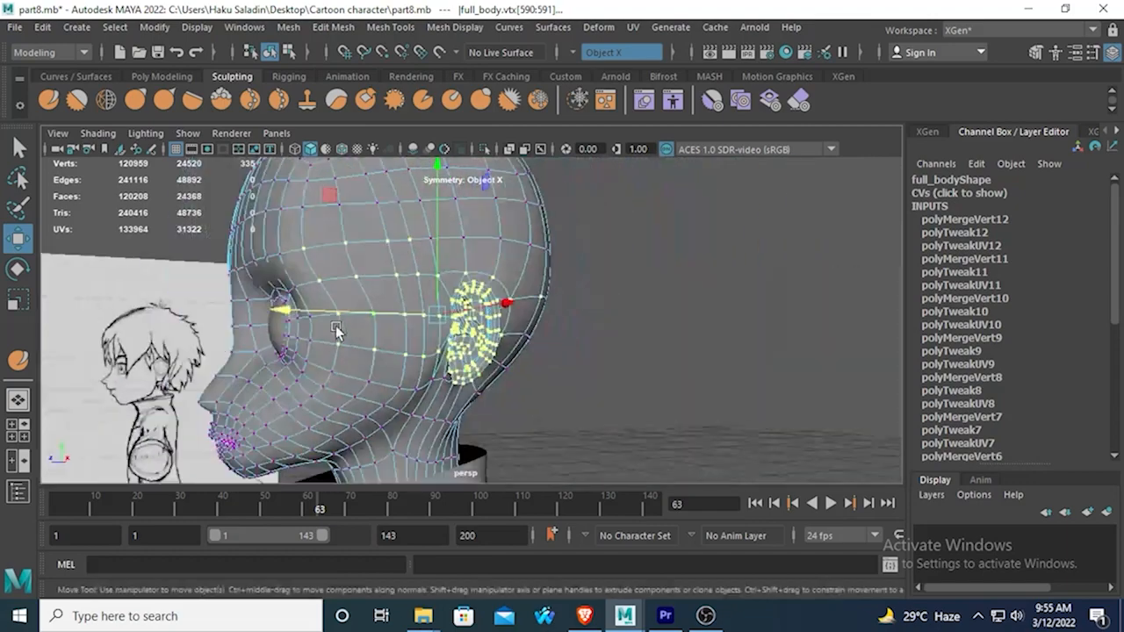
key("ctrl+z")
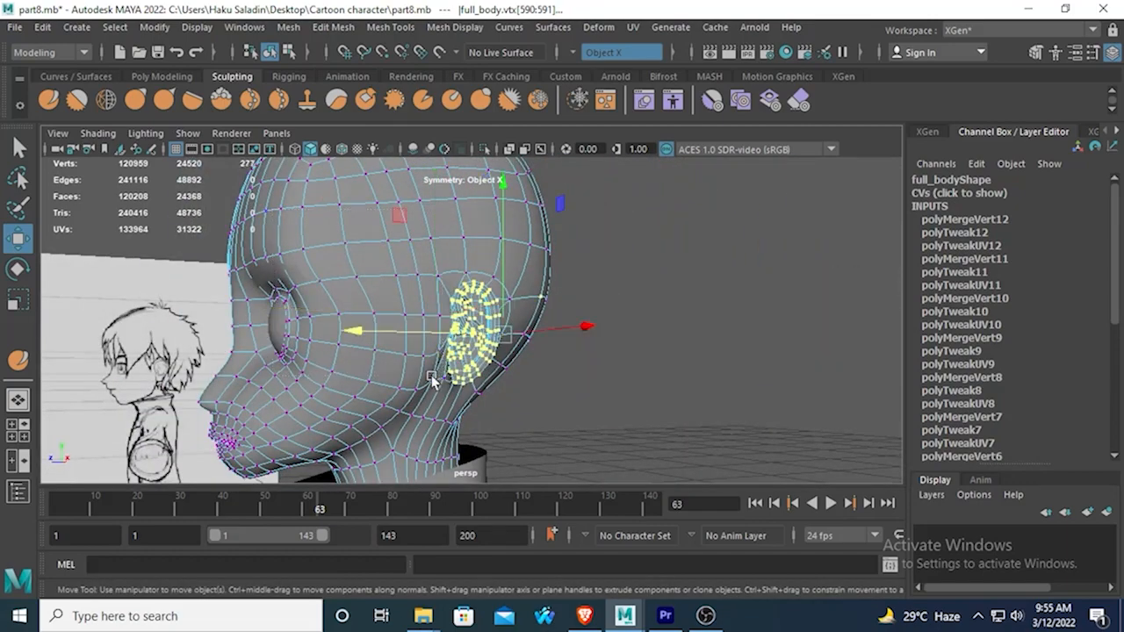
left_click_drag(413, 394, 446, 291, "alt")
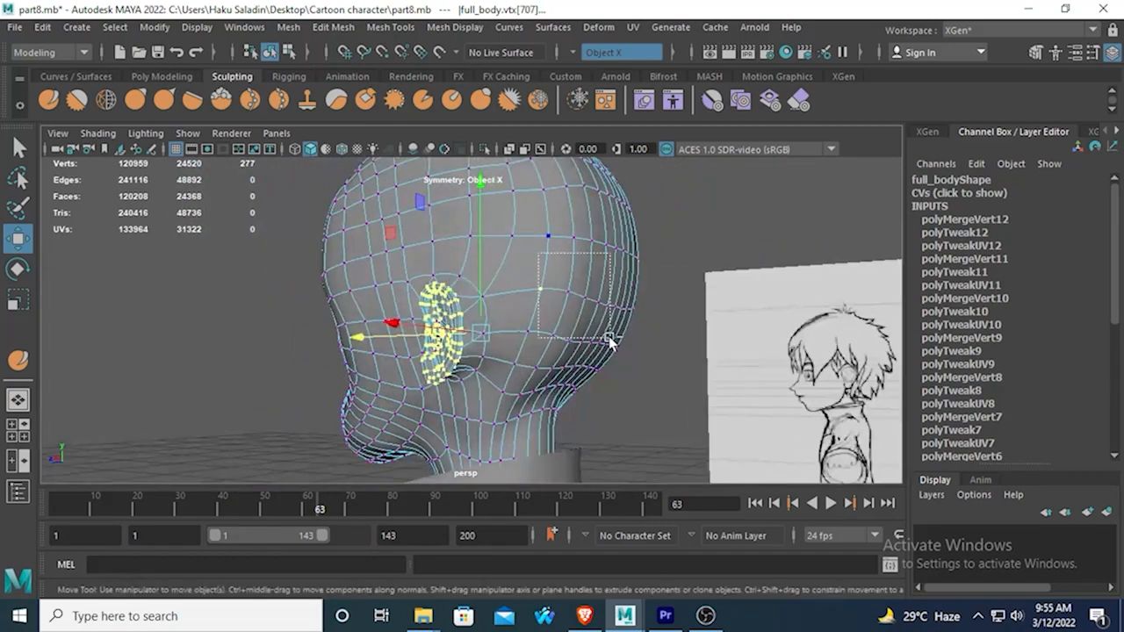
left_click_drag(581, 341, 160, 316, "alt")
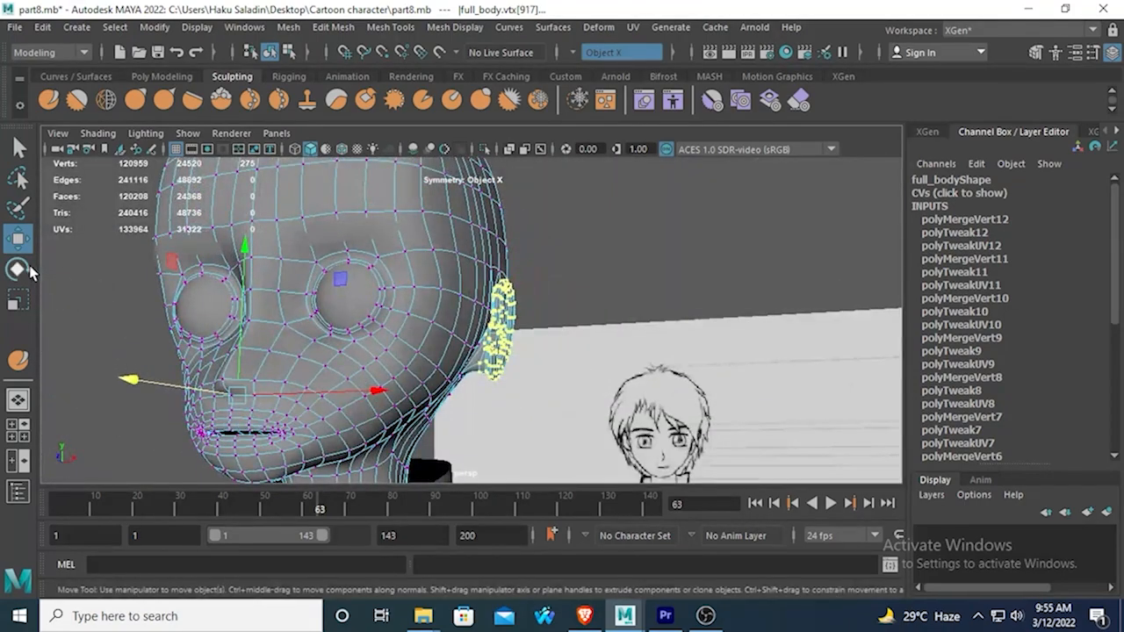
left_click(19, 269)
mouse_move(339, 321)
left_mouse_down("alt")
mouse_move(582, 334)
mouse_move(511, 321)
left_mouse_up("alt")
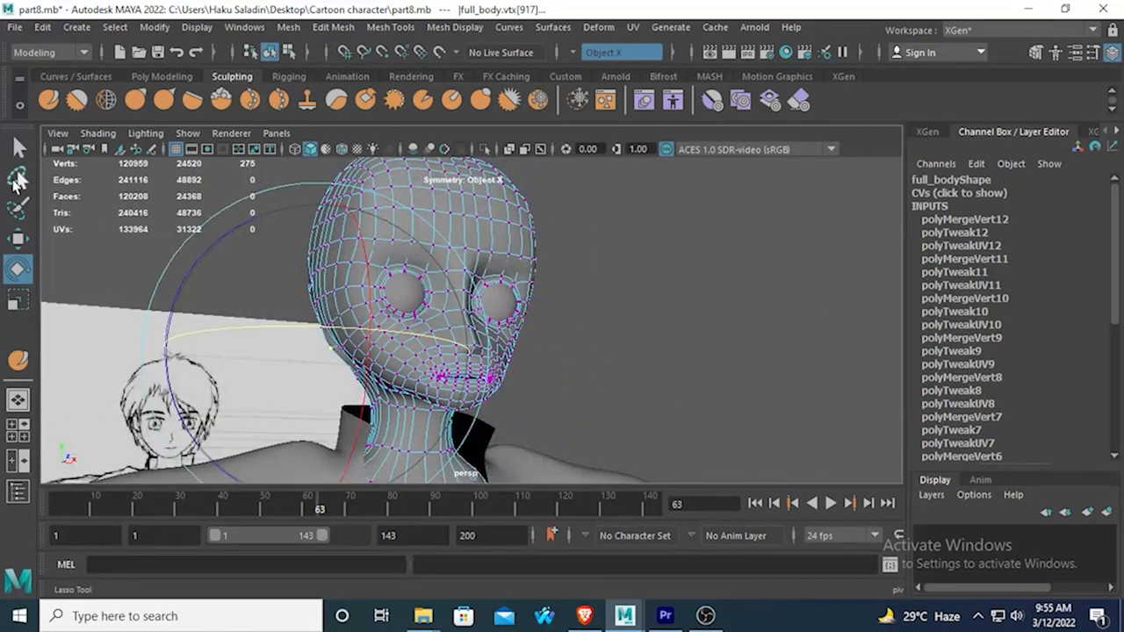
left_click(18, 149)
left_click_drag(489, 360, 525, 369, "alt")
scroll(411, 364, "up", 3)
Rotate the ear vertices about Z to tilt the top of the ear outward, and move them along X toward the head.
left_click(17, 271)
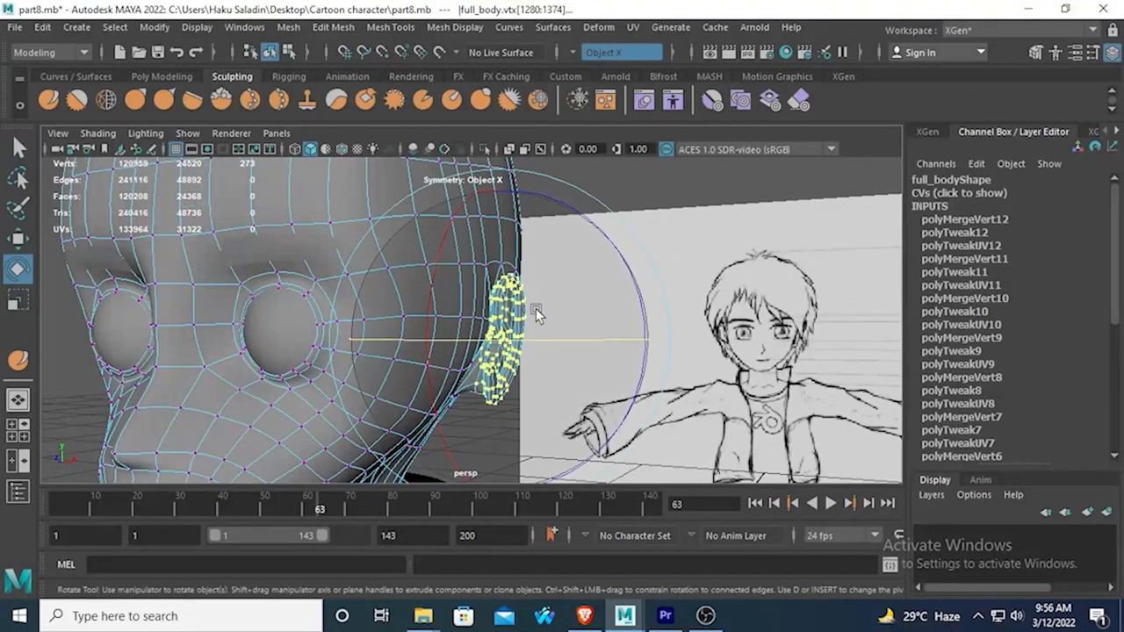
left_click_drag(623, 259, 624, 286)
left_click_drag(528, 326, 605, 281, "alt")
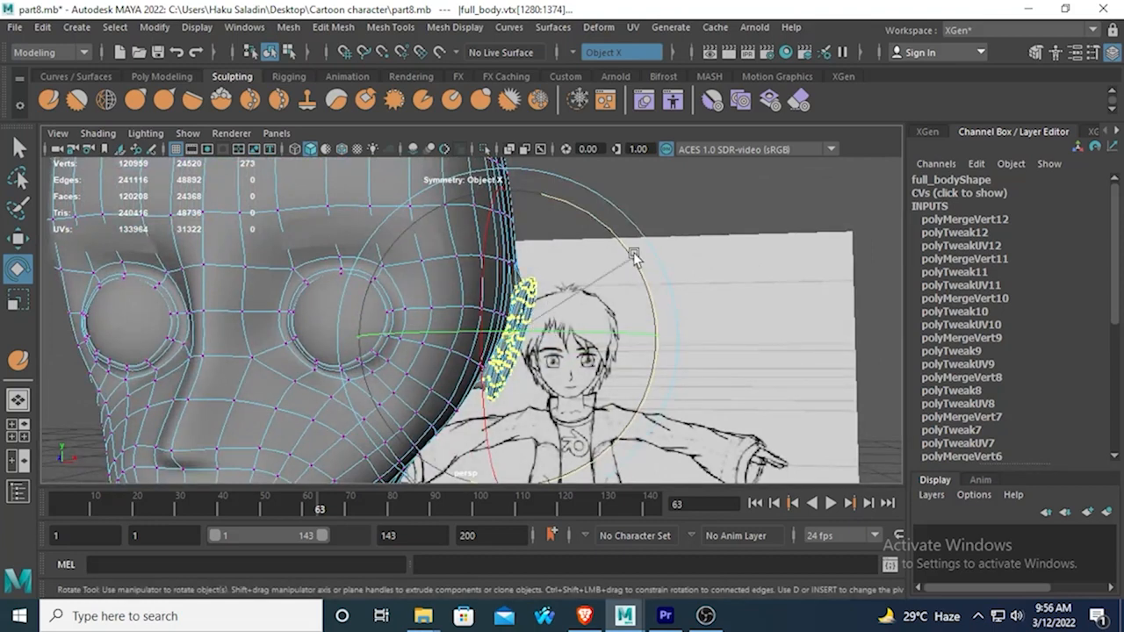
left_click(18, 240)
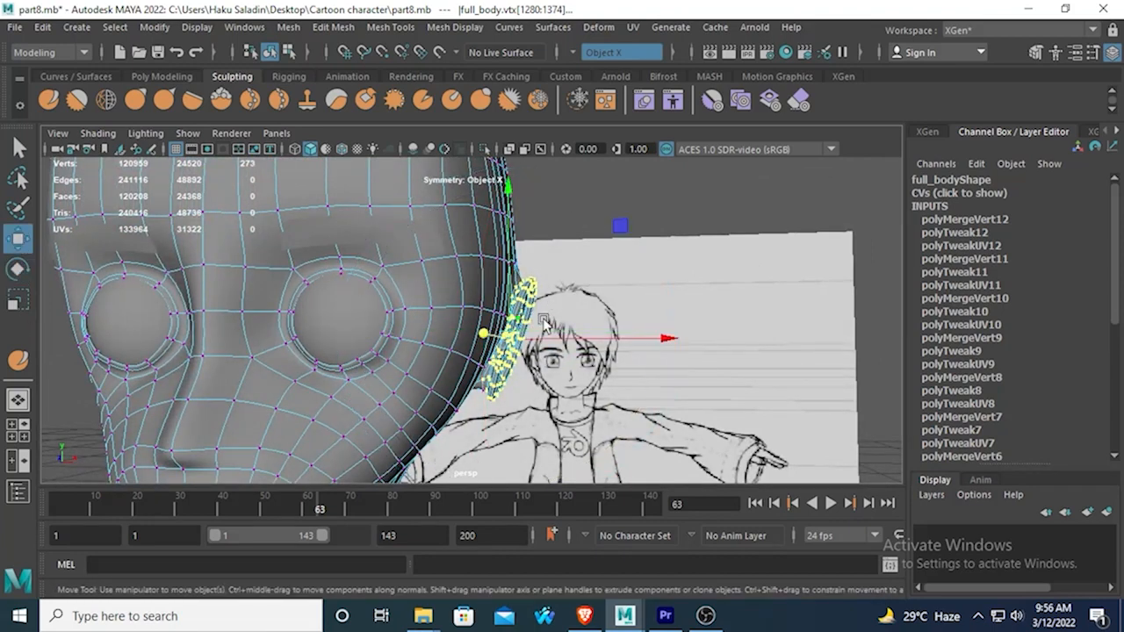
middle_click_drag(659, 340, 649, 340)
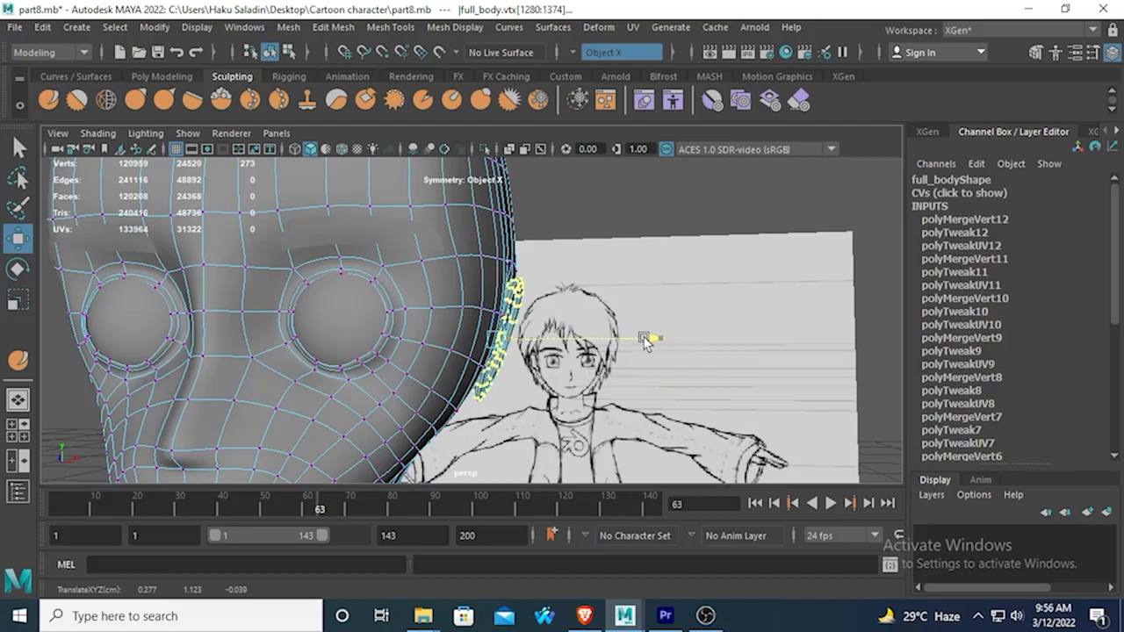
left_click_drag(645, 342, 376, 402, "alt")
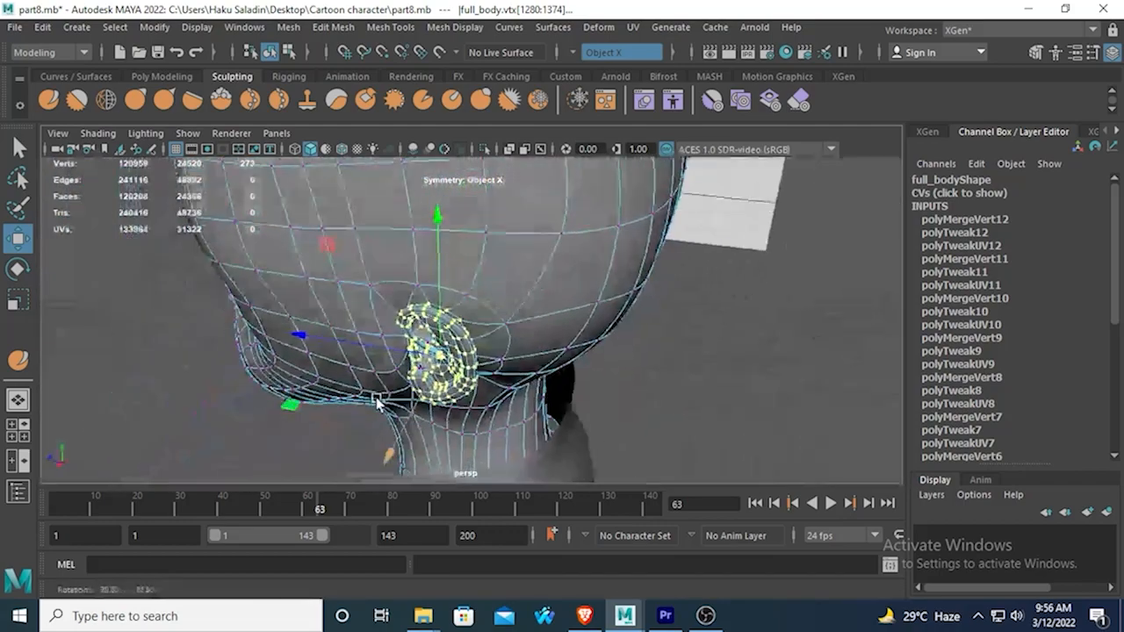
left_click_drag(389, 456, 666, 357)
left_click_drag(572, 354, 360, 361, "alt")
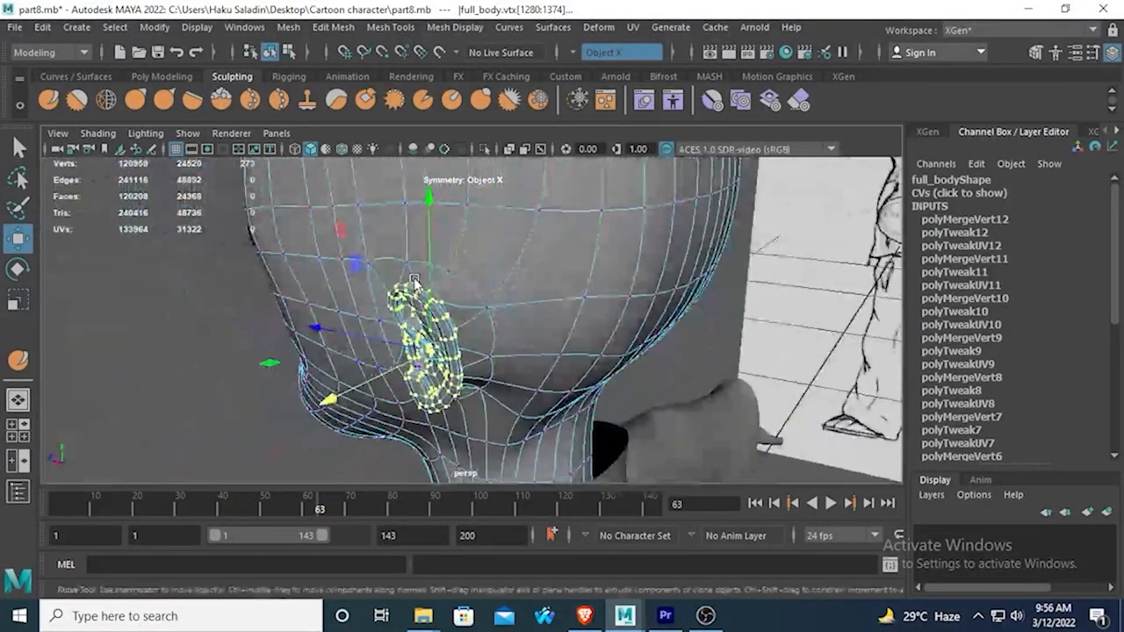
Inspect the tilted ear from the front in object mode and restore the ear vertex selection.
right_click_drag(413, 282, 487, 141)
left_click(196, 309)
left_click_drag(238, 339, 474, 376, "alt")
scroll(476, 376, "up", 5)
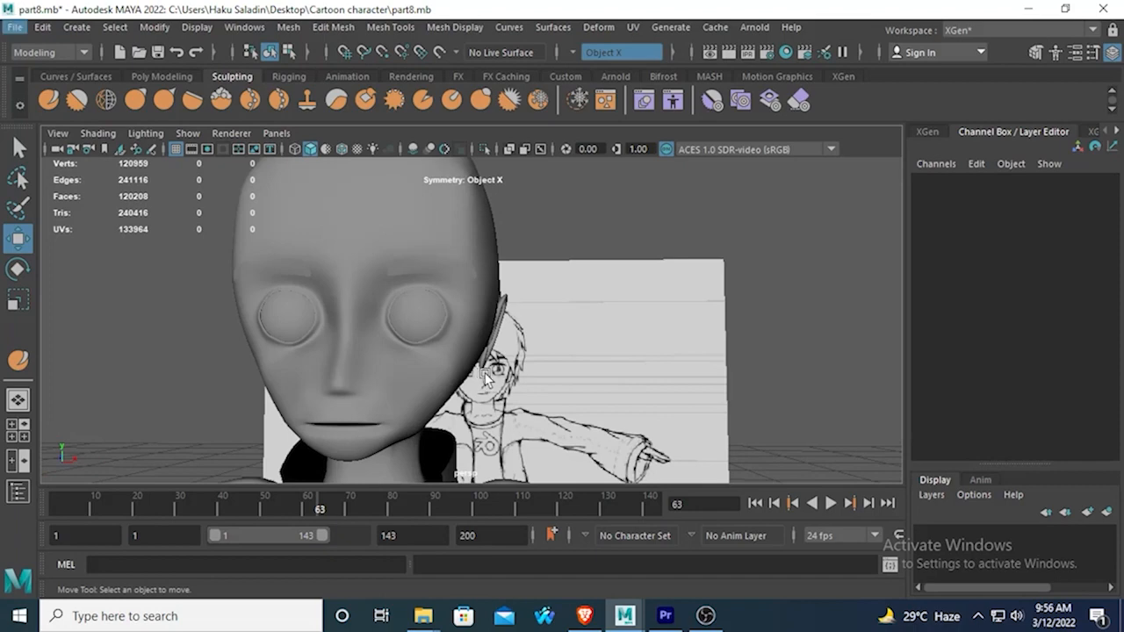
key("ctrl+z")
key("F9")
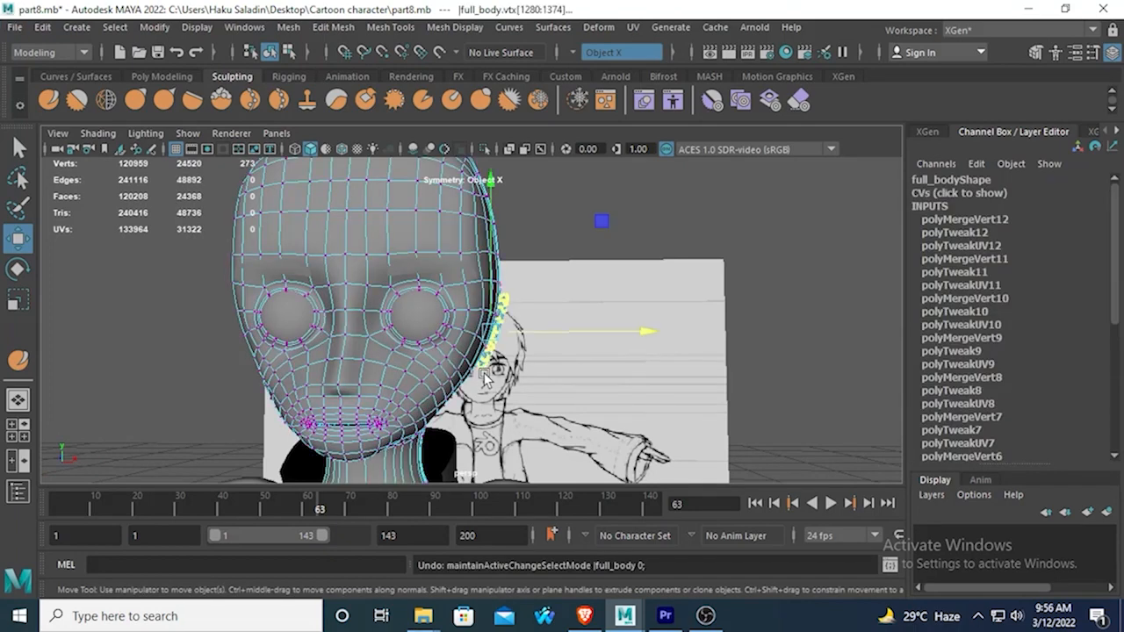
key("e")
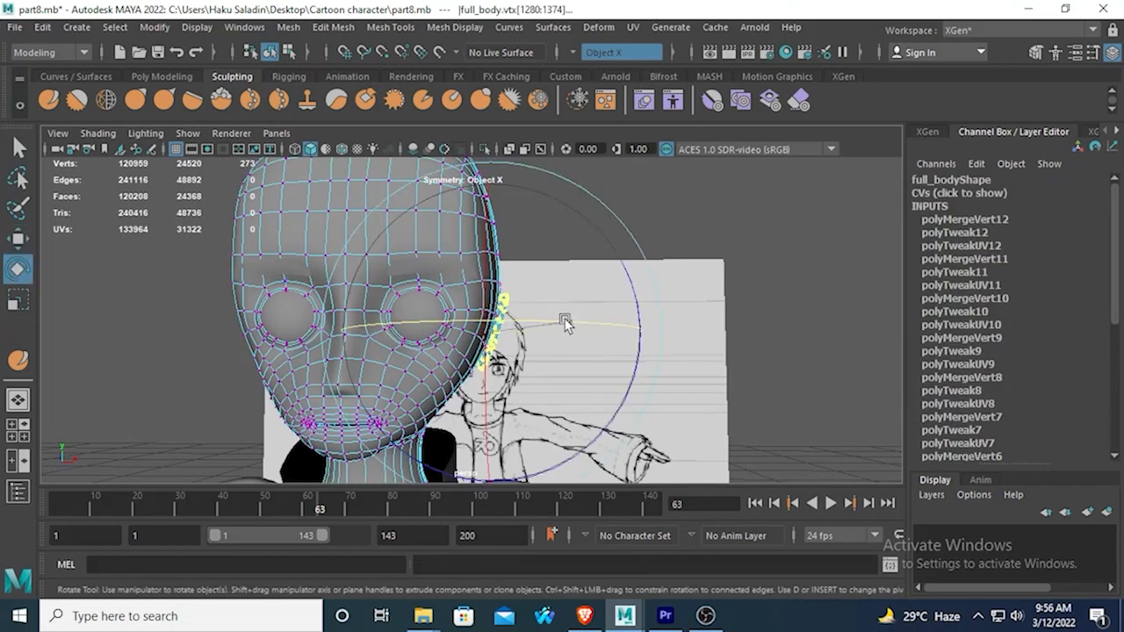
Return the body mesh to unsmoothed display in object mode and inspect the ear's fit from behind, the side and the front.
left_click(744, 281)
left_click_drag(744, 282, 414, 346, "alt")
right_click_drag(439, 321, 511, 121)
left_click(359, 367)
mouse_move(322, 356)
left_mouse_down("alt")
mouse_move(567, 313)
mouse_move(376, 323)
mouse_move(446, 366)
mouse_move(482, 372)
mouse_move(331, 364)
mouse_move(324, 336)
mouse_move(234, 364)
mouse_move(516, 394)
mouse_move(529, 384)
mouse_move(296, 401)
mouse_move(468, 355)
left_mouse_up("alt")
left_click(422, 315)
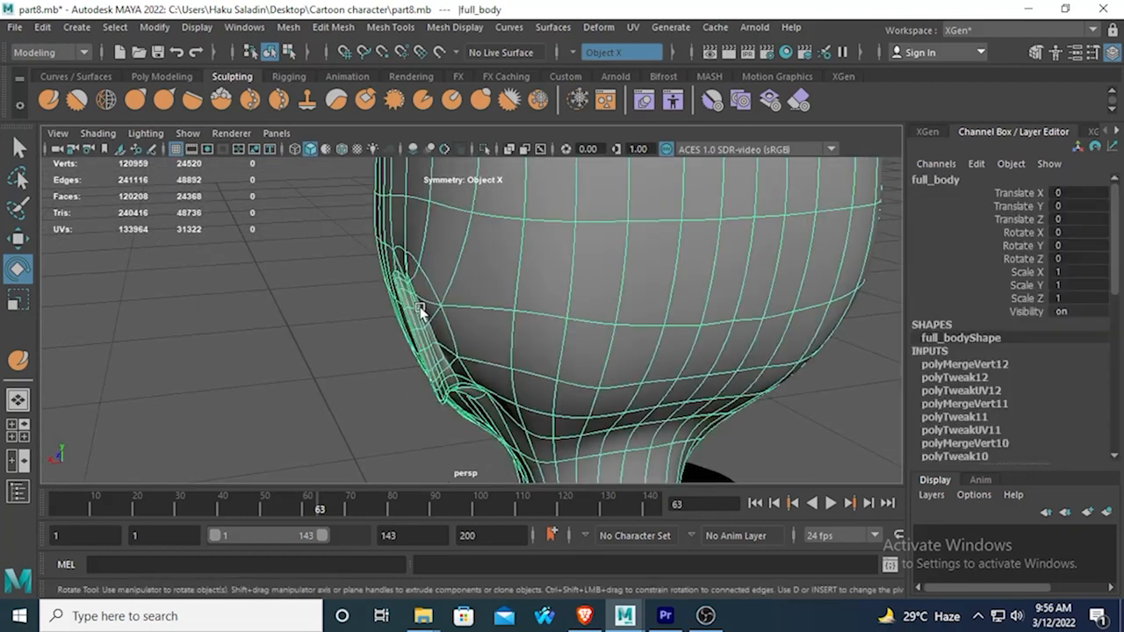
key("1")
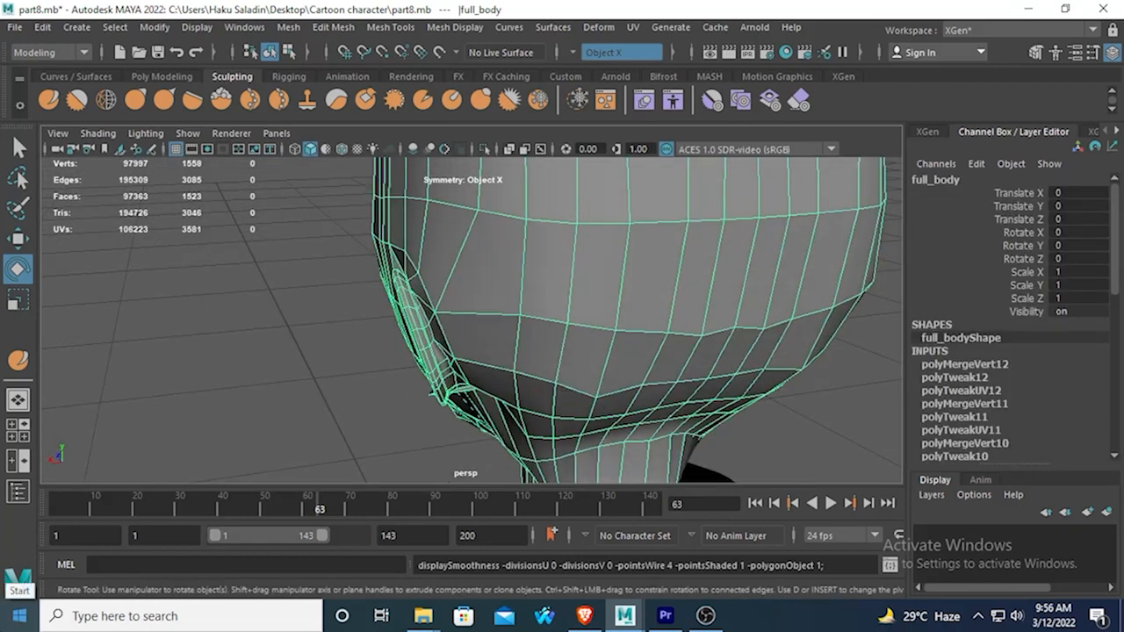
left_click_drag(228, 293, 376, 311, "alt")
scroll(431, 353, "up", 5)
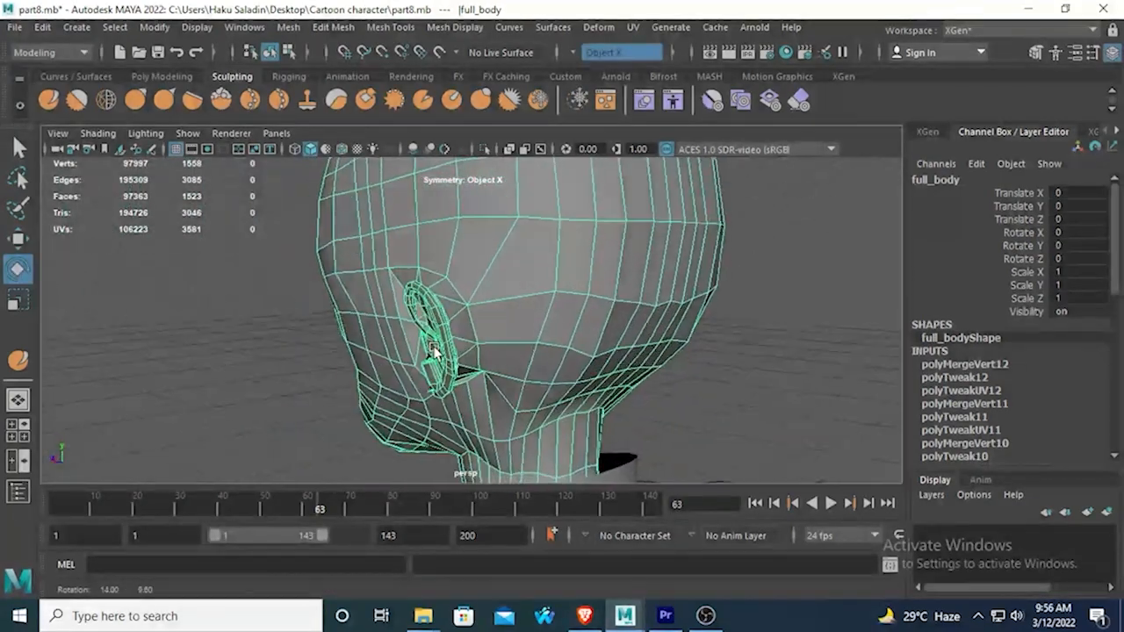
mouse_move(424, 343)
left_mouse_down("alt")
mouse_move(416, 287)
mouse_move(461, 469)
mouse_move(538, 316)
mouse_move(471, 313)
mouse_move(501, 320)
left_mouse_up("alt")
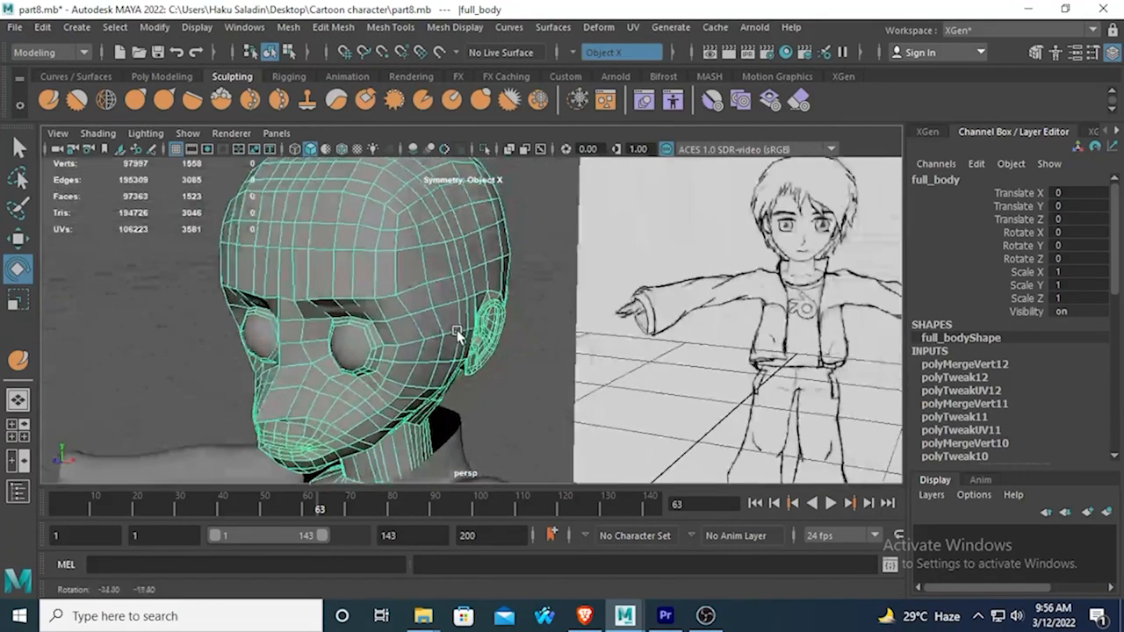
scroll(457, 270, "down", 10)
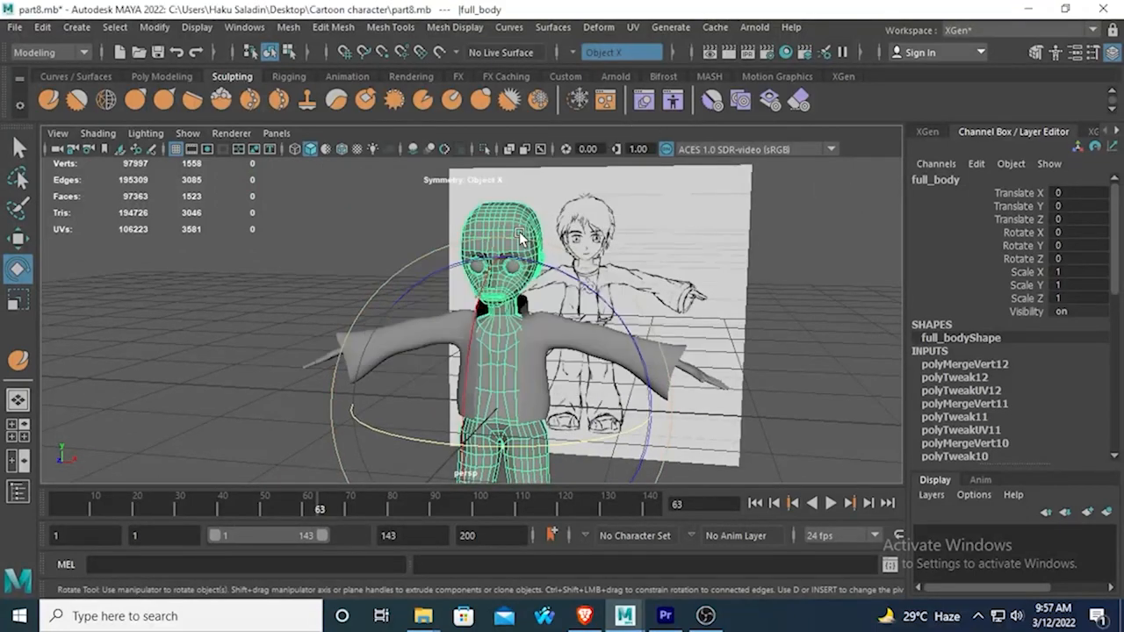
Enter face selection on the body mesh in the front view and turn symmetry off.
key("space")
key("space")
scroll(495, 290, "up", 2)
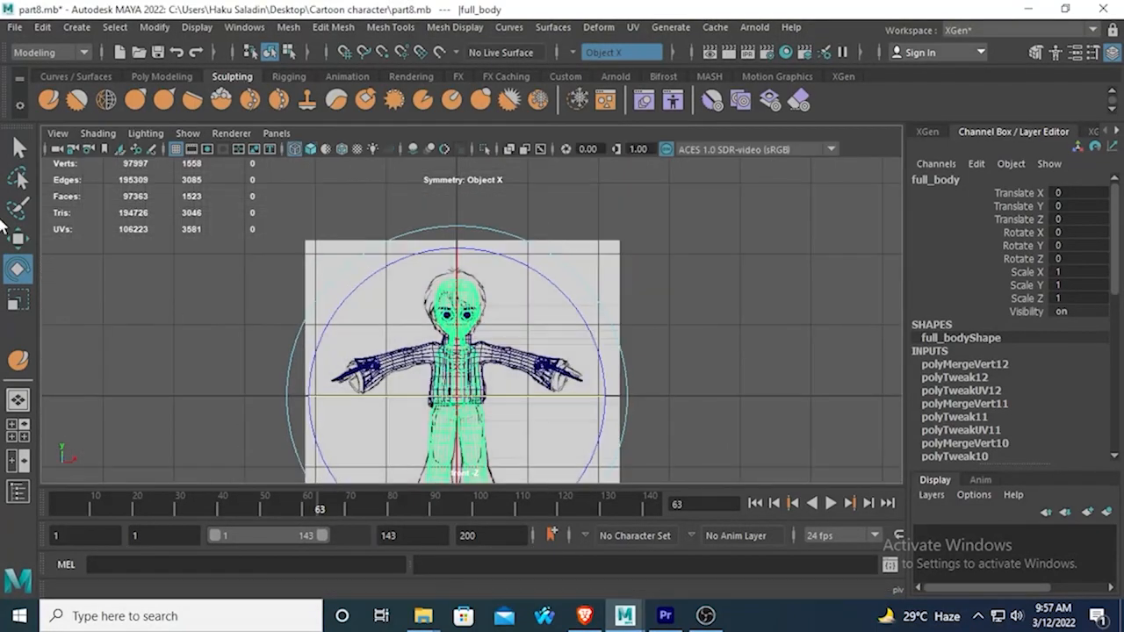
left_click(18, 147)
middle_click_drag(338, 264, 383, 203, "alt")
scroll(426, 209, "up", 1)
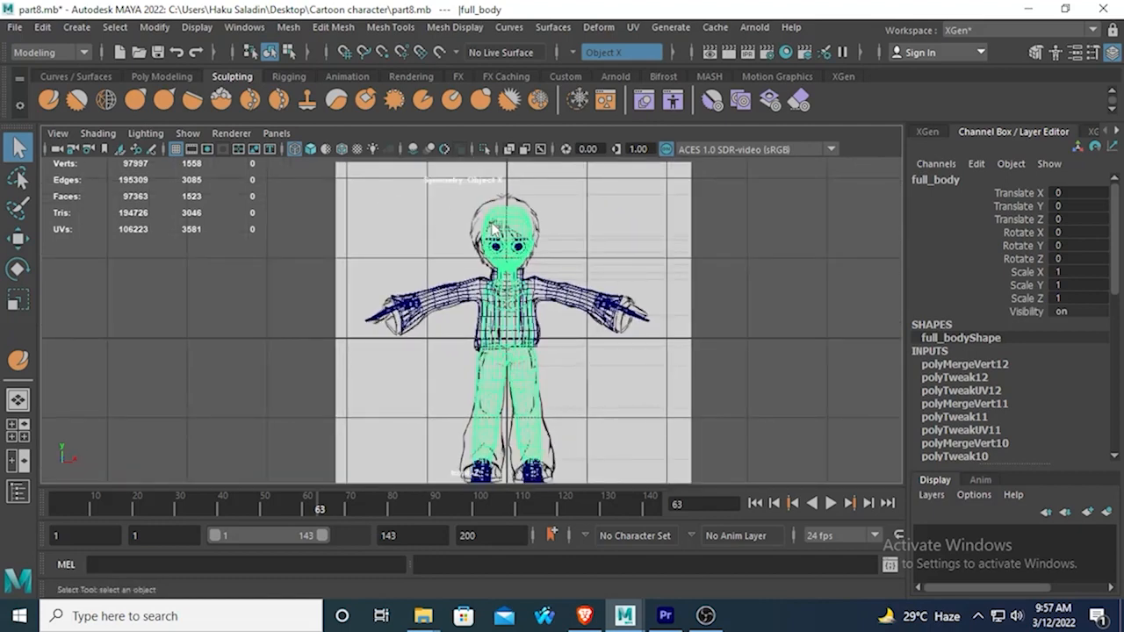
right_click_drag(494, 228, 419, 200)
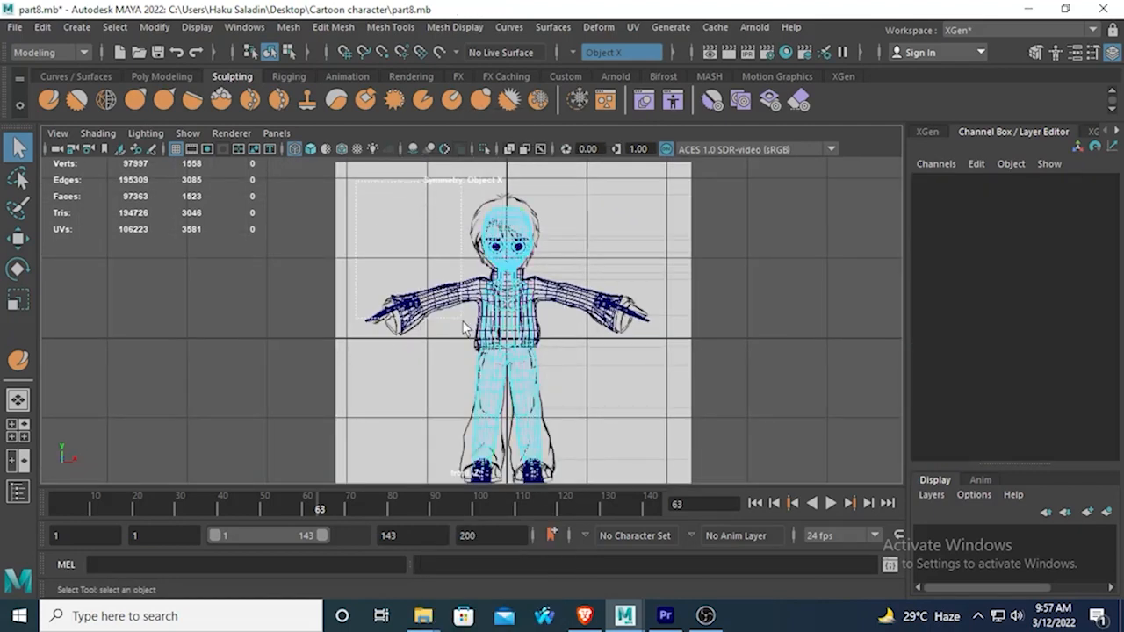
left_click_drag(506, 501, 505, 498)
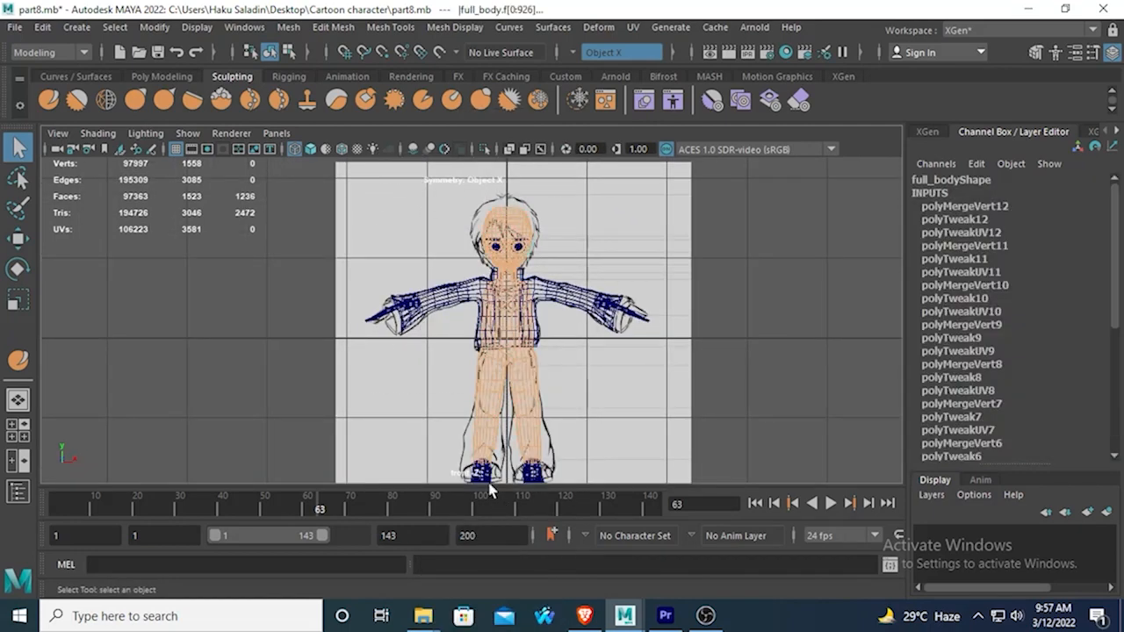
left_click(569, 55)
left_click(597, 58)
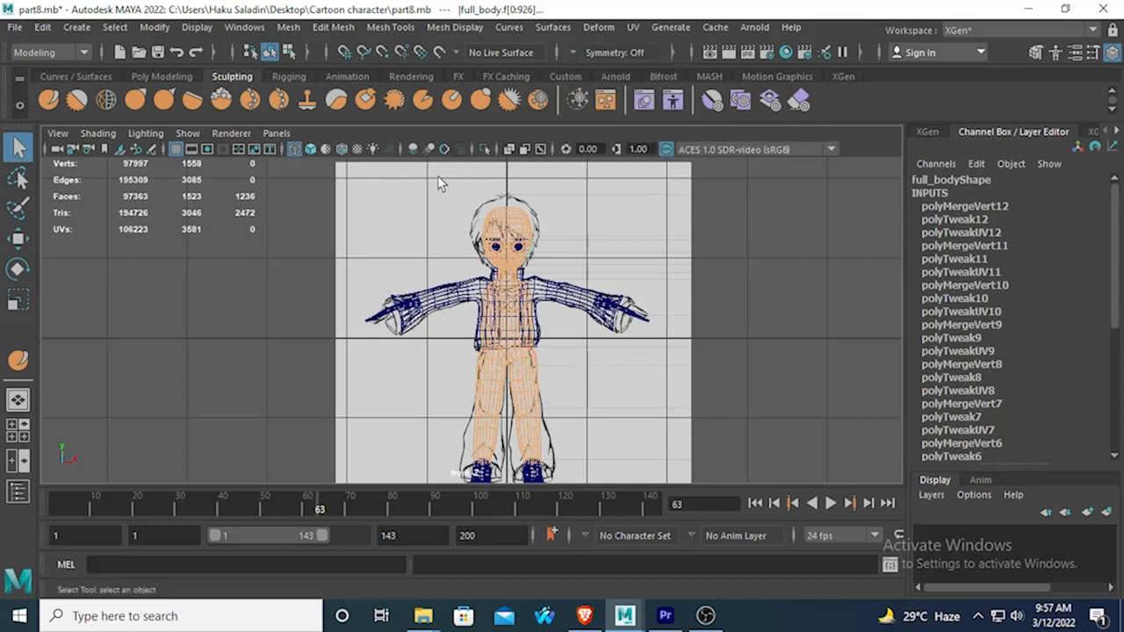
Select the faces of the body half without the ear, up to the centre line, and delete them.
left_click(383, 187)
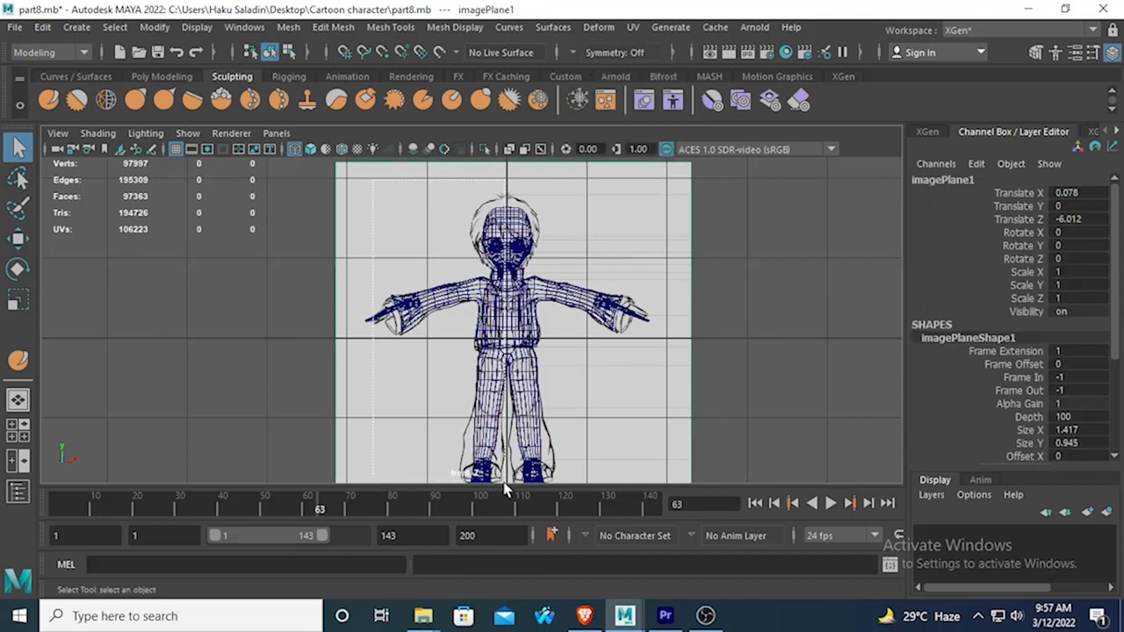
left_click_drag(504, 483, 493, 484)
right_click_drag(504, 245, 501, 208)
left_click(367, 242)
left_click(500, 220)
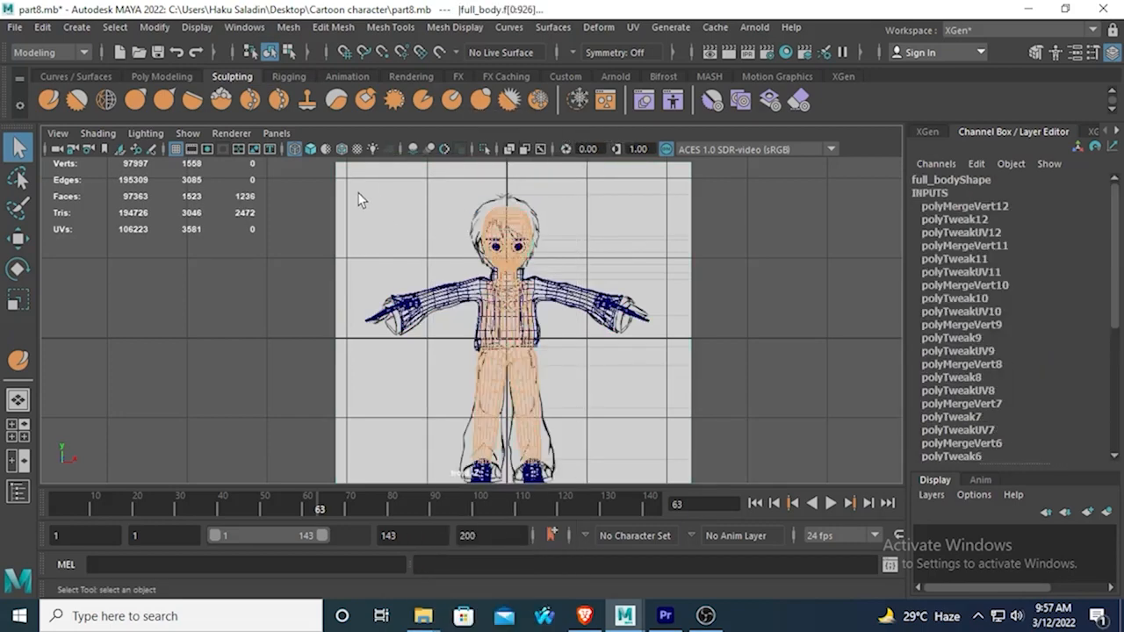
left_click_drag(464, 255, 505, 496)
key("Delete")
Delete the leftover face beside the centre line at the crotch and return the remaining half to object mode.
scroll(478, 316, "up", 6)
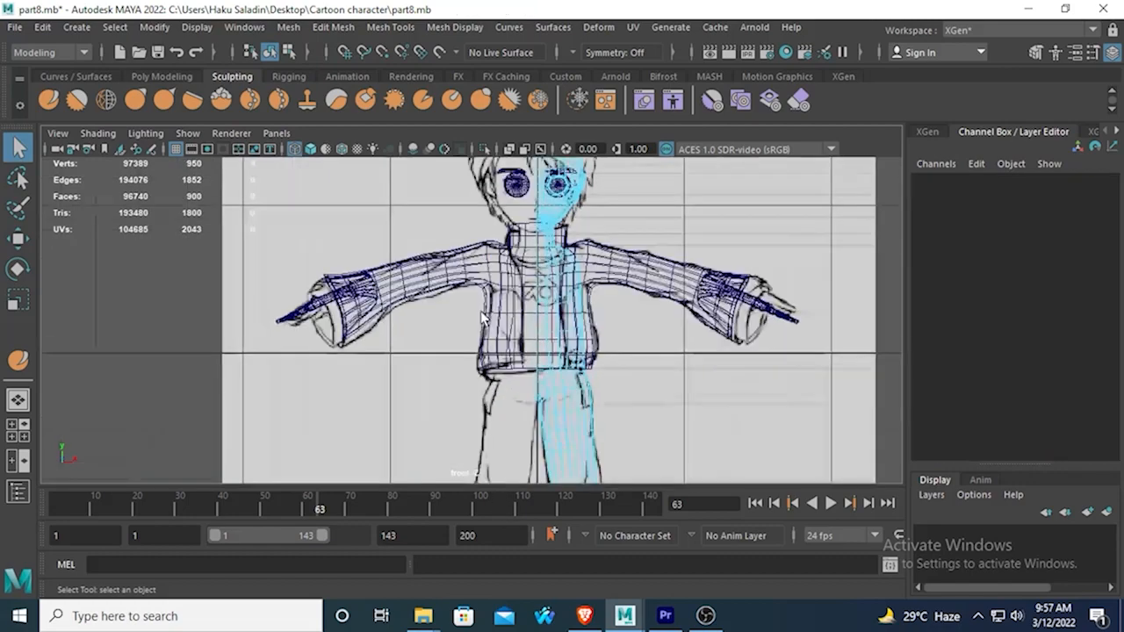
middle_click_drag(459, 241, 370, 149, "alt")
scroll(488, 369, "down", 5)
scroll(489, 382, "up", 8)
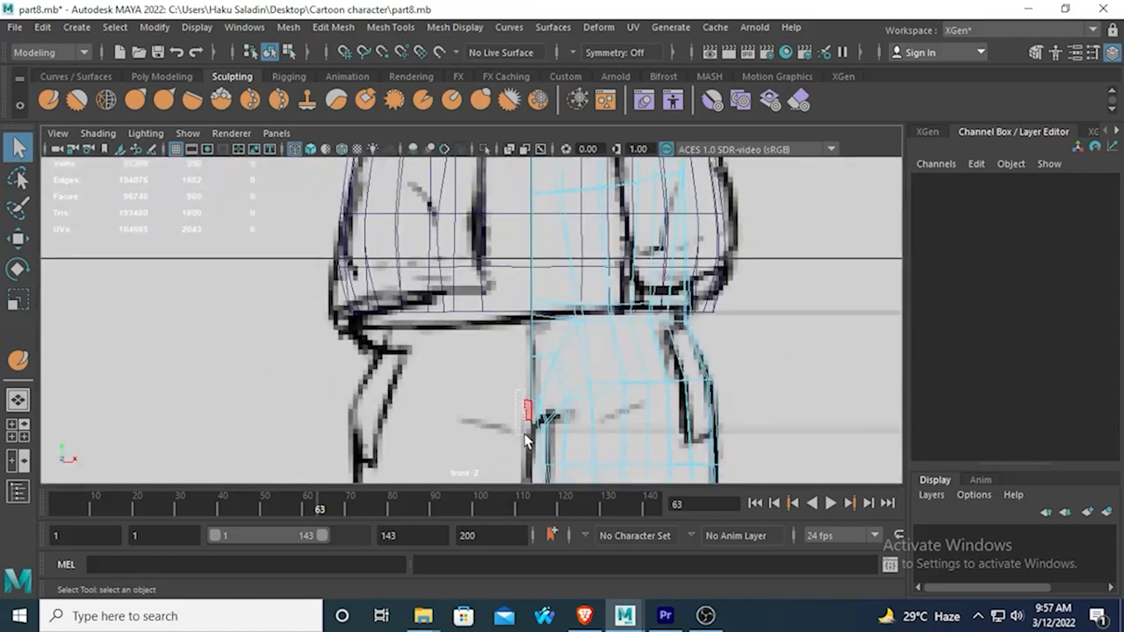
left_click_drag(525, 433, 525, 435)
key("Delete")
right_click(561, 260)
right_click_drag(599, 162, 676, 140)
key("a")
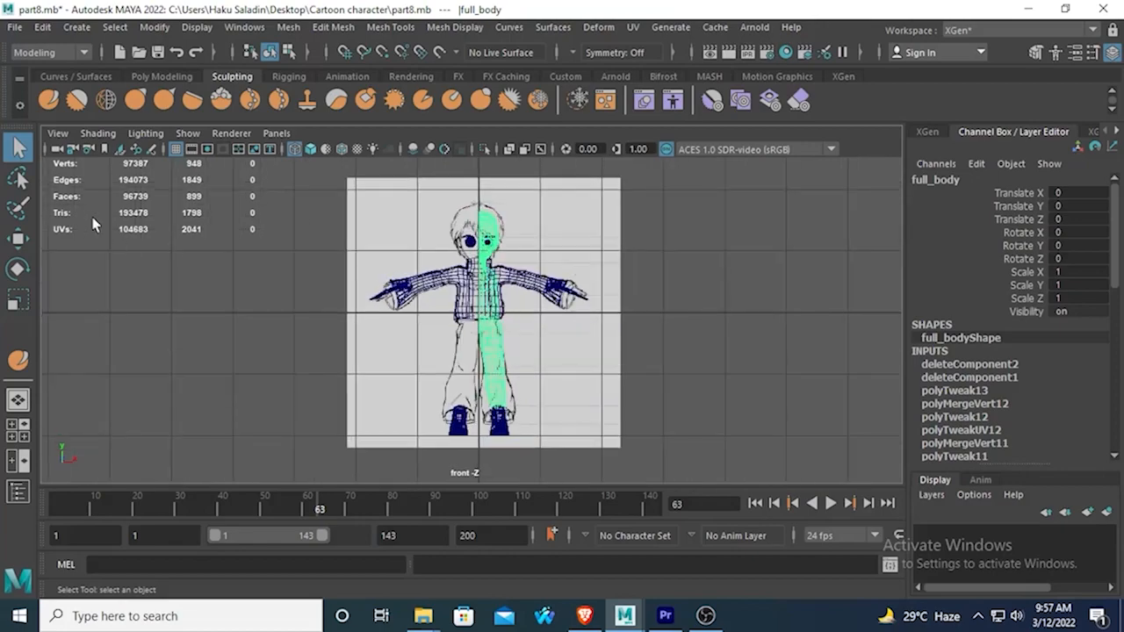
Inspect the remaining body half and its ear from behind and the front in the perspective view.
left_click(17, 238)
scroll(246, 270, "up", 3)
key("space")
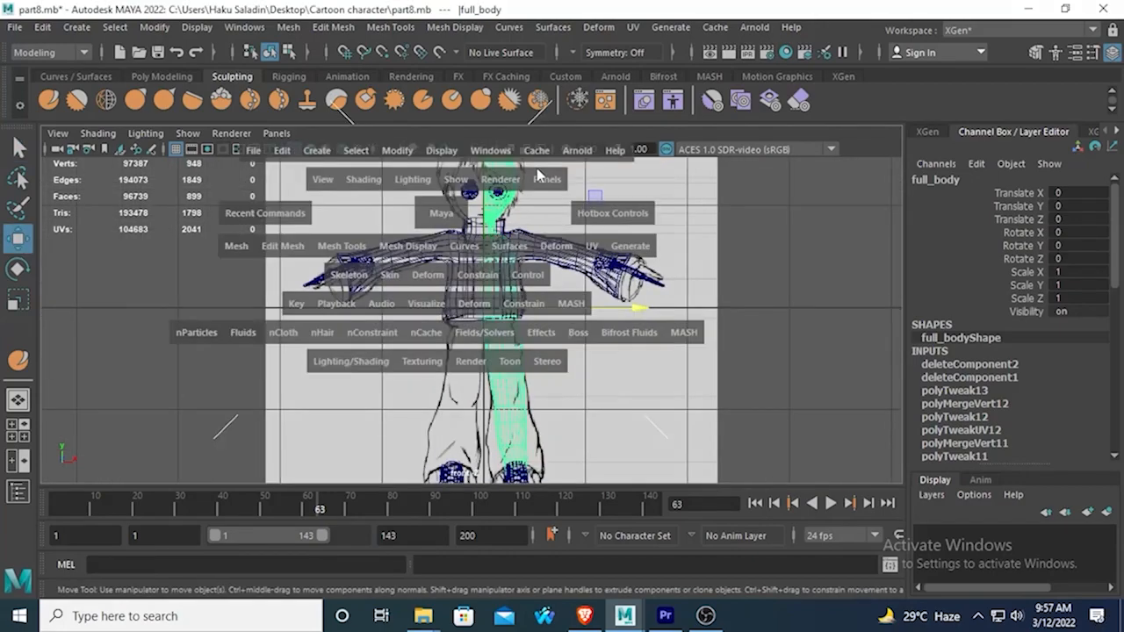
key("space")
left_click_drag(649, 251, 369, 278, "alt")
scroll(372, 276, "up", 5)
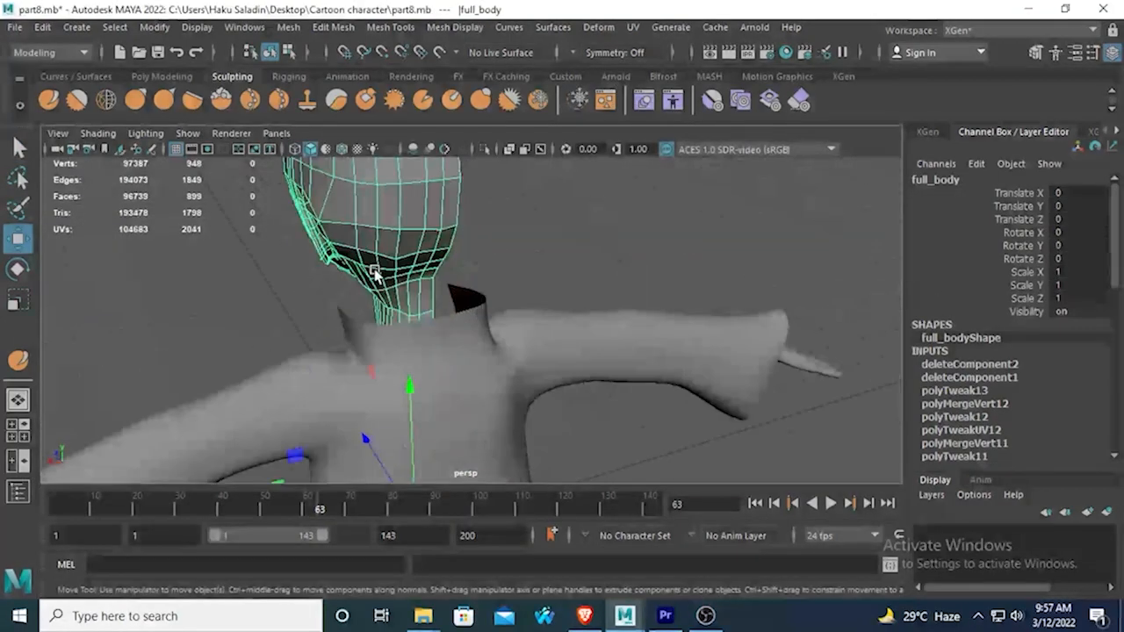
middle_click_drag(291, 138, 400, 227, "alt")
left_click(76, 100)
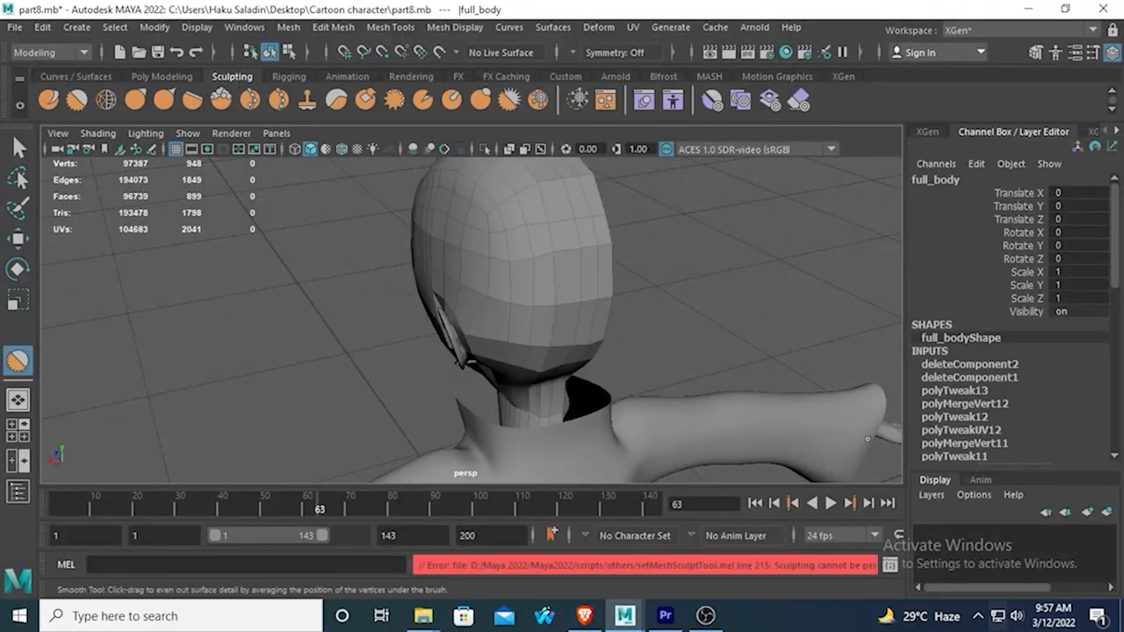
left_click_drag(384, 348, 552, 268, "alt")
left_click_drag(449, 325, 628, 329, "alt")
right_click_drag(667, 332, 585, 321, "alt")
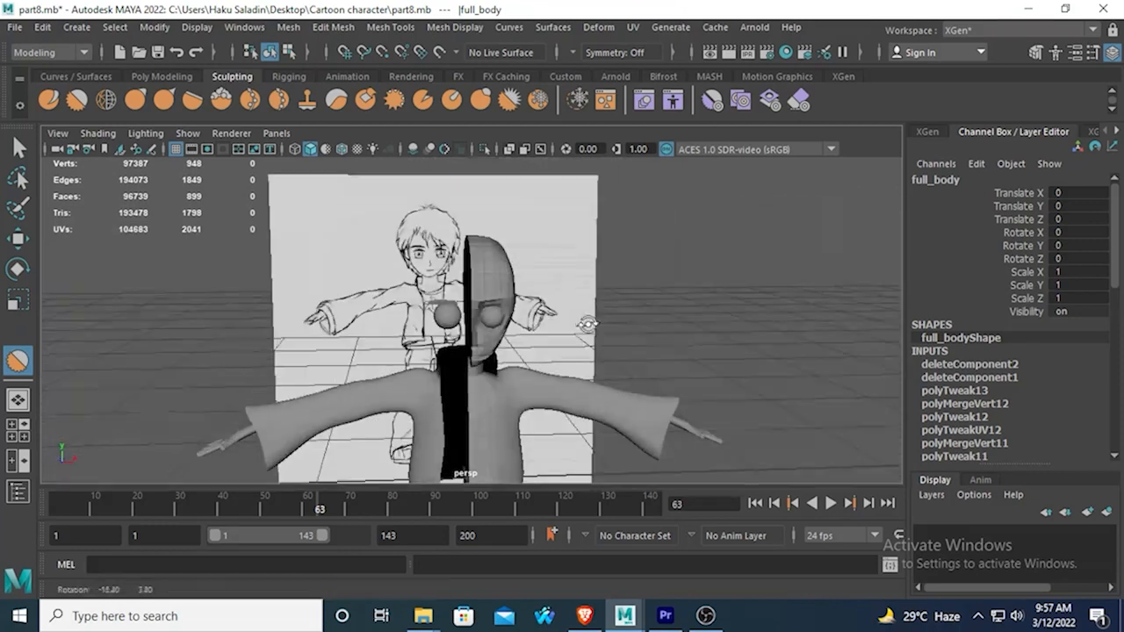
mouse_move(472, 238)
right_mouse_down()
mouse_move(505, 153)
mouse_move(447, 251)
mouse_move(470, 242)
right_mouse_up()
Create a mirrored copy of the body half with Duplicate Special, using a Scale X of -1.
left_click(19, 149)
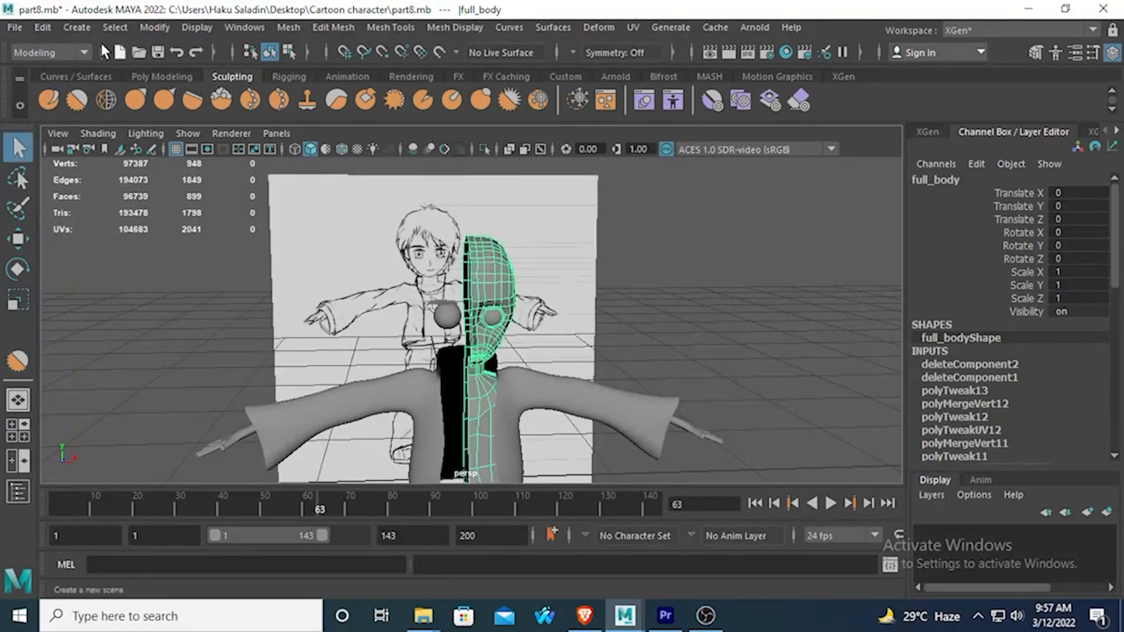
left_click(42, 27)
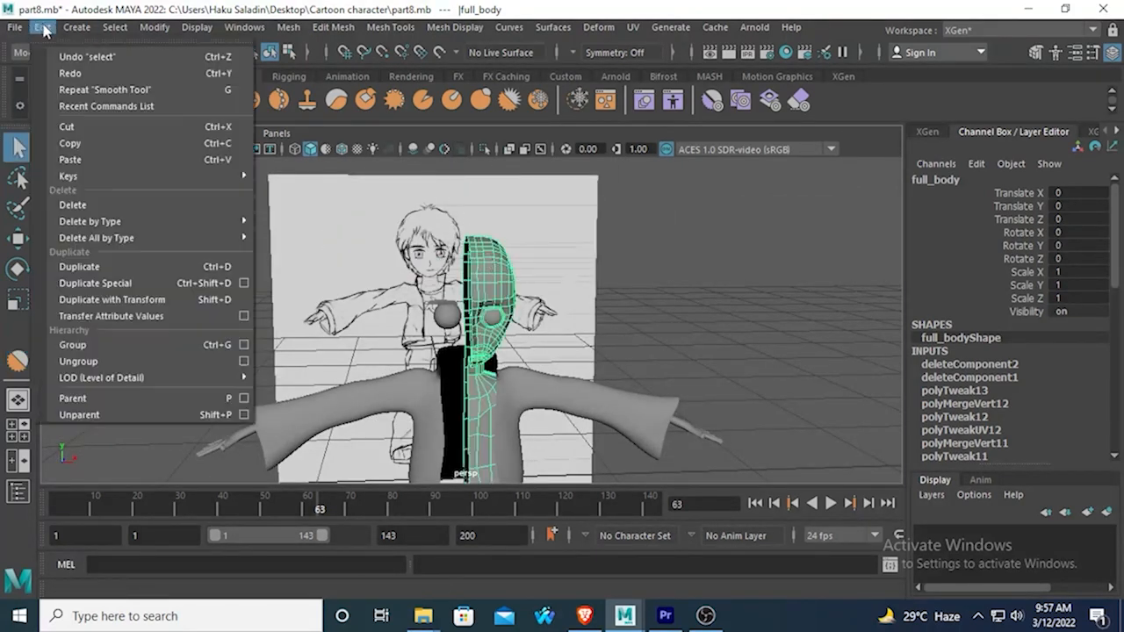
left_click(114, 283)
left_click_drag(328, 317, 367, 324, "alt")
left_click(318, 335)
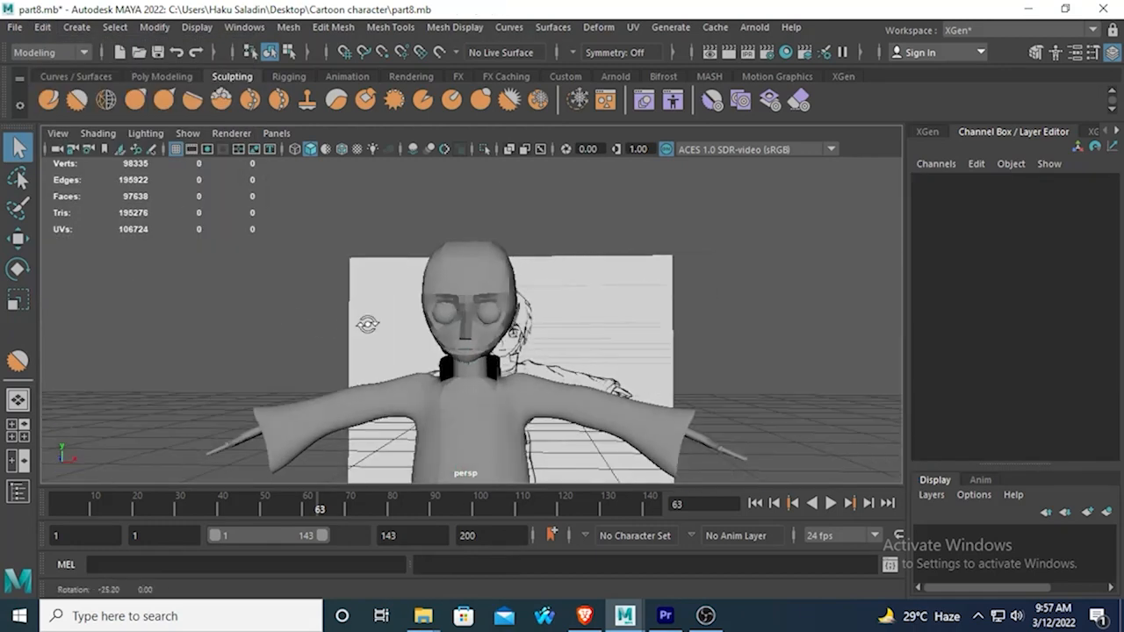
Select the original and mirrored body halves and combine them into one mesh.
scroll(474, 286, "up", 4)
left_click(478, 283)
left_click(425, 247, "shift")
left_click_drag(425, 247, 432, 277, "alt")
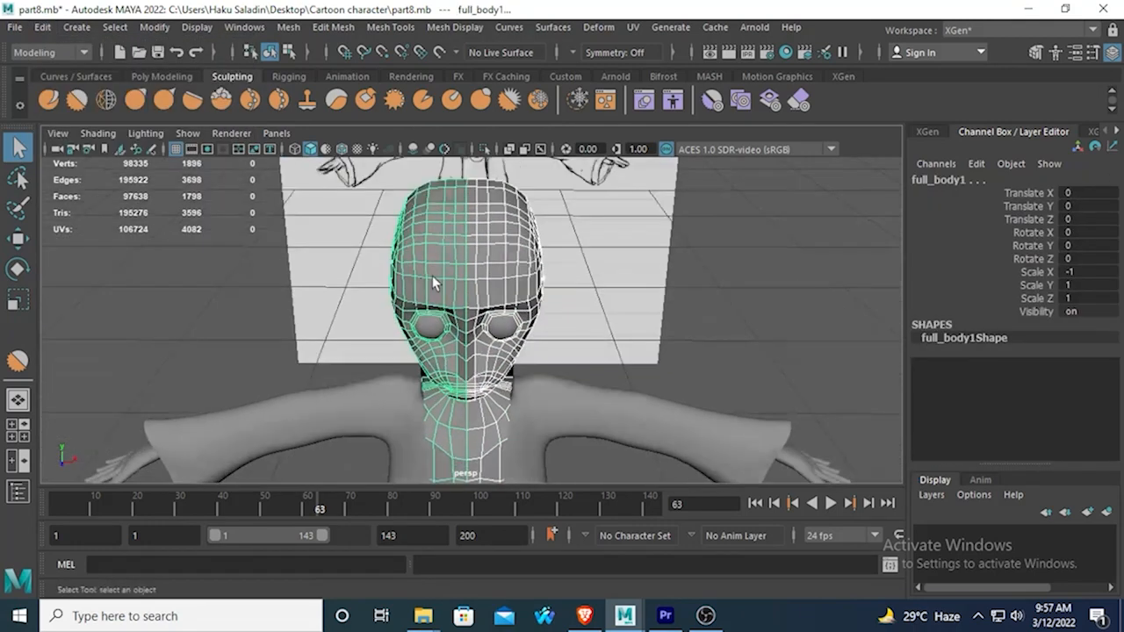
left_click(288, 26)
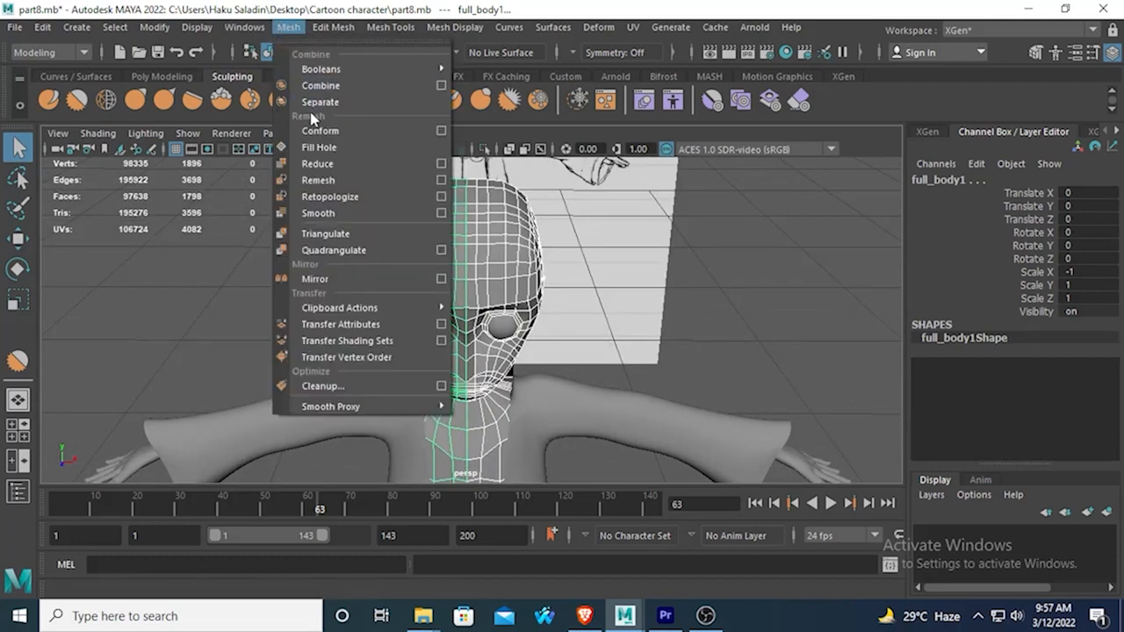
left_click(307, 67)
Select the vertices along the combined body's centre seam in the front view, from head to crotch.
right_click_drag(465, 189, 408, 169)
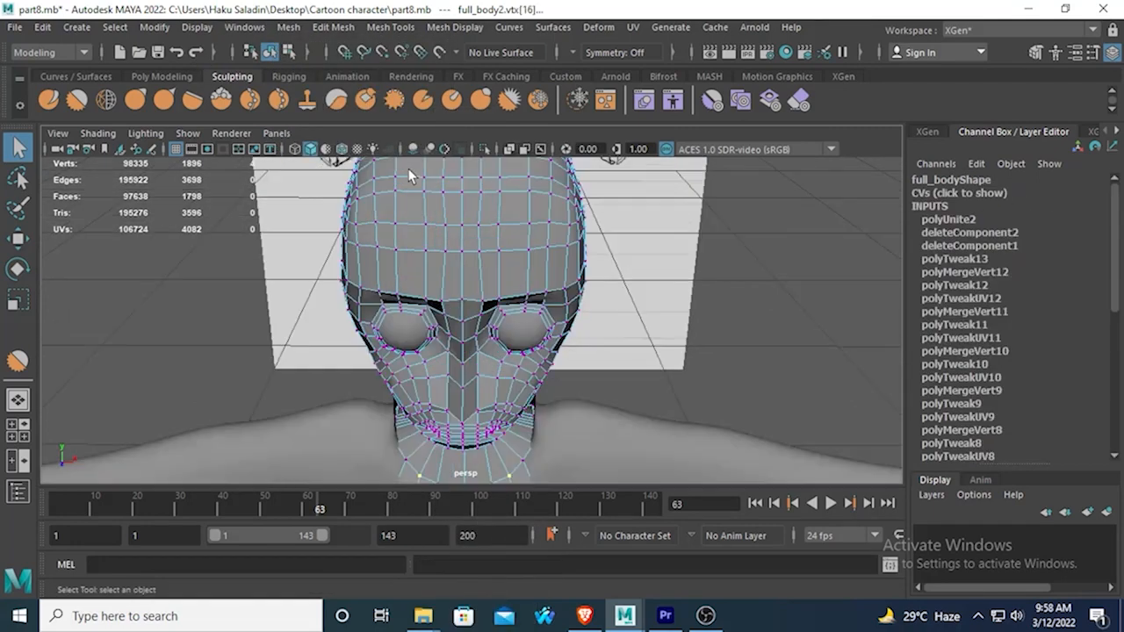
key("space")
key("space")
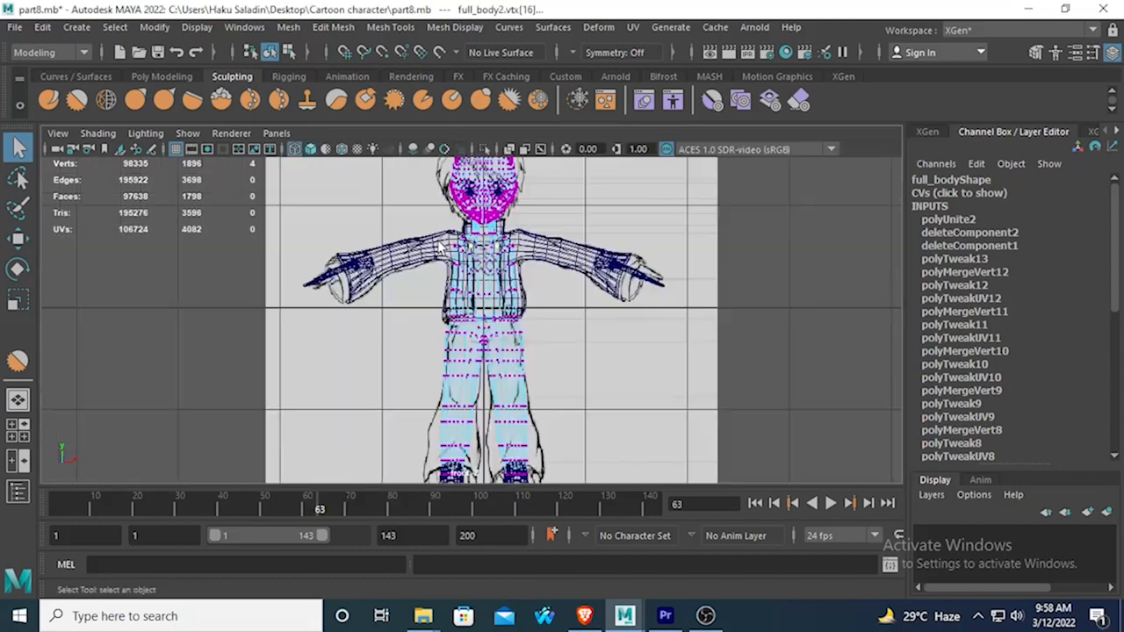
scroll(458, 224, "down", 3)
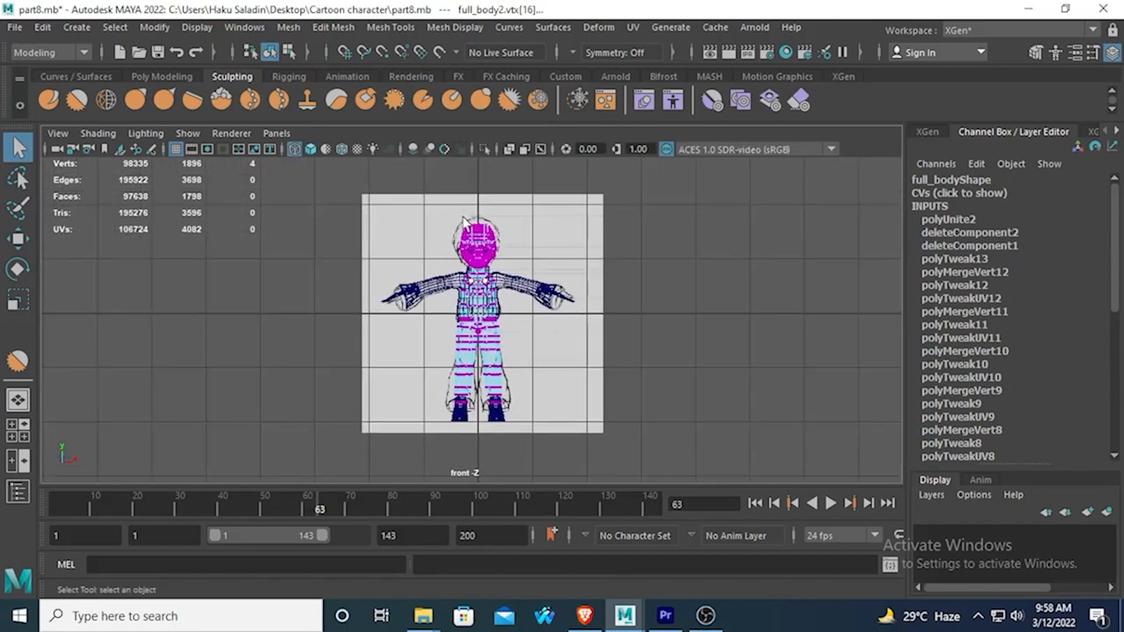
scroll(458, 224, "up", 3)
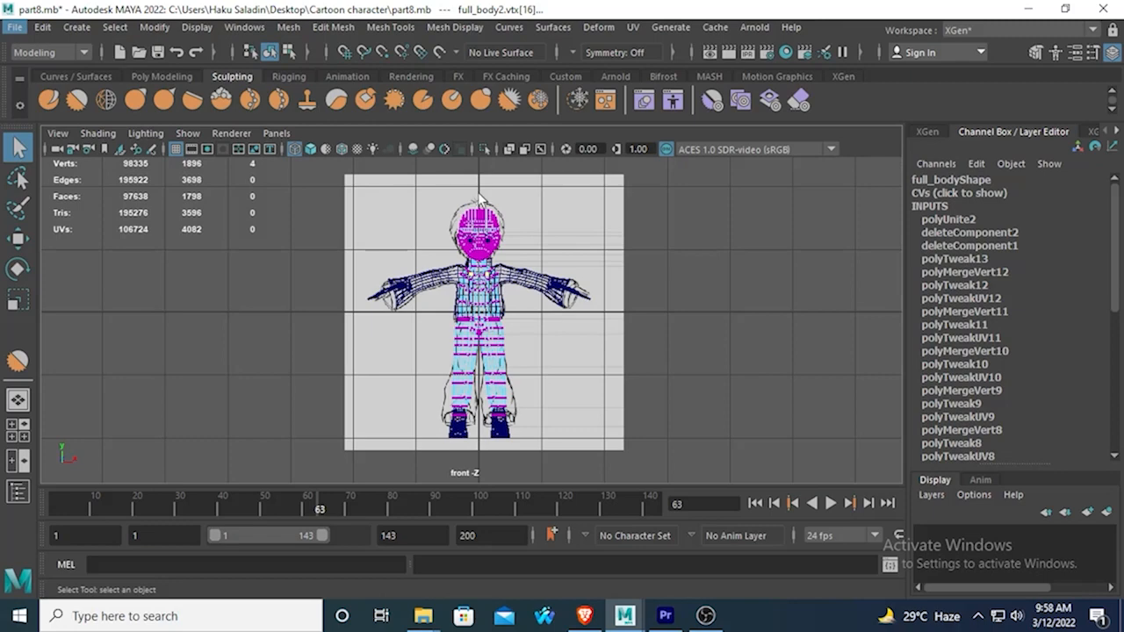
left_click_drag(478, 189, 478, 417)
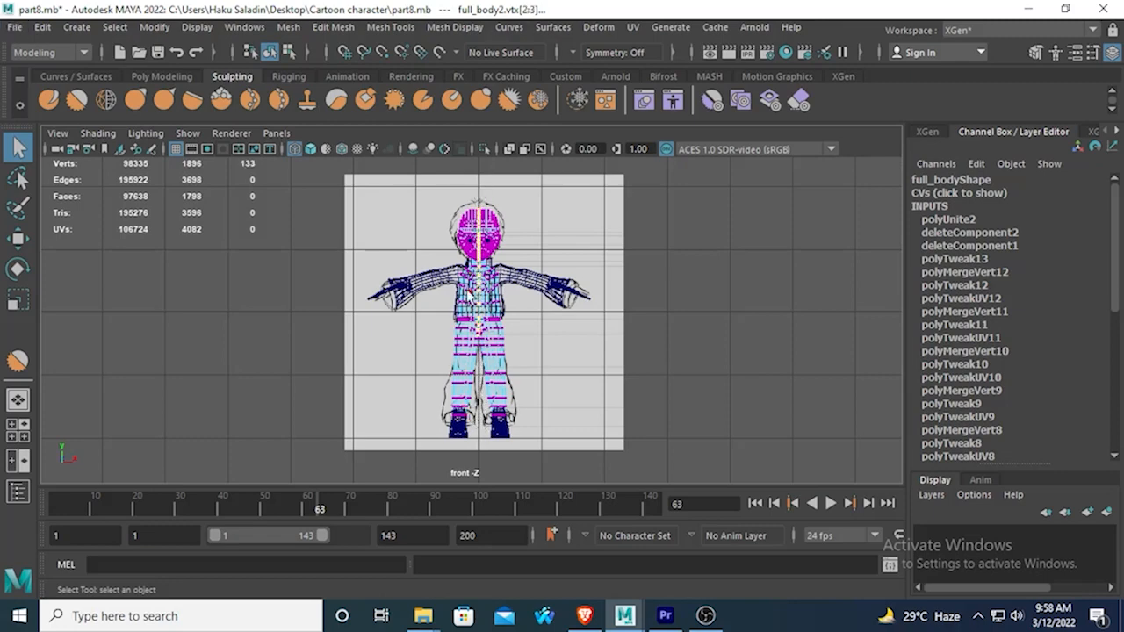
Deselect the off-centre vertices at the crotch and merge the centre seam vertices with a distance threshold of 0.007.
scroll(467, 295, "up", 6)
scroll(468, 299, "up", 5)
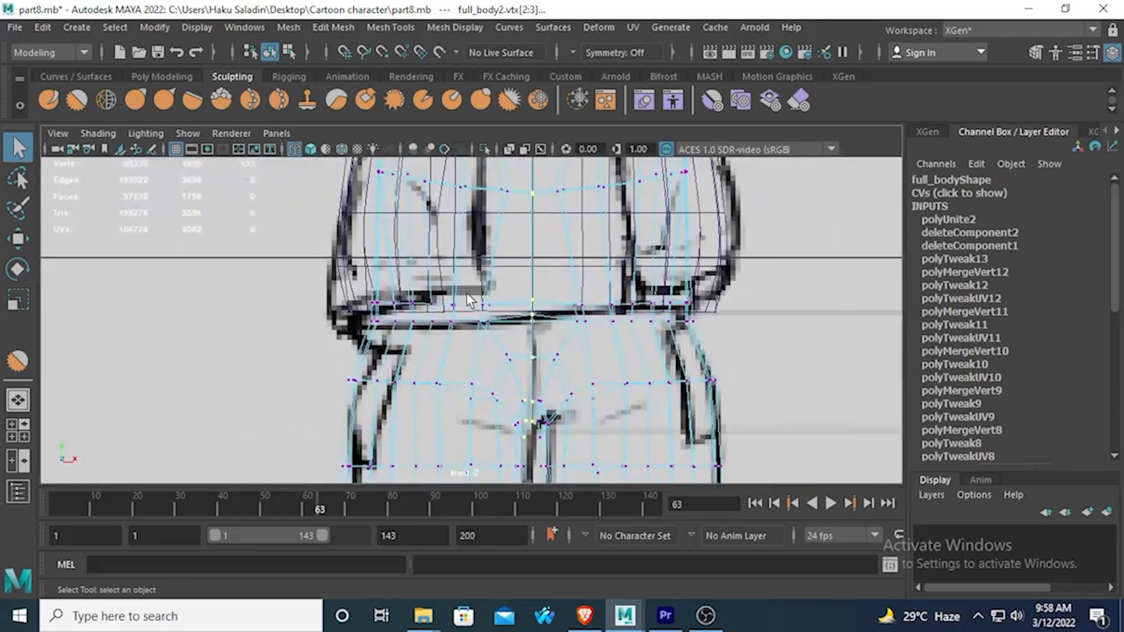
scroll(467, 301, "down", 10)
middle_click_drag(467, 300, 467, 333, "alt")
scroll(445, 233, "up", 6)
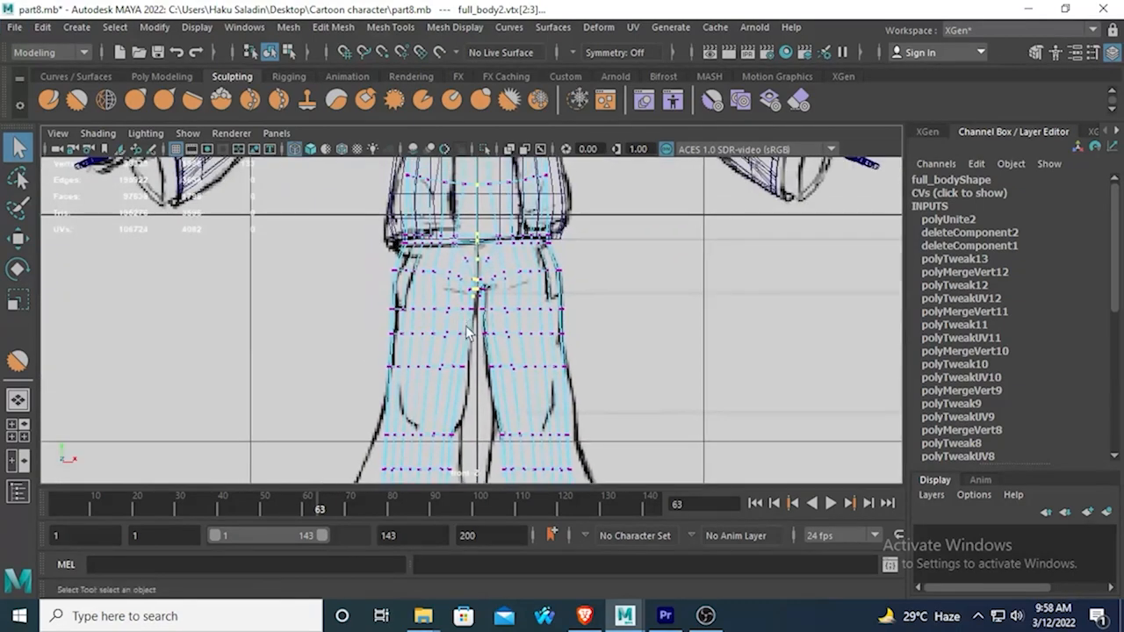
scroll(467, 333, "up", 5)
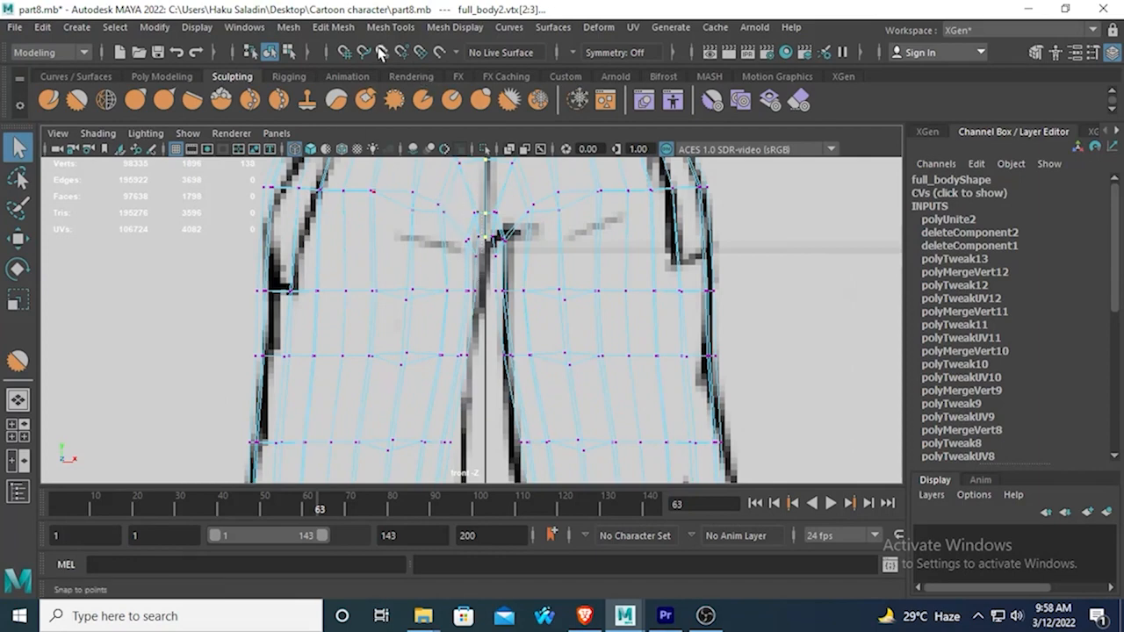
left_click(290, 26)
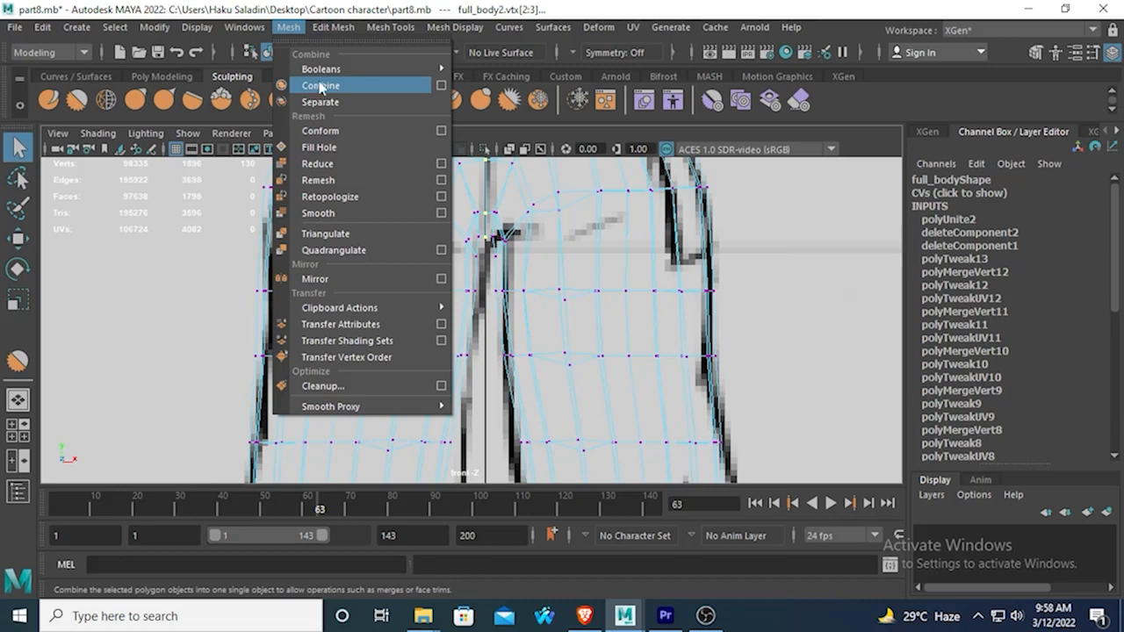
mouse_move(326, 34)
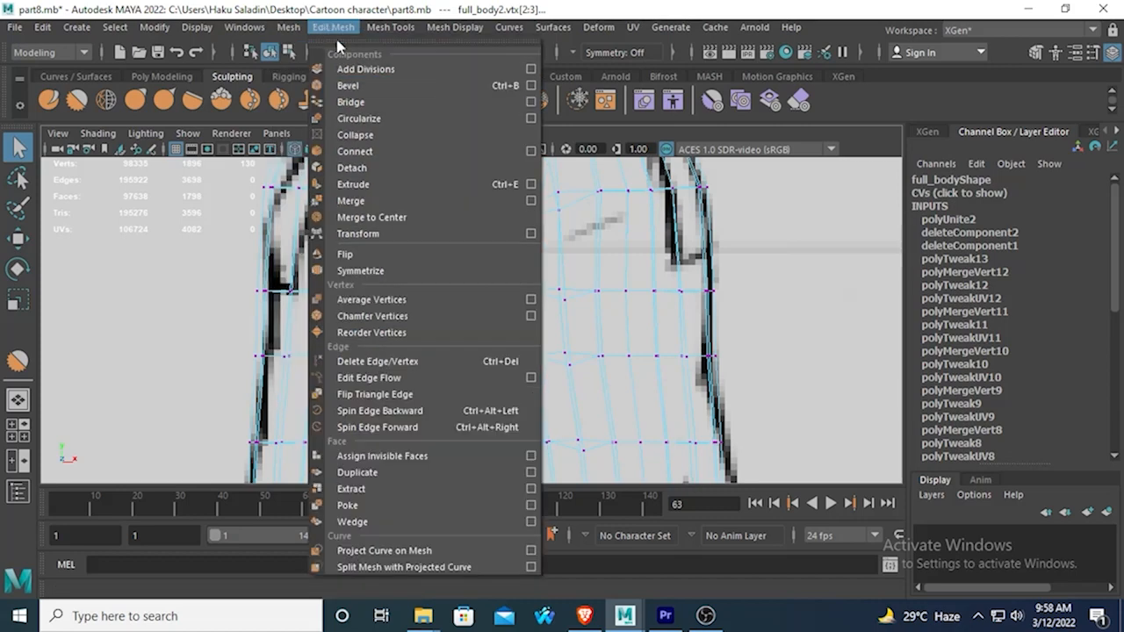
left_click(358, 200)
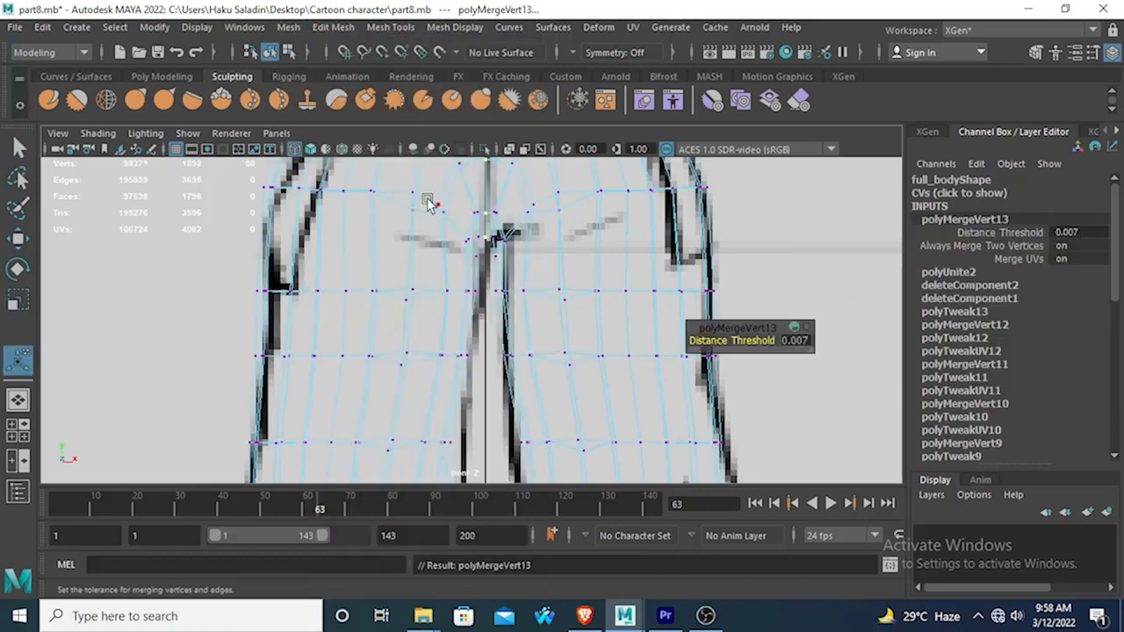
Display the merged body with smooth preview, return to object mode and inspect the head from the side and front.
key("3")
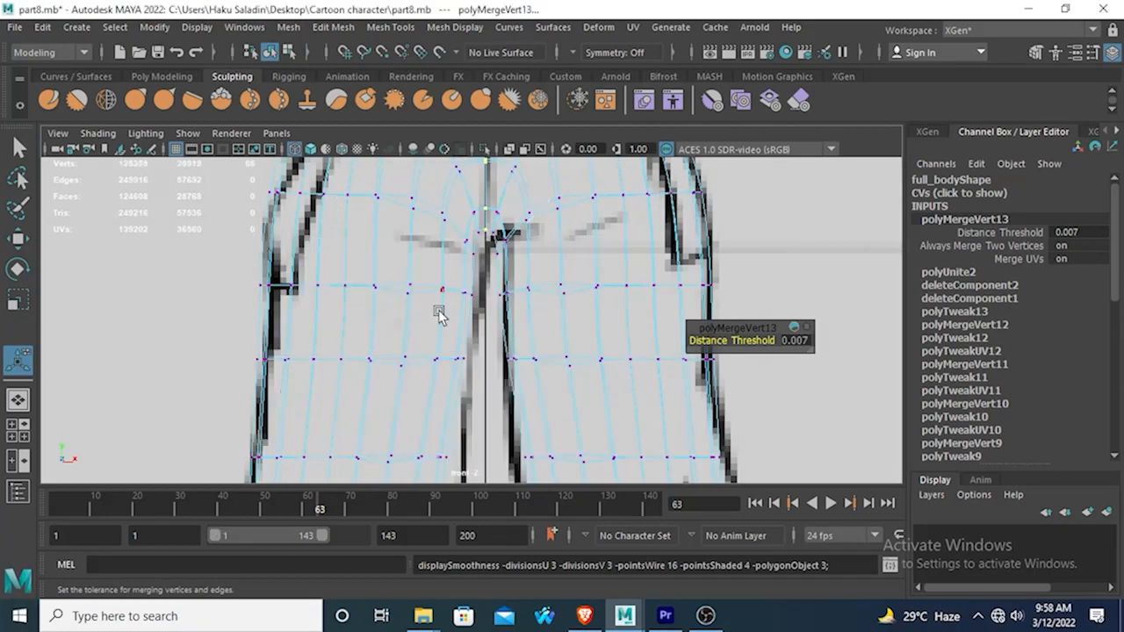
key("space")
key("space")
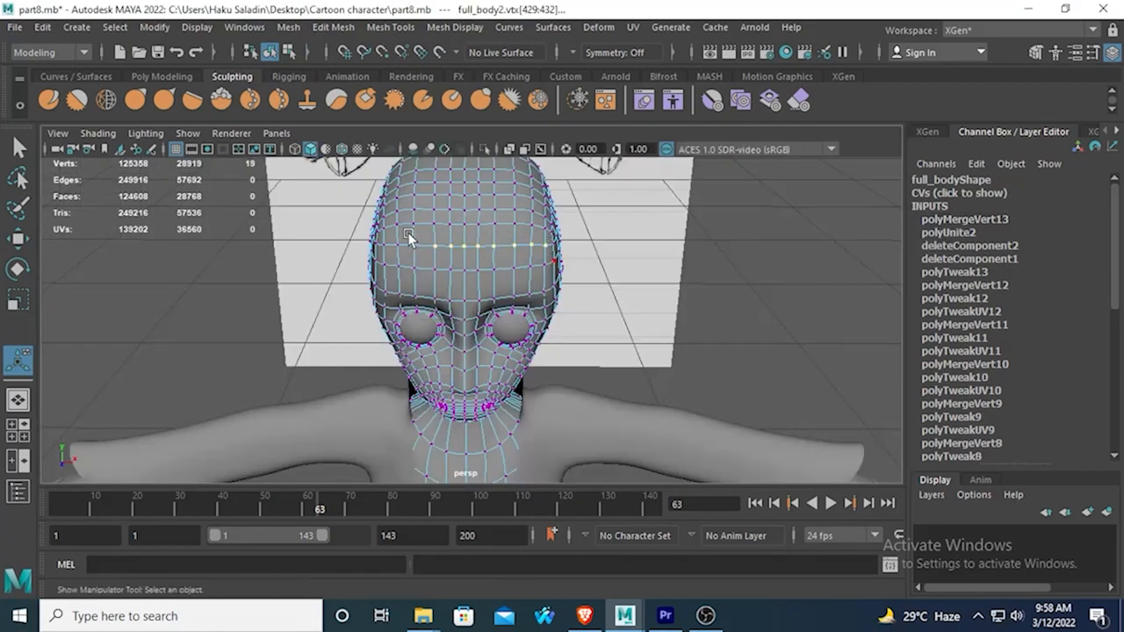
left_click(408, 237)
left_click_drag(409, 237, 630, 296, "alt")
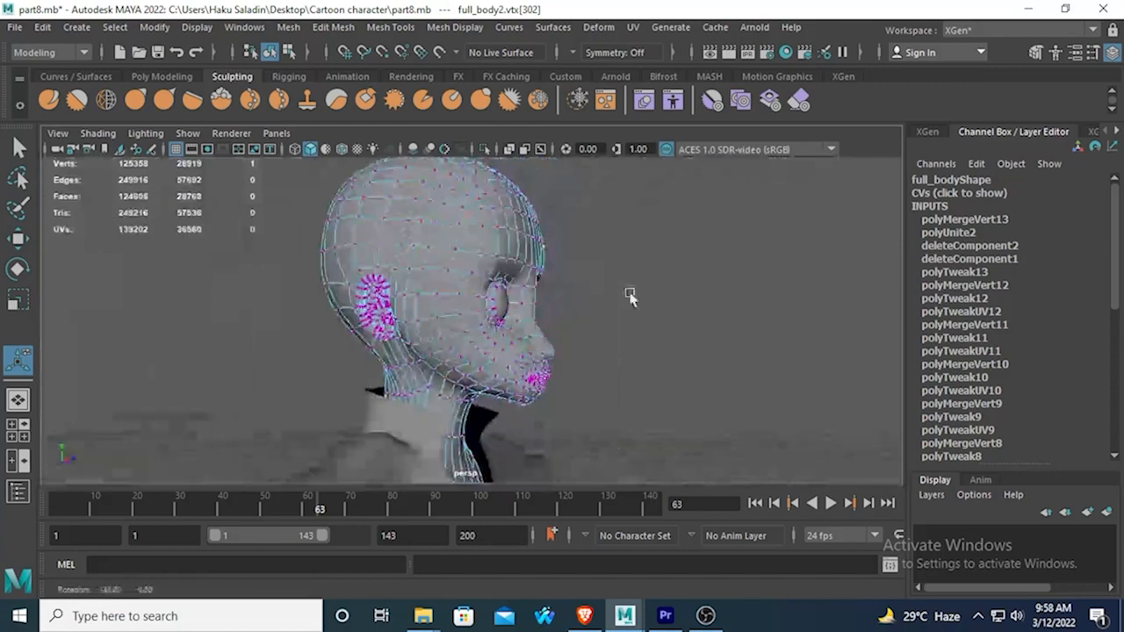
right_click_drag(376, 216, 453, 139)
key("q")
left_click(577, 255)
left_click_drag(577, 254, 639, 367, "alt")
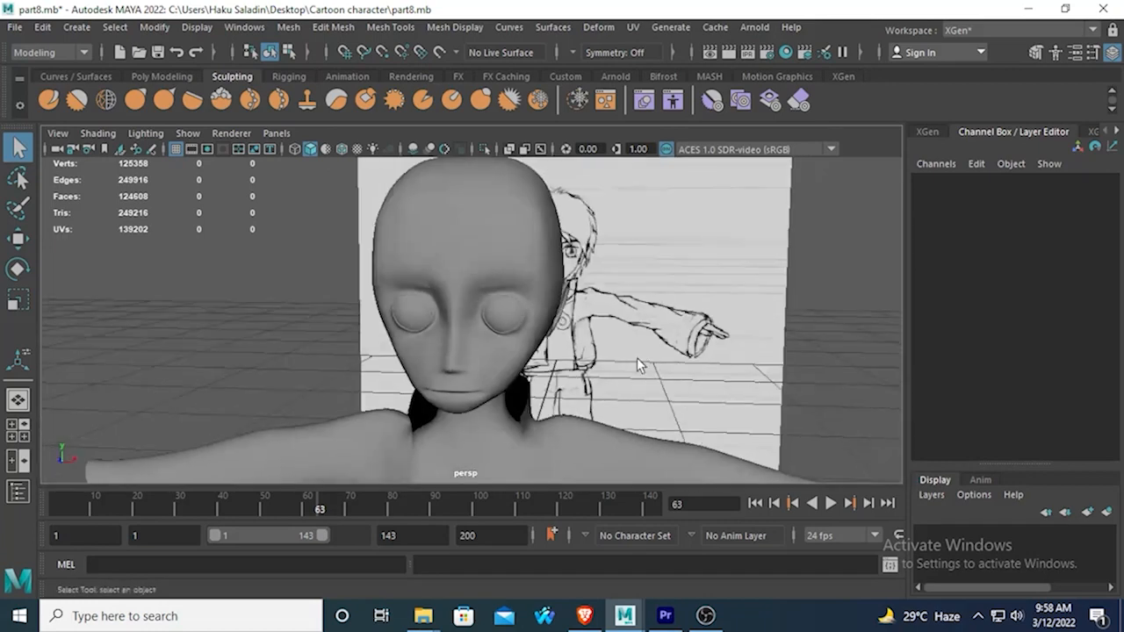
scroll(556, 329, "down", 2)
scroll(557, 329, "up", 2)
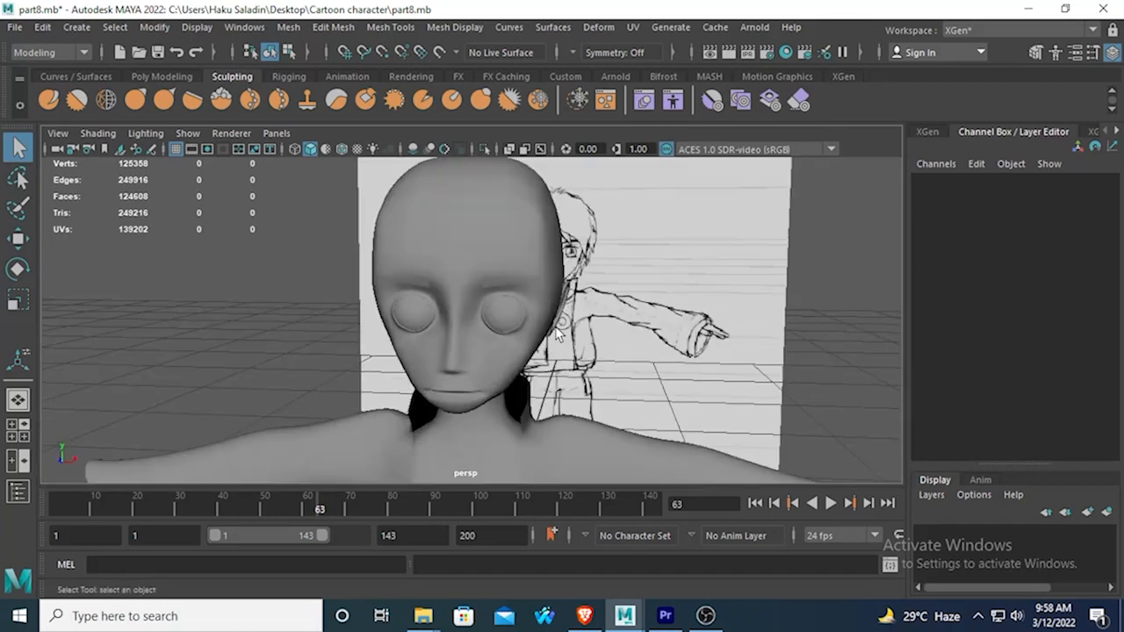